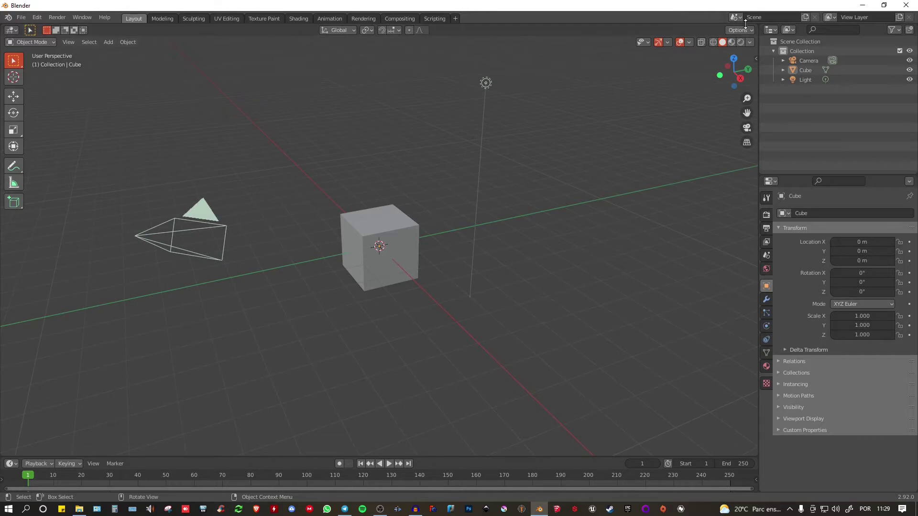
- Split a second area off the 3D viewport and turn it into an Image Editor
left_click_drag(756, 27, 475, 39)
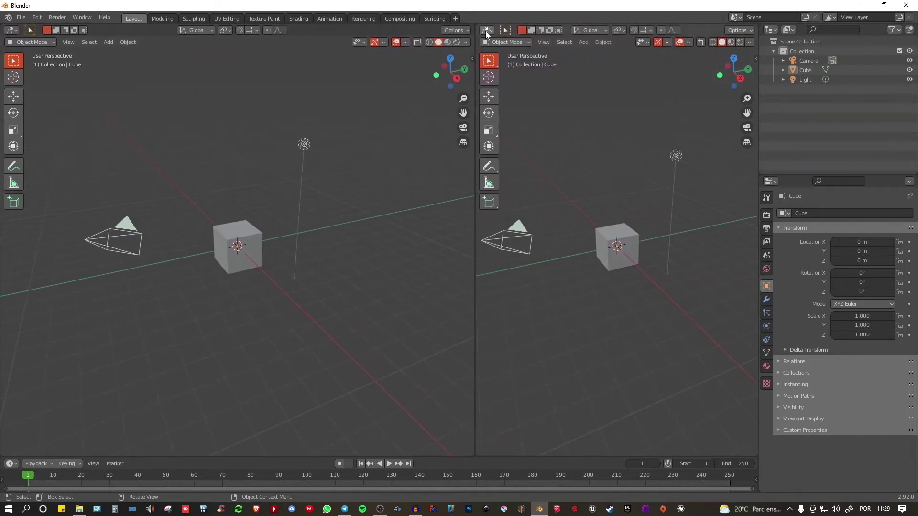
left_click(486, 30)
left_click(499, 66)
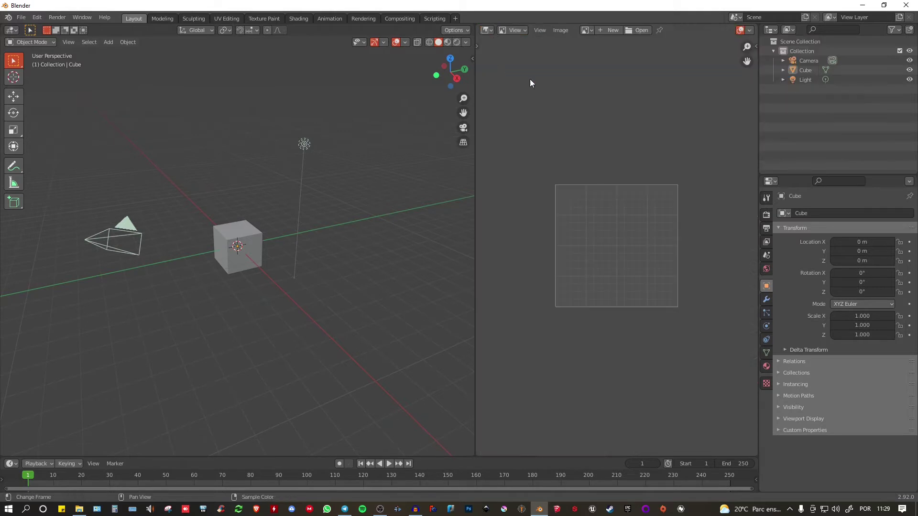
- Load the technical drawing Z24215.jpg from the REF folder of MANCAL FL206 in 3D_WIP into the image editor
left_click(632, 30)
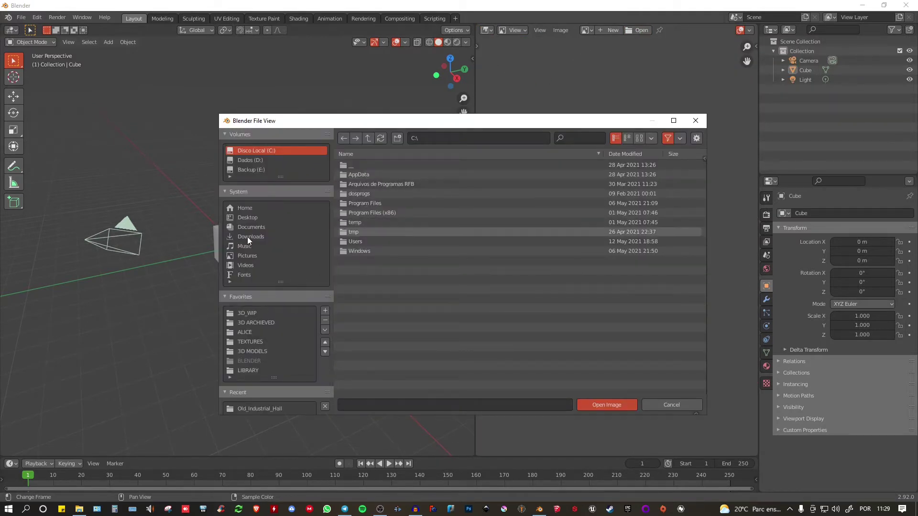
left_click(247, 313)
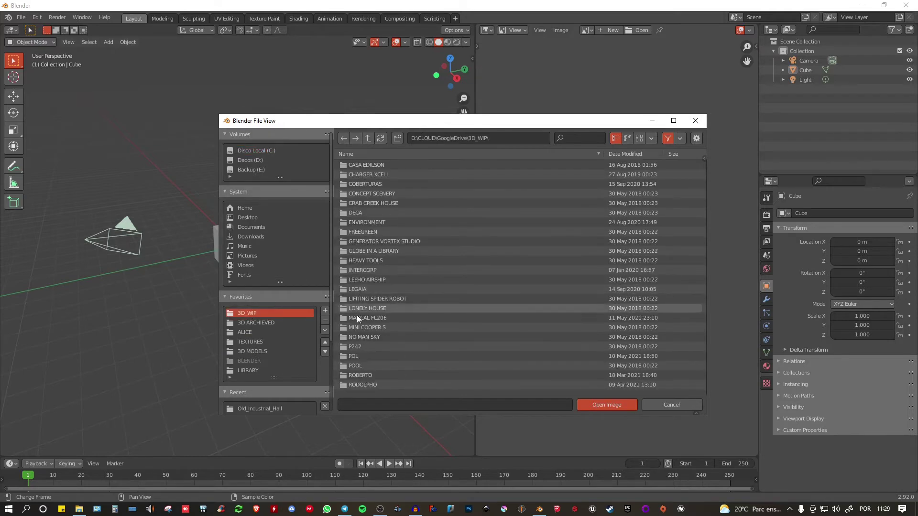
double_click(356, 315)
double_click(363, 184)
left_click(640, 139)
double_click(584, 180)
middle_click_drag(584, 180, 611, 90)
- Split the image editor into three stacked areas and load Dimensoes.JPG into the middle one
left_click_drag(478, 26, 476, 281)
left_click(675, 168)
double_click(459, 189)
- Load the mancal-oval-flange photo into the lowest image editor and frame the reference images in their areas
left_click(676, 287)
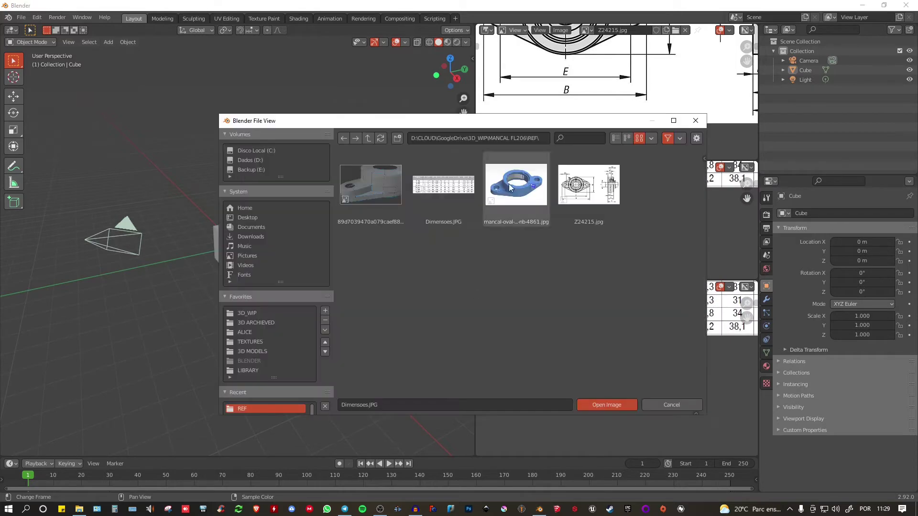
double_click(516, 185)
middle_click_drag(631, 212, 611, 272)
scroll(611, 271, "down", 2)
scroll(625, 108, "down", 2)
mouse_move(625, 64)
middle_mouse_down()
mouse_move(625, 108)
mouse_move(613, 111)
middle_mouse_up()
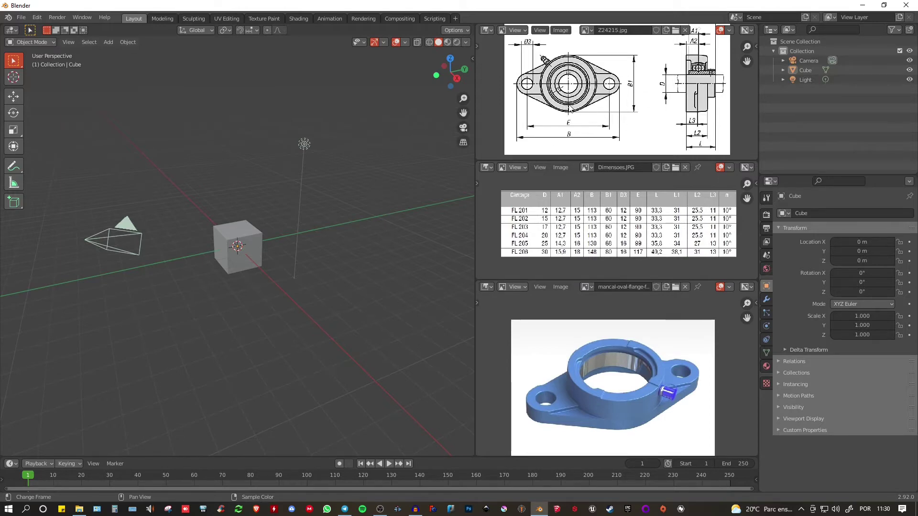
scroll(573, 214, "up", 2)
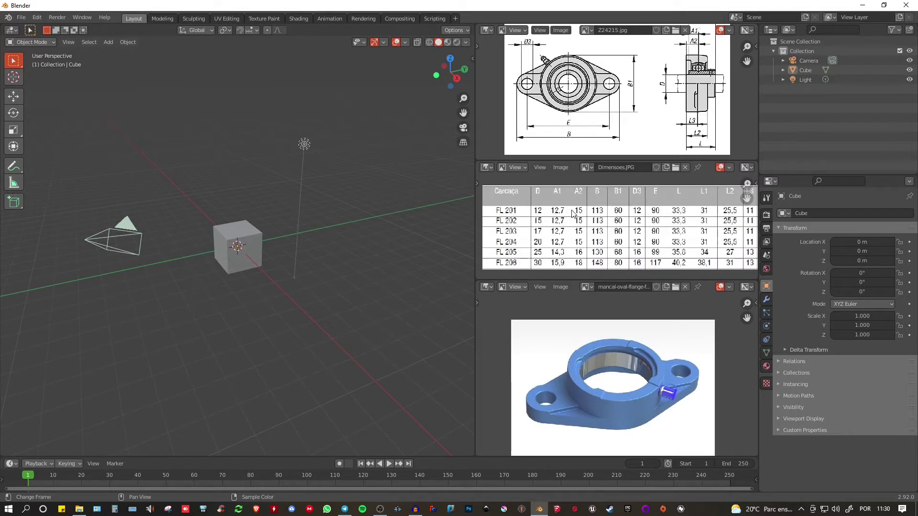
- Delete the default cube, camera and light from the scene
middle_click_drag(208, 210, 287, 245)
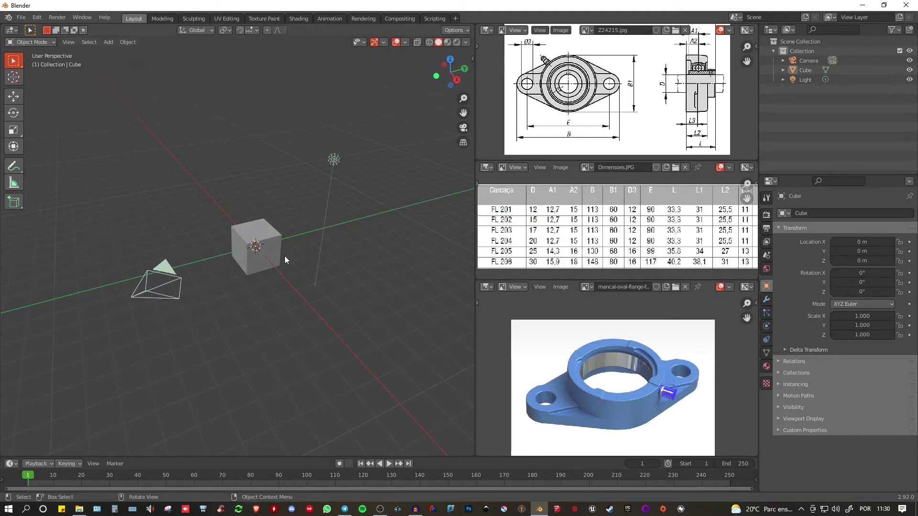
key("a")
key("Delete")
middle_click_drag(285, 256, 291, 248)
scroll(582, 104, "up", 4)
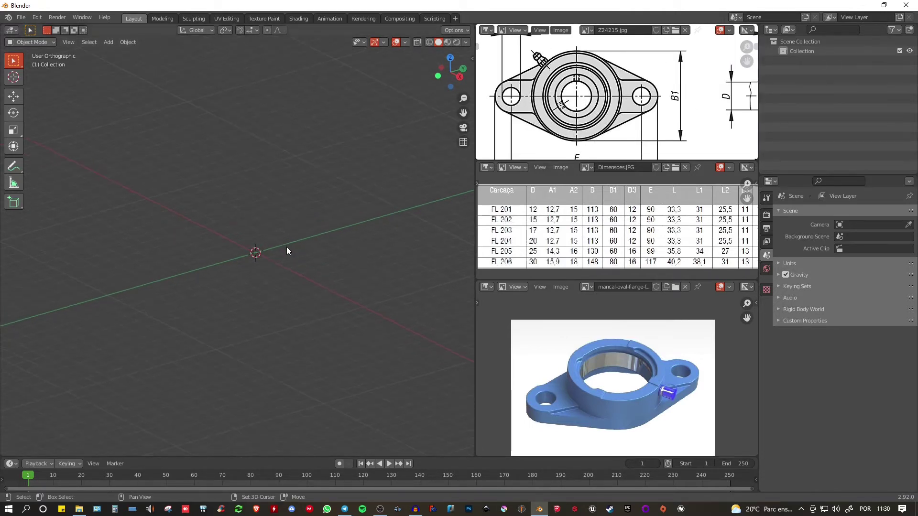
key("shift+a")
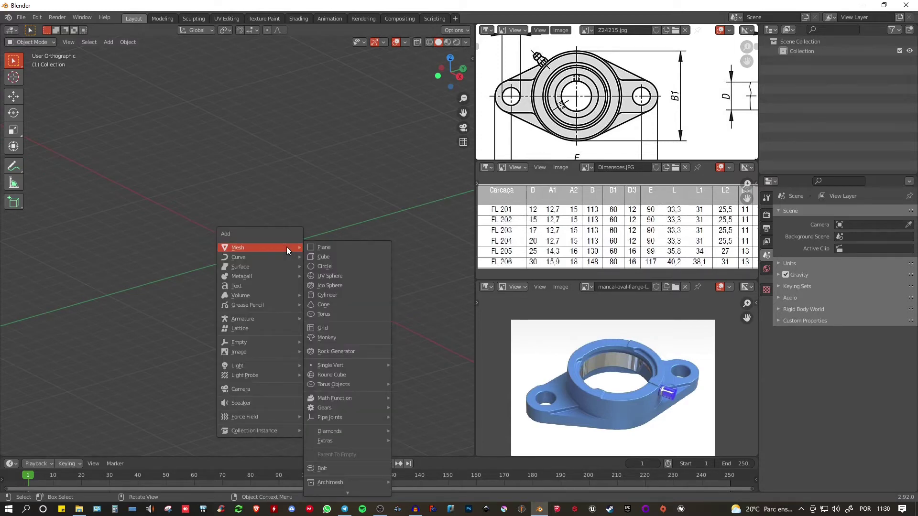
mouse_move(336, 365)
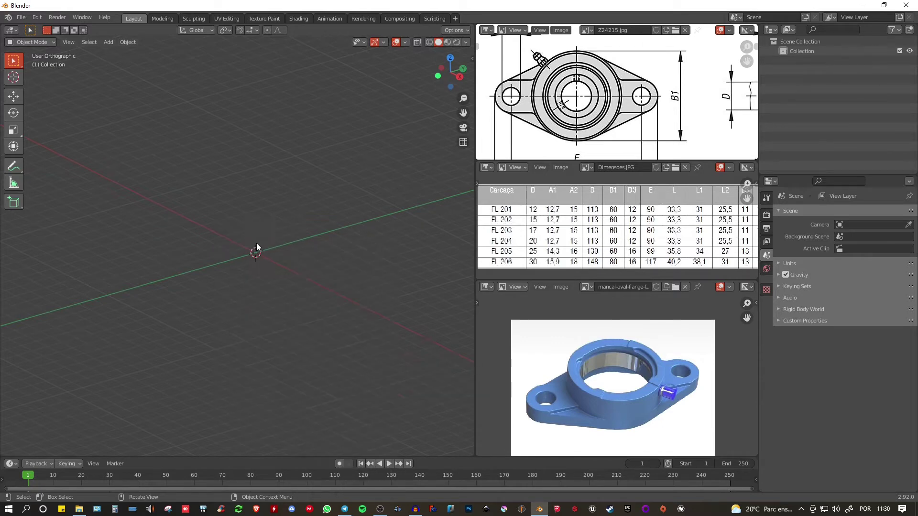
key("shift+a")
mouse_move(254, 253)
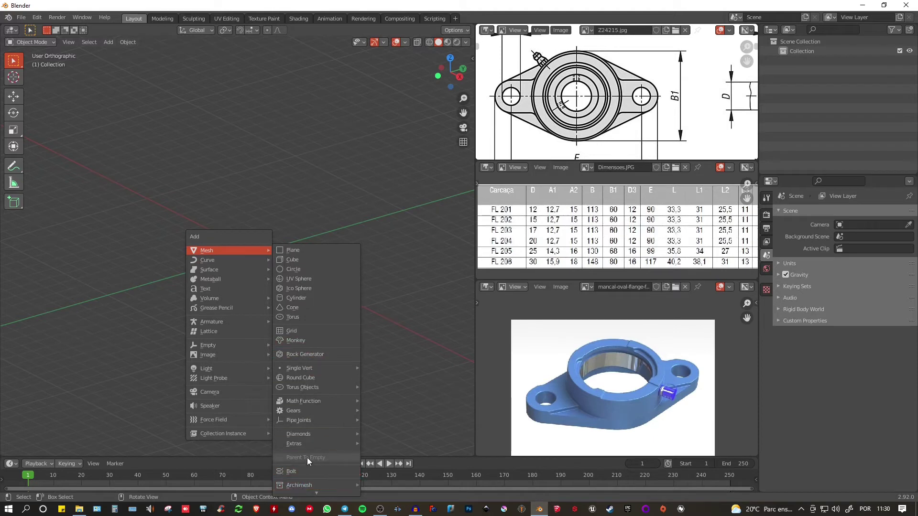
- Filter the add-ons in the Preferences by the Add Mesh category and check whether Extra Objects is enabled
left_click(38, 17)
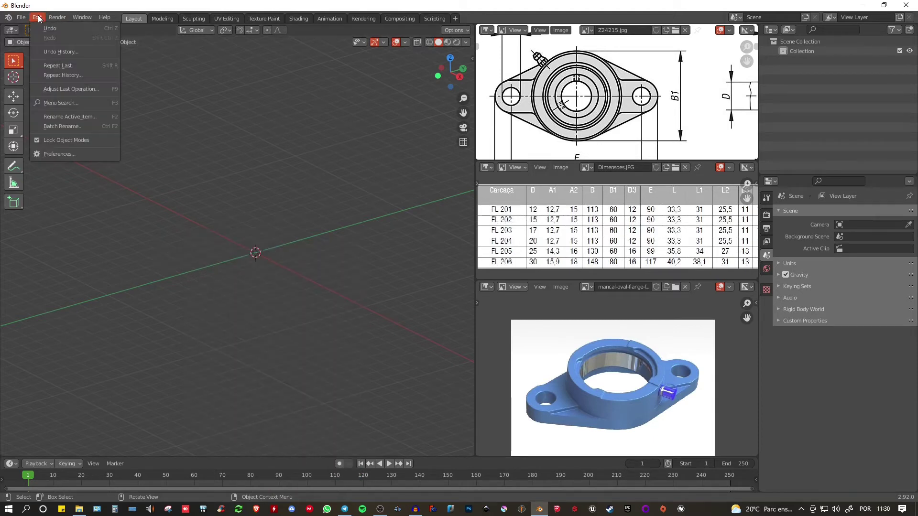
left_click(54, 158)
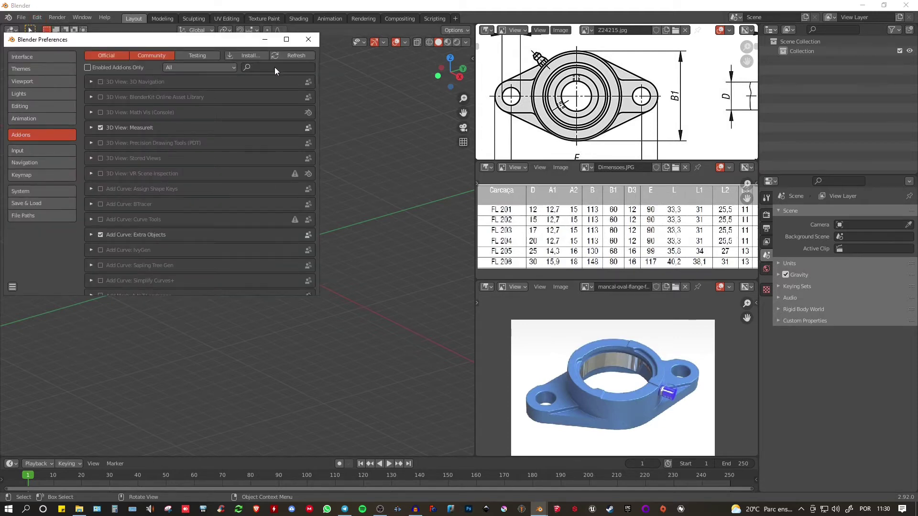
left_click(221, 68)
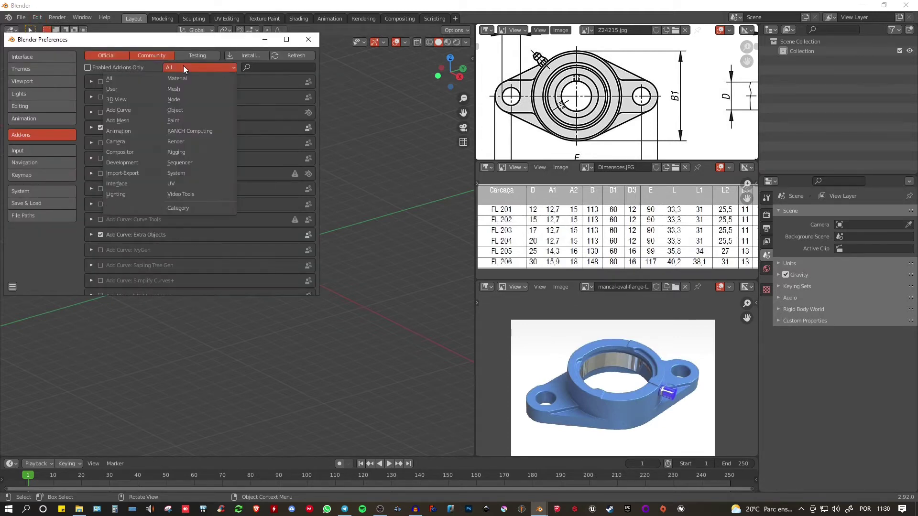
left_click(118, 121)
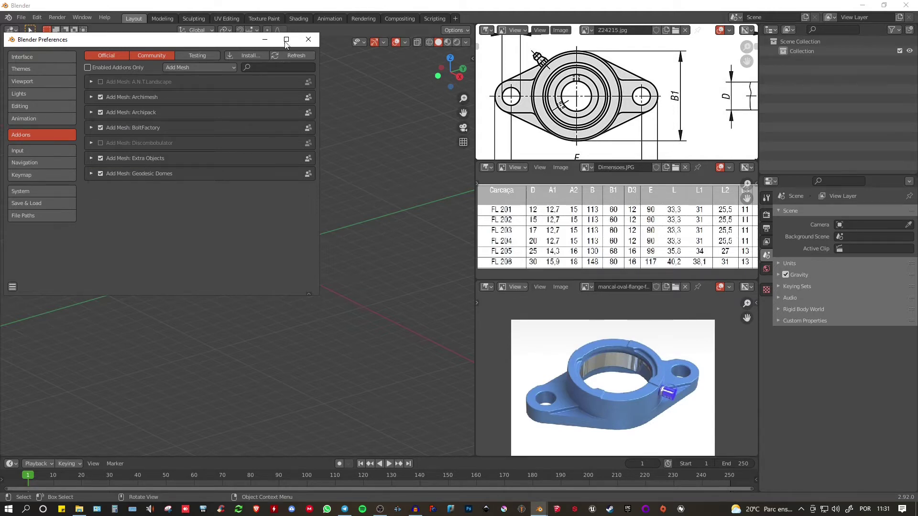
left_click(308, 40)
- Add a single-vertex mesh at the world origin and work in vertex selection mode
key("shift+a")
mouse_move(200, 177)
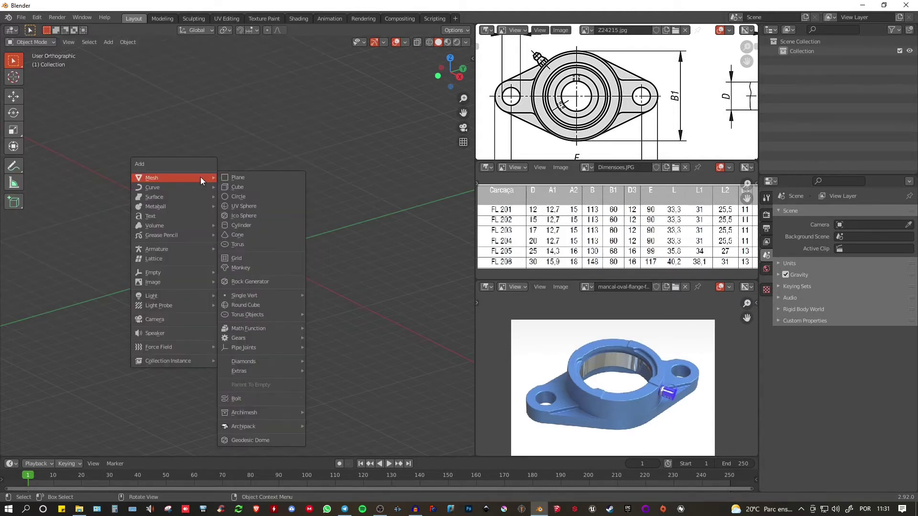
mouse_move(242, 296)
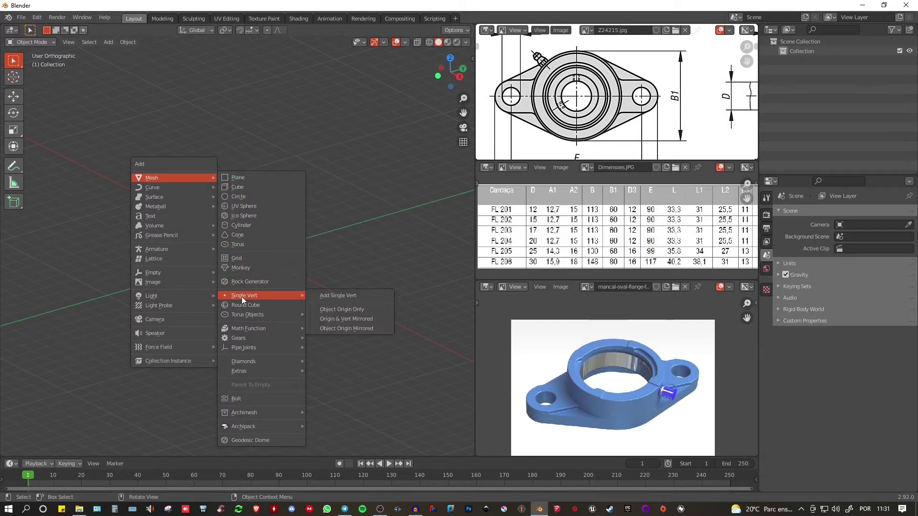
left_click(336, 296)
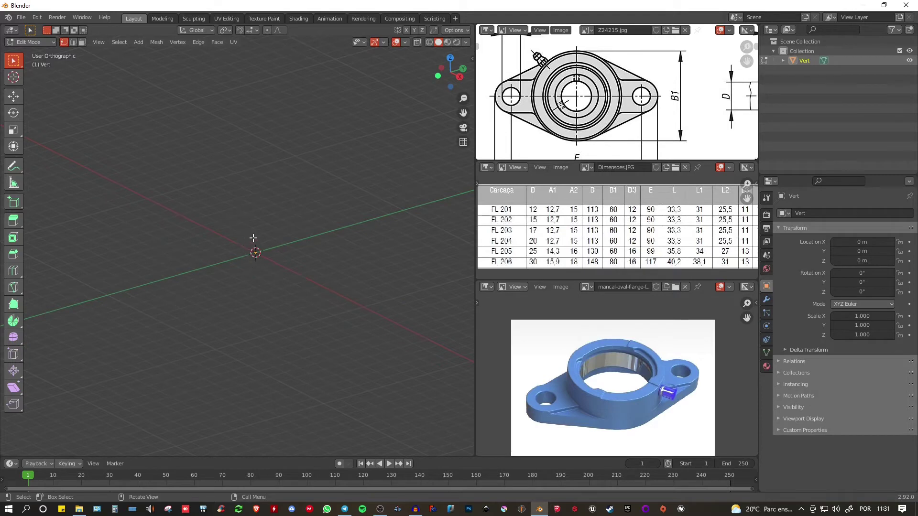
mouse_move(254, 254)
middle_mouse_down("shift")
mouse_move(262, 243)
mouse_move(258, 267)
middle_mouse_up("shift")
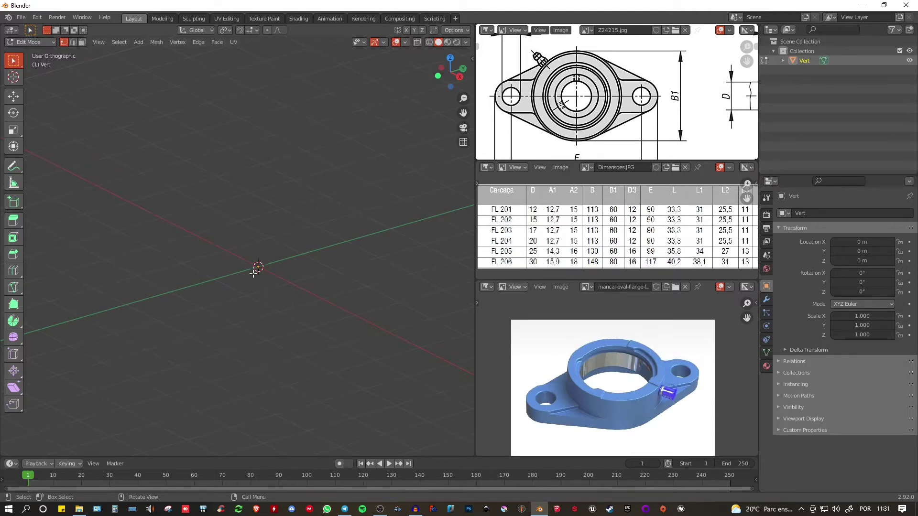
left_click(64, 42)
- Consult the FL 206 row of the dimension table and try to extrude the vertex by 40 along the X axis
middle_click_drag(309, 293, 295, 269)
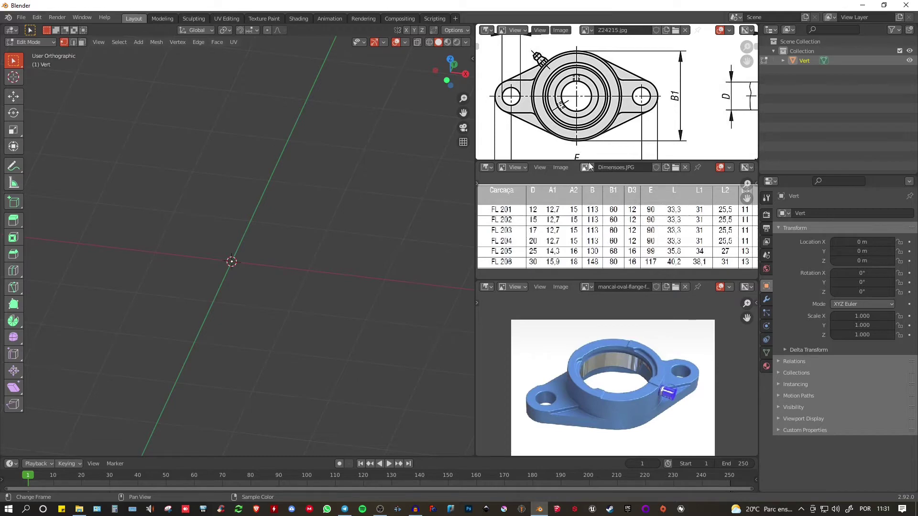
scroll(665, 244, "up", 1)
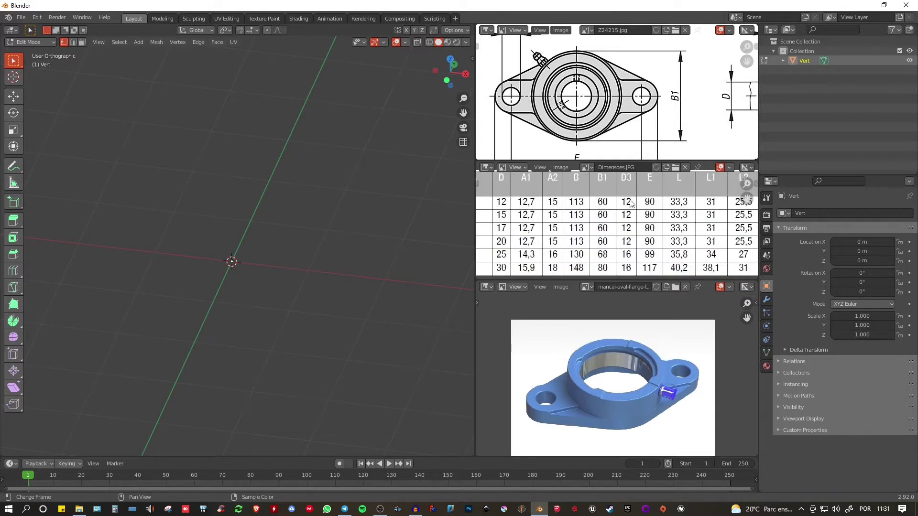
middle_click_drag(596, 213, 556, 257)
middle_click_drag(593, 224, 589, 245)
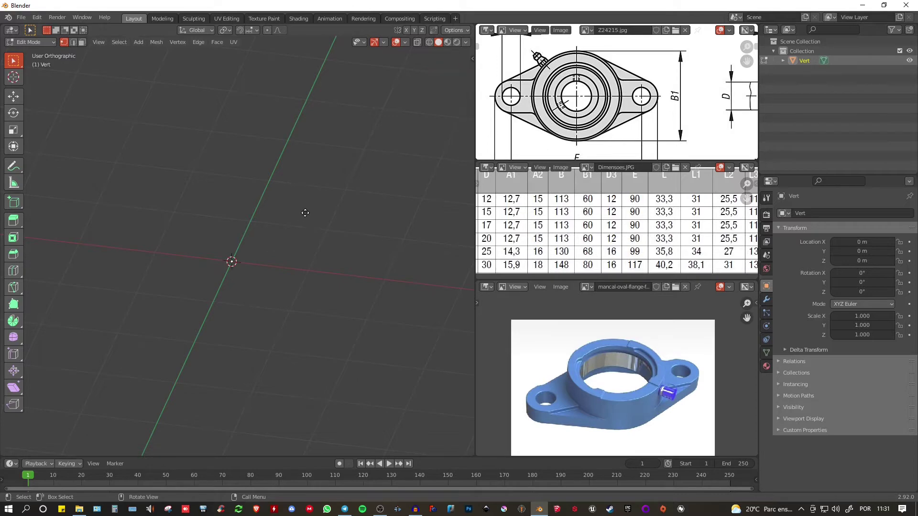
key("g")
key("x")
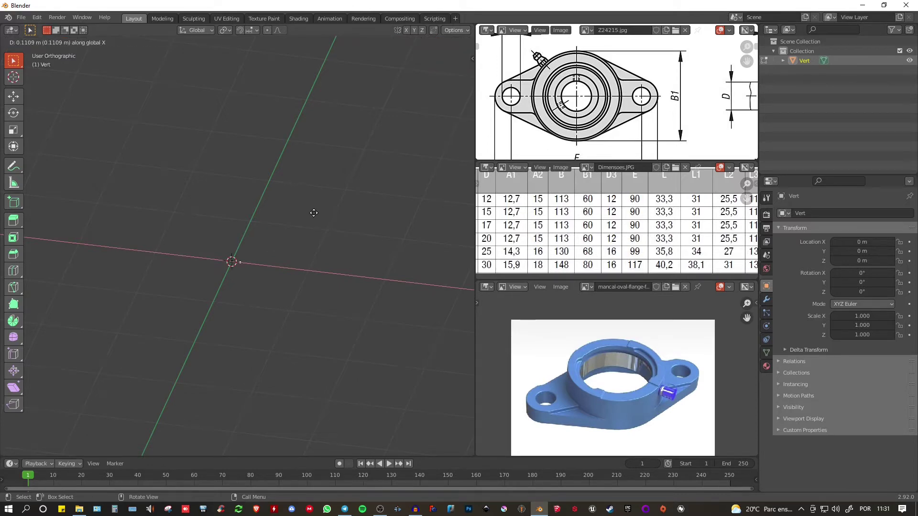
type("40")
key("Return")
scroll(316, 241, "down", 2)
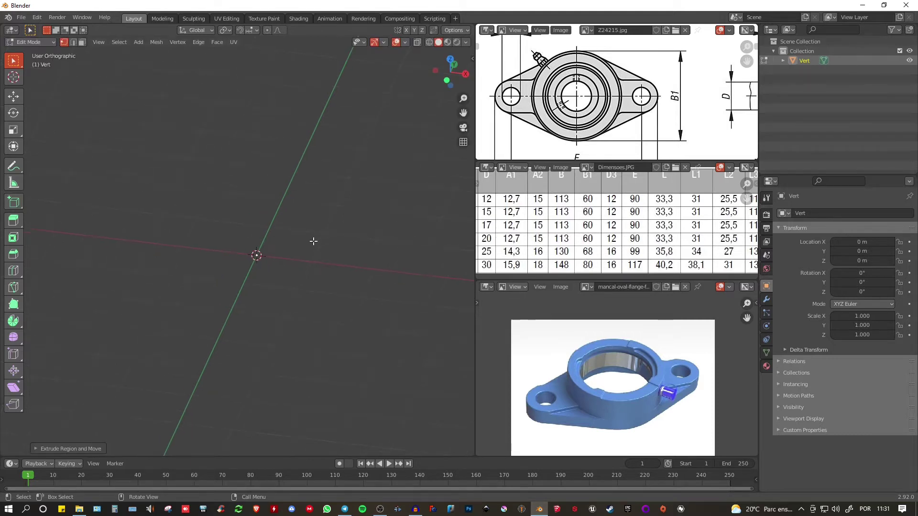
- Set the scene's length unit to millimeters
left_click(766, 256)
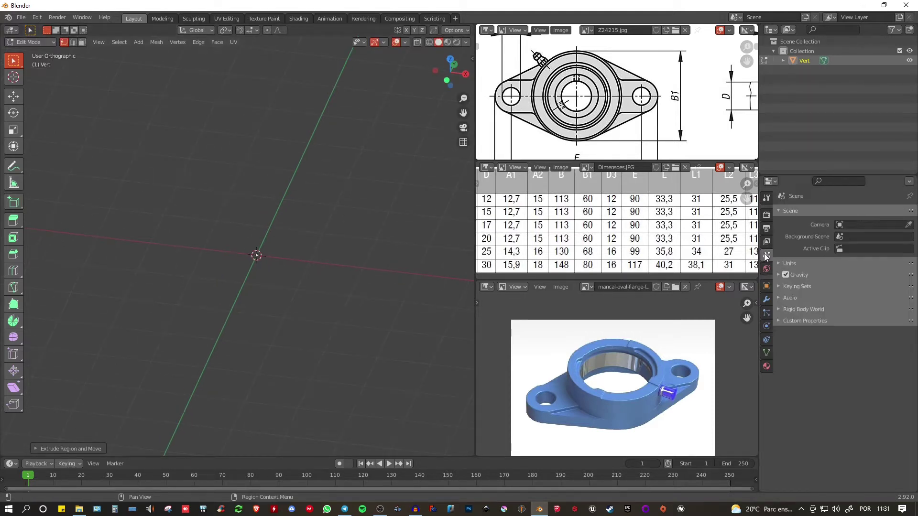
left_click(787, 263)
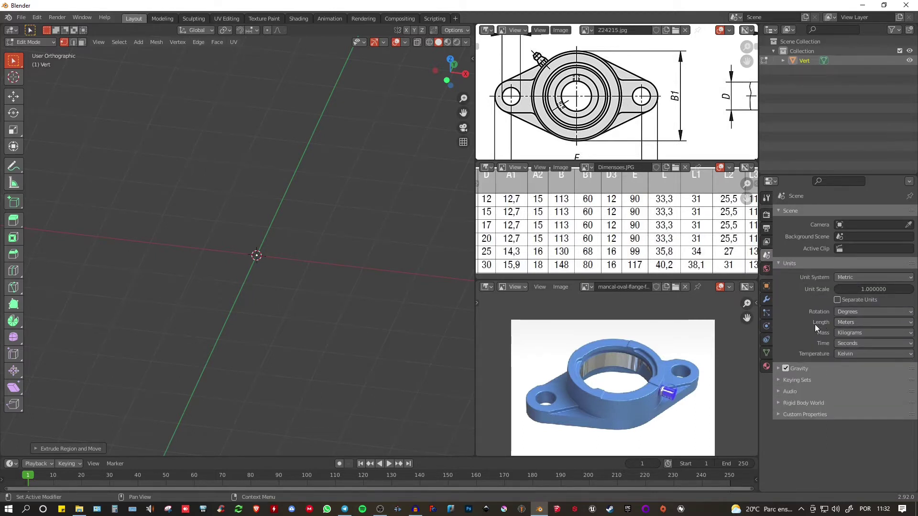
left_click(853, 324)
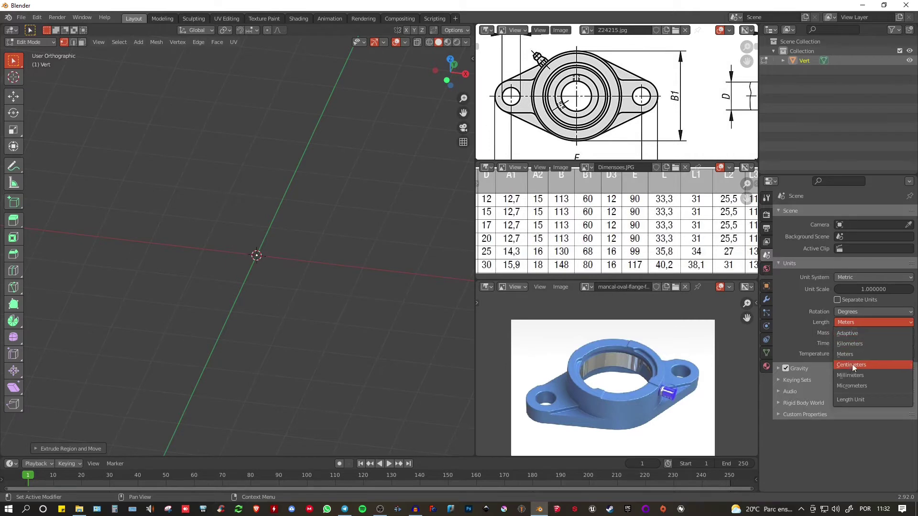
left_click(847, 376)
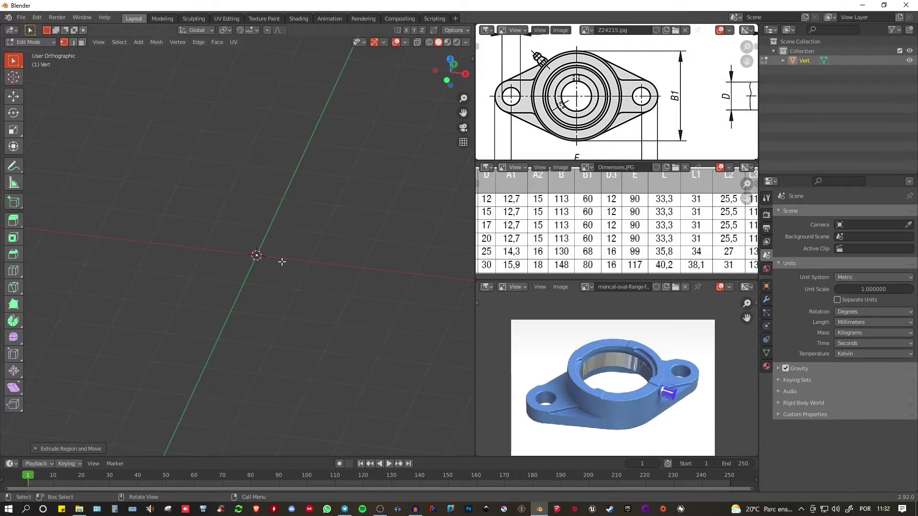
- Extrude the origin vertex 40 mm along the X axis
key("e")
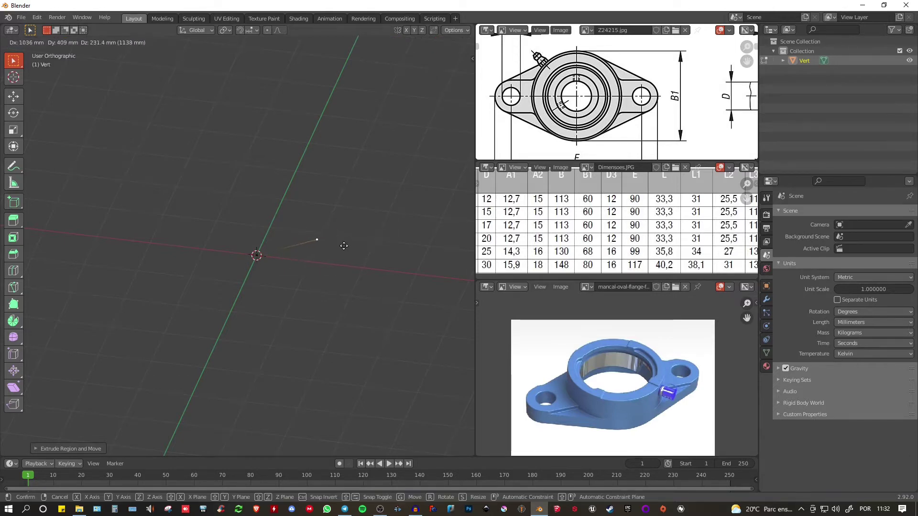
type("x")
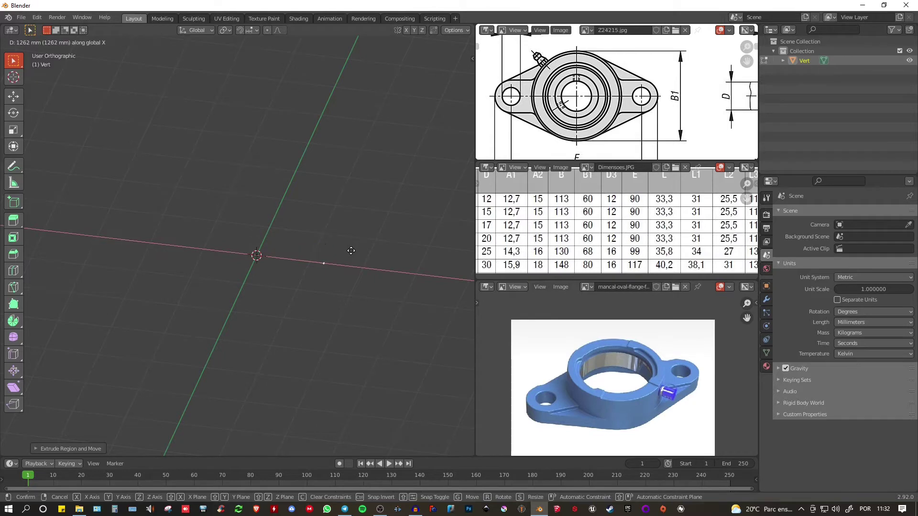
type("40")
key("Return")
scroll(268, 254, "up", 12)
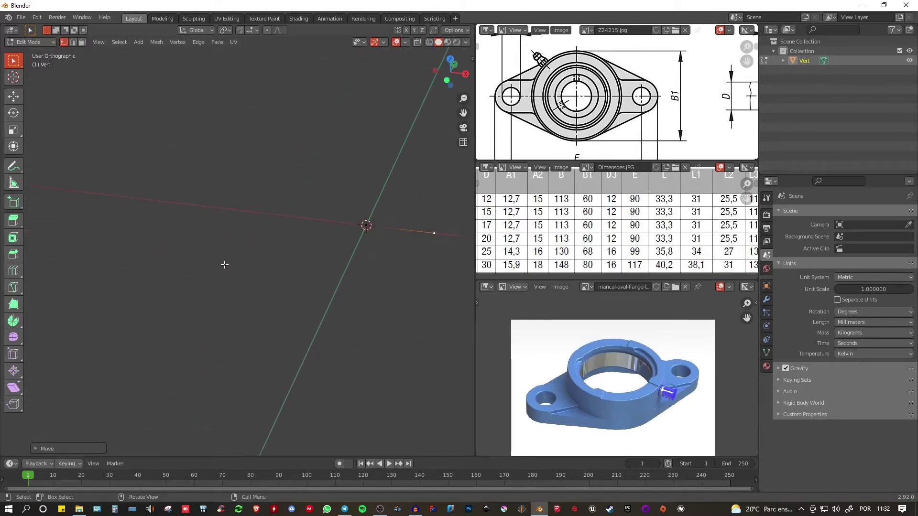
left_click_drag(351, 224, 264, 240)
middle_click_drag(265, 240, 223, 245, "shift")
scroll(266, 265, "up", 1)
- Return to Object Mode and check the dimensions of the extruded edge
key("Tab")
scroll(266, 260, "down", 4)
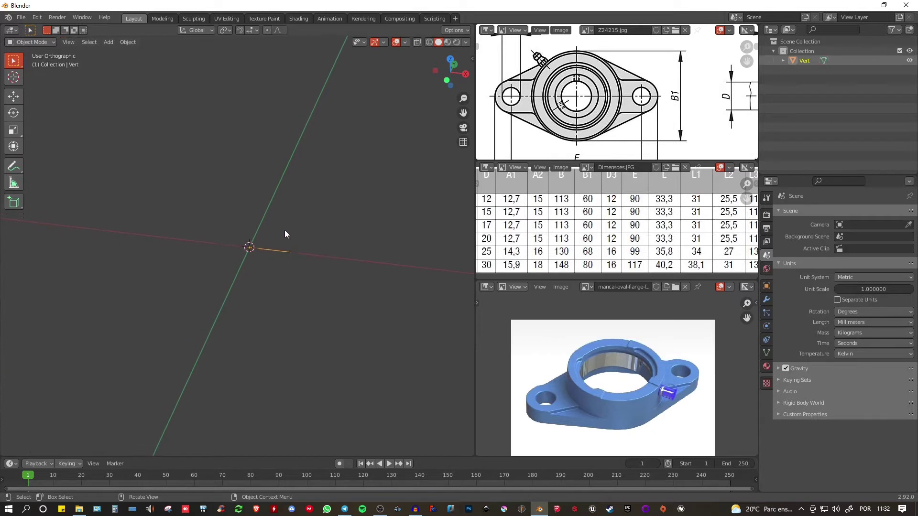
middle_click_drag(285, 235, 246, 239, "shift")
key("n")
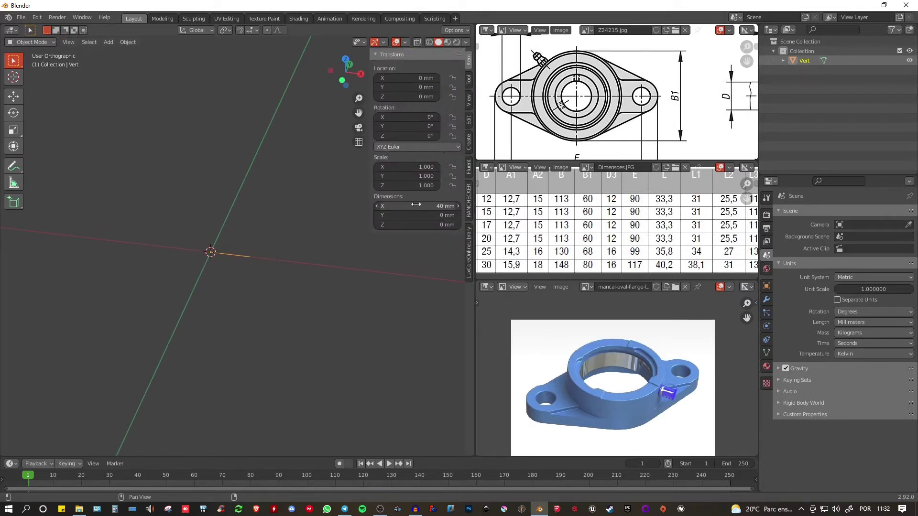
key("n")
scroll(287, 219, "down", 1)
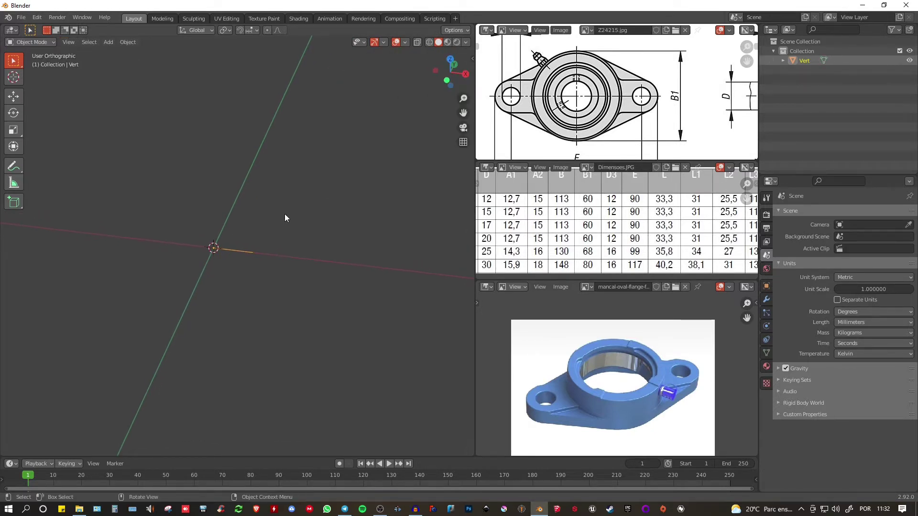
- In Edit Mode, consult the side-view lengths in the drawing and extrude the outer vertex 40 mm along the Z axis
key("Tab")
middle_click_drag(313, 237, 251, 254)
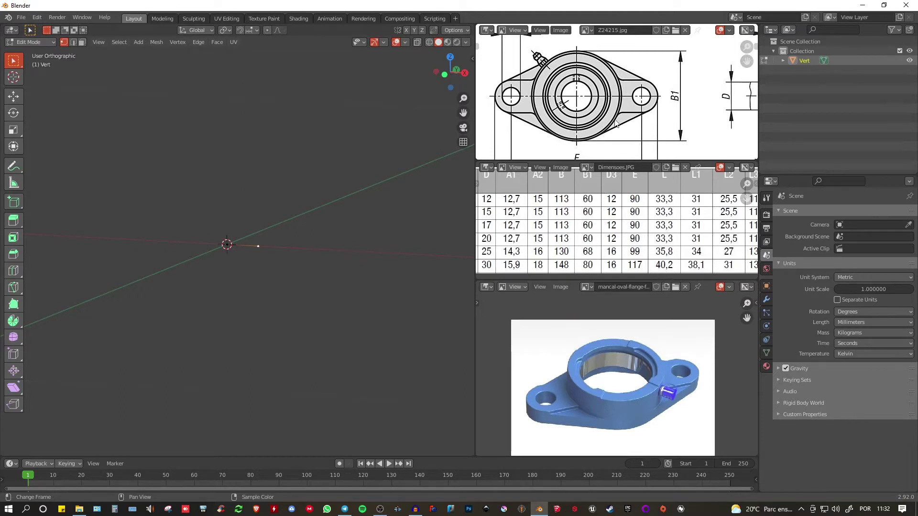
mouse_move(684, 113)
middle_mouse_down()
mouse_move(564, 88)
mouse_move(553, 72)
middle_mouse_up()
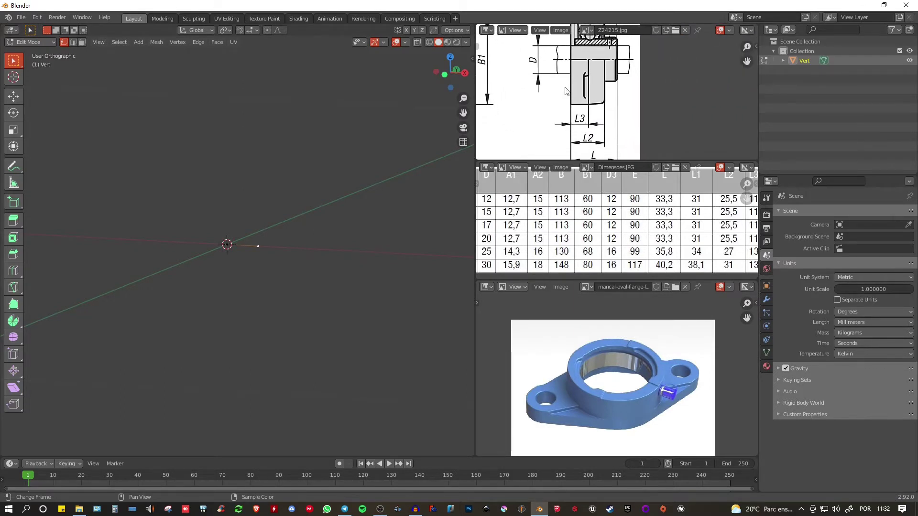
middle_click_drag(605, 145, 600, 128)
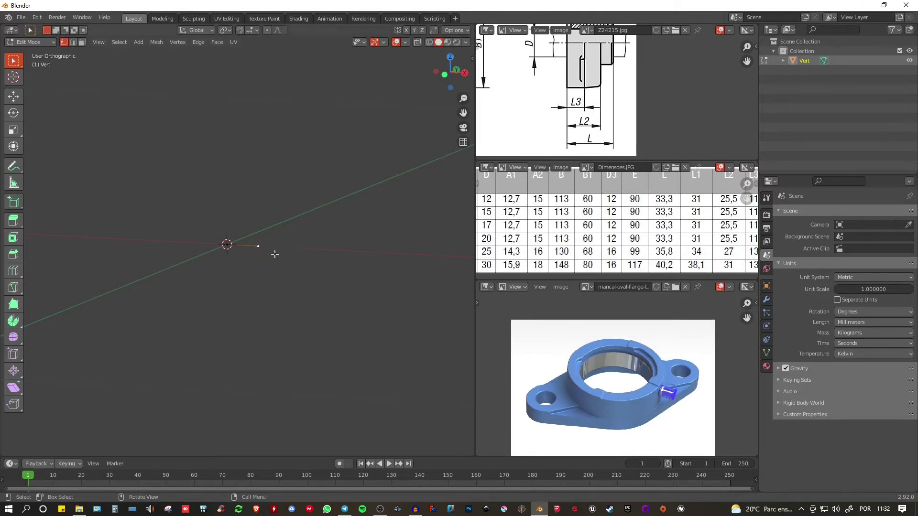
middle_click_drag(273, 254, 261, 254)
key("e")
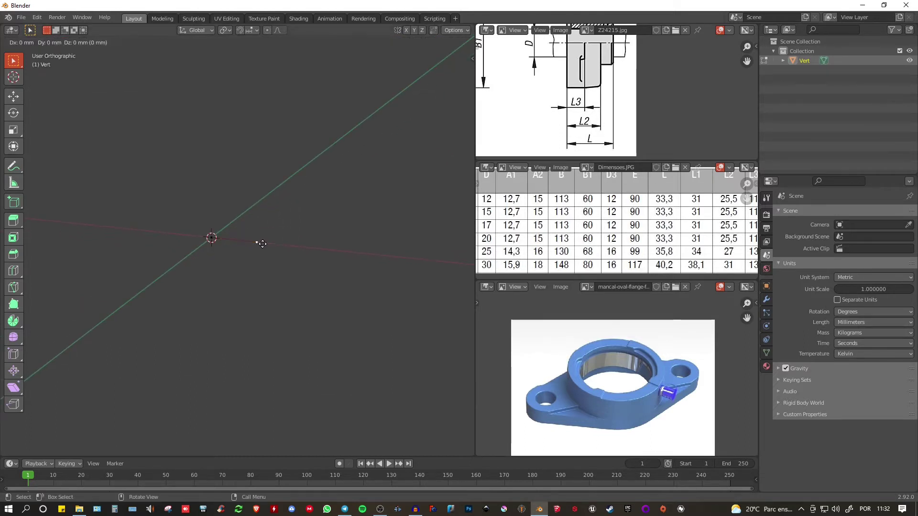
key("z")
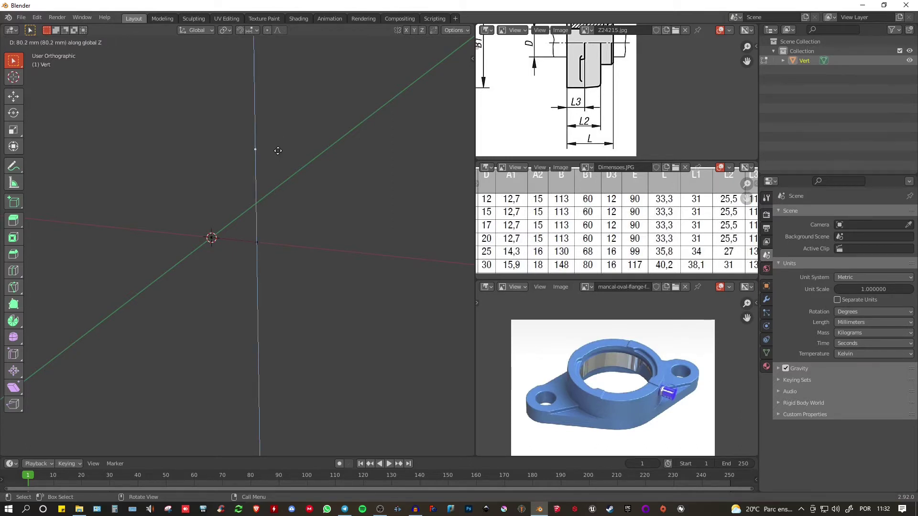
type("40")
key("Return")
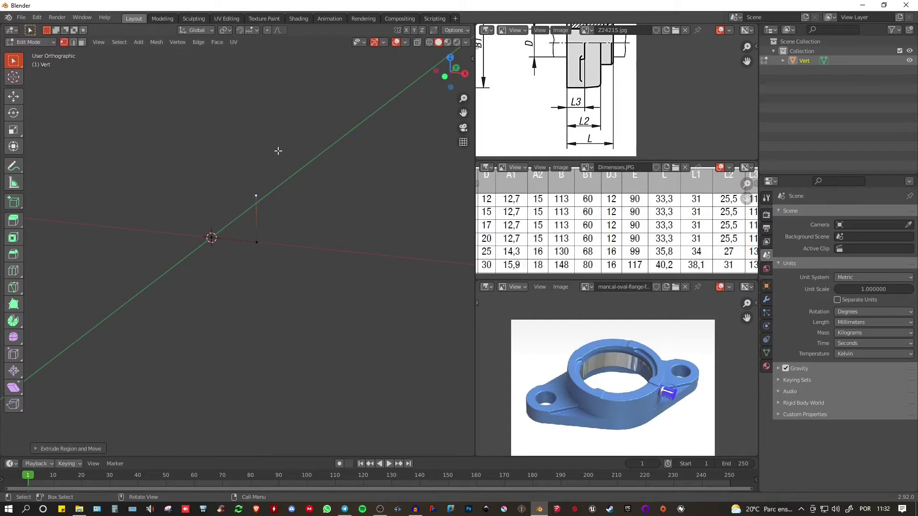
- Extrude the upper vertex along the X axis part of the way back toward the vertical centre axis
middle_click_drag(250, 160, 297, 204)
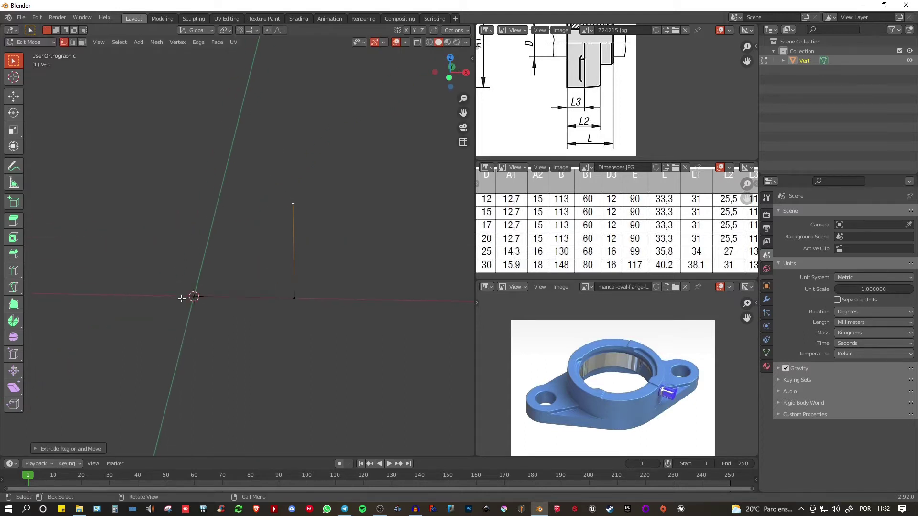
key("e")
key("x")
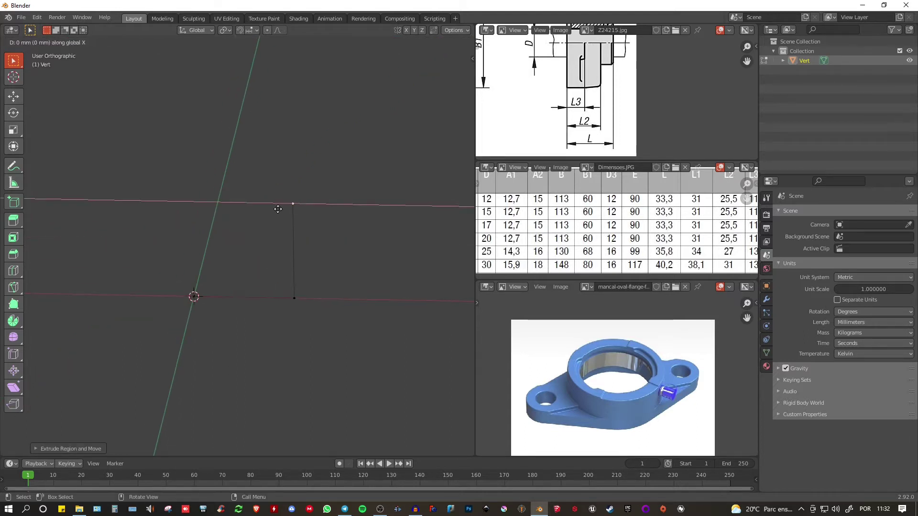
left_click(223, 274)
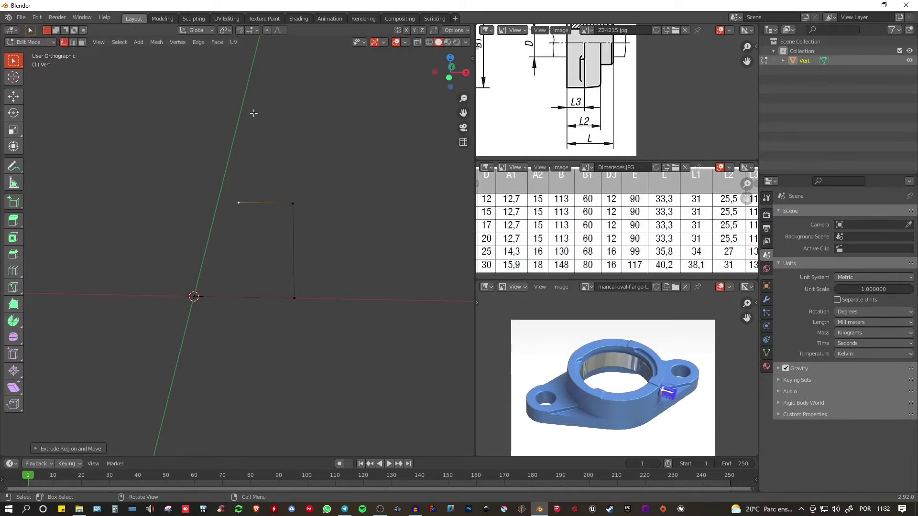
- Set the snapping target to Vertex
left_click(253, 31)
key("ctrl")
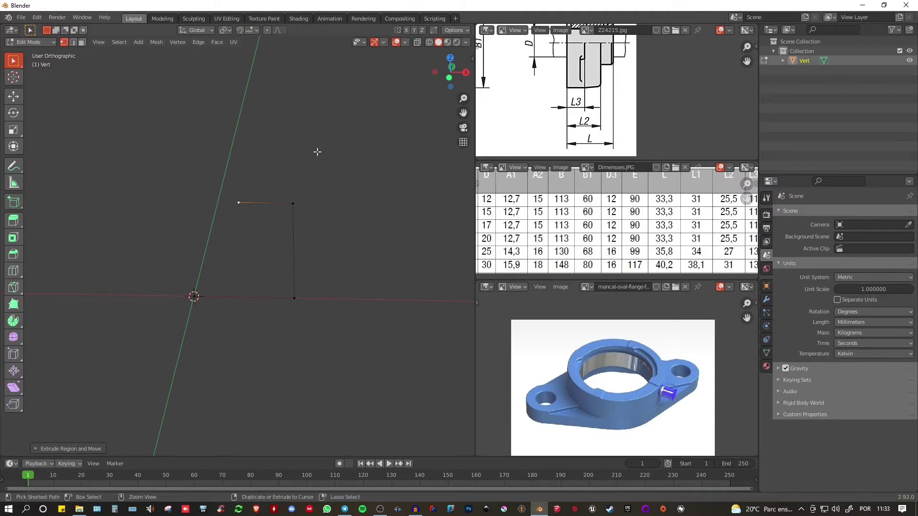
key("ctrl+shift+Tab")
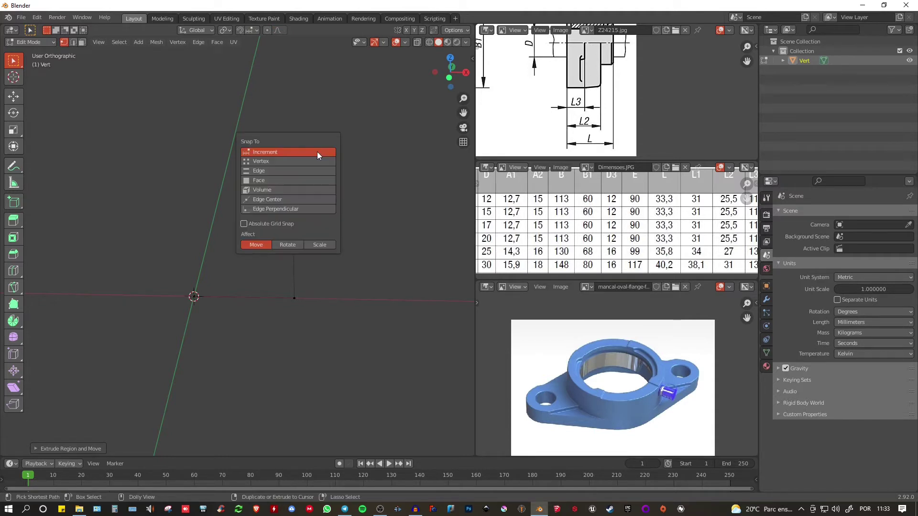
left_click(257, 161)
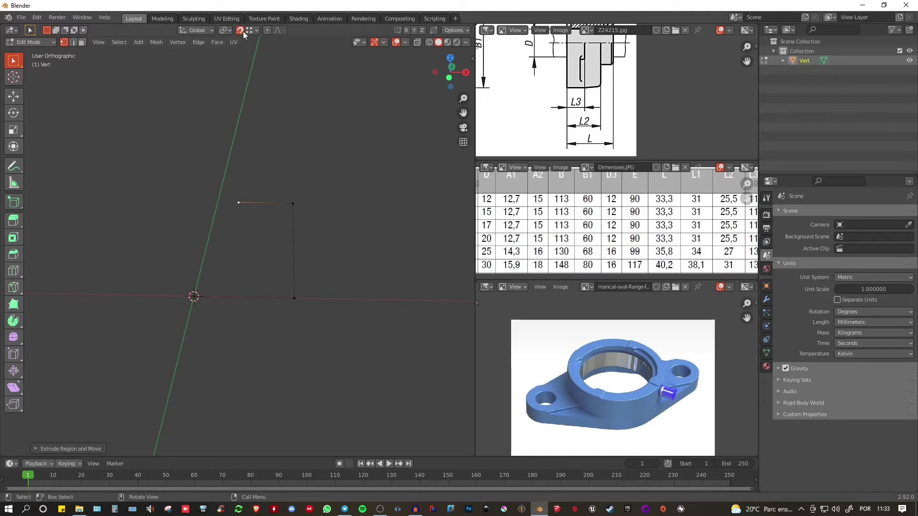
- Move the free upper vertex along X, snapping it in line with the origin vertex, and return to Object Mode
left_click(14, 97)
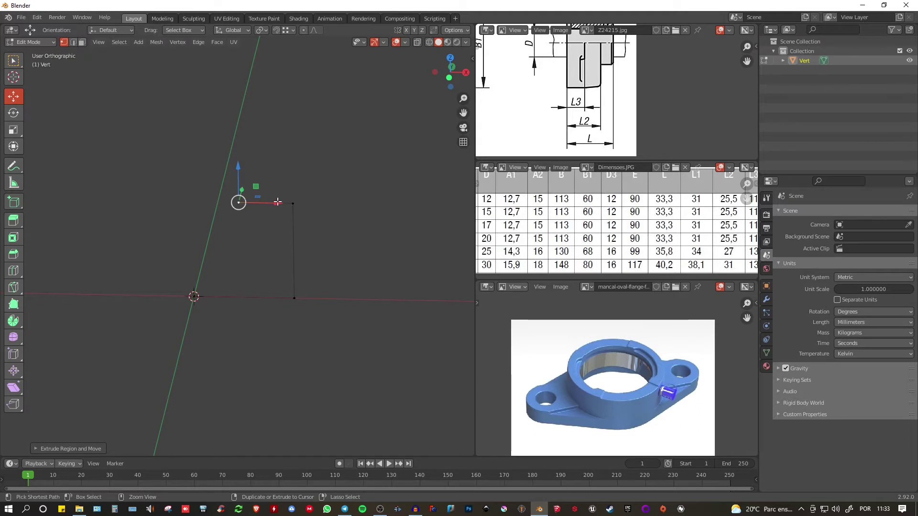
left_click_drag(276, 203, 197, 294)
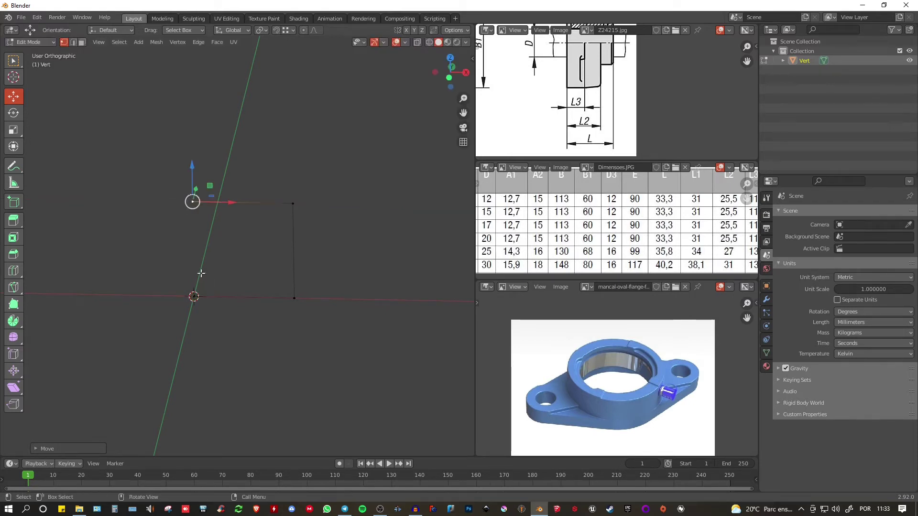
middle_click_drag(201, 274, 184, 288)
key("Tab")
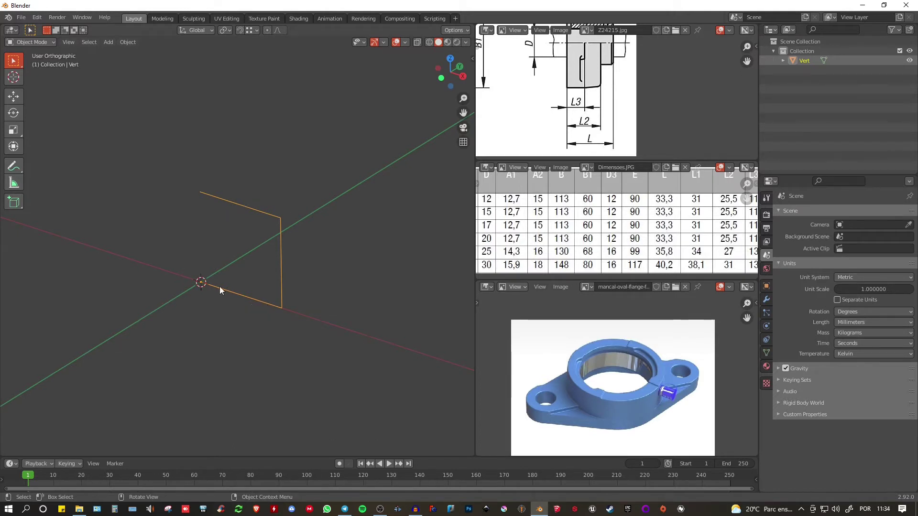
- Add a Screw modifier to the profile to revolve it 360° about the Z axis
scroll(223, 280, "down", 2, "ctrl")
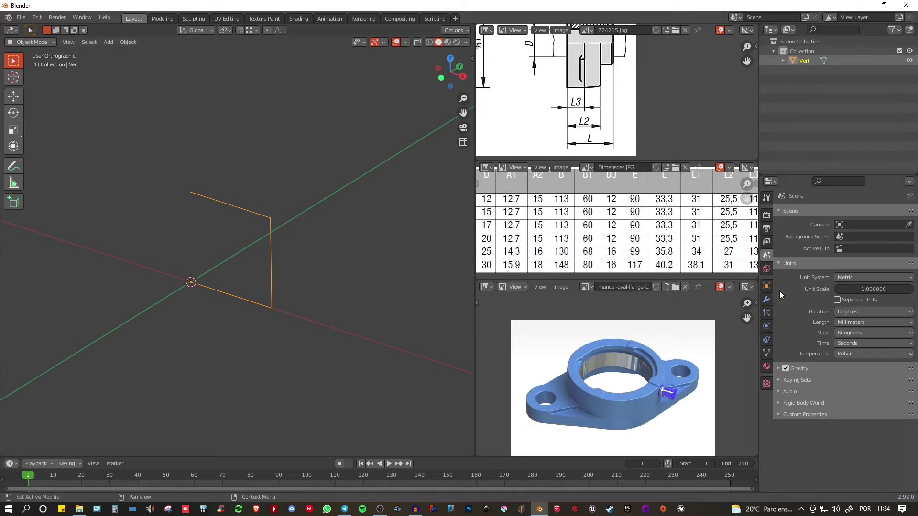
left_click(767, 300)
left_click(800, 213)
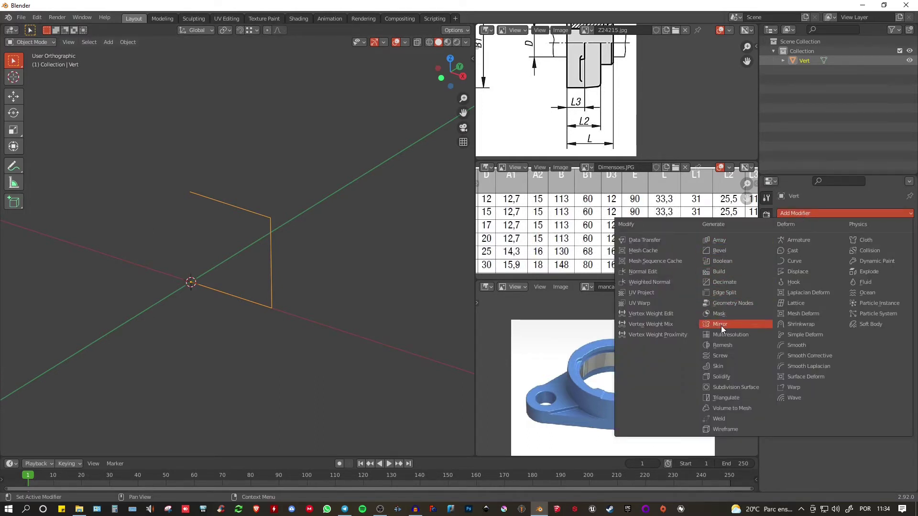
left_click(721, 356)
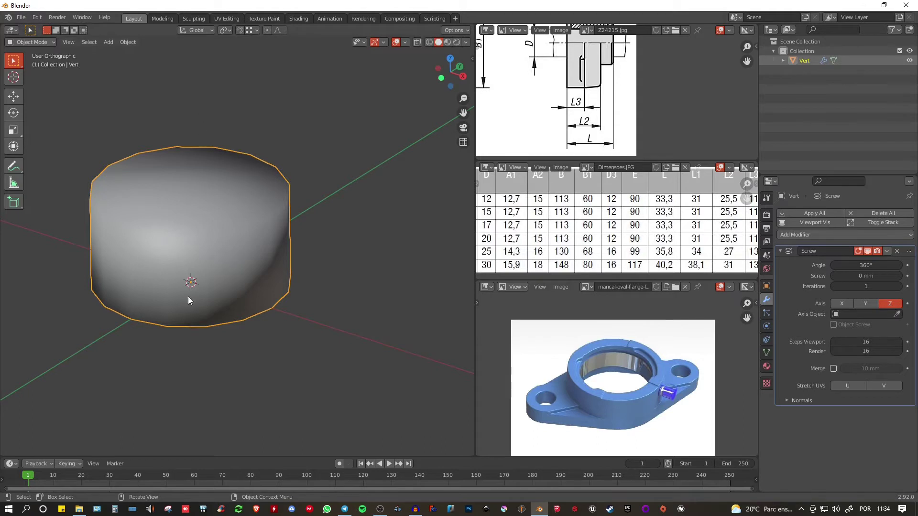
middle_click_drag(363, 219, 344, 237)
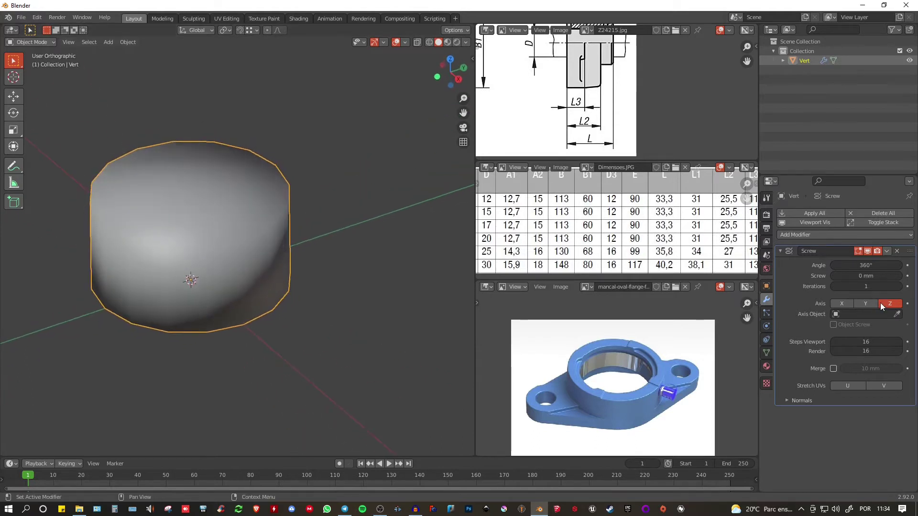
- Set the Screw modifier's viewport and render steps to 76 and enable Merge
left_click_drag(859, 342, 860, 343)
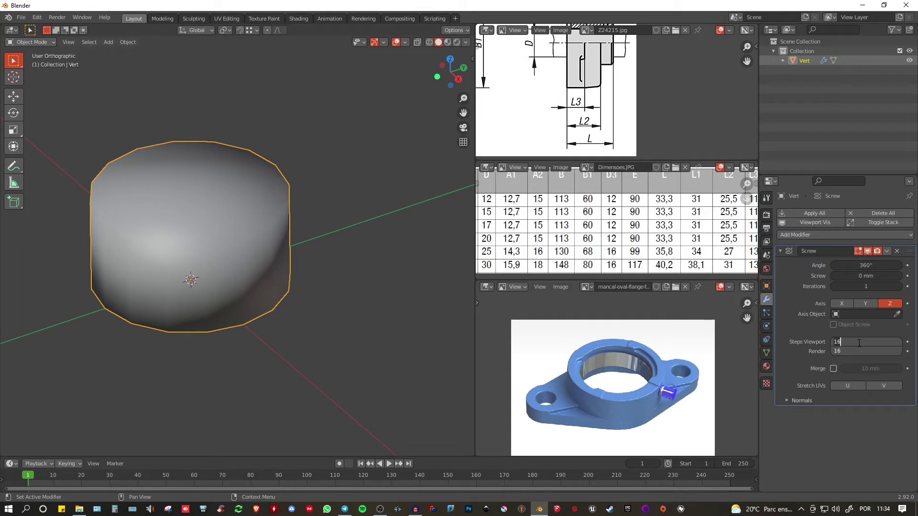
key("BackSpace")
key("BackSpace")
type("76")
key("Return")
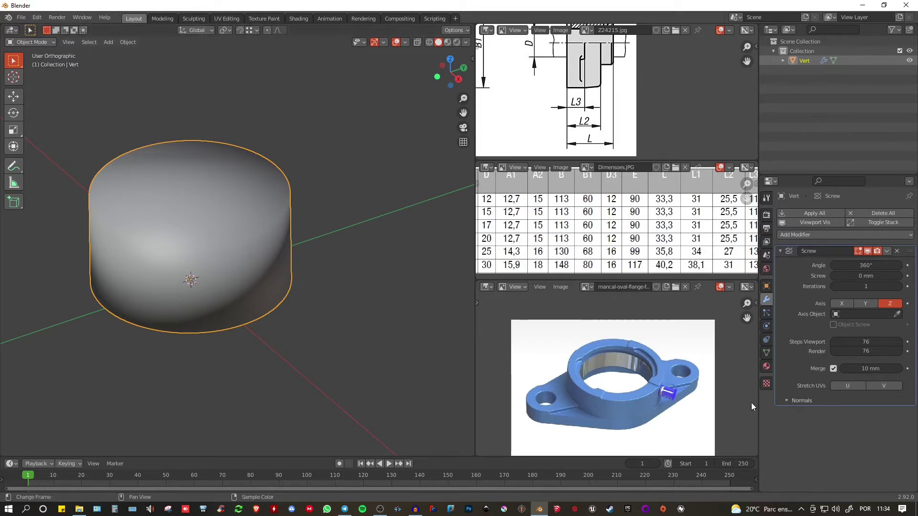
- Reveal the Screw modifier's normals options and turn on the Face Orientation overlay to inspect the cylinder
left_click(800, 400)
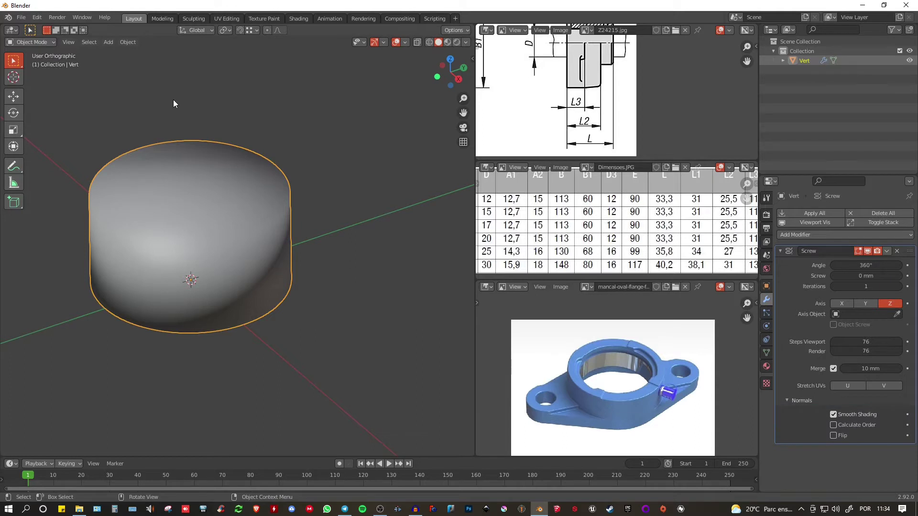
key("q")
left_click(139, 100)
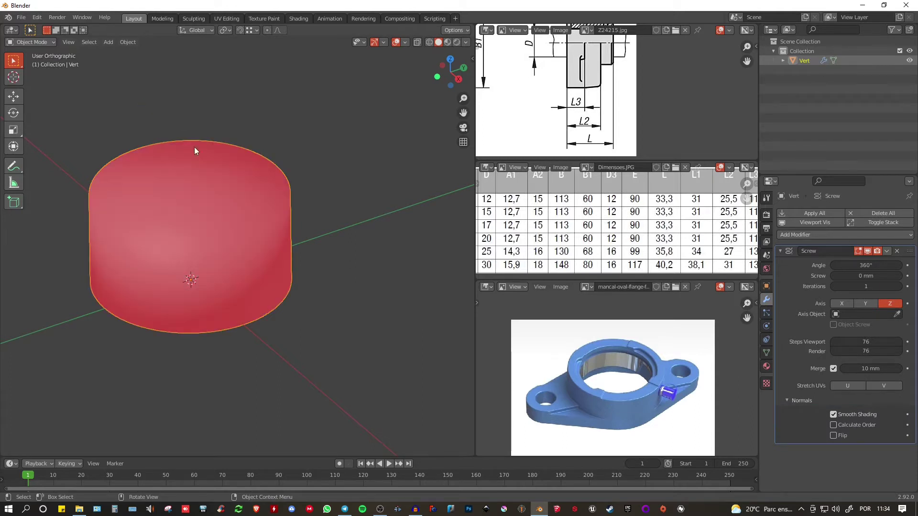
middle_click_drag(205, 191, 102, 212)
middle_click_drag(268, 239, 287, 242)
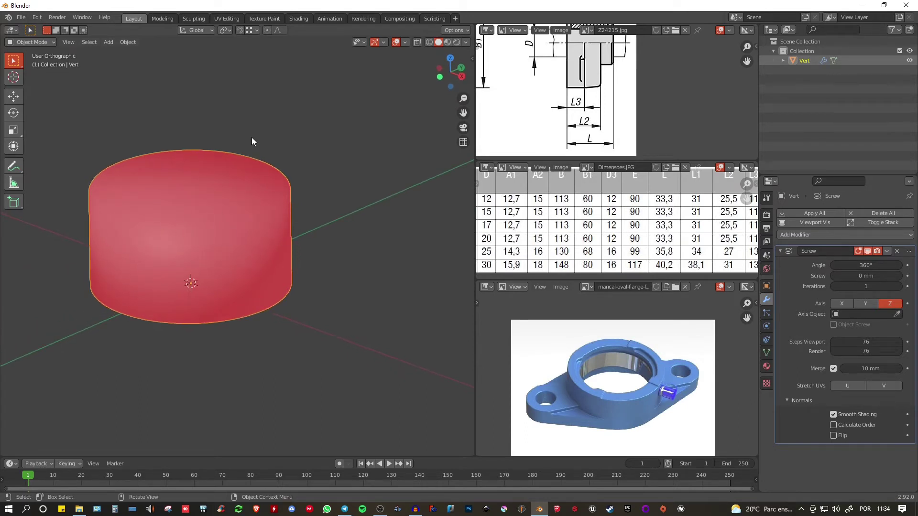
- Look up the Face Orientation option among the viewport overlays and check its Quick Favorites entry
key("q")
left_click(405, 43)
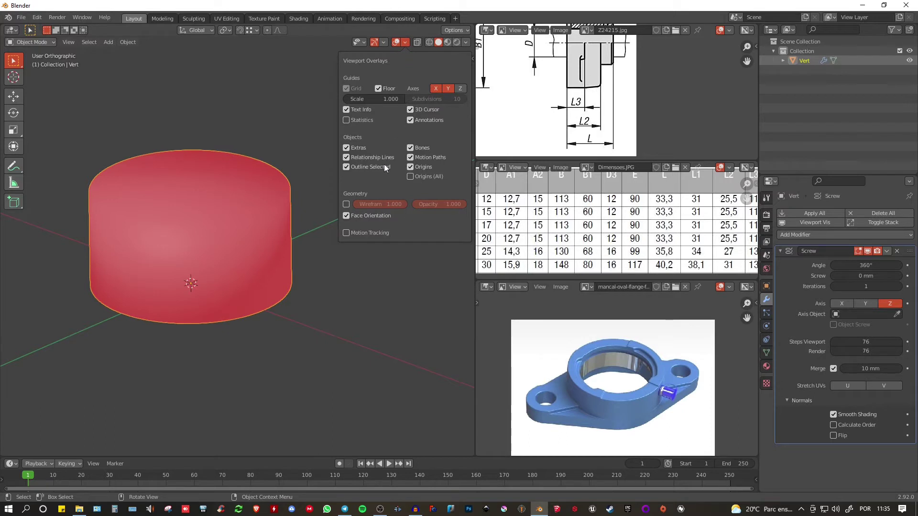
right_click(366, 218)
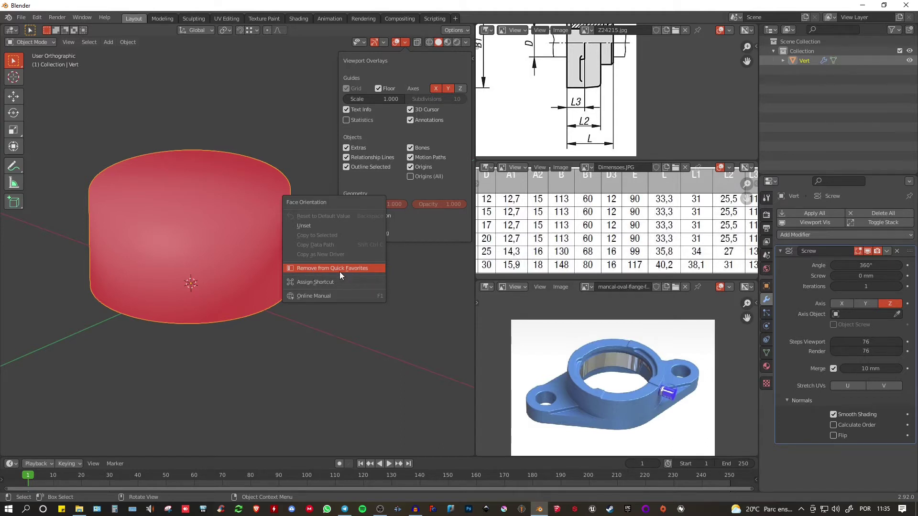
right_click(360, 149)
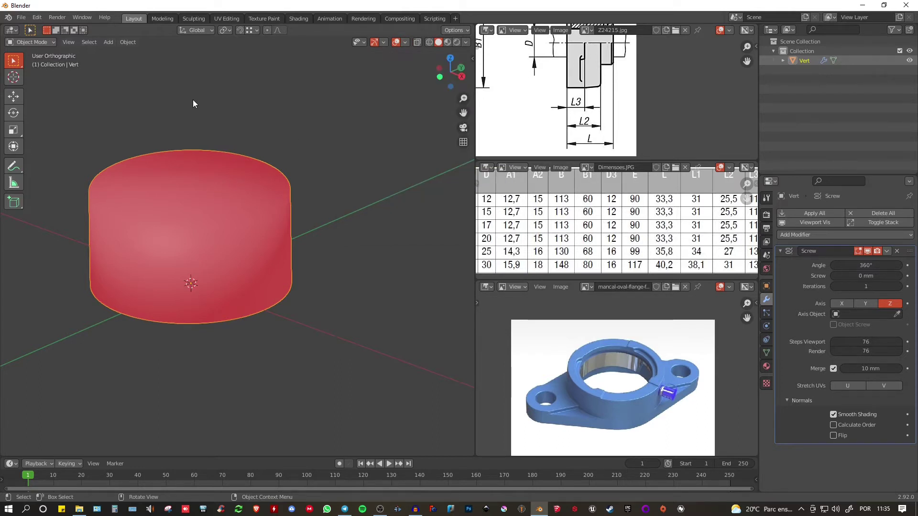
key("q")
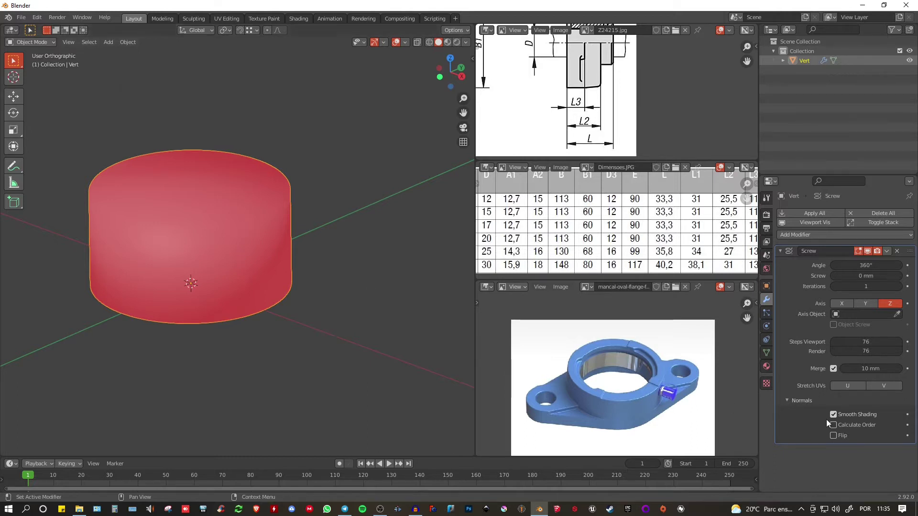
- Flip the normals in the Screw modifier so the cylinder's faces point outward
left_click(833, 436)
middle_click_drag(315, 306, 293, 283)
left_click(781, 250)
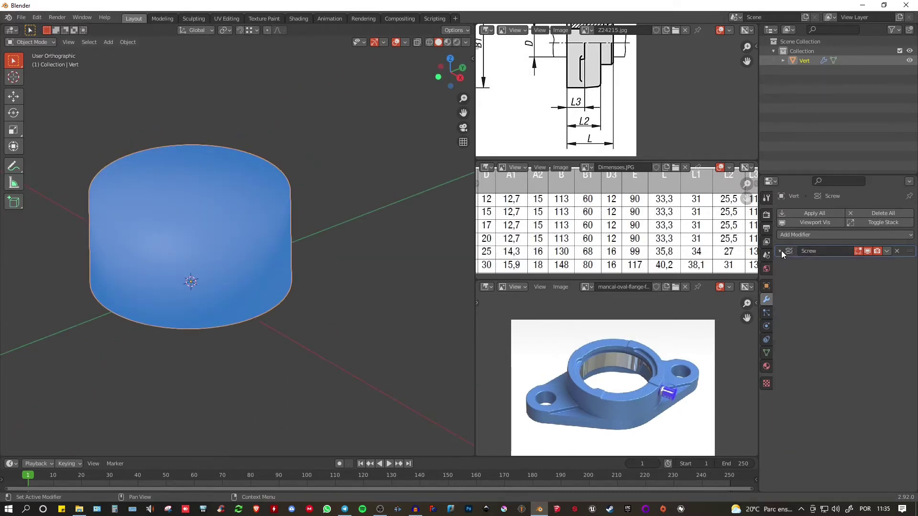
left_click(781, 251)
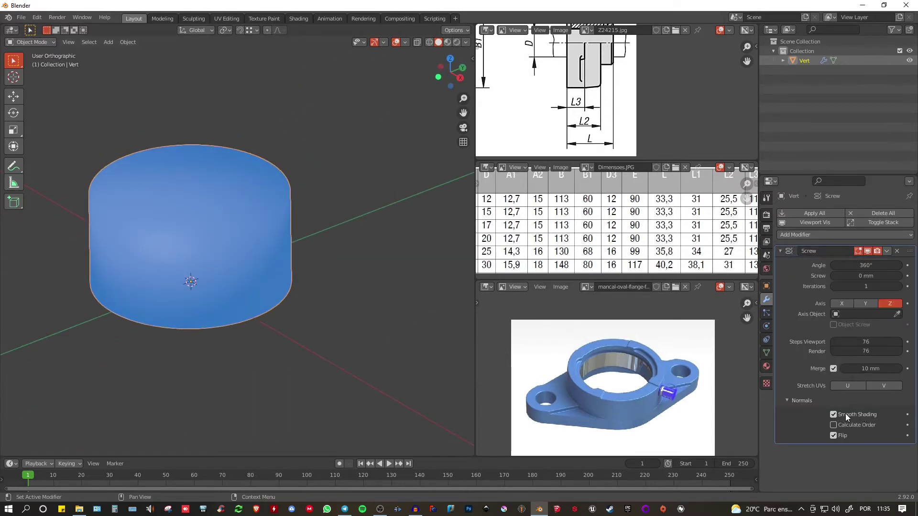
- Enable Auto Smooth at 30° in the mesh's normals settings
left_click(767, 353)
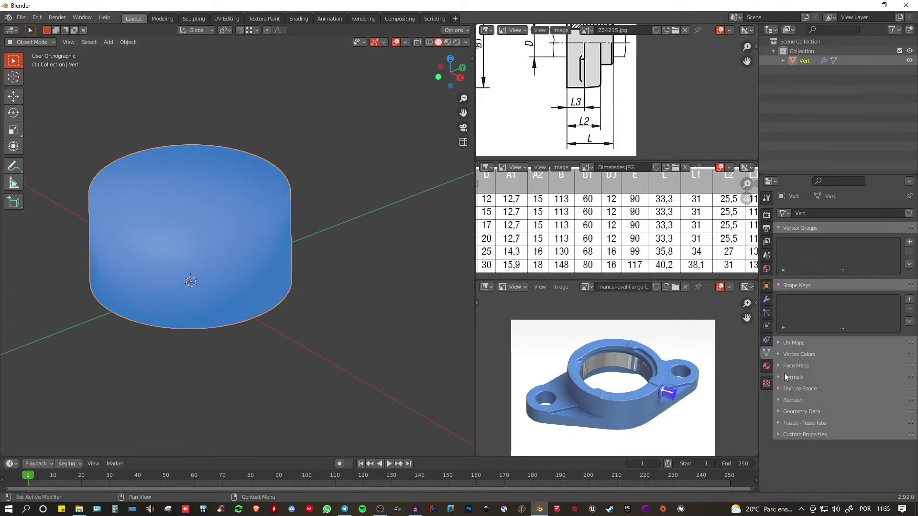
left_click(789, 378)
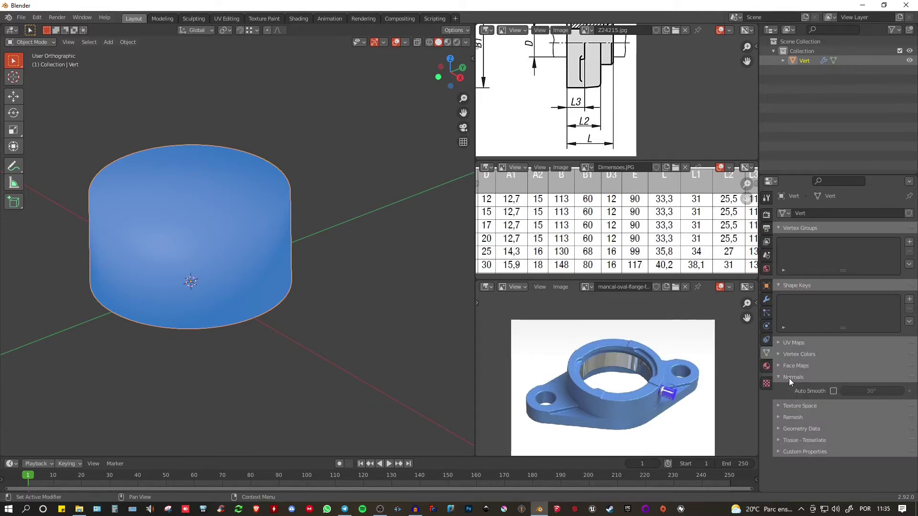
left_click(833, 391)
- Turn off the Face Orientation overlay and view the cylinder in plain solid shading
key("q")
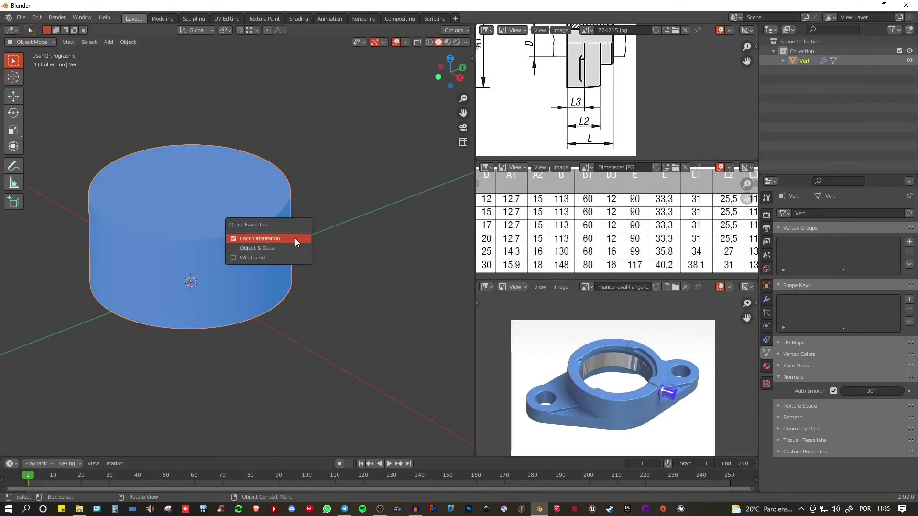
left_click(271, 238)
middle_click_drag(318, 234, 304, 214)
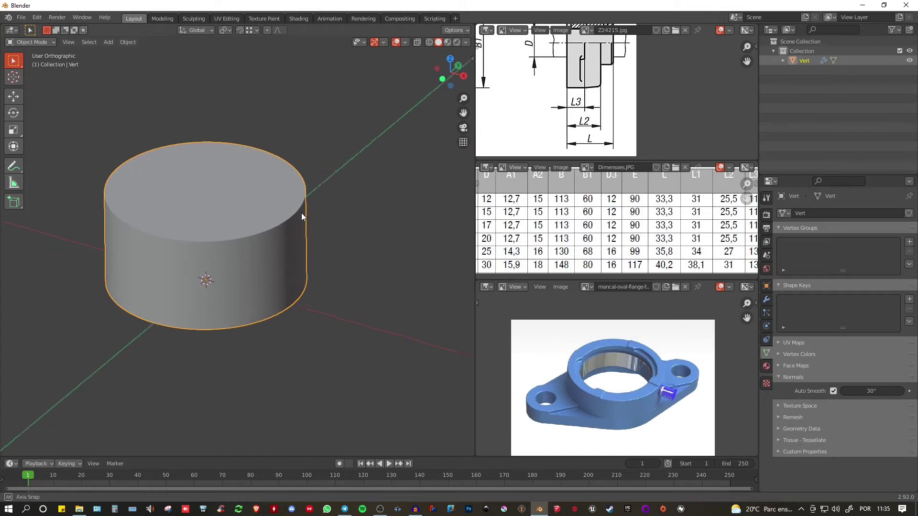
- Set the viewport's solid shading colour to Random so each object gets its own colour
left_click(464, 42)
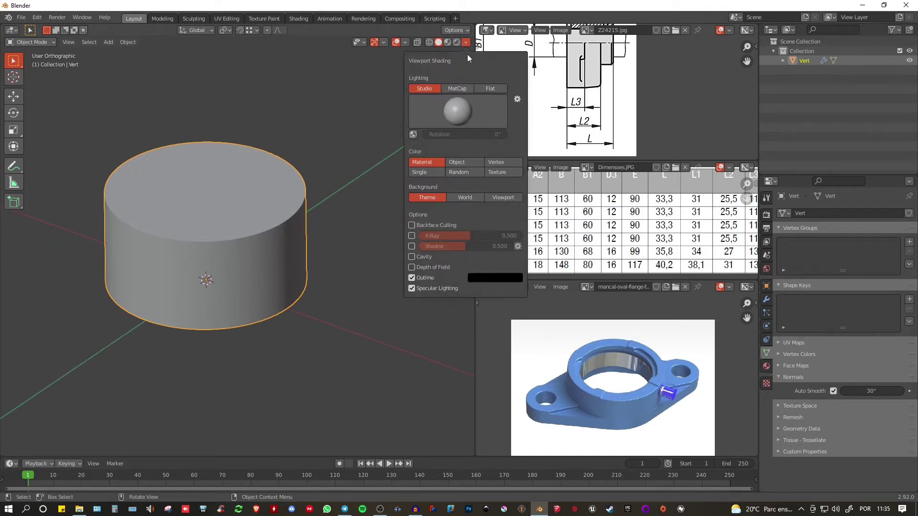
left_click(462, 173)
mouse_move(286, 227)
middle_mouse_down()
mouse_move(294, 150)
mouse_move(296, 230)
middle_mouse_up()
scroll(312, 228, "down", 2)
middle_click_drag(330, 203, 331, 217, "shift")
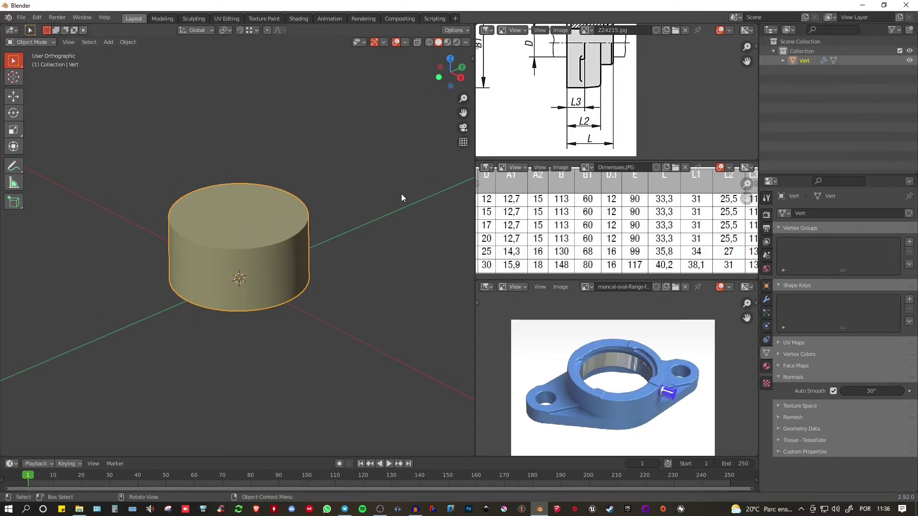
- Rename the cylinder object as Cilindro Central and save the file as Mancal FL206 - V5.blend
double_click(805, 61)
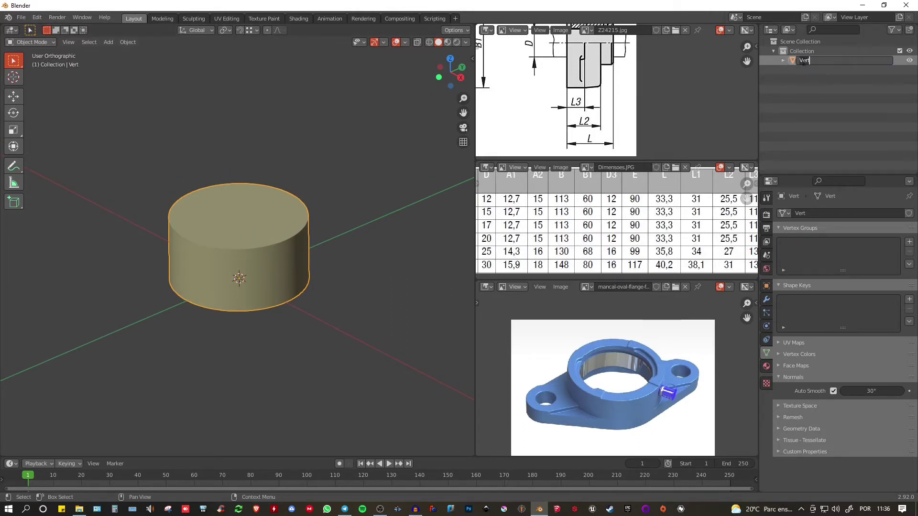
type("Cilindro Ce")
key("Left")
key("Left")
key("Return")
scroll(313, 215, "up", 2)
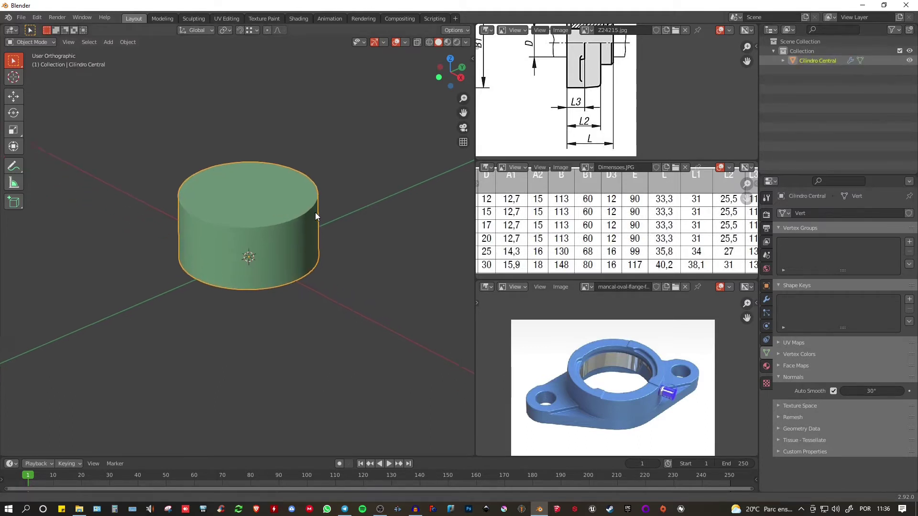
key("ctrl+s")
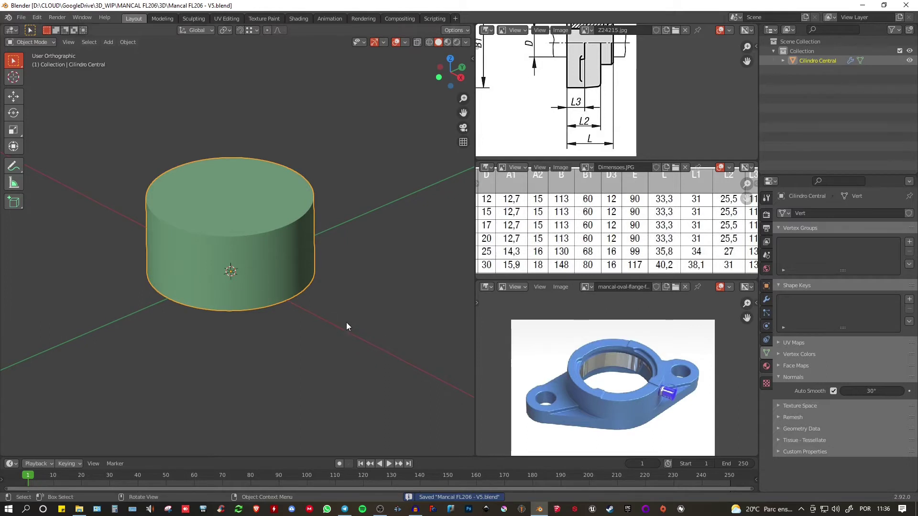
- Examine the flange outline in the reference photo and in the drawing's front and side views, including dimensions B, B1, E and L3
scroll(589, 415, "down", 1)
scroll(557, 408, "up", 1)
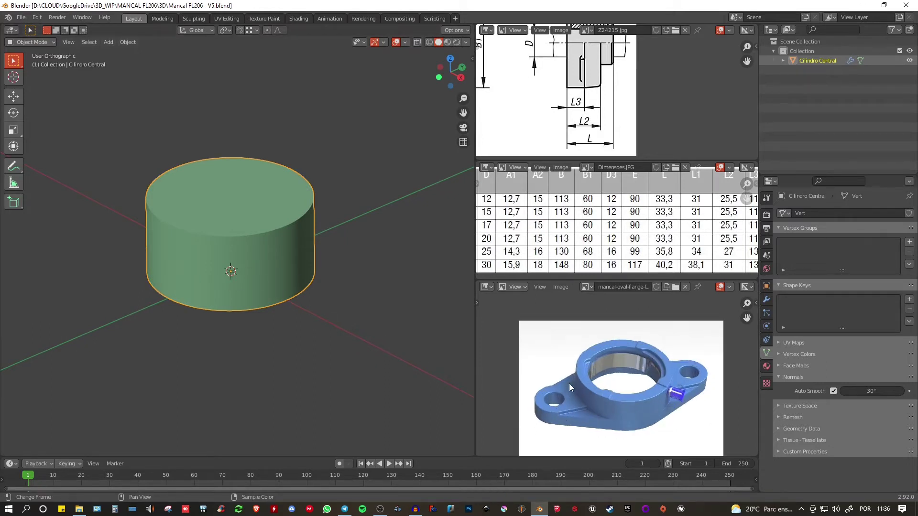
middle_click_drag(593, 78, 635, 93)
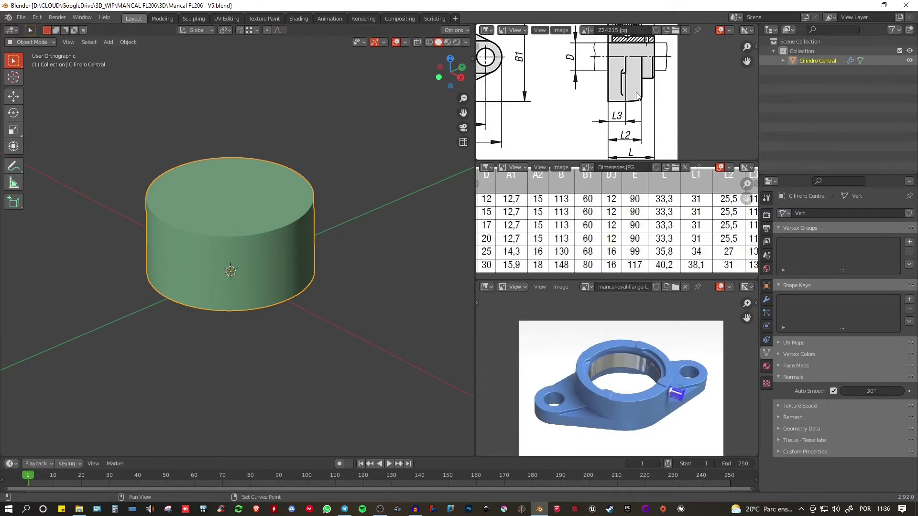
scroll(636, 93, "down", 4)
mouse_move(551, 83)
middle_mouse_down()
mouse_move(593, 102)
mouse_move(574, 93)
middle_mouse_up()
scroll(593, 102, "up", 1)
scroll(594, 102, "up", 1)
scroll(580, 95, "up", 1)
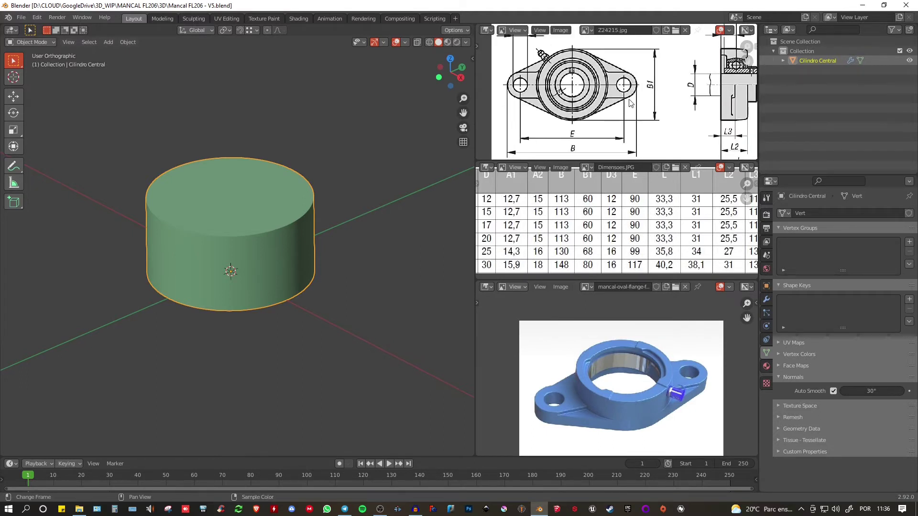
middle_click_drag(500, 105, 488, 83)
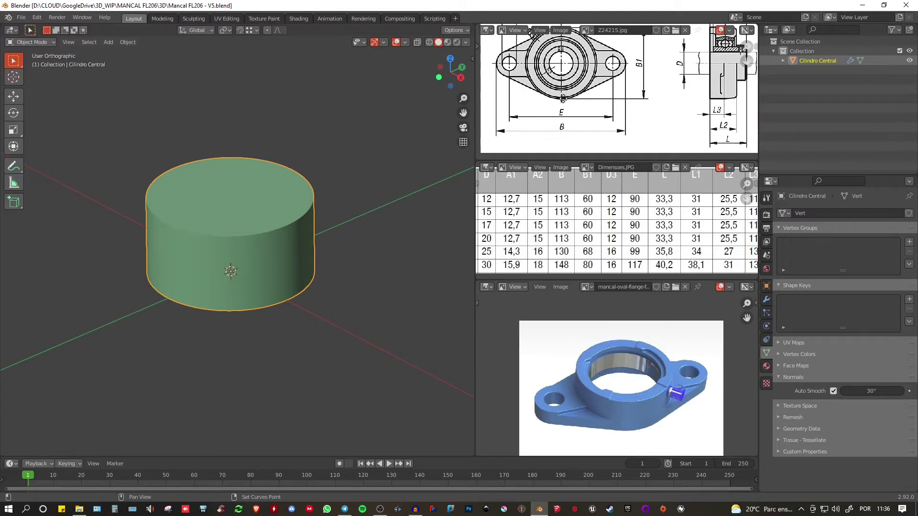
middle_click_drag(698, 95, 624, 101)
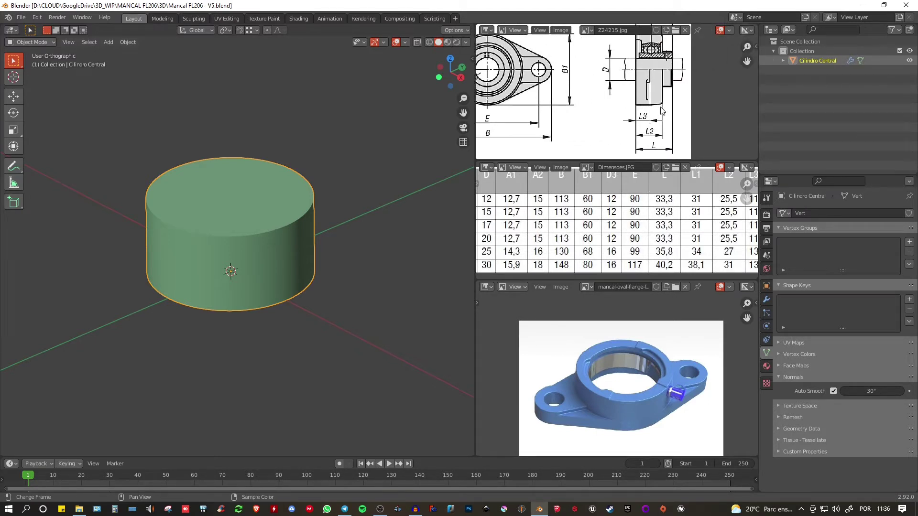
middle_click_drag(650, 139, 713, 125)
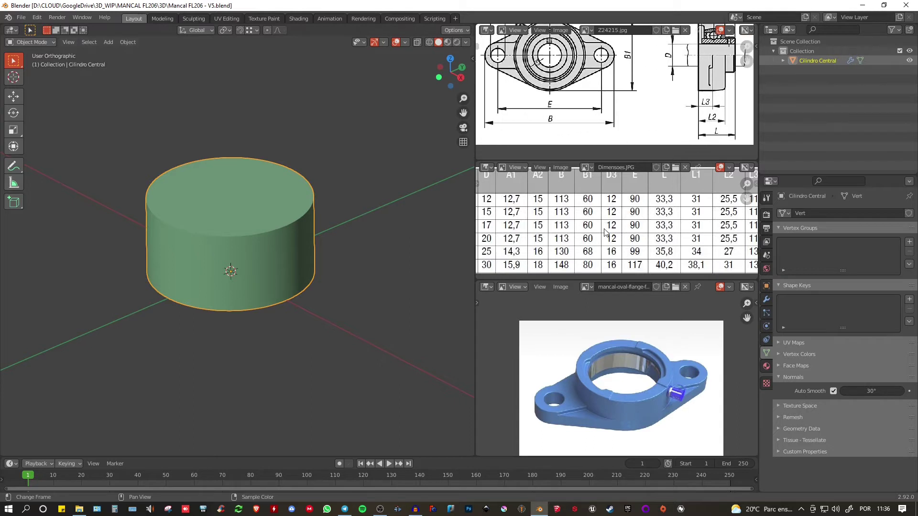
- Add a plane at the cylinder's base and scale it down uniformly to about 255 mm per side
middle_click_drag(321, 249, 300, 260)
key("shift+a")
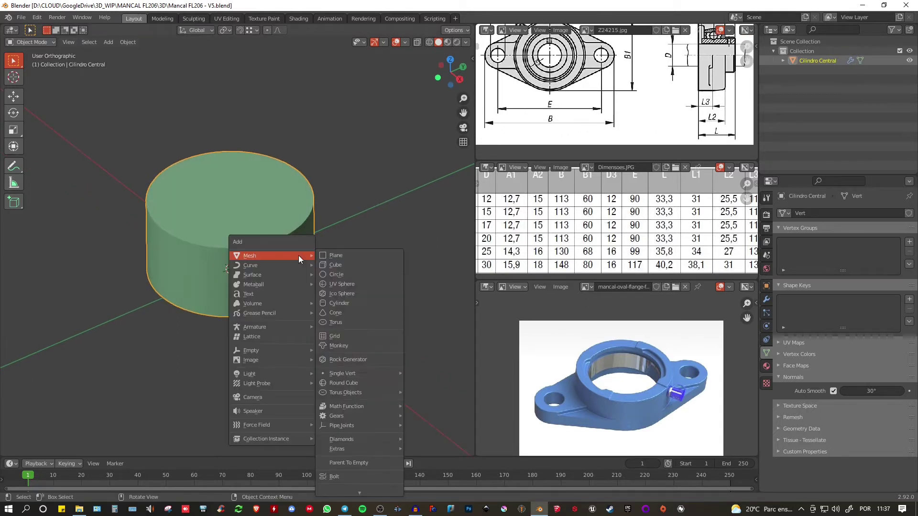
left_click(340, 256)
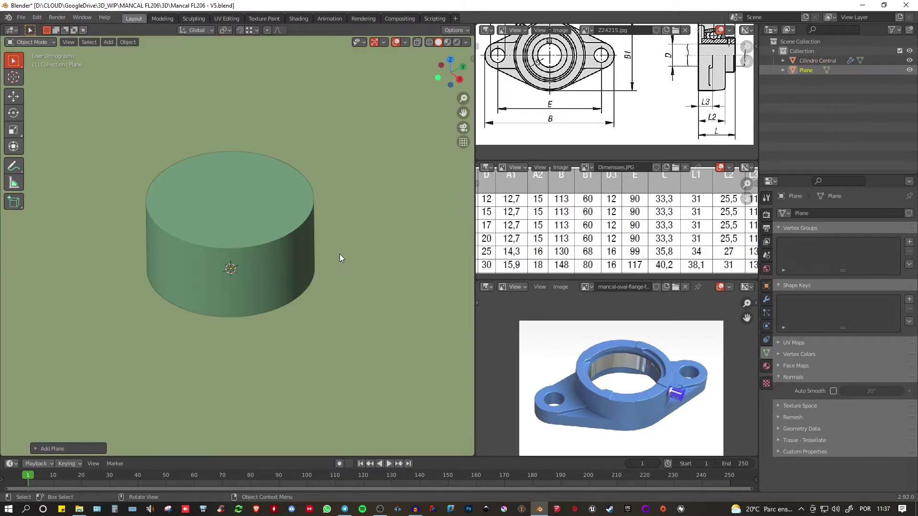
scroll(335, 255, "down", 8)
scroll(324, 265, "down", 2)
key("s")
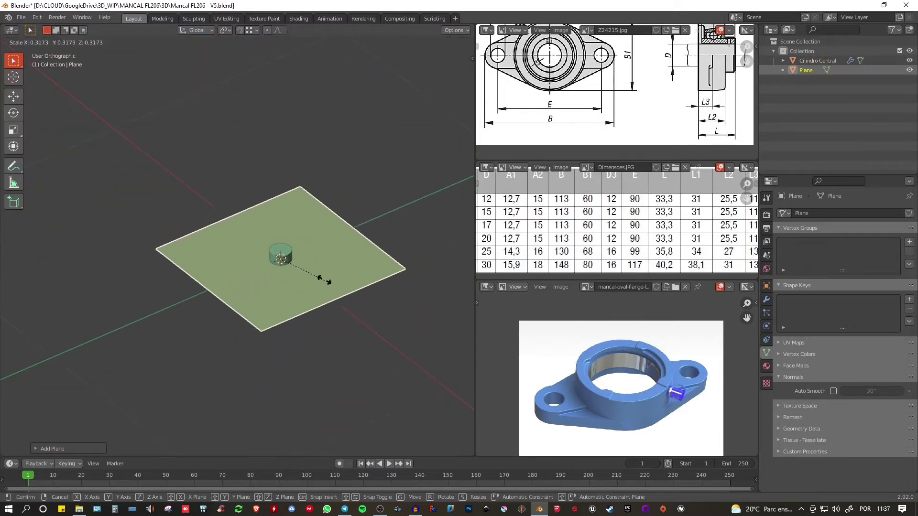
left_click(300, 263)
scroll(300, 258, "up", 5)
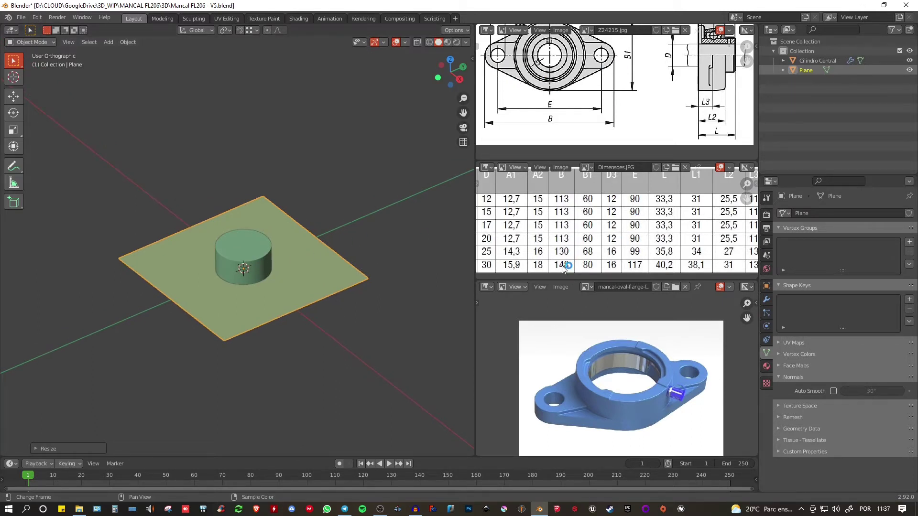
- Set the plane's dimensions to 148 mm along Y and 80 mm along X
key("n")
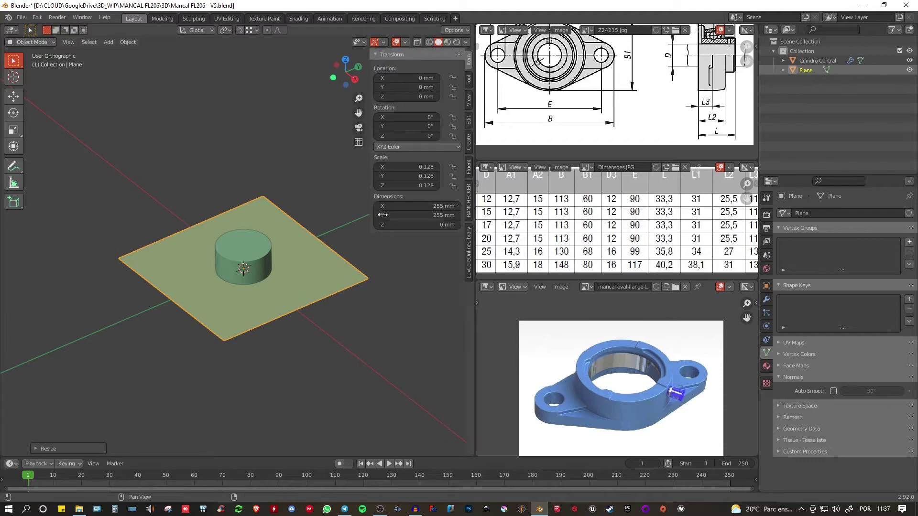
left_click(406, 215)
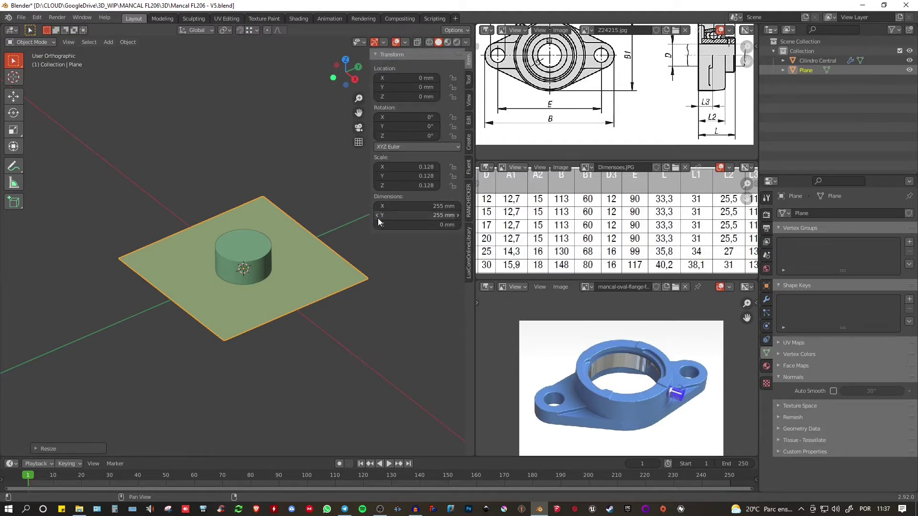
left_click(405, 215)
key("ctrl+a")
type("148")
key("Return")
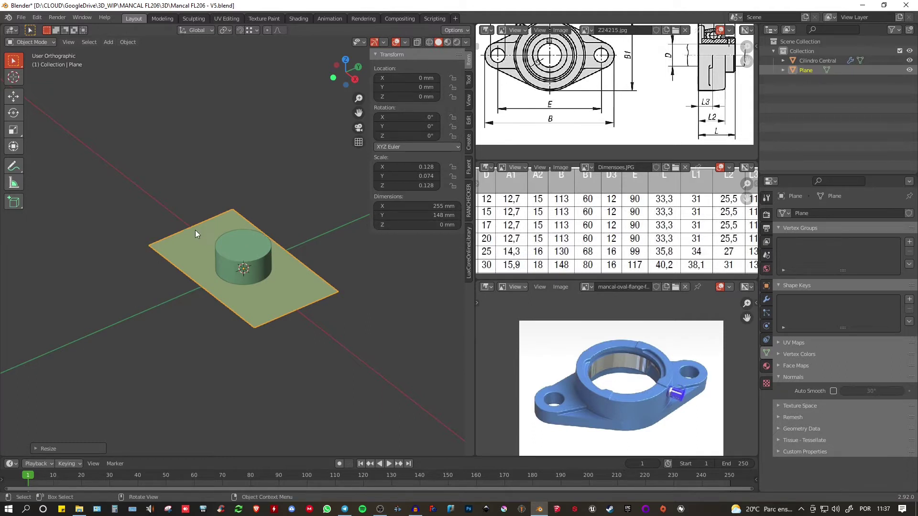
middle_click_drag(636, 73, 633, 101)
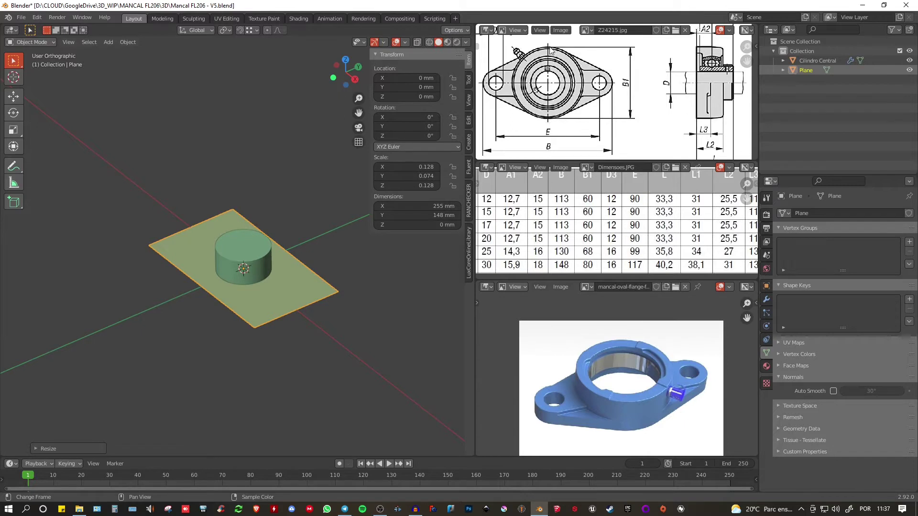
left_click(418, 206)
type("80")
key("Return")
middle_click_drag(286, 269, 263, 273)
scroll(261, 274, "up", 5)
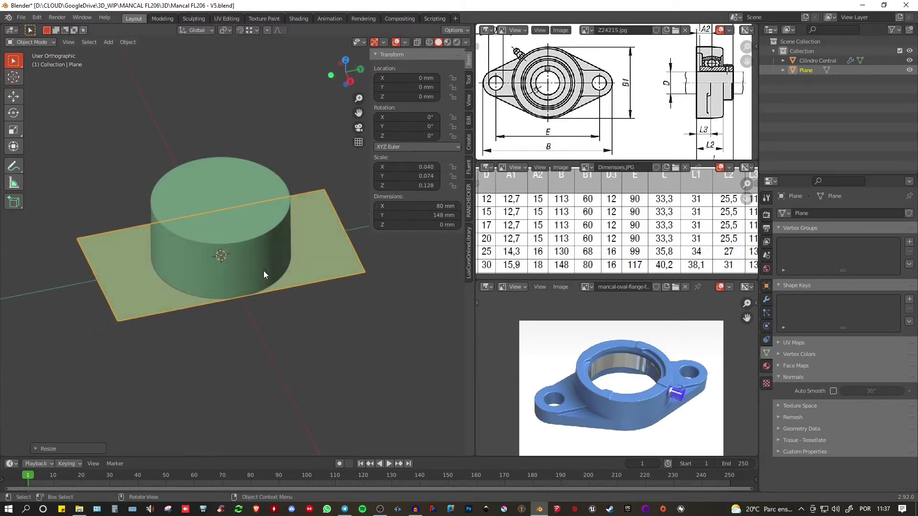
- Add a centred loop cut across the plane, along the X axis, splitting its length into two equal halves
key("Tab")
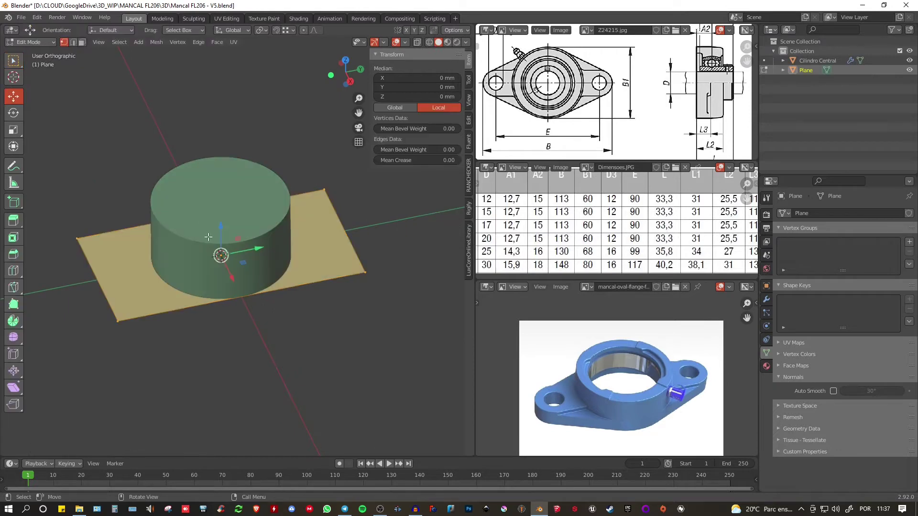
middle_click_drag(208, 237, 214, 200)
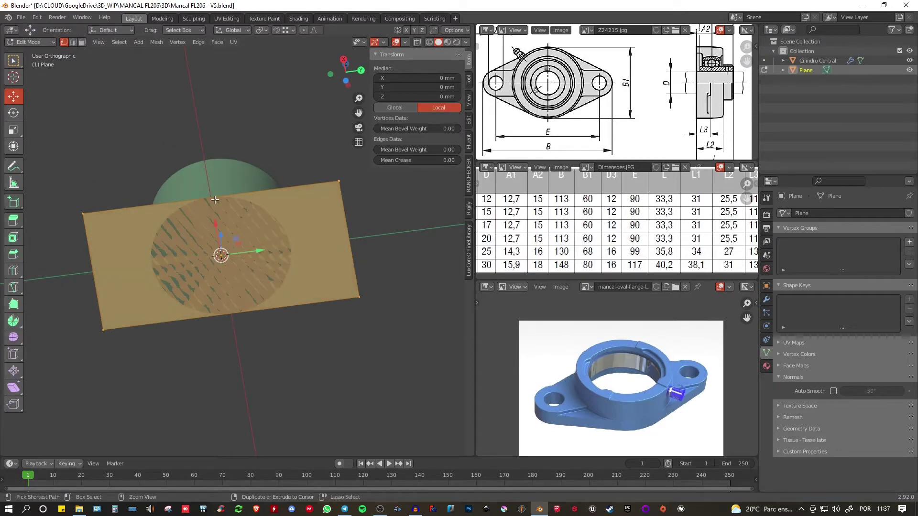
key("ctrl+r")
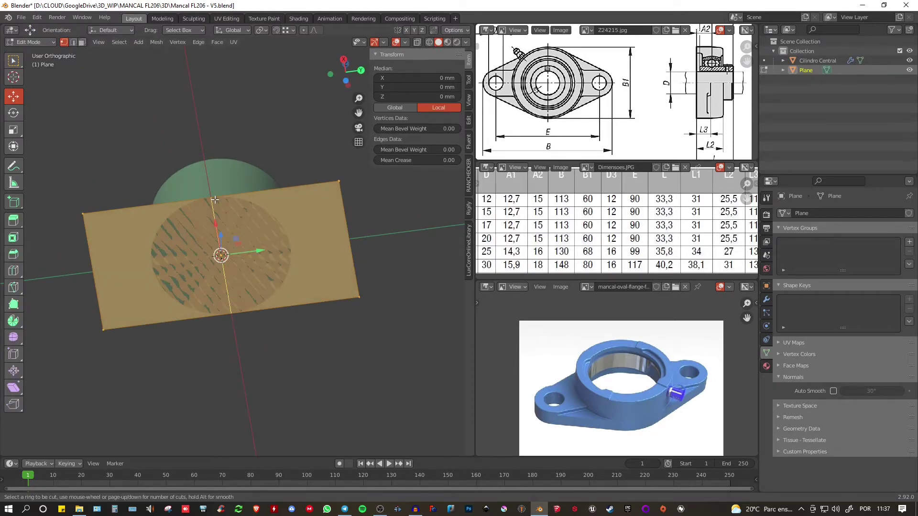
left_click(215, 199)
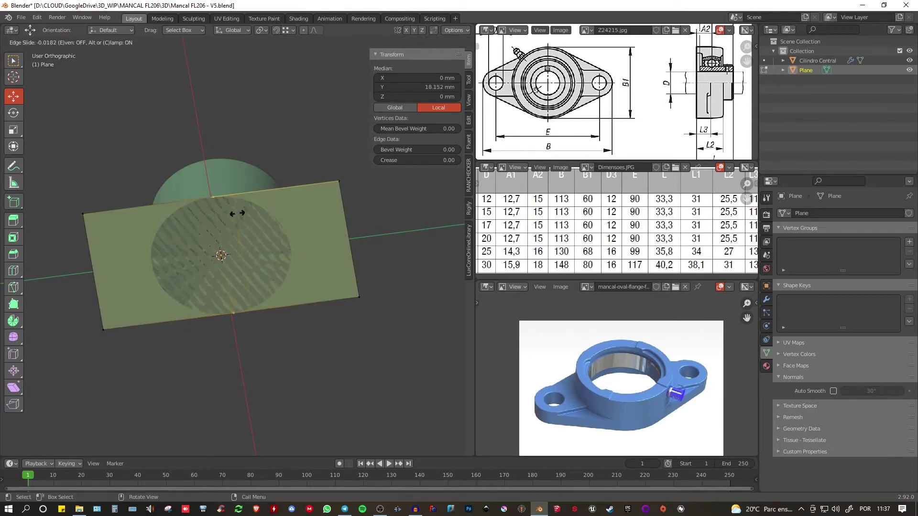
right_click(276, 211)
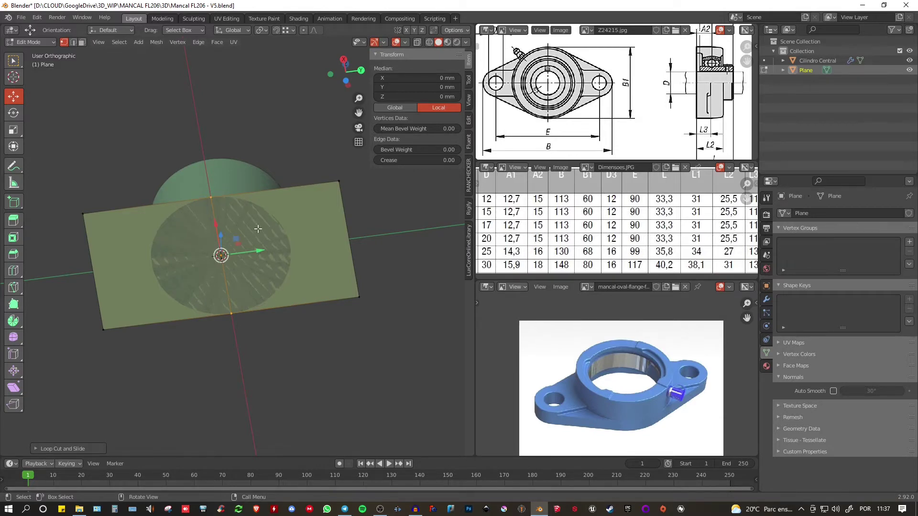
- Delete the plane's face on the positive Y side of the centre cut and return to Object Mode
key("3")
left_click(322, 244)
key("x")
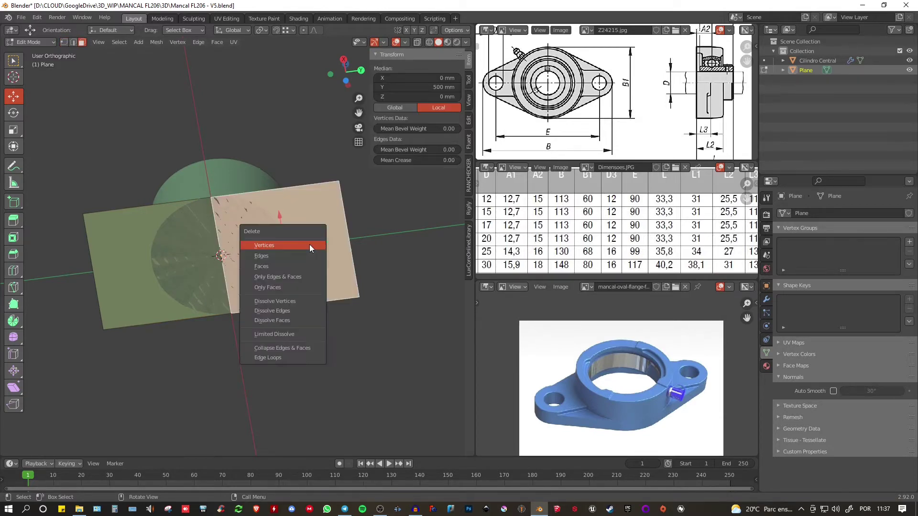
left_click(268, 265)
key("Tab")
- Add a Mirror modifier to the half plane, mirroring across Y only with Clipping enabled
middle_click_drag(268, 265, 291, 267)
left_click(766, 299)
left_click(803, 213)
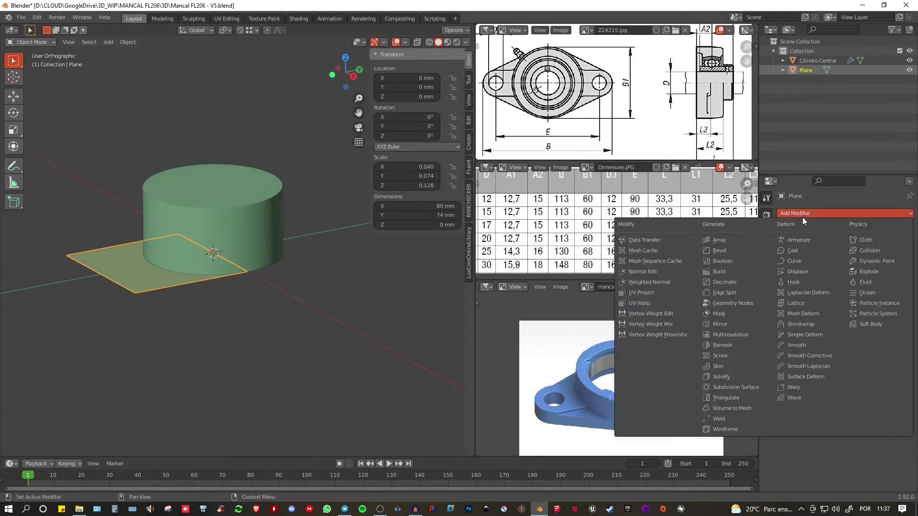
left_click(721, 325)
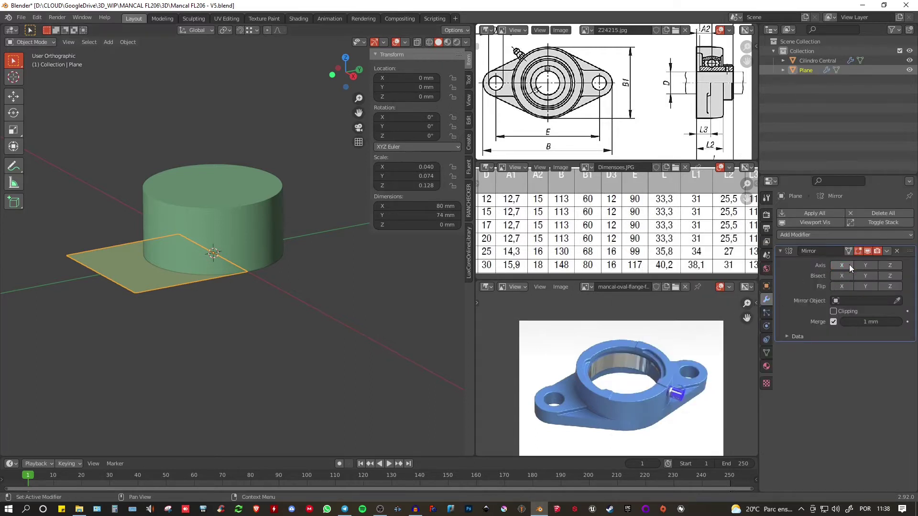
left_click(863, 265)
left_click(835, 312)
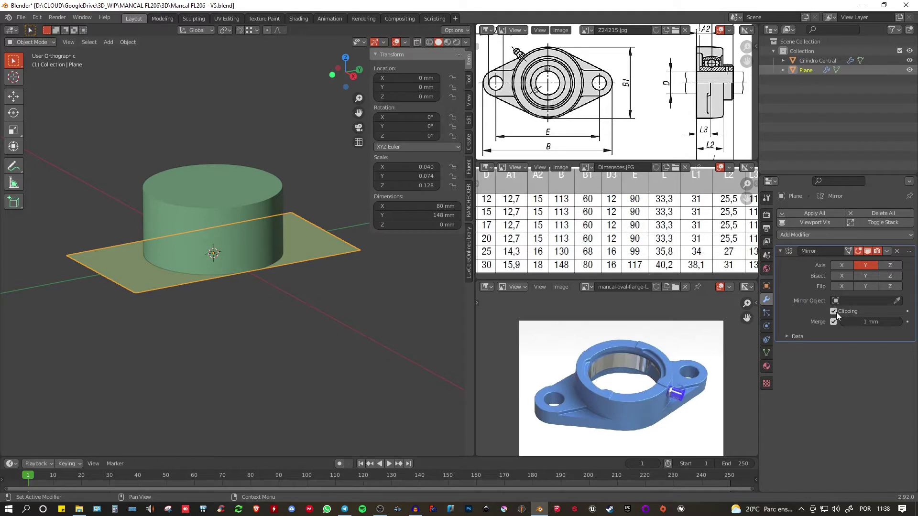
- Inspect the mirrored plane from below in Edit Mode, checking a vertex on its centre line
key("Tab")
middle_click_drag(205, 230, 157, 241)
key("alt+a")
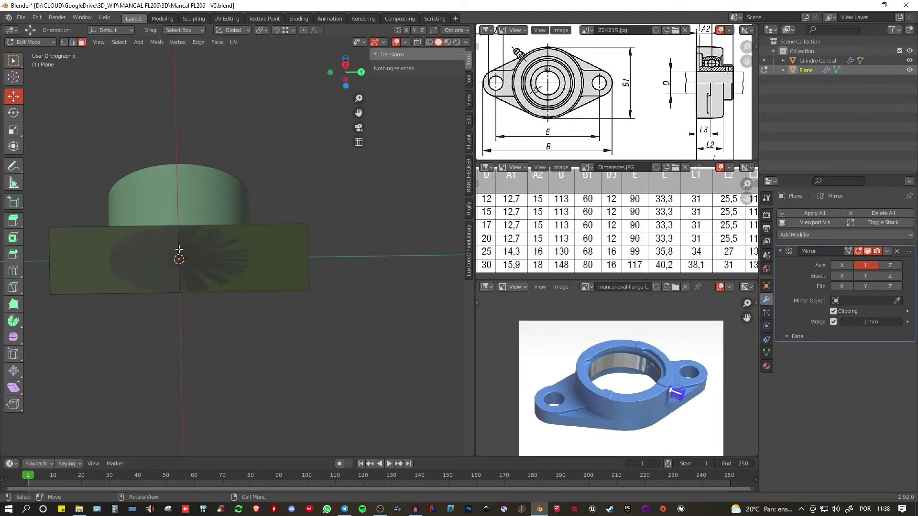
key("1")
left_click(178, 225)
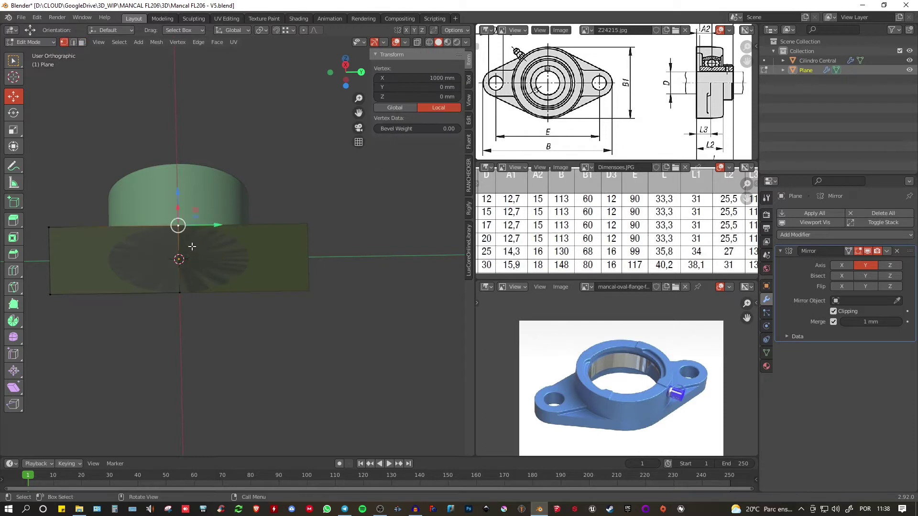
key("Tab")
middle_click_drag(229, 210, 223, 260)
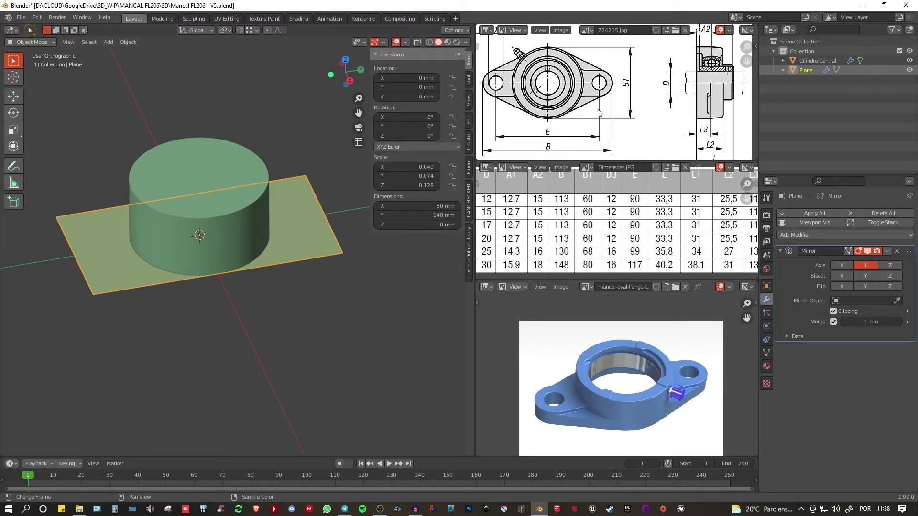
- Look up the flange thickness L3 in the drawing's side view and the 30 mm bore row of the dimension table
middle_click_drag(707, 131, 654, 134)
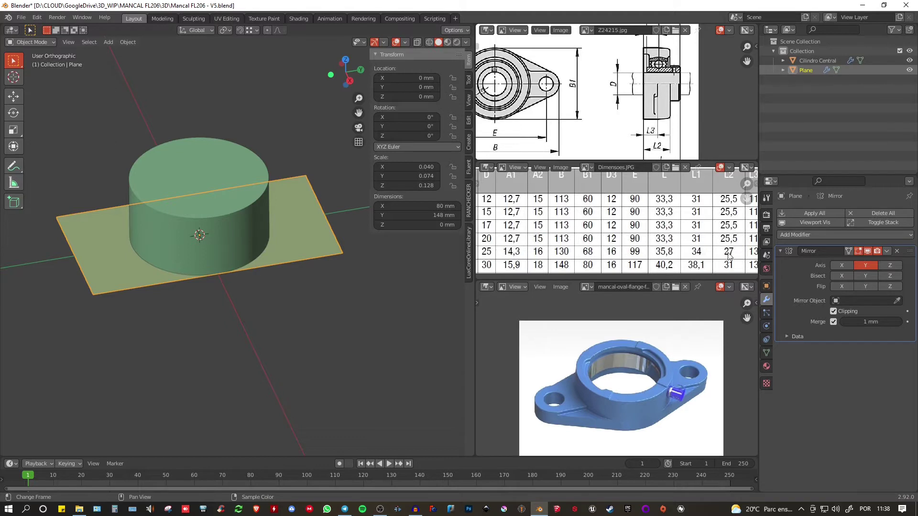
middle_click_drag(728, 264, 689, 253)
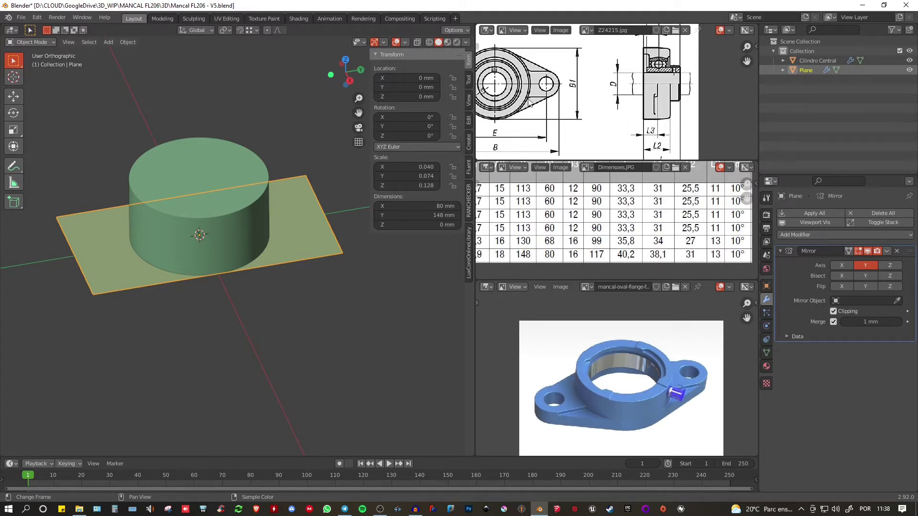
scroll(661, 103, "up", 2)
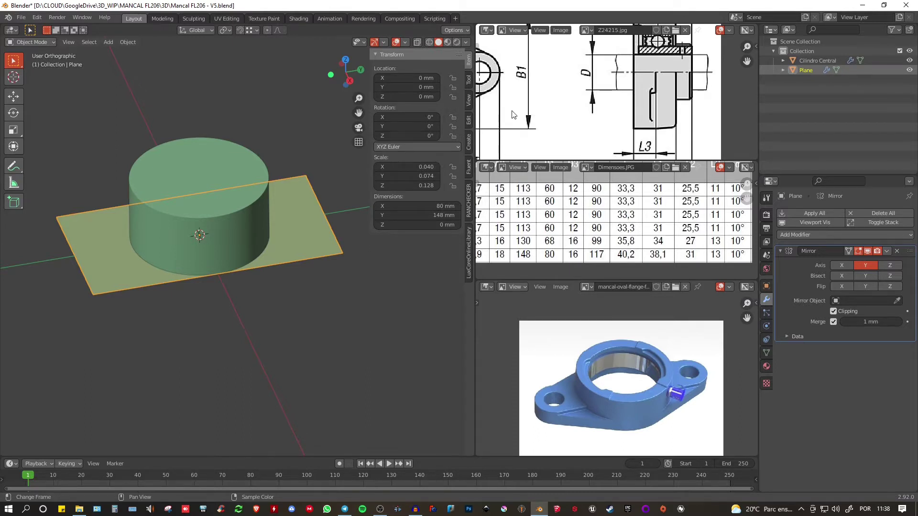
- Add a Solidify modifier to the mirrored flange plate, setting its thickness to the drawing's 13 mm L3 value
middle_click_drag(512, 111, 582, 110)
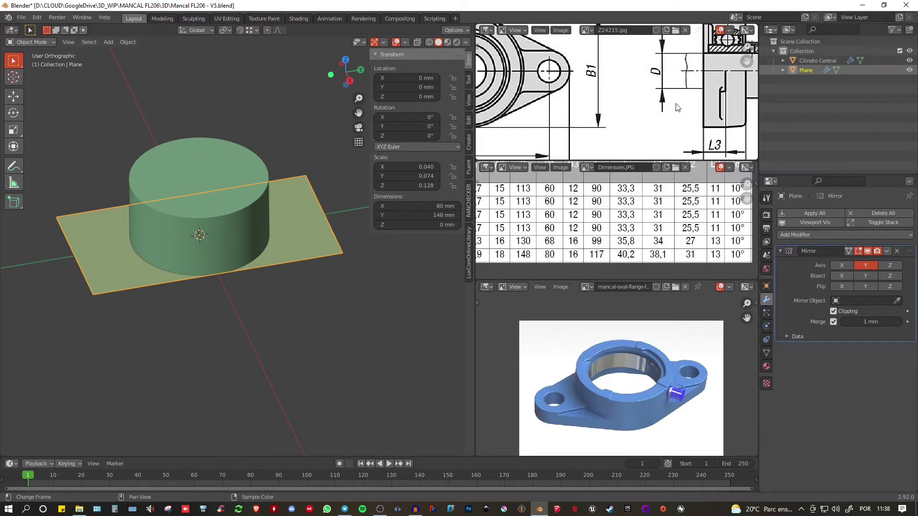
mouse_move(678, 108)
middle_mouse_down()
mouse_move(631, 112)
mouse_move(677, 86)
mouse_move(676, 70)
middle_mouse_up()
middle_click_drag(668, 203, 636, 215)
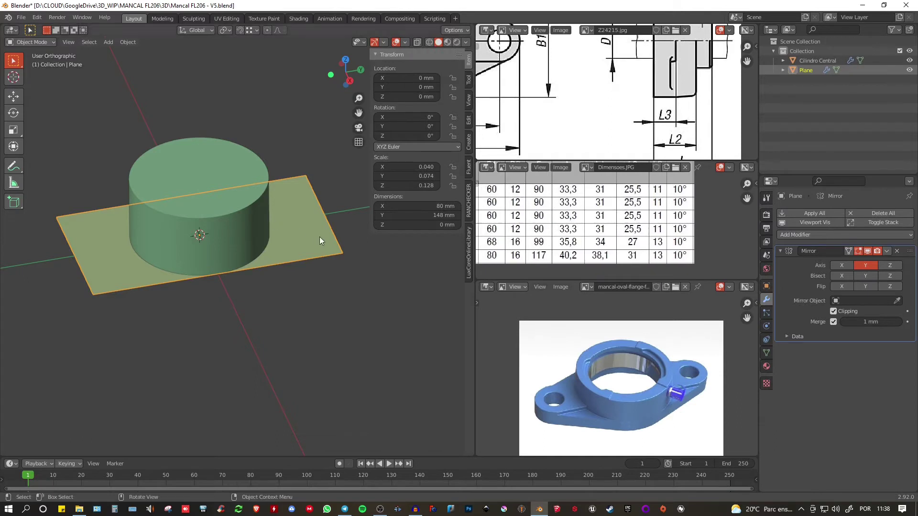
middle_click_drag(319, 236, 344, 235)
left_click(794, 235)
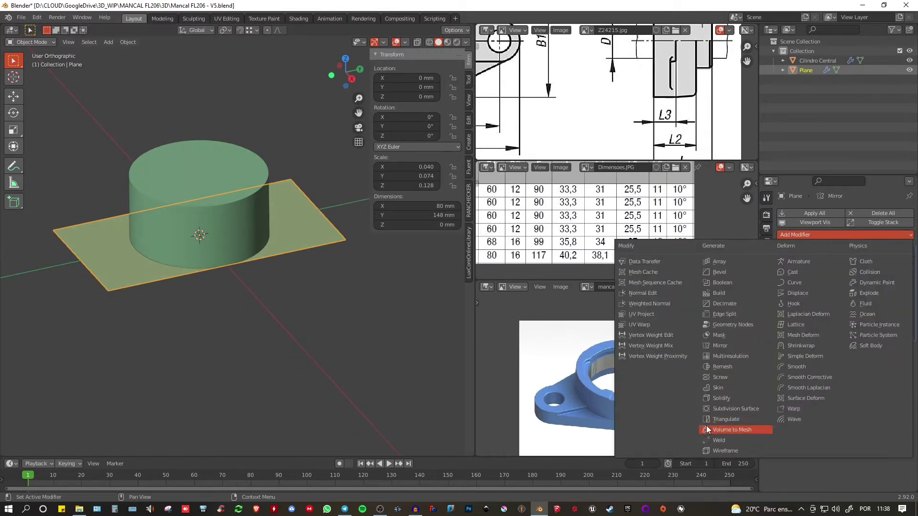
left_click(722, 399)
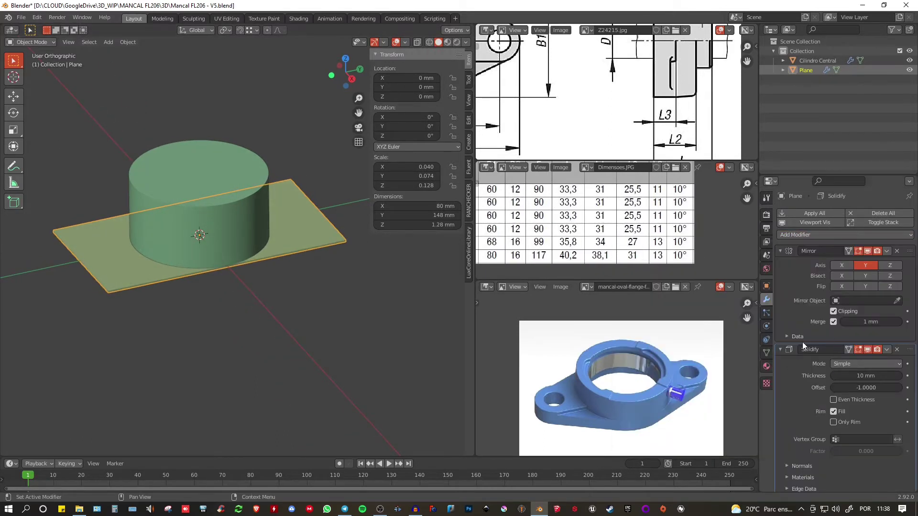
left_click(781, 252)
left_click(859, 292)
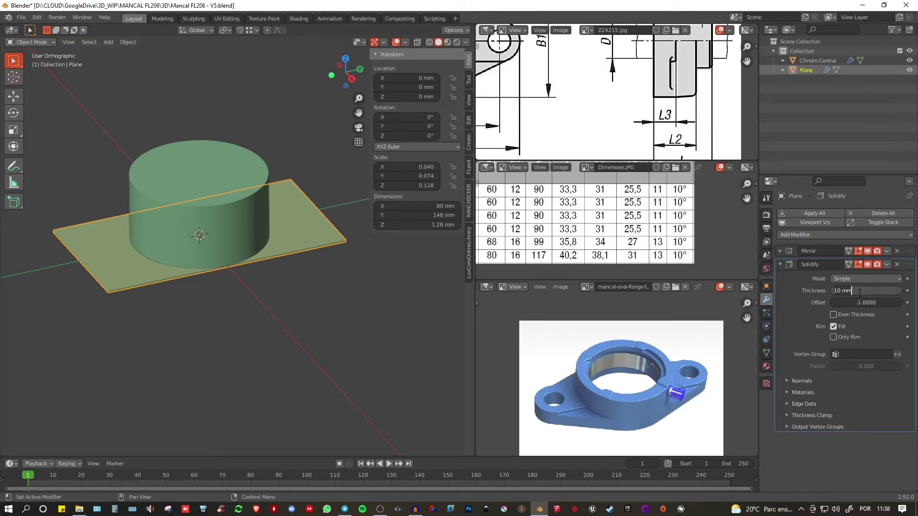
type("13")
key("Return")
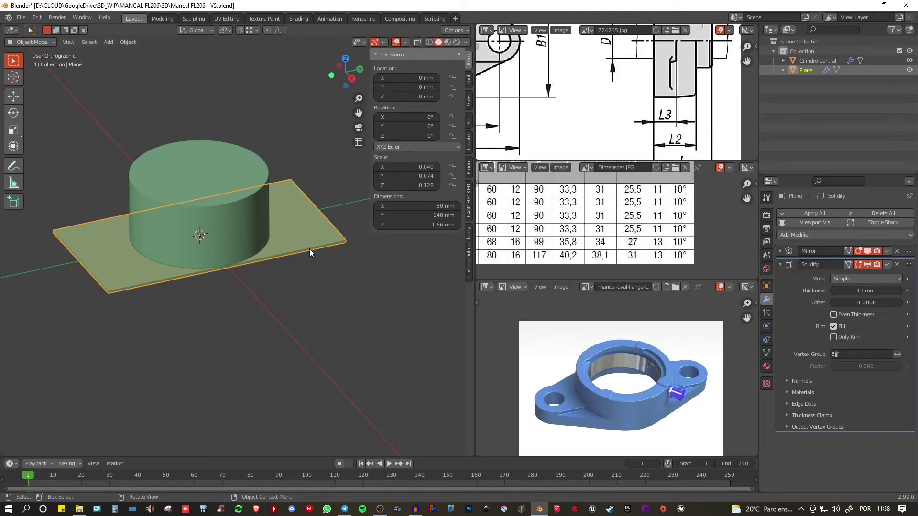
- Apply the flange plate's scale so the Solidify thickness follows real dimensions
middle_click_drag(309, 249, 353, 199)
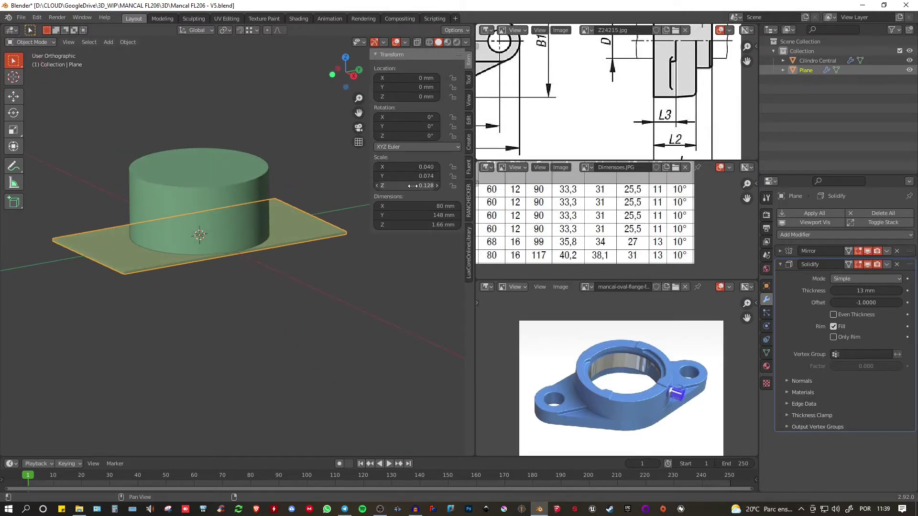
scroll(182, 271, "up", 3)
key("ctrl+a")
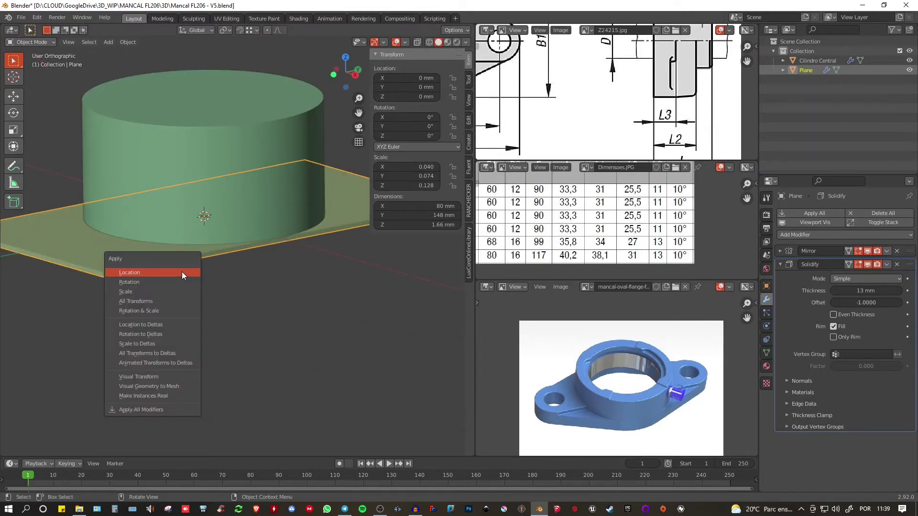
left_click(131, 293)
scroll(191, 269, "down", 2)
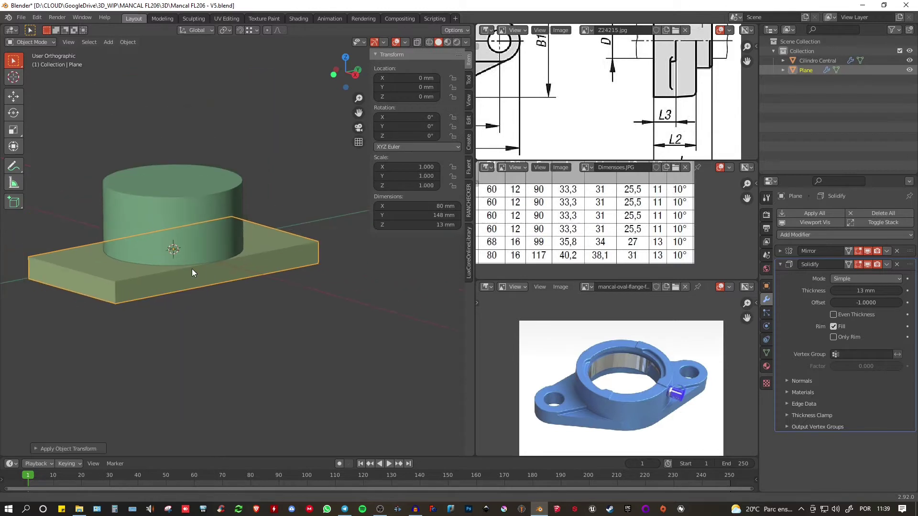
middle_click_drag(192, 269, 198, 271, "shift")
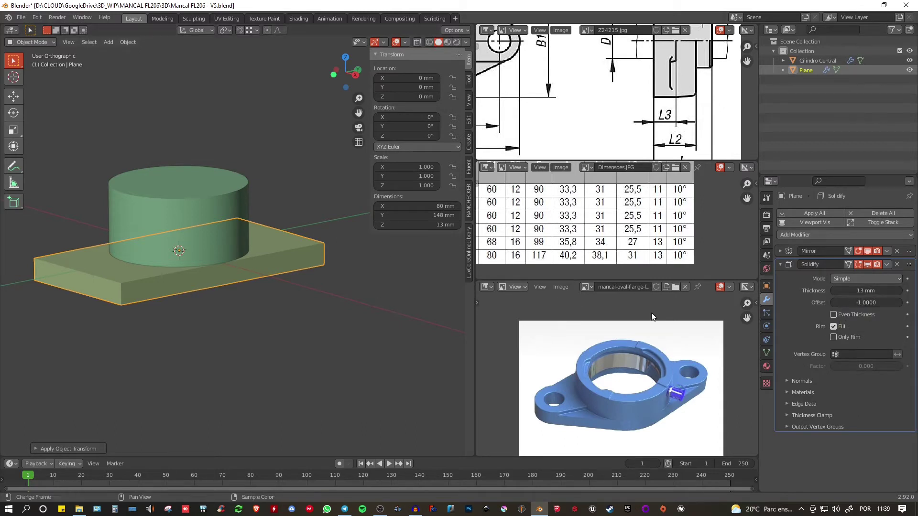
- Set the flange plate's Solidify offset to 1 so the thickness extends upward from the base
left_click(861, 304)
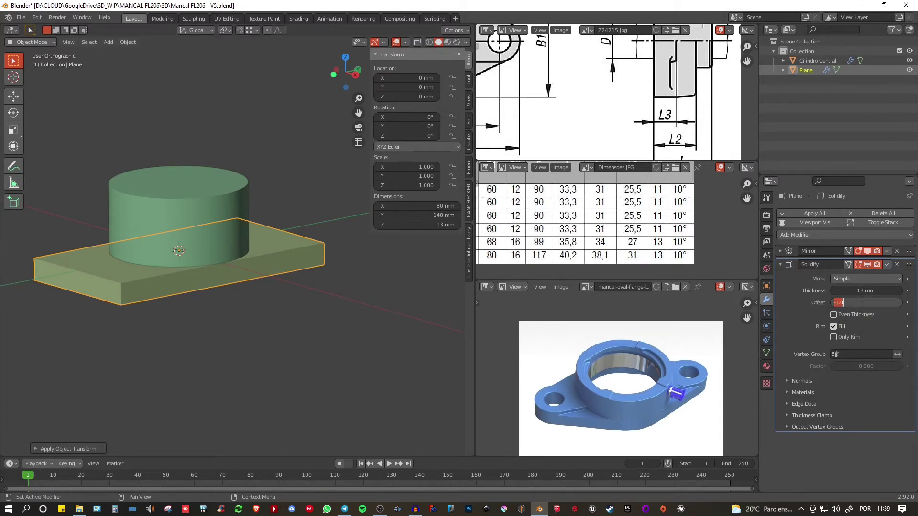
type("1")
key("Return")
middle_click_drag(413, 255, 227, 283)
- Examine the flange's bolt holes and spacing E in the drawing's front view and the matching columns of the dimension table
middle_click_drag(513, 76, 655, 103)
scroll(656, 104, "down", 2)
scroll(586, 97, "up", 2)
middle_click_drag(543, 94, 548, 74)
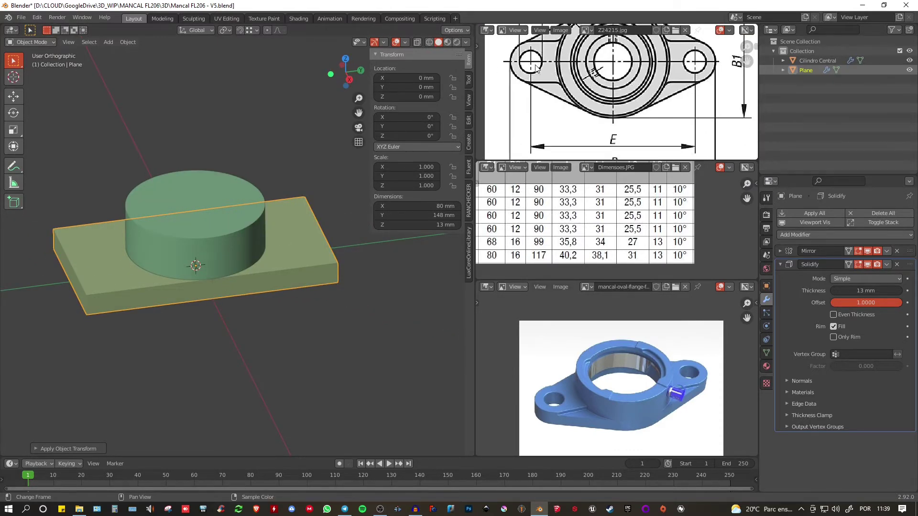
scroll(536, 68, "down", 2)
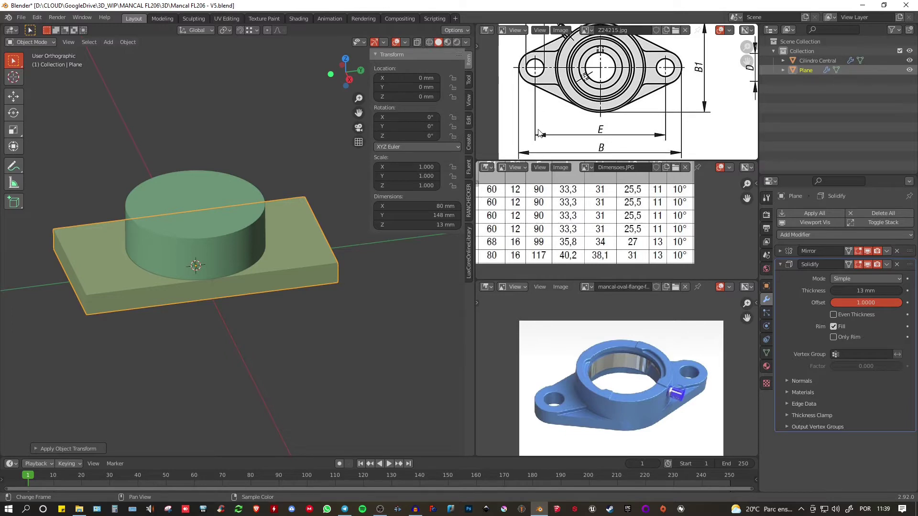
scroll(603, 129, "down", 2)
mouse_move(613, 124)
middle_mouse_down()
mouse_move(603, 130)
mouse_move(604, 158)
middle_mouse_up()
scroll(551, 86, "up", 2)
scroll(553, 69, "down", 1)
mouse_move(561, 112)
middle_mouse_down()
mouse_move(553, 70)
mouse_move(556, 86)
middle_mouse_up()
scroll(555, 86, "down", 1)
scroll(556, 86, "up", 1)
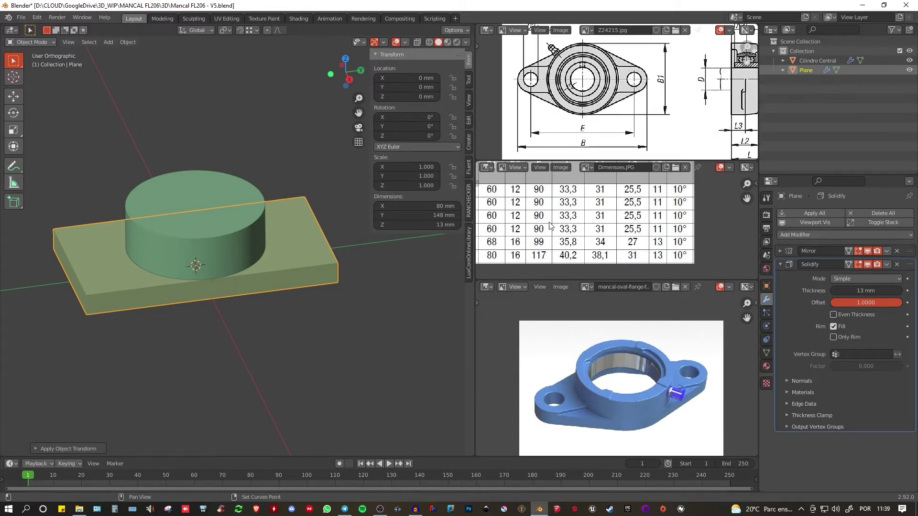
middle_click_drag(554, 223, 595, 229)
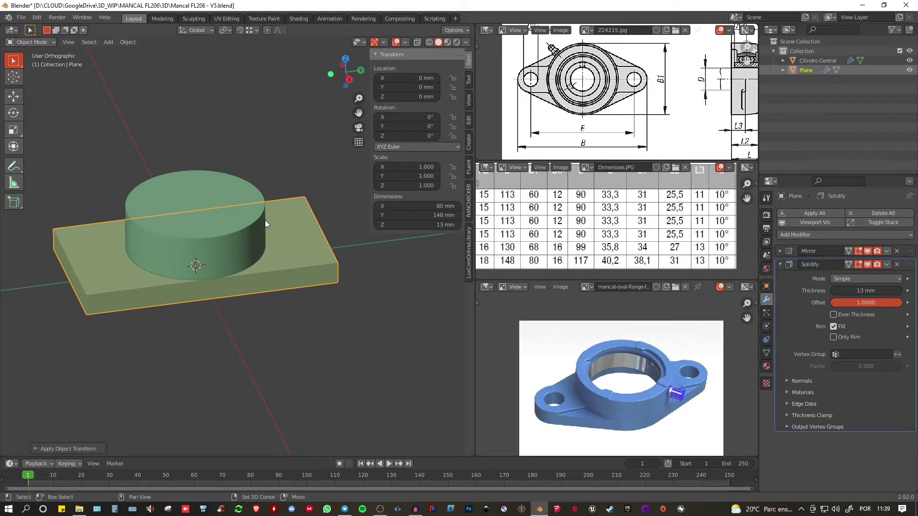
- Add a new plane, scale it down to about 94 mm square and raise it about 86 mm above the origin
key("shift+a")
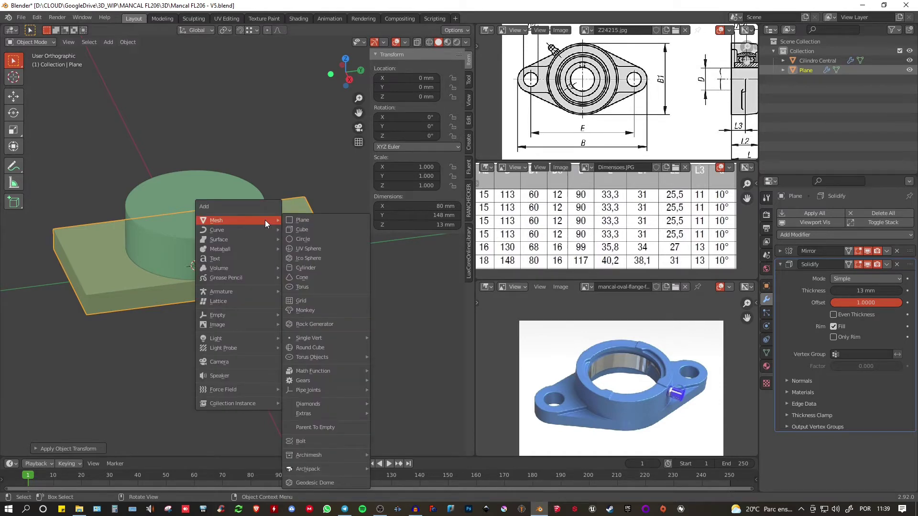
left_click(298, 221)
key("s")
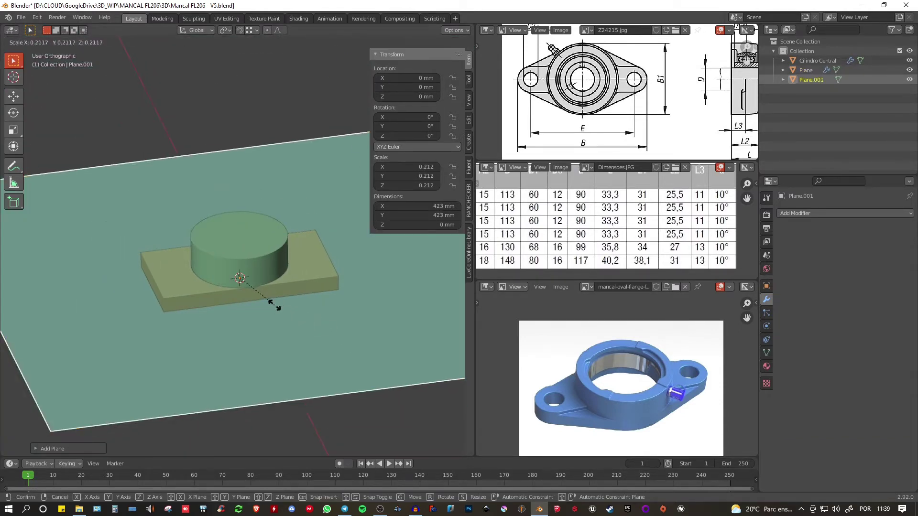
left_click(276, 306)
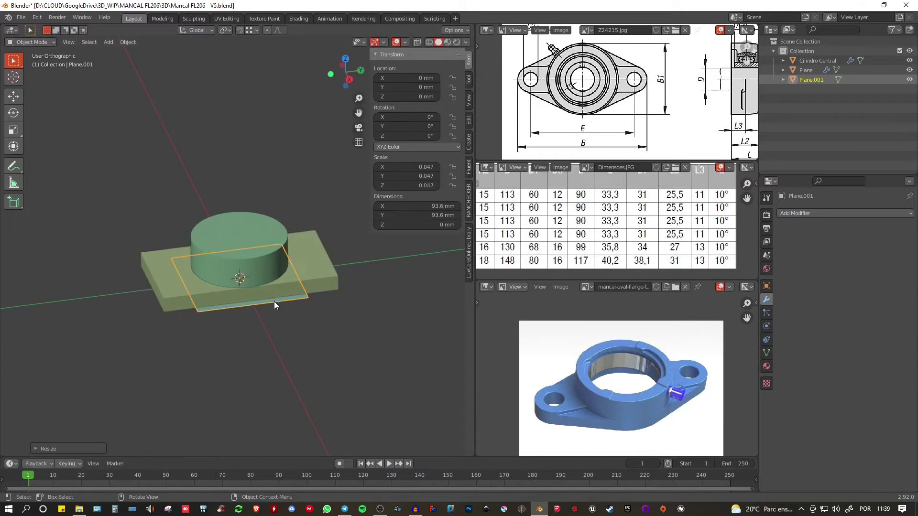
left_click(13, 96)
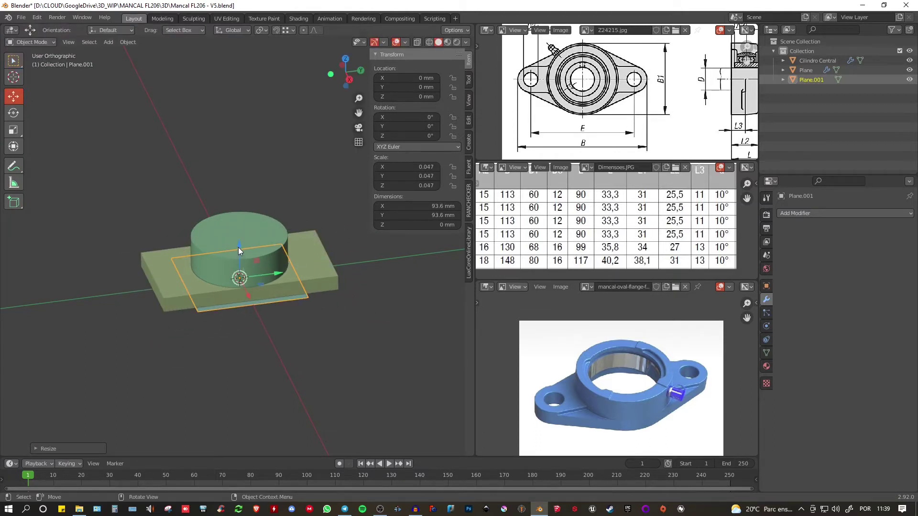
left_click_drag(239, 251, 240, 125)
middle_click_drag(239, 125, 291, 248)
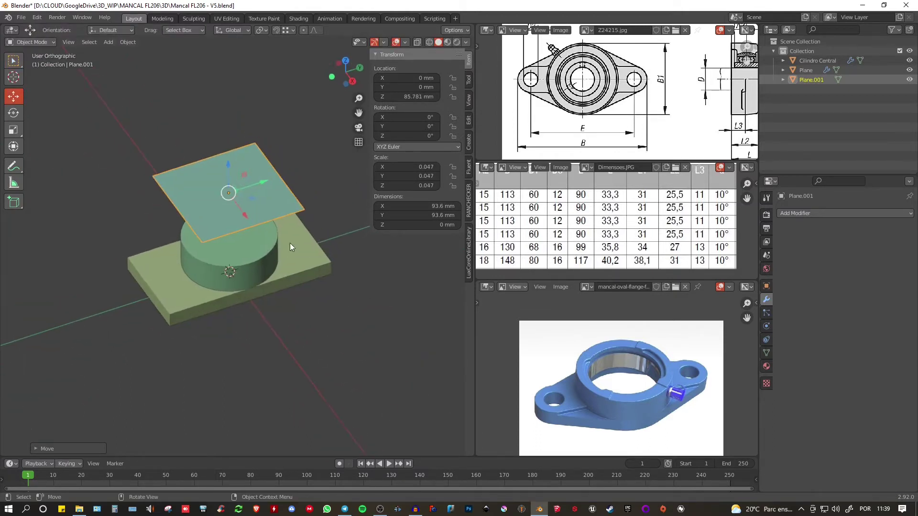
- Look up bolt hole diameter D3 in the drawing and set the new plane's X and Y dimensions to 16 mm
middle_click_drag(576, 109, 585, 147)
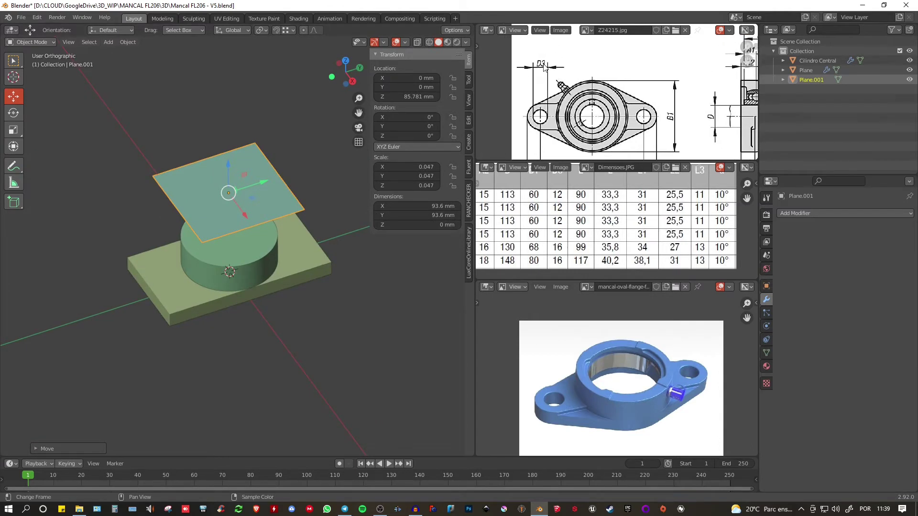
mouse_move(581, 241)
middle_mouse_down()
mouse_move(601, 256)
mouse_move(591, 231)
middle_mouse_up()
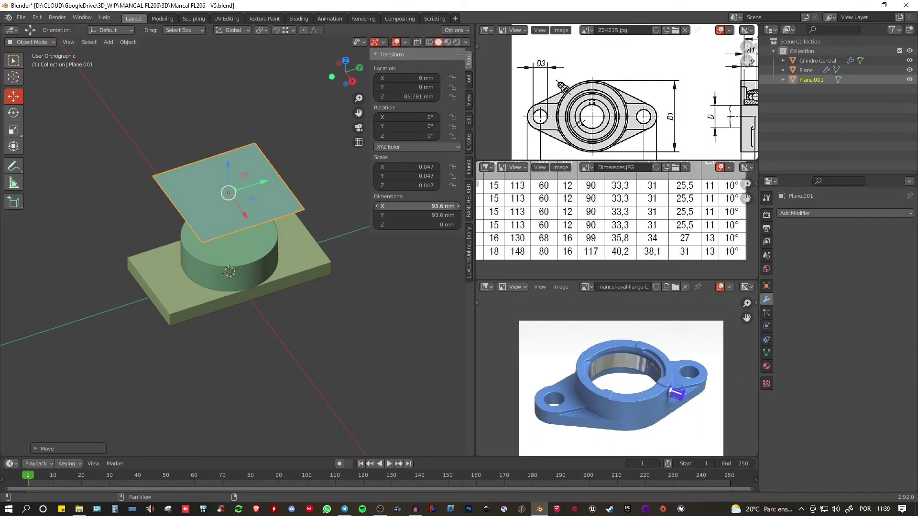
left_click_drag(422, 207, 422, 216)
type("16")
key("Return")
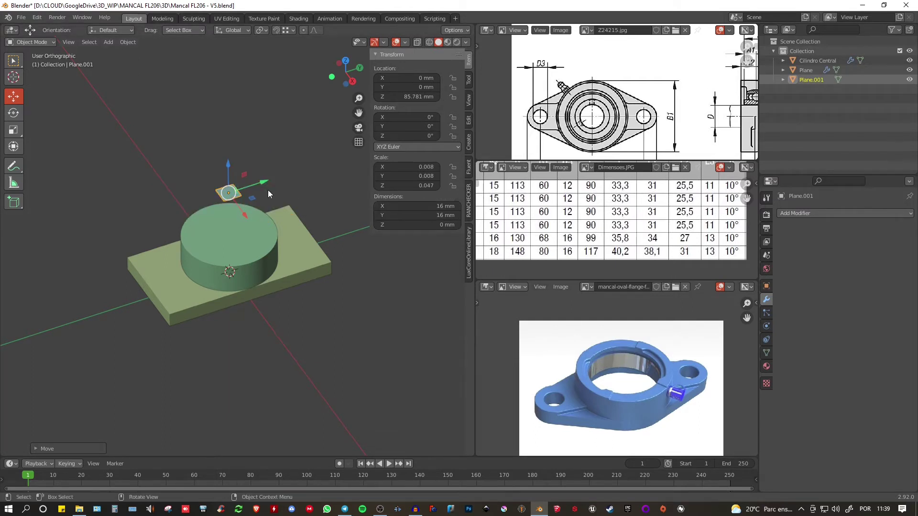
- Move the 16 mm plane along Y to about -74 mm, over the flange's end, and apply its scale
scroll(242, 194, "up", 5)
middle_click_drag(187, 171, 195, 144)
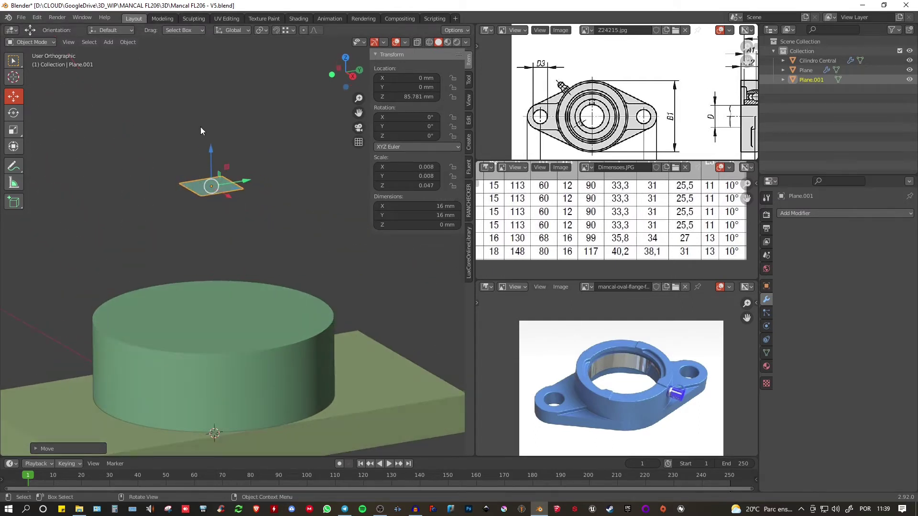
scroll(293, 156, "down", 4)
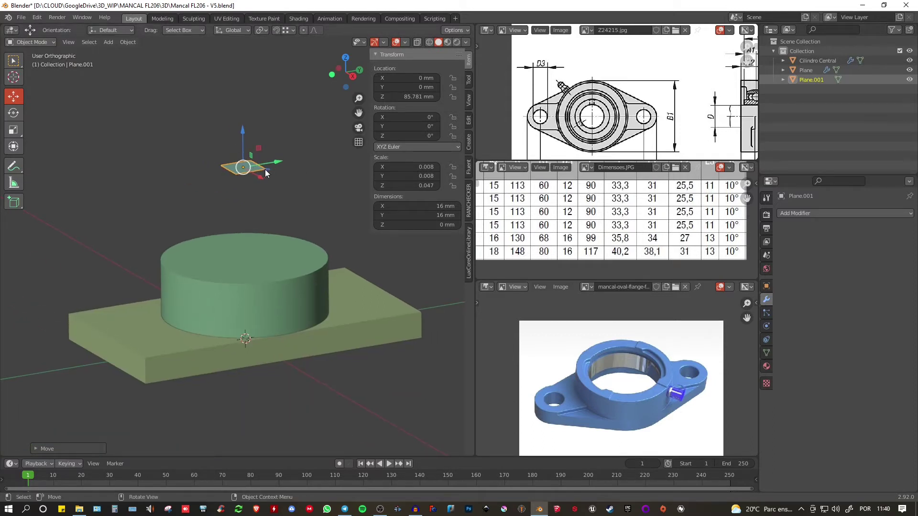
left_click_drag(275, 163, 141, 200)
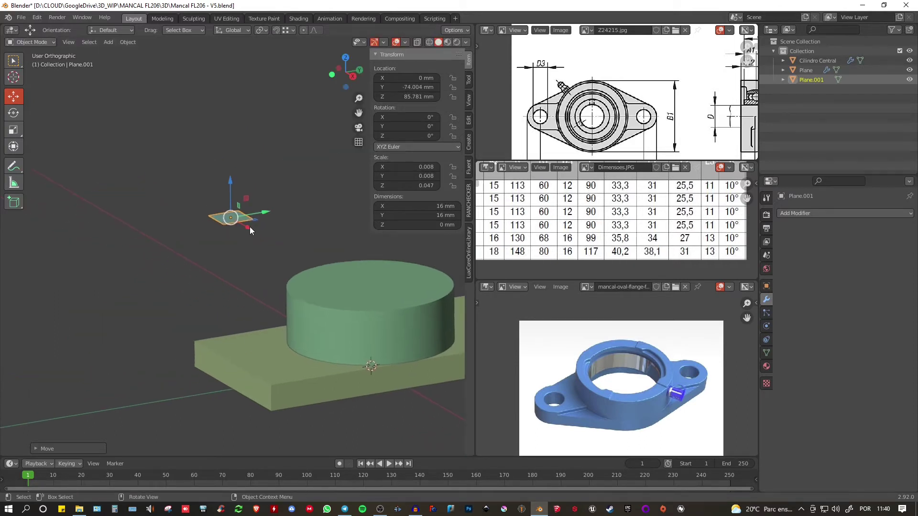
scroll(250, 227, "up", 3)
key("ctrl+a")
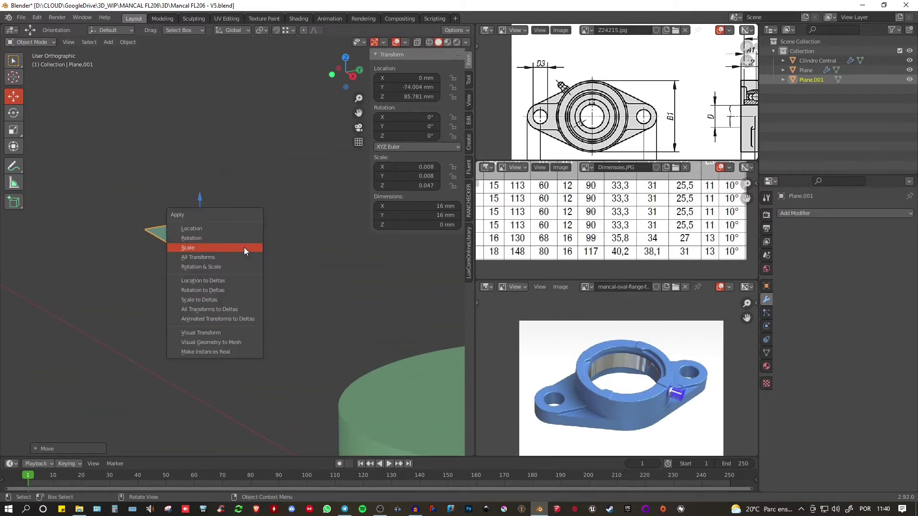
left_click(191, 248)
- Add a Bevel modifier to the small plane, affecting vertices with 10 segments, to round it into a circle
left_click(793, 213)
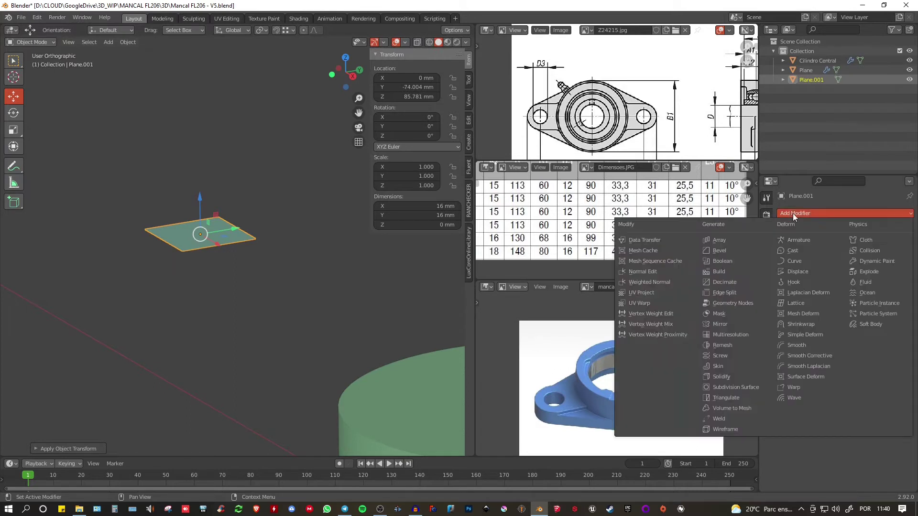
left_click(721, 254)
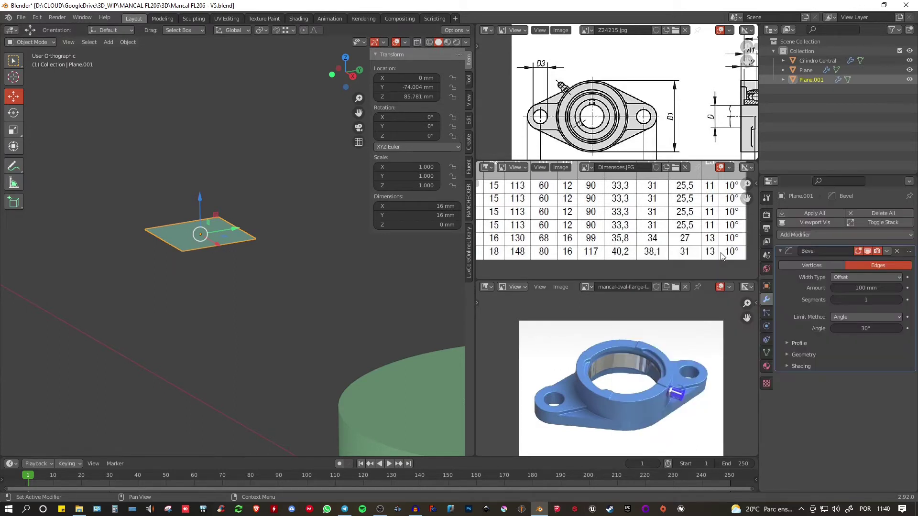
left_click(816, 265)
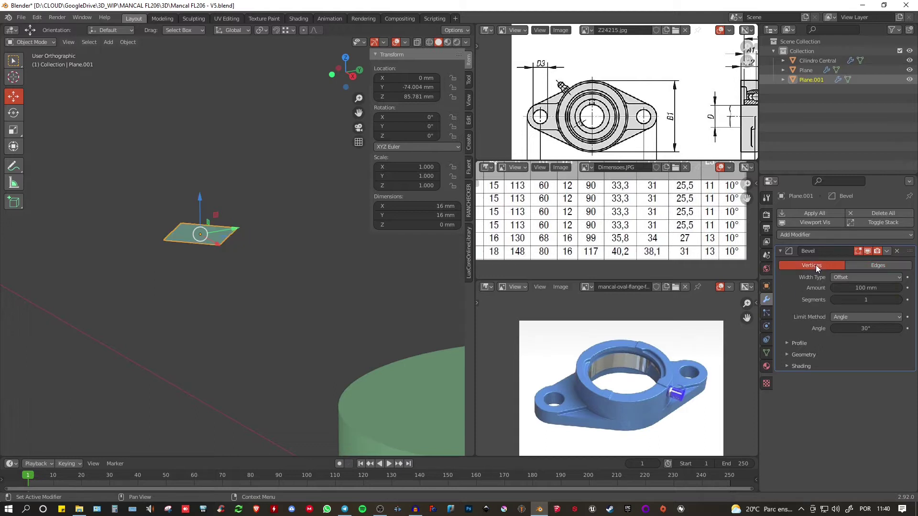
middle_click_drag(302, 262, 307, 271)
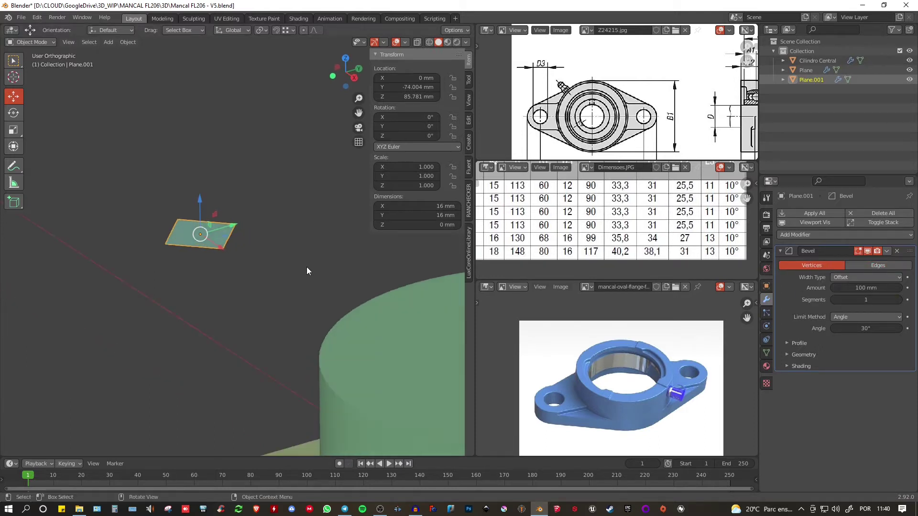
left_click(851, 299)
type("10")
key("Return")
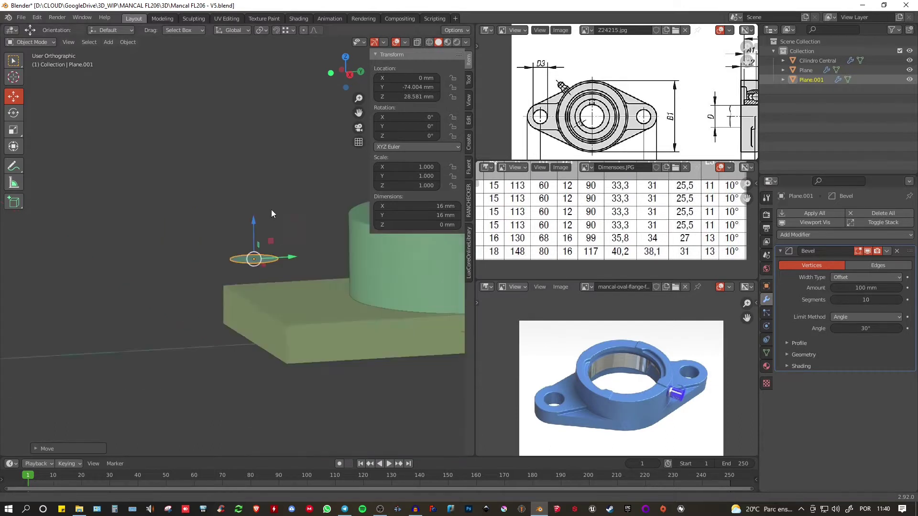
- Lower the circular hole profile along Z to about -4.3 mm, just beneath the flange plate
middle_click_drag(271, 214, 271, 175)
left_click_drag(247, 170, 250, 269)
middle_click_drag(250, 269, 238, 247)
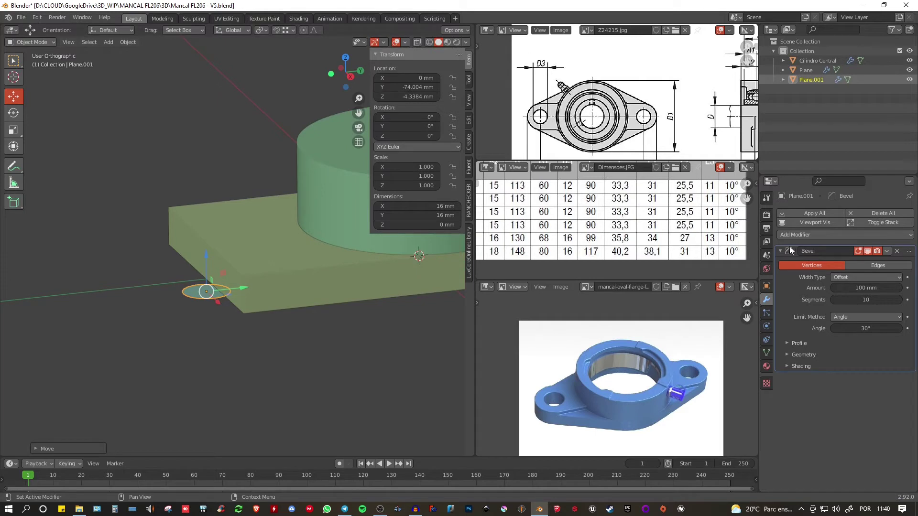
- Add a Solidify modifier to the circular hole profile to give it cylindrical depth
left_click(787, 235)
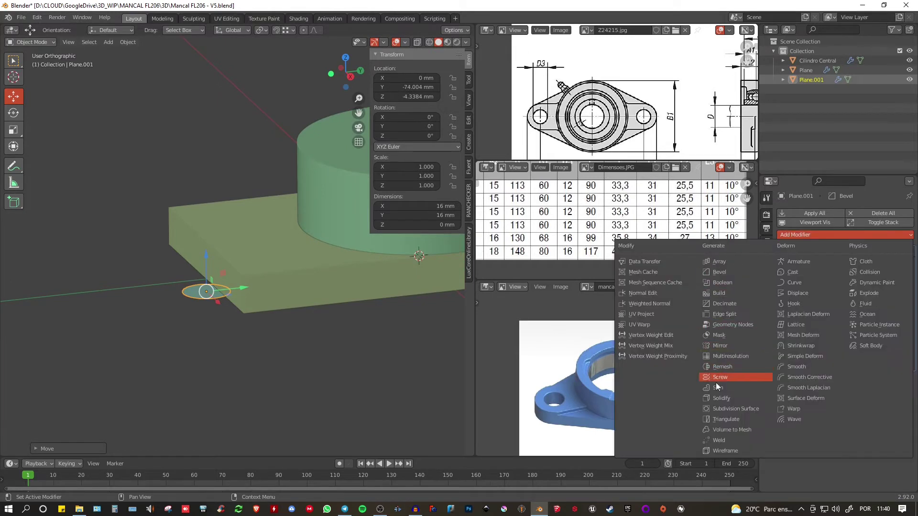
left_click(719, 398)
middle_click_drag(406, 359, 397, 349)
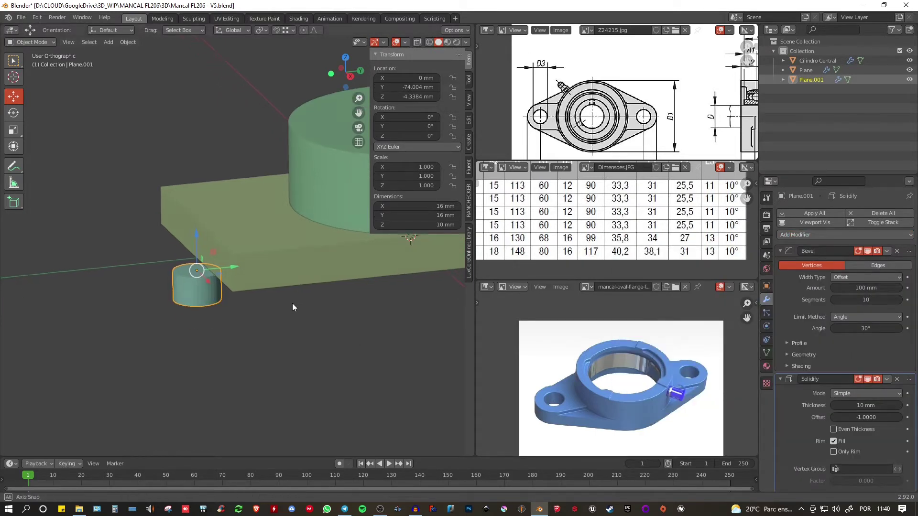
- Set the hole cylinder's Solidify offset to 1 and its thickness to 20 mm so it passes through the flange plate
left_click(864, 417)
type("1")
key("Return")
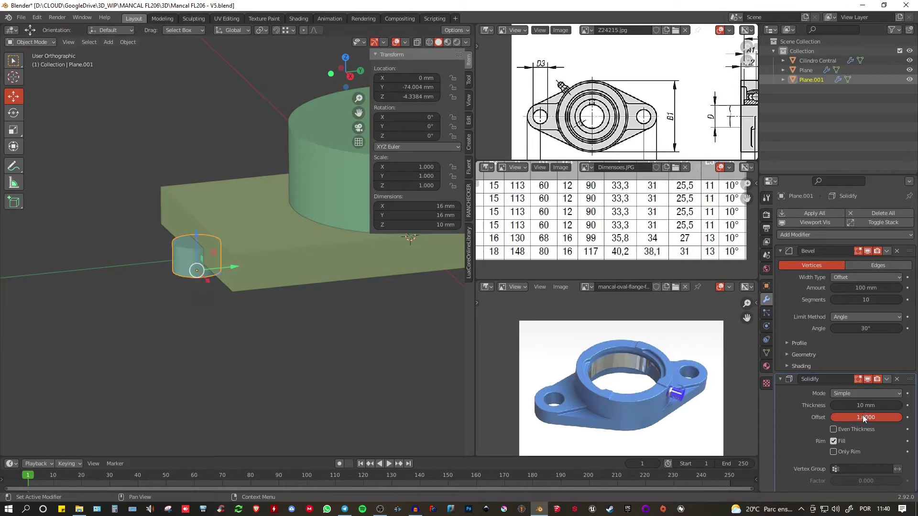
mouse_move(851, 405)
left_mouse_down()
mouse_move(885, 406)
mouse_move(865, 406)
left_mouse_up()
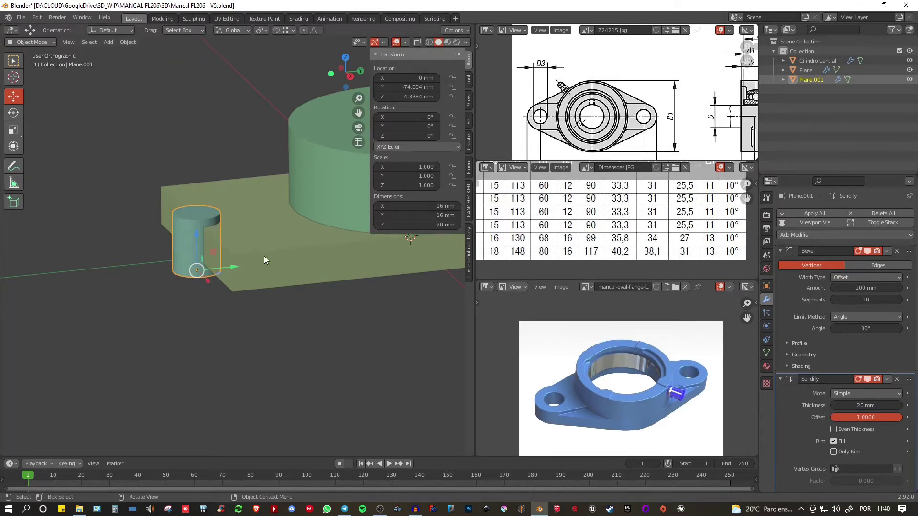
- Look up the bolt-hole spacing in the reference images and set the hole cylinder's Y location to 117/2 mm
middle_click_drag(266, 260, 218, 242)
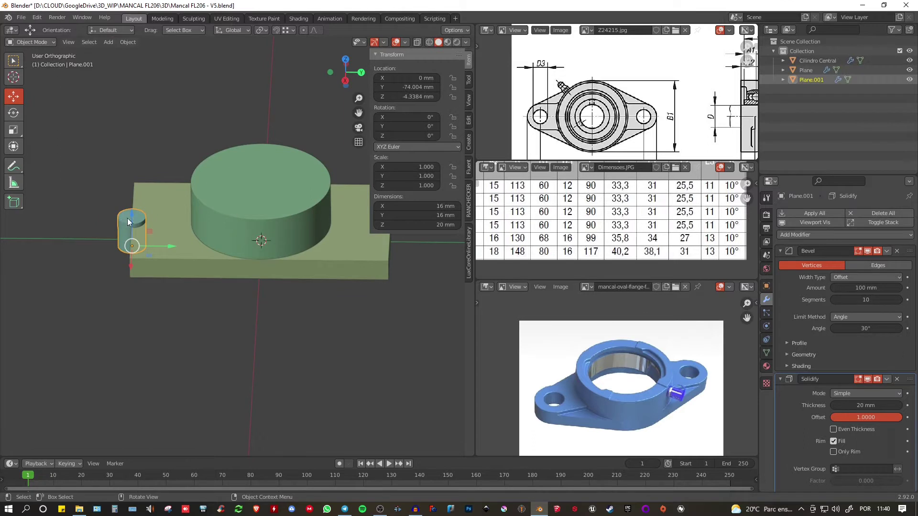
middle_click_drag(577, 120, 576, 96)
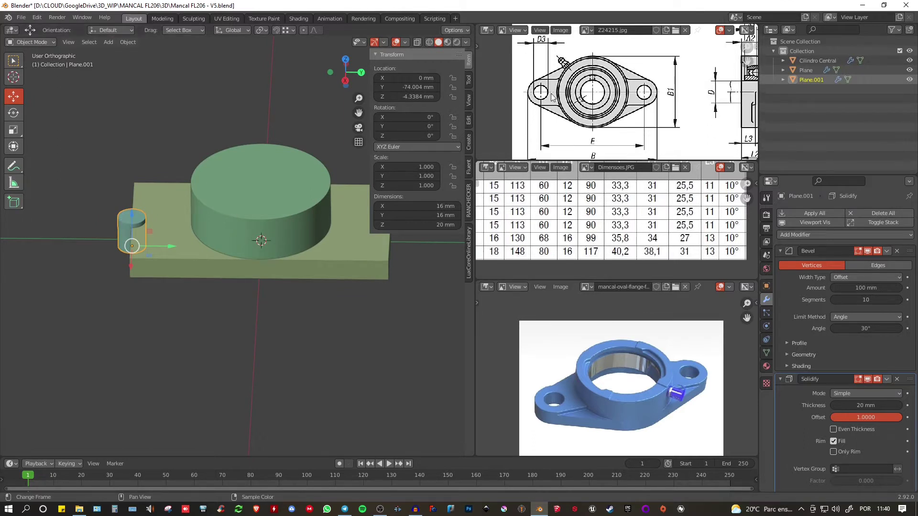
mouse_move(621, 234)
middle_mouse_down()
mouse_move(616, 258)
mouse_move(607, 251)
mouse_move(614, 232)
middle_mouse_up()
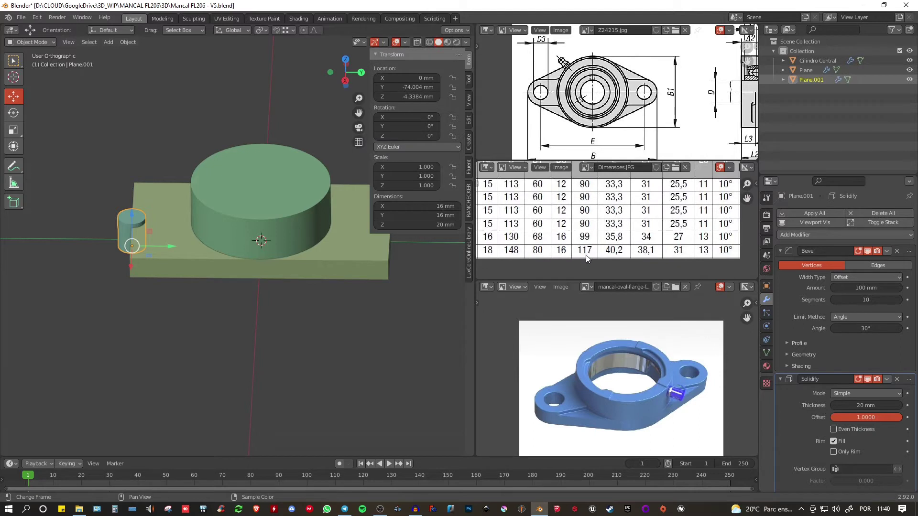
middle_click_drag(297, 214, 189, 197)
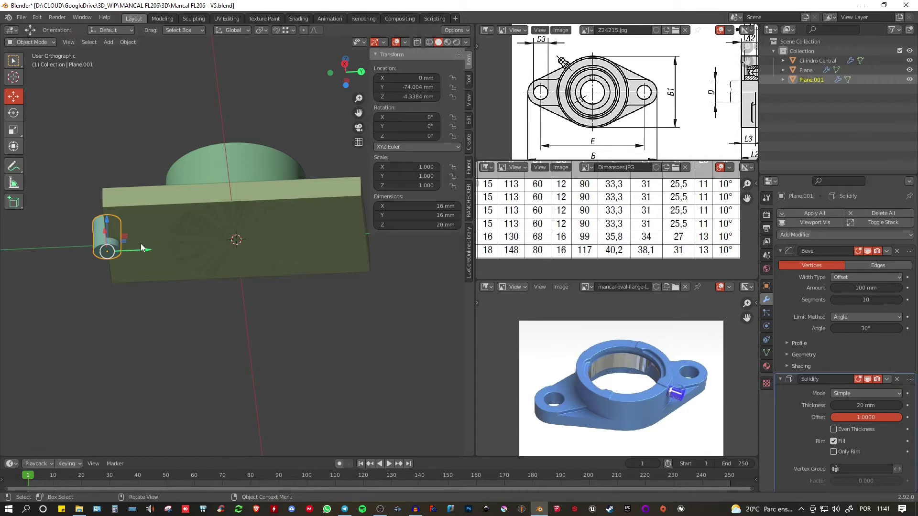
mouse_move(142, 246)
middle_mouse_down()
mouse_move(221, 159)
mouse_move(227, 195)
mouse_move(114, 235)
mouse_move(135, 252)
middle_mouse_up()
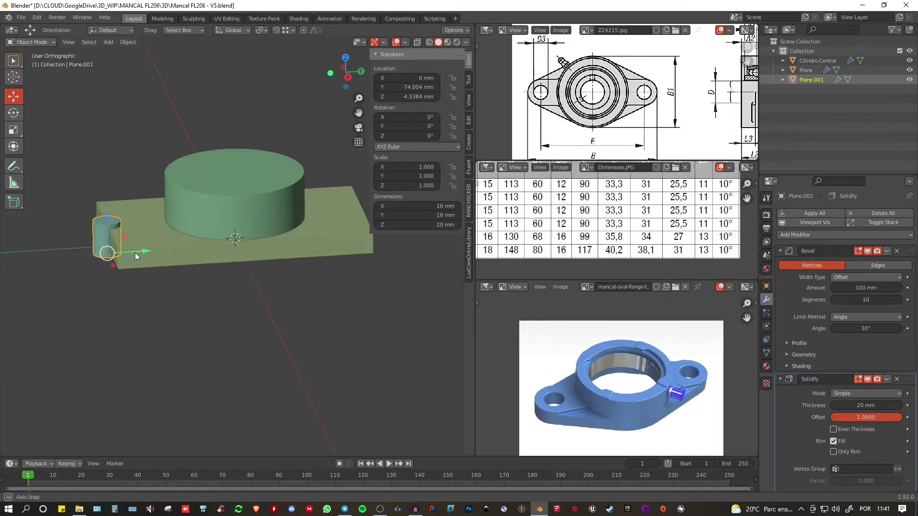
double_click(412, 87)
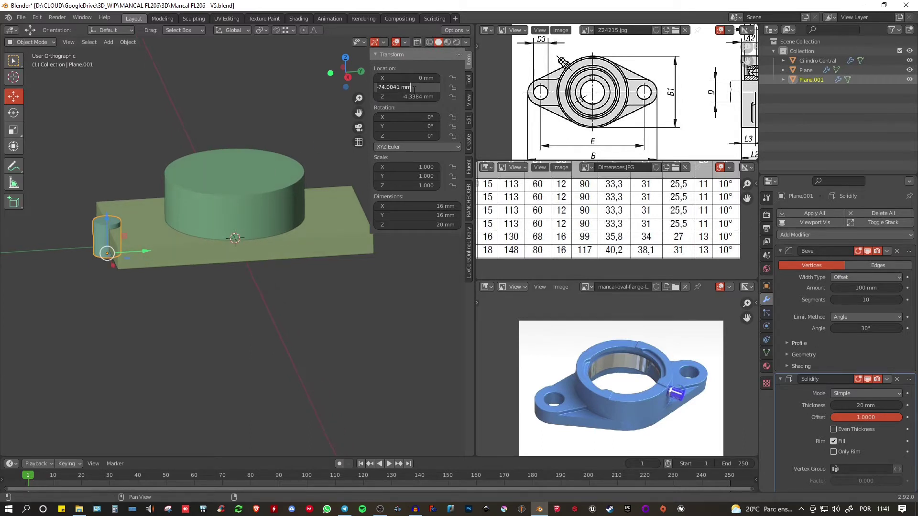
type("117/2")
key("Return")
- Examine the end corner vertices of the flange plate in Edit Mode
middle_click_drag(232, 180, 122, 284)
left_click(90, 228)
key("Tab")
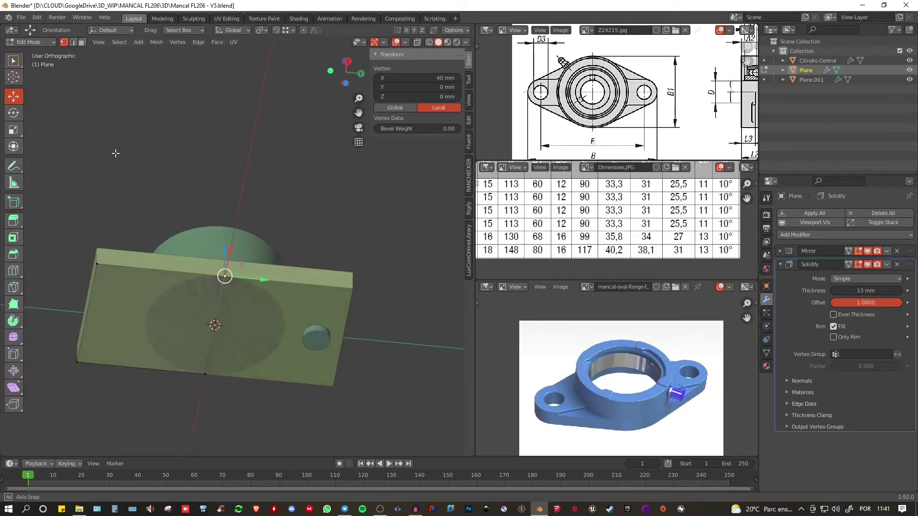
left_click(99, 273)
left_click(84, 345)
left_click(101, 273)
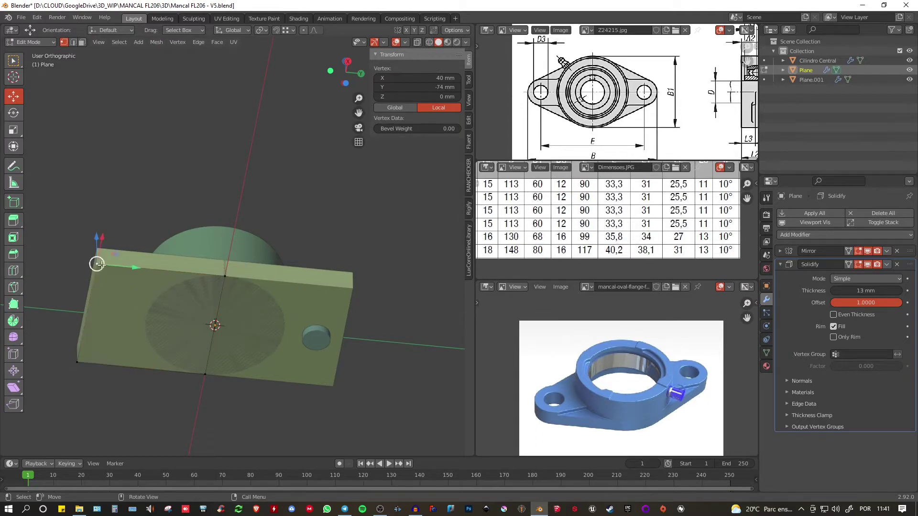
middle_click_drag(194, 255, 199, 276)
key("Tab")
middle_click_drag(227, 204, 249, 277)
- Change the hole cylinder's Y location to -58.5 mm to place it at the opposite end of the flange
left_click(318, 273)
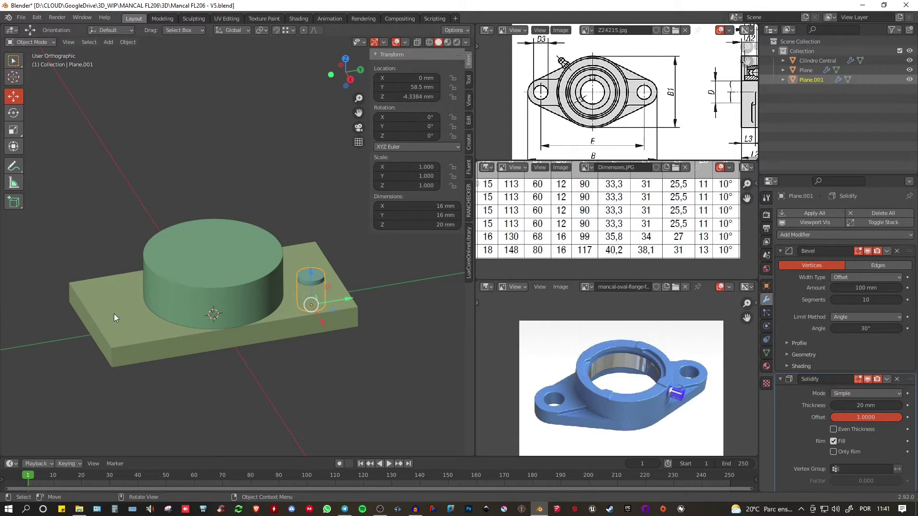
left_click(394, 87)
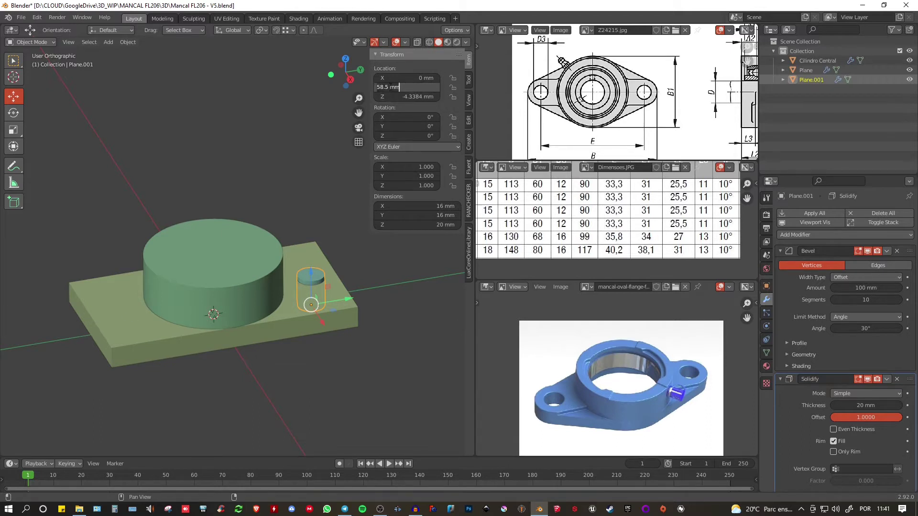
left_click(377, 87)
type("-")
key("Return")
- Add a centred loop cut along the length of the flange plate's mesh, dividing it at X 0
middle_click_drag(234, 180, 243, 228, "shift")
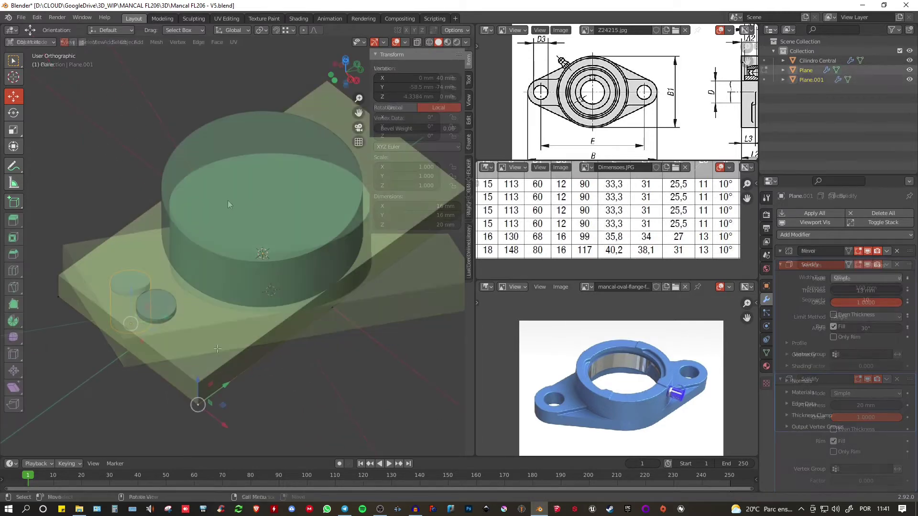
middle_click_drag(208, 397, 205, 315, "shift")
middle_click_drag(231, 304, 186, 227)
middle_click_drag(195, 359, 184, 234, "shift")
scroll(181, 219, "up", 2)
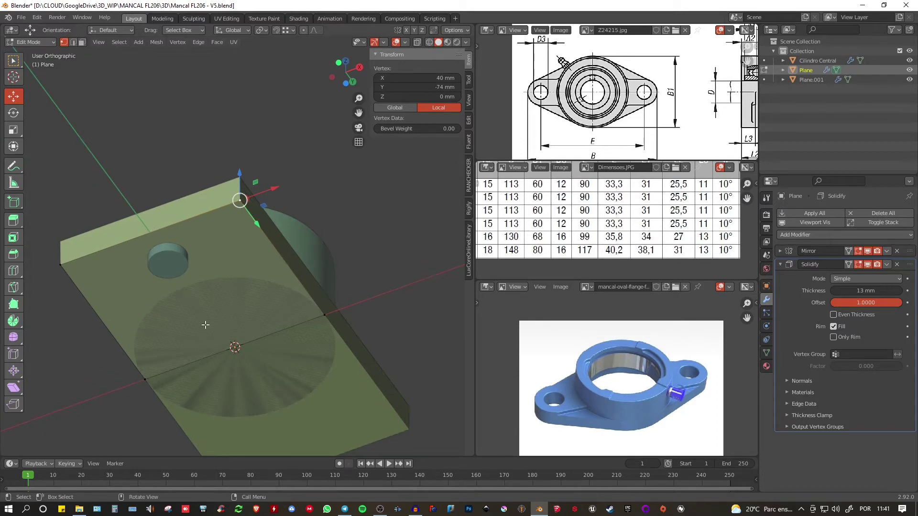
key("ctrl+r")
left_click(234, 241)
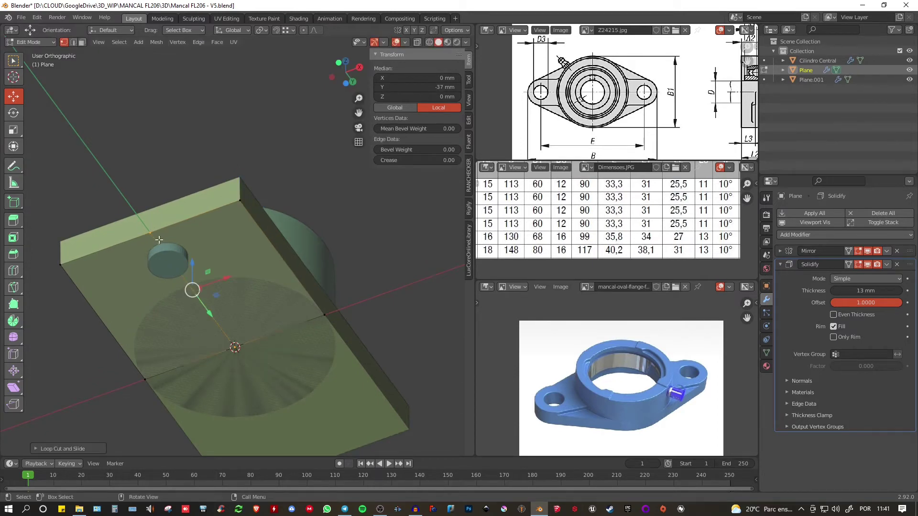
right_click(234, 241)
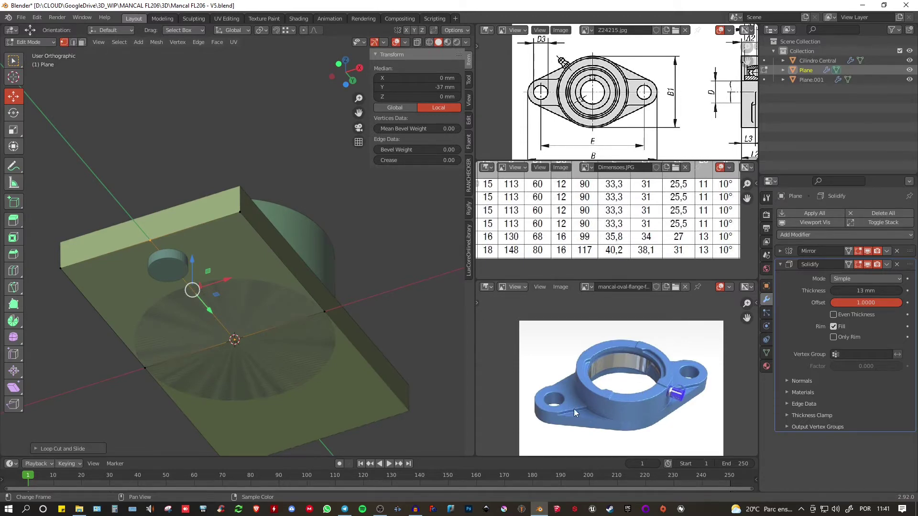
- Delete the flange plate's negative-X face and enable the X axis in its Mirror modifier alongside Y
middle_click_drag(236, 295, 243, 272, "shift")
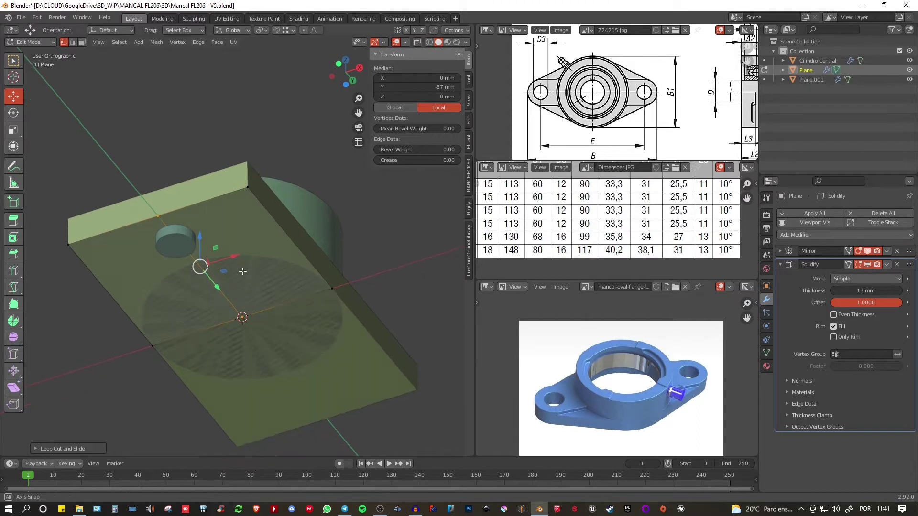
middle_click_drag(240, 232, 215, 255)
key("3")
left_click(141, 282)
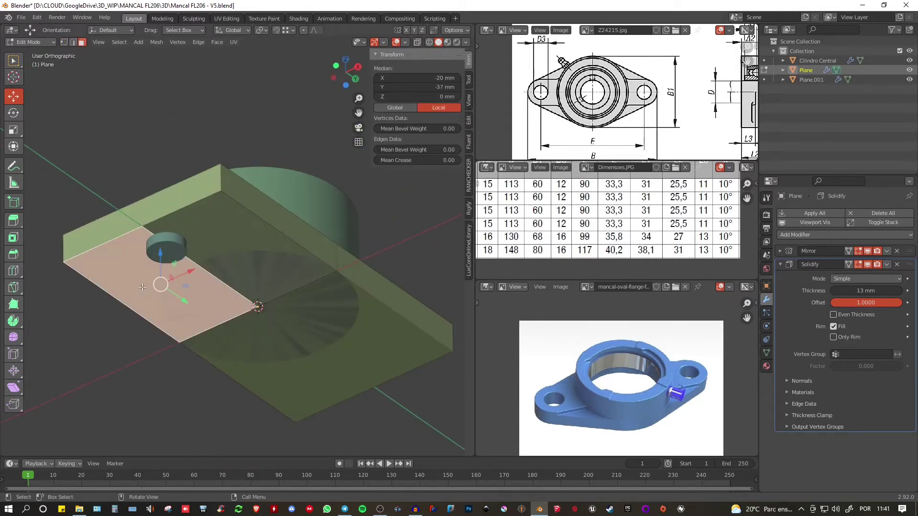
key("x")
left_click(127, 288)
key("Tab")
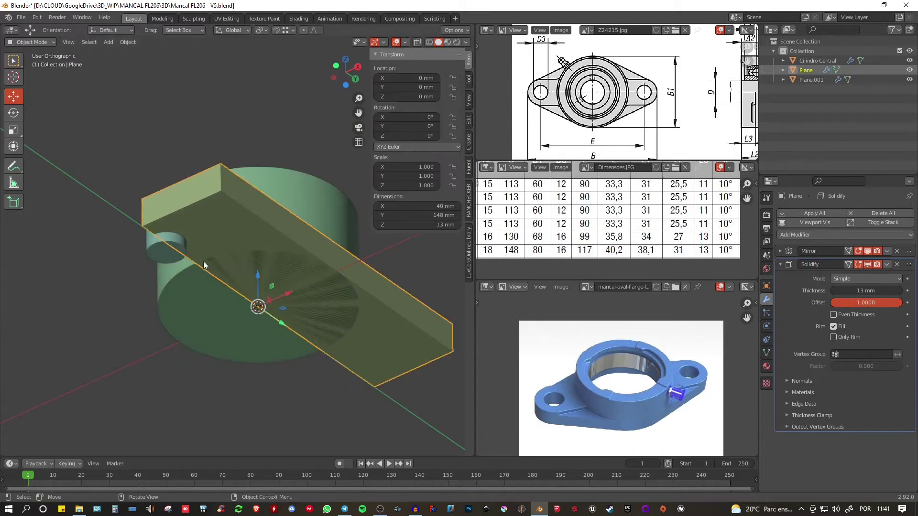
left_click(780, 251)
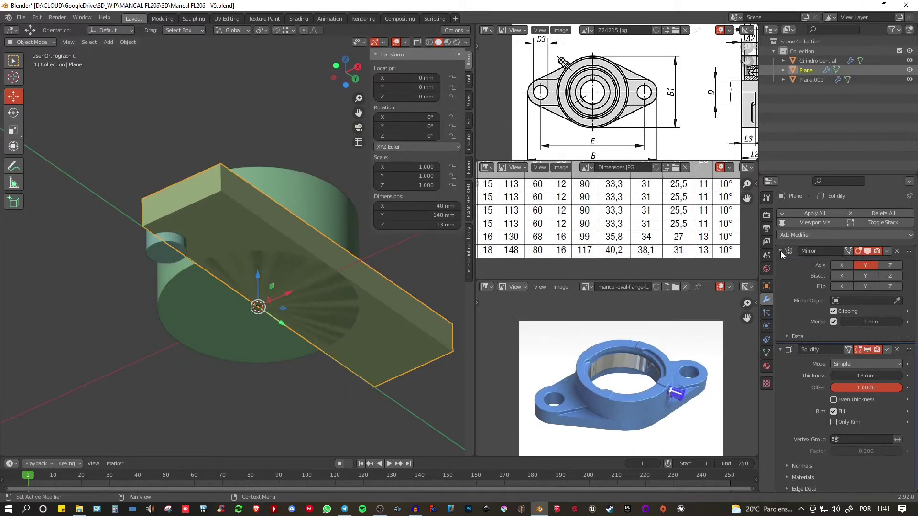
left_click(837, 265)
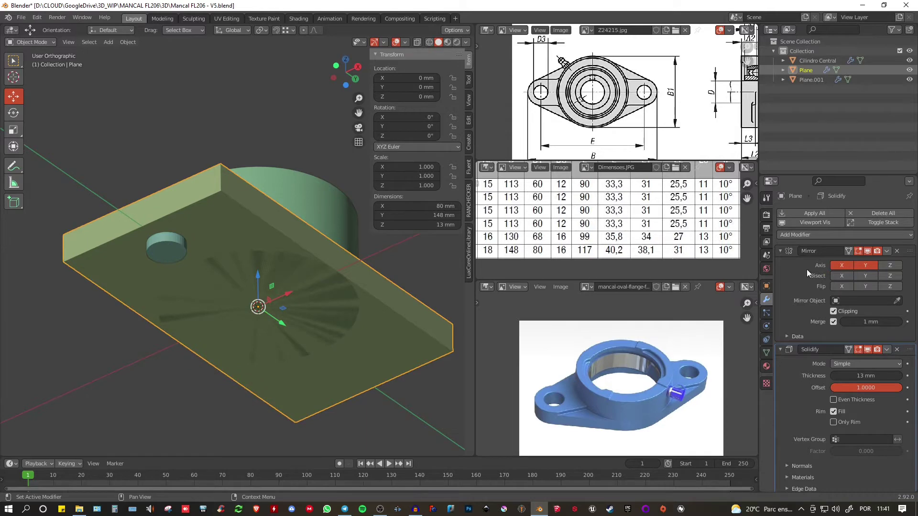
- Move the flange plate's end corner vertex inward along X to about 13 mm to taper the plate
key("Tab")
middle_click_drag(272, 263, 364, 382)
key("1")
left_click(200, 395)
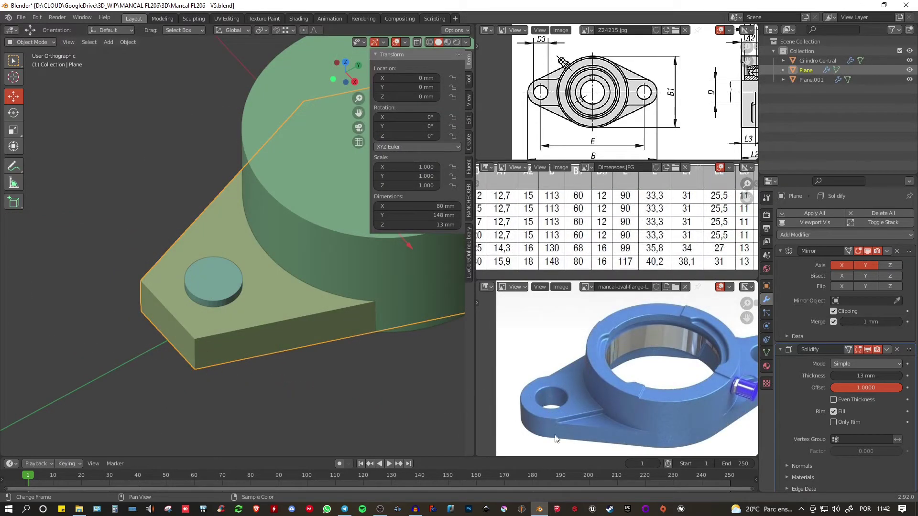
- Duplicate the bolt-hole cylinder in place and scale the copy's mesh up to about 31 mm in diameter
left_click(235, 283)
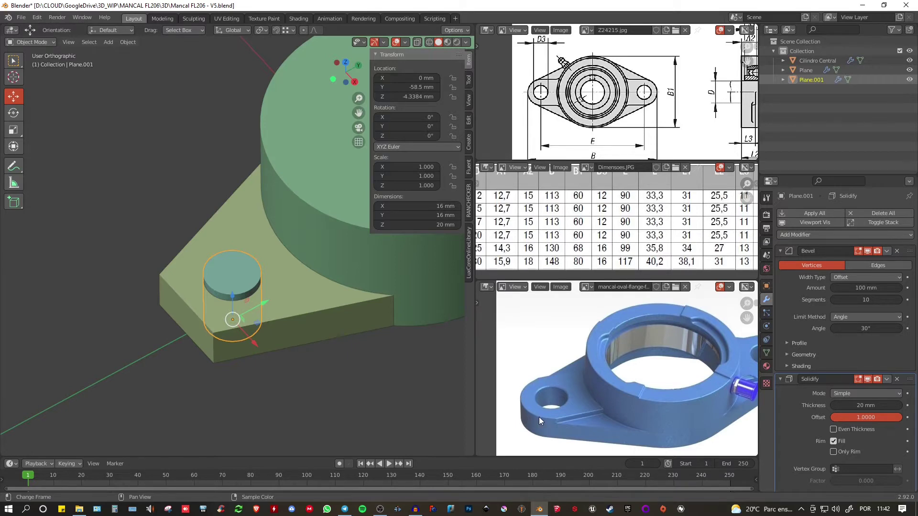
middle_click_drag(311, 322, 258, 297)
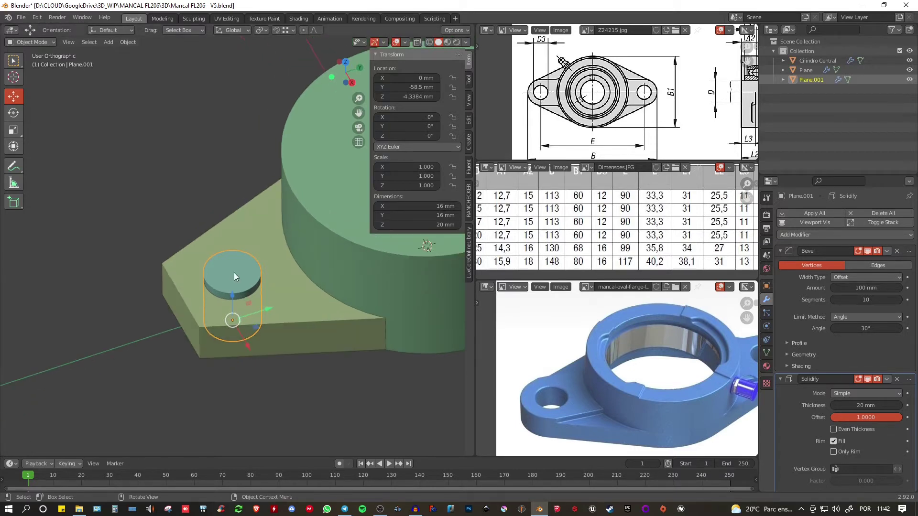
key("shift+d")
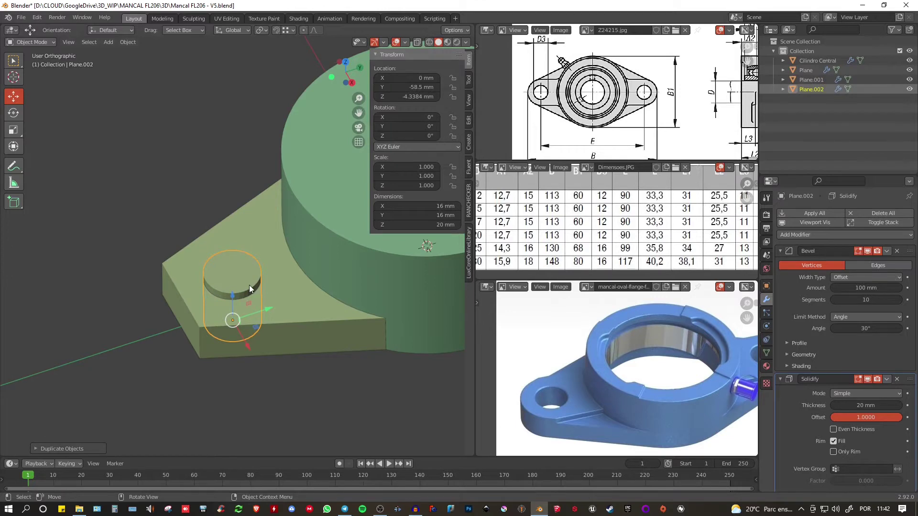
key("Tab")
mouse_move(321, 328)
middle_mouse_down()
mouse_move(303, 297)
mouse_move(318, 326)
middle_mouse_up()
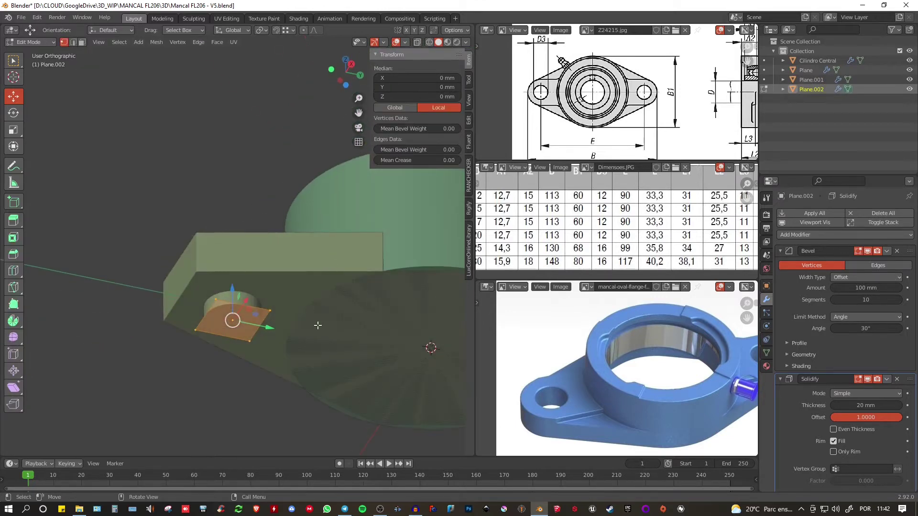
key("s")
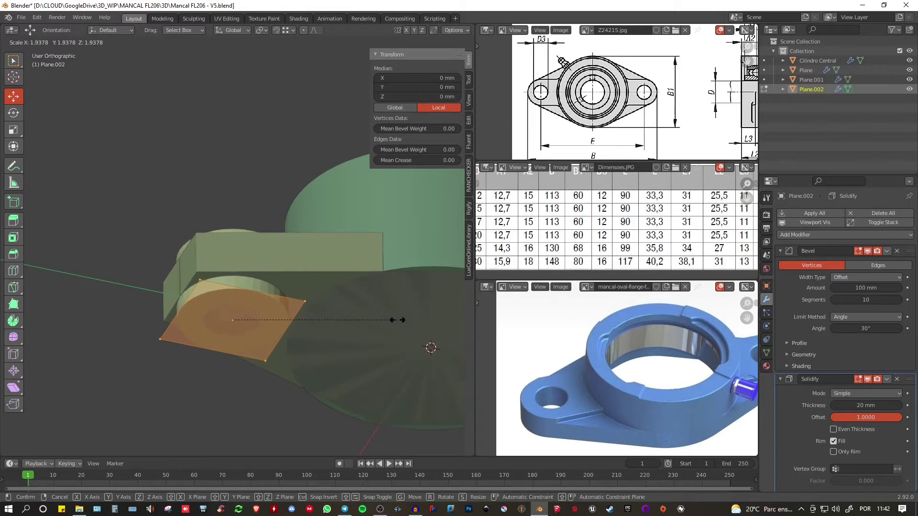
left_click(398, 320)
middle_click_drag(334, 271, 335, 343)
key("Tab")
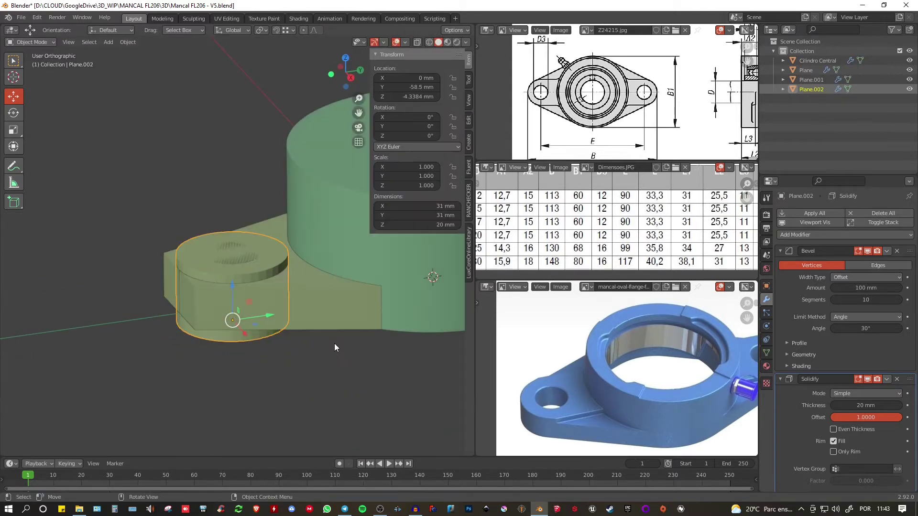
- Add a Bevel modifier to the flange plate and place it above Mirror and Solidify in the stack
middle_click_drag(270, 293, 283, 319)
left_click(258, 358)
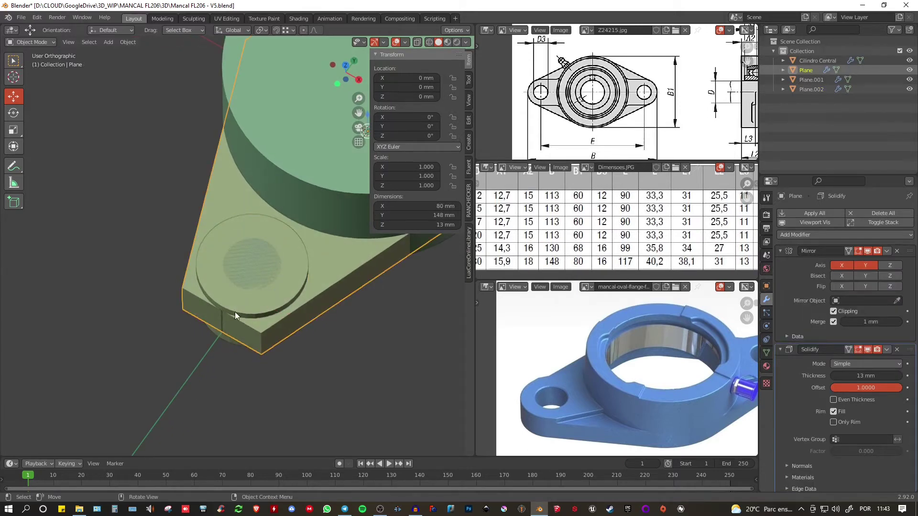
mouse_move(264, 341)
middle_mouse_down()
mouse_move(266, 262)
mouse_move(265, 324)
middle_mouse_up()
key("Tab")
left_click(261, 330)
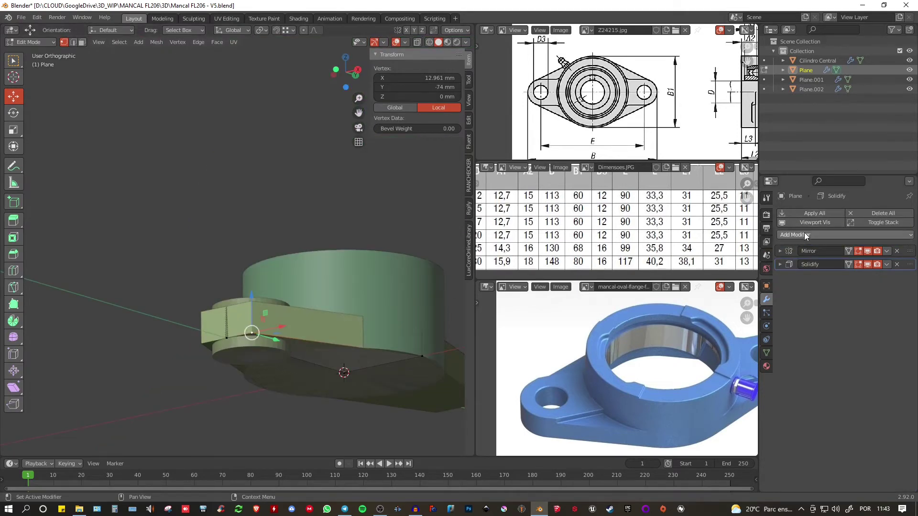
left_click(805, 234)
left_click(719, 273)
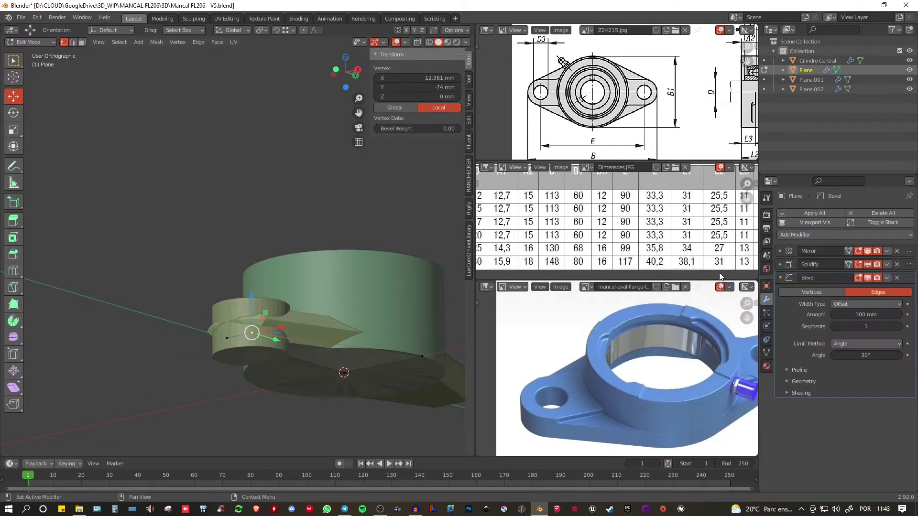
left_click_drag(910, 278, 910, 251)
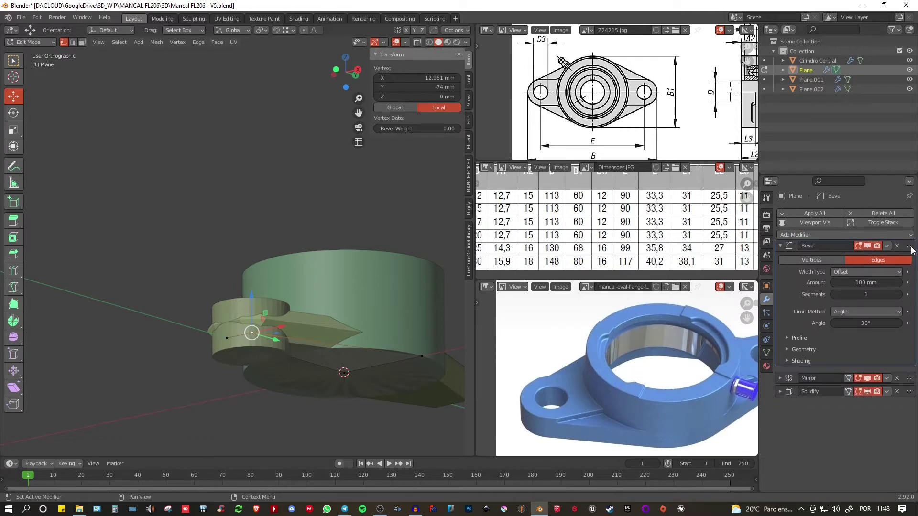
- Set the flange plate's Bevel modifier to affect vertices instead of edges
middle_click_drag(284, 290, 315, 225)
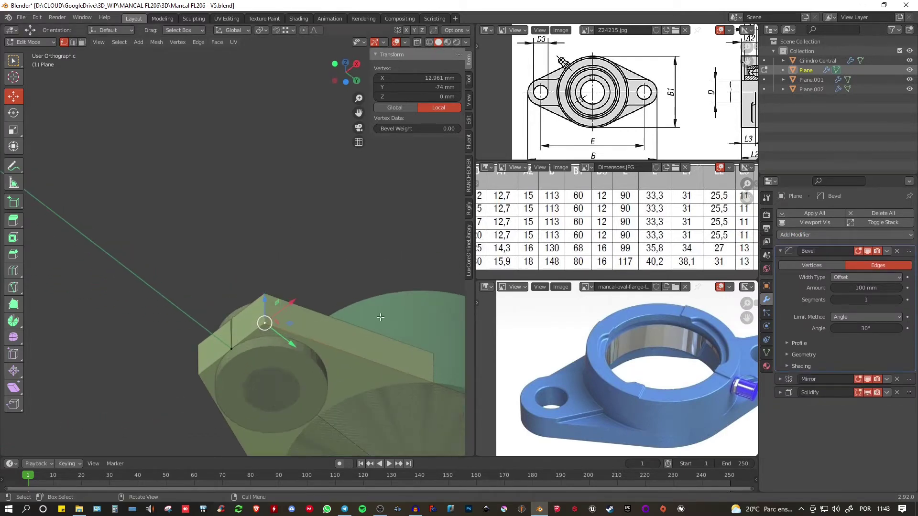
left_click(808, 266)
middle_click_drag(384, 322, 352, 242, "shift")
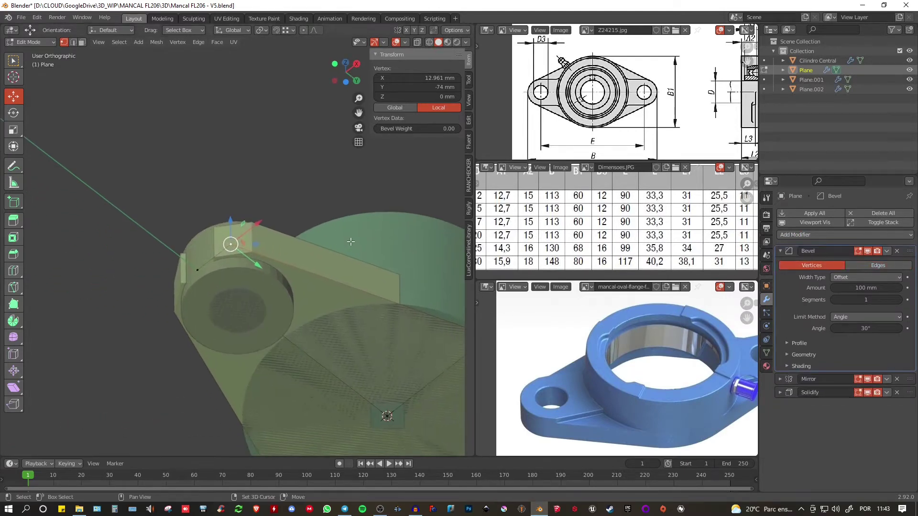
scroll(351, 242, "down", 1)
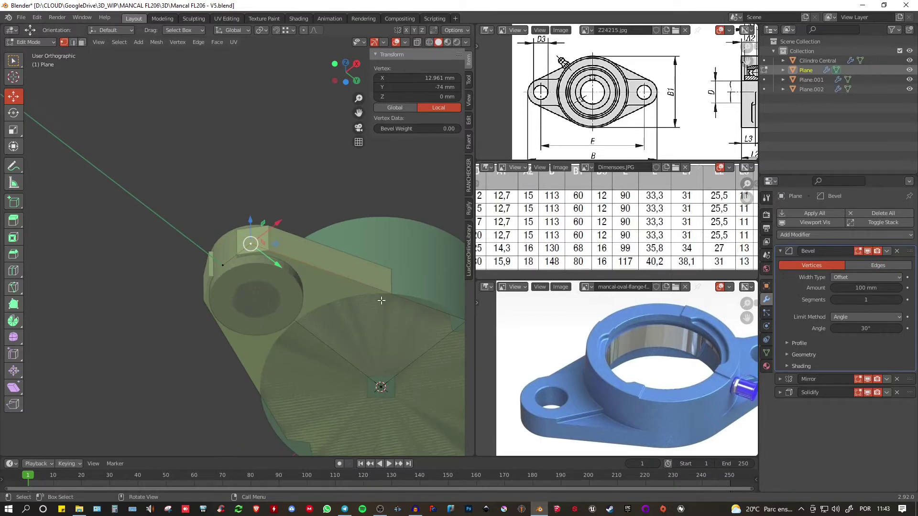
- Create a vertex group on the flange plate and assign the end corner vertex to it with weight 1.000
key("z")
left_click(287, 273)
mouse_move(373, 274)
middle_mouse_down("shift")
mouse_move(301, 256)
mouse_move(328, 262)
mouse_move(317, 265)
middle_mouse_up("shift")
scroll(302, 256, "down", 2)
key("Tab")
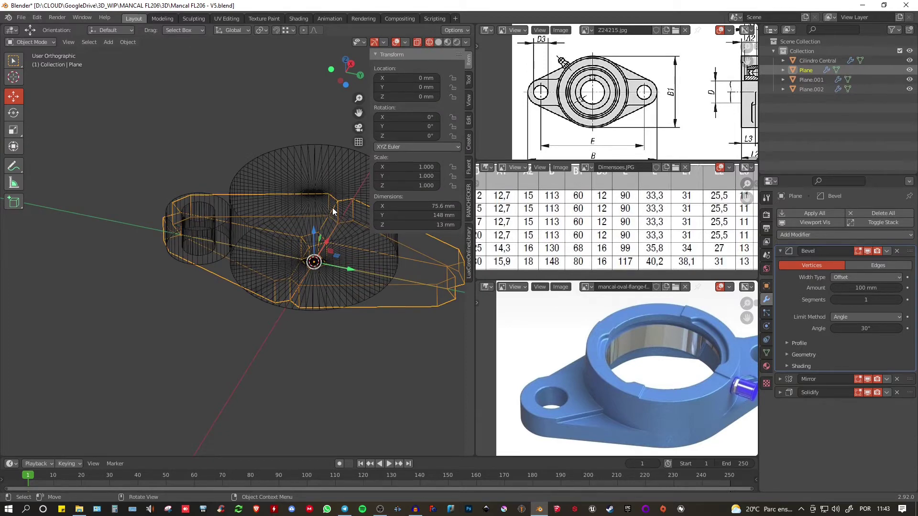
scroll(188, 204, "up", 3)
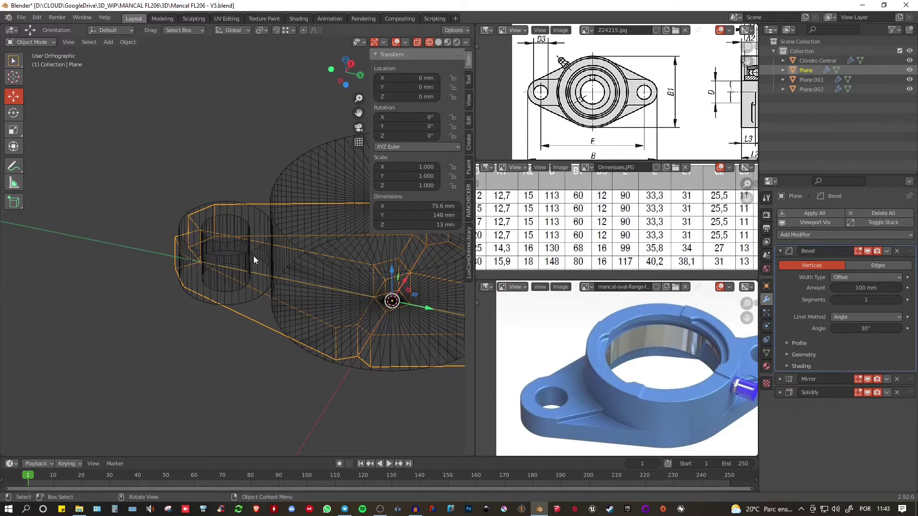
key("Tab")
middle_click_drag(255, 257, 208, 242)
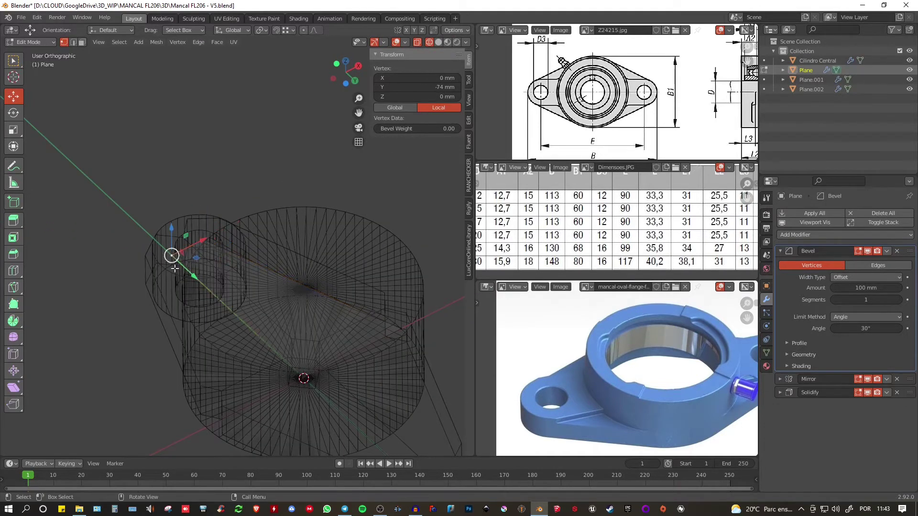
middle_click_drag(202, 240, 216, 244, "shift")
scroll(215, 243, "up", 2)
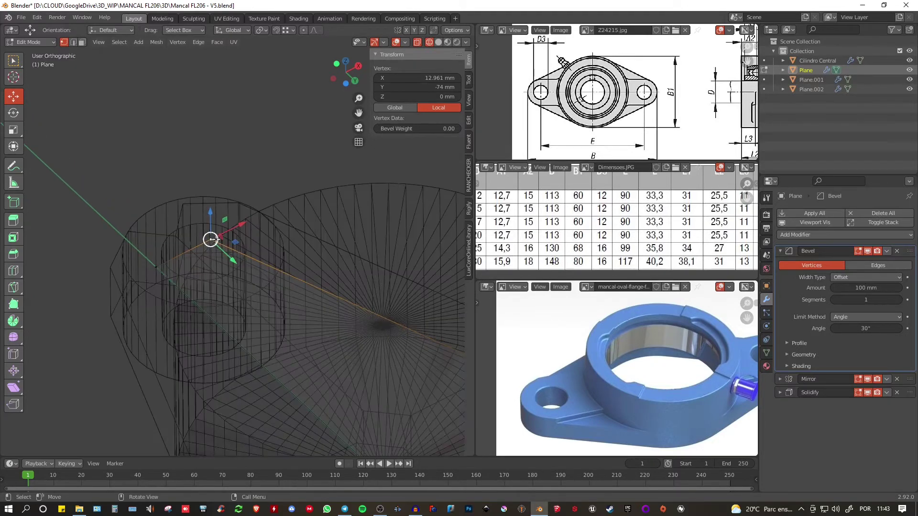
left_click(767, 354)
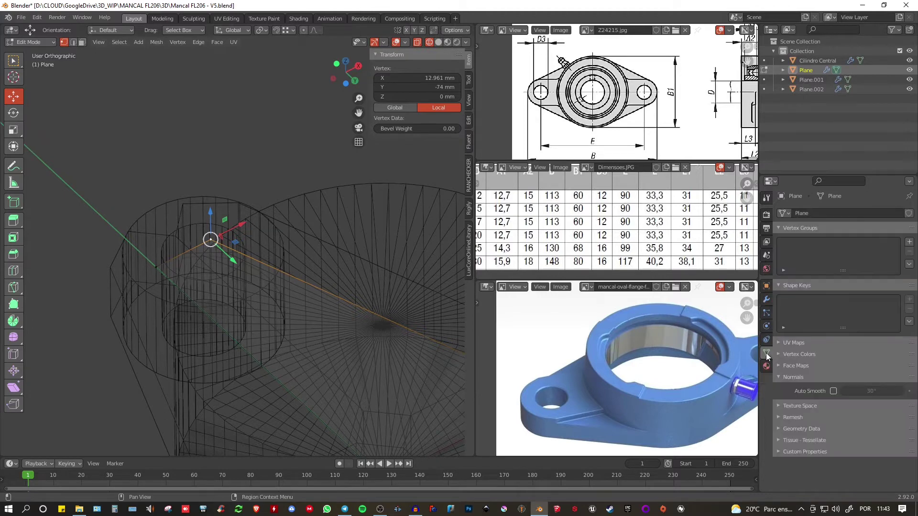
left_click(910, 243)
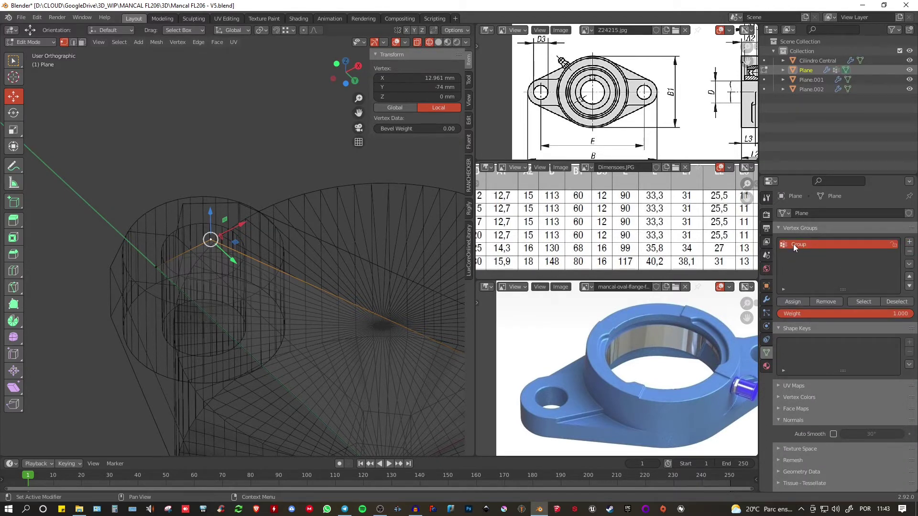
left_click(793, 302)
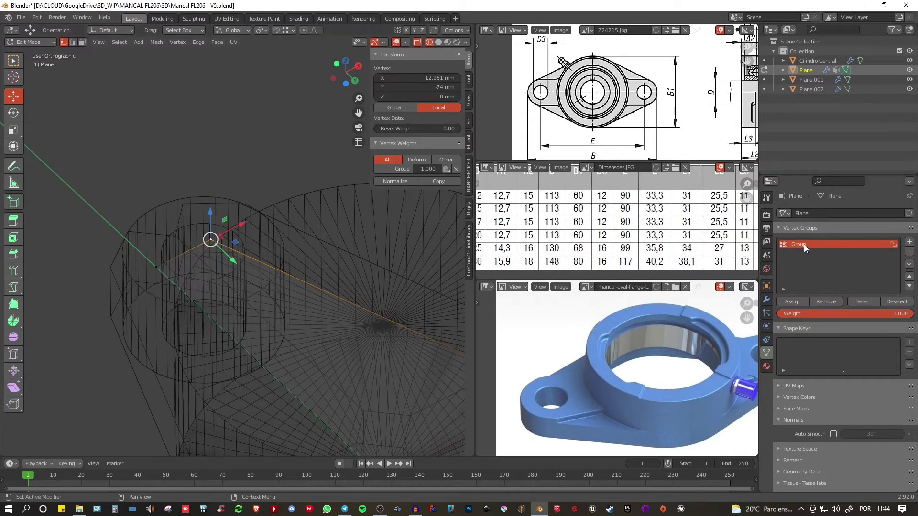
- Clear the selection and reselect the vertex group's contents to check which vertex is assigned
middle_click_drag(258, 191, 286, 173)
left_click(286, 172)
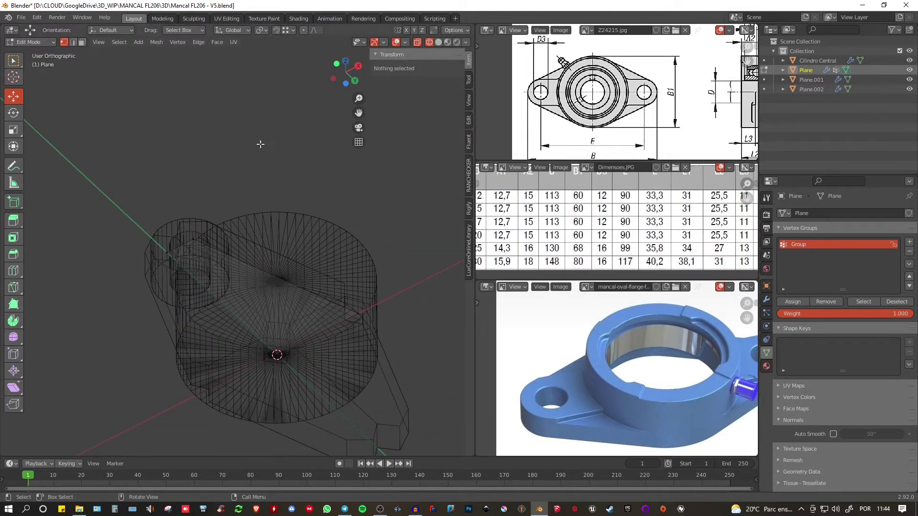
left_click(864, 301)
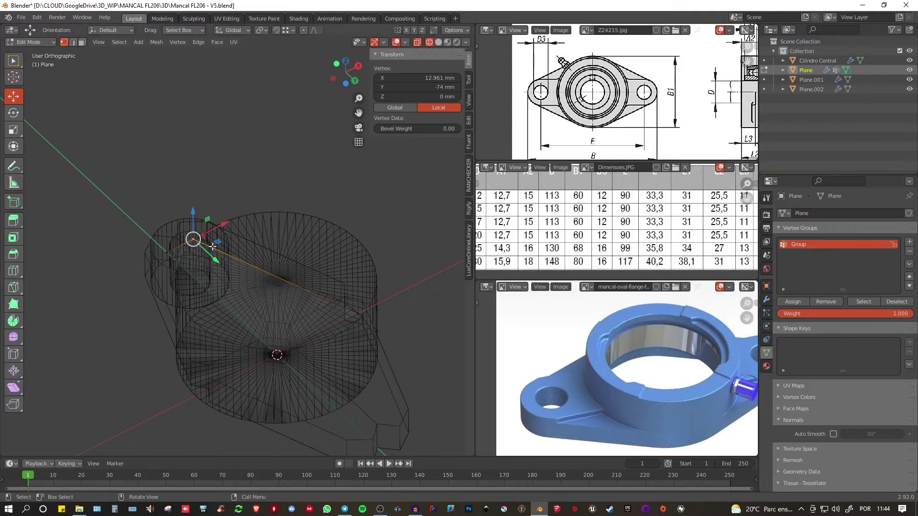
- Limit the flange plate's Bevel modifier by vertex group, using the vertex group named Group
key("Tab")
mouse_move(213, 247)
middle_mouse_down()
mouse_move(240, 202)
mouse_move(227, 285)
mouse_move(268, 228)
mouse_move(270, 242)
middle_mouse_up()
key("z")
left_click(294, 283)
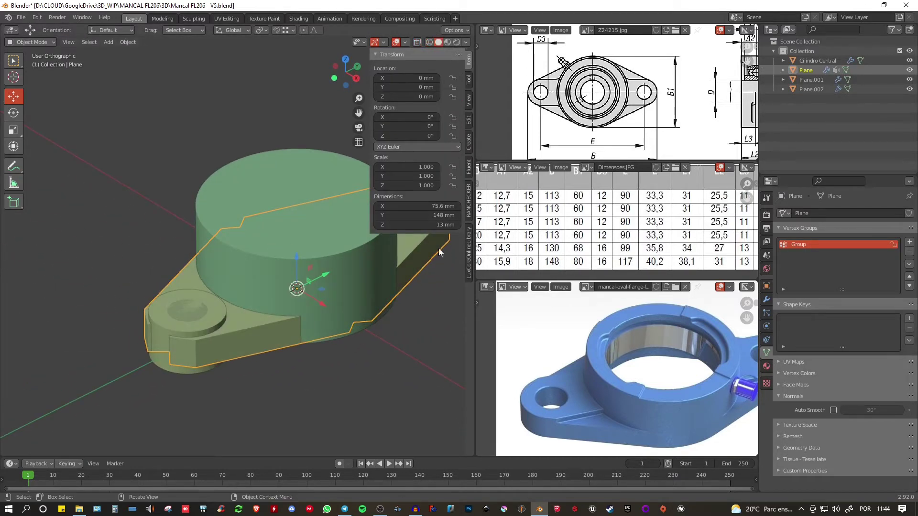
left_click(767, 300)
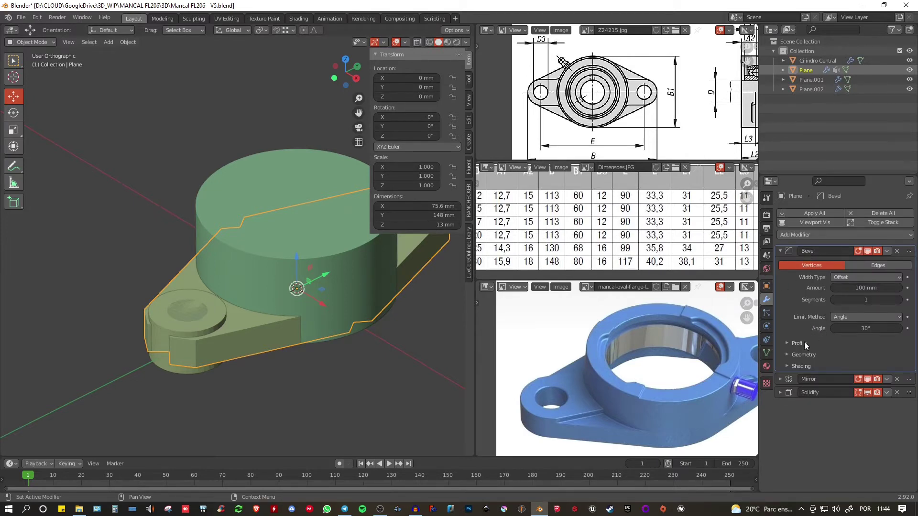
left_click(850, 318)
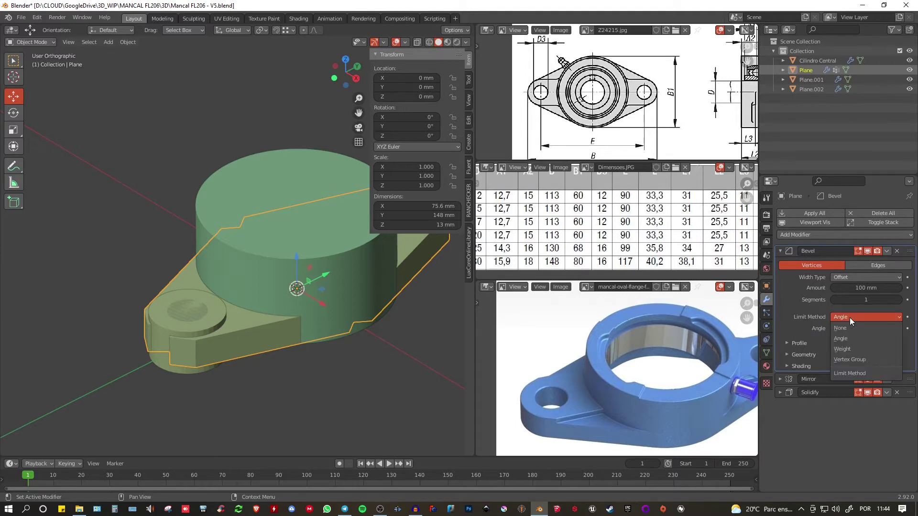
left_click(851, 360)
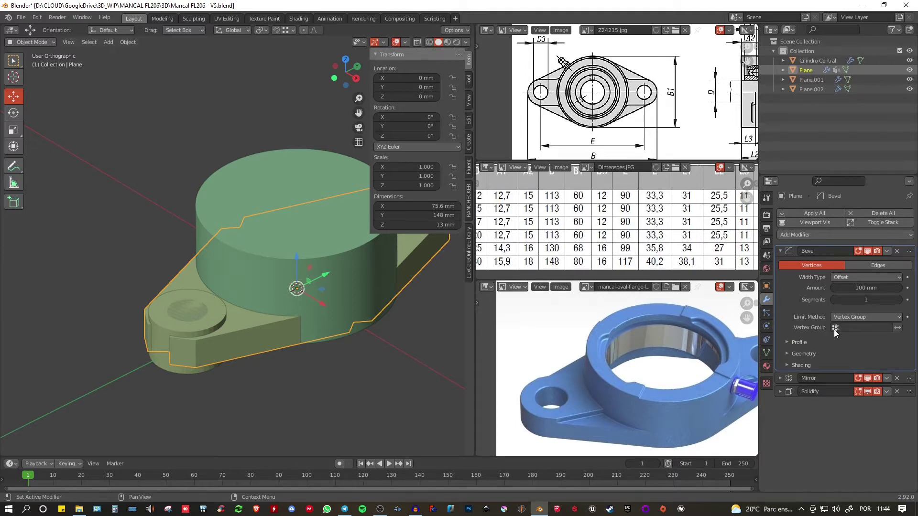
left_click(854, 329)
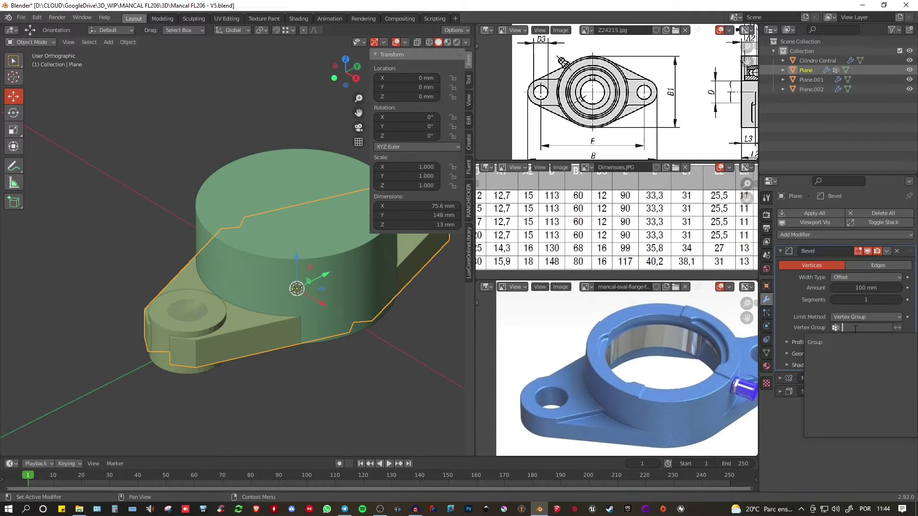
left_click(819, 342)
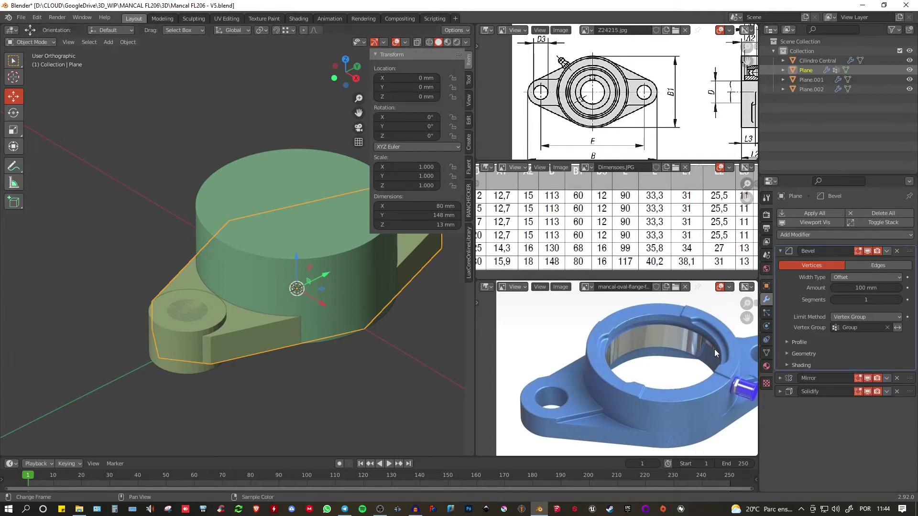
- Set the flange plate's Bevel modifier to 10 segments
left_click(868, 300)
type("10")
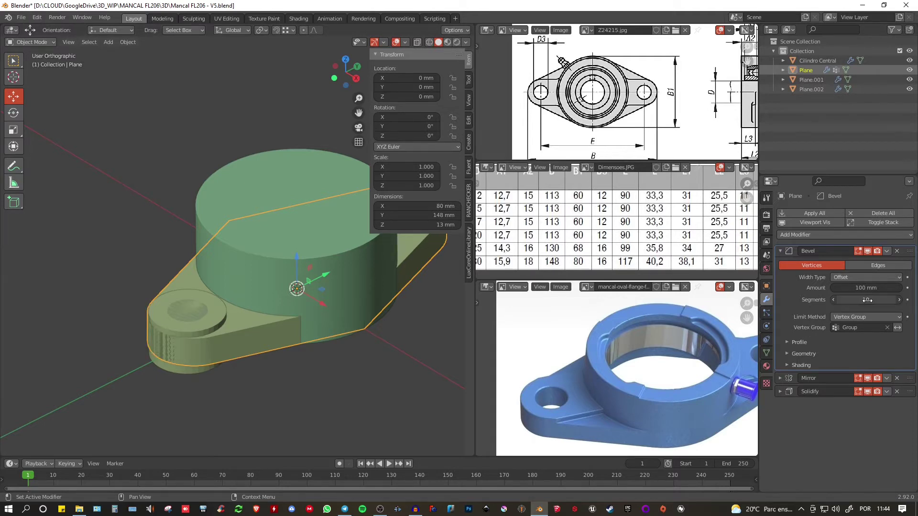
key("Return")
- Move the flange plate's middle side vertex outward along X to about 43 mm
middle_click_drag(224, 206, 277, 187)
key("Tab")
left_click(333, 224)
middle_click_drag(332, 220, 349, 253)
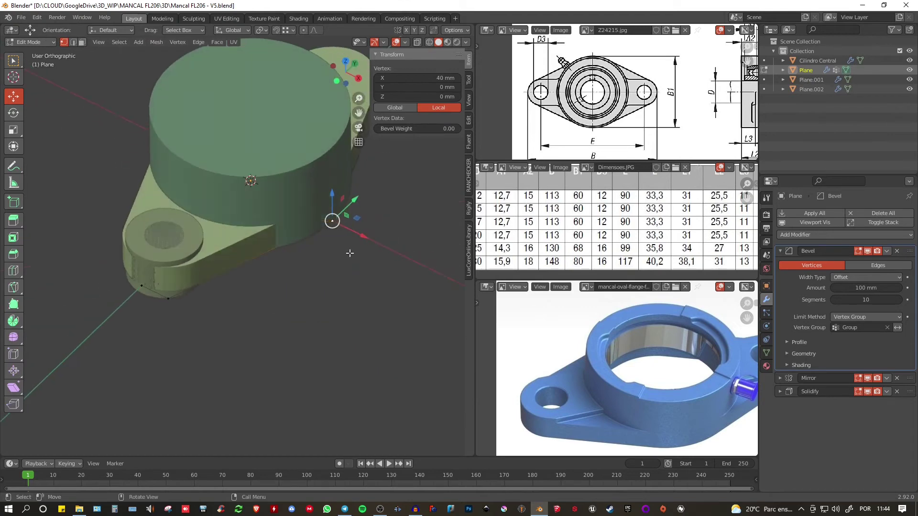
left_click_drag(359, 233, 366, 240)
middle_click_drag(366, 240, 343, 220)
- Move the flange plate's end corner vertex inward along X to about 10 mm and return to Object Mode
middle_click_drag(170, 263, 252, 238, "shift")
scroll(253, 260, "up", 3)
left_click(201, 269)
middle_click_drag(231, 268, 313, 301)
left_click_drag(307, 314, 287, 318)
scroll(268, 246, "up", 3)
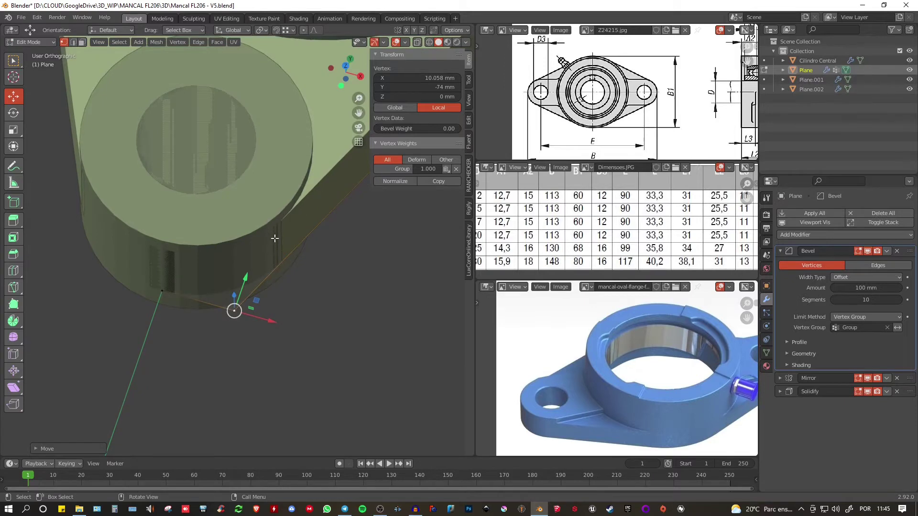
middle_click_drag(293, 242, 316, 319)
key("Tab")
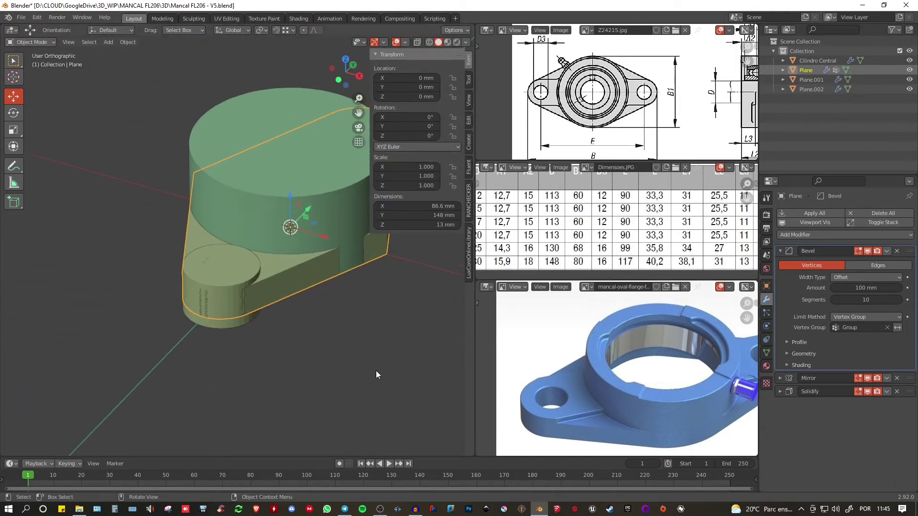
- Move the 31 mm guide cylinder down clear of the flange along Z and delete it
left_click(234, 326)
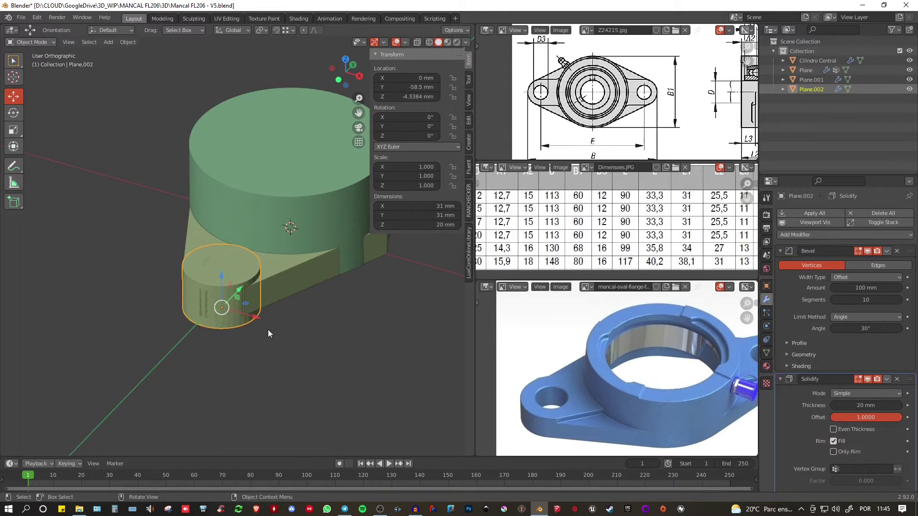
left_click_drag(221, 278, 214, 396)
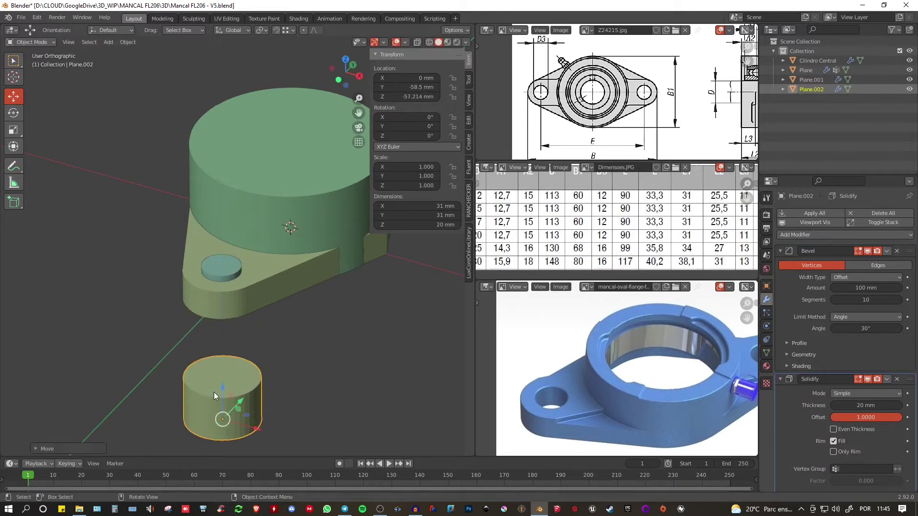
key("x")
left_click(268, 378)
middle_click_drag(294, 337, 285, 329)
scroll(285, 328, "up", 1)
scroll(285, 329, "down", 3)
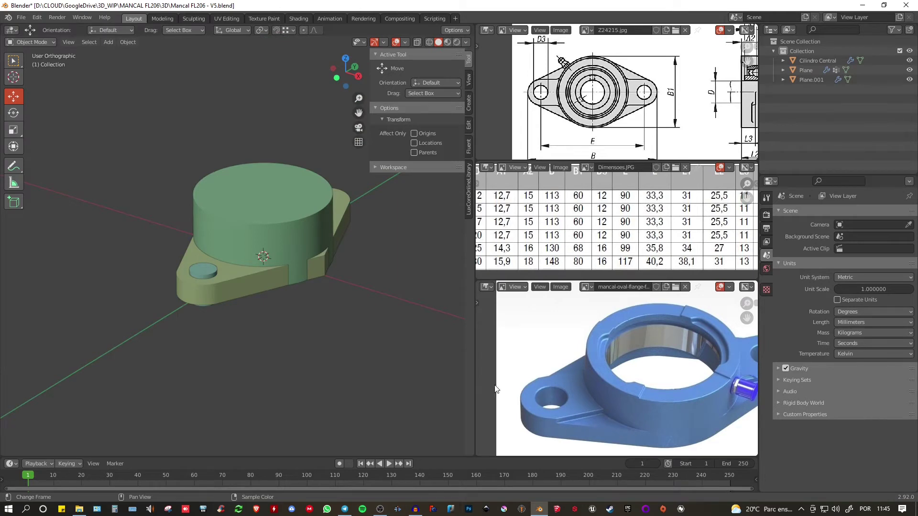
- Add a Mirror modifier to the 16 mm bolt-hole cylinder, mirroring only on Y with Cilindro Central as the mirror object
middle_click_drag(298, 330, 252, 322)
scroll(174, 266, "up", 3)
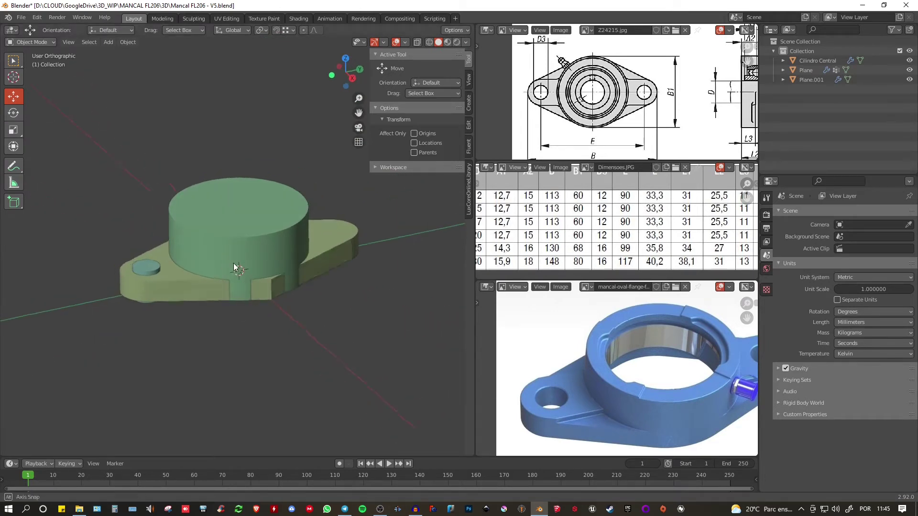
left_click(153, 266)
scroll(108, 262, "up", 2)
scroll(107, 262, "down", 3)
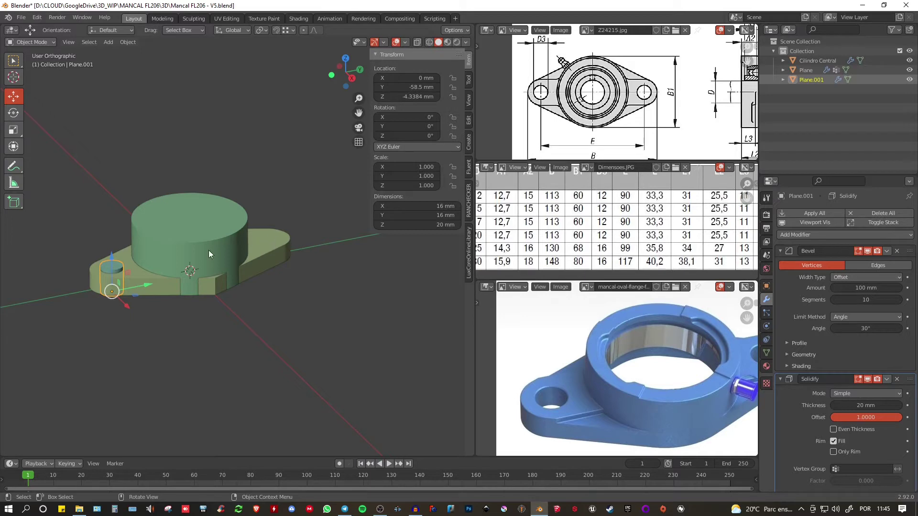
left_click(780, 251)
left_click(781, 264)
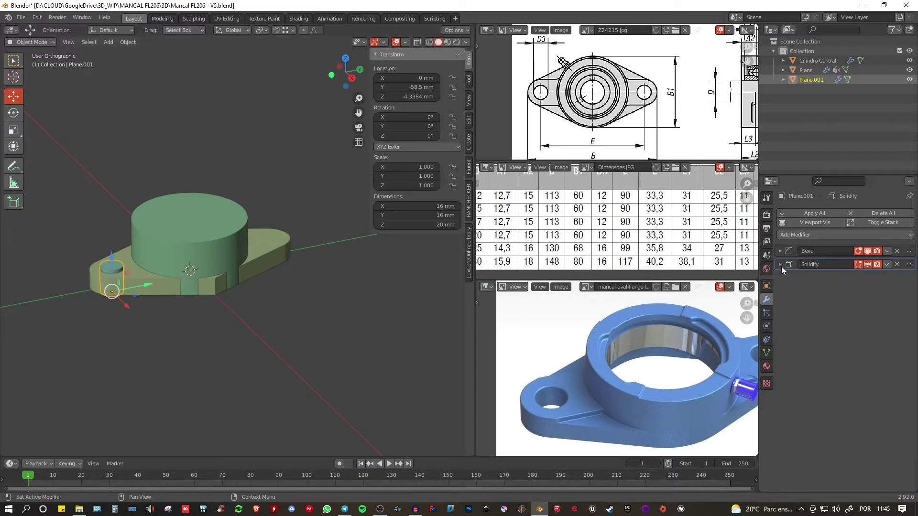
left_click(808, 234)
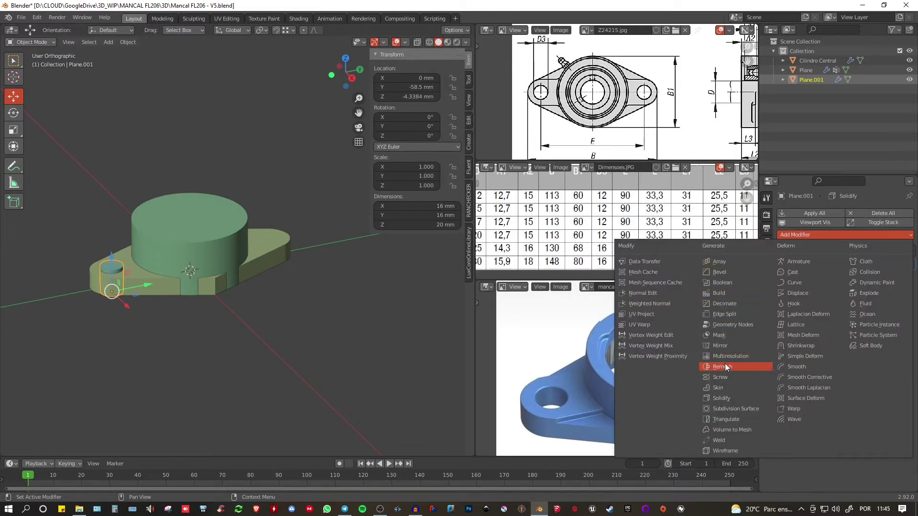
left_click(721, 346)
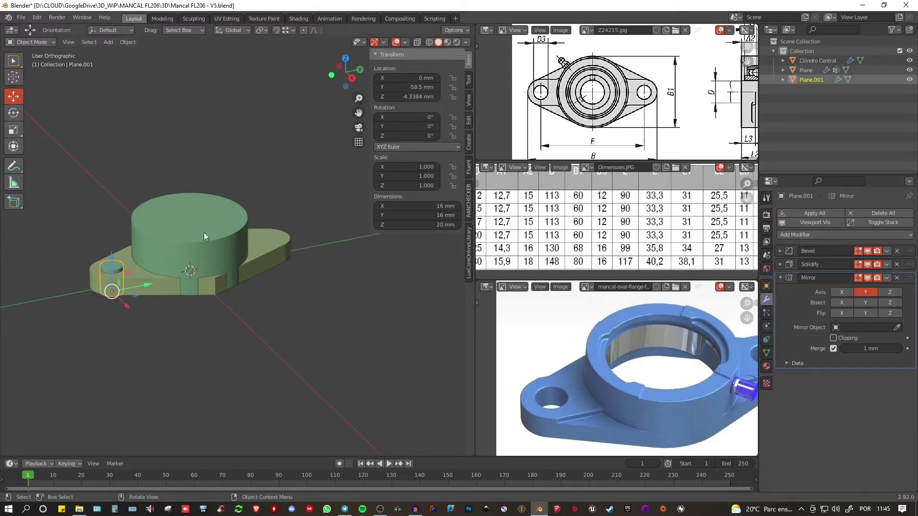
left_click(897, 327)
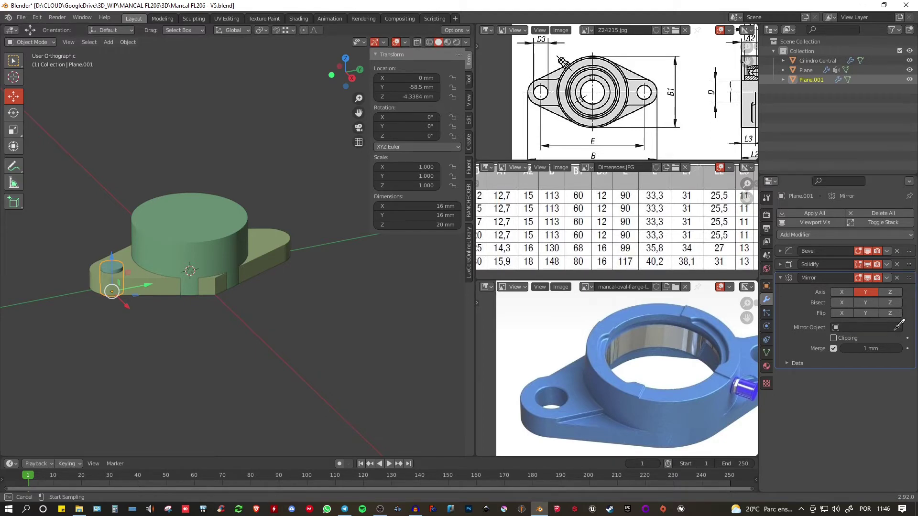
left_click(176, 196)
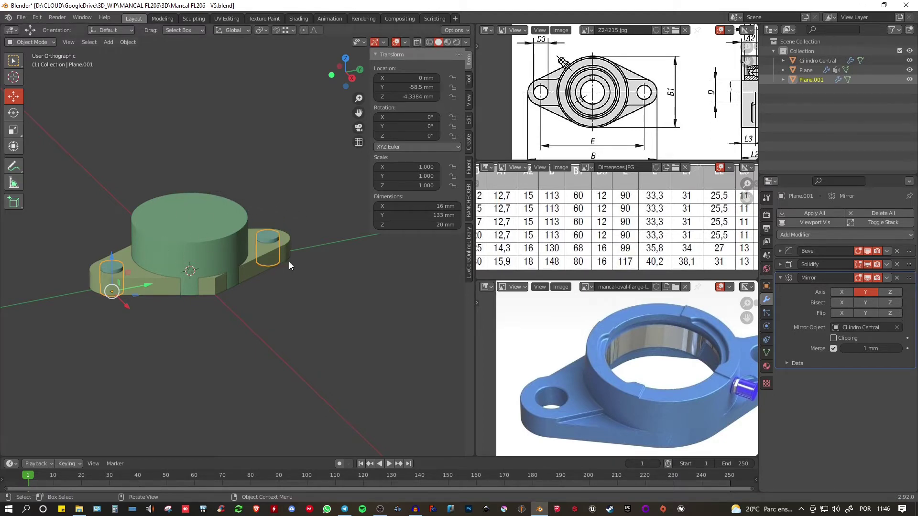
- Select the central cylinder and save the file
middle_click_drag(187, 260, 210, 236)
left_click(210, 236)
key("ctrl+s")
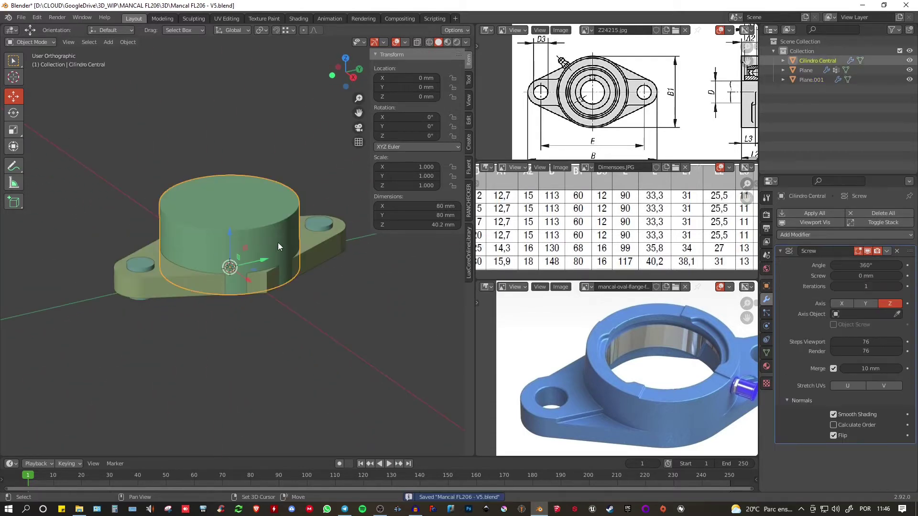
- Duplicate the central cylinder in place after comparing it with the full housing reference image
mouse_move(277, 242)
middle_mouse_down()
mouse_move(278, 293)
mouse_move(273, 254)
middle_mouse_up()
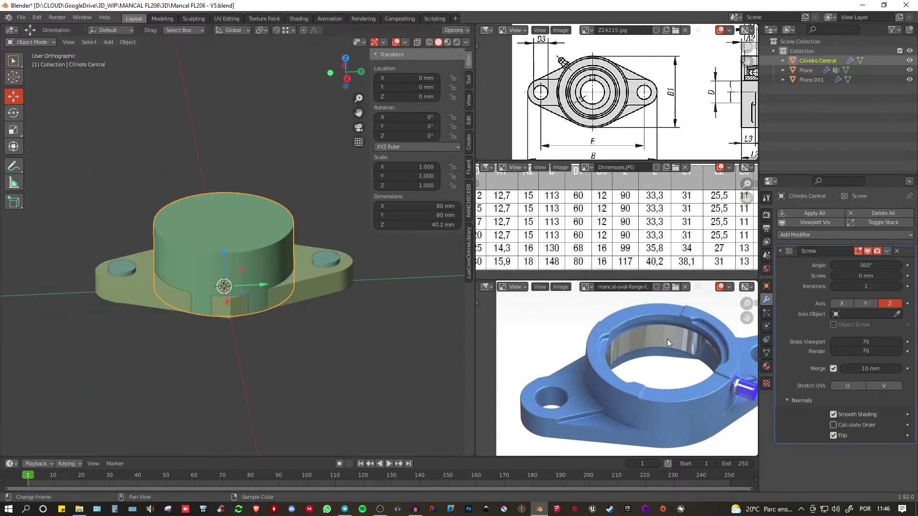
middle_click_drag(667, 340, 659, 381)
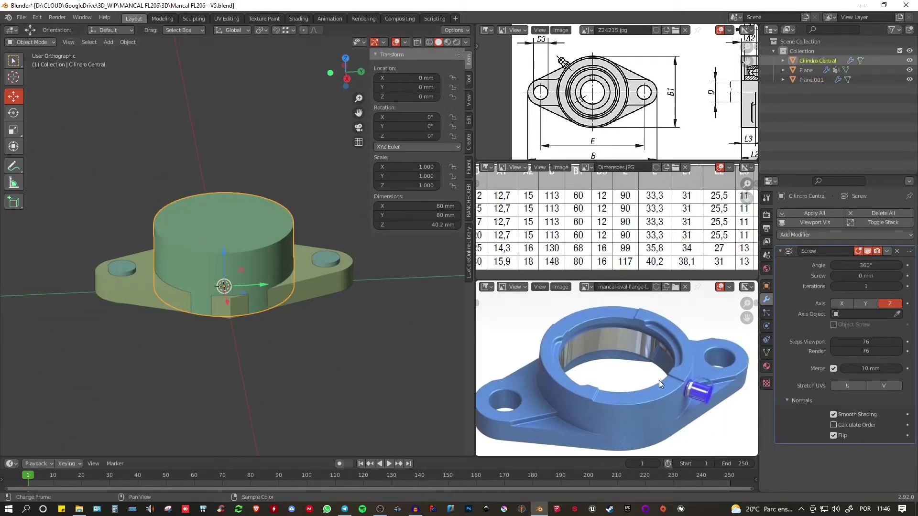
key("shift+d")
right_click(324, 284)
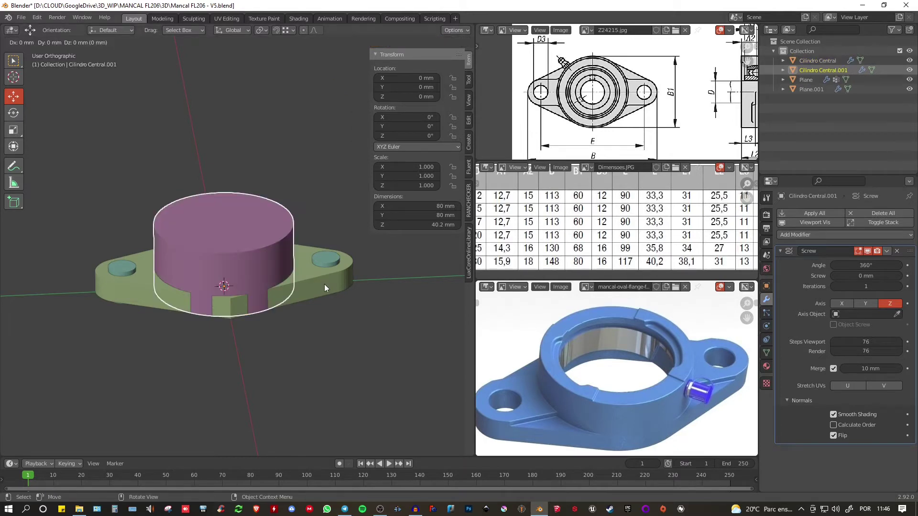
middle_click_drag(324, 284, 329, 309)
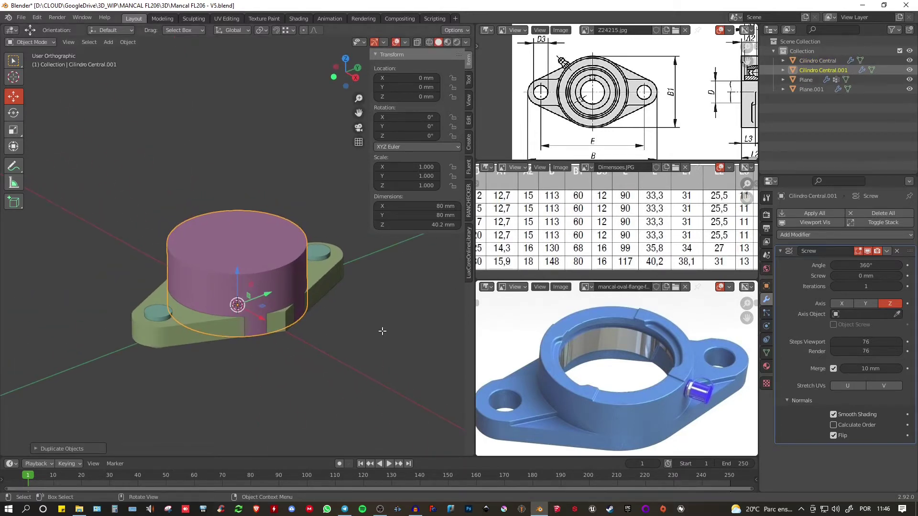
- Move the duplicated cylinder's outer profile edge -10 mm along X, making a 60 mm diameter bore cylinder
key("Tab")
middle_click_drag(384, 332, 407, 339)
left_click(310, 246)
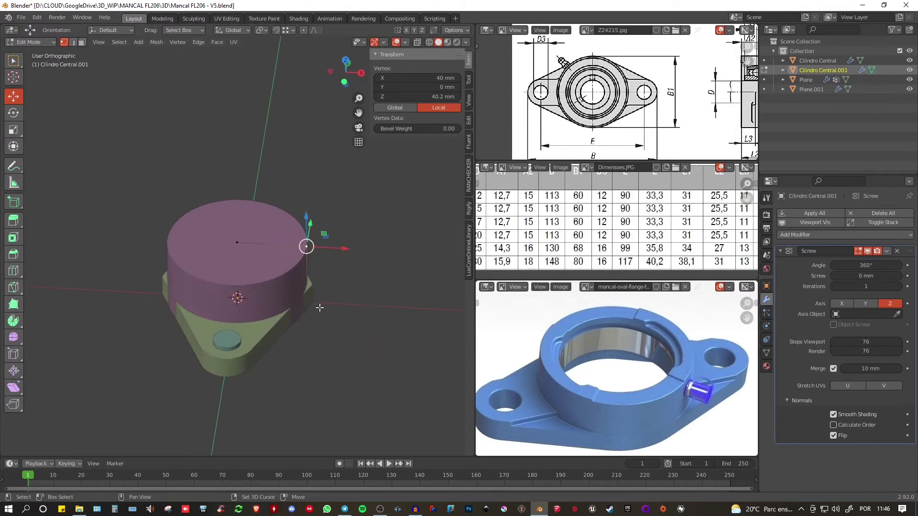
left_click(319, 307, "shift")
mouse_move(349, 312)
middle_mouse_down()
mouse_move(345, 250)
mouse_move(350, 306)
middle_mouse_up()
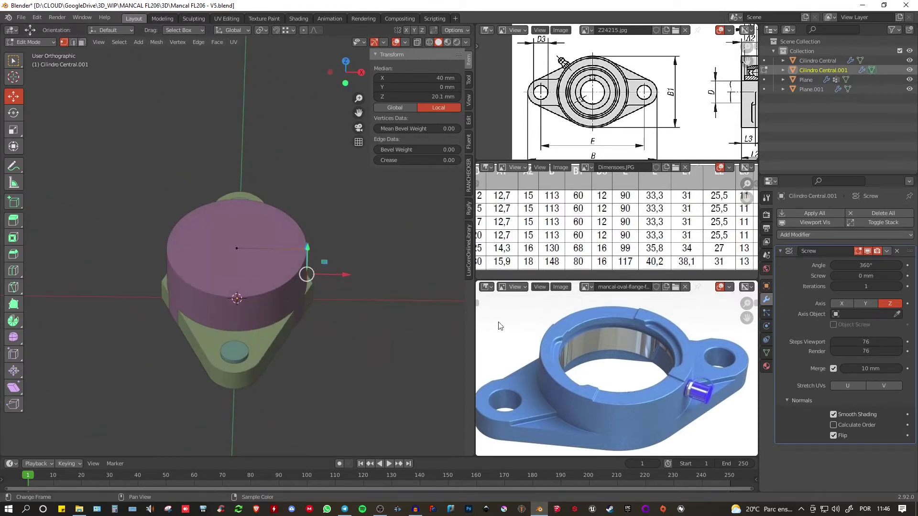
left_click_drag(345, 276, 339, 277)
key("ctrl+z")
scroll(339, 278, "up", 3)
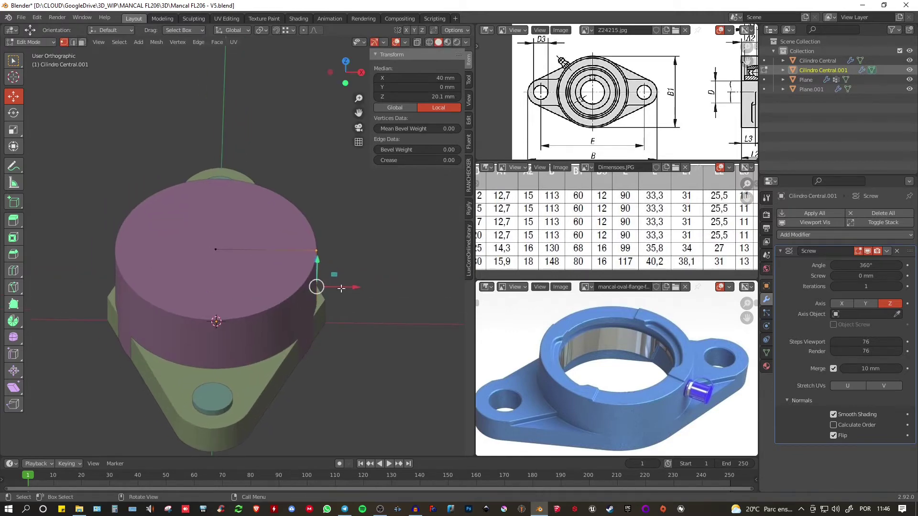
middle_click_drag(361, 247, 368, 251, "shift")
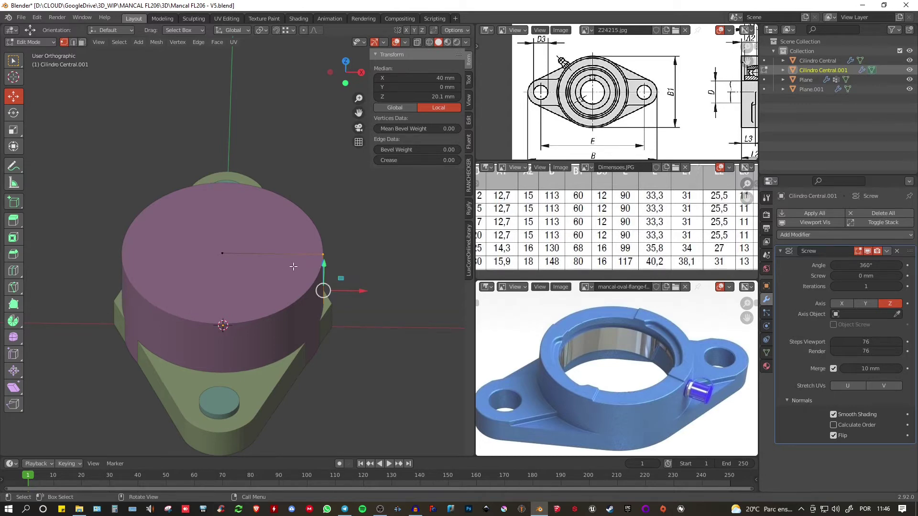
middle_click_drag(359, 266, 358, 271, "shift")
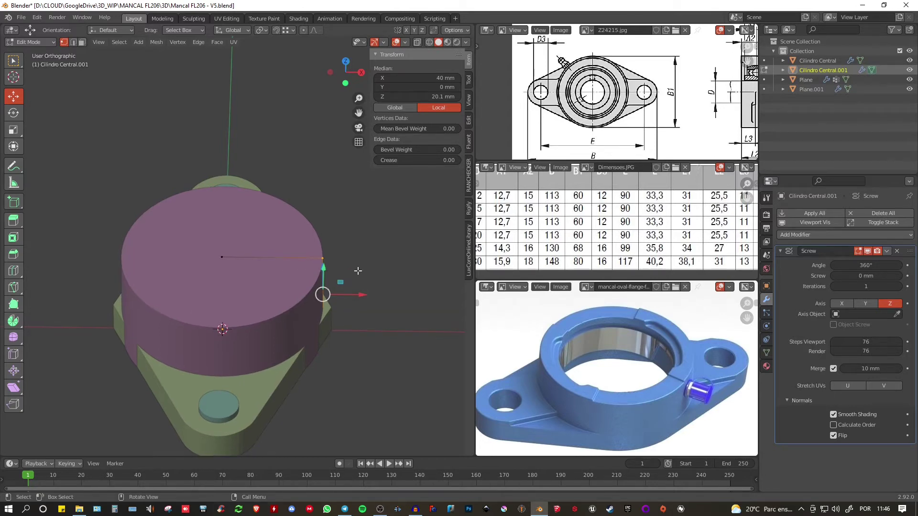
key("g")
type("x")
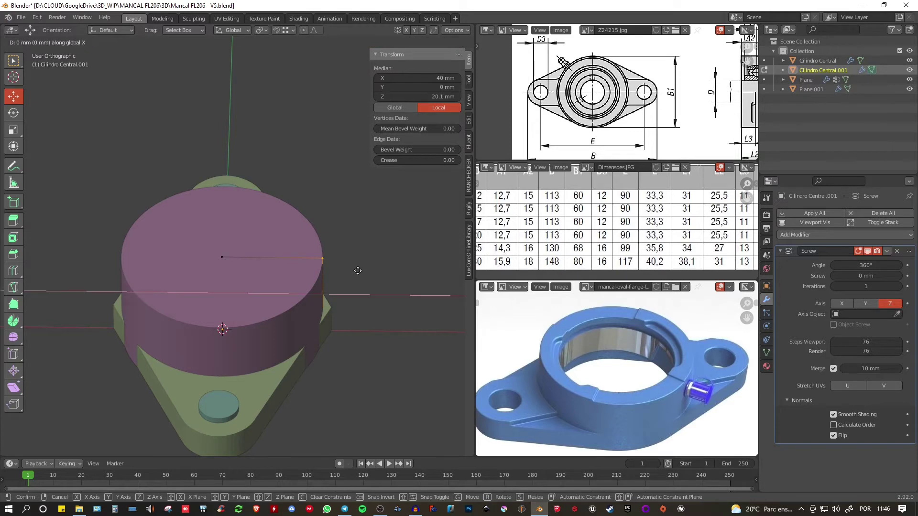
type("-20")
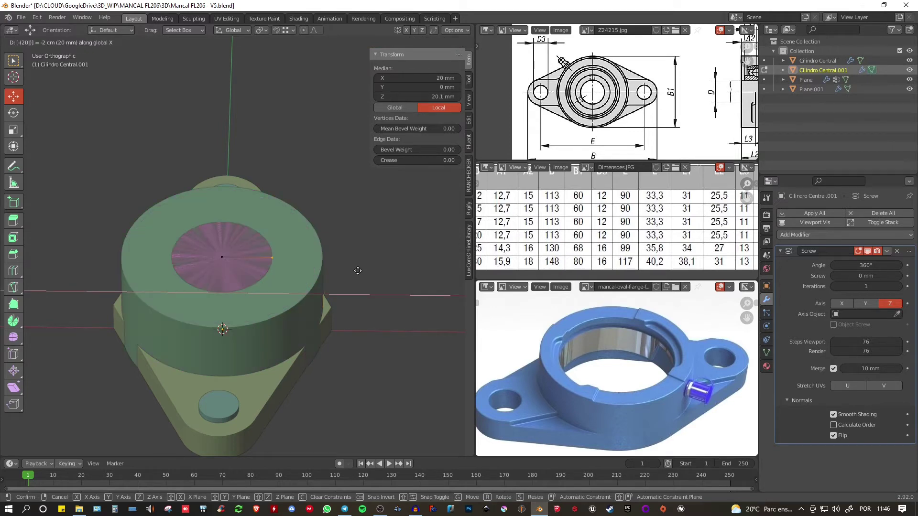
key("BackSpace")
key("BackSpace")
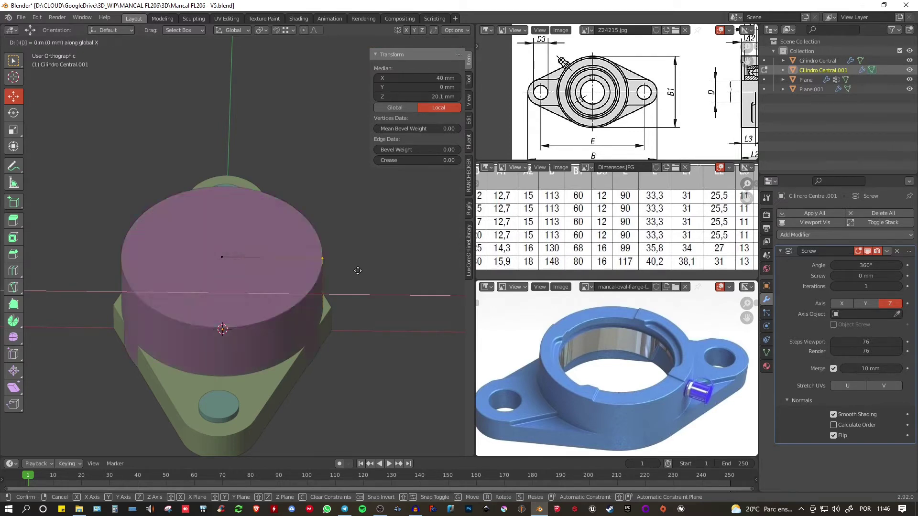
type("10")
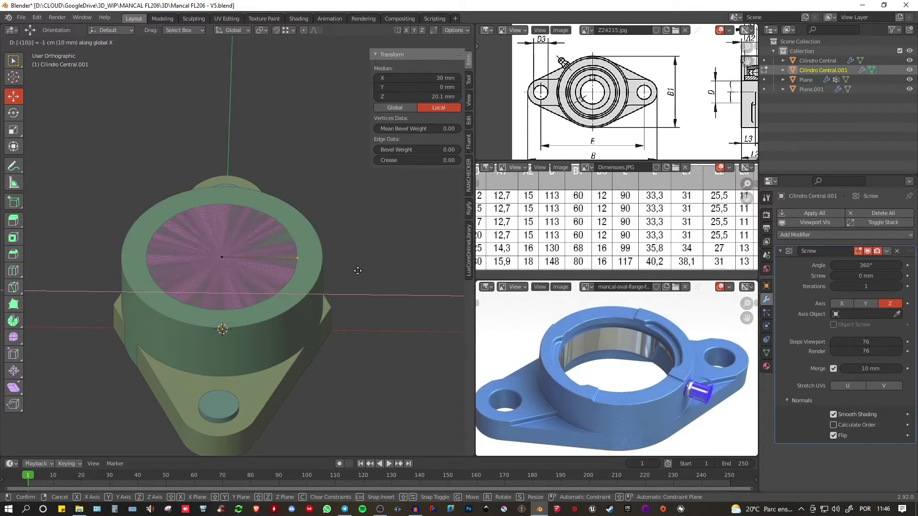
key("Return")
middle_click_drag(312, 270, 245, 233)
key("Tab")
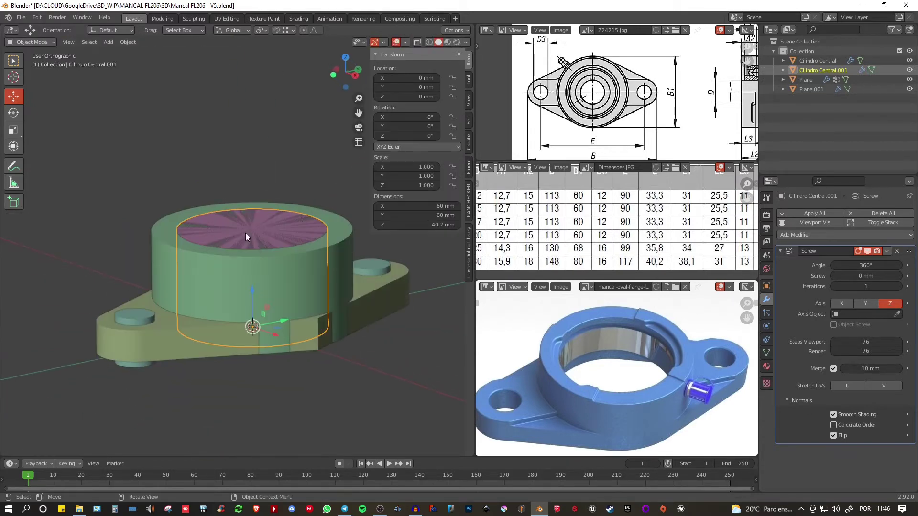
- Extend the 60 mm bore cylinder past the housing's top and bottom to about 47.6 mm total height, and save the file
key("Tab")
left_click(236, 232)
left_click(295, 245, "shift")
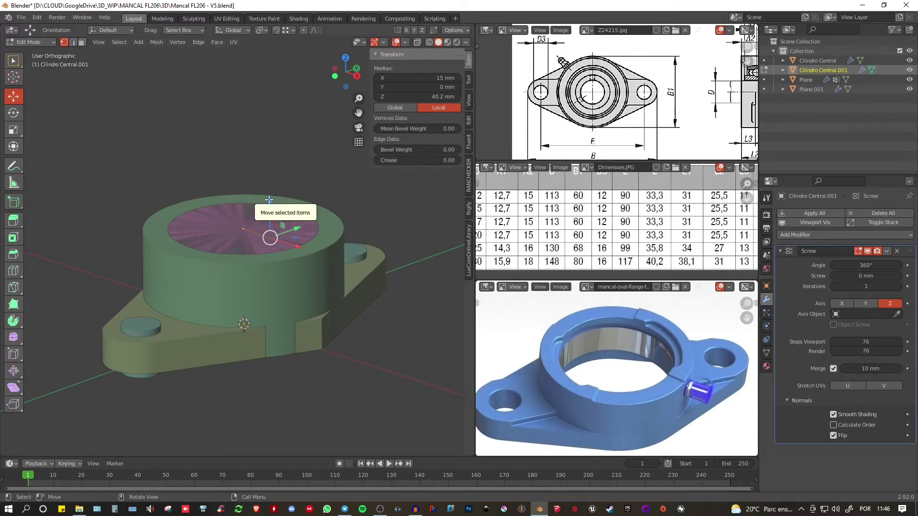
left_click_drag(269, 200, 270, 193)
middle_click_drag(309, 321, 271, 283)
left_click(300, 300)
left_click(237, 334, "shift")
key("Tab")
key("ctrl+s")
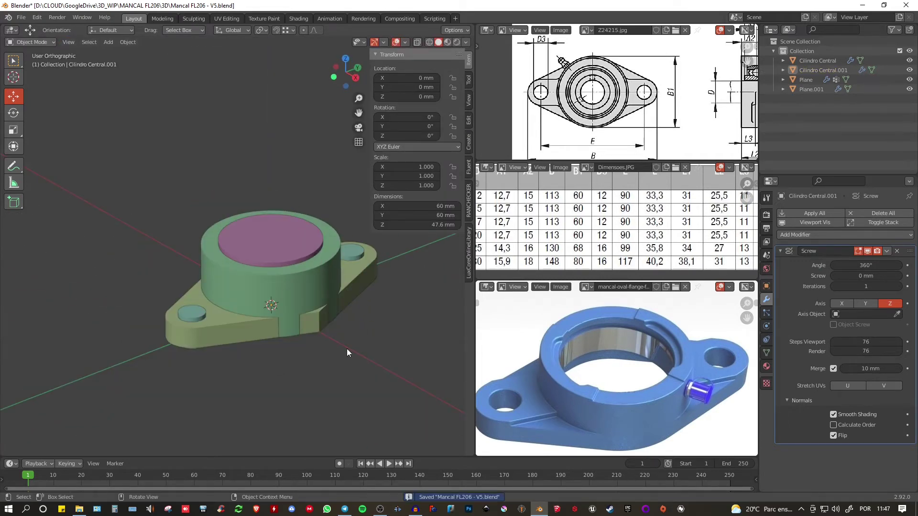
- Add a cube mesh and scale it down uniformly to about 70 mm per side
scroll(308, 320, "up", 3)
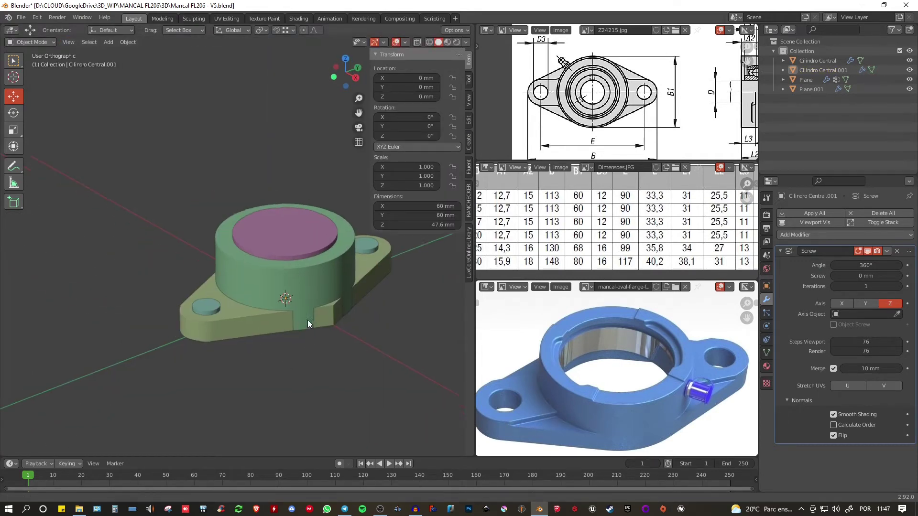
key("shift+a")
mouse_move(308, 308)
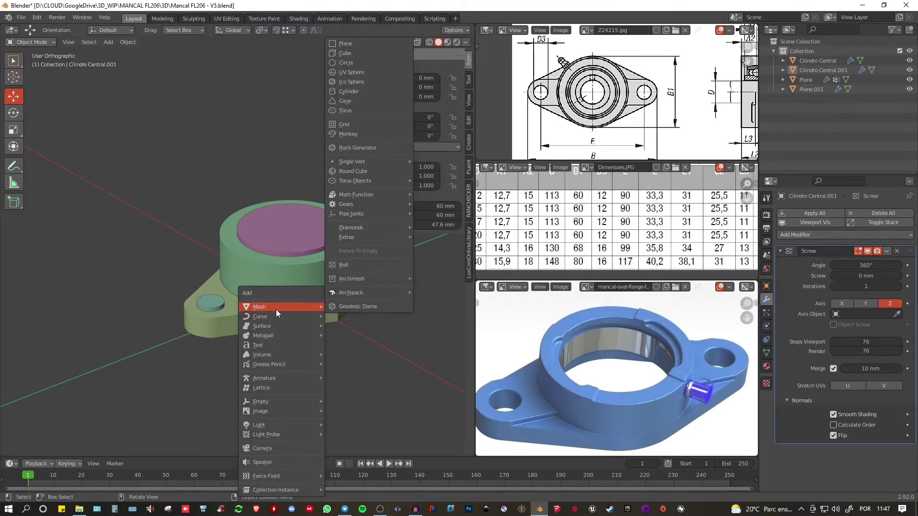
left_click(345, 53)
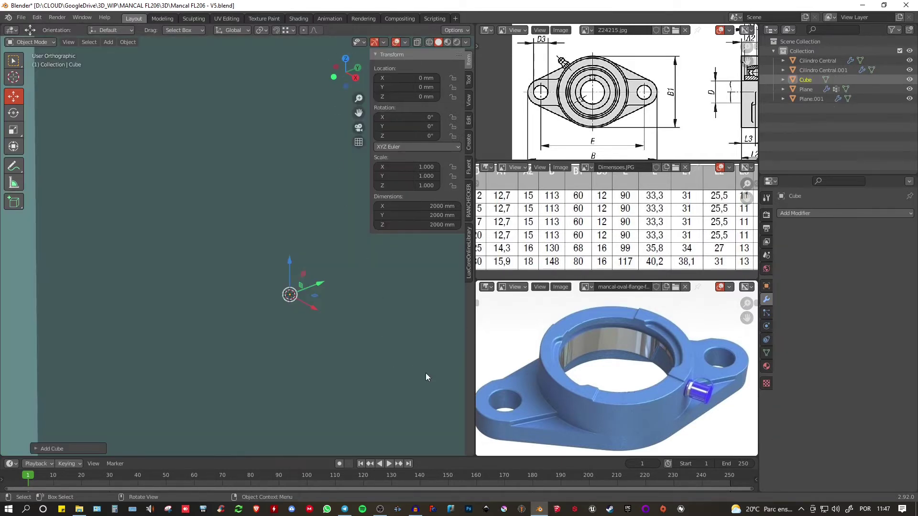
key("s")
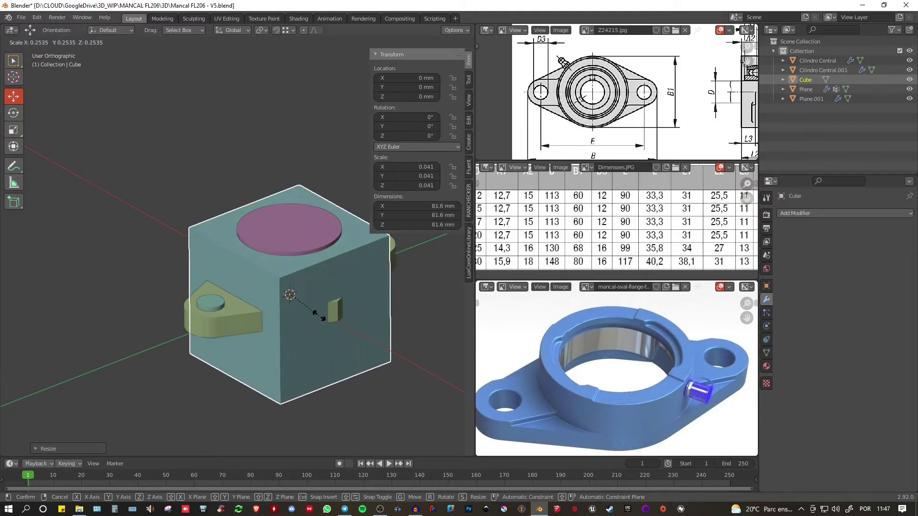
left_click(292, 298)
- Move the cube beside the flange's rounded end, to about X 47.8 mm and Y -45.4 mm
mouse_move(329, 285)
middle_mouse_down()
mouse_move(324, 305)
mouse_move(319, 277)
middle_mouse_up()
left_click_drag(318, 277, 311, 388)
key("KP_7")
scroll(343, 276, "up", 4)
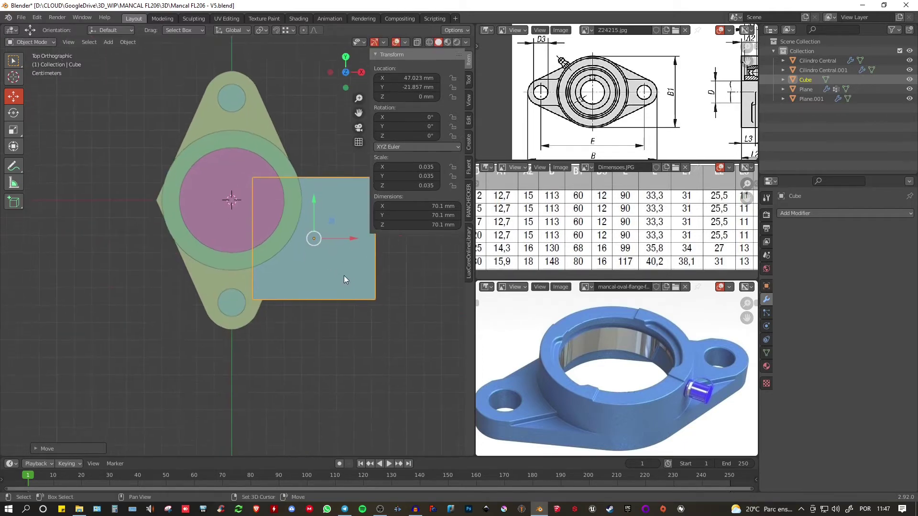
left_click_drag(328, 209, 328, 268)
middle_click_drag(328, 268, 249, 257)
scroll(251, 262, "up", 4)
key("g")
key("x")
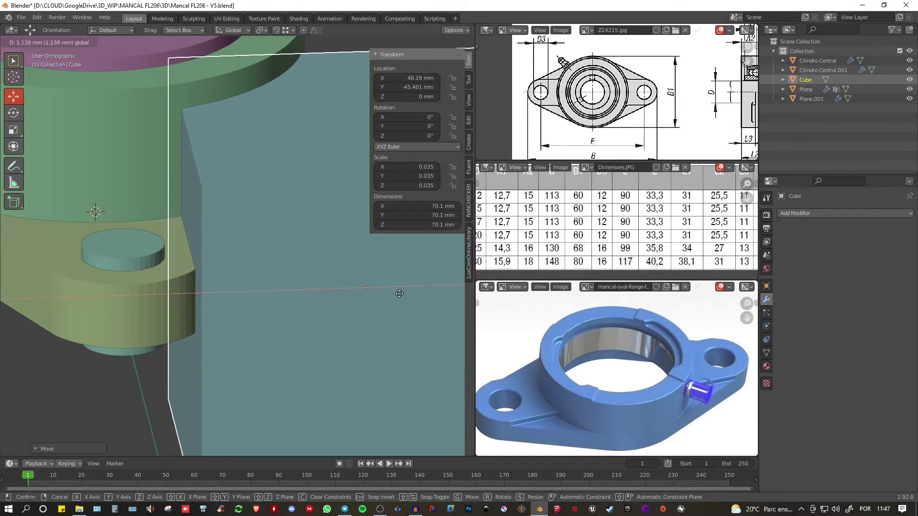
left_click(348, 287)
middle_click_drag(348, 283, 359, 300, "shift")
scroll(259, 333, "up", 5)
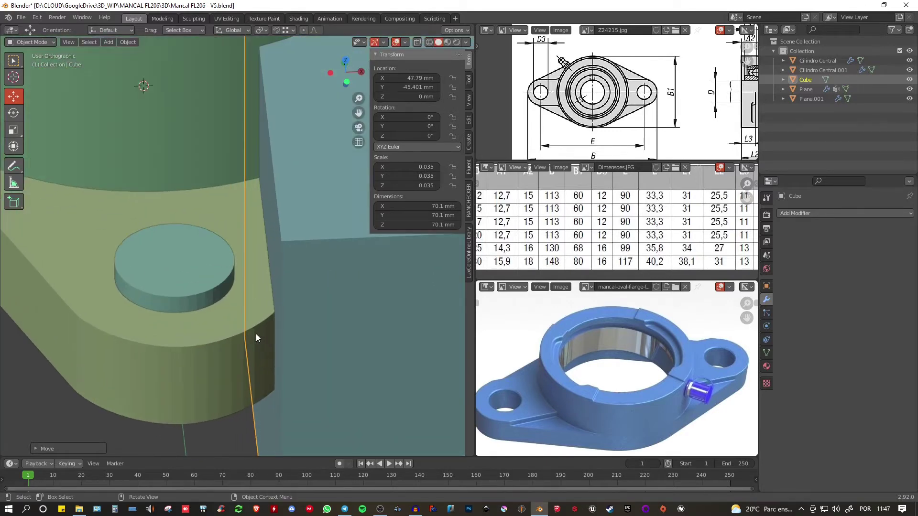
middle_click_drag(294, 316, 270, 295, "shift")
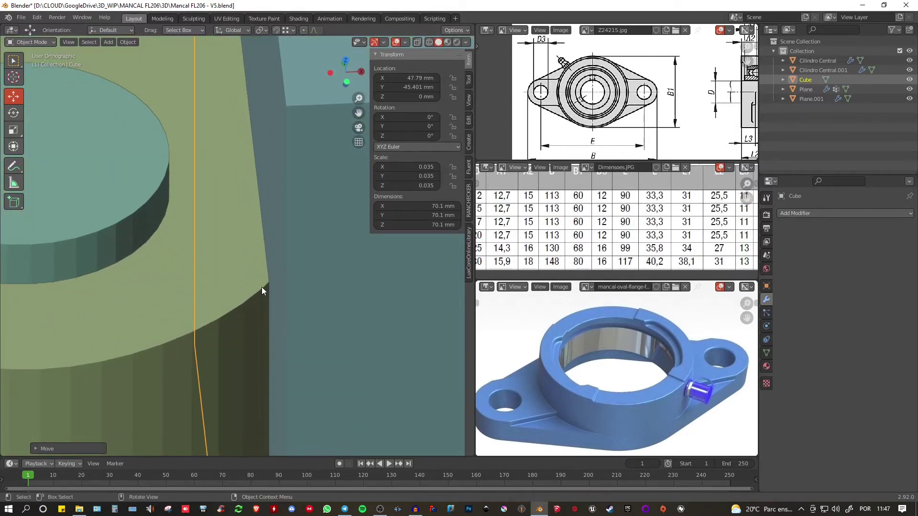
middle_click_drag(265, 291, 247, 346, "shift")
scroll(264, 309, "down", 6)
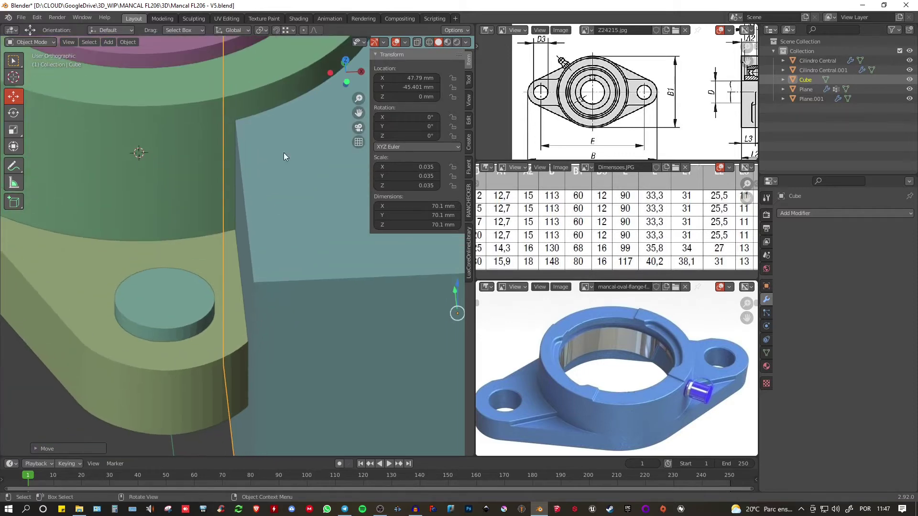
- Enable the wireframe overlay to show the mesh edges of all objects
left_click(406, 42)
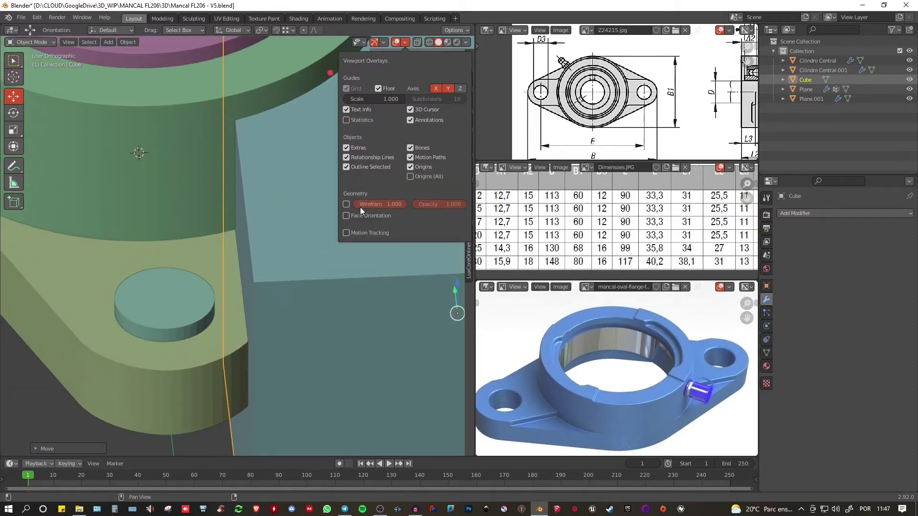
left_click(346, 204)
scroll(171, 222, "down", 4)
middle_click_drag(210, 243, 185, 257)
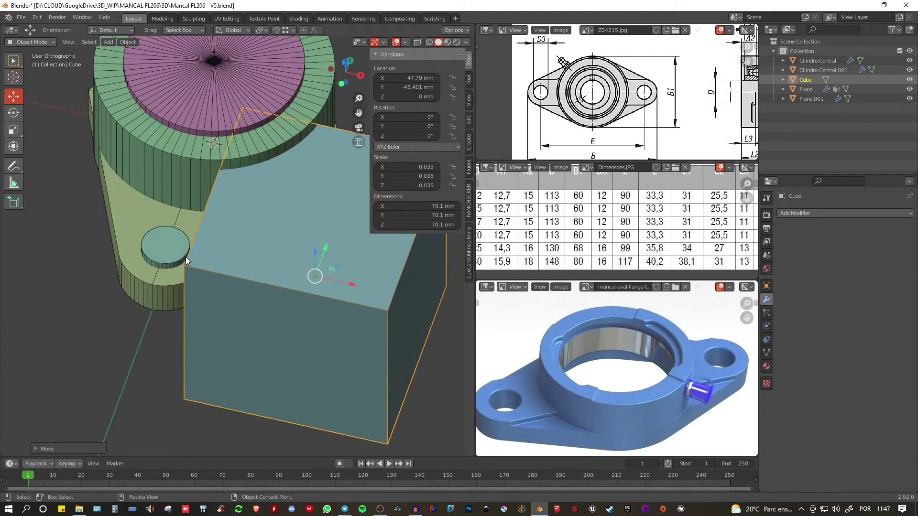
scroll(186, 257, "down", 3)
middle_click_drag(233, 230, 296, 268, "shift")
scroll(234, 245, "up", 3)
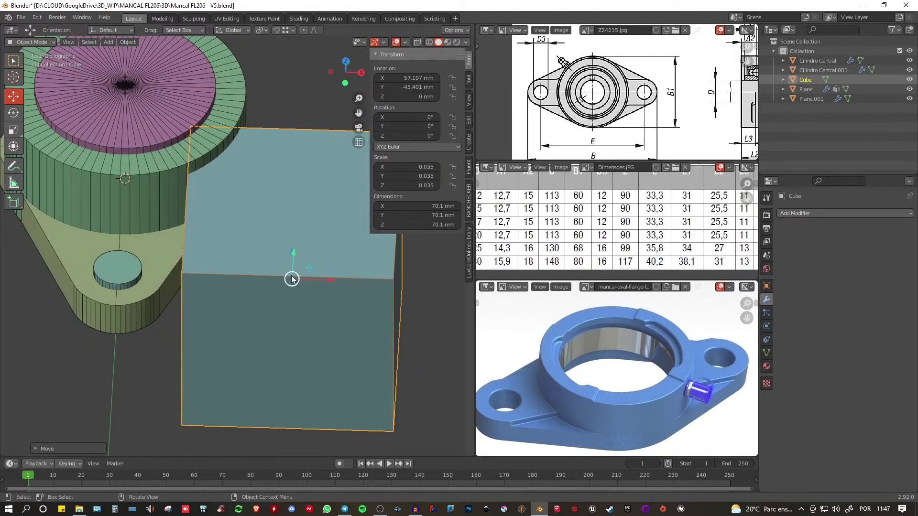
- Adjust the cube's position along X to about 47.5 mm, aligning its inner face with the side of the flange's rounded end
key("g")
left_click_drag(299, 284, 286, 285)
middle_click_drag(286, 285, 305, 281)
scroll(217, 299, "up", 5)
middle_click_drag(205, 300, 126, 279, "shift")
scroll(147, 272, "down", 2)
left_click_drag(319, 232, 136, 270)
- Stretch the cube along Y by moving its end face about 91 mm past the opposite flange end, making it about 161 mm long
middle_click_drag(136, 270, 185, 297)
key("Tab")
key("3")
left_click(148, 274)
left_click_drag(176, 300, 354, 349)
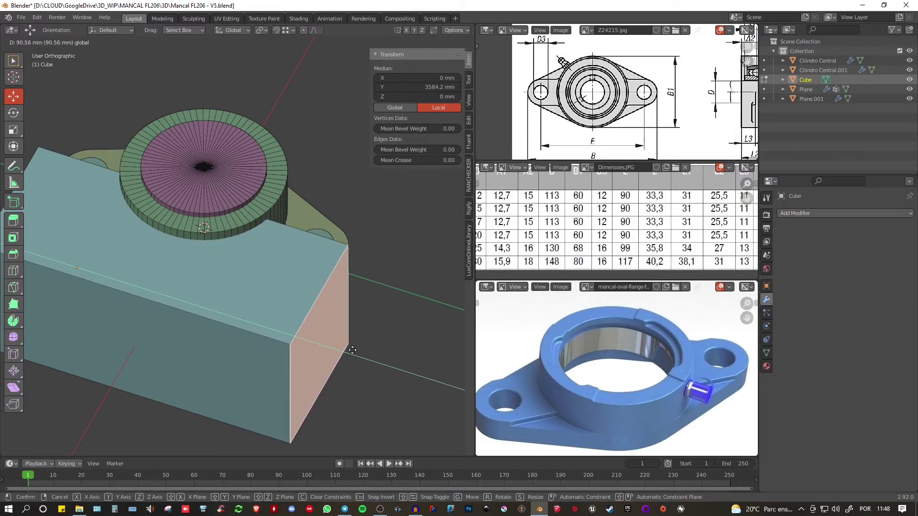
key("Tab")
- Add a Mirror modifier to the side block on the X axis with Cilindro Central as the mirror object
middle_click_drag(354, 349, 96, 279)
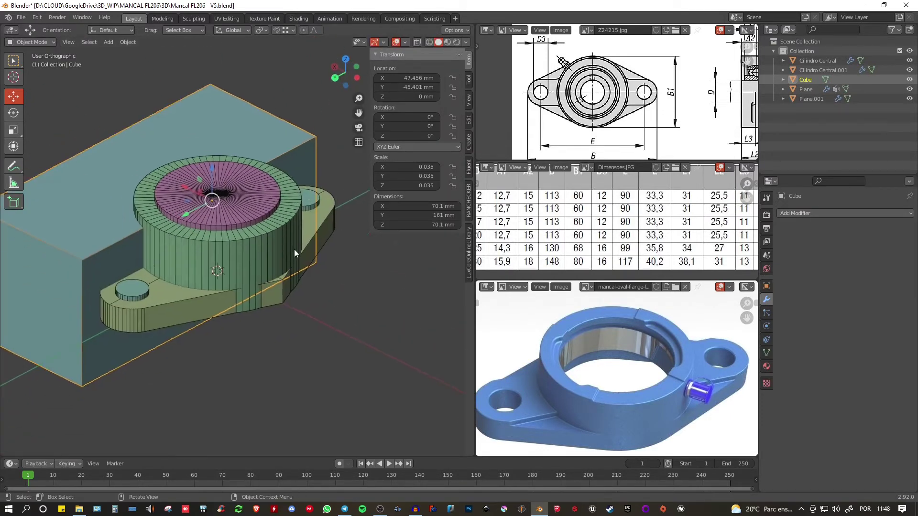
middle_click_drag(295, 250, 312, 266)
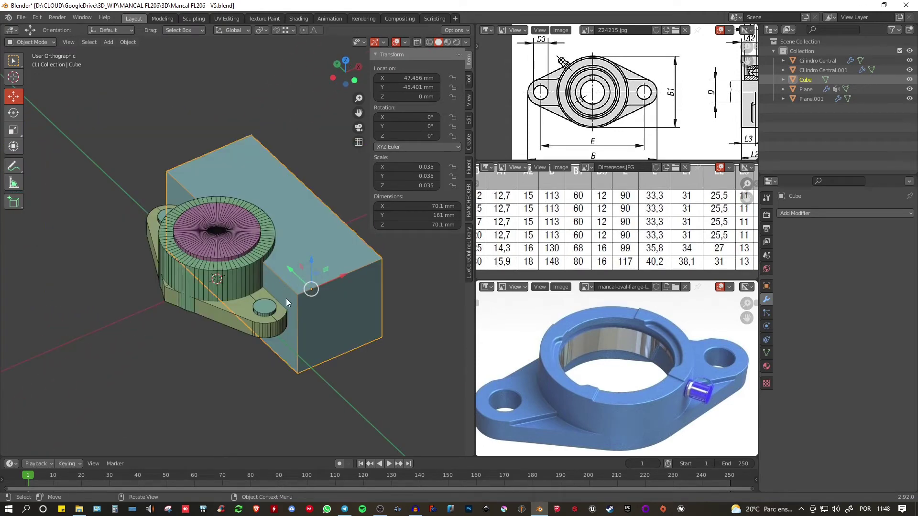
left_click(794, 213)
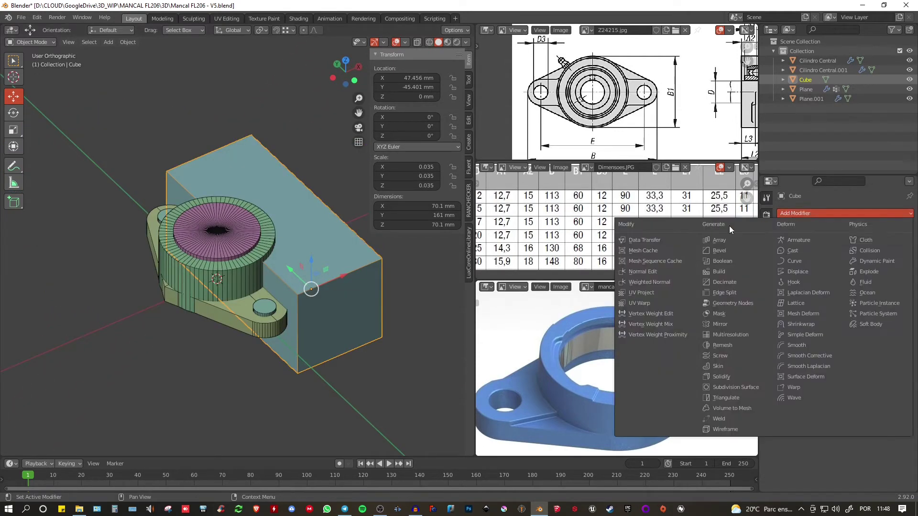
left_click(725, 324)
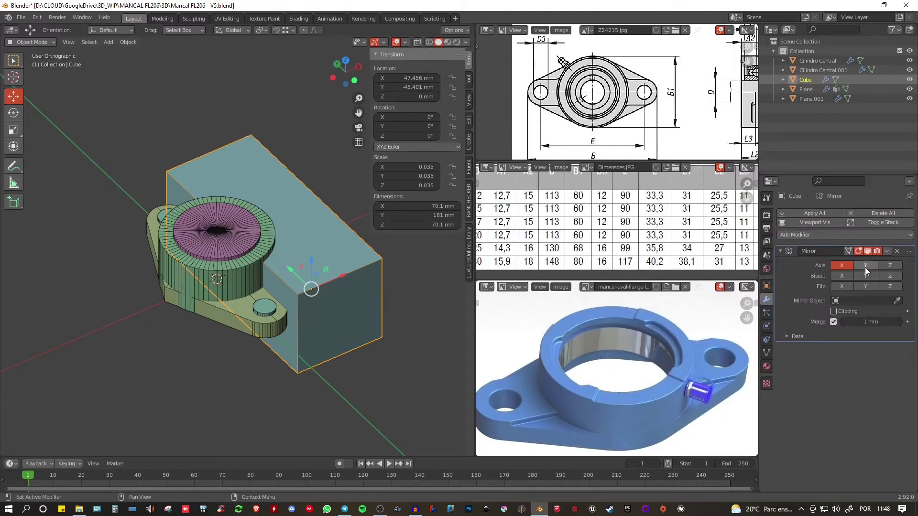
left_click(897, 300)
left_click(228, 265)
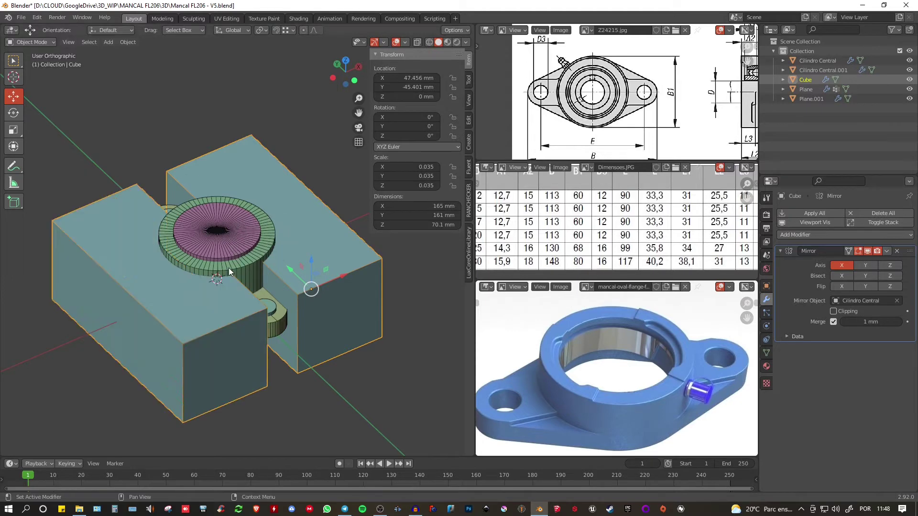
- Raise the side block's bottom face along Z to about 263 mm in local coordinates
middle_click_drag(343, 330, 270, 229)
key("Tab")
left_click(195, 331)
middle_click_drag(308, 286, 290, 330)
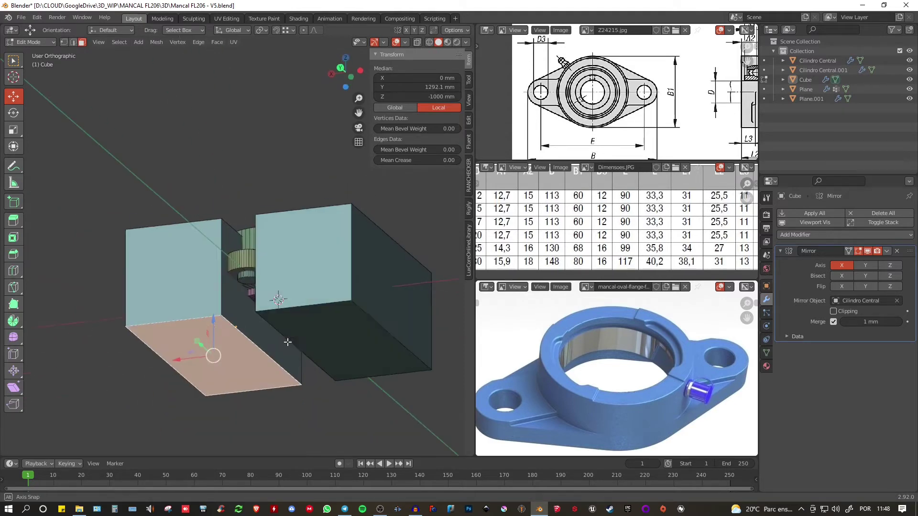
left_click_drag(213, 321, 219, 260)
- Raise the side block's bottom face along Z to about 371 mm in local coordinates, near the flange's top surface
middle_click_drag(220, 262, 279, 233)
scroll(237, 288, "up", 5)
middle_click_drag(297, 262, 276, 263)
scroll(276, 263, "up", 2)
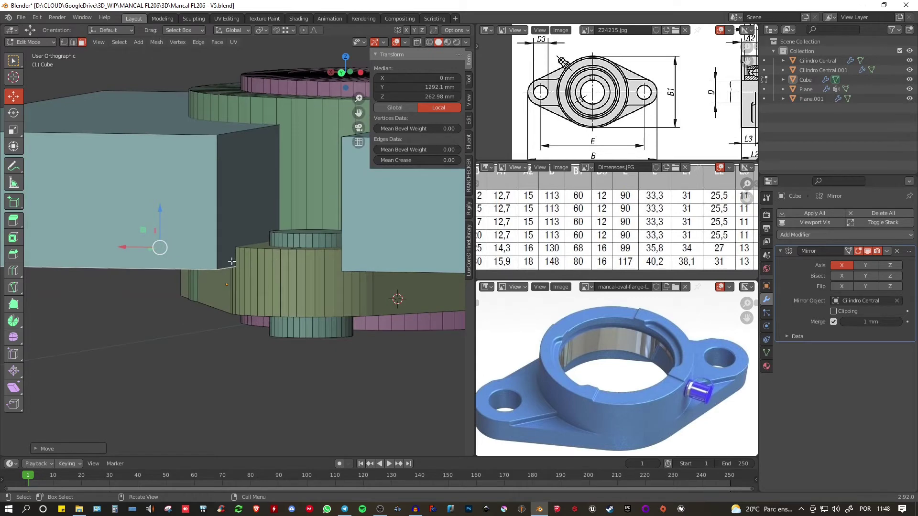
left_click_drag(160, 212, 229, 246)
scroll(289, 223, "up", 1)
mouse_move(289, 223)
middle_mouse_down()
mouse_move(309, 208)
mouse_move(293, 216)
middle_mouse_up()
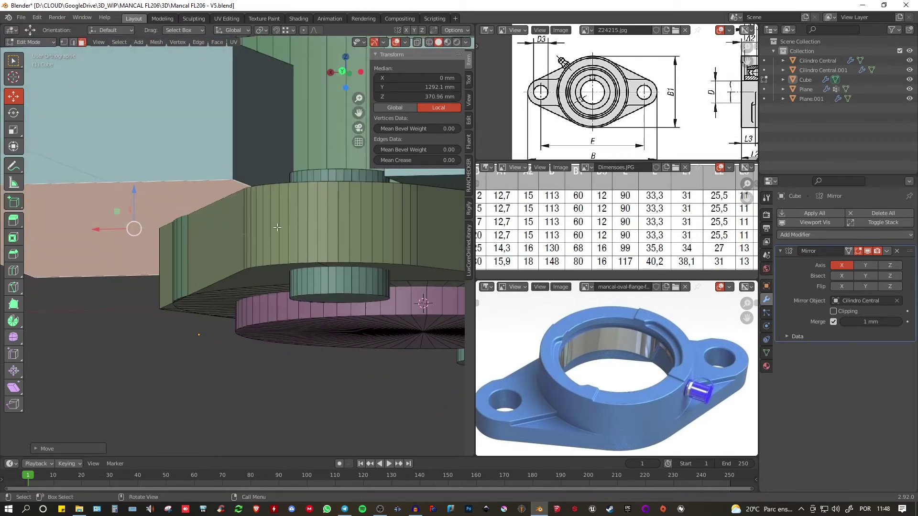
- Lower the side block's bottom face by 3 mm along global Z, and save the file
scroll(271, 224, "down", 1)
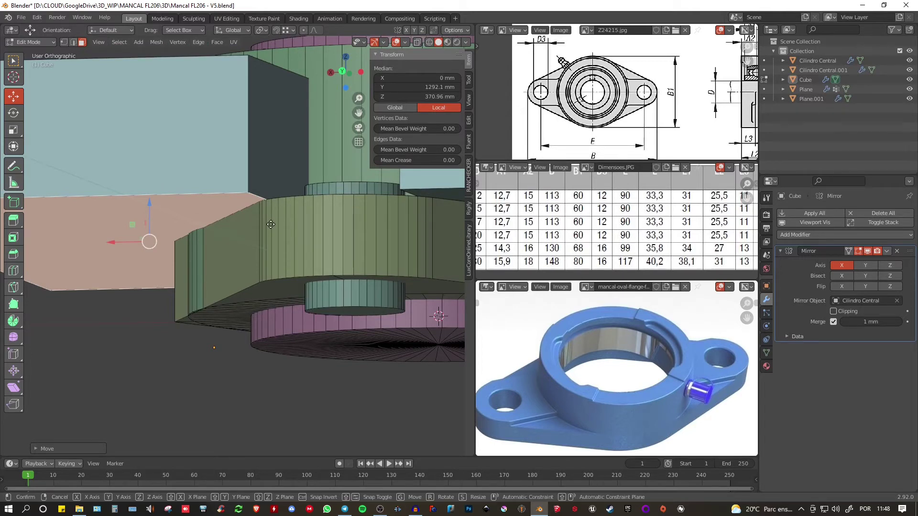
key("g")
key("z")
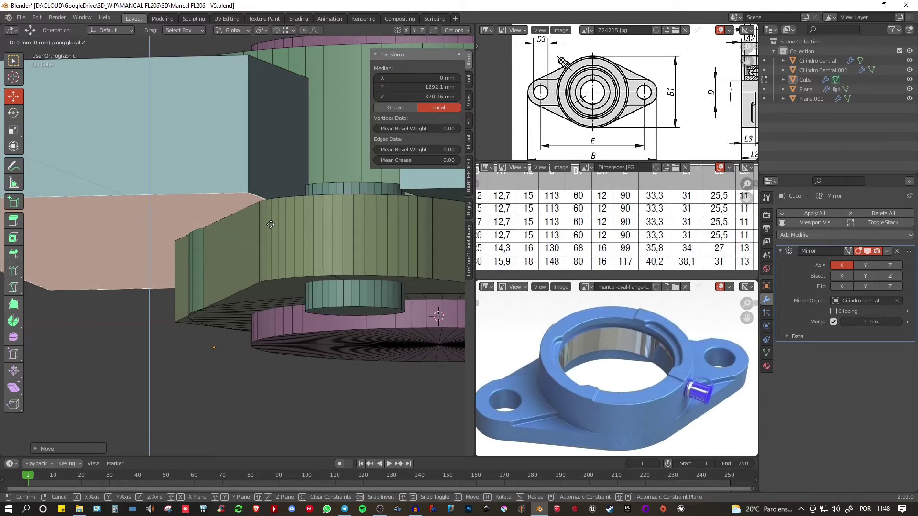
type("-5")
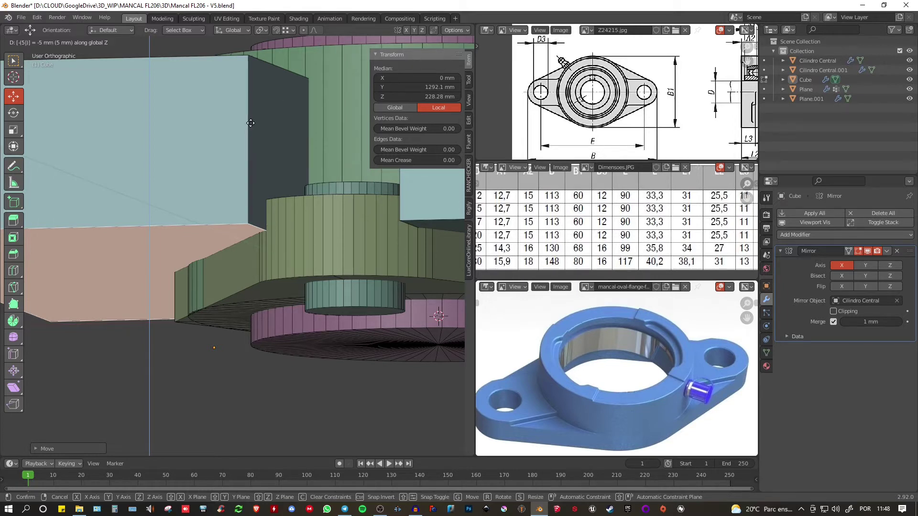
key("BackSpace")
type("3")
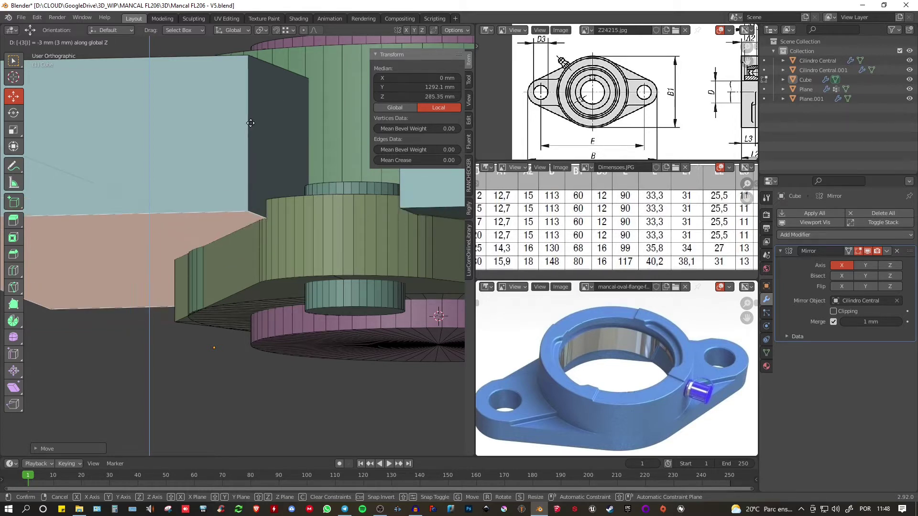
key("Return")
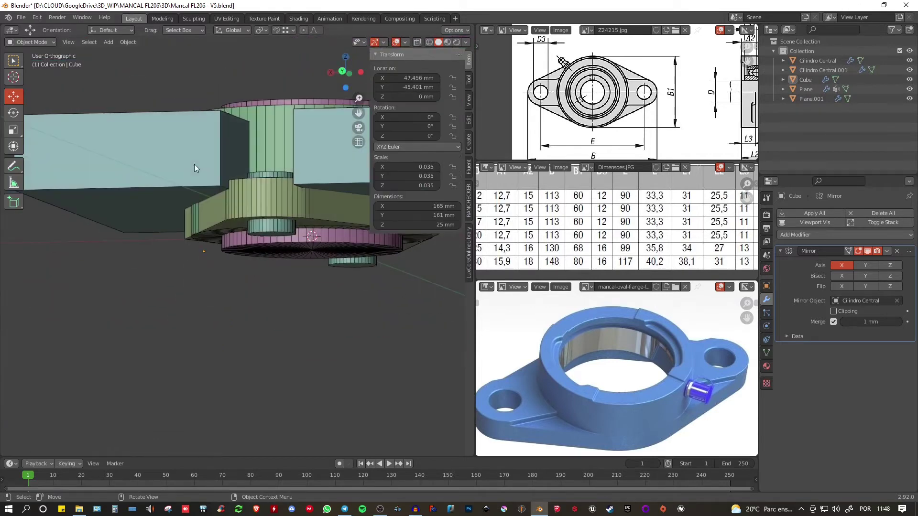
key("ctrl+s")
- Rename the mirrored bolt-hole cylinders object as Cutter Furos Asa
middle_click_drag(194, 165, 233, 198)
scroll(216, 213, "up", 3)
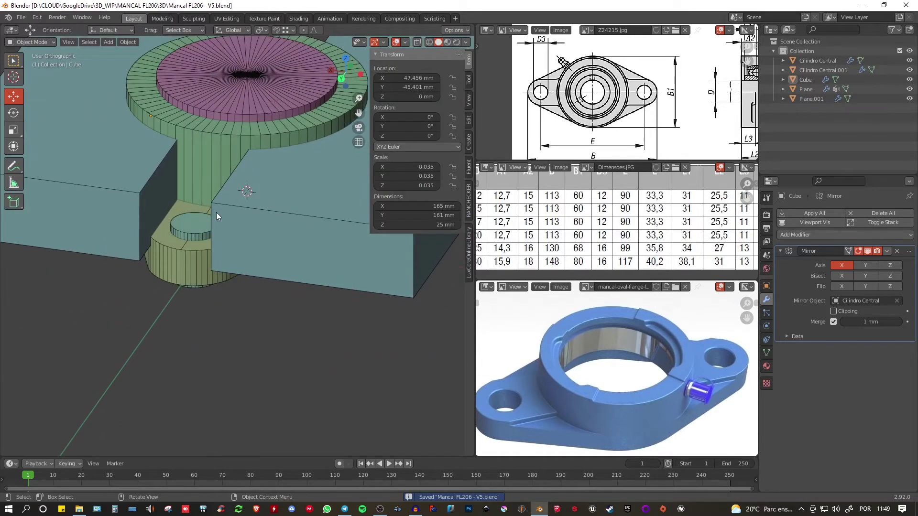
left_click(186, 223)
middle_click_drag(163, 219, 169, 240, "shift")
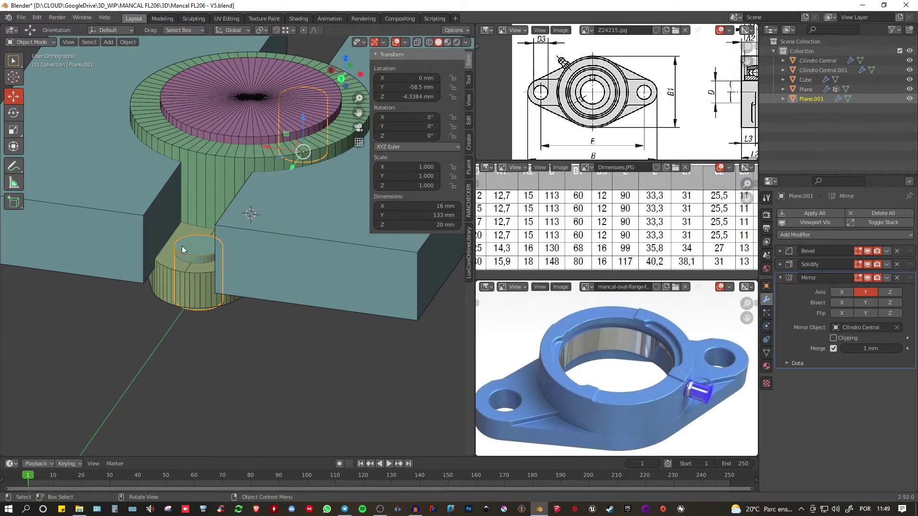
middle_click_drag(182, 250, 188, 274)
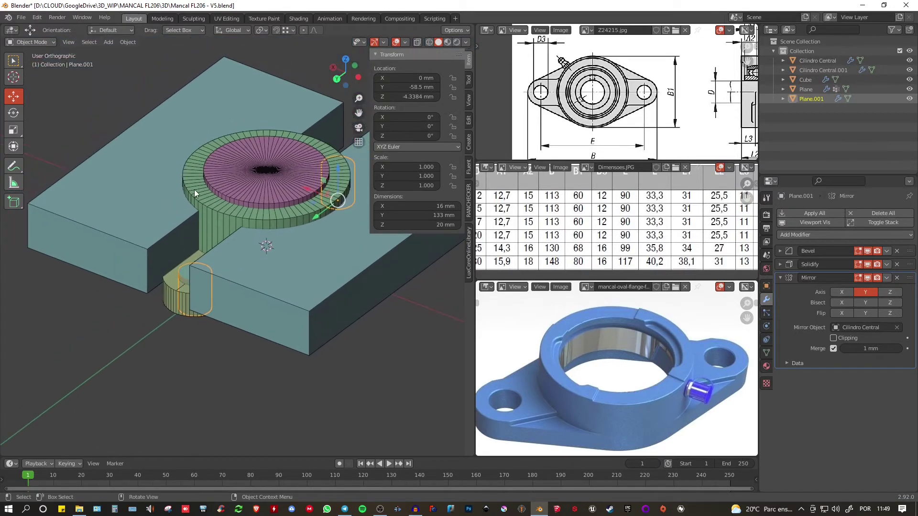
middle_click_drag(202, 212, 239, 187)
key("F2")
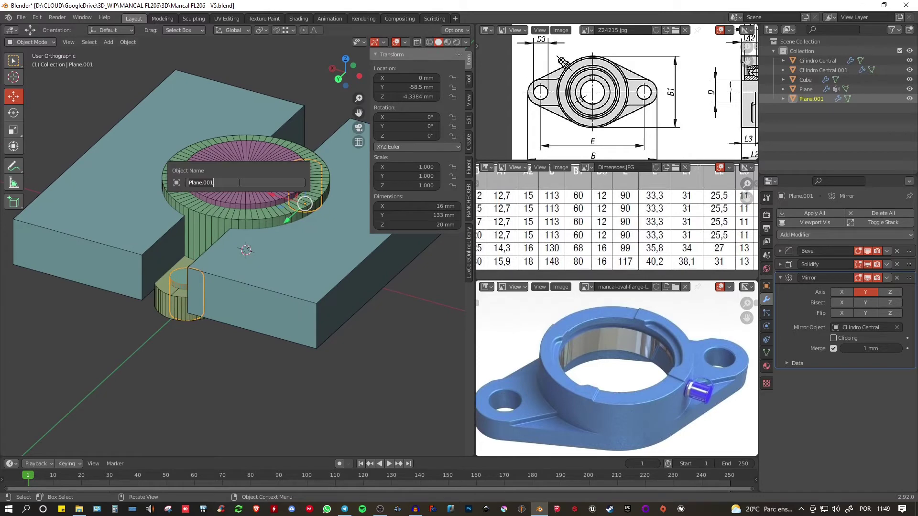
type("c")
type("utter")
type(" B")
type(" F")
type("uros")
type(" Asa")
key("Return")
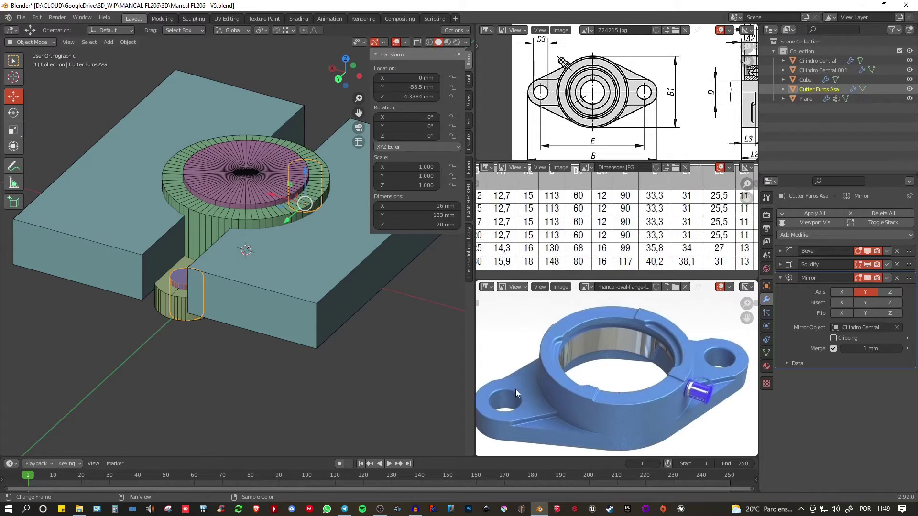
- Rename the oval flange object as Asa
mouse_move(258, 196)
middle_mouse_down()
mouse_move(240, 184)
mouse_move(159, 204)
mouse_move(254, 189)
middle_mouse_up()
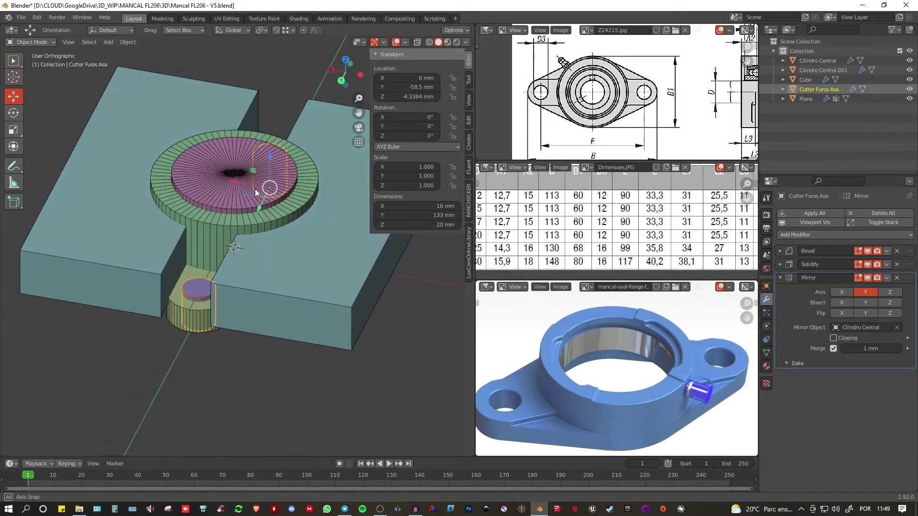
left_click(174, 312)
key("F2")
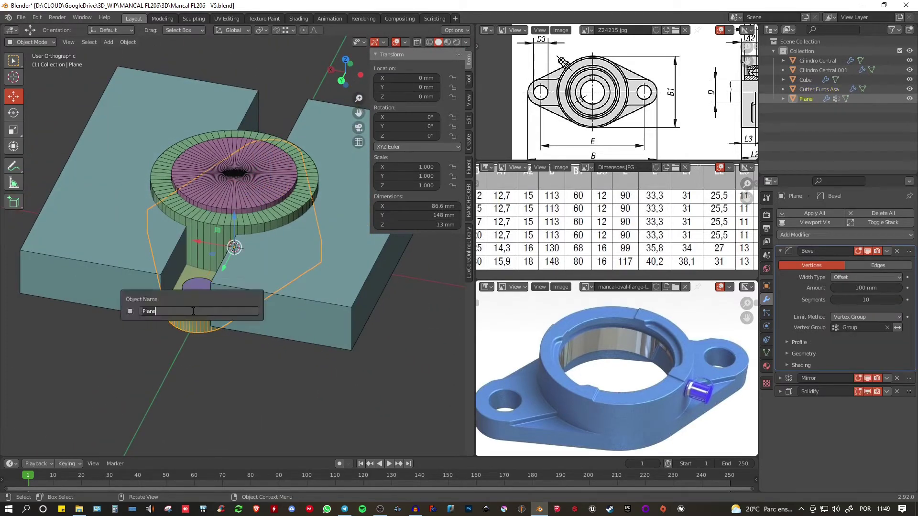
type("Asa")
key("Return")
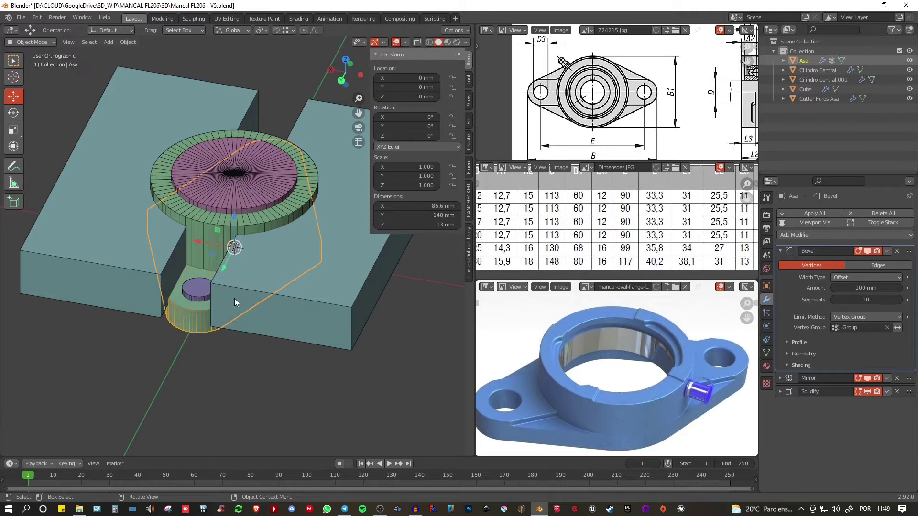
- Rename the mirrored side blocks object as Cutter Rebaixo Asa
left_click(327, 304)
middle_click_drag(327, 303, 302, 277, "shift")
key("F2")
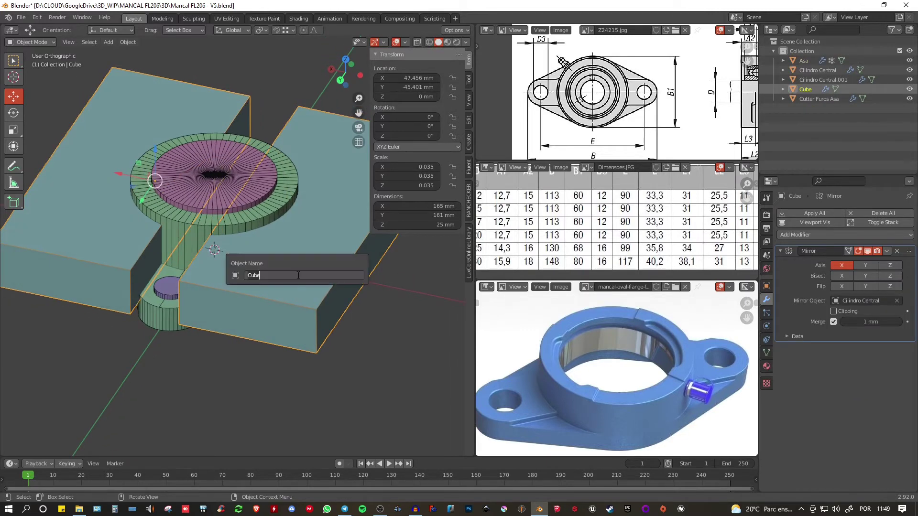
type("Cutter Rebaixo Asa")
key("Return")
- Rename the 60 mm bore cylinder inside the central cylinder as Cutter Furo Central
left_click(173, 195)
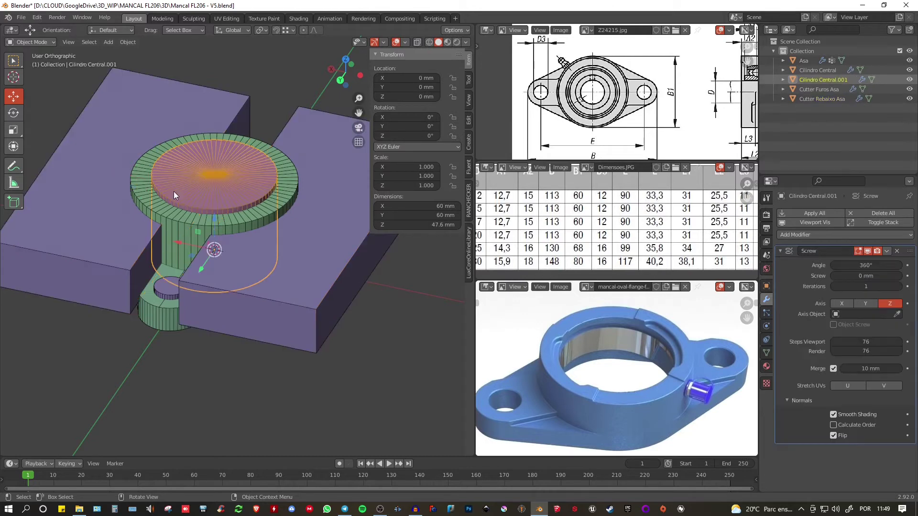
key("F2")
type("Cu")
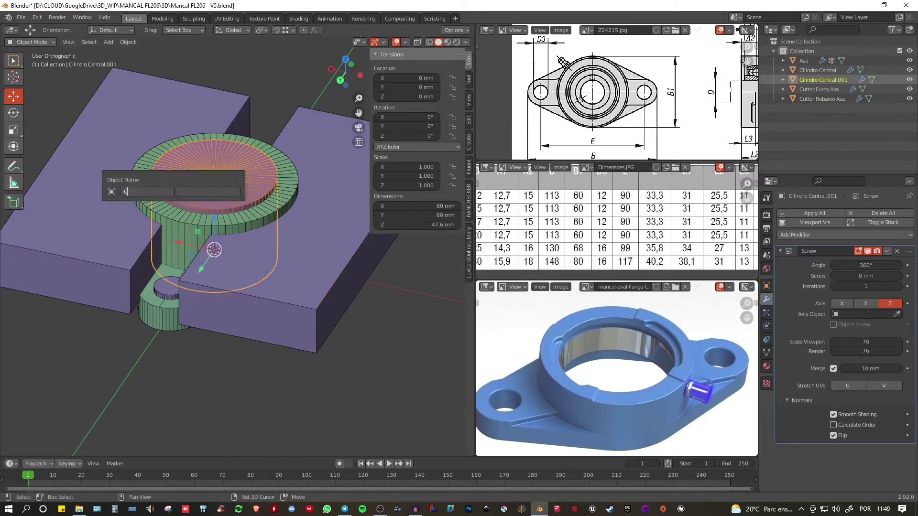
type("tter Furo Central")
key("Return")
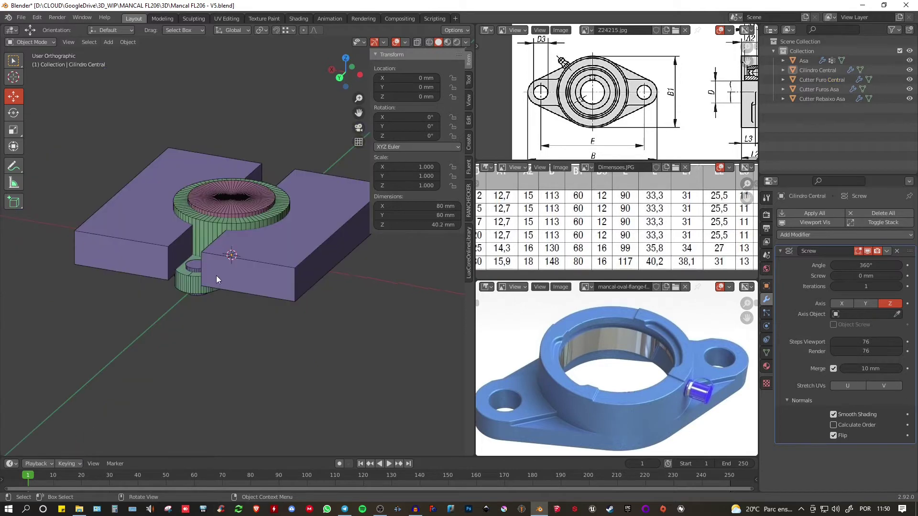
- Select Cutter Furos Asa together with the Asa flange, keeping Asa as the active object
scroll(216, 275, "up", 2)
middle_click_drag(216, 275, 194, 257, "shift")
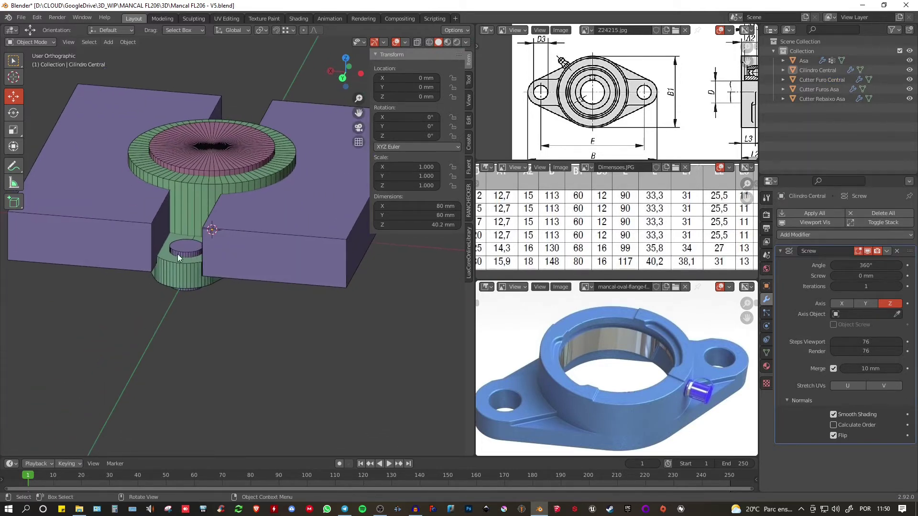
left_click(179, 247)
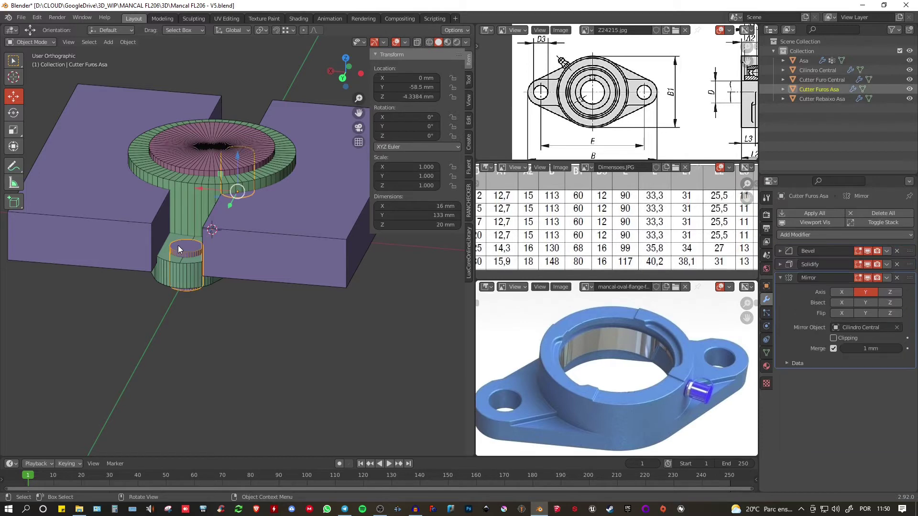
middle_click_drag(181, 254, 195, 280)
scroll(195, 280, "up", 3)
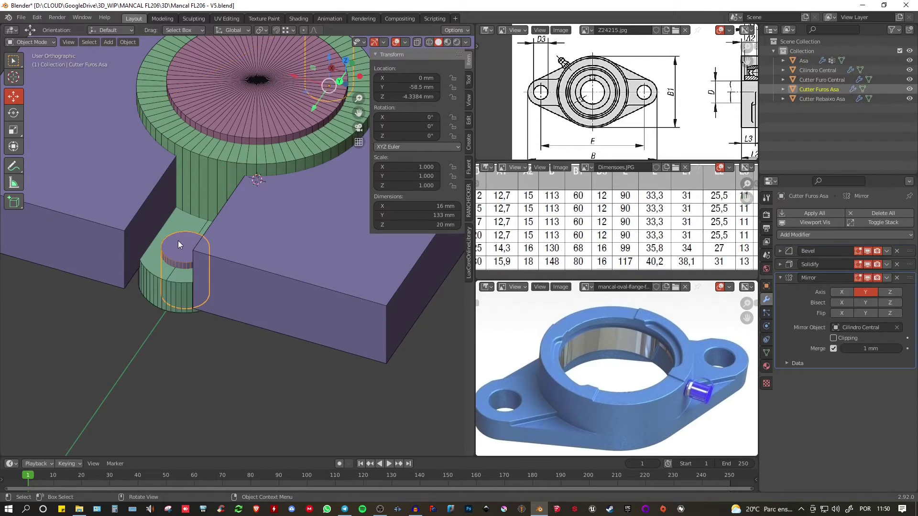
left_click(144, 265)
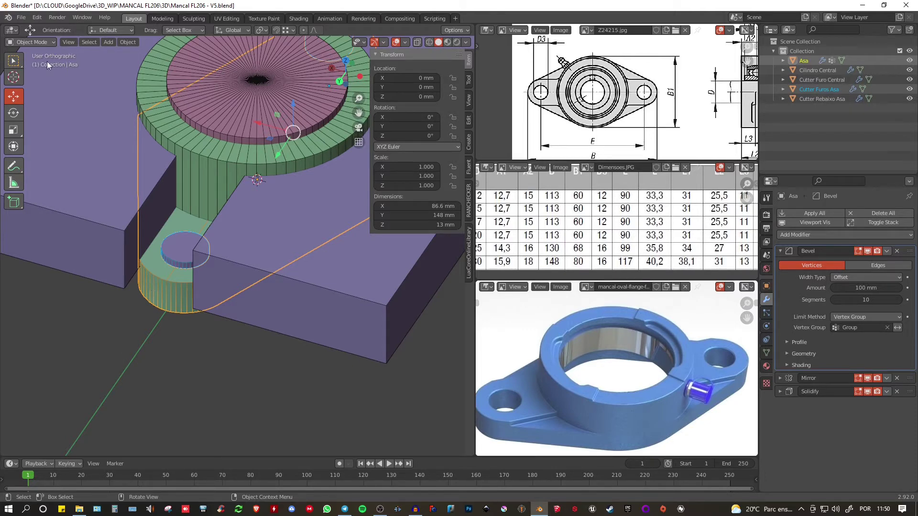
- Check the Bool Tool add-on in the preferences by searching all add-on categories for "bool"
left_click(39, 17)
left_click(51, 156)
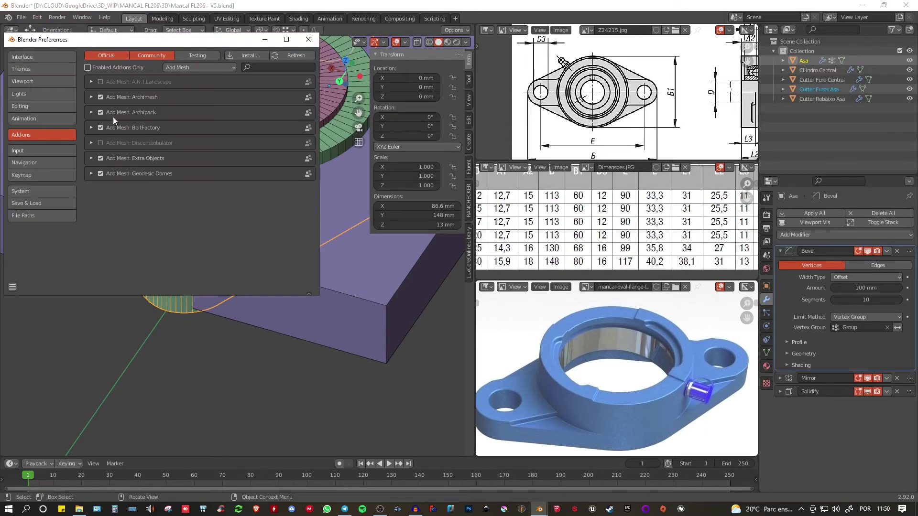
left_click(191, 70)
left_click(119, 78)
left_click(263, 68)
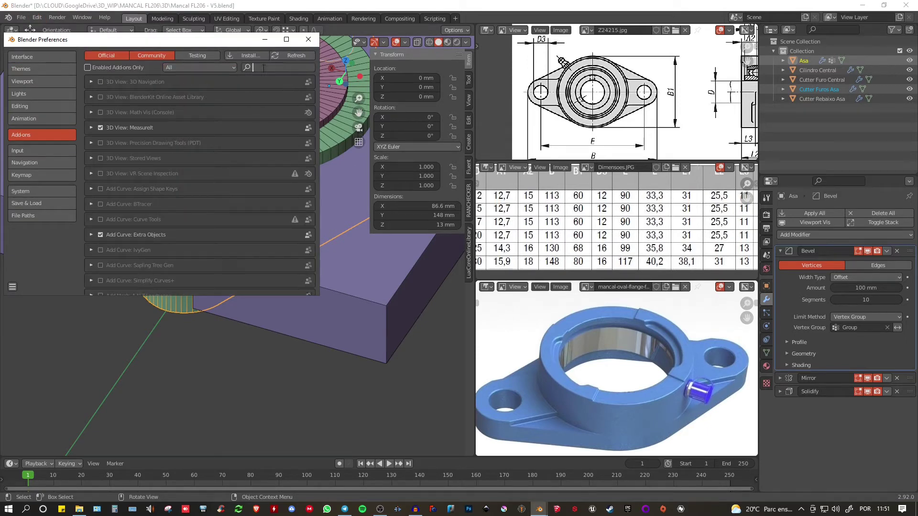
type("bool")
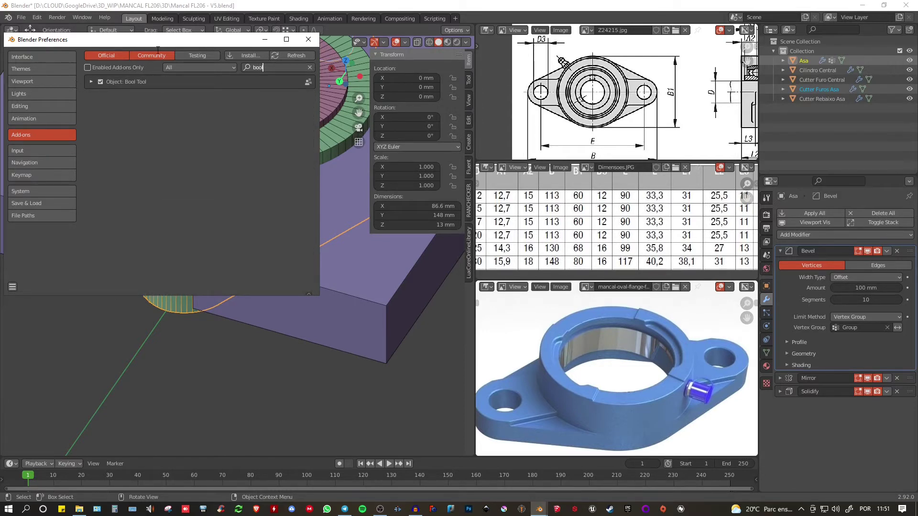
left_click(312, 41)
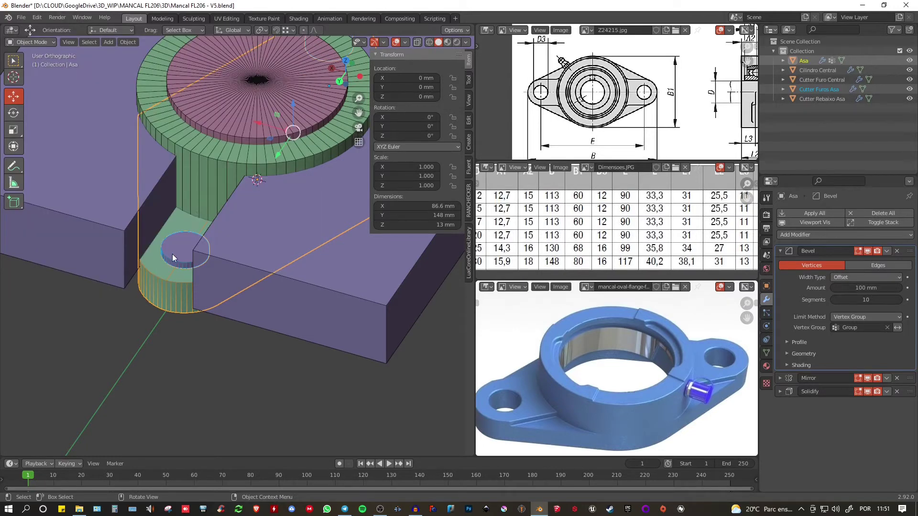
- Cut the bolt holes out of the Asa flange with a Bool Tool difference, using Cutter Furos Asa as the cutter
left_click(174, 240)
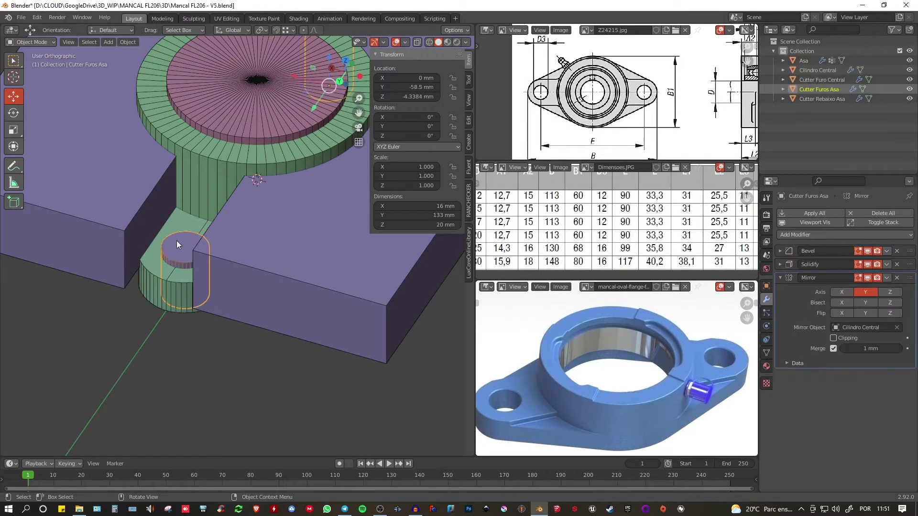
left_click(148, 259, "shift")
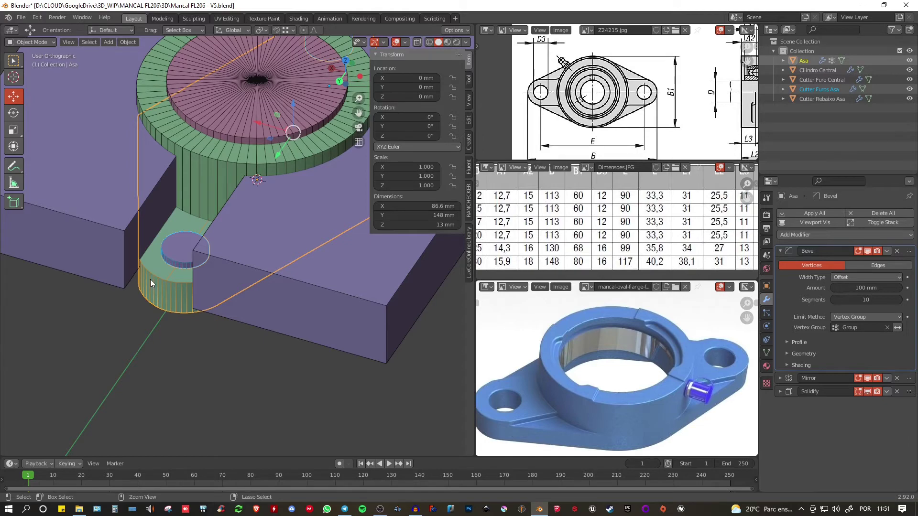
key("ctrl+minus")
middle_click_drag(201, 291, 242, 292)
scroll(180, 246, "up", 3)
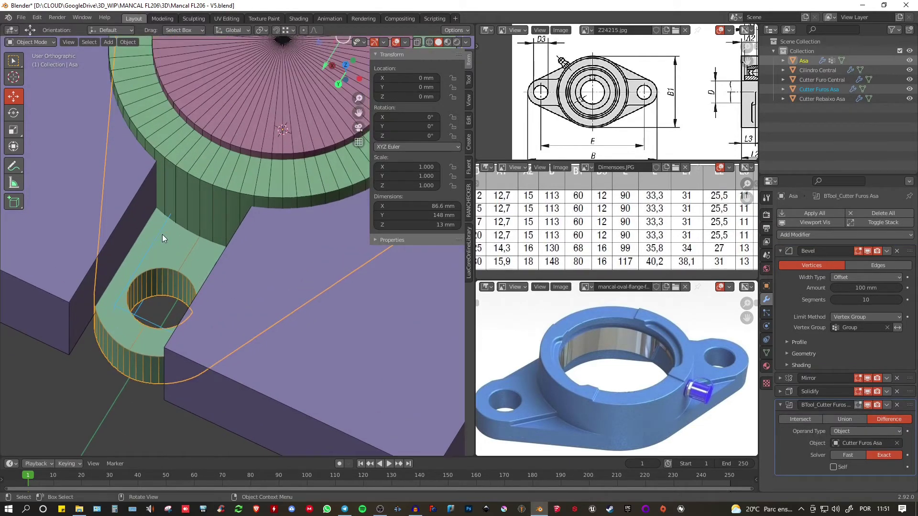
- Move Cutter Furos Asa into a new collection named Booleans, and collapse that collection in the outliner
left_click(162, 235)
scroll(151, 243, "down", 4)
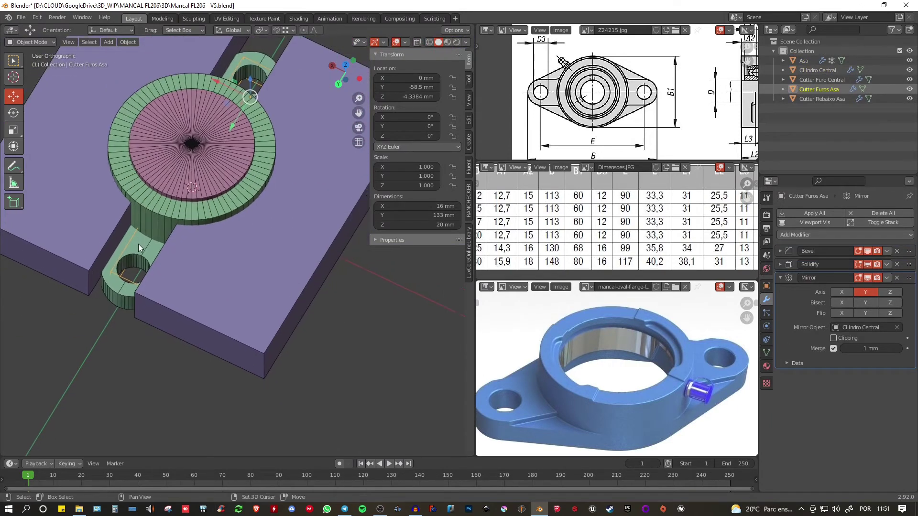
left_click(139, 244)
key("m")
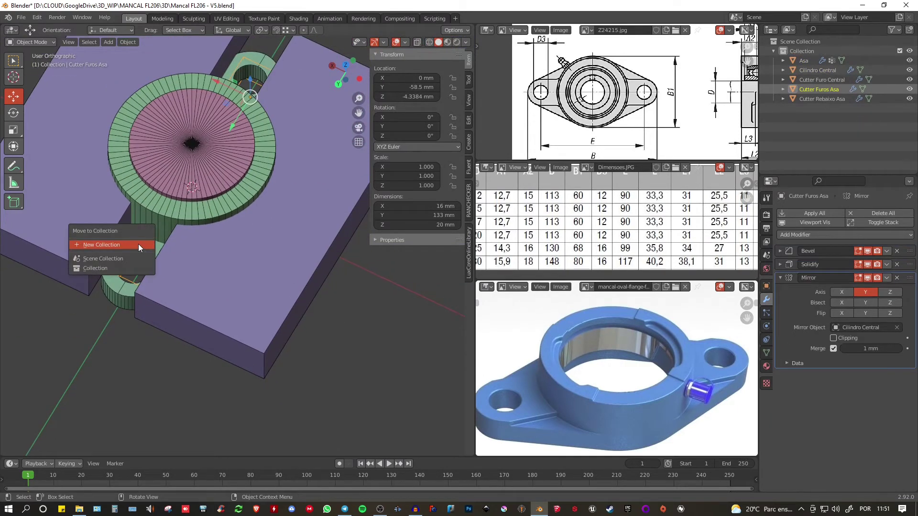
left_click(101, 247)
type("Bool")
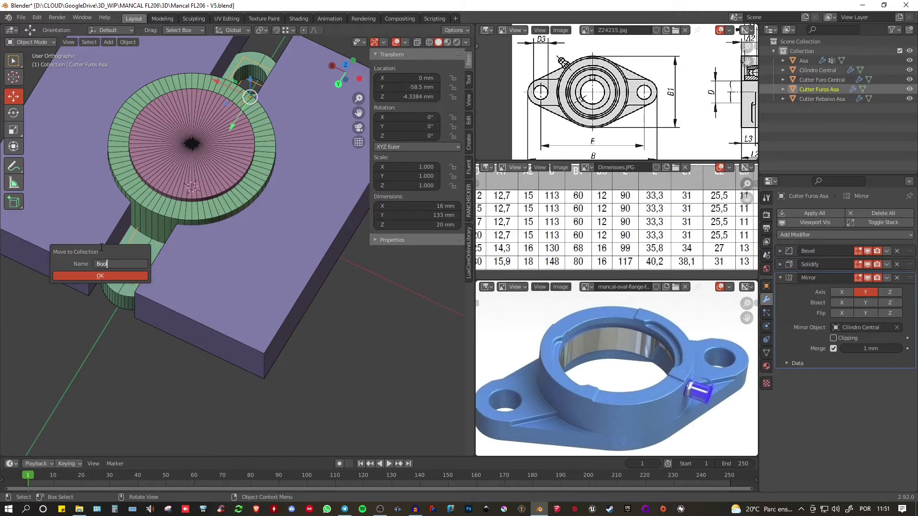
type("eans")
key("Return")
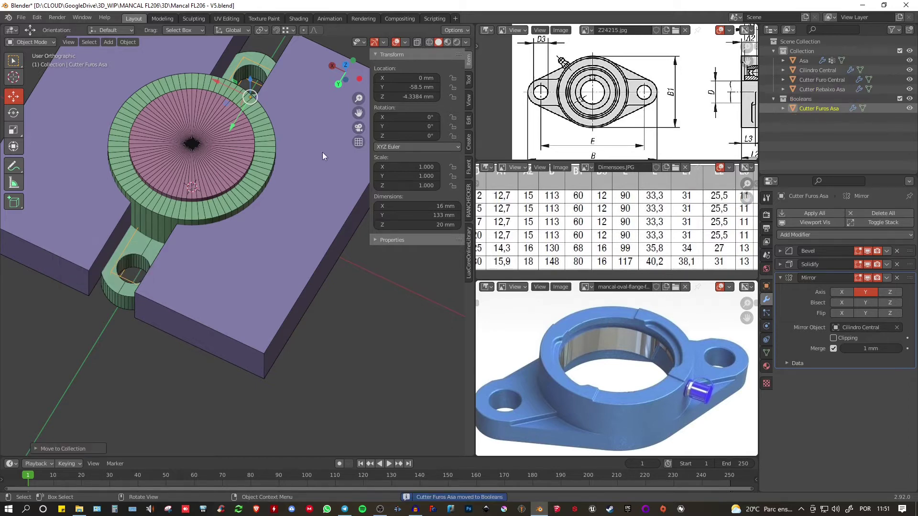
left_click(774, 99)
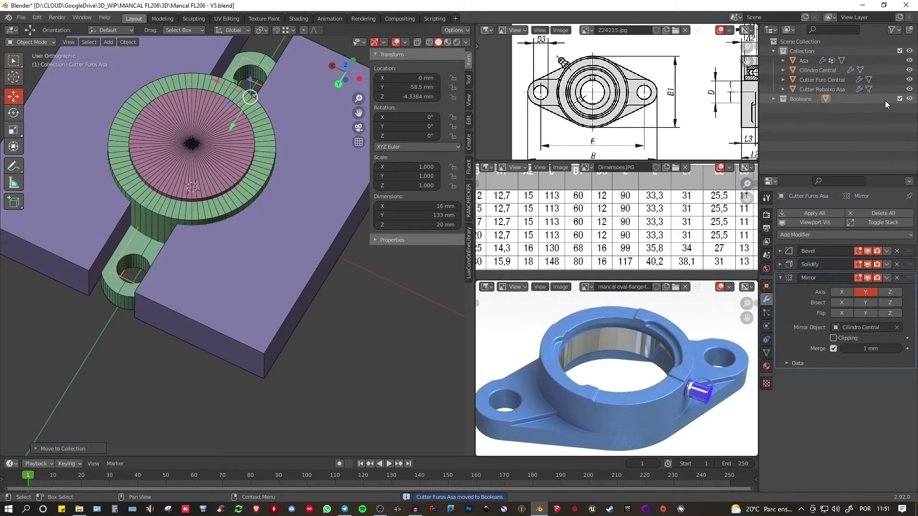
- Hide the Booleans collection and cut the side recesses into the Asa flange with a Bool Tool difference, using Cutter Rebaixo Asa
left_click(899, 99)
middle_click_drag(321, 212, 274, 165)
left_click(219, 228)
middle_click_drag(219, 227, 215, 208)
left_click(207, 211)
scroll(207, 211, "up", 4)
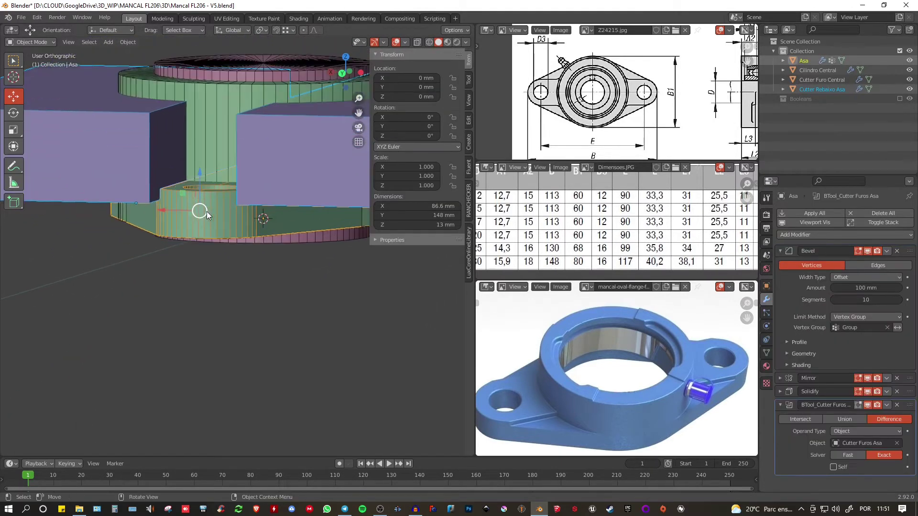
scroll(205, 205, "down", 2)
middle_click_drag(205, 205, 217, 219)
key("ctrl+KP_Subtract")
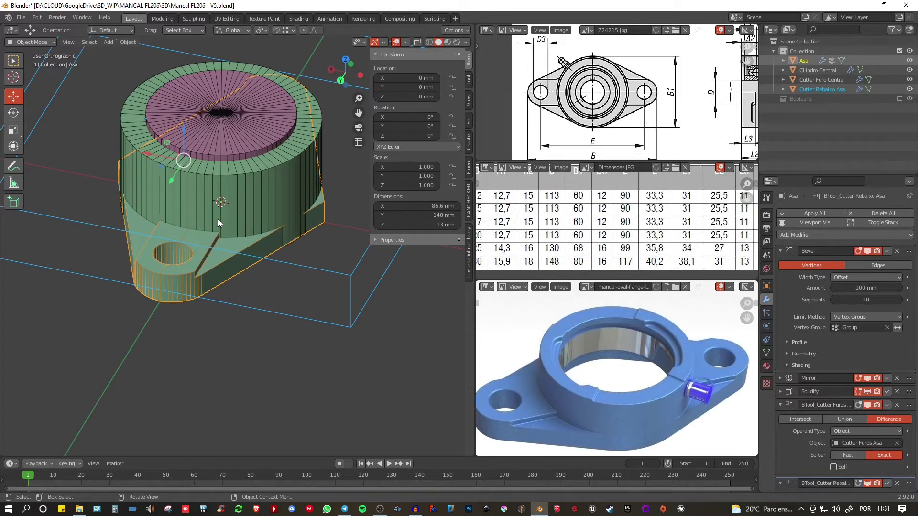
- Move Cutter Rebaixo Asa into the existing Booleans collection
left_click(281, 266)
key("m")
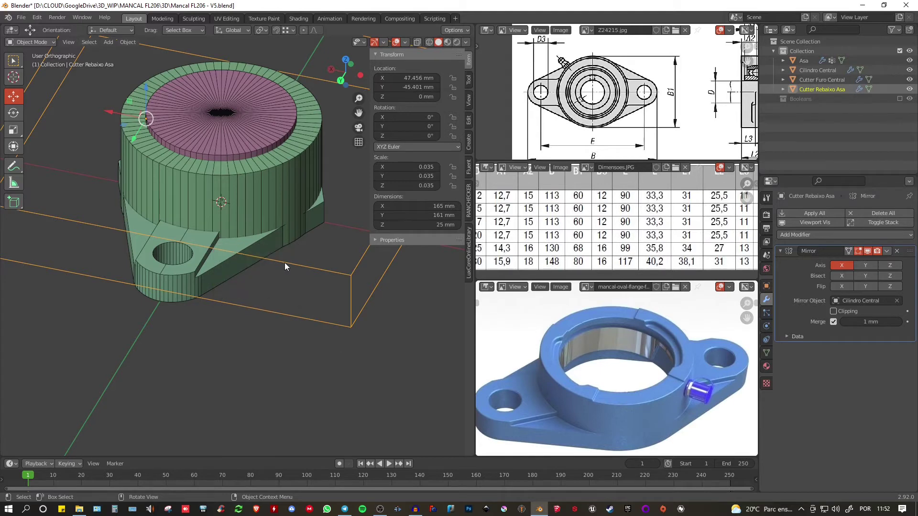
key("m")
key("m")
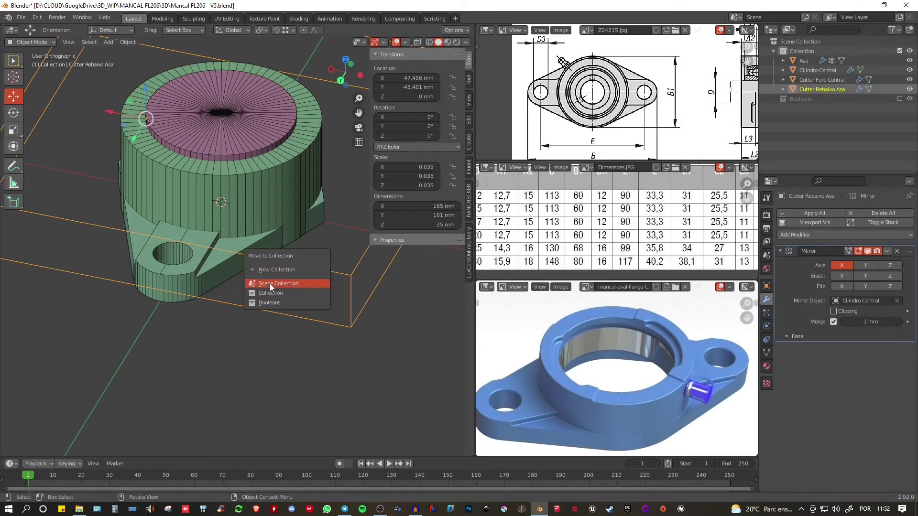
left_click(266, 303)
- Examine the Asa flange's base mesh from the side and below, where its straight edges meet the central cylinder
middle_click_drag(234, 265, 317, 260)
left_click(217, 293)
key("Tab")
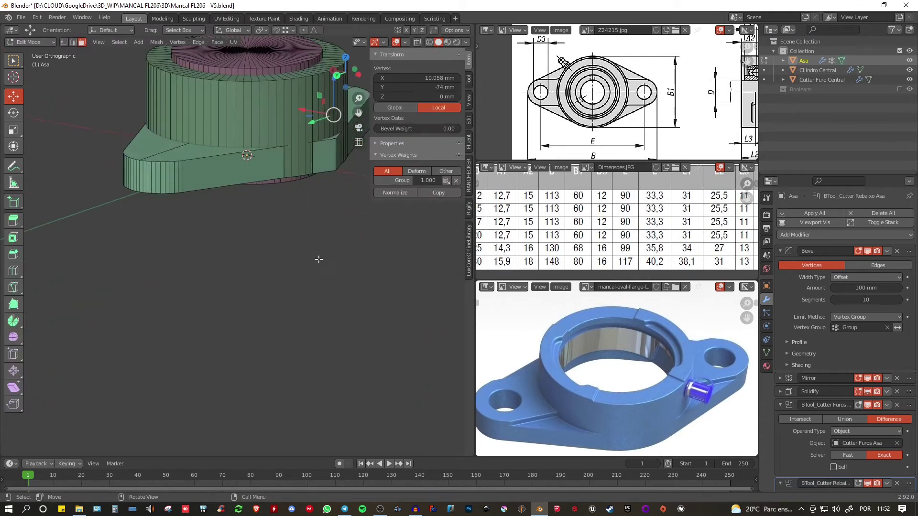
left_click(340, 180)
middle_click_drag(341, 180, 127, 148)
key("Tab")
left_click(91, 156)
left_click(67, 156)
key("Tab")
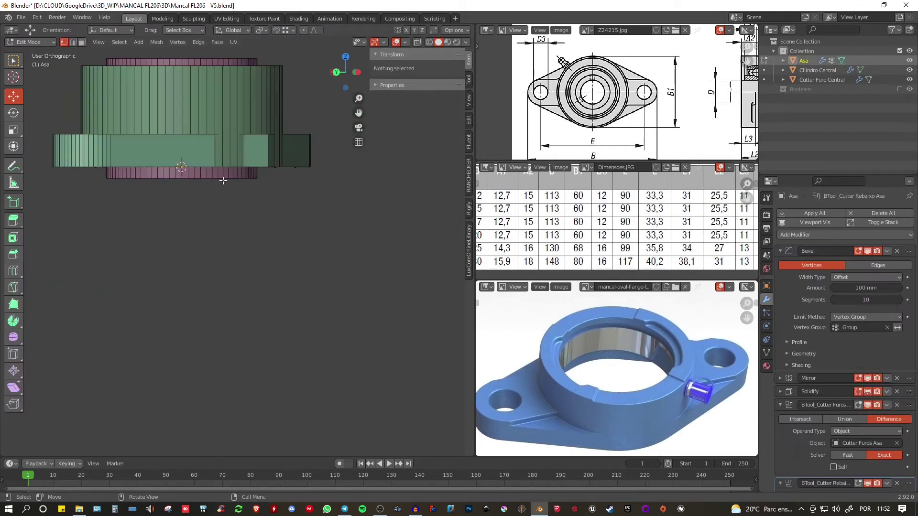
middle_click_drag(67, 156, 249, 192)
left_click(99, 146)
middle_click_drag(100, 147, 318, 223)
middle_click_drag(102, 146, 268, 215, "shift")
scroll(241, 220, "up", 3)
scroll(268, 215, "up", 2)
left_click_drag(354, 248, 360, 251)
key("Tab")
scroll(270, 241, "down", 5)
key("Tab")
middle_click_drag(306, 232, 265, 120)
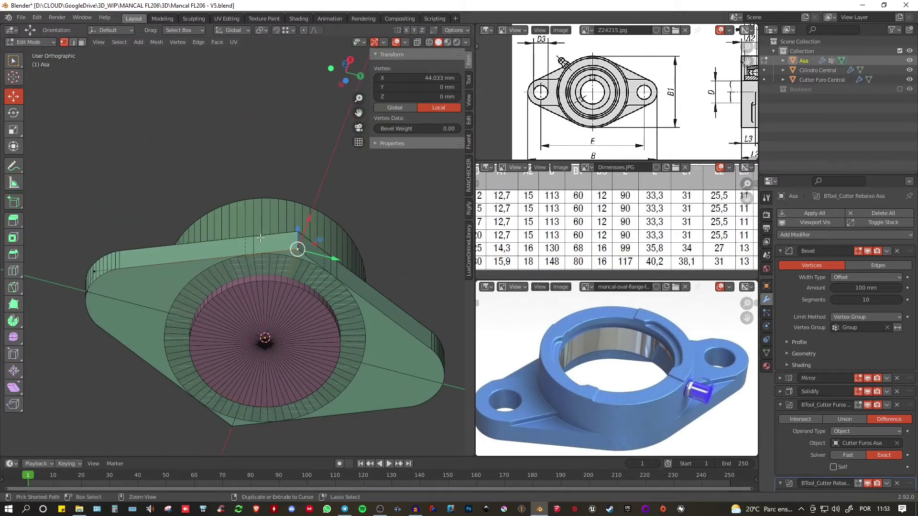
- Add a loop cut across the Asa flange and slide it to a factor of about -0.566, near the cylinder's outer edge
left_click(247, 256, "shift")
key("g")
key("g")
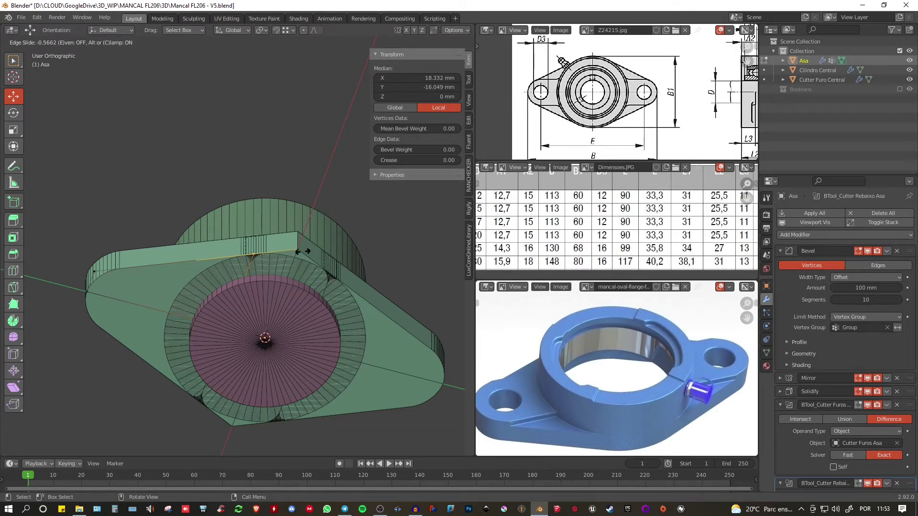
left_click(301, 251)
scroll(248, 179, "up", 8)
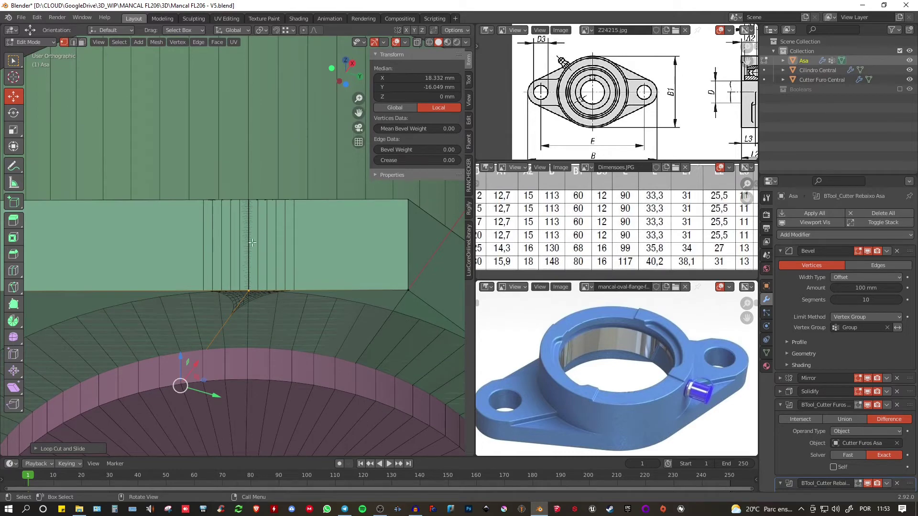
scroll(251, 284, "down", 8)
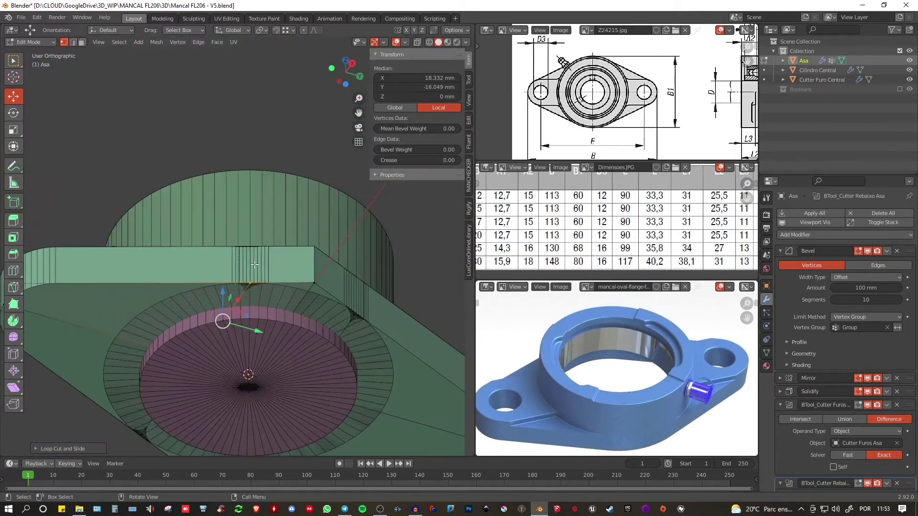
scroll(272, 235, "up", 8)
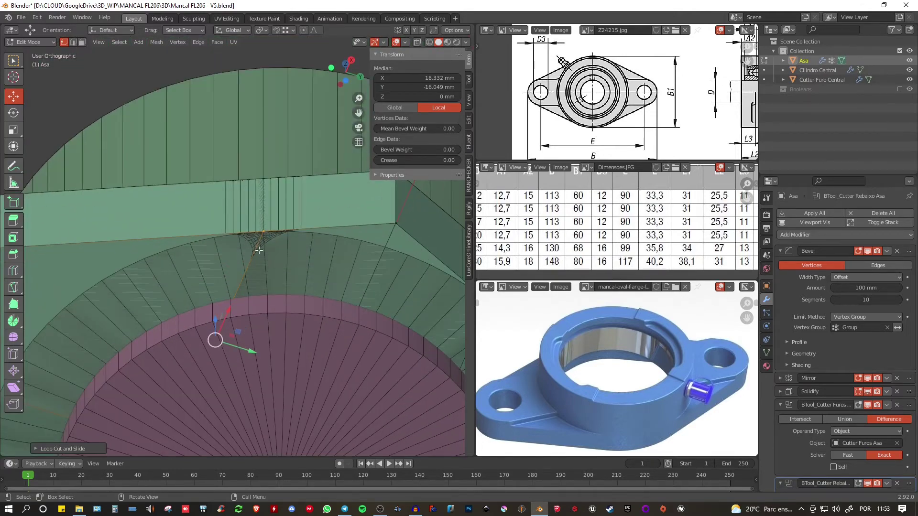
scroll(267, 234, "down", 6)
- Select the loop cut's vertex on the flange's slanted outer edge and isolate the Asa flange in local view
key("Tab")
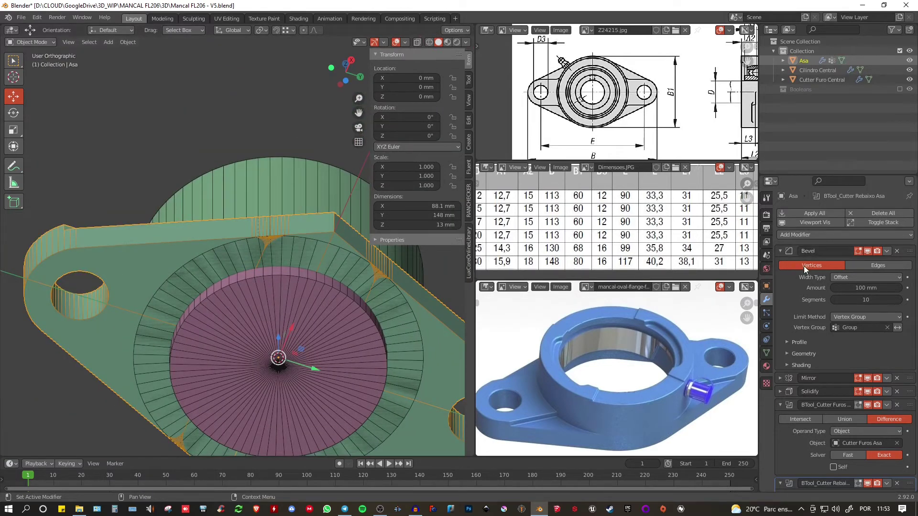
scroll(306, 257, "up", 4)
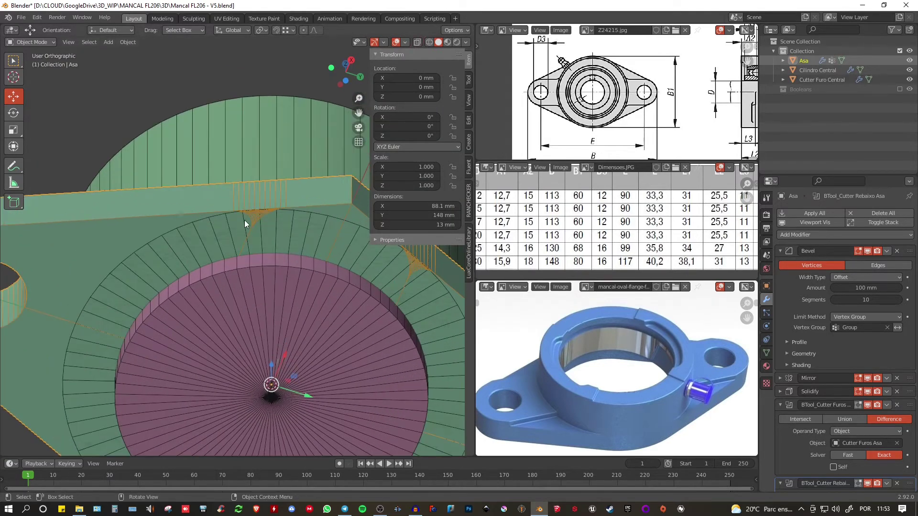
scroll(245, 224, "down", 3)
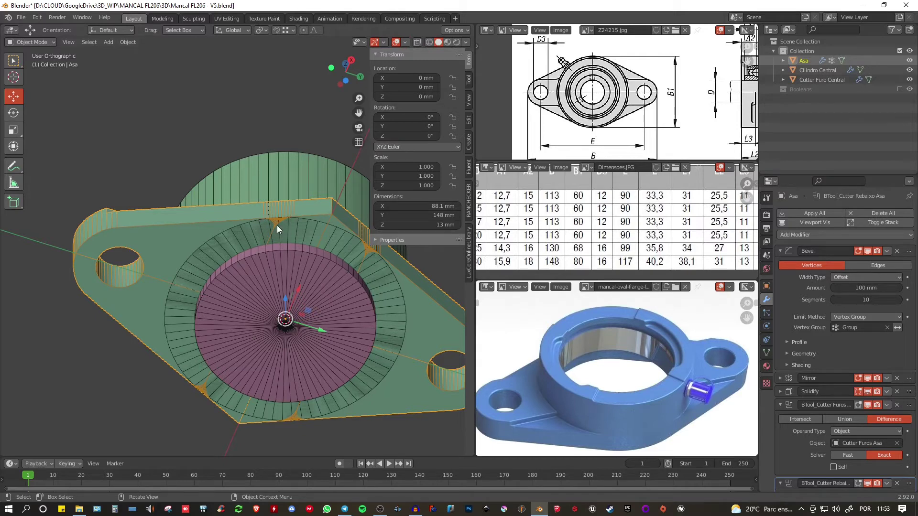
middle_click_drag(277, 226, 251, 225, "shift")
key("Tab")
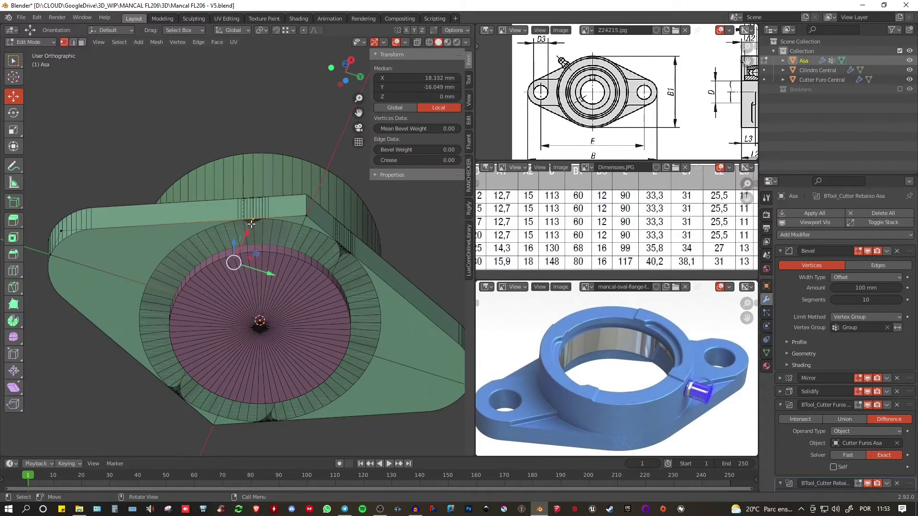
left_click(253, 220)
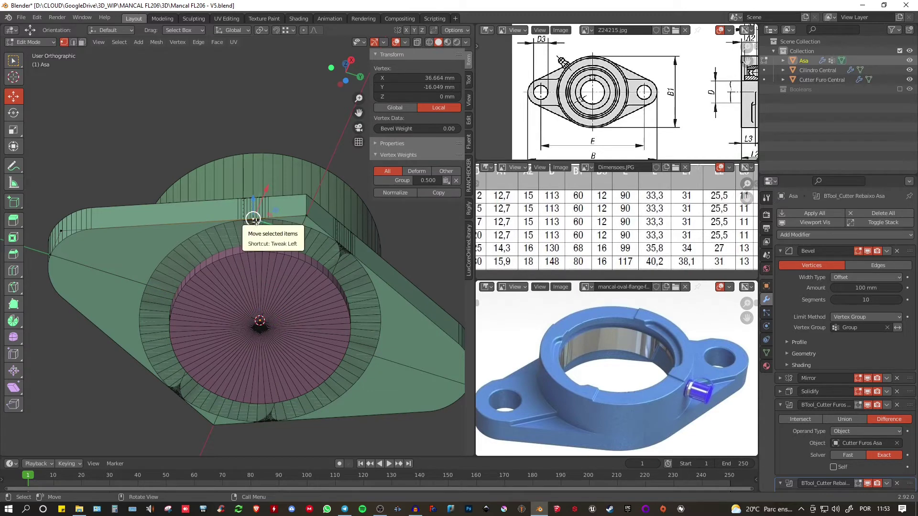
key("Tab")
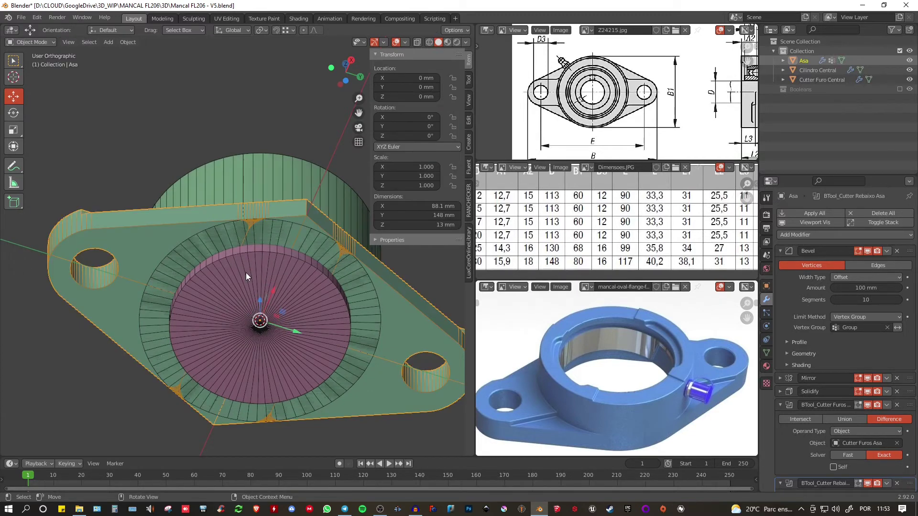
key("KP_Divide")
key("Tab")
scroll(197, 249, "up", 4)
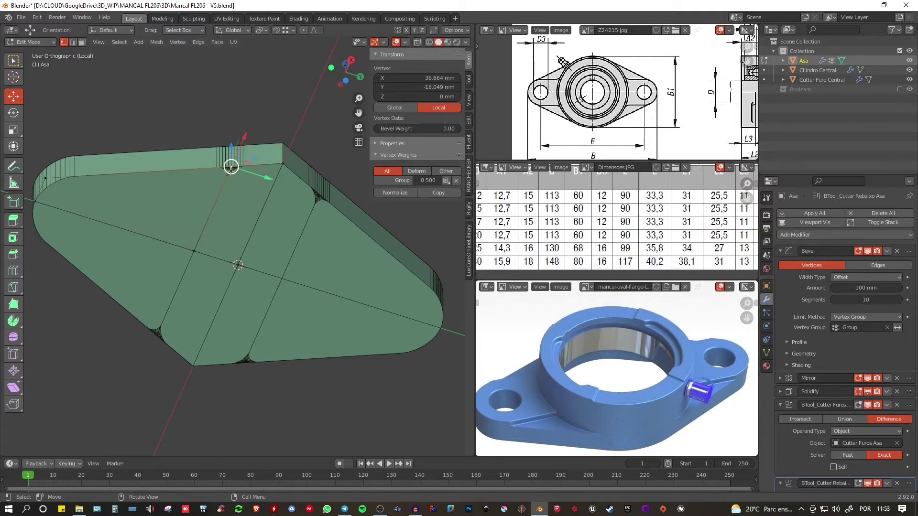
scroll(231, 167, "up", 3)
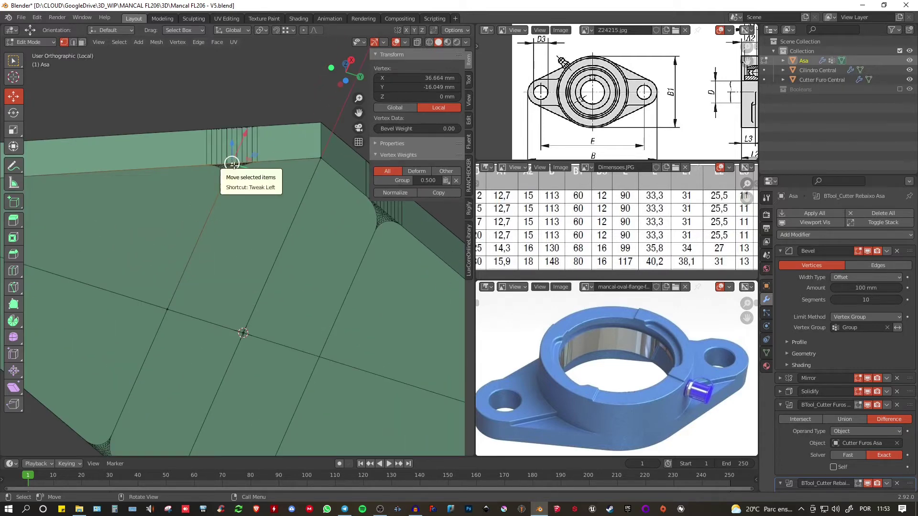
- Remove the selected vertex from the vertex group named Group so the bevel modifier stops rounding it
left_click(783, 406)
left_click(782, 418)
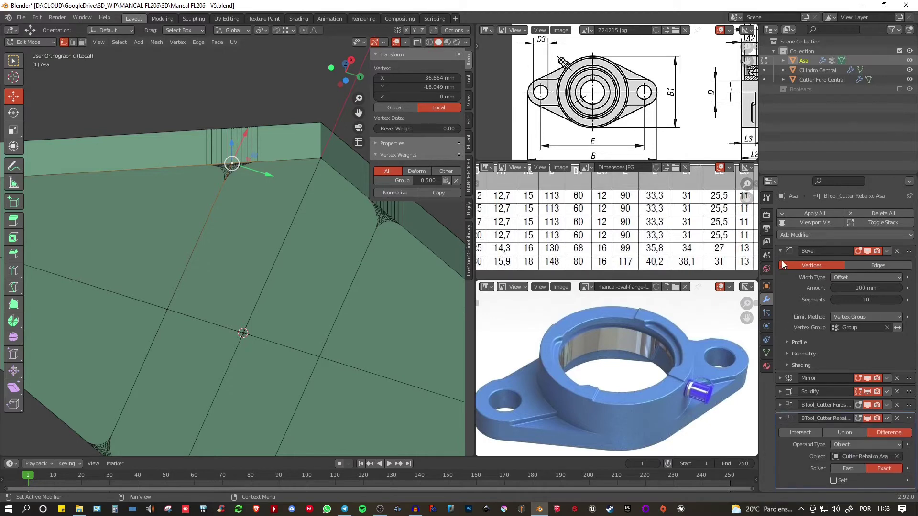
left_click(765, 352)
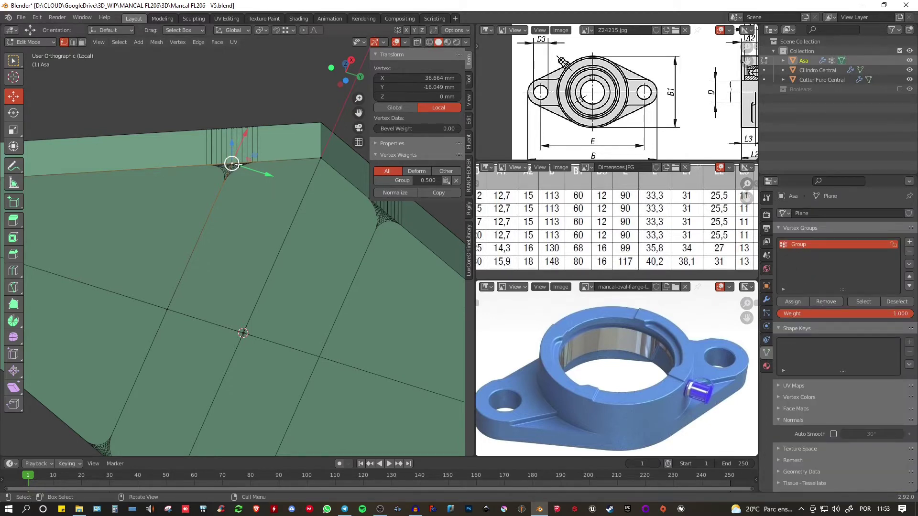
left_click(826, 303)
scroll(301, 244, "down", 4)
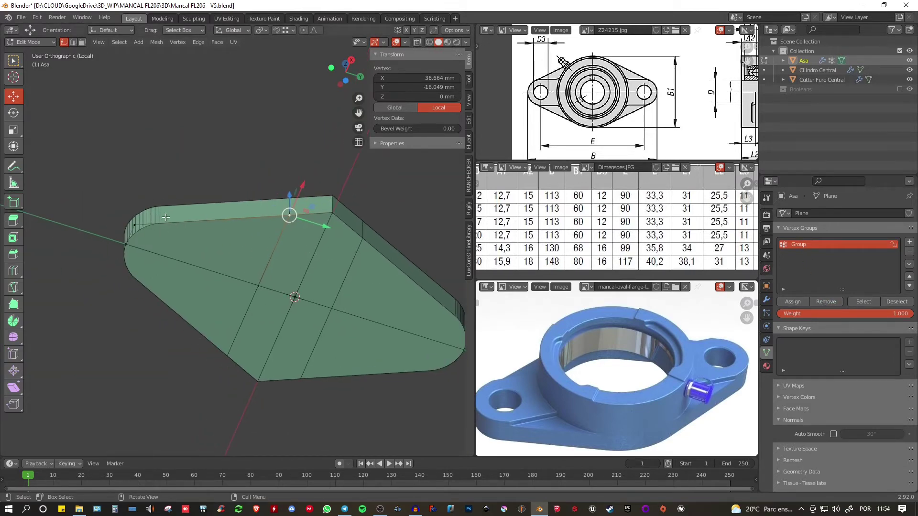
key("Tab")
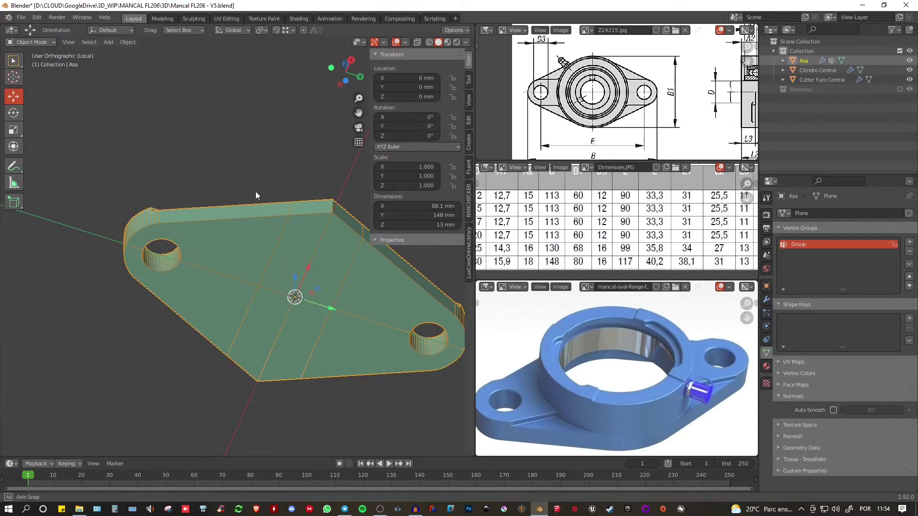
- Delete the flange face between the loop cut and the mirror centre line, and return Asa from local view to the full scene
middle_click_drag(255, 191, 268, 227)
key("Tab")
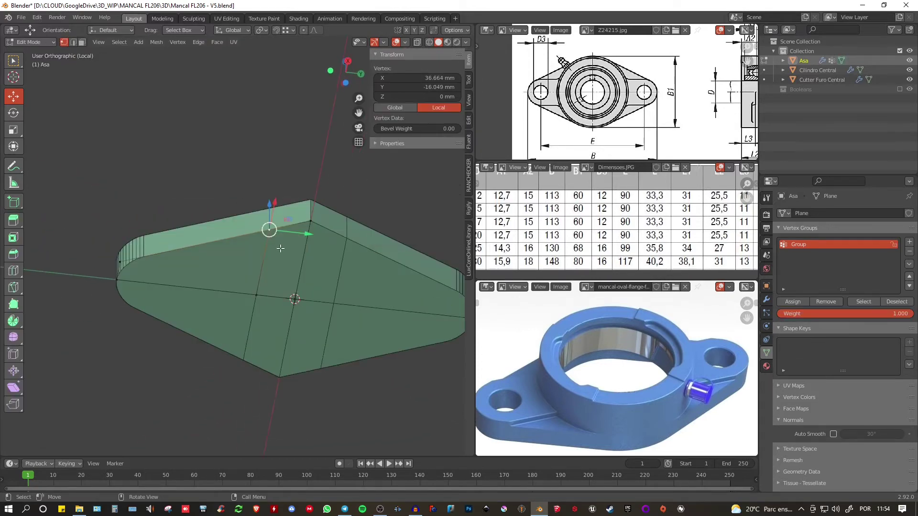
key("alt+a")
left_click(282, 263)
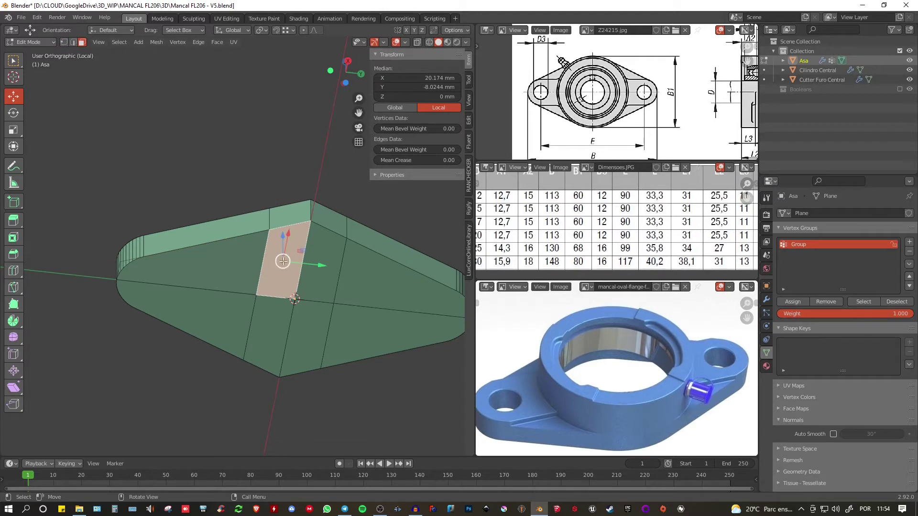
key("x")
left_click(283, 261)
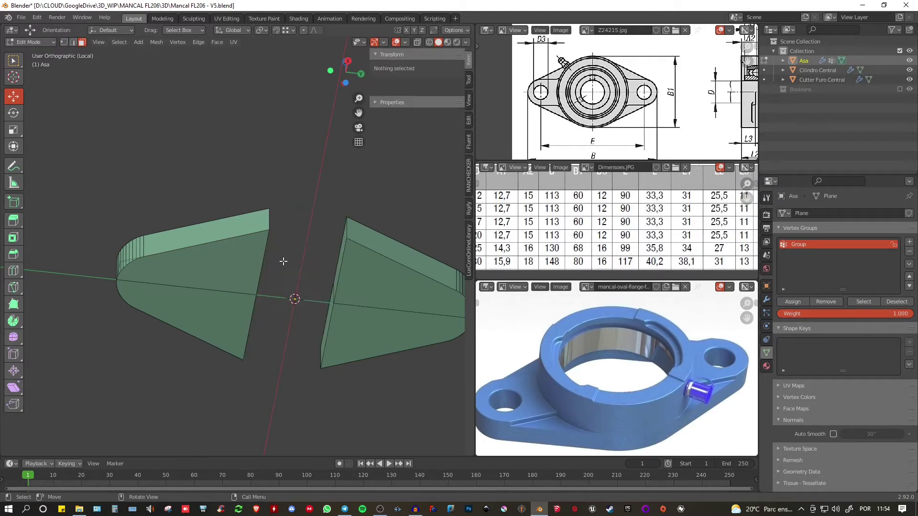
key("Tab")
middle_click_drag(265, 227, 223, 243)
key("KP_Divide")
- Move the flange's inner corner vertex onto the cylinder's outer edge, at about X 36.631 mm and Y -16.068 mm
scroll(237, 338, "up", 5)
middle_click_drag(237, 338, 275, 294)
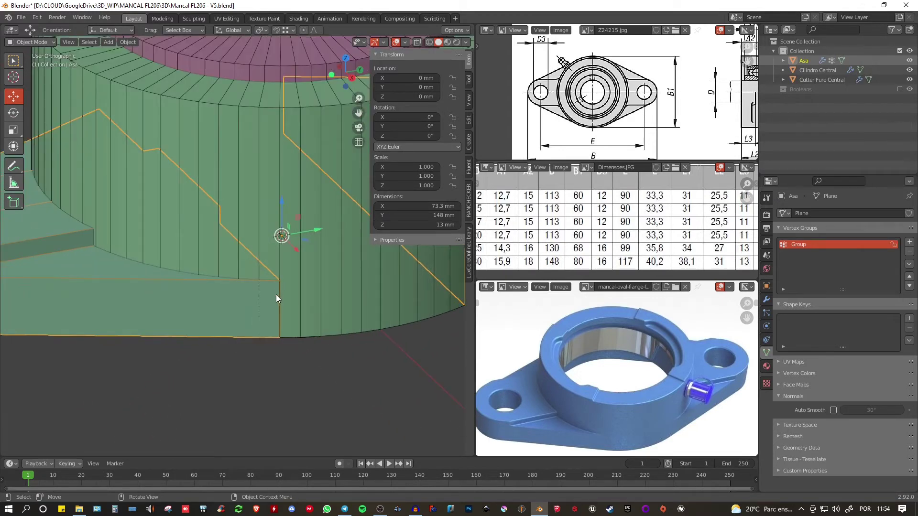
key("Tab")
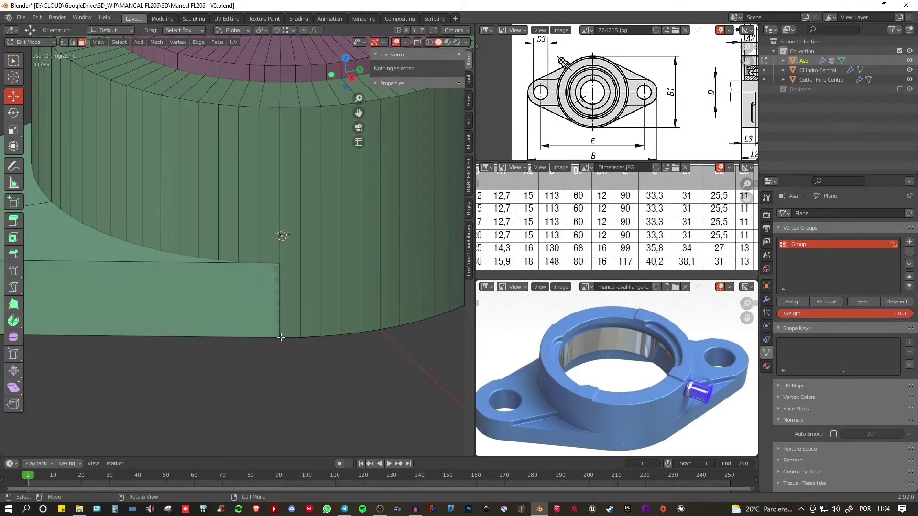
middle_click_drag(277, 278, 287, 299)
key("2")
left_click(282, 292)
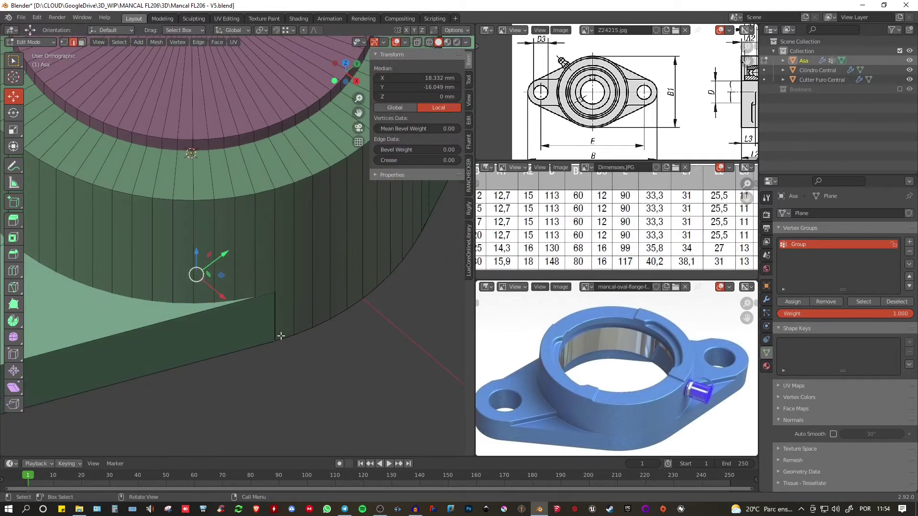
key("1")
middle_click_drag(315, 331, 272, 334)
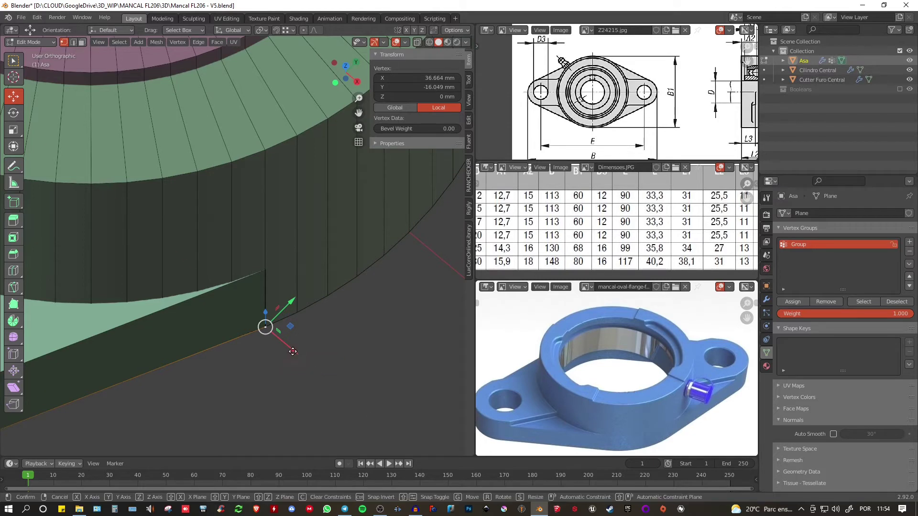
left_click_drag(295, 352, 266, 326)
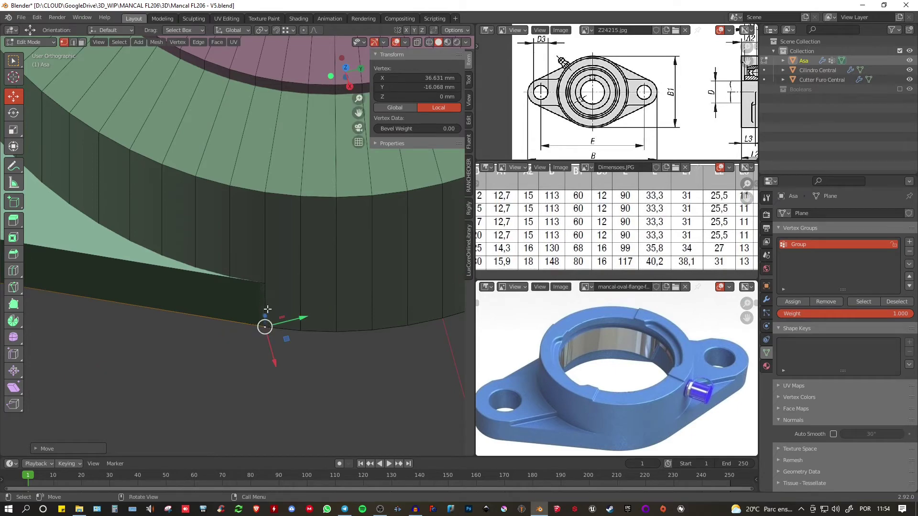
middle_click_drag(266, 324, 263, 315)
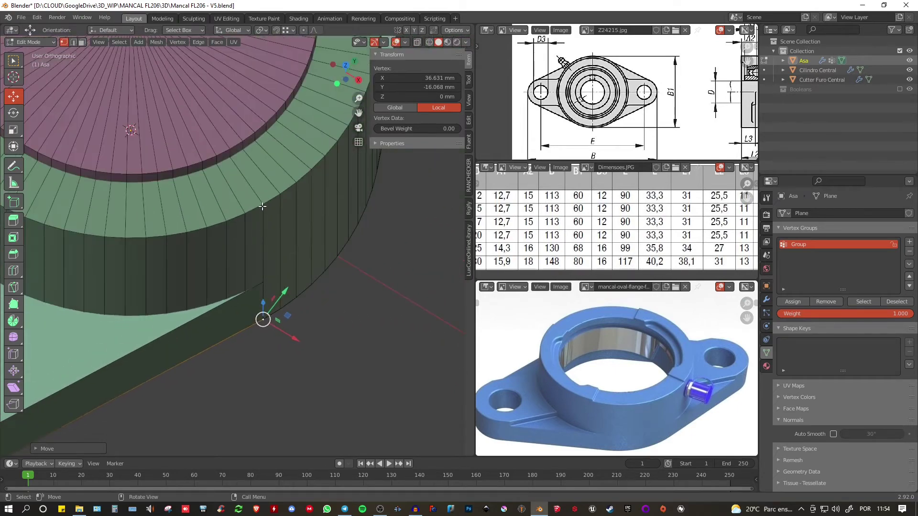
scroll(263, 316, "down", 5)
middle_click_drag(326, 303, 222, 246)
key("Tab")
- Unite the Asa flange with Cilindro Central using a Boolean union, keeping the cylinder as the main object
key("KP_7")
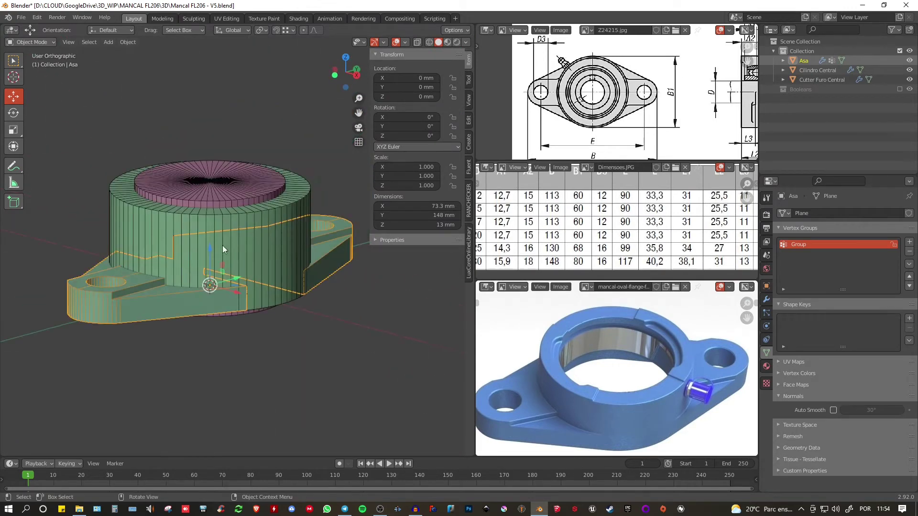
key("alt+a")
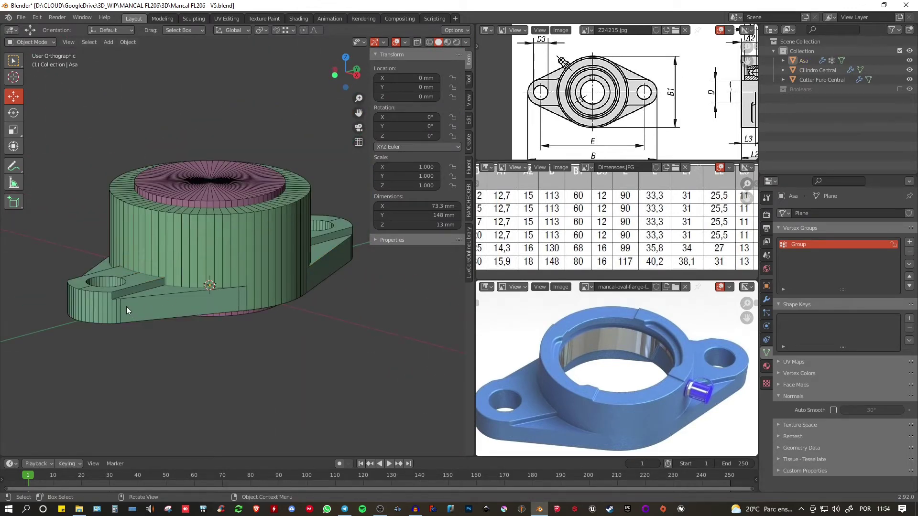
left_click(126, 306)
left_click(244, 245, "shift")
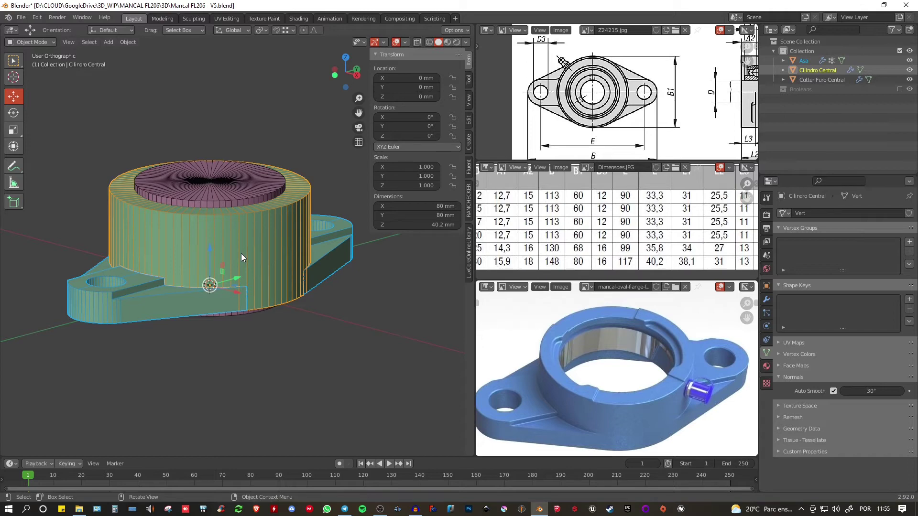
key("ctrl")
key("ctrl+j")
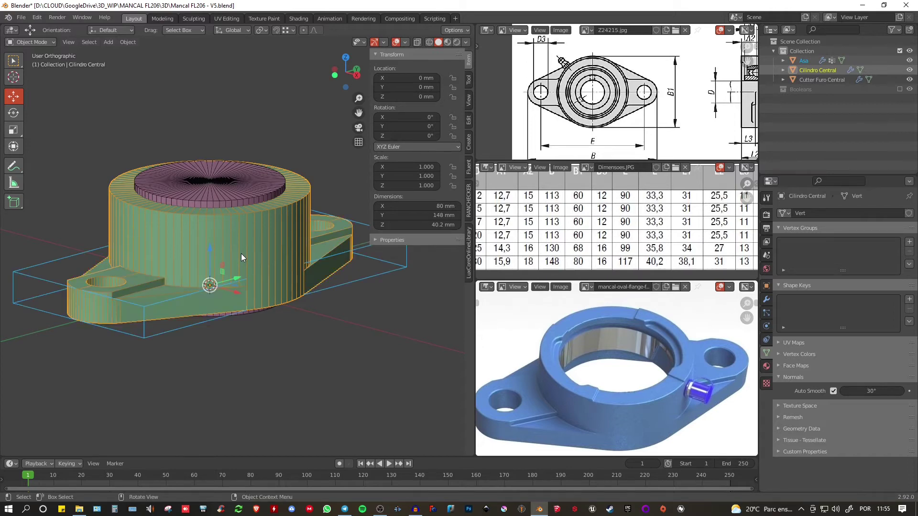
middle_click_drag(292, 273, 314, 286, "shift")
- Move the Asa flange object to the Booleans collection and save the file
left_click(180, 347)
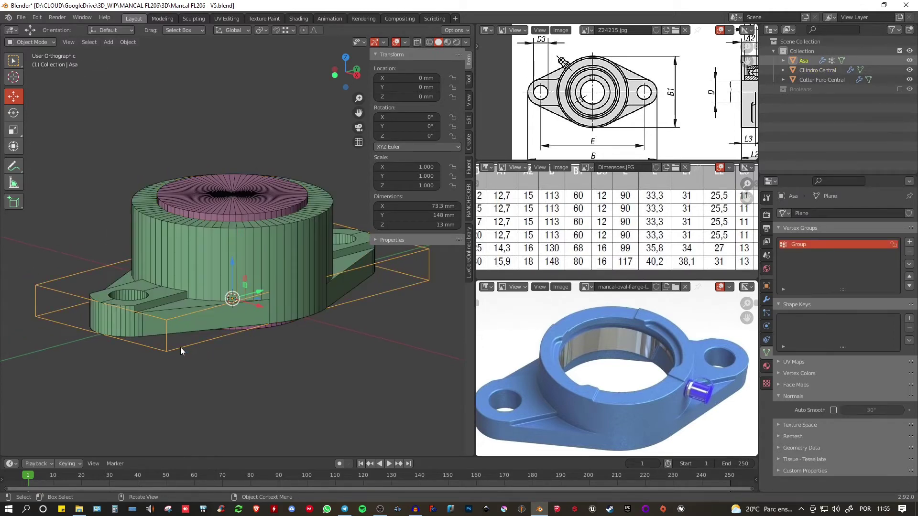
key("m")
left_click(146, 349)
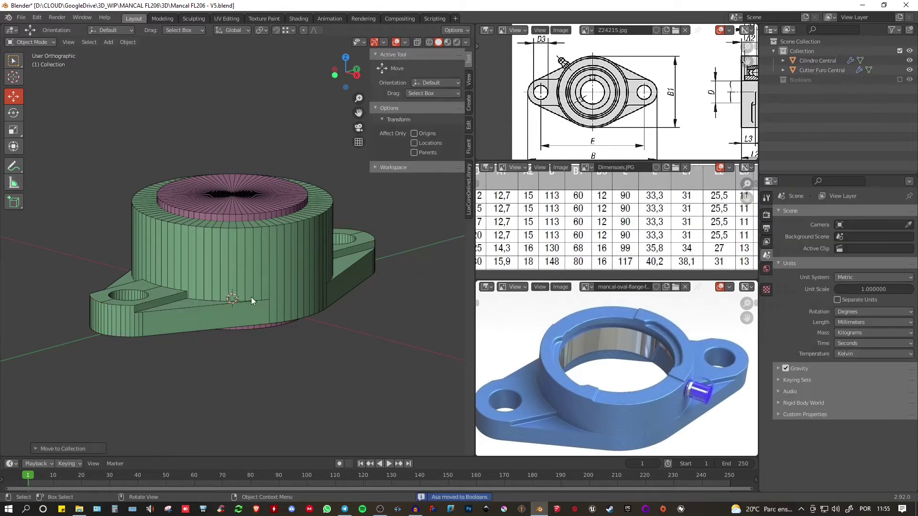
key("ctrl+s")
middle_click_drag(261, 295, 250, 249)
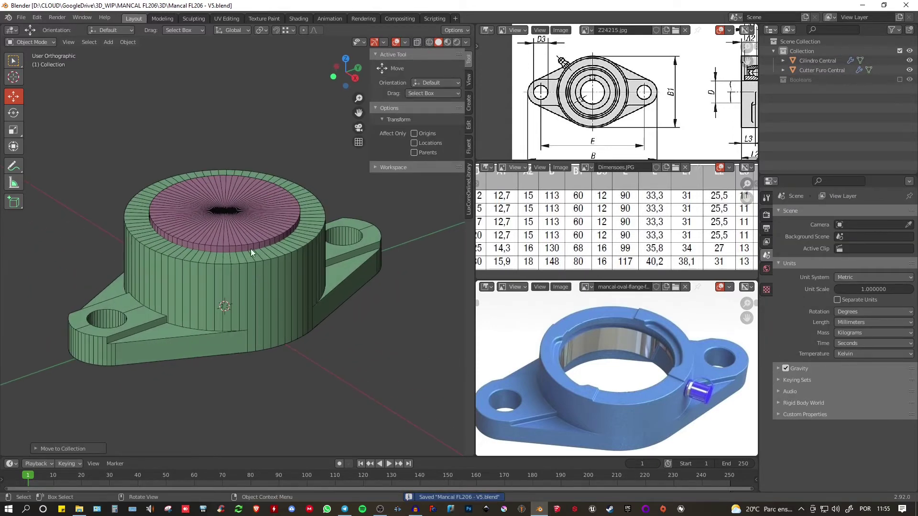
- Subtract Cutter Furo Central from Cilindro Central with a Boolean difference, and move the cutter to the Booleans collection
left_click(251, 227)
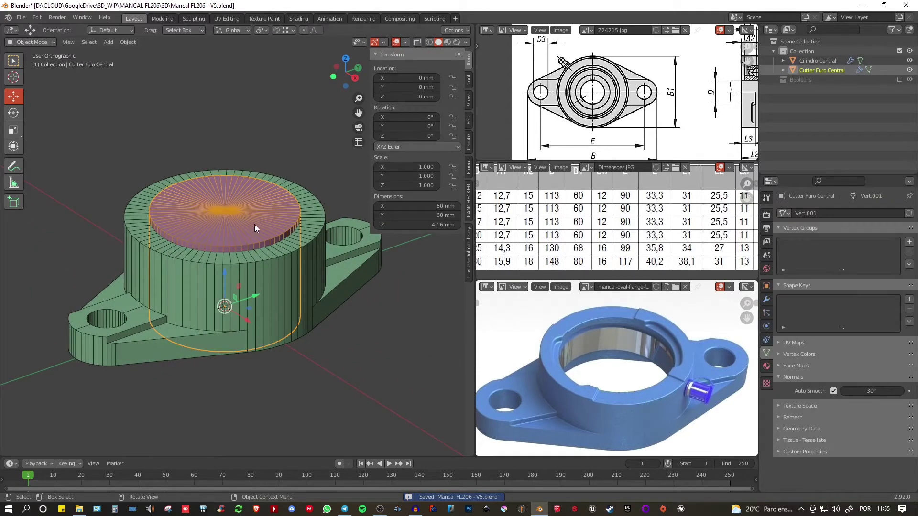
left_click(268, 274)
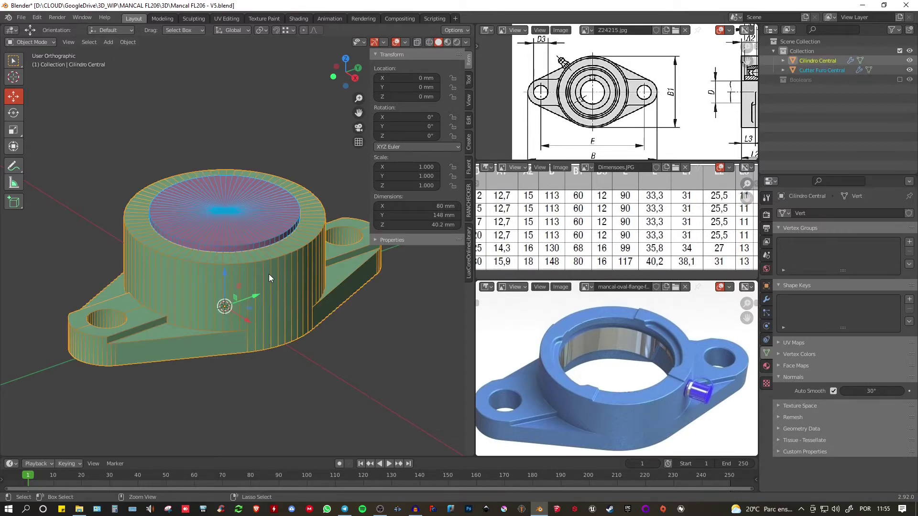
key("ctrl+KP_Subtract")
left_click(241, 163)
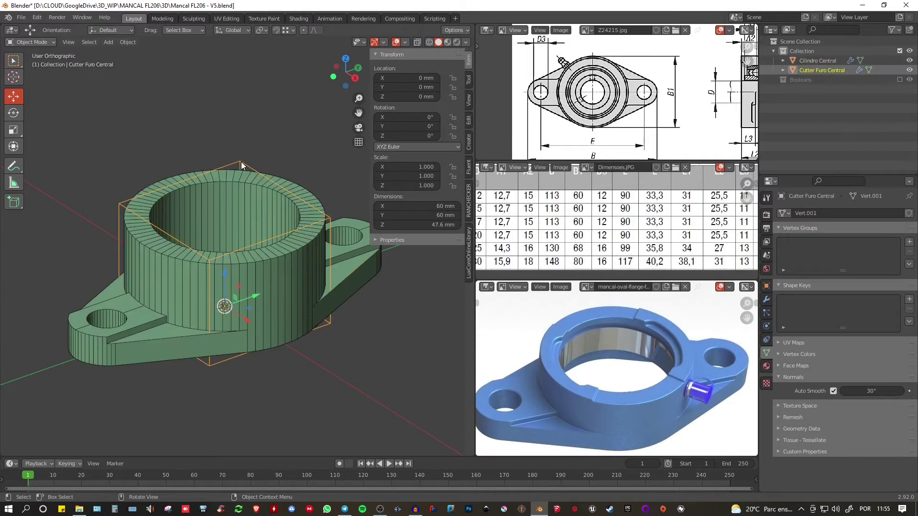
key("m")
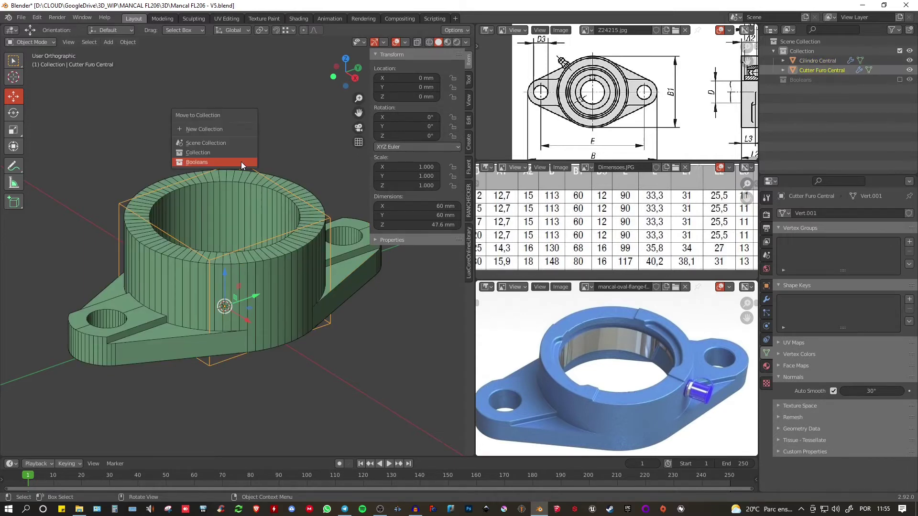
left_click(241, 162)
- Examine the bored housing's rim, inner wall and flange ears against the reference image
middle_click_drag(241, 162, 259, 208)
scroll(264, 189, "up", 4)
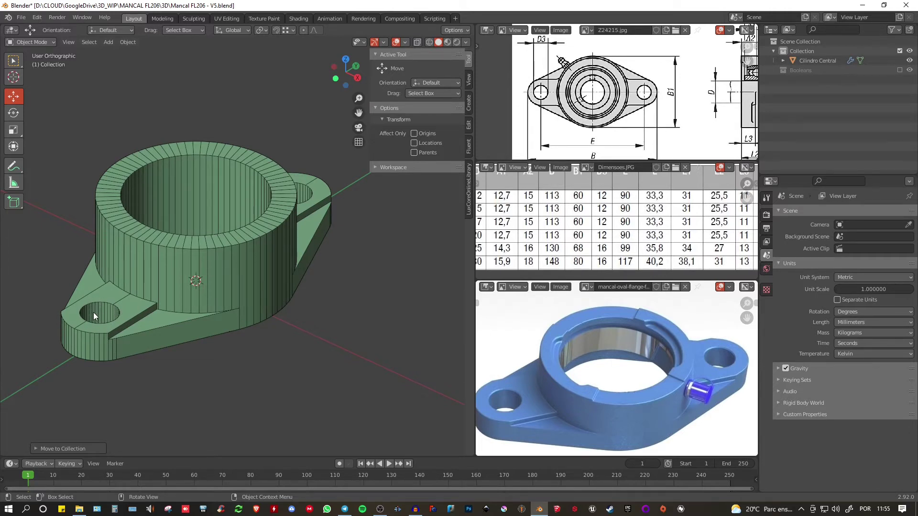
scroll(257, 268, "up", 3)
mouse_move(247, 248)
middle_mouse_down()
mouse_move(256, 268)
mouse_move(279, 243)
mouse_move(237, 237)
middle_mouse_up()
scroll(236, 236, "down", 1)
scroll(230, 225, "down", 1)
middle_click_drag(215, 202, 236, 223, "shift")
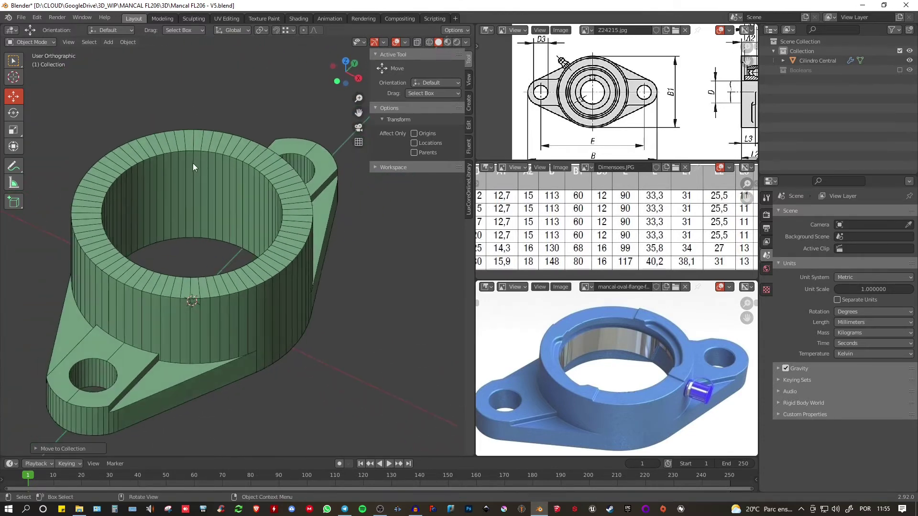
scroll(130, 145, "up", 2)
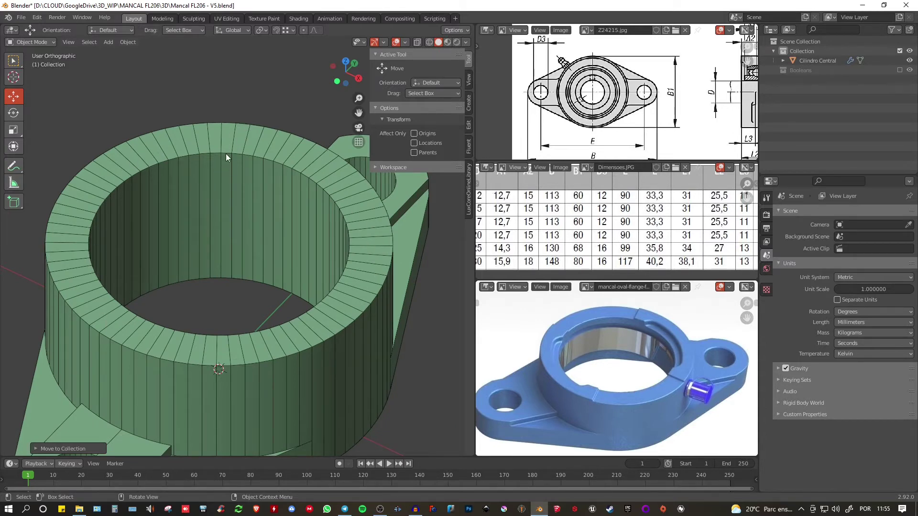
middle_click_drag(248, 159, 244, 160, "shift")
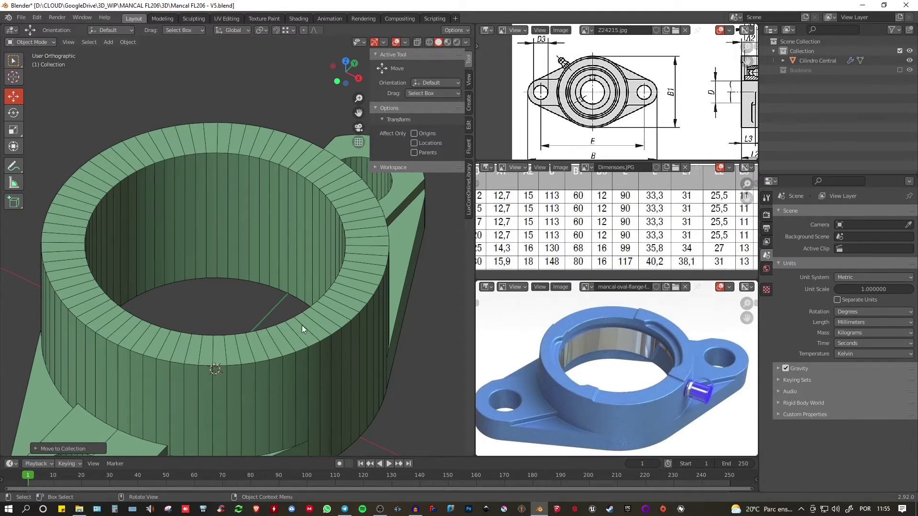
scroll(302, 326, "down", 4)
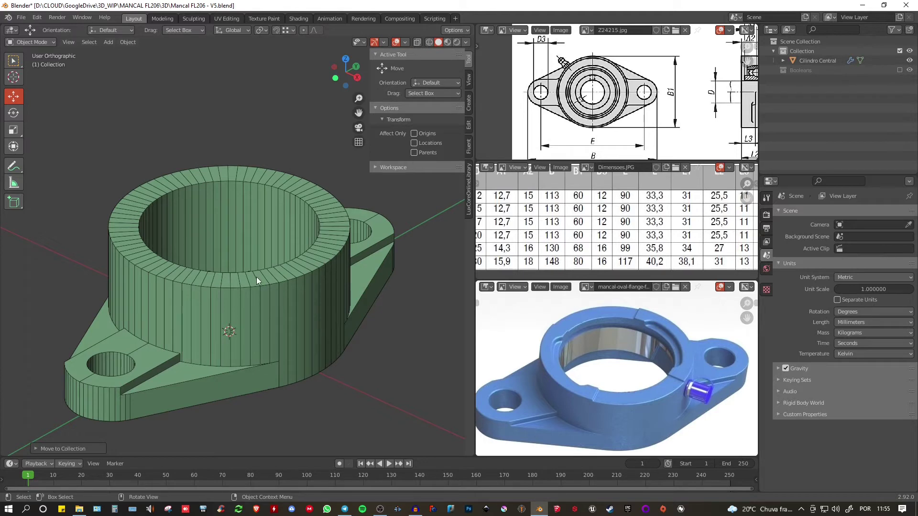
mouse_move(256, 277)
middle_mouse_down()
mouse_move(252, 253)
mouse_move(245, 302)
mouse_move(251, 257)
mouse_move(257, 273)
middle_mouse_up()
- Save the file with the bored housing and deselect Cilindro Central
left_click(316, 303)
key("ctrl+s")
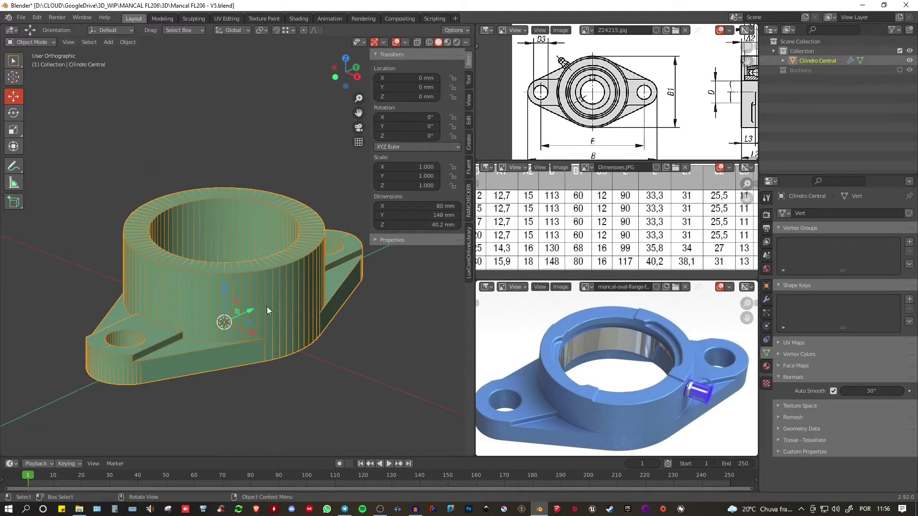
left_click(326, 384)
middle_click_drag(325, 384, 309, 321)
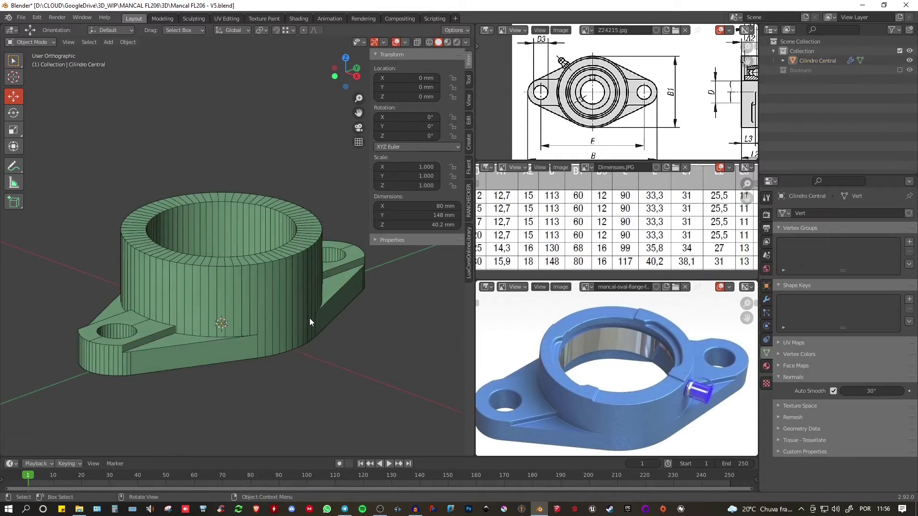
middle_click_drag(262, 290, 262, 290, "shift")
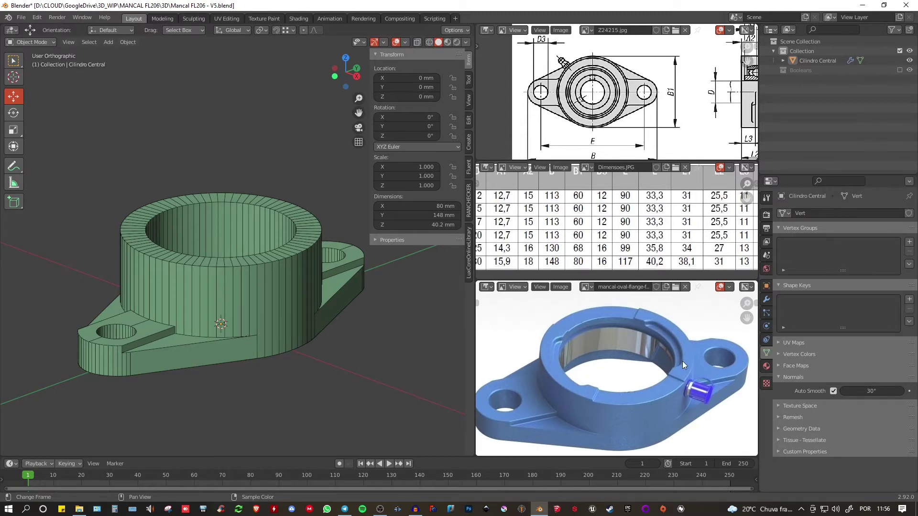
middle_click_drag(348, 259, 231, 283)
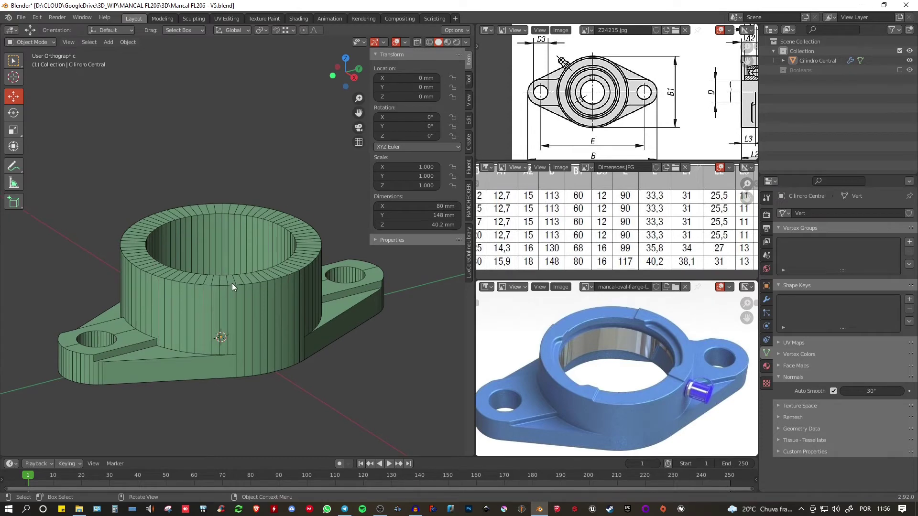
- Duplicate the Cilindro Central housing in place
left_click(232, 283)
scroll(248, 275, "down", 3)
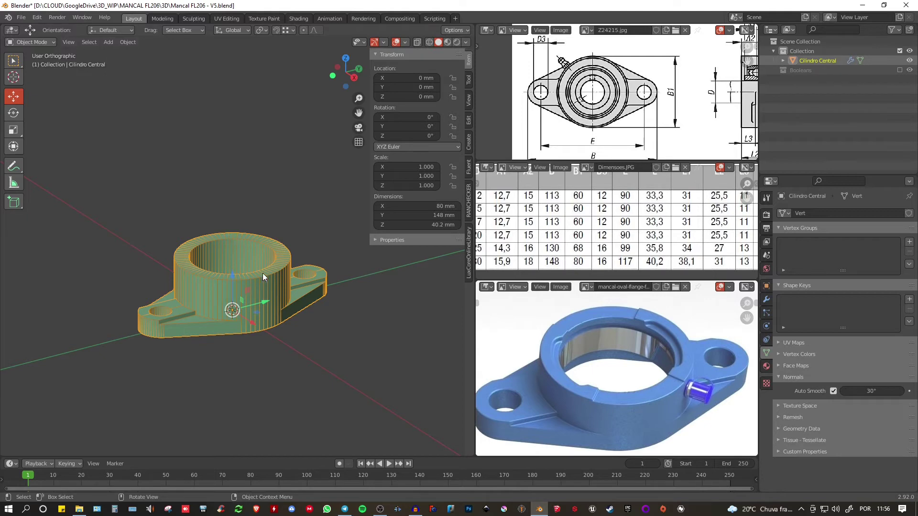
key("shift+d")
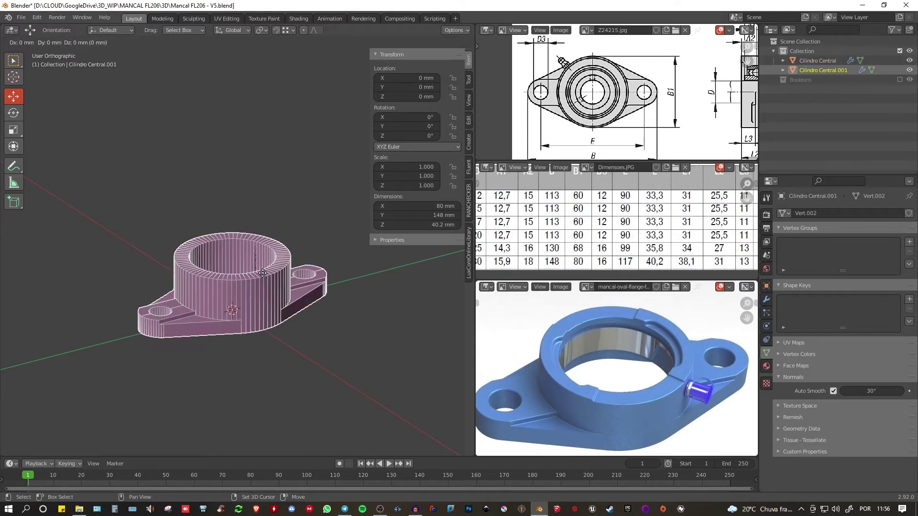
right_click(262, 273)
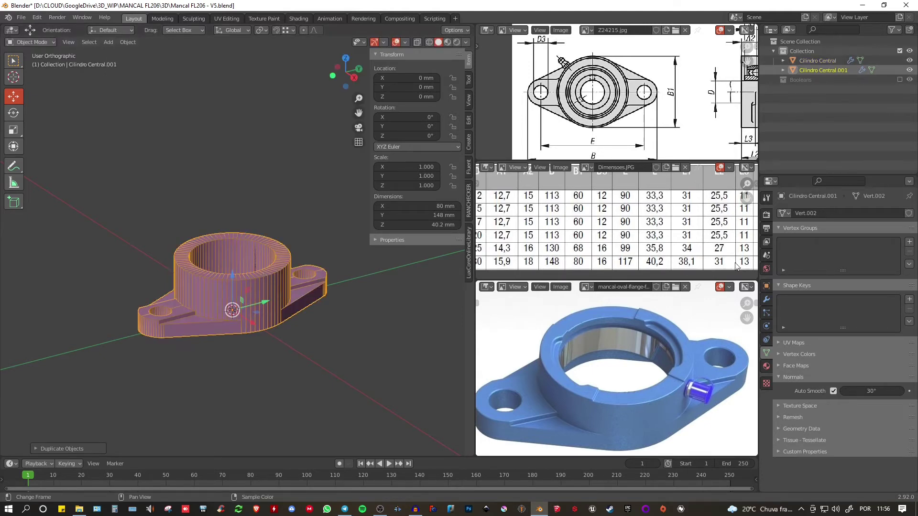
- Apply all modifiers on the duplicated housing and raise it about 94 mm along Z above the original
left_click(767, 300)
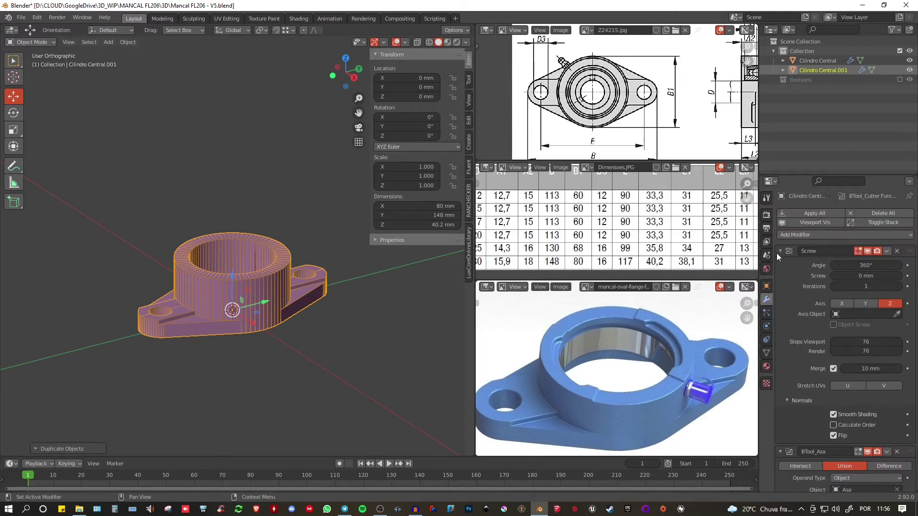
left_click_drag(779, 252, 776, 274)
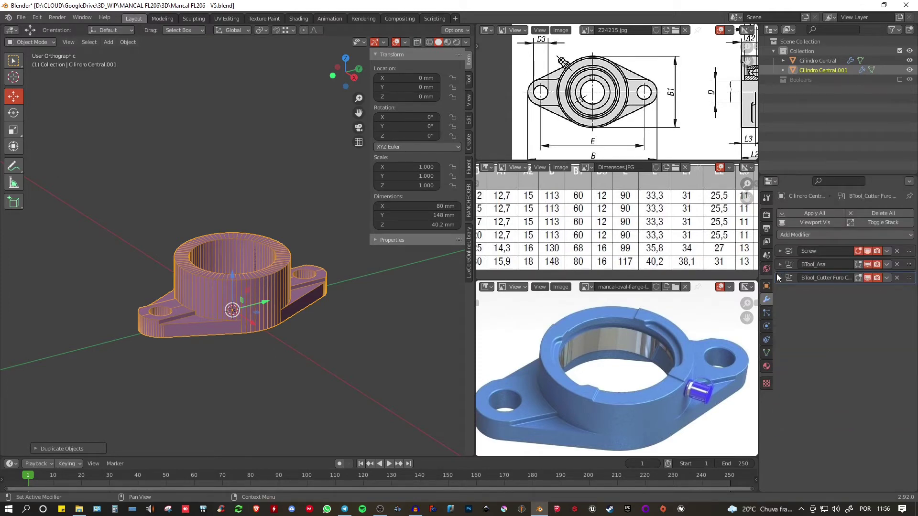
left_click(810, 213)
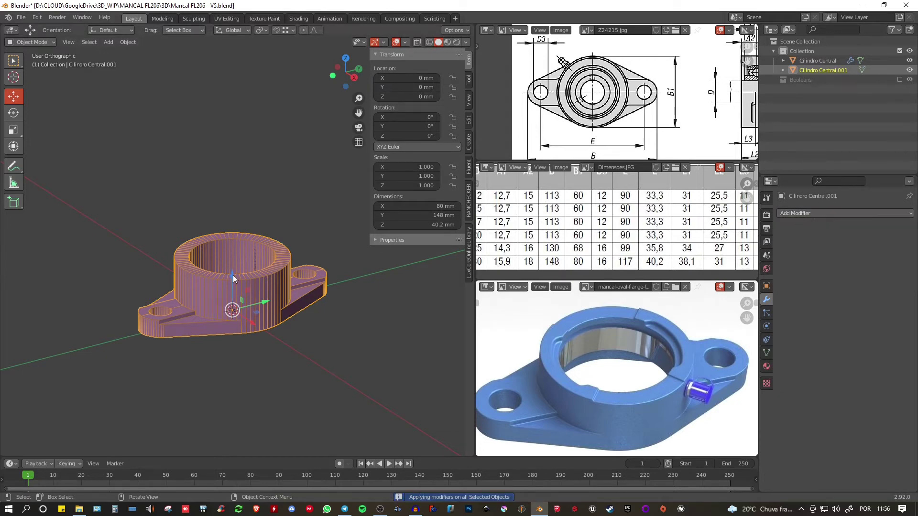
left_click_drag(234, 274, 209, 198)
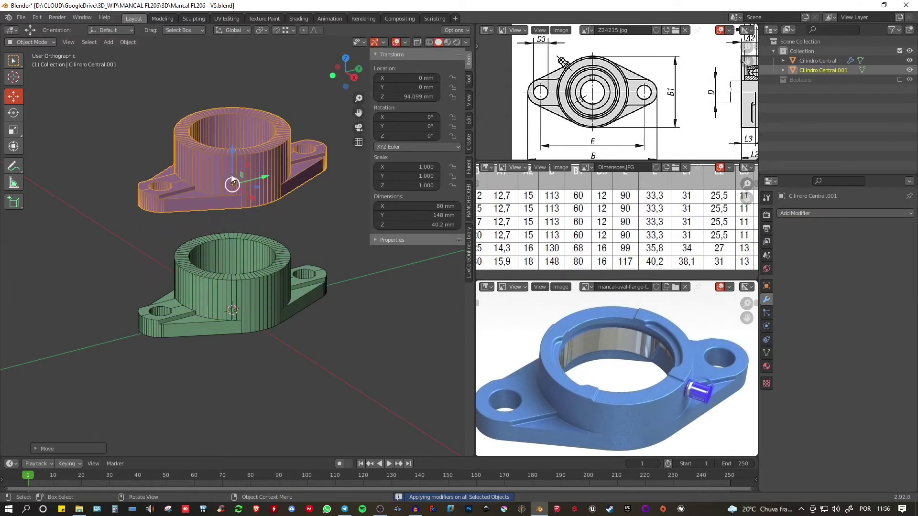
- Merge all of the duplicated housing's vertices by distance in Edit Mode
mouse_move(231, 178)
middle_mouse_down()
mouse_move(300, 131)
mouse_move(227, 110)
mouse_move(217, 153)
mouse_move(232, 182)
middle_mouse_up()
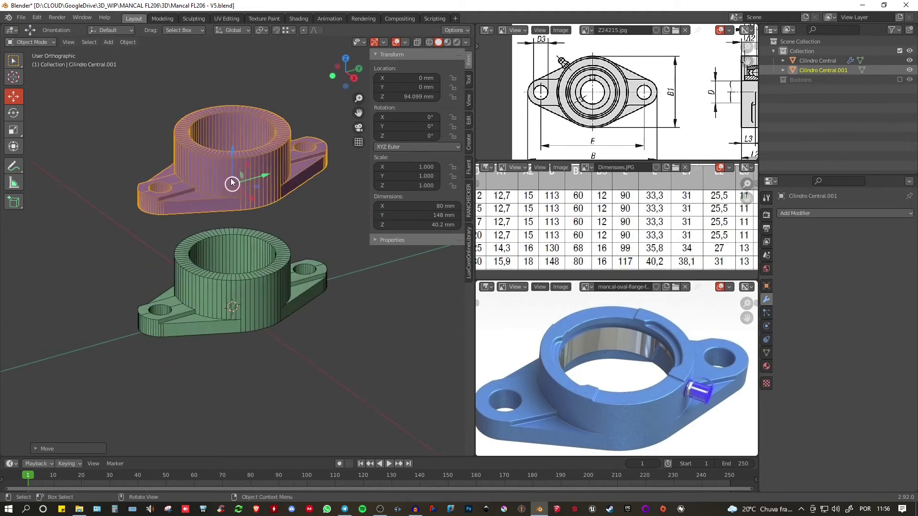
scroll(233, 214, "up", 5)
key("Tab")
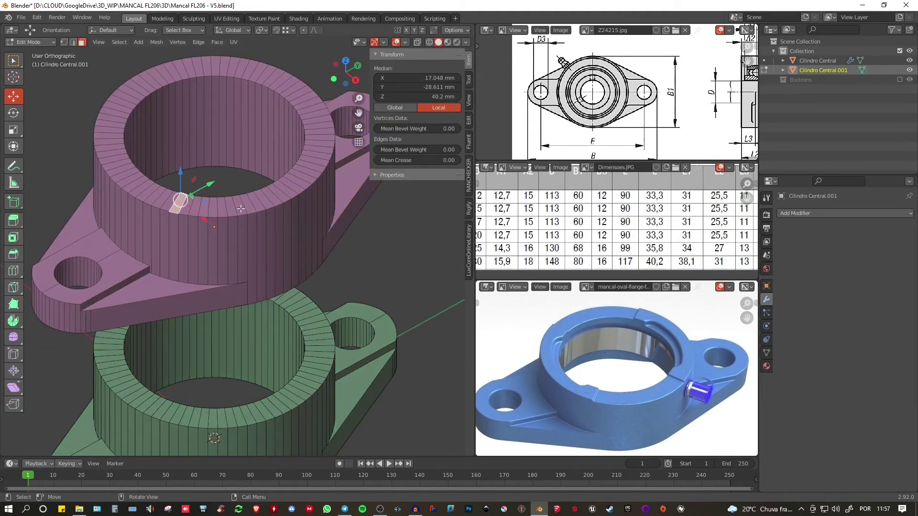
key("a")
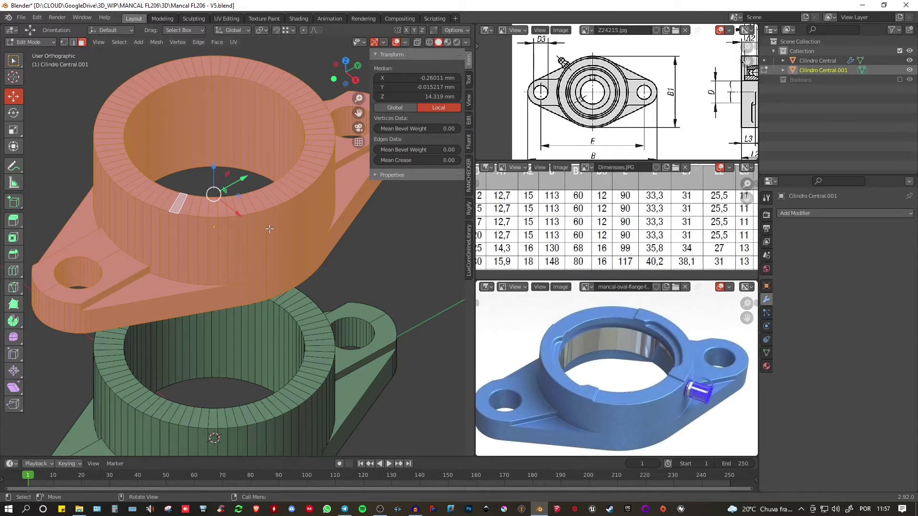
key("m")
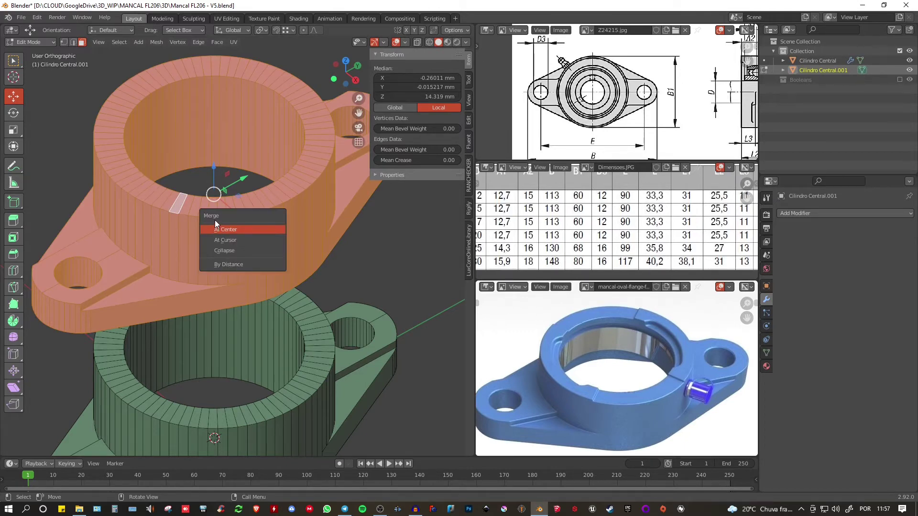
left_click(225, 264)
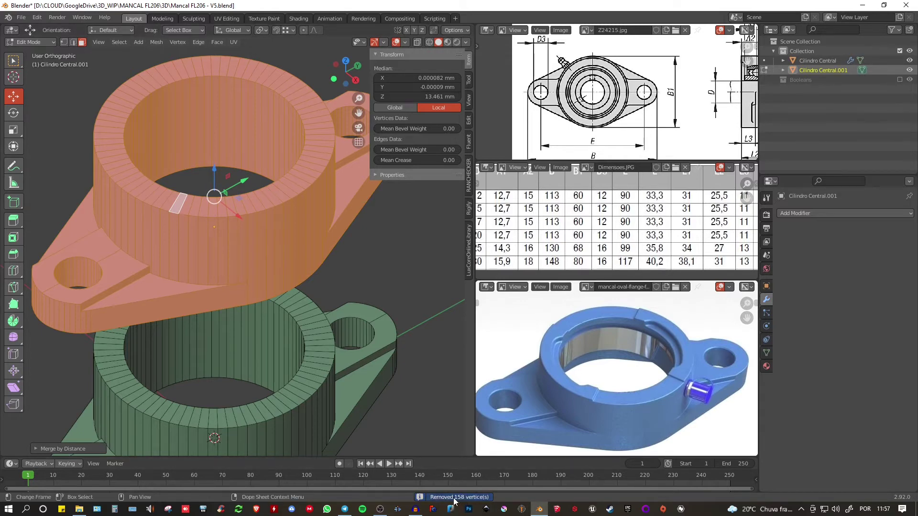
- Isolate the duplicated housing's top ring by selecting its rim face loop, inverting the selection and deleting all the other faces
middle_click_drag(281, 274, 240, 233)
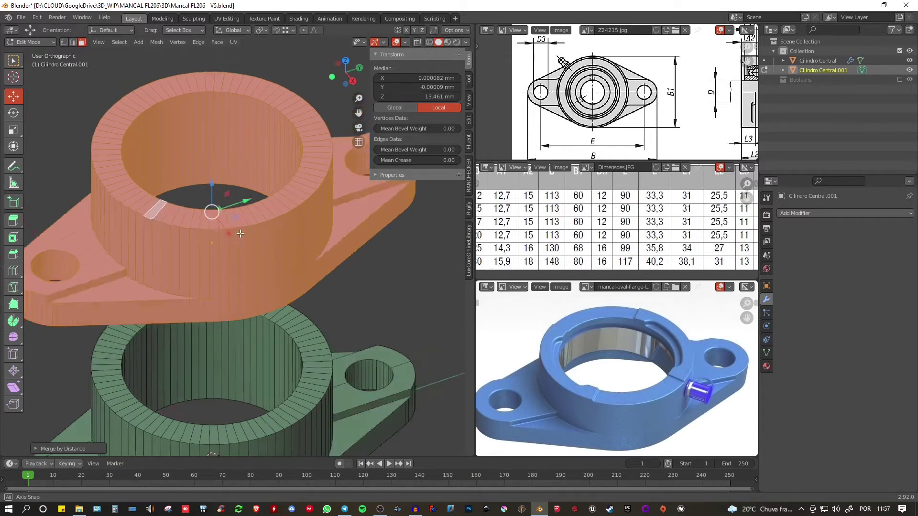
scroll(240, 233, "up", 5)
left_click(172, 203)
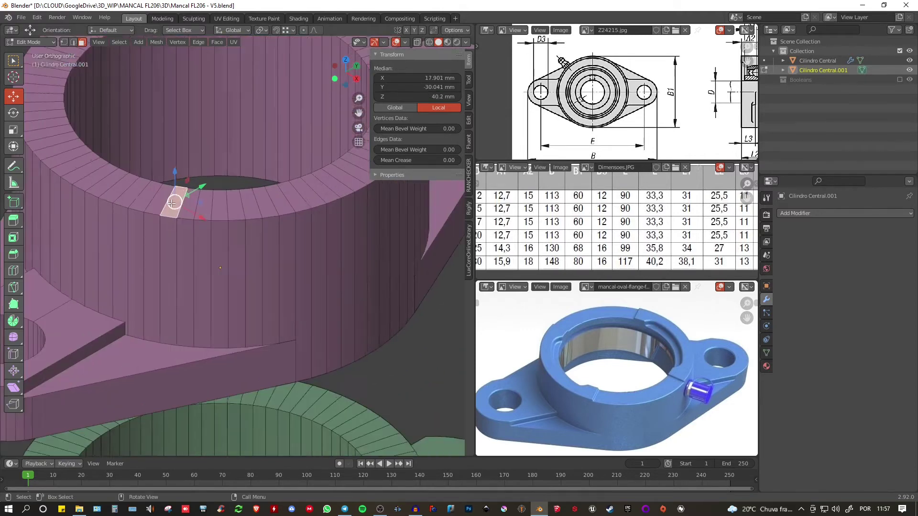
scroll(172, 203, "up", 2)
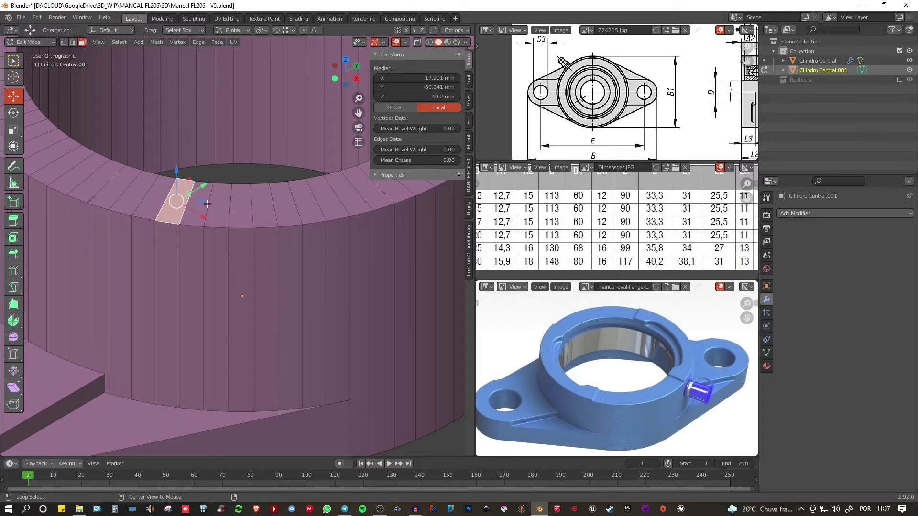
left_click(207, 203, "alt")
scroll(292, 213, "down", 6)
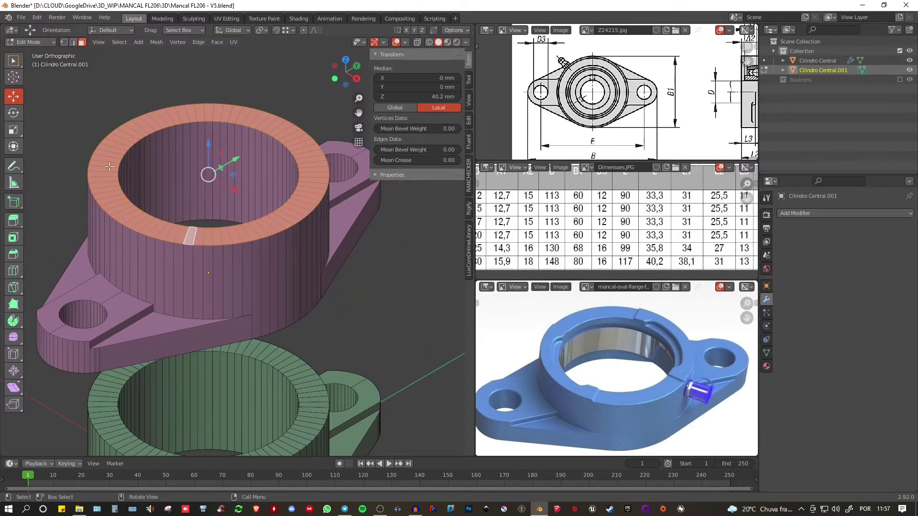
middle_click_drag(261, 208, 249, 197)
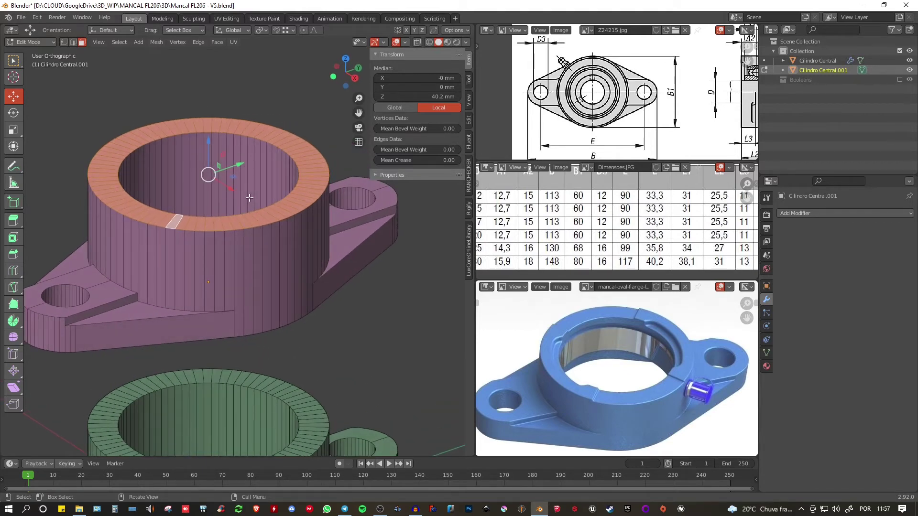
key("ctrl+i")
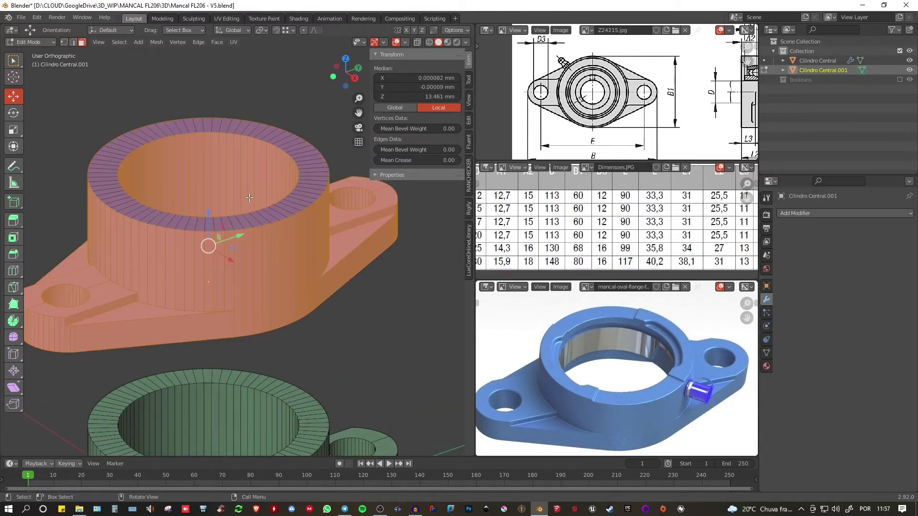
key("x")
left_click(248, 197)
key("Tab")
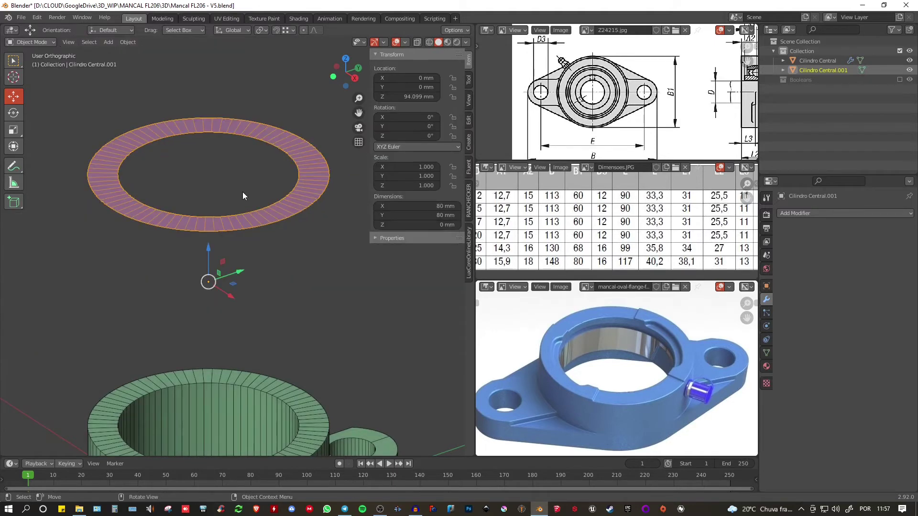
- Set the isolated ring's origin to its geometry
scroll(215, 191, "up", 1)
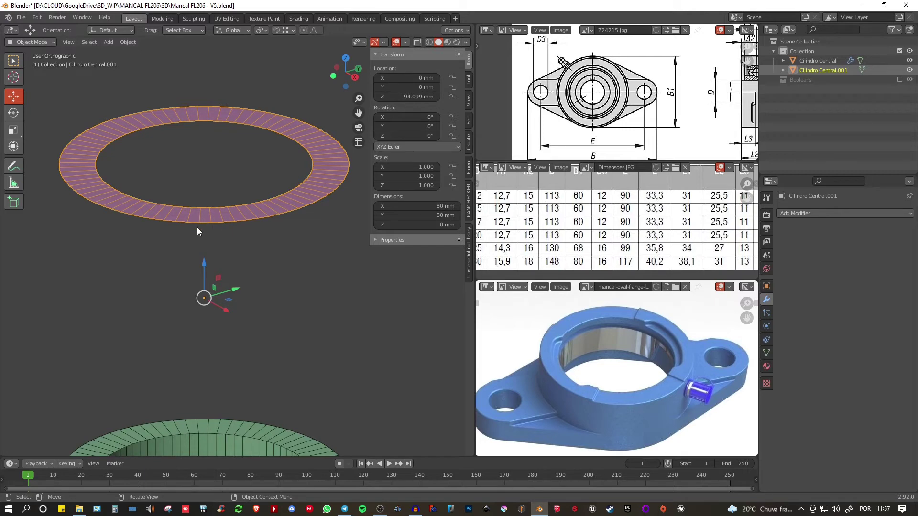
right_click(185, 217)
mouse_move(160, 240)
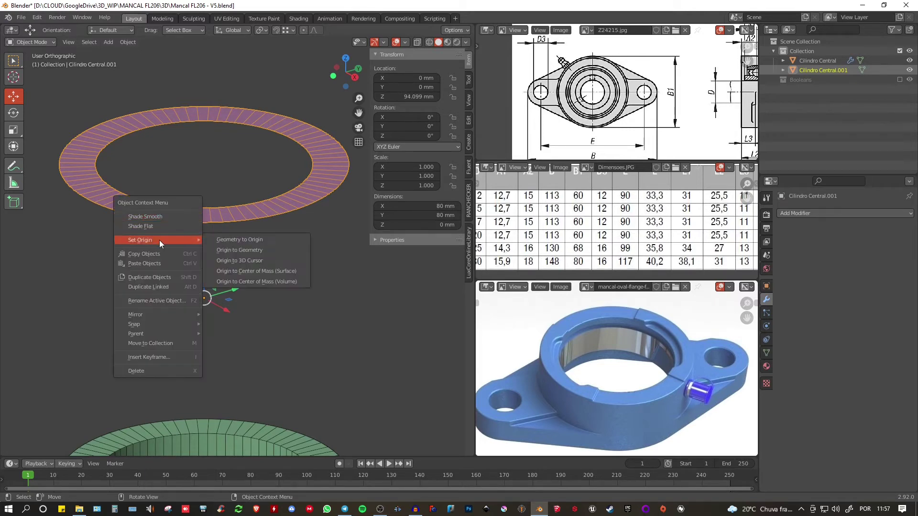
left_click(227, 251)
- Lower the ring along Z to about 46.4 mm, just above the original housing, and view it from the top
scroll(236, 198, "down", 4)
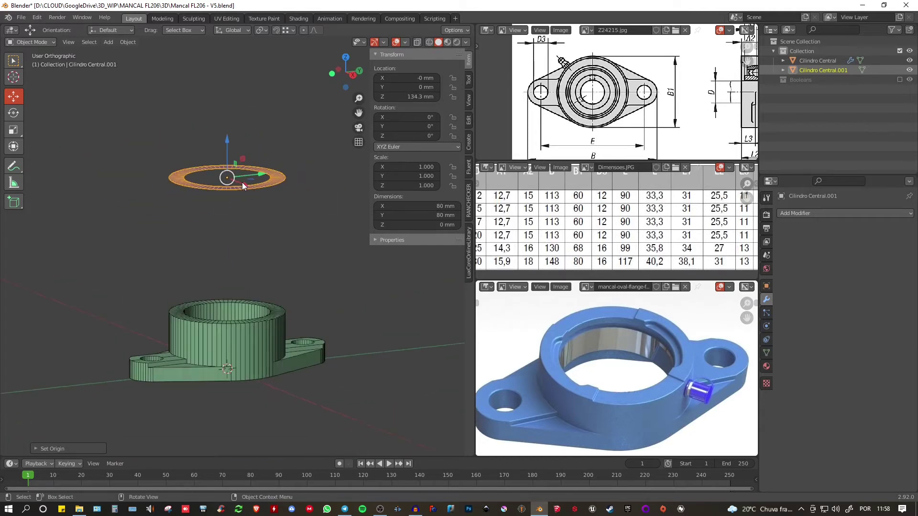
left_click_drag(226, 141, 242, 237)
key("KP_7")
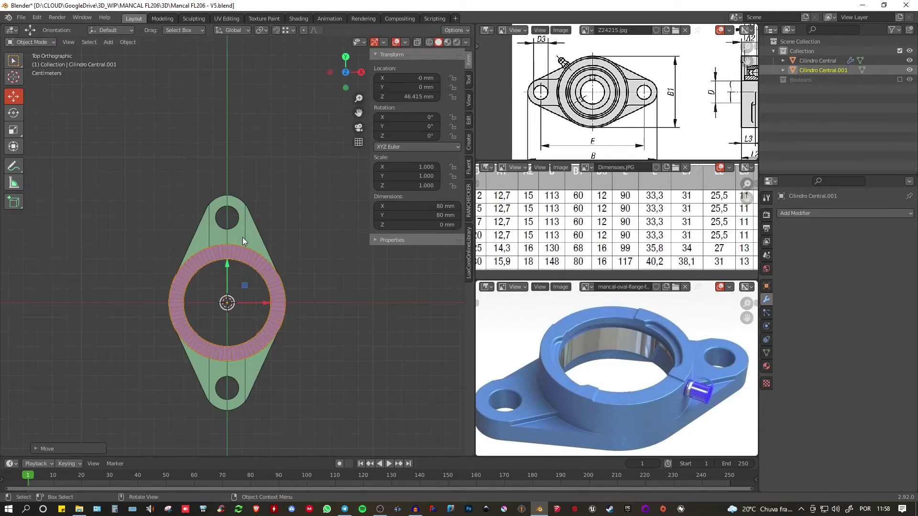
scroll(259, 211, "up", 2)
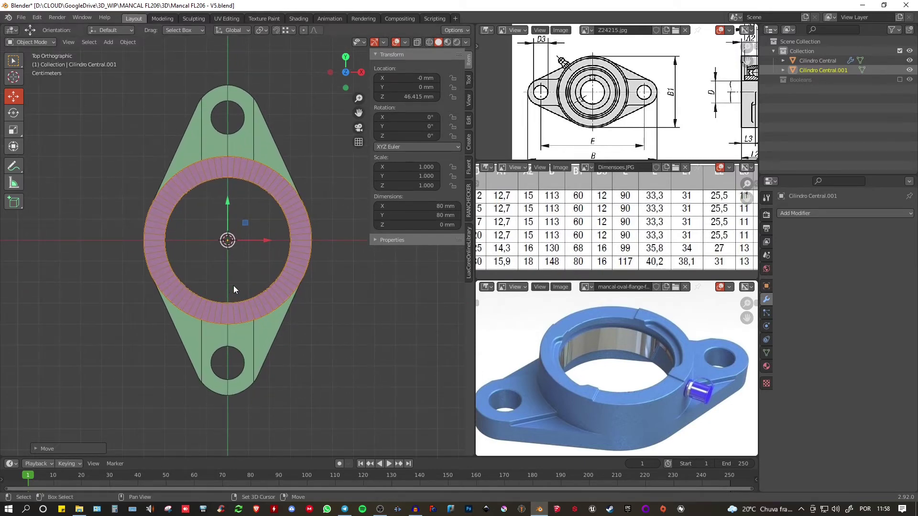
middle_click_drag(234, 286, 244, 288, "shift")
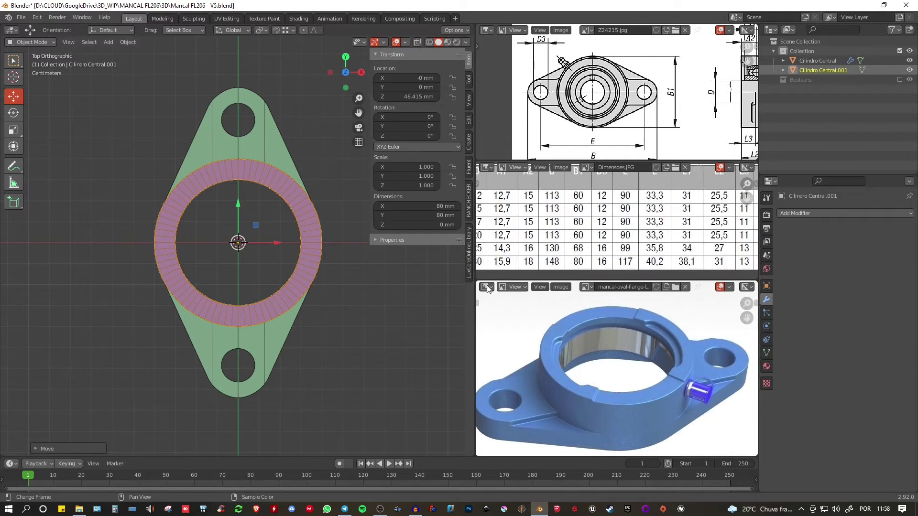
- Reduce the ring to its +X, -Y quarter by deleting the faces of the other three quadrants
key("Tab")
scroll(233, 310, "up", 2)
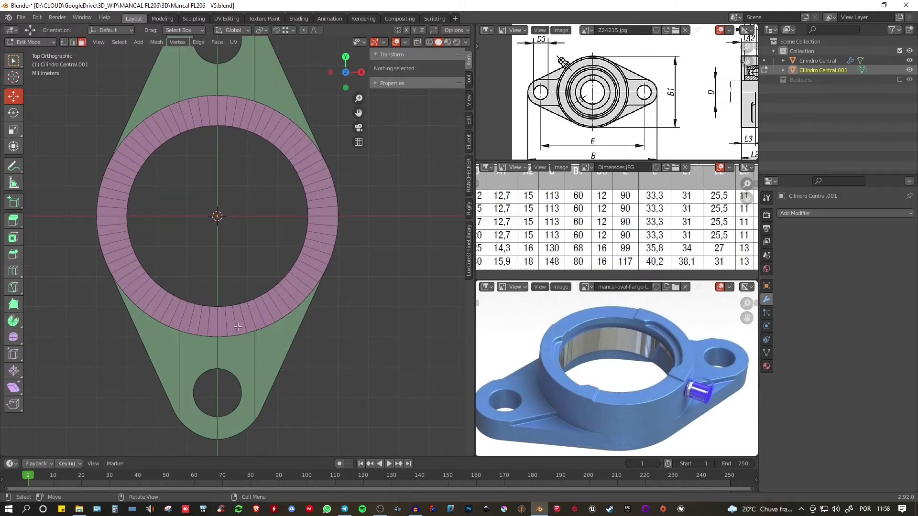
key("c")
mouse_move(232, 323)
left_mouse_down()
mouse_move(287, 293)
mouse_move(313, 236)
left_mouse_up()
key("Escape")
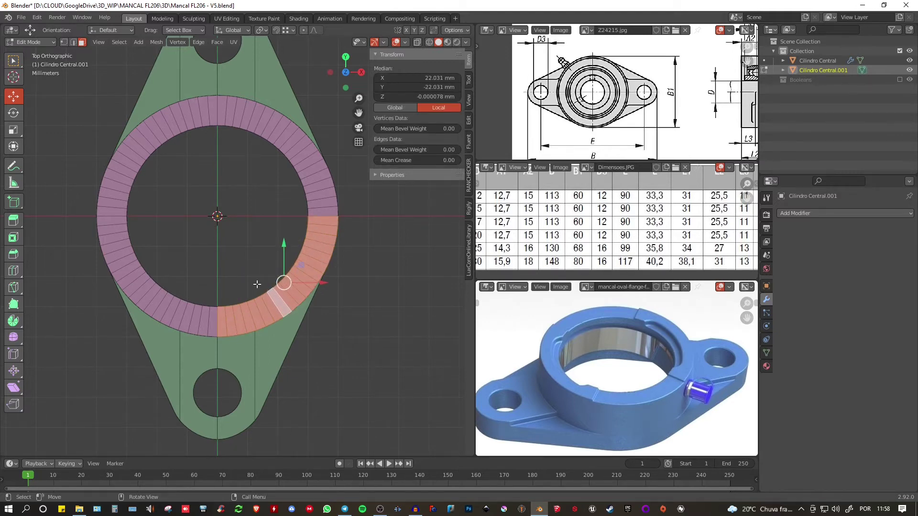
key("ctrl+i")
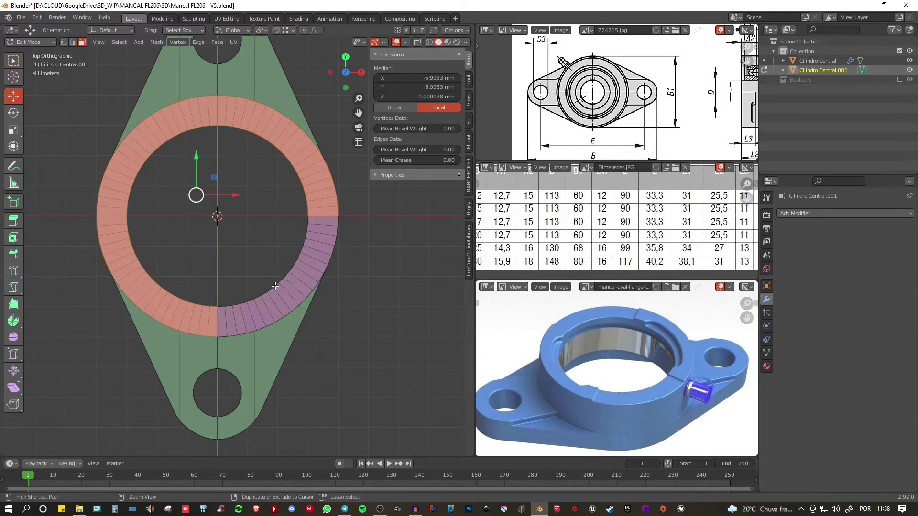
key("x")
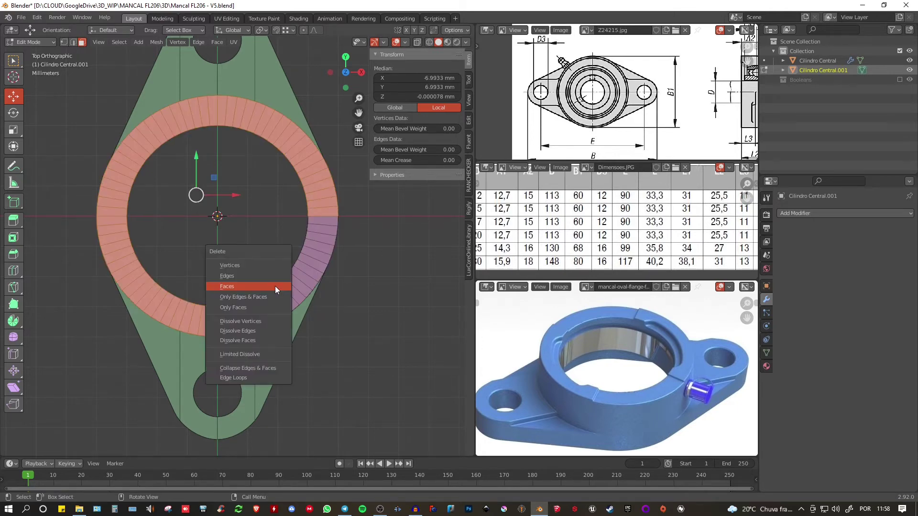
left_click(274, 286)
scroll(277, 237, "down", 3)
key("Tab")
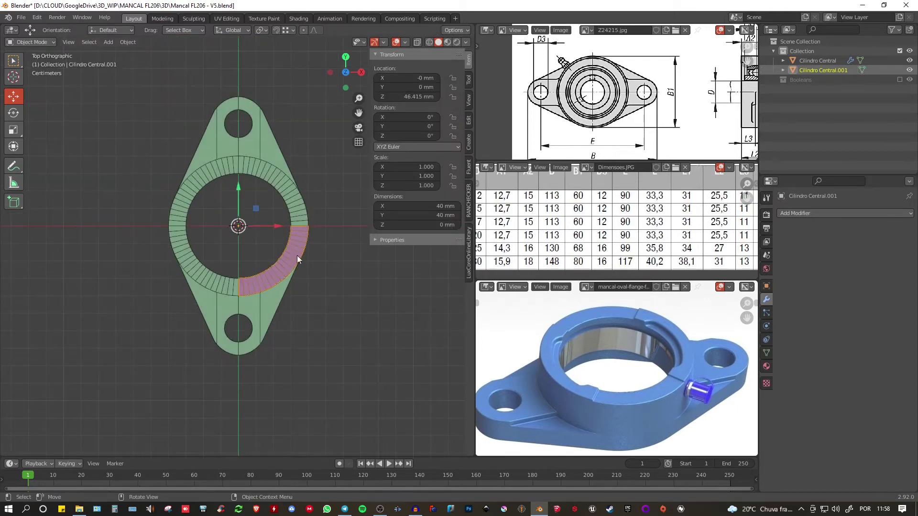
- Add a Mirror modifier on the X and Y axes with Clipping to the quarter ring and save the file
middle_click_drag(295, 244, 285, 247, "shift")
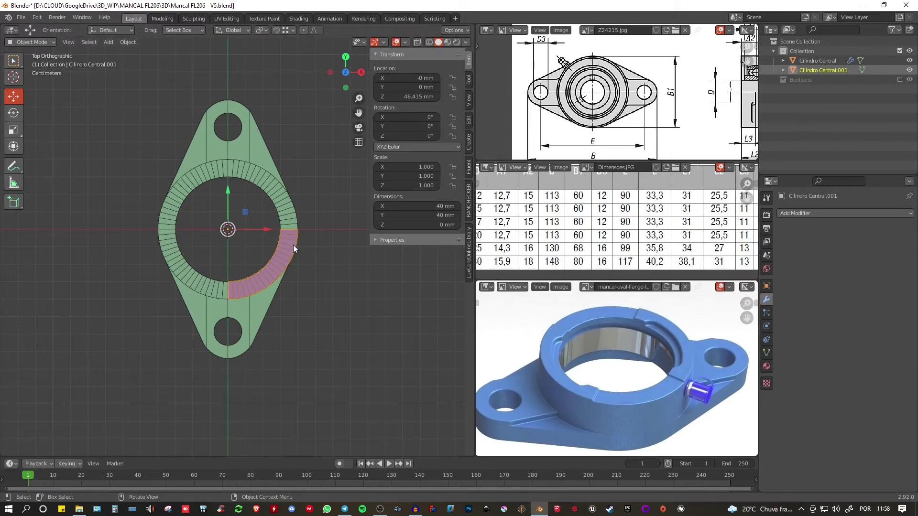
left_click(796, 211)
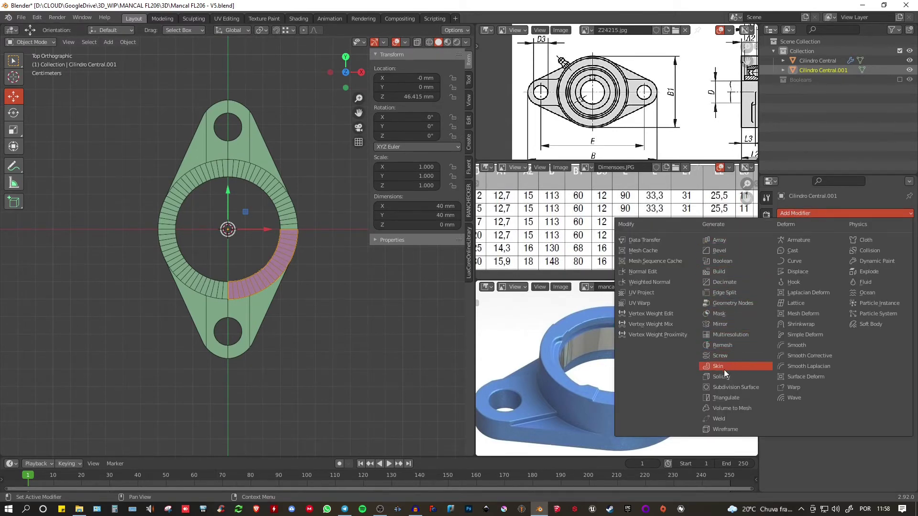
left_click(720, 324)
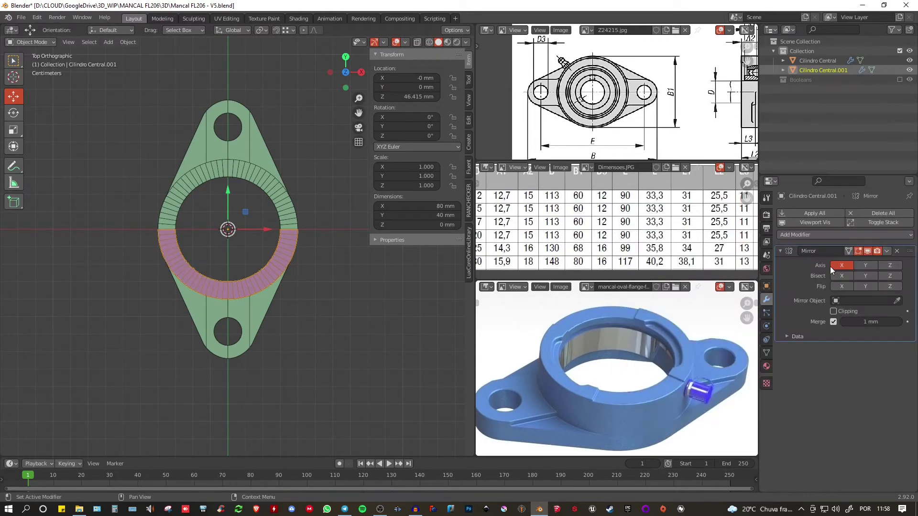
left_click(863, 266)
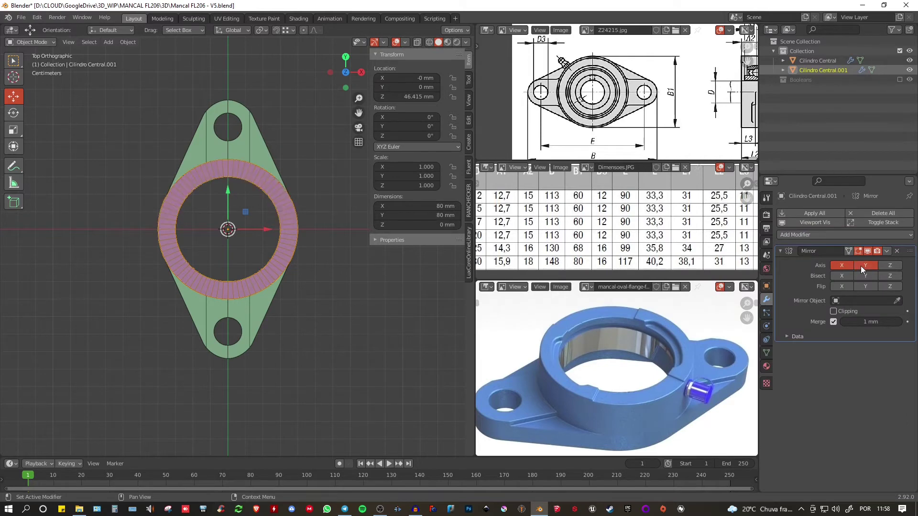
left_click(834, 311)
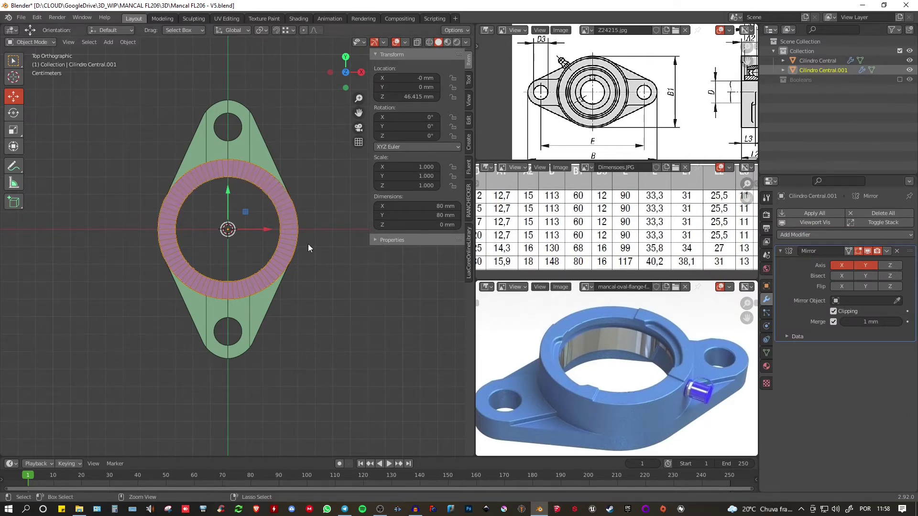
key("ctrl+s")
middle_click_drag(327, 297, 290, 245)
key("KP_7")
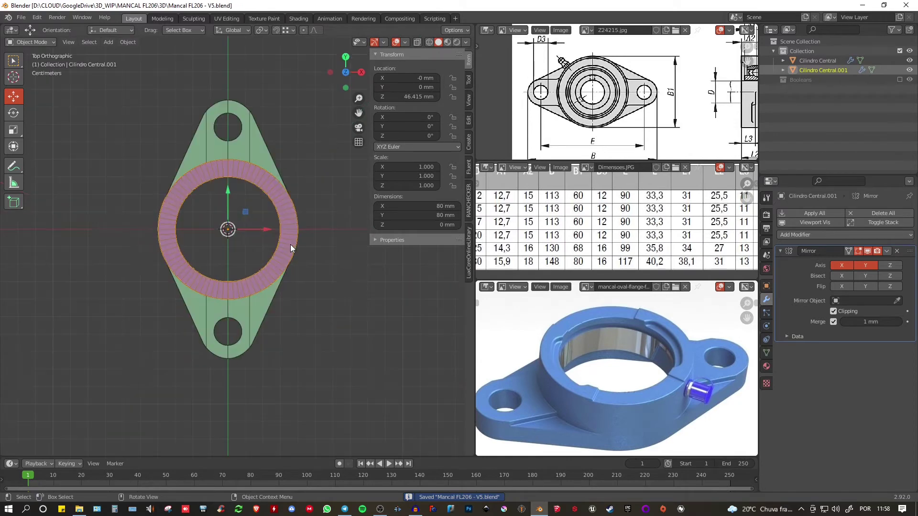
- Add a loop cut along the quarter ring's arc, slid by a factor of about 0.26 toward the inner edge
key("Tab")
scroll(291, 245, "up", 4)
scroll(283, 278, "down", 1)
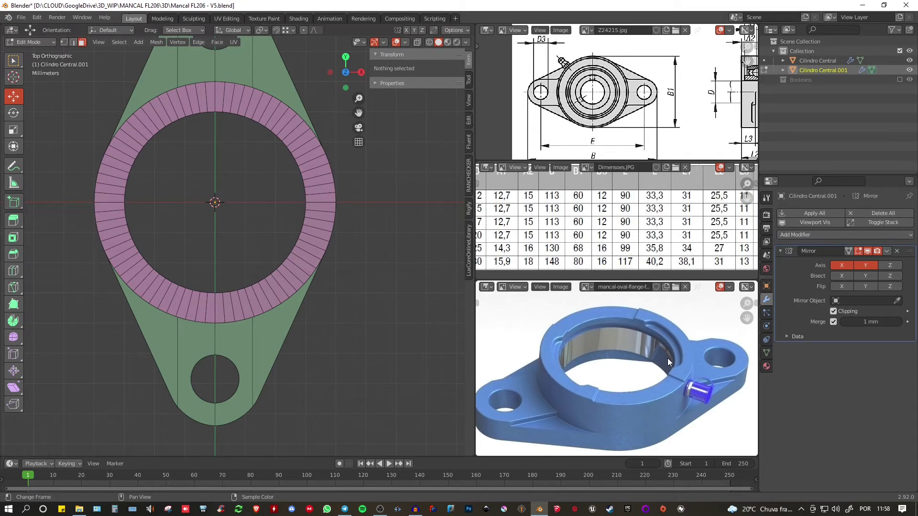
middle_click_drag(317, 274, 373, 260, "shift")
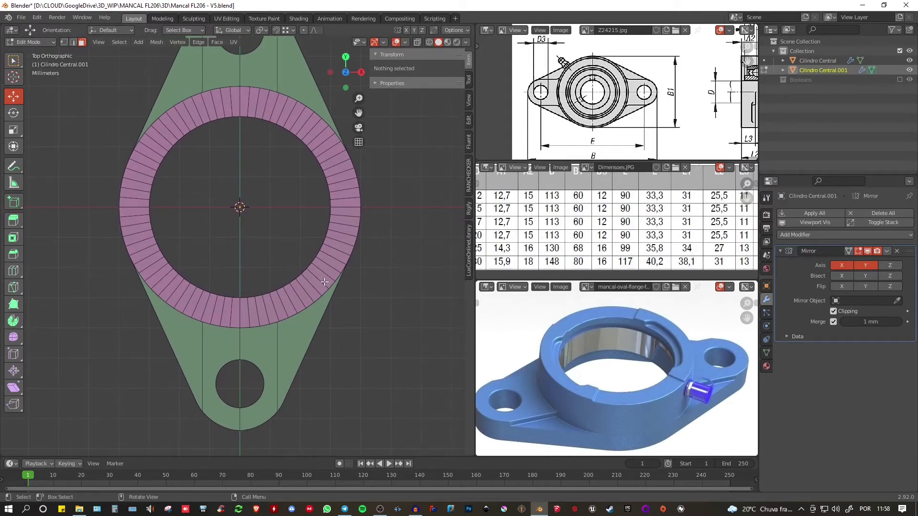
key("ctrl")
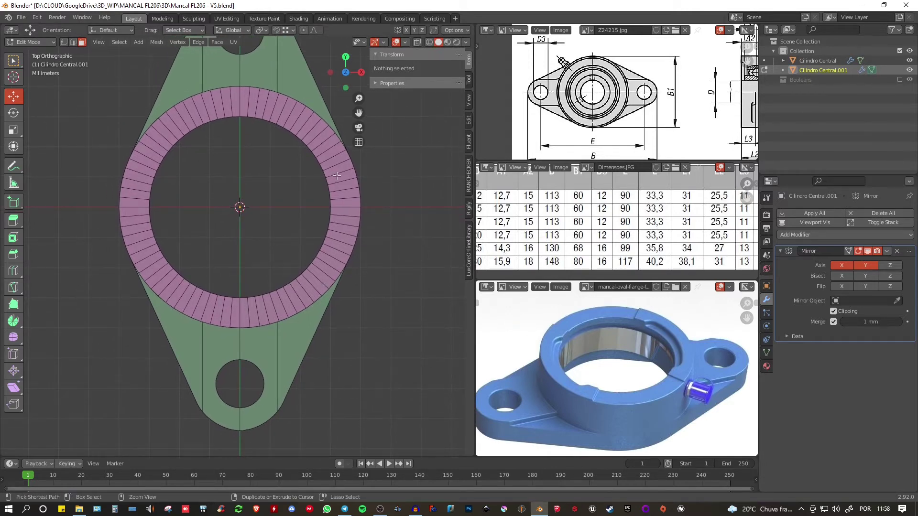
key("ctrl+r")
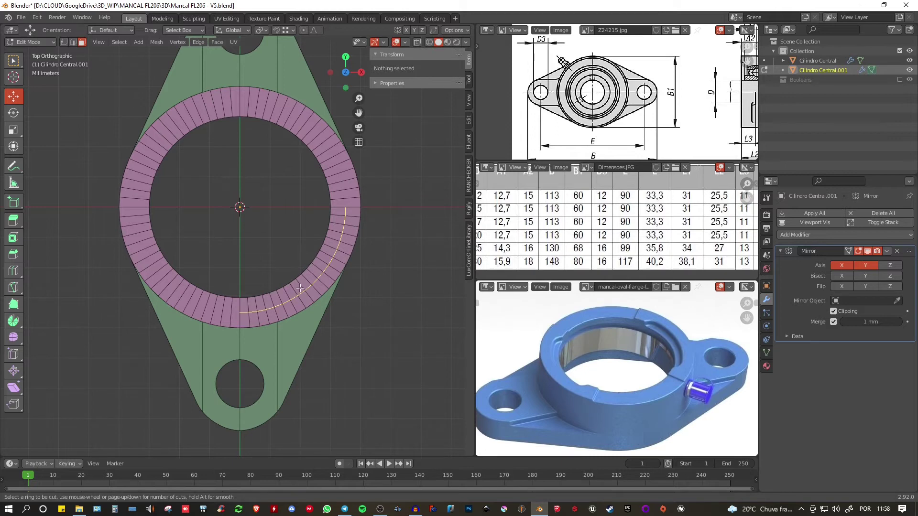
left_click(300, 289)
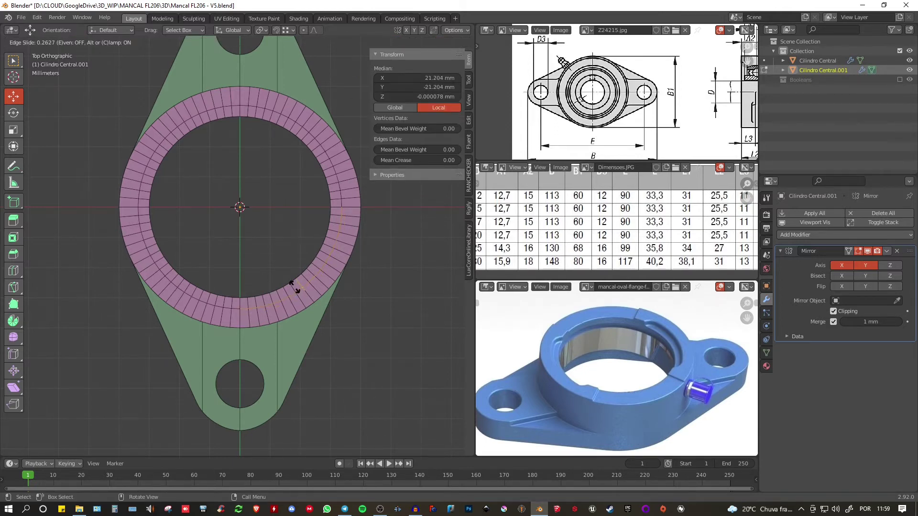
left_click(296, 286)
- Delete the quarter ring's outer-band faces from the Y axis to about the arc's midpoint, keeping the narrow inner band
middle_click_drag(299, 192, 288, 206, "shift")
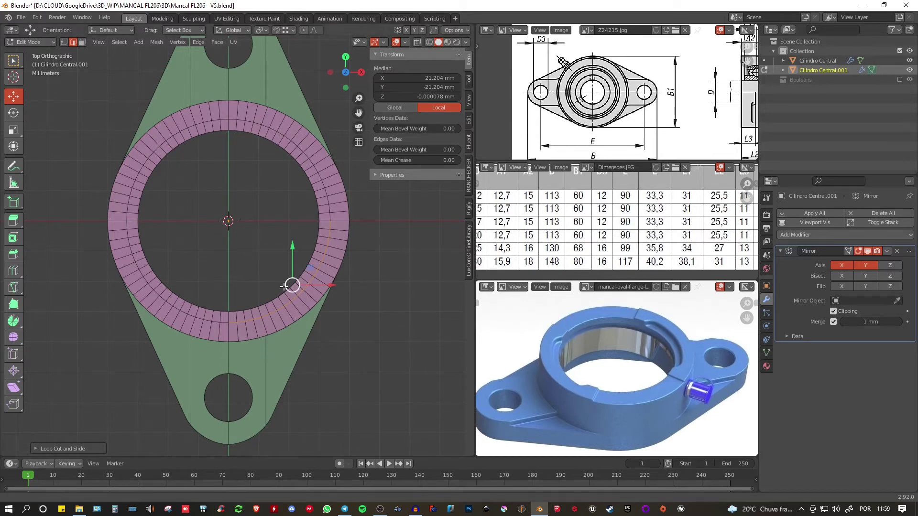
middle_click_drag(286, 306, 289, 309, "shift")
key("3")
left_click(238, 340)
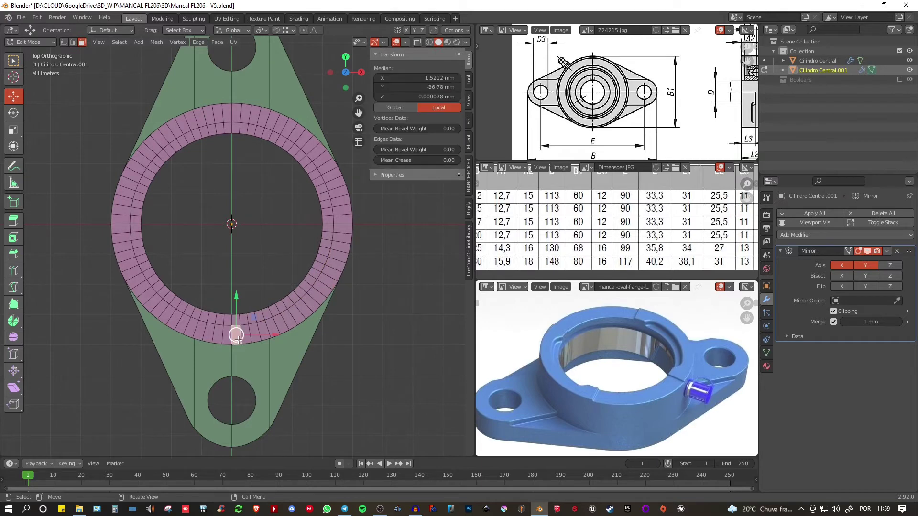
key("c")
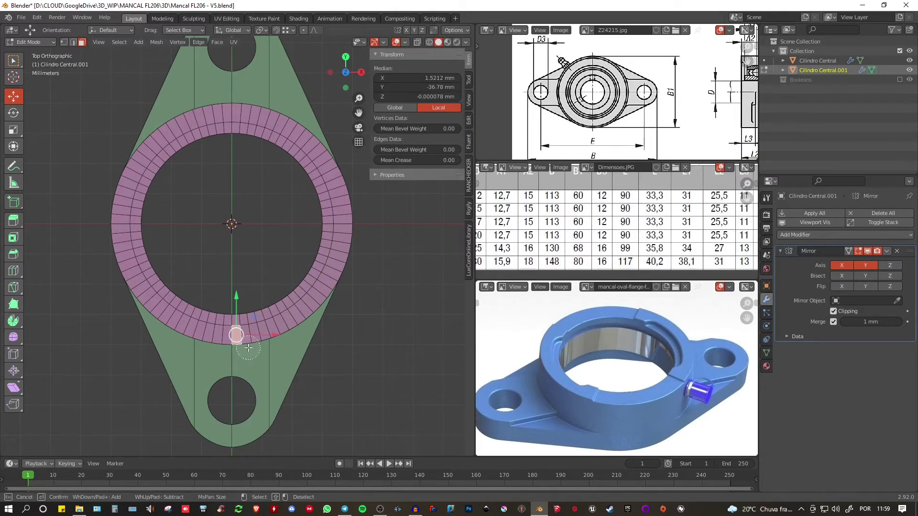
mouse_move(248, 348)
left_mouse_down()
mouse_move(306, 325)
mouse_move(267, 342)
left_mouse_up()
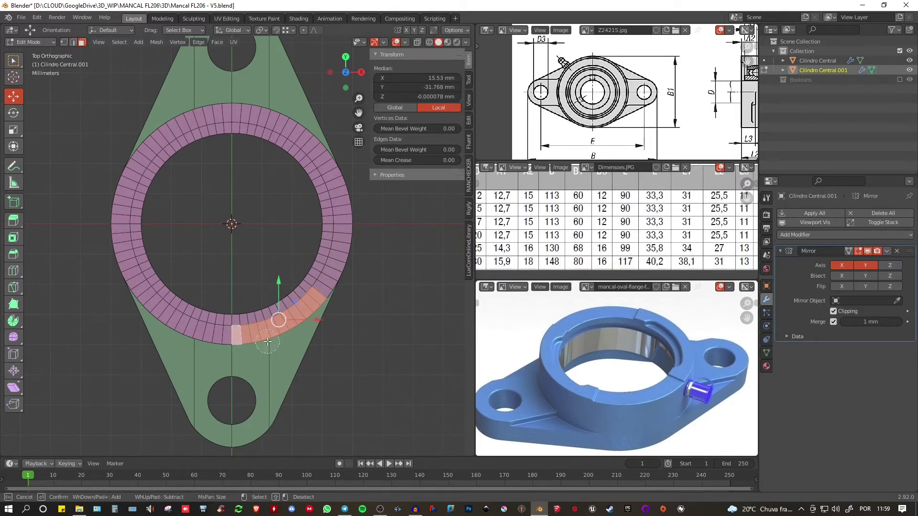
key("Escape")
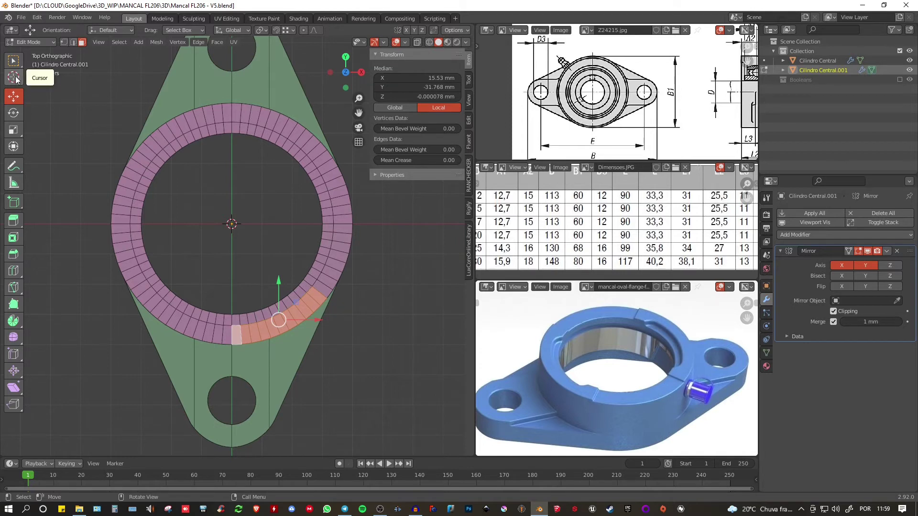
mouse_move(14, 60)
left_mouse_down()
mouse_move(41, 71)
mouse_move(50, 118)
mouse_move(50, 109)
left_mouse_up()
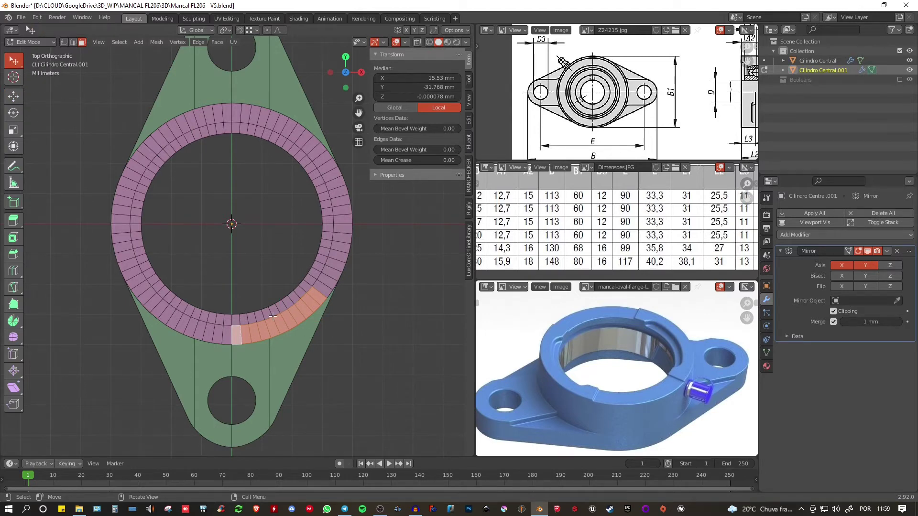
key("c")
mouse_move(288, 335)
left_mouse_down()
mouse_move(310, 329)
mouse_move(329, 299)
left_mouse_up()
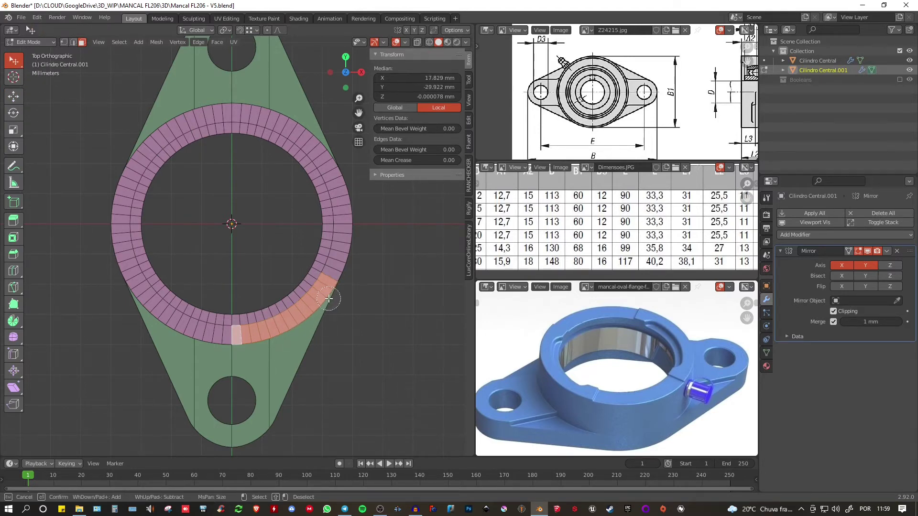
key("Escape")
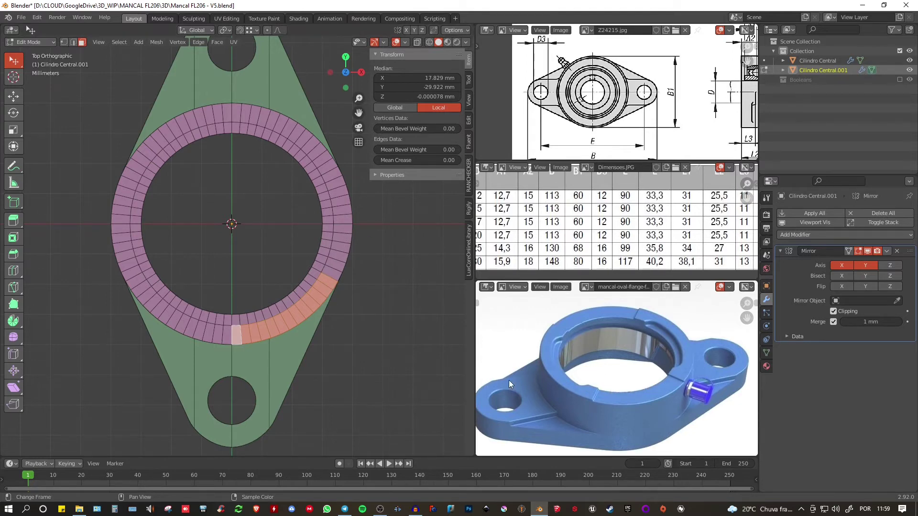
left_click(329, 282, "shift")
left_click(327, 289, "shift")
left_click(322, 296, "shift")
key("x")
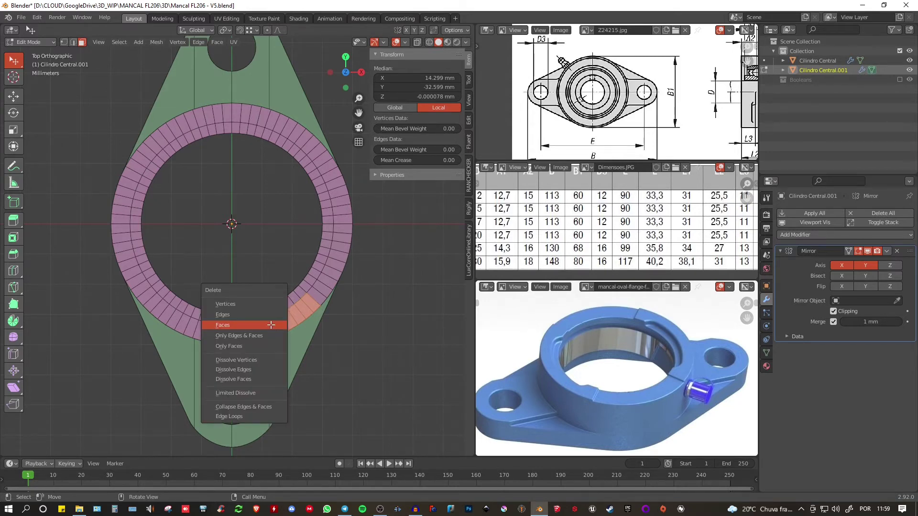
left_click(271, 325)
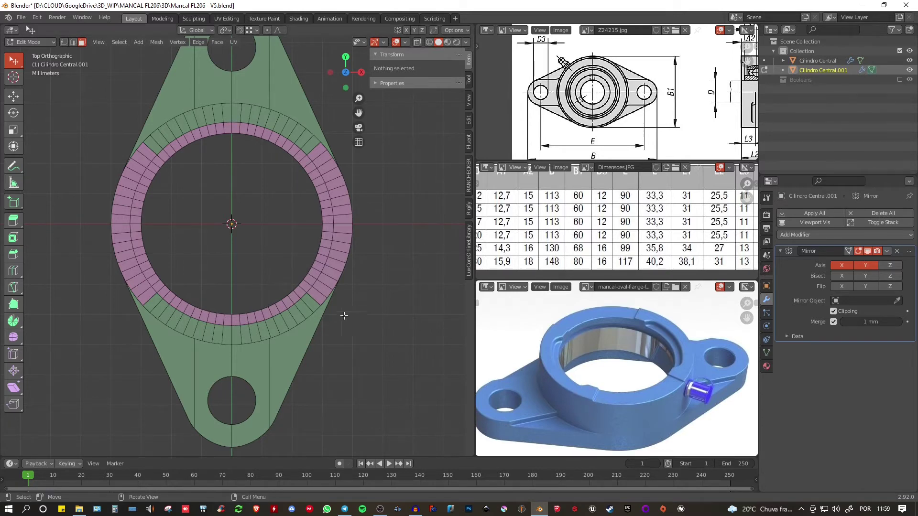
- Delete the first three inner and outer face pairs of the remaining full-width section to open a gap, and return to Object Mode
scroll(325, 297, "up", 2)
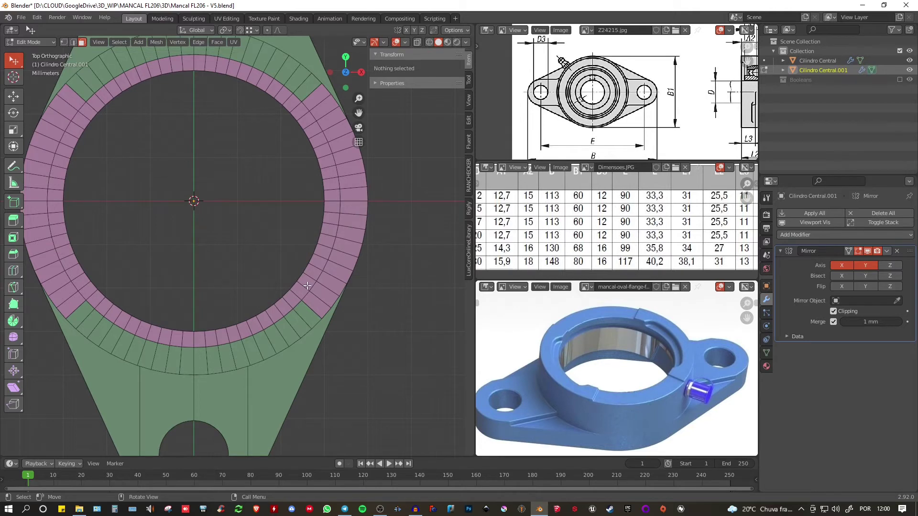
left_click(300, 291)
left_click(316, 304, "shift")
left_click(326, 297, "shift")
left_click(309, 282, "shift")
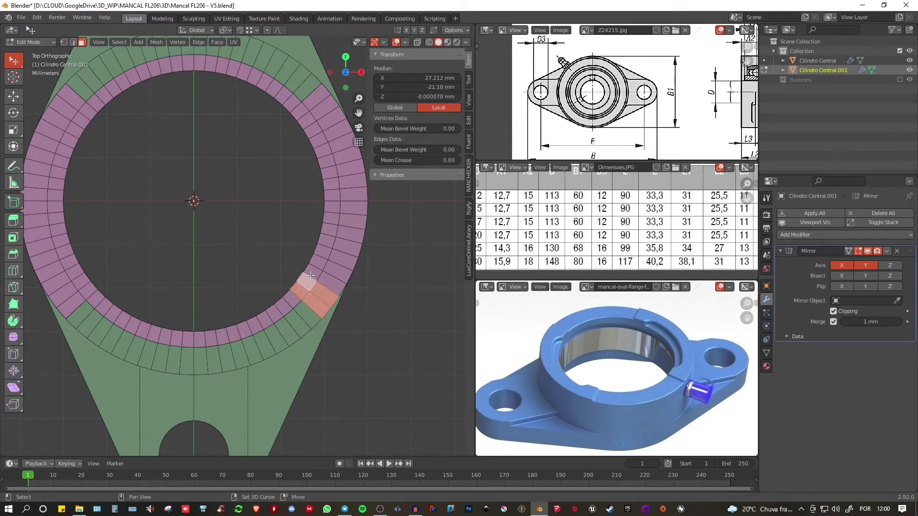
left_click(311, 275, "shift")
left_click(329, 284, "shift")
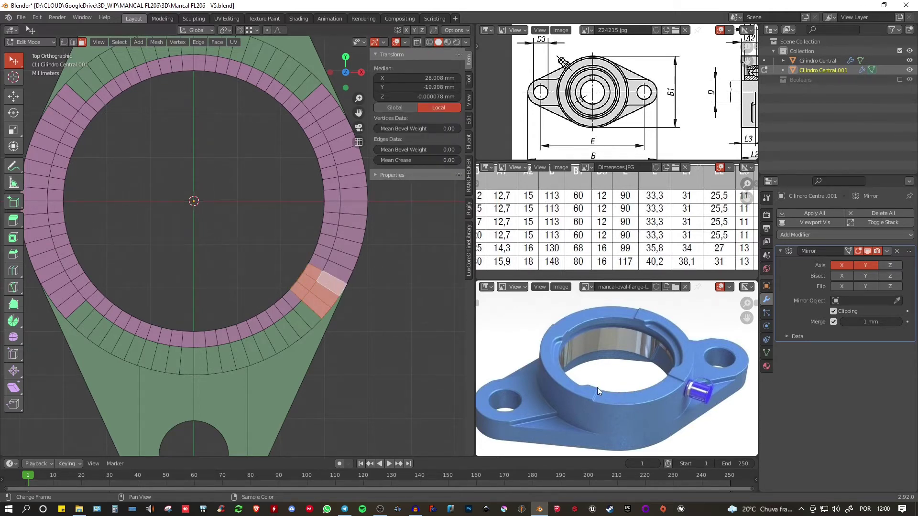
key("x")
left_click(285, 278)
scroll(287, 282, "down", 2)
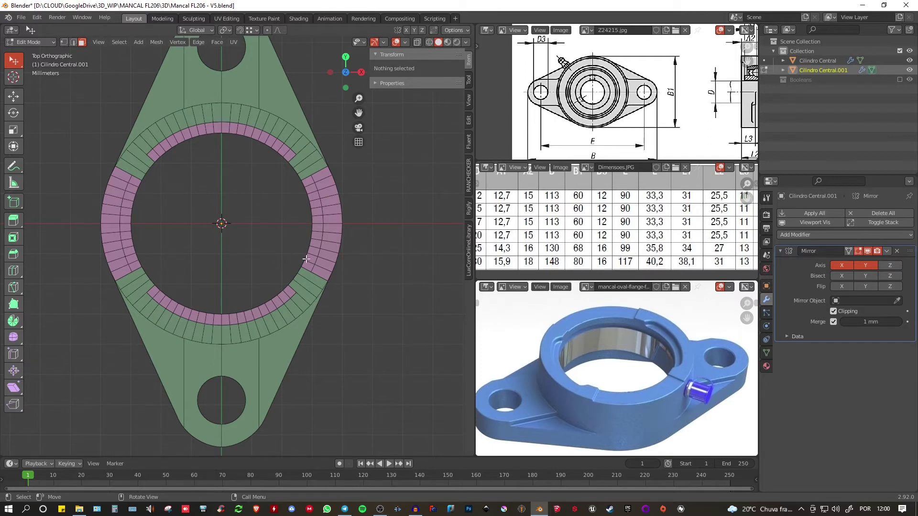
middle_click_drag(347, 255, 268, 243)
key("Tab")
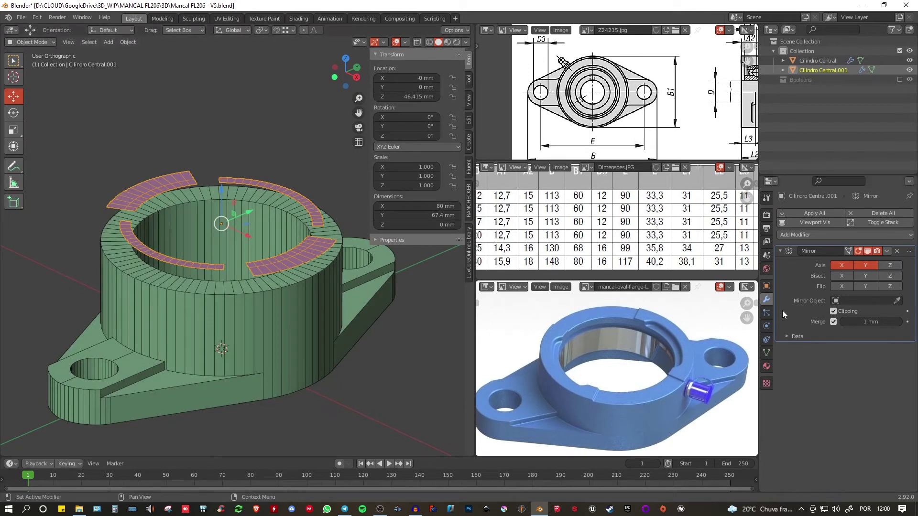
- Add a Solidify modifier to the four flat ring segments above the central cylinder
left_click(781, 252)
left_click(785, 237)
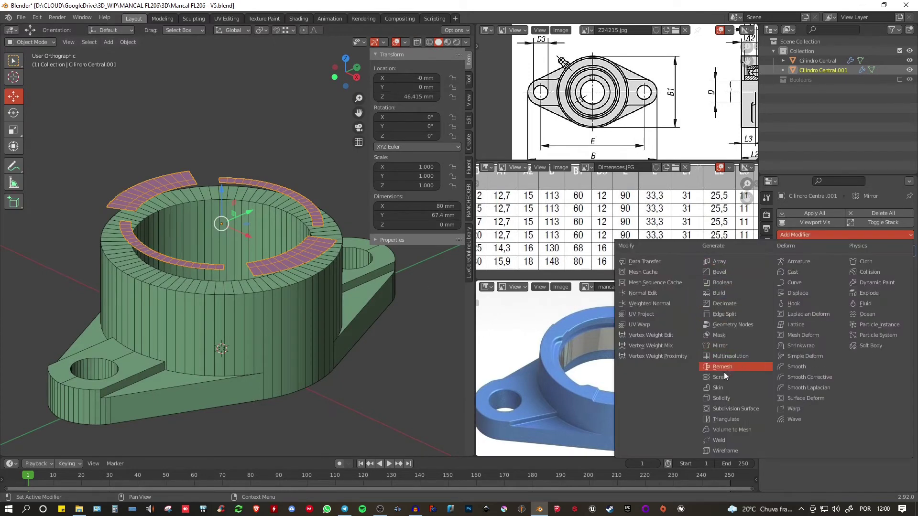
left_click(718, 397)
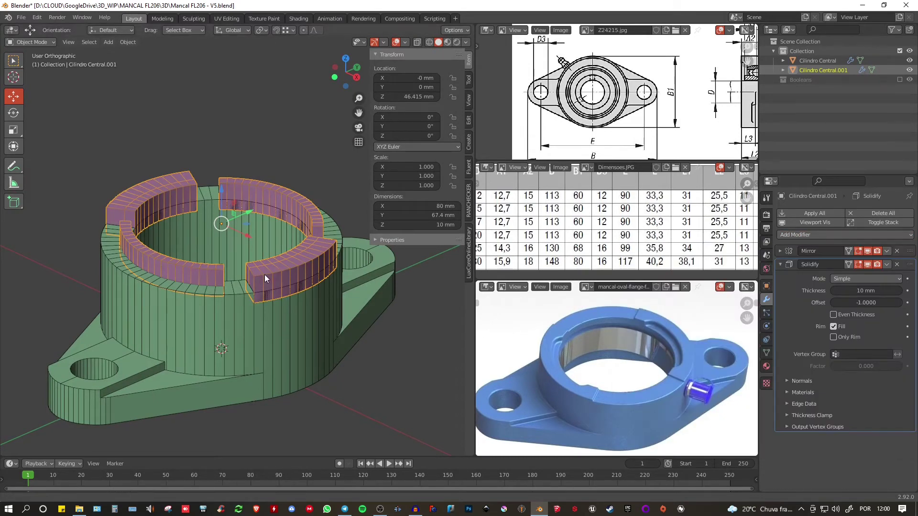
middle_click_drag(265, 275, 276, 240)
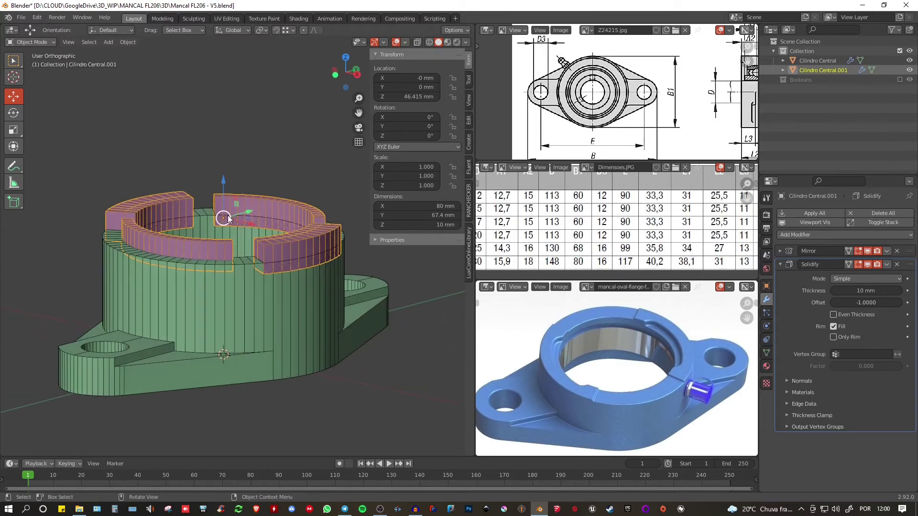
scroll(218, 181, "up", 2)
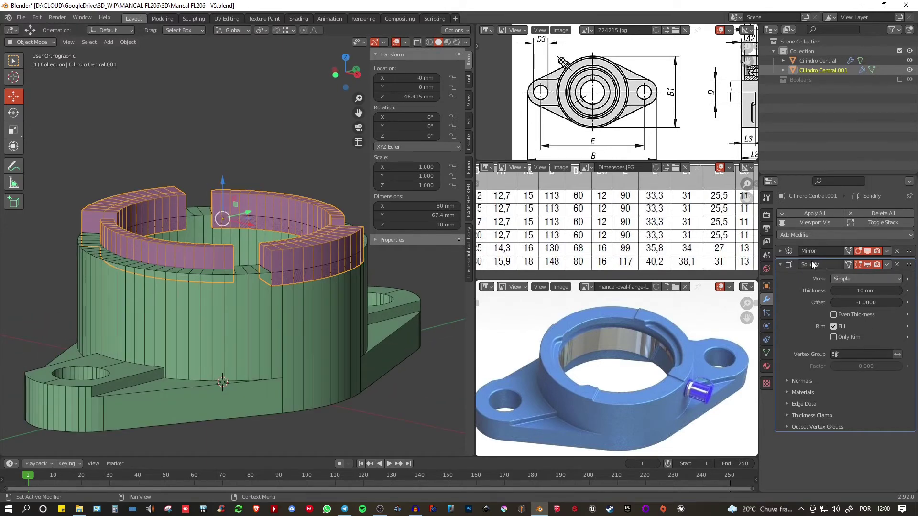
- With Solidify temporarily hidden in the viewport, move the ring segments along Z onto the cylinder's top face at 40.2 mm
left_click(866, 264)
key("g")
key("z")
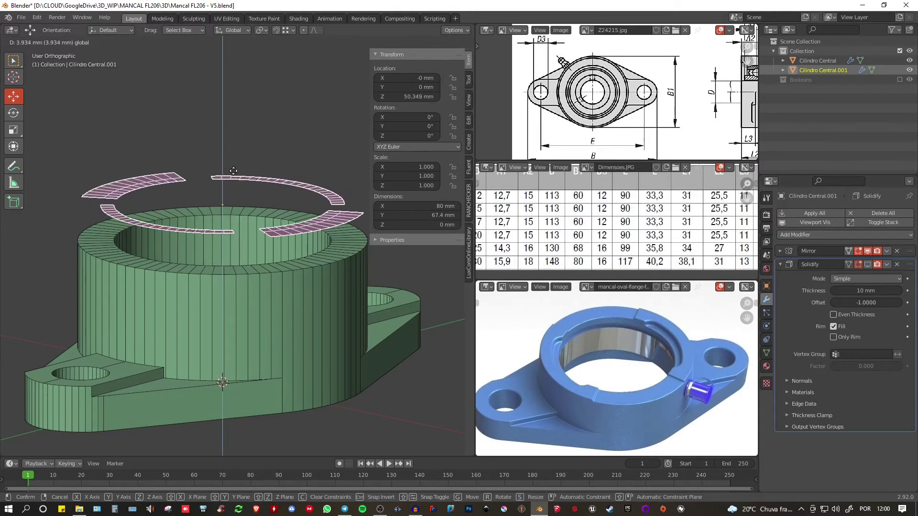
left_click(302, 261)
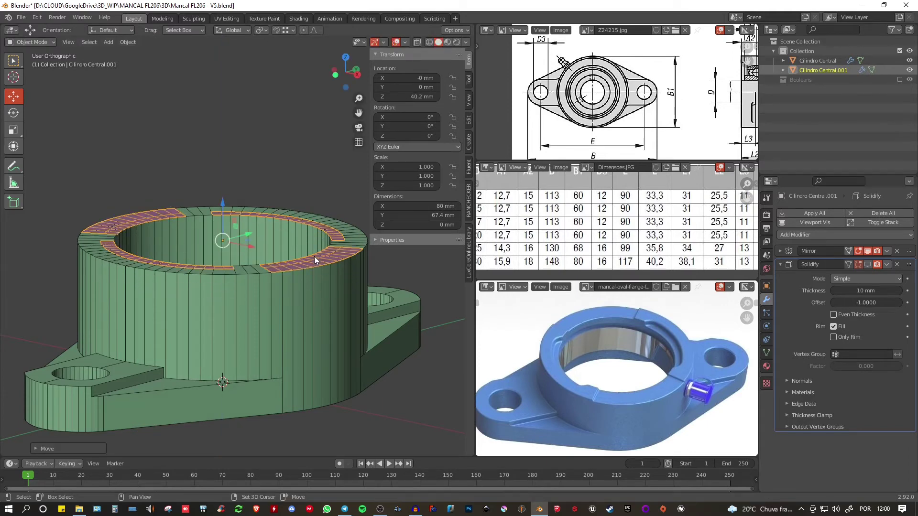
middle_click_drag(314, 256, 302, 271, "shift")
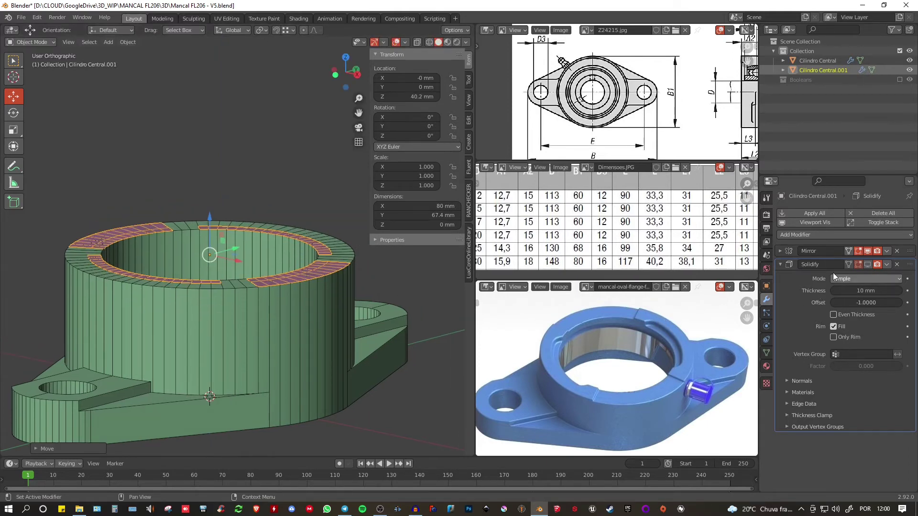
left_click(868, 264)
middle_click_drag(349, 284, 336, 288, "shift")
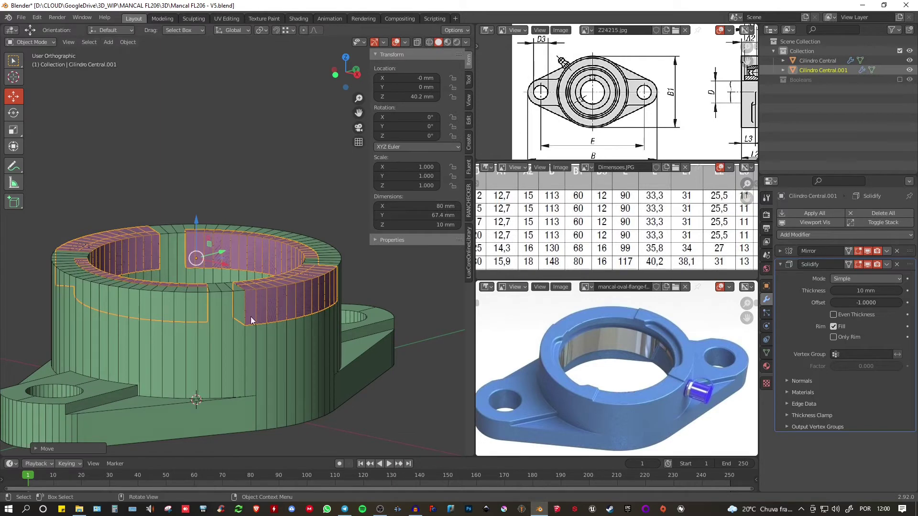
- Set the Solidify thickness of the ring segments to 3 mm
left_click(861, 292)
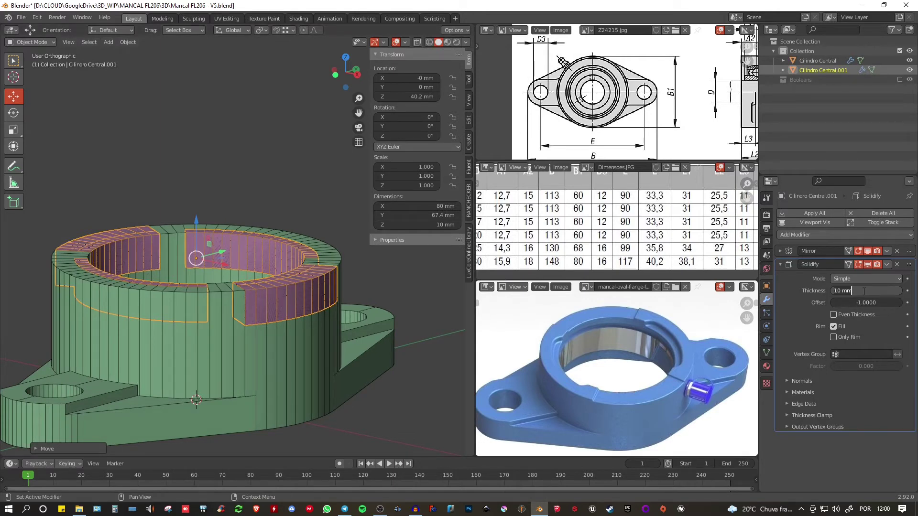
key("BackSpace")
key("BackSpace")
key("BackSpace")
key("BackSpace")
key("BackSpace")
type("3")
key("Return")
middle_click_drag(306, 287, 278, 287)
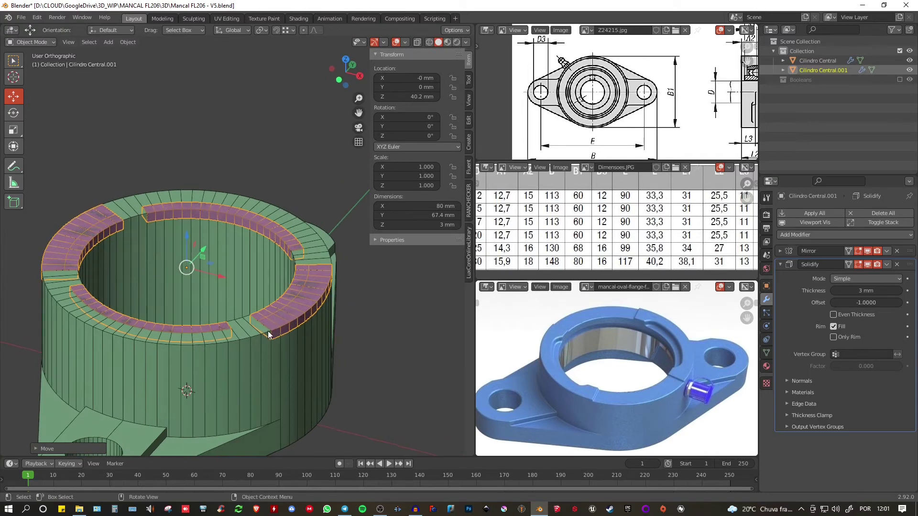
scroll(240, 256, "up", 2)
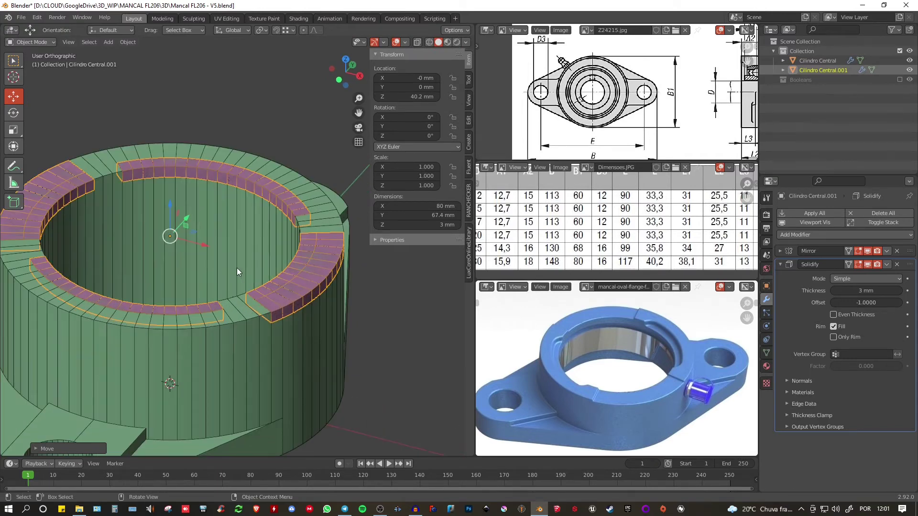
- Isolate the ring segments in local view and select the inner corner vertex at the end of the thin arc in Edit Mode
key("KP_Divide")
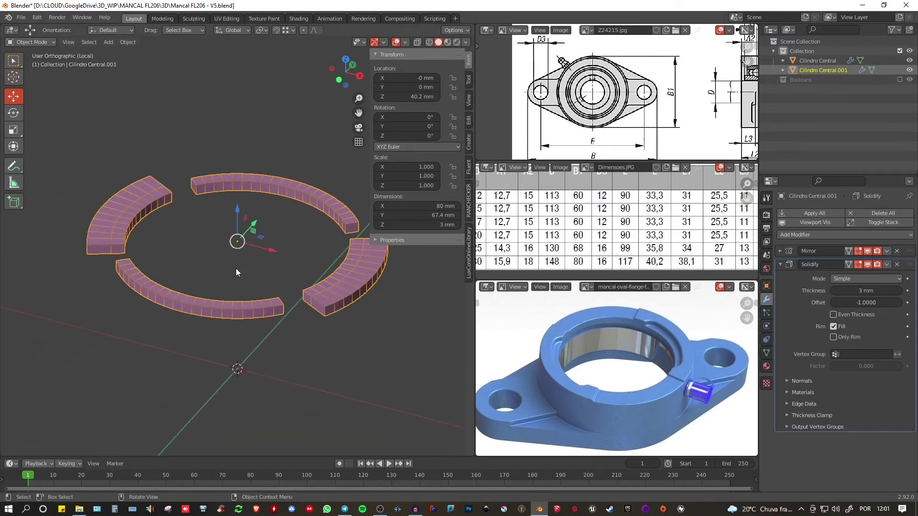
middle_click_drag(236, 268, 282, 313)
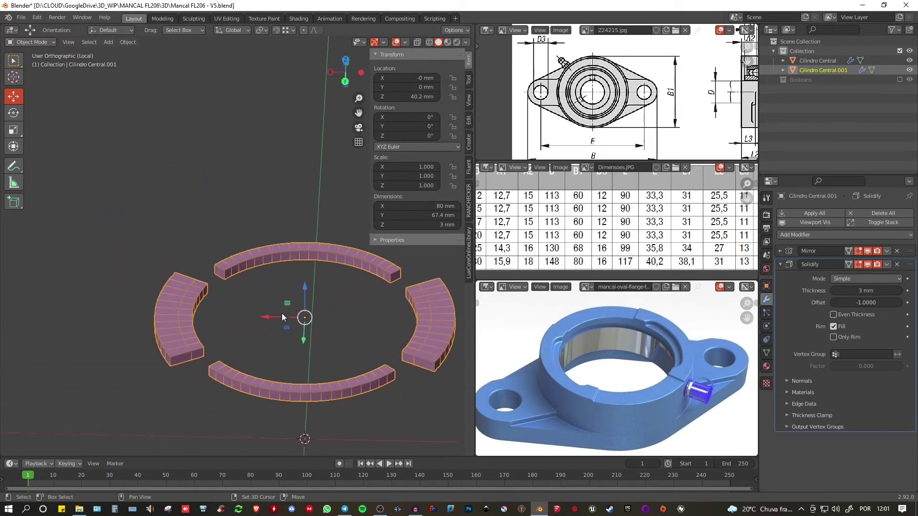
scroll(221, 273, "up", 5)
key("Tab")
scroll(197, 237, "up", 2)
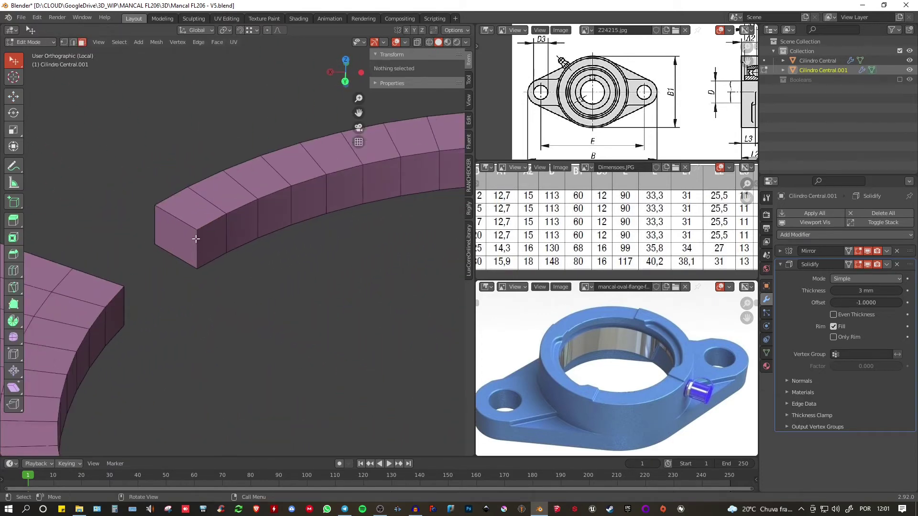
key("1")
left_click(195, 233)
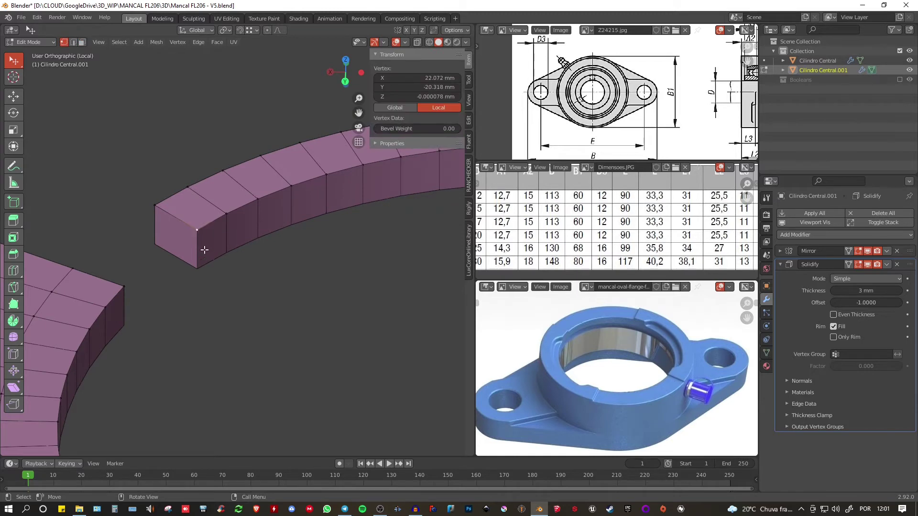
middle_click_drag(203, 249, 203, 262, "shift")
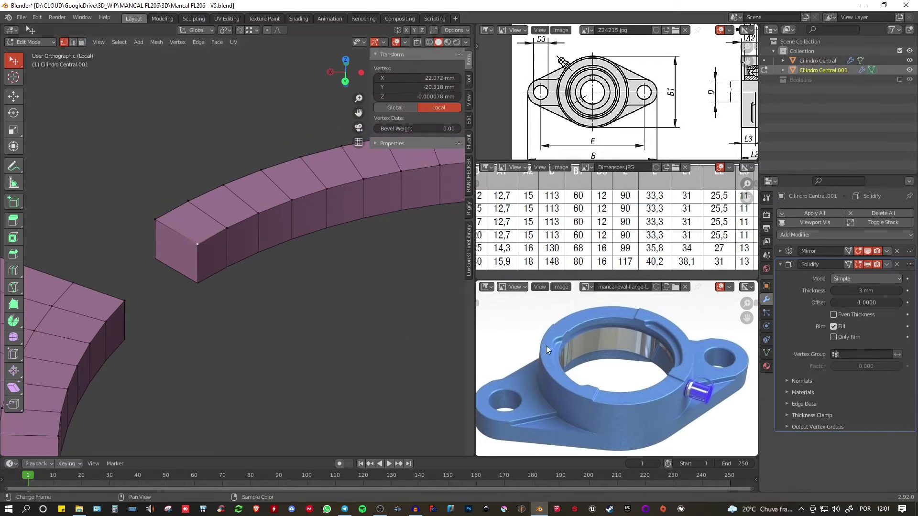
scroll(565, 342, "up", 4)
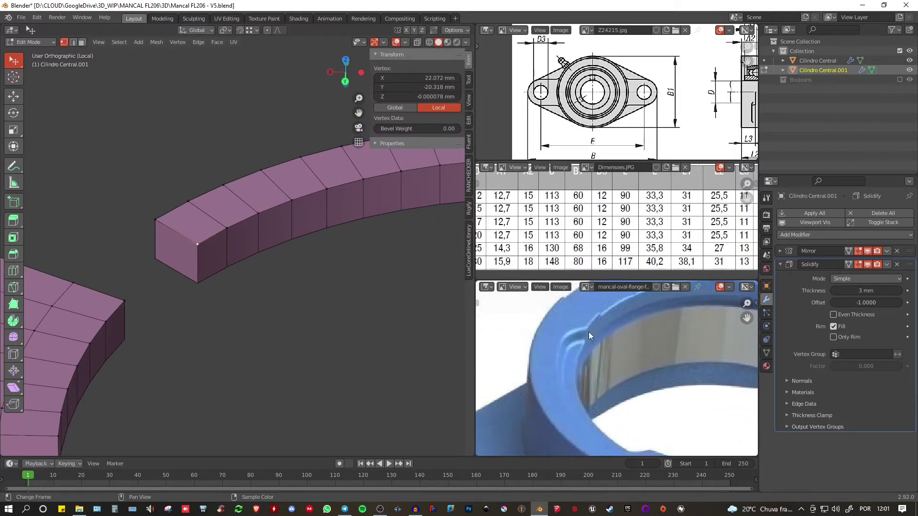
middle_click_drag(210, 251, 180, 258, "shift")
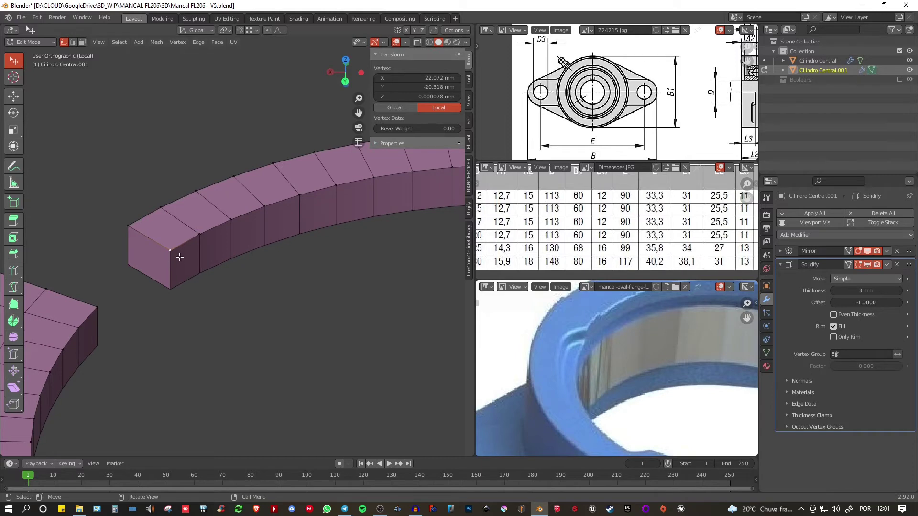
- Add a Bevel modifier to the ring segments and place it between Mirror and Solidify in the stack
left_click(780, 264)
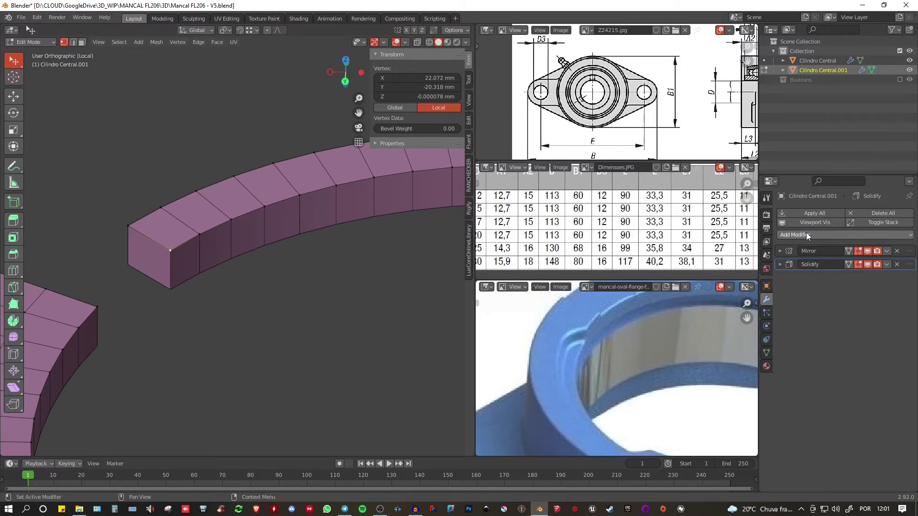
left_click(794, 234)
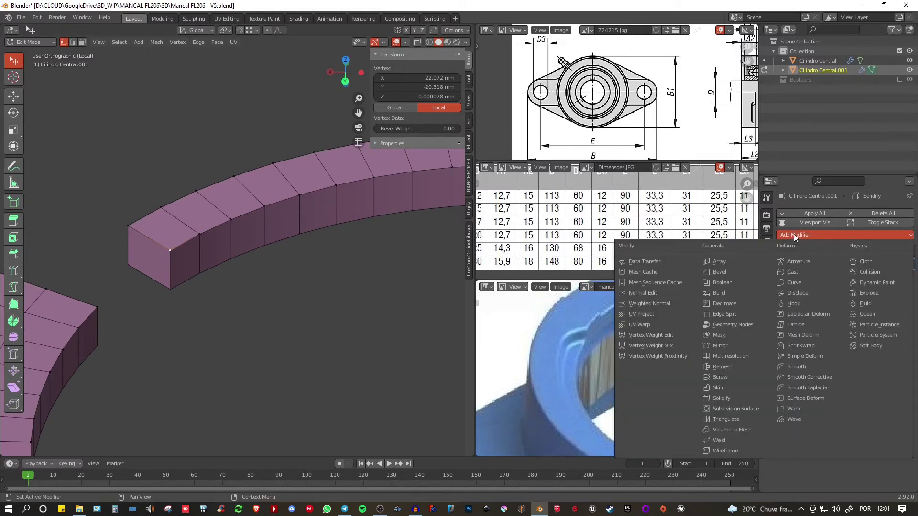
left_click(723, 272)
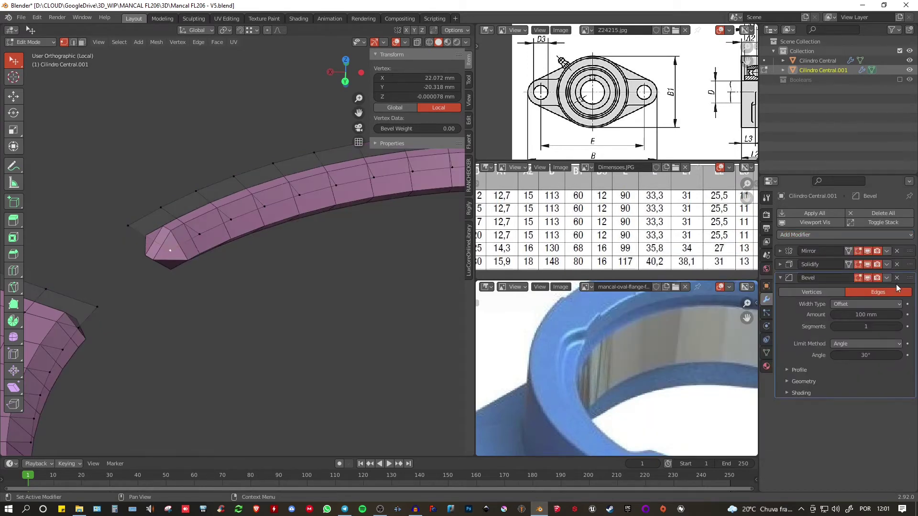
left_click_drag(910, 278, 910, 264)
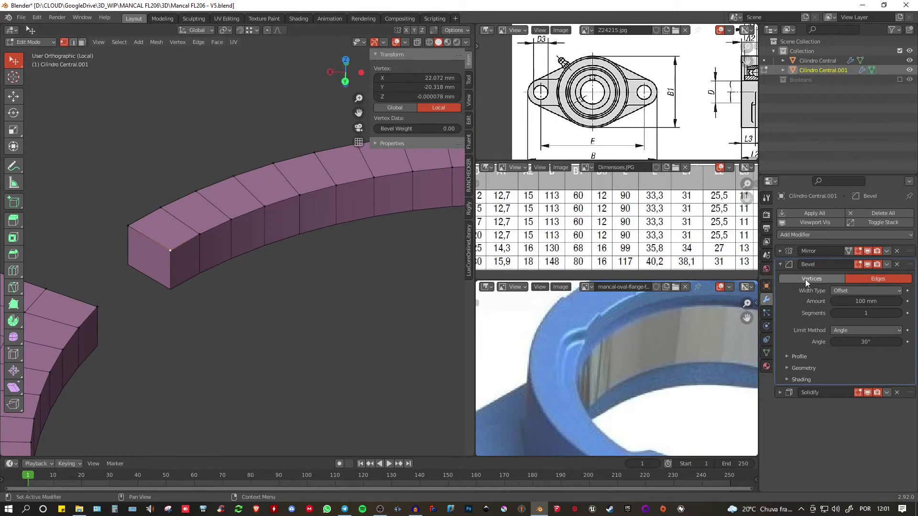
- Create a new vertex group and assign the selected corner vertex to it
left_click(767, 353)
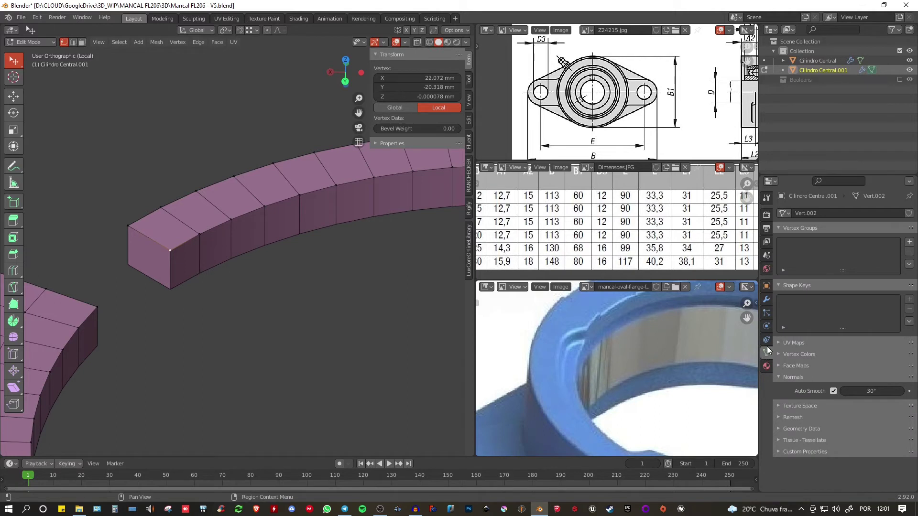
left_click(910, 243)
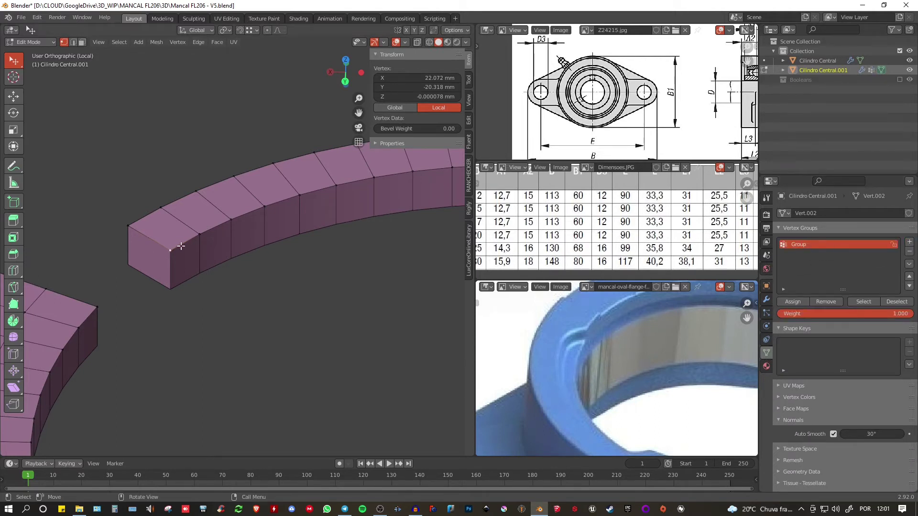
left_click(789, 301)
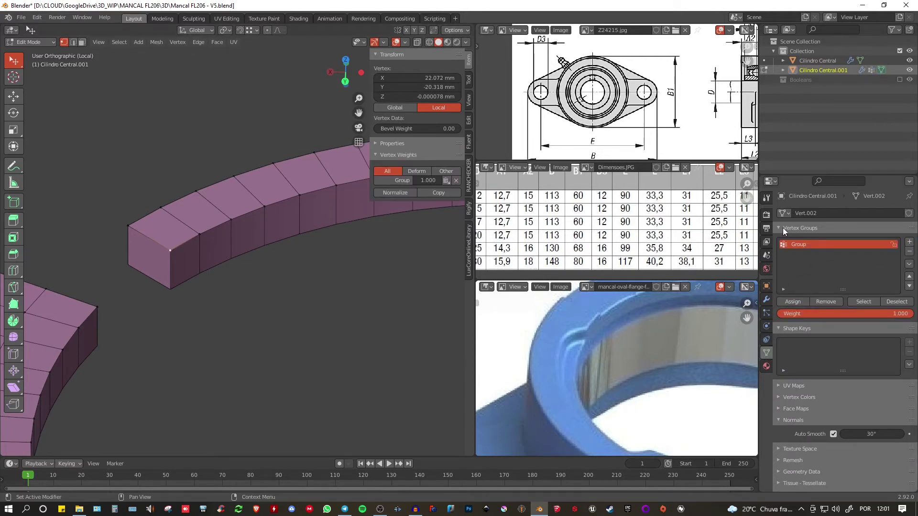
- Set the Bevel modifier to affect vertices and limit it to the vertex group "Group"
left_click(767, 300)
left_click(780, 264)
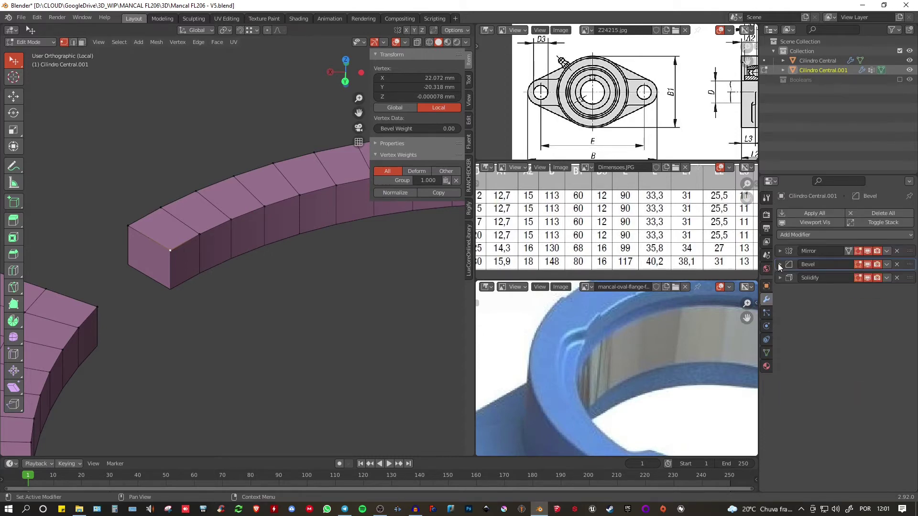
left_click(780, 265)
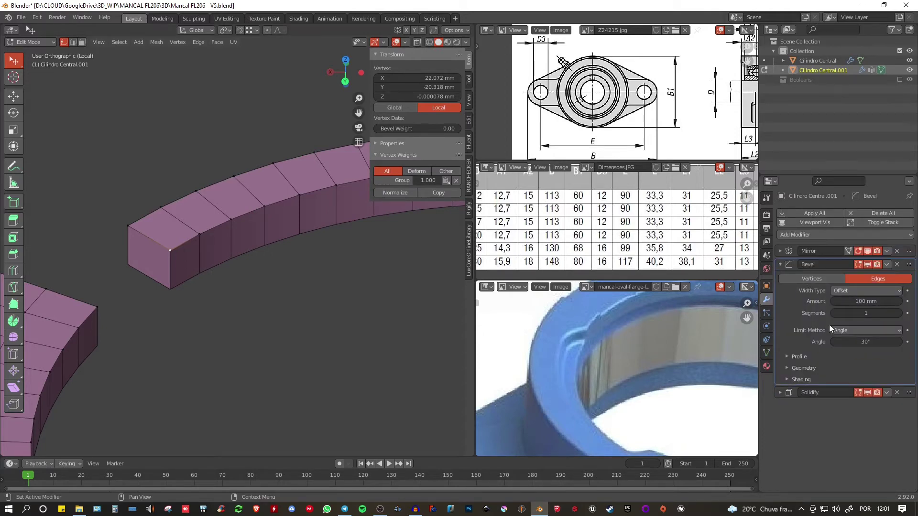
left_click(798, 279)
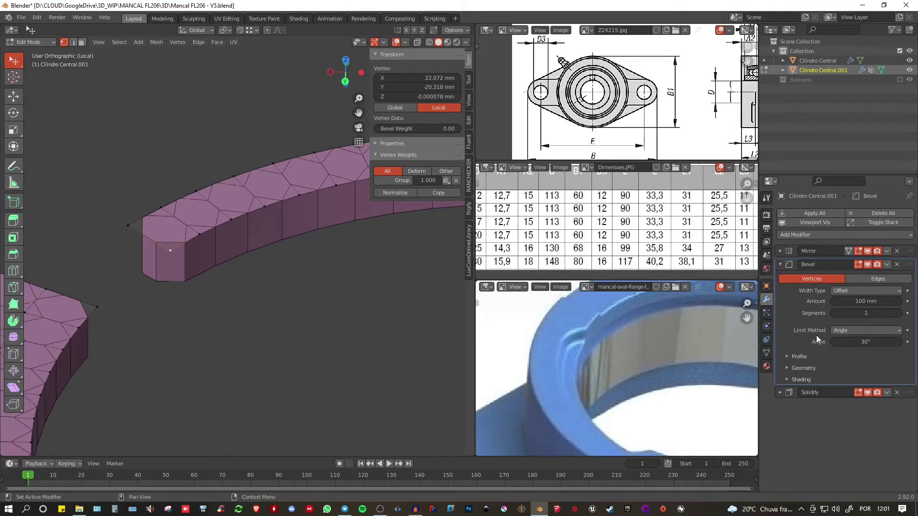
left_click(842, 331)
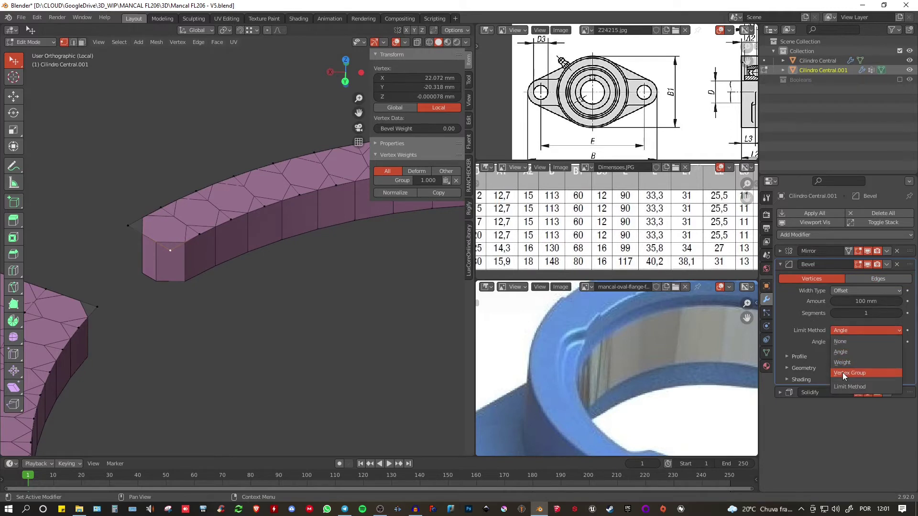
left_click(842, 372)
left_click(856, 341)
left_click(817, 356)
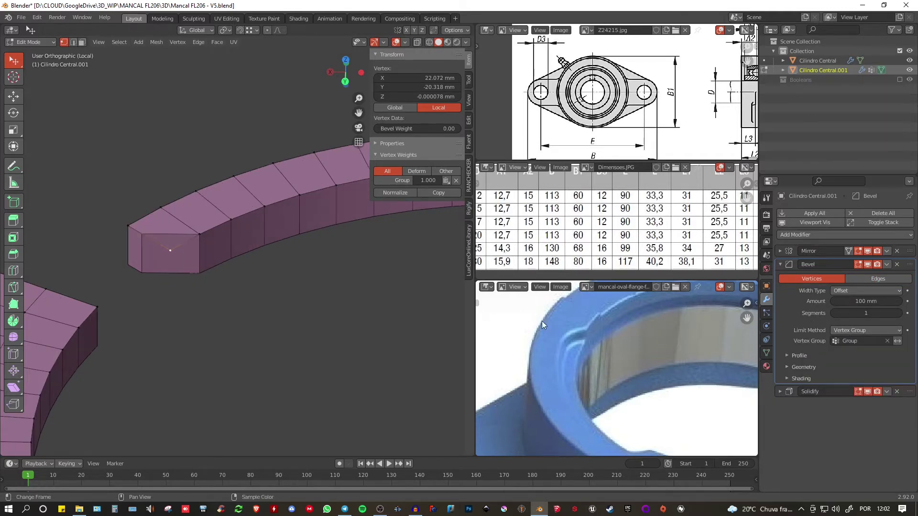
- Set the Bevel modifier to 5 segments and compare the ring segments in Object Mode with the reference image
left_click(873, 312)
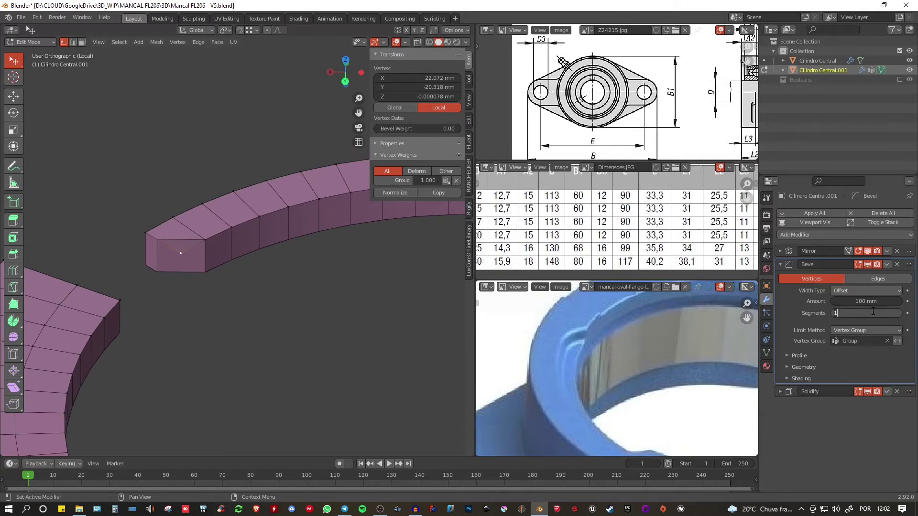
type("5")
key("Return")
key("Tab")
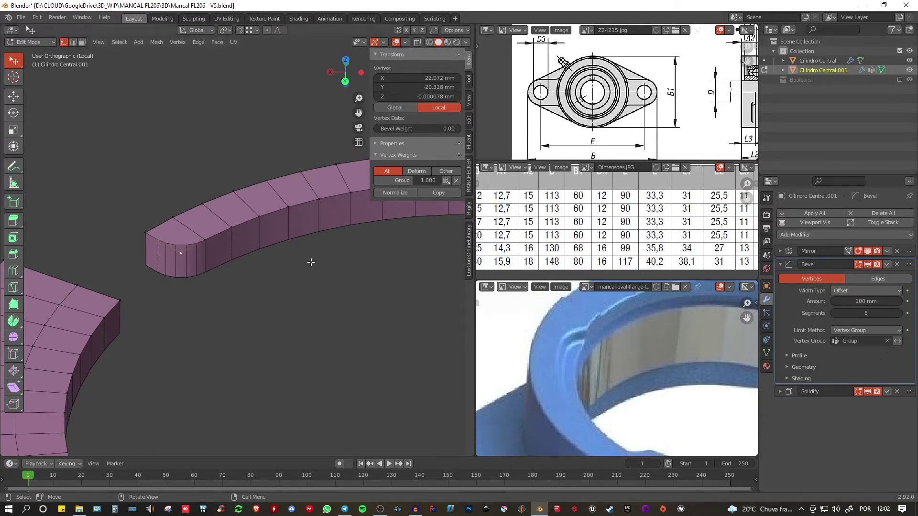
scroll(247, 259, "down", 4)
middle_click_drag(228, 266, 364, 257)
scroll(595, 327, "down", 3)
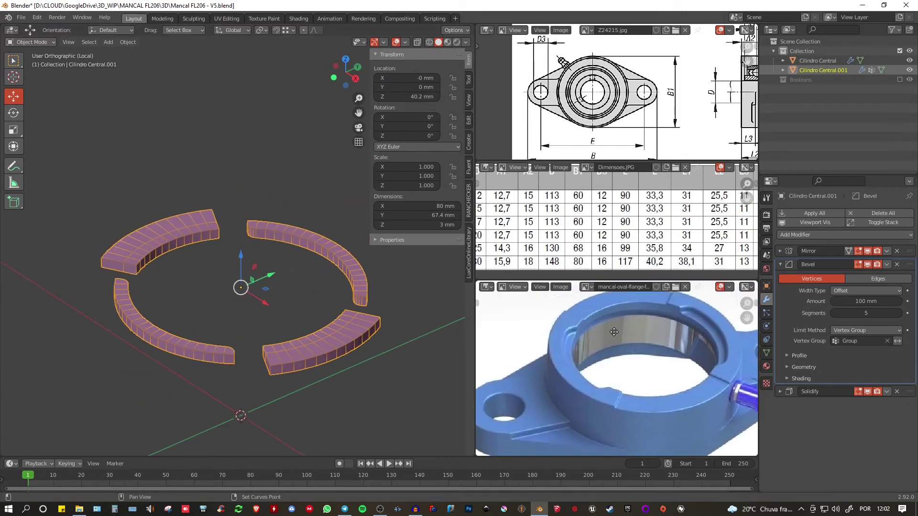
middle_click_drag(615, 331, 587, 334)
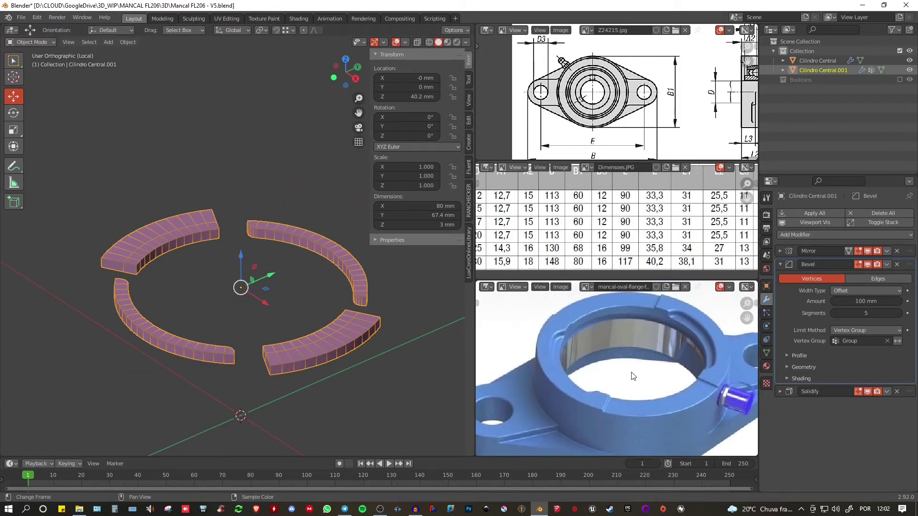
scroll(626, 373, "up", 4)
middle_click_drag(705, 312, 641, 385)
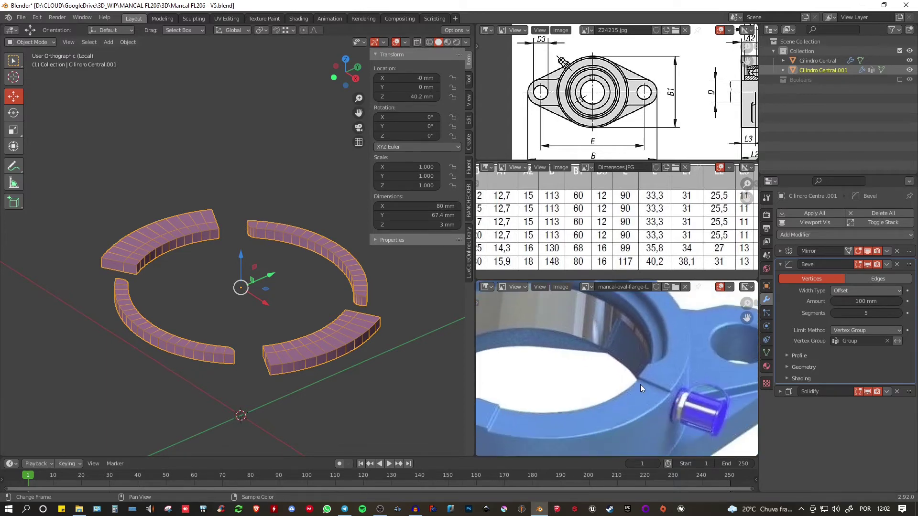
- Separate the top faces of the two wide ring segments from the narrow ones into their own object and select it
key("Tab")
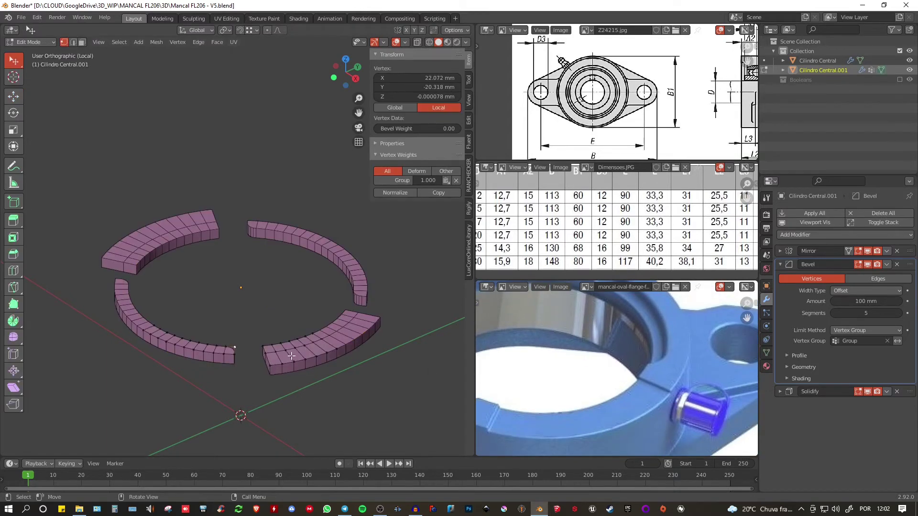
key("3")
key("c")
mouse_move(275, 348)
left_mouse_down()
mouse_move(267, 343)
mouse_move(333, 352)
mouse_move(317, 336)
mouse_move(282, 344)
left_mouse_up()
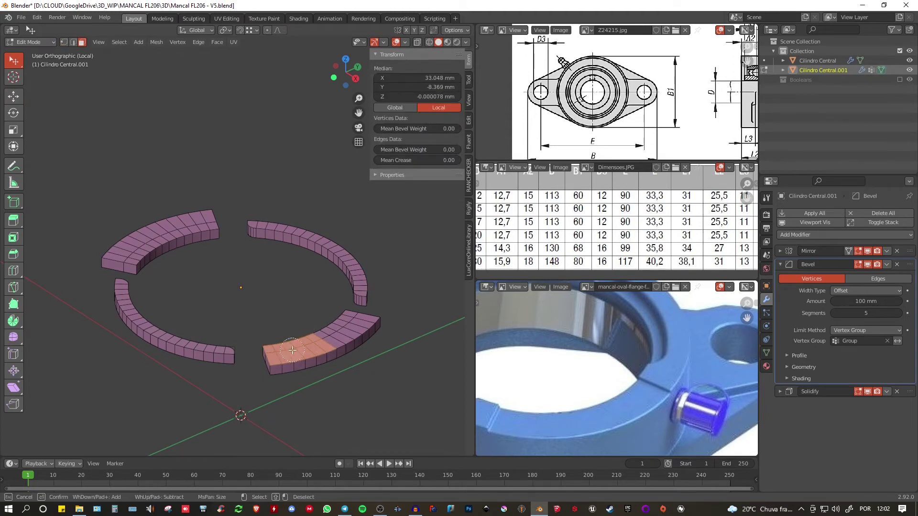
key("Escape")
key("p")
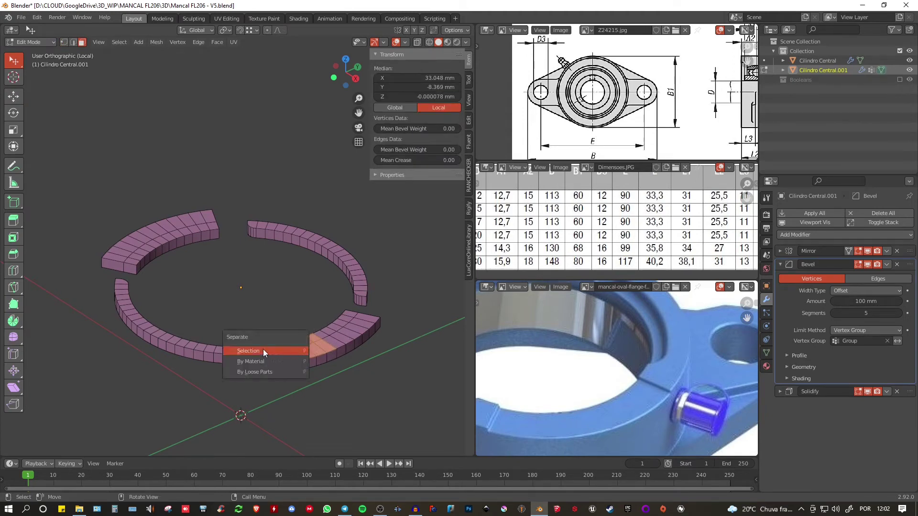
left_click(263, 350)
key("Tab")
left_click(309, 362)
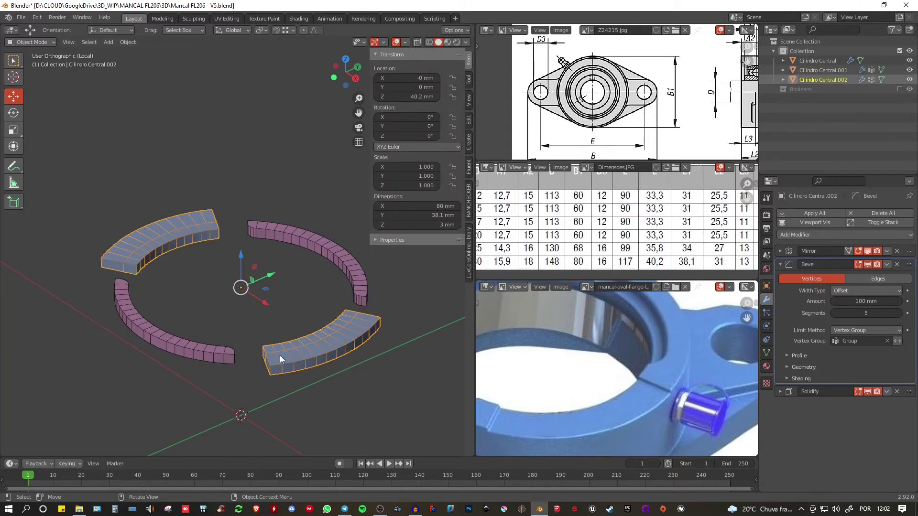
- Set the Solidify thickness of the wide ring segments to 1.5 mm
middle_click_drag(277, 355, 300, 323)
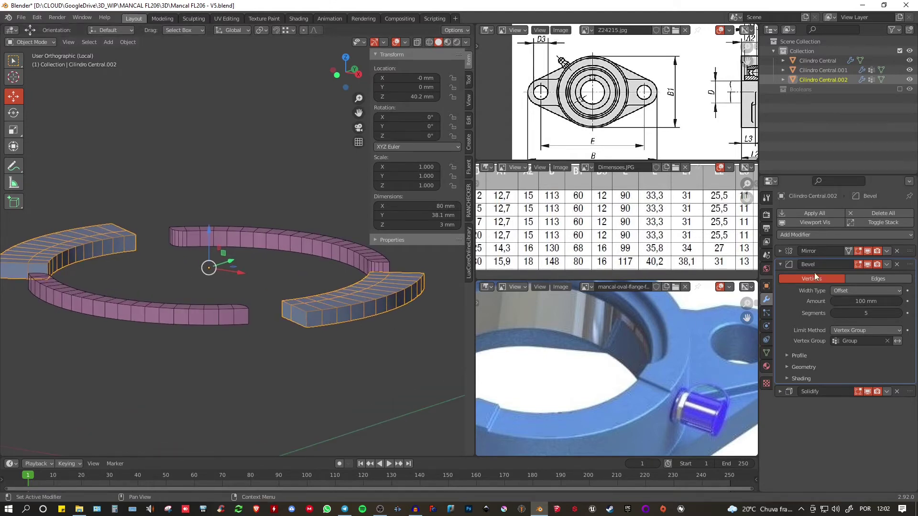
left_click(781, 264)
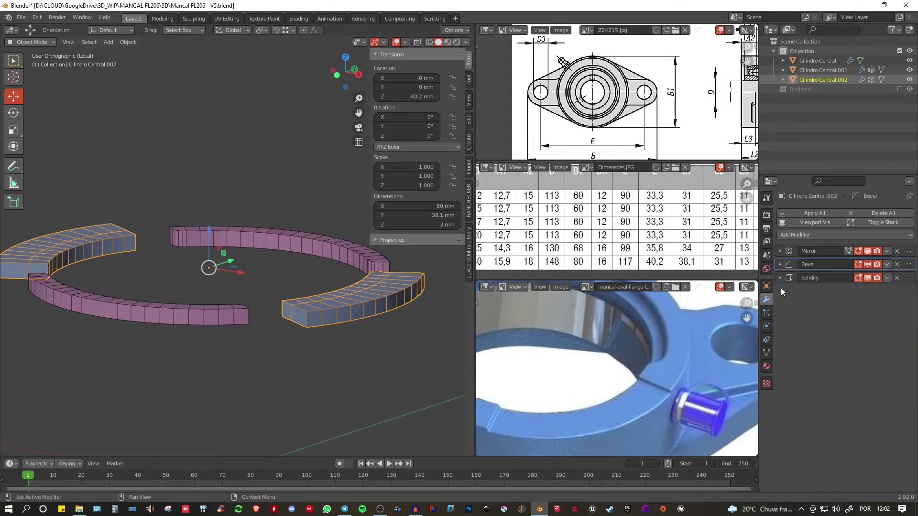
left_click(781, 278)
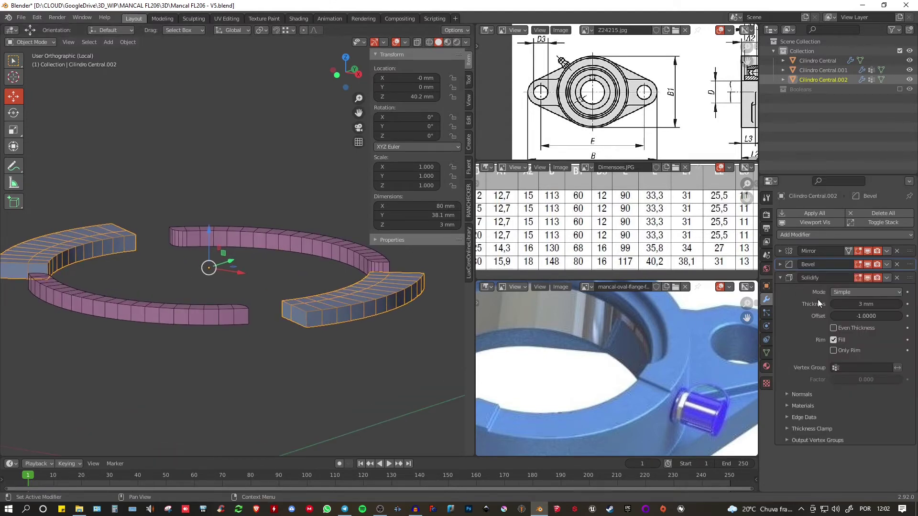
double_click(854, 304)
key("ctrl+a")
type("1.5")
key("Return")
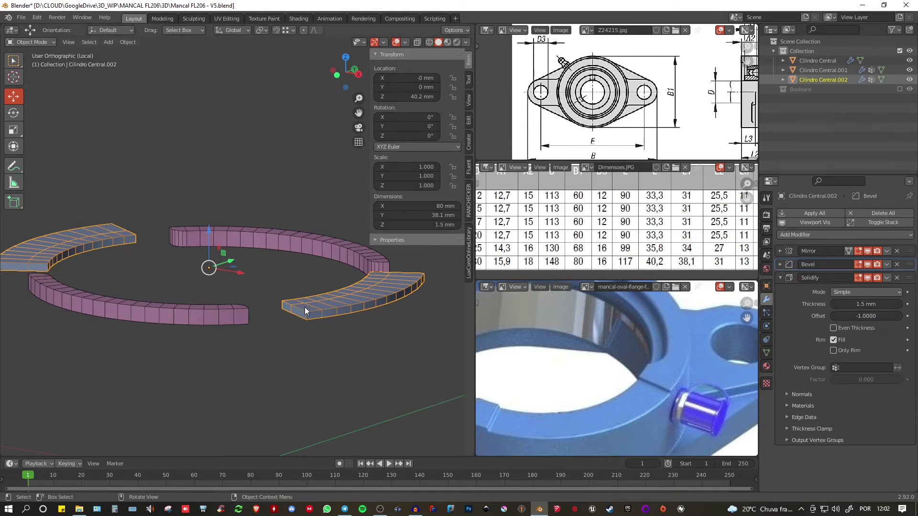
- Leave local view to bring back the whole housing and save the file
mouse_move(306, 307)
middle_mouse_down()
mouse_move(309, 268)
mouse_move(296, 319)
middle_mouse_up()
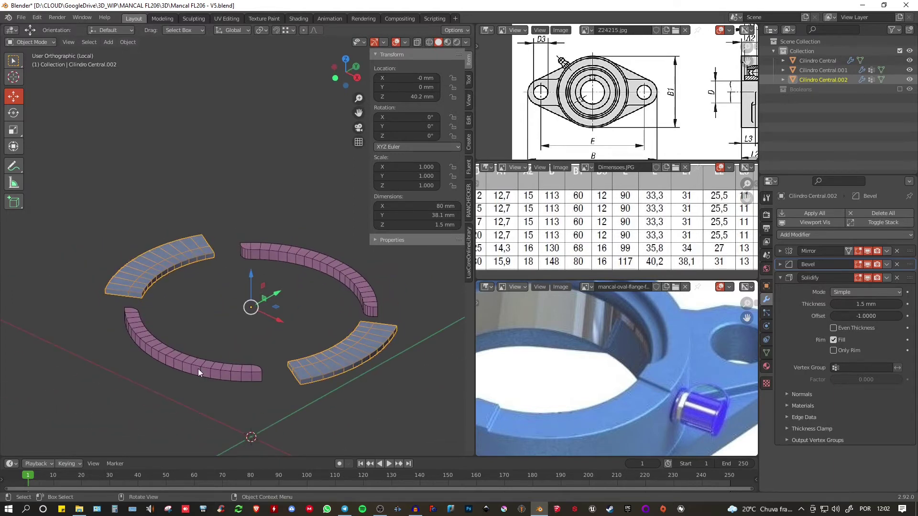
key("KP_Divide")
scroll(242, 285, "down", 3)
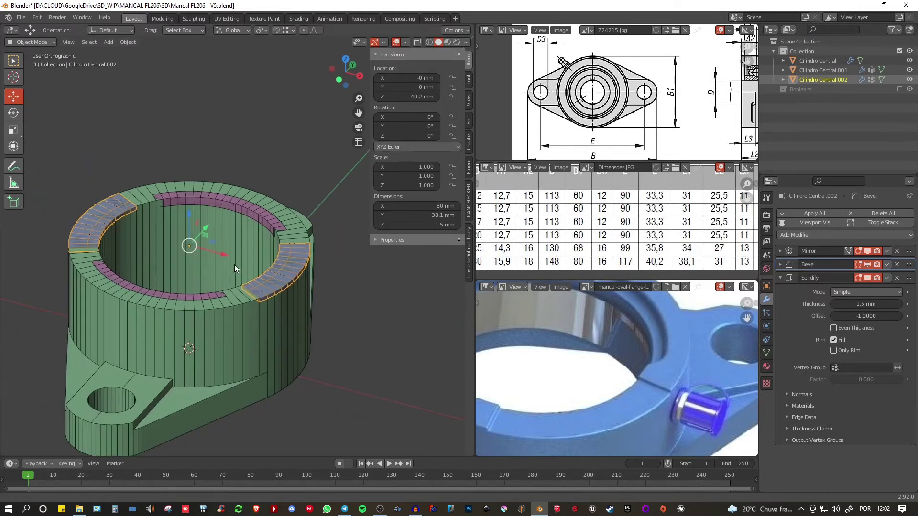
key("ctrl+s")
- Subtract the wide ring segments from the central cylinder's rim with a Bool Tool difference
scroll(283, 237, "up", 6)
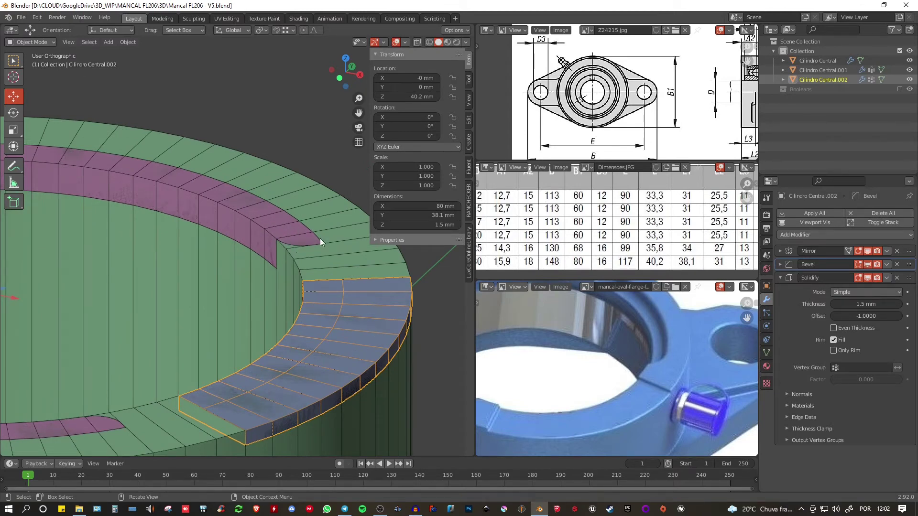
scroll(274, 227, "down", 4)
middle_click_drag(217, 223, 261, 242, "shift")
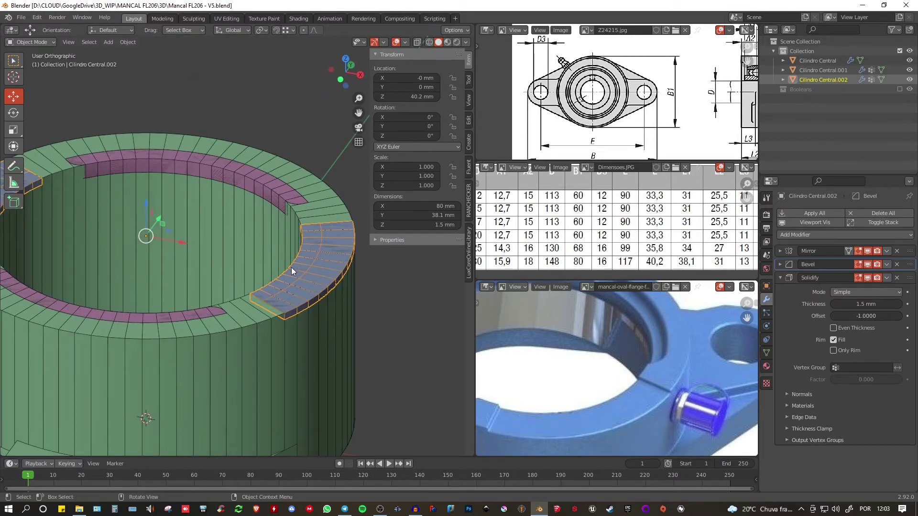
middle_click_drag(279, 297, 288, 267, "shift")
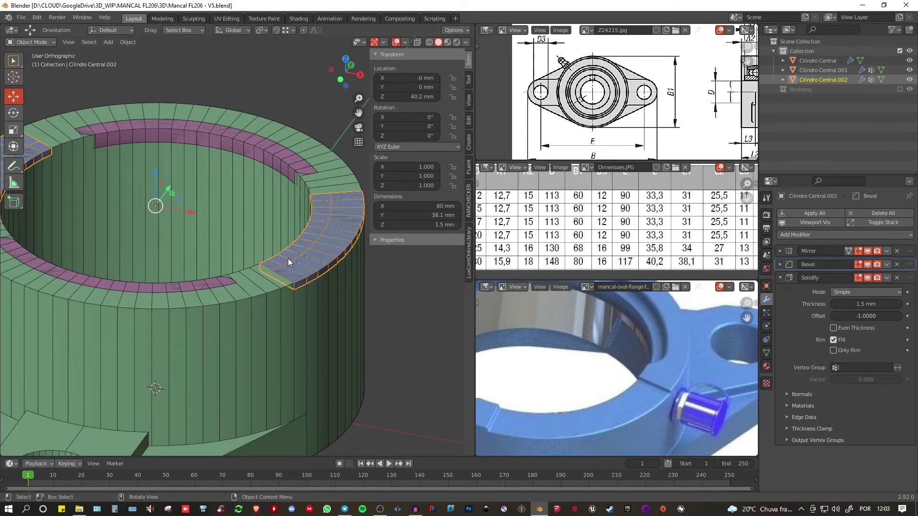
left_click(250, 277)
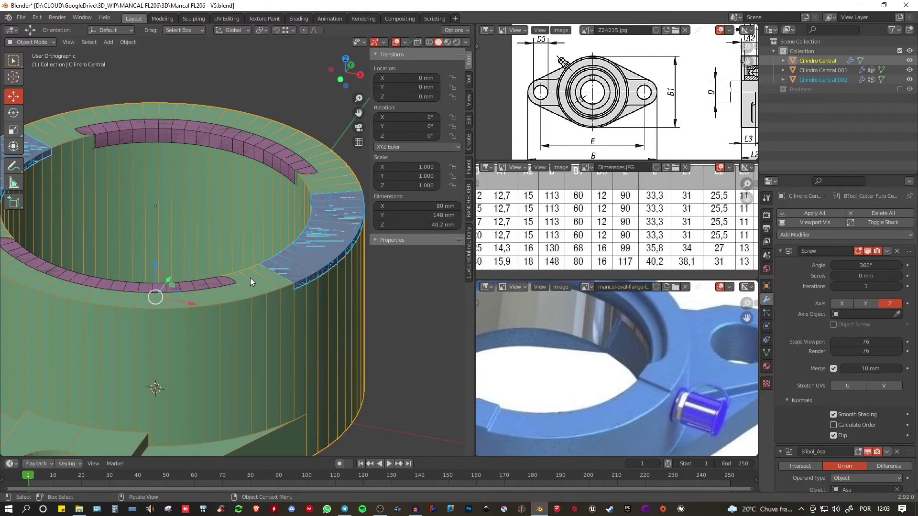
key("ctrl+KP_Subtract")
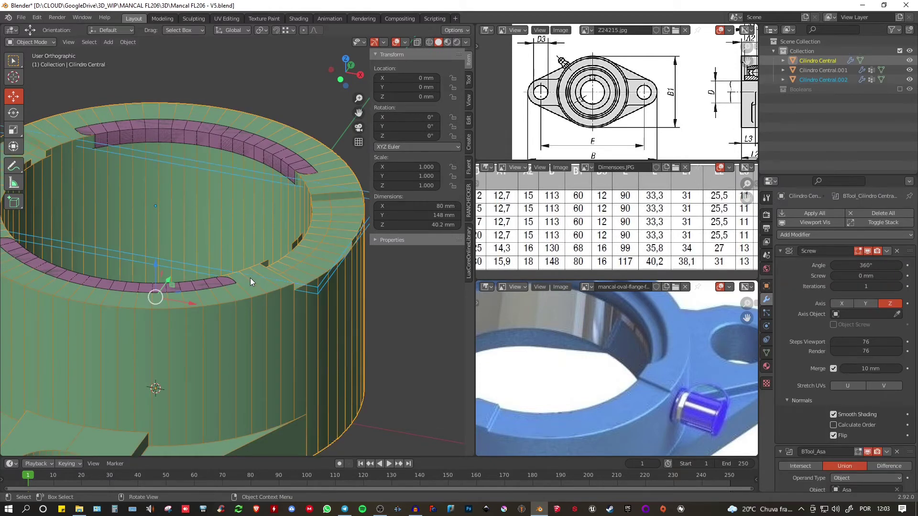
- Examine the recesses cut into the cylinder's rim up close, comparing the cylinder in Object Mode and Edit Mode
middle_click_drag(312, 241, 283, 243, "shift")
middle_click_drag(283, 242, 257, 242)
scroll(244, 261, "up", 3)
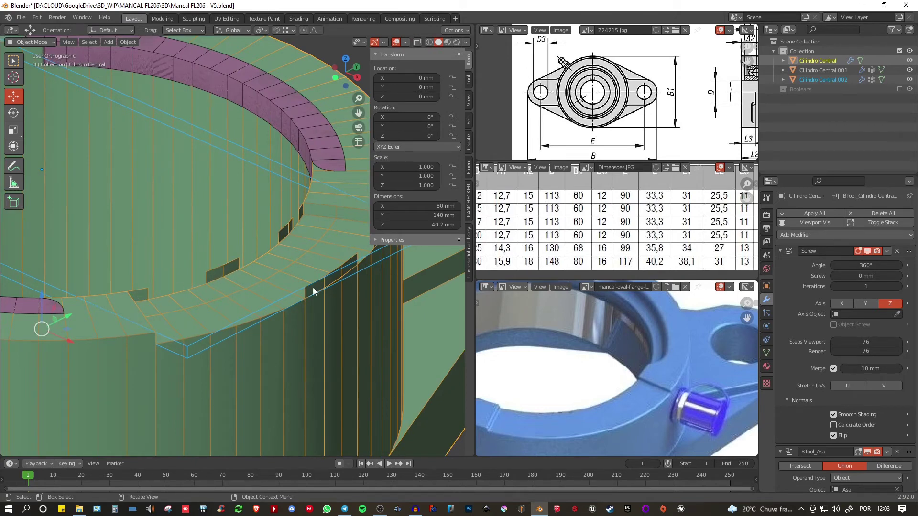
scroll(342, 263, "down", 3)
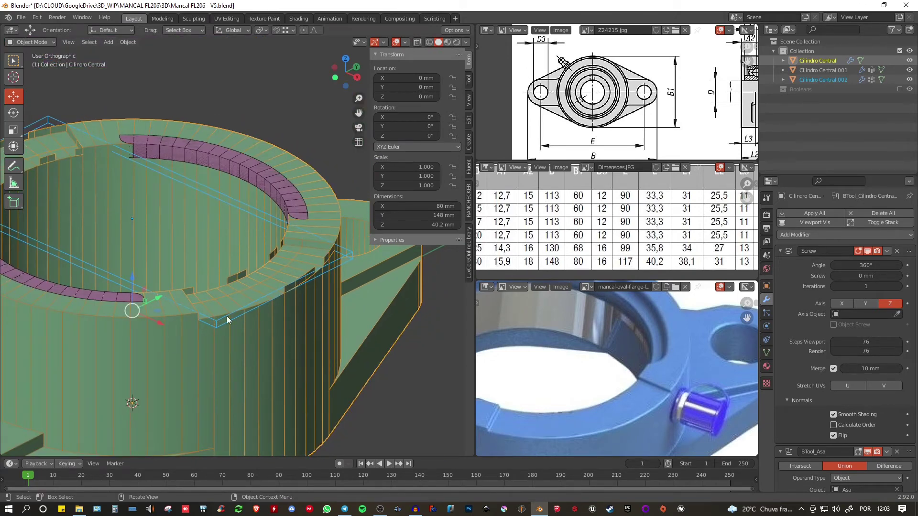
mouse_move(309, 279)
middle_mouse_down()
mouse_move(324, 280)
mouse_move(298, 276)
middle_mouse_up()
key("Tab")
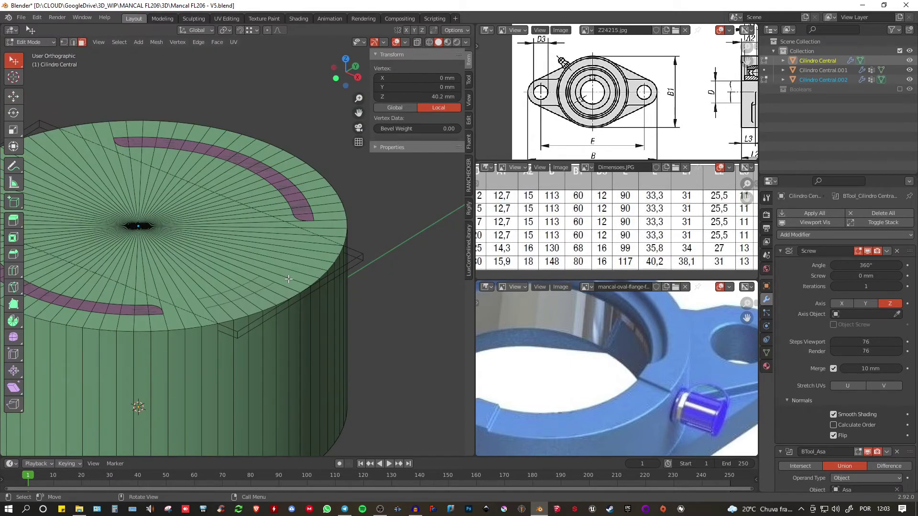
scroll(278, 309, "up", 3)
scroll(277, 311, "down", 3)
key("Tab")
scroll(278, 297, "up", 4)
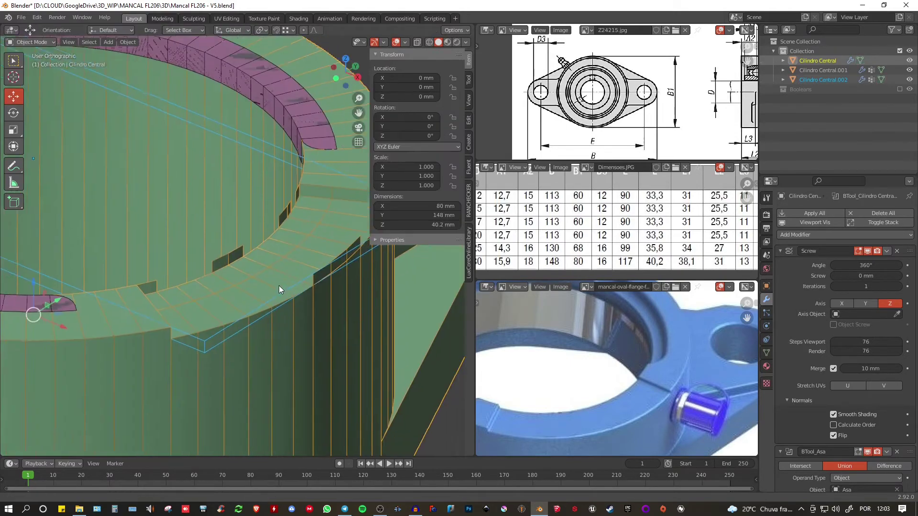
scroll(230, 186, "down", 4)
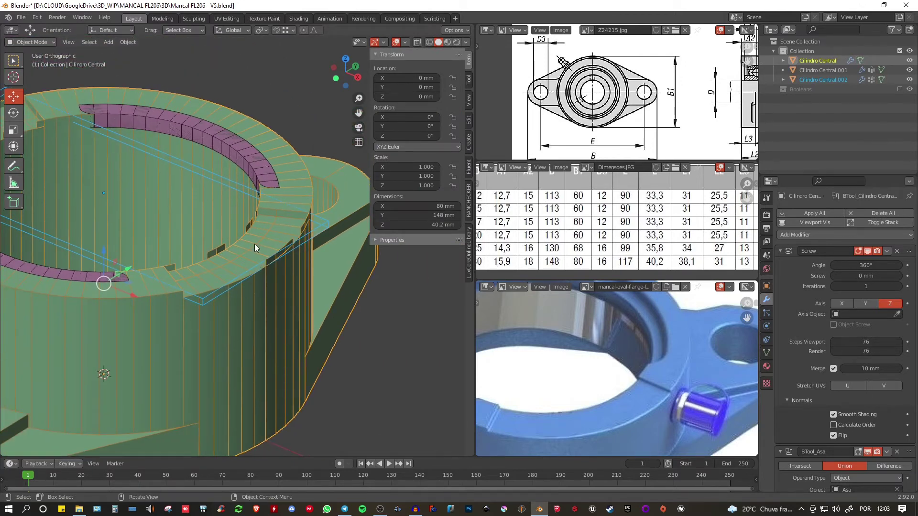
key("Tab")
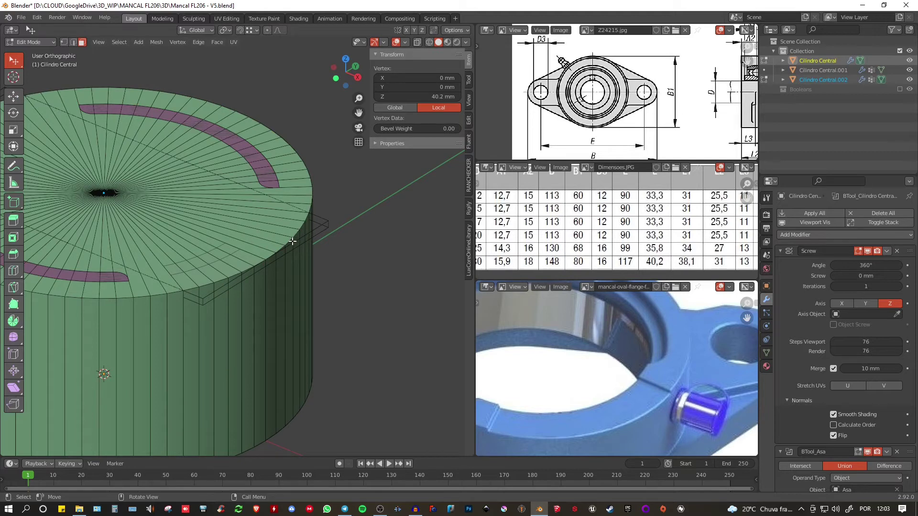
key("Tab")
- Select the central cylinder and collapse the Screw modifier and its three boolean modifiers in the stack
left_click(325, 229)
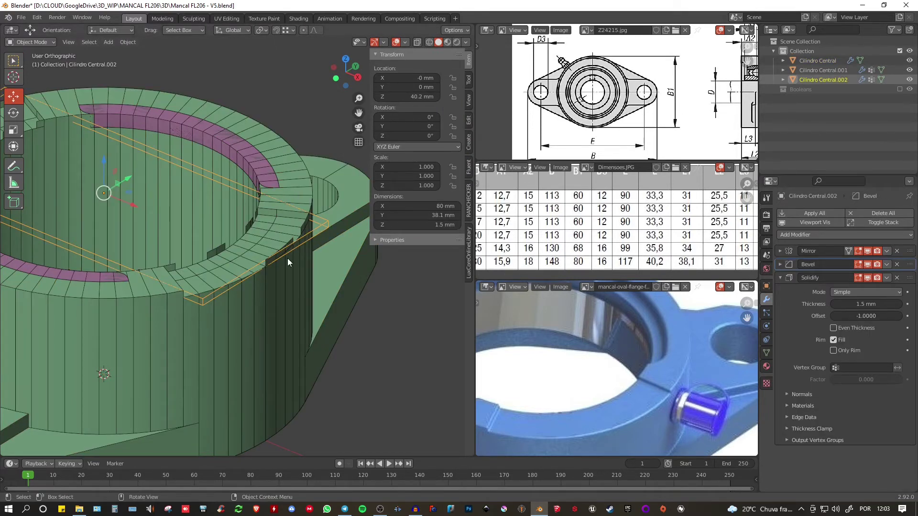
left_click(265, 312)
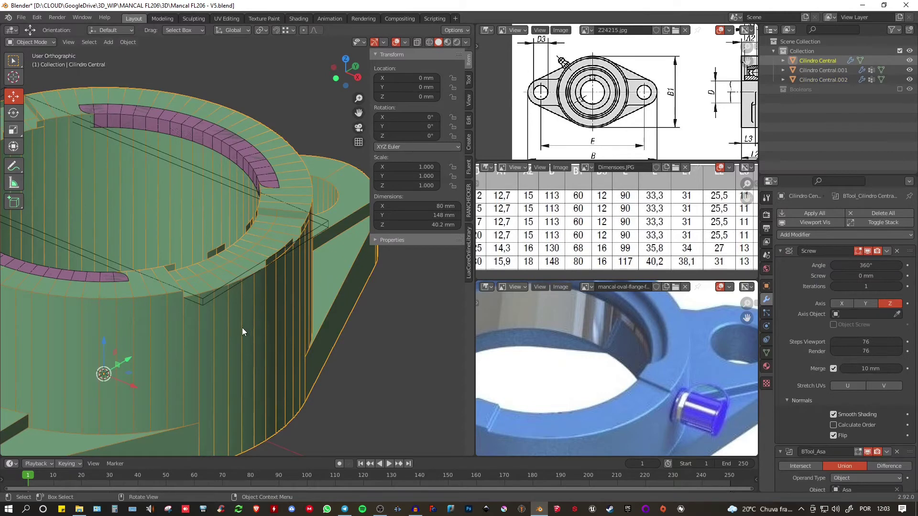
left_click(780, 251)
left_click(780, 264)
left_click(781, 278)
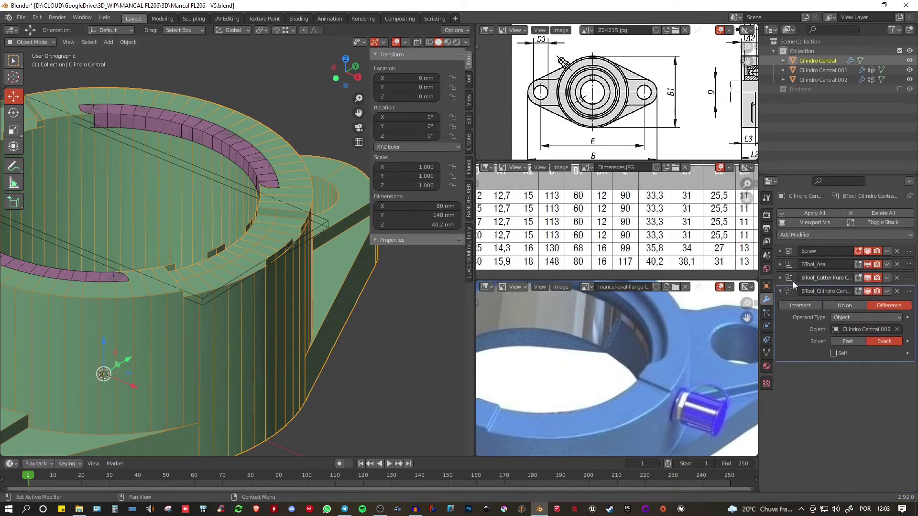
left_click(781, 292)
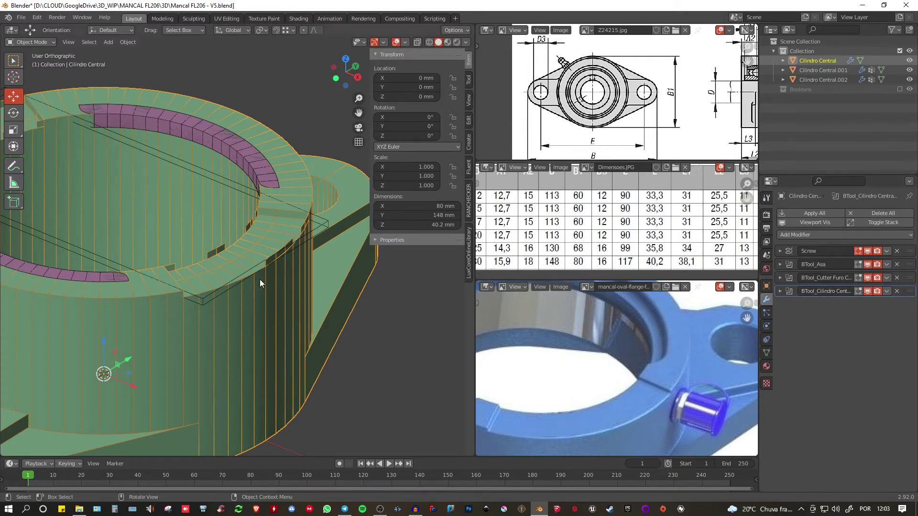
- Change the wide-segment cutter's viewport display, trying Textured and settling on Wire
left_click(238, 185)
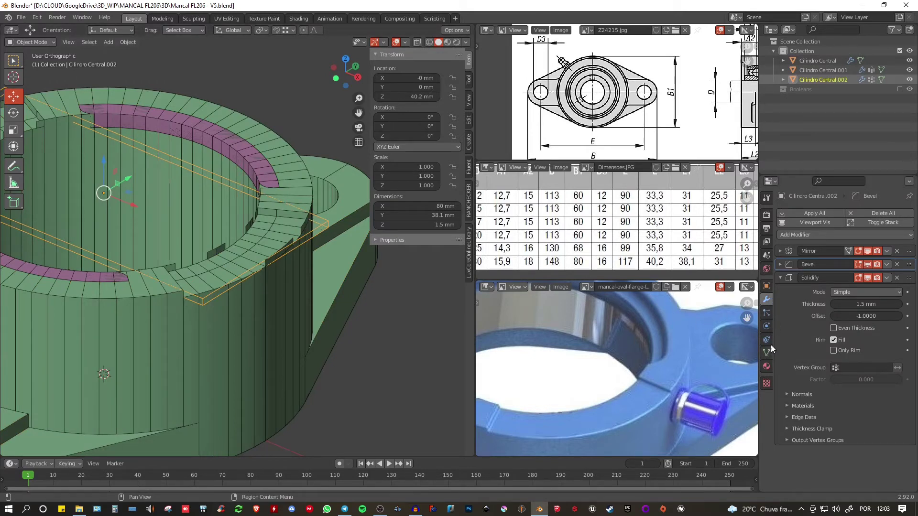
left_click(766, 287)
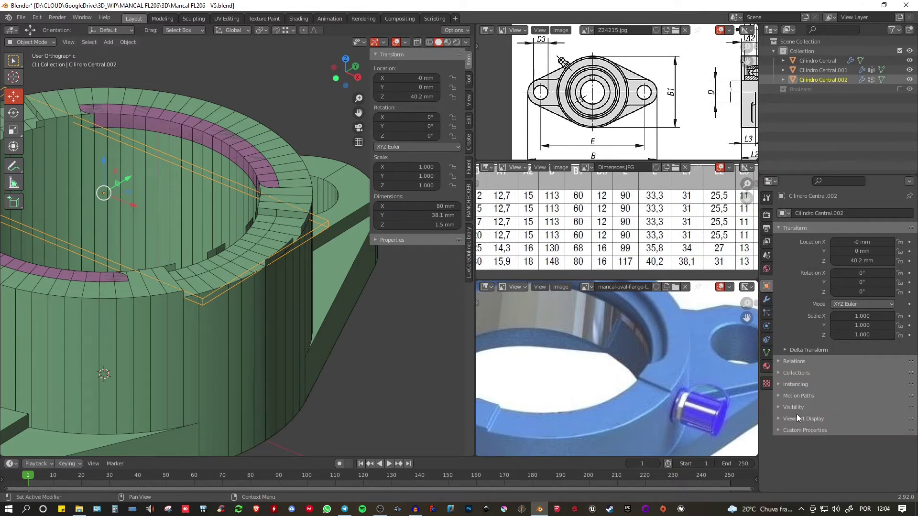
left_click(796, 417)
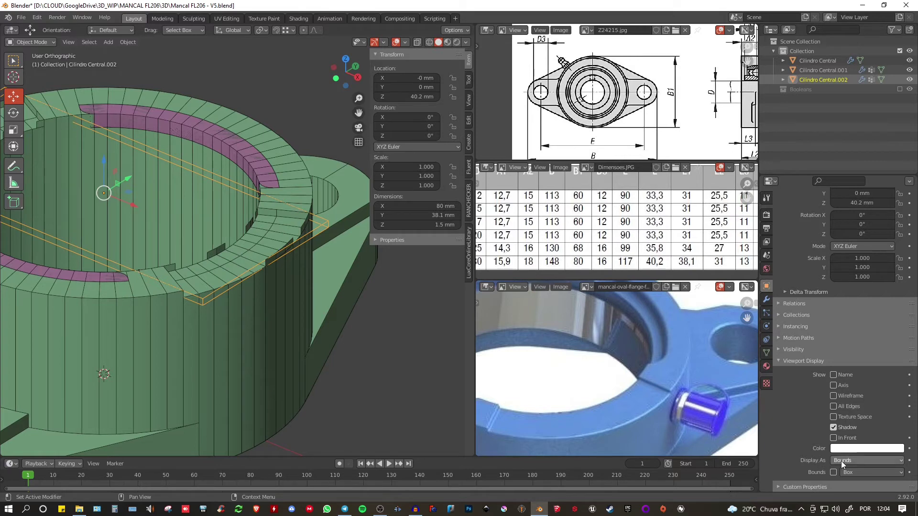
scroll(225, 306, "down", 2)
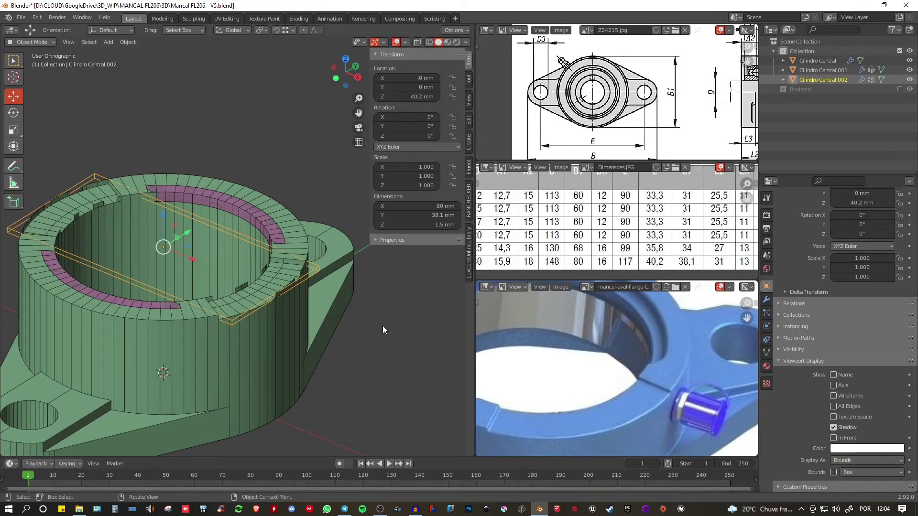
left_click(843, 461)
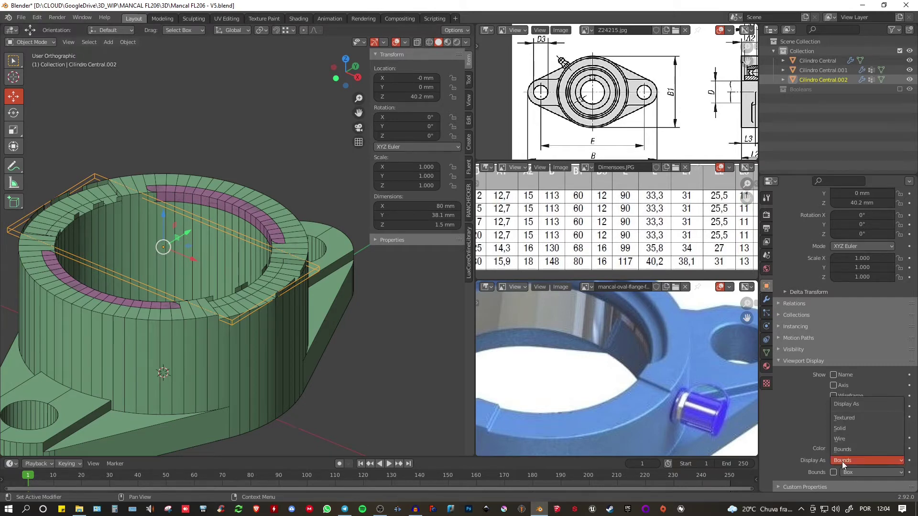
left_click(847, 418)
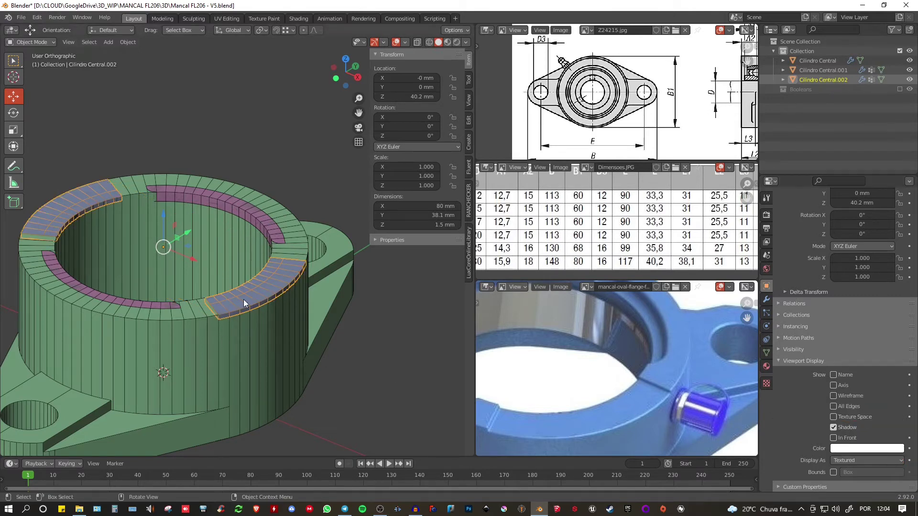
left_click(840, 460)
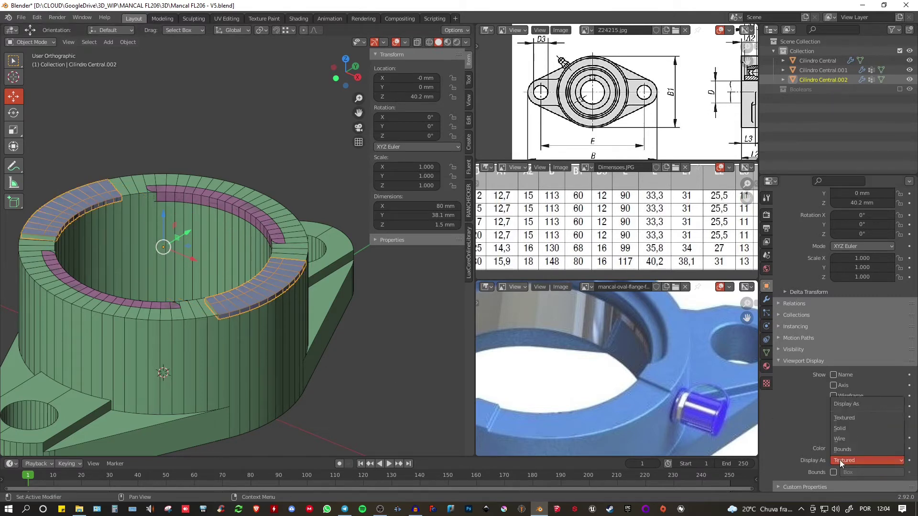
left_click(841, 439)
- Inspect the wire-displayed cutter against the rim with all its faces selected in Edit Mode, and return to Object Mode
scroll(257, 327, "up", 4)
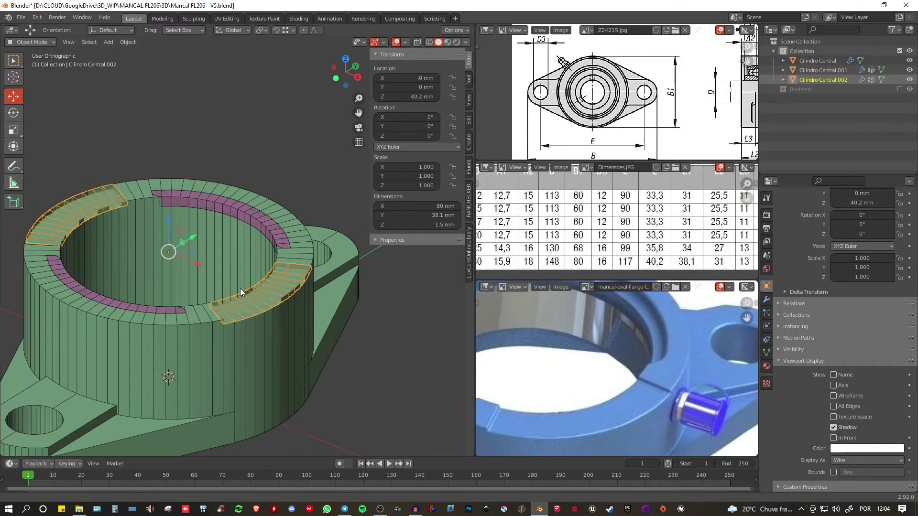
middle_click_drag(257, 330, 279, 313)
key("Tab")
middle_click_drag(127, 343, 233, 311, "shift")
scroll(238, 290, "down", 6)
scroll(233, 311, "up", 5)
key("a")
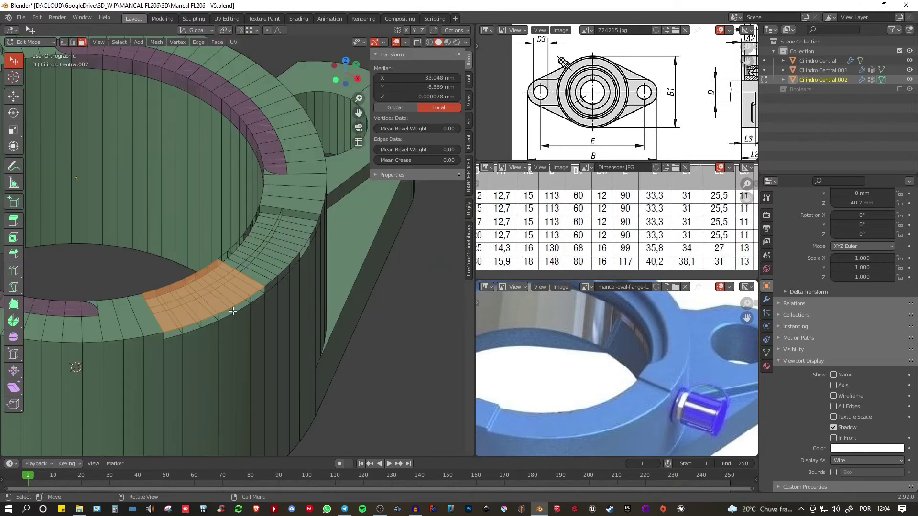
key("Tab")
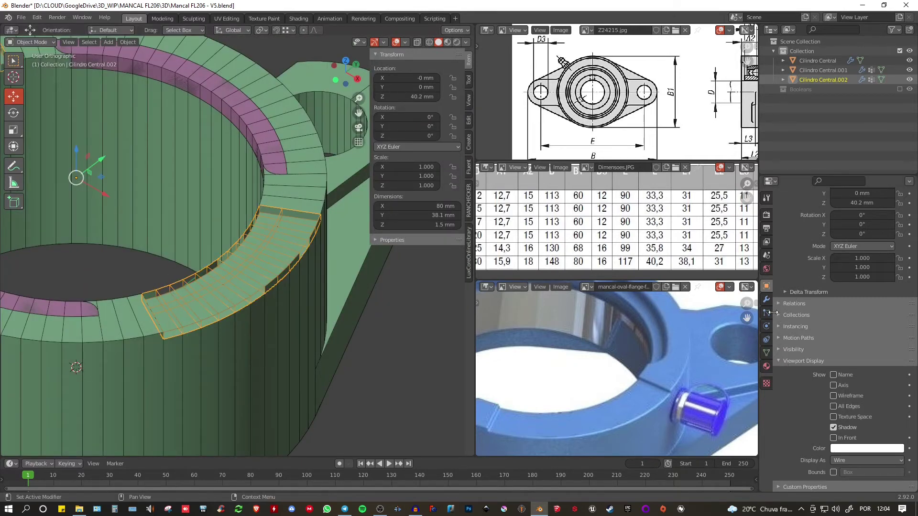
- Apply the Solidify modifier on the wide-segment cutter, keeping its Mirror and Bevel modifiers
left_click(767, 300)
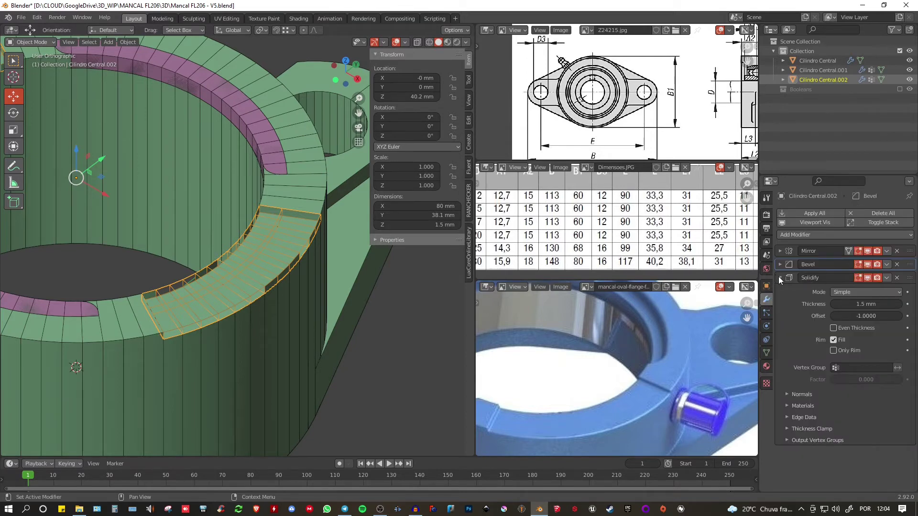
left_click(780, 278)
left_click(886, 278)
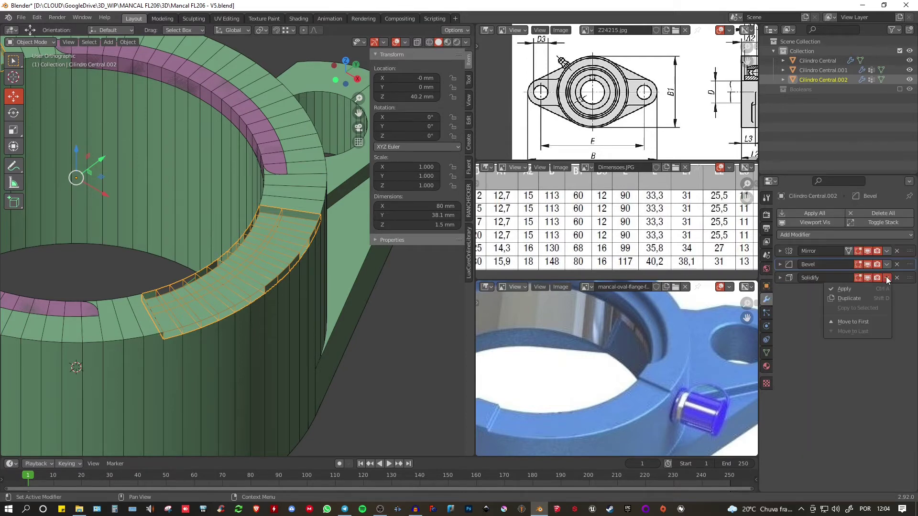
left_click(844, 289)
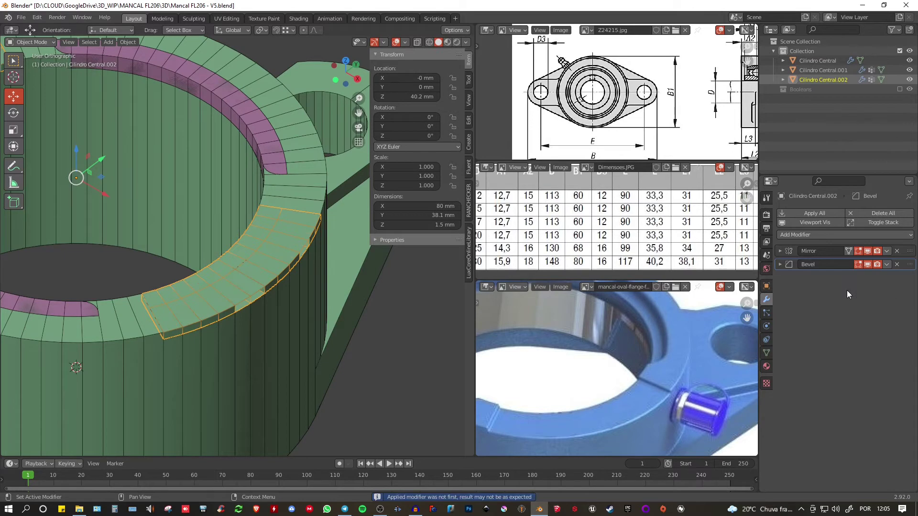
- Offset the cutter's outer and inner curved side faces outward about 1.59 mm with Shrink/Fatten, enabling Offset Even
key("Tab")
scroll(269, 300, "up", 3)
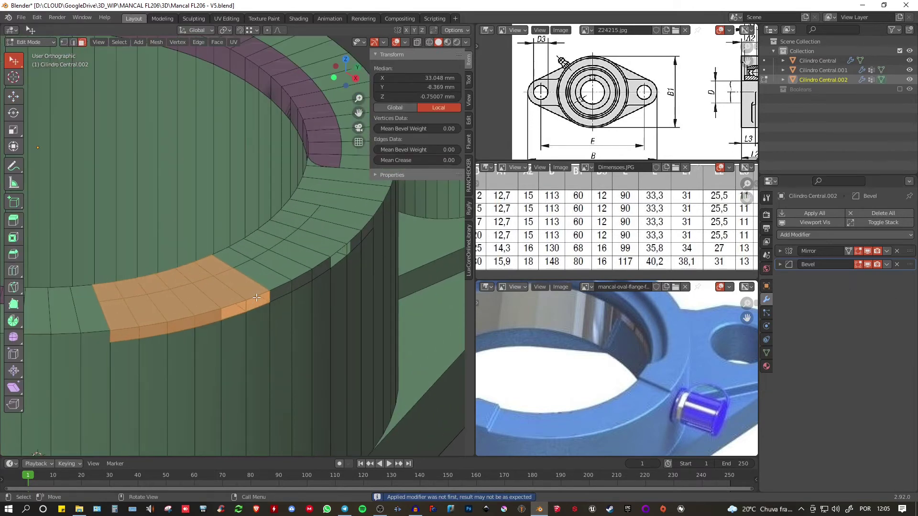
left_click(267, 299)
left_click(234, 312, "shift")
left_click(207, 320, "shift")
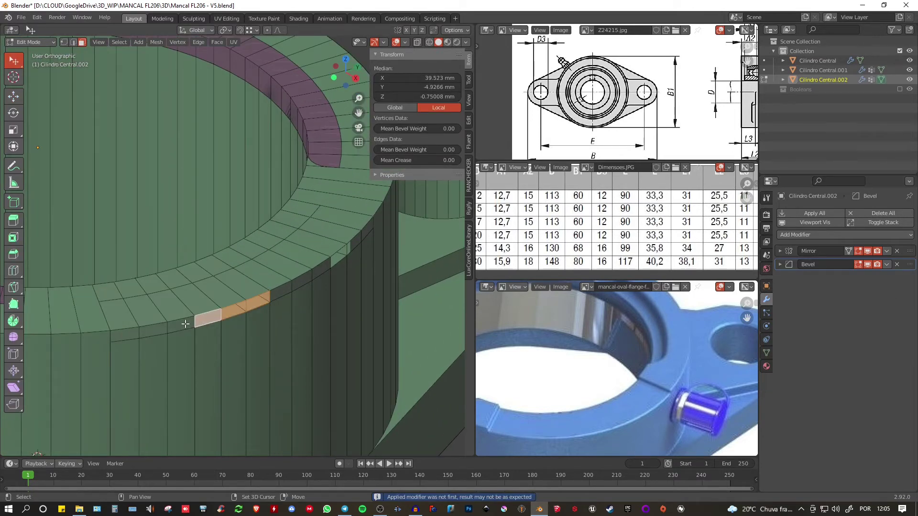
left_click(184, 324, "shift")
left_click(155, 330, "shift")
mouse_move(135, 337)
middle_mouse_down()
mouse_move(194, 277)
mouse_move(267, 303)
mouse_move(129, 329)
middle_mouse_up()
left_click(125, 326, "shift")
left_click(149, 325, "shift")
left_click(171, 326, "shift")
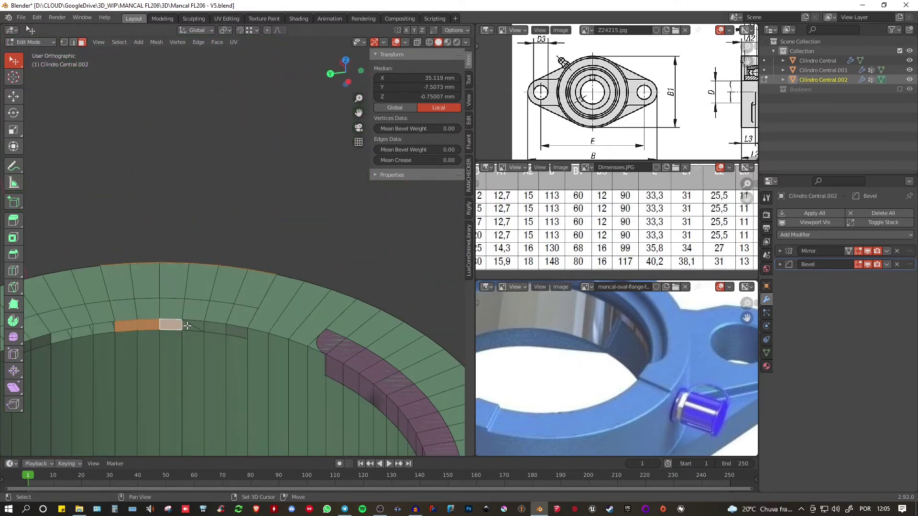
left_click(193, 327, "shift")
left_click(216, 329, "shift")
left_click(241, 331, "shift")
middle_click_drag(241, 331, 229, 292)
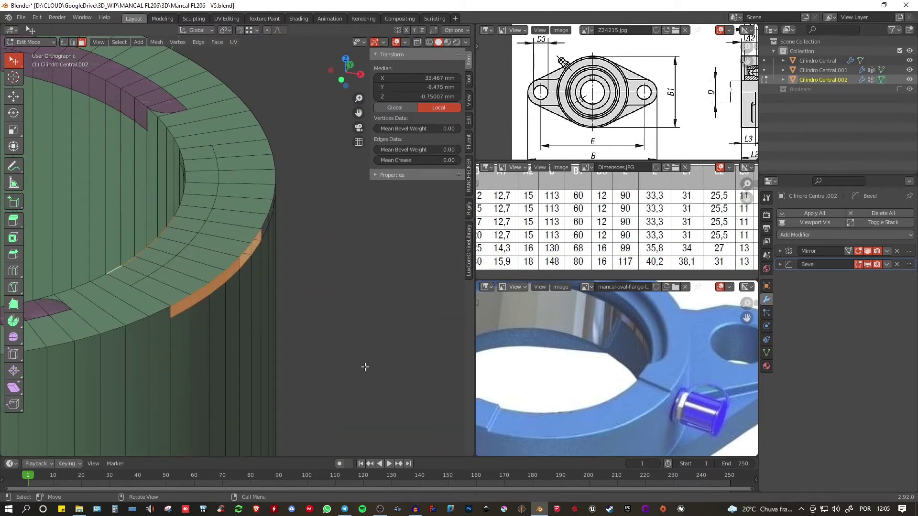
key("alt+s")
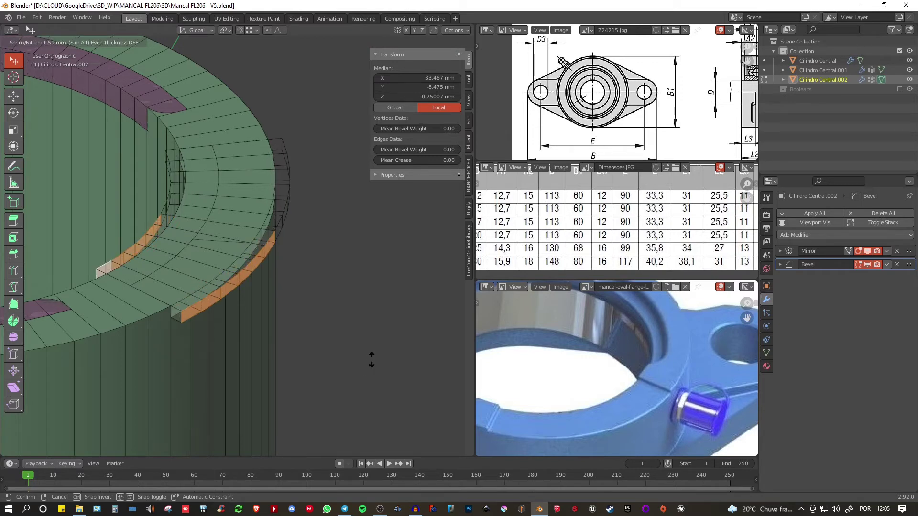
left_click(372, 359)
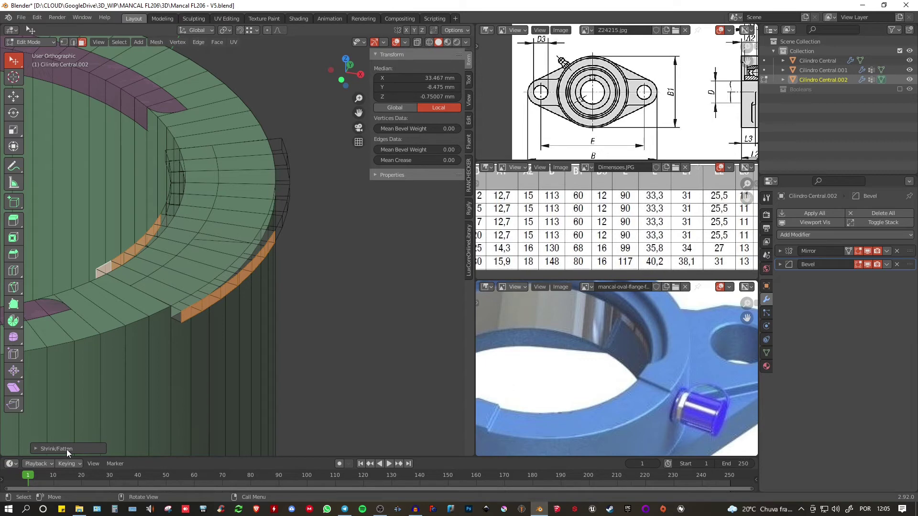
left_click(35, 447)
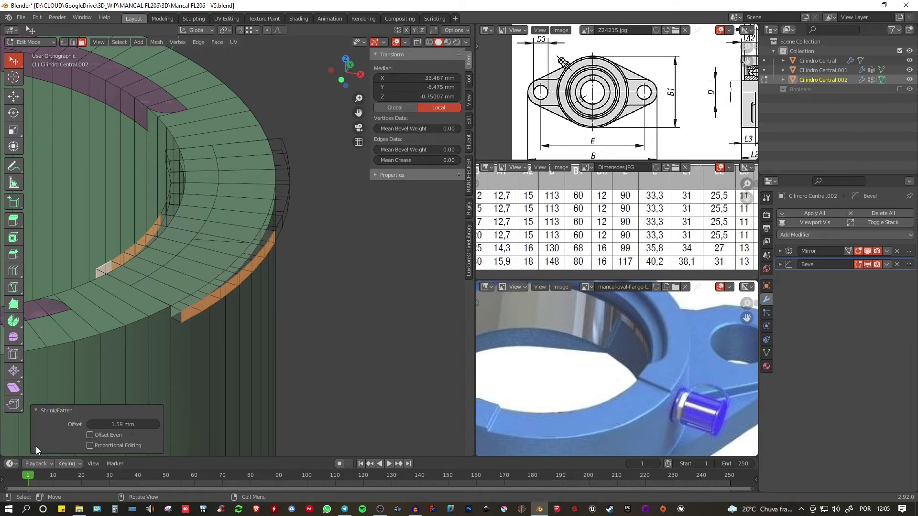
left_click(90, 435)
key("Tab")
middle_click_drag(269, 285, 254, 258)
middle_click_drag(177, 271, 216, 288, "shift")
middle_click_drag(274, 286, 295, 270)
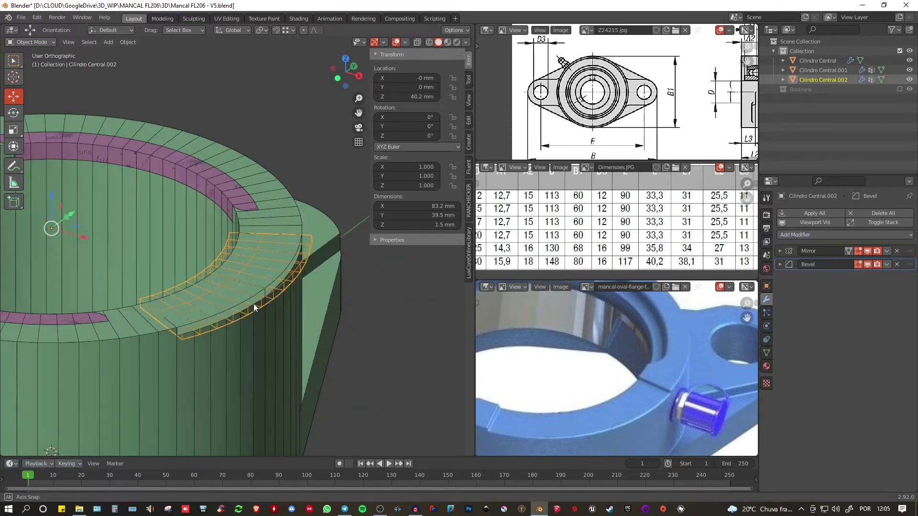
scroll(225, 299, "up", 3)
key("Tab")
middle_click_drag(216, 278, 190, 266)
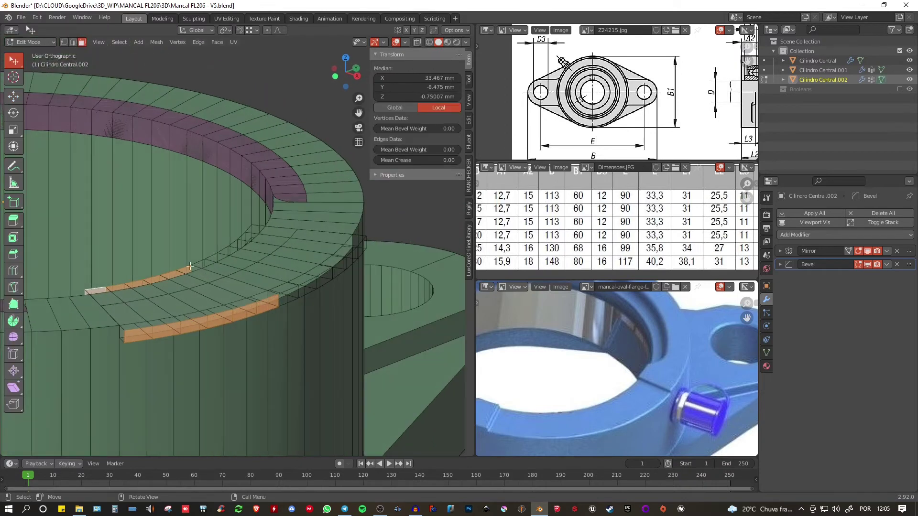
left_click(124, 299)
key("c")
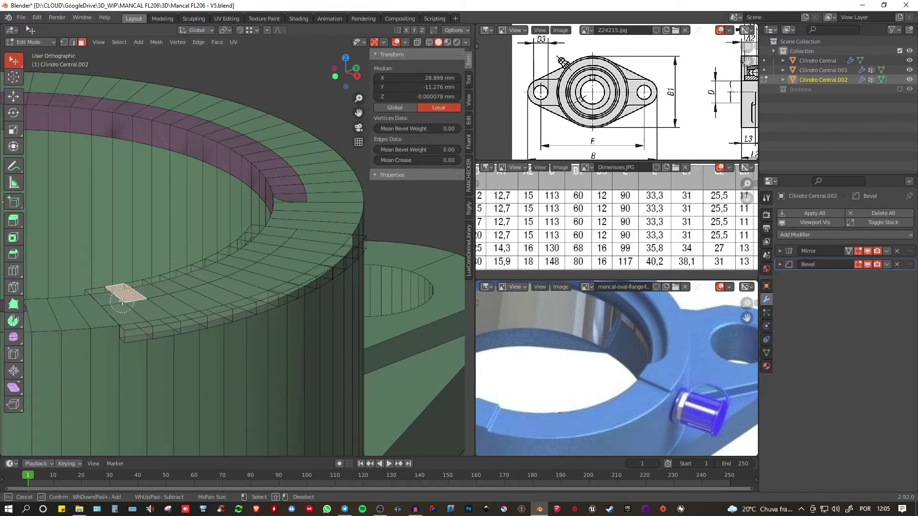
mouse_move(125, 304)
left_mouse_down()
mouse_move(206, 292)
mouse_move(265, 262)
left_mouse_up()
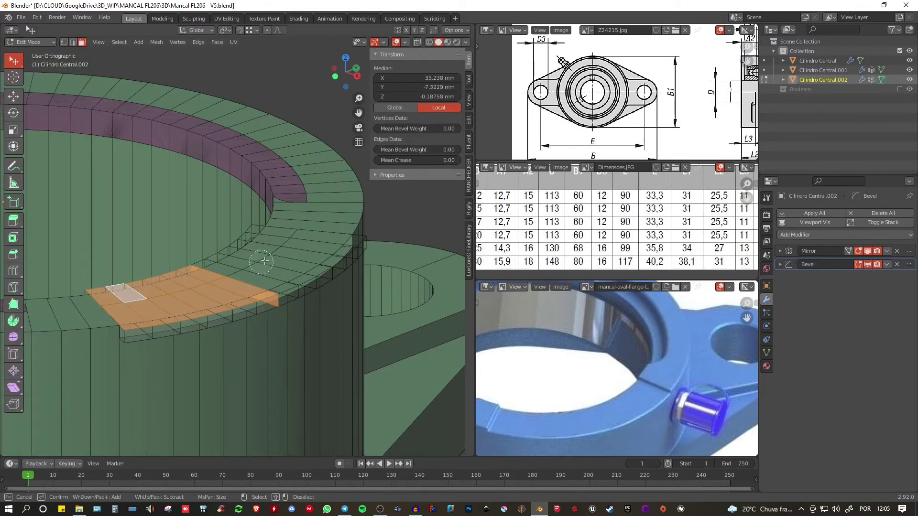
right_click(218, 287)
left_click(105, 301)
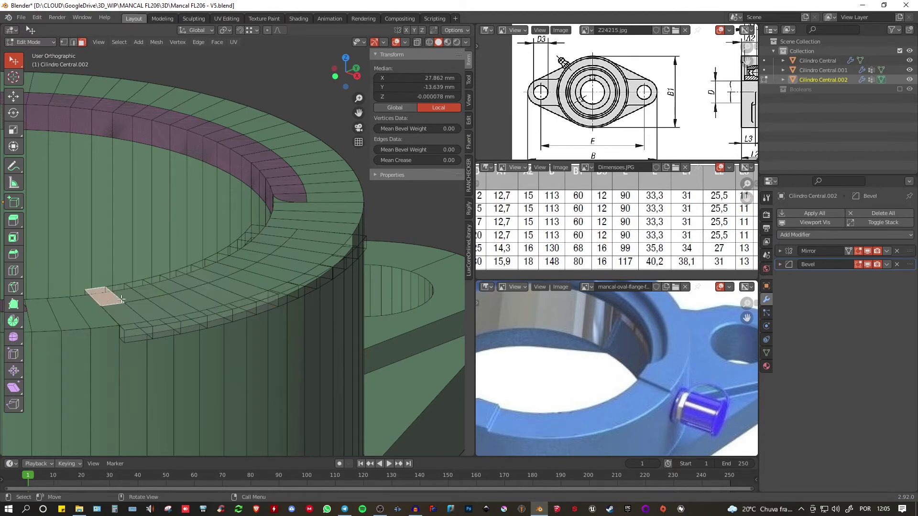
- Delete the internal faces closing off the wide-segment cutter at its mirror plane
middle_click_drag(209, 287, 242, 292)
left_click(191, 325)
left_click(225, 316, "shift")
key("x")
left_click(222, 309)
- Raise all the top faces of the wide-segment cutter along Z, giving it a total height of about 2.4 mm
left_click(154, 307)
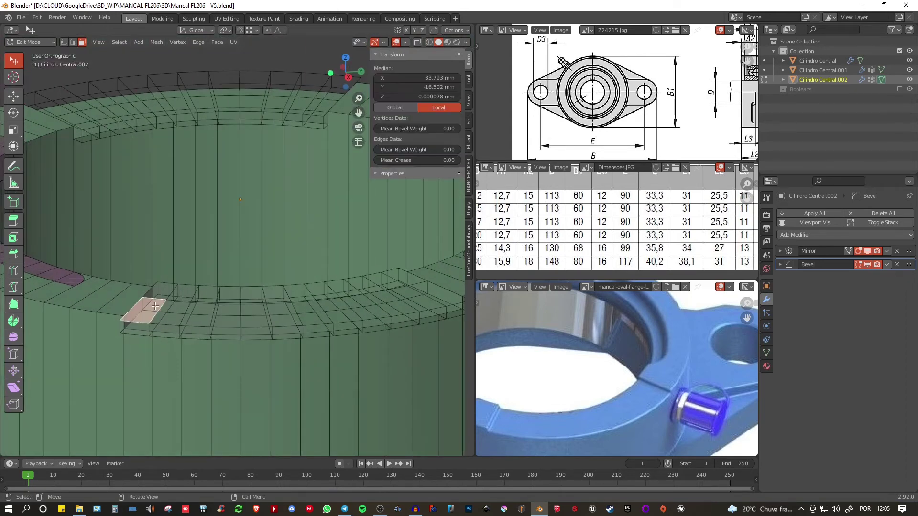
left_click(178, 310, "shift")
left_click(192, 313, "shift")
middle_click_drag(192, 313, 265, 311)
key("c")
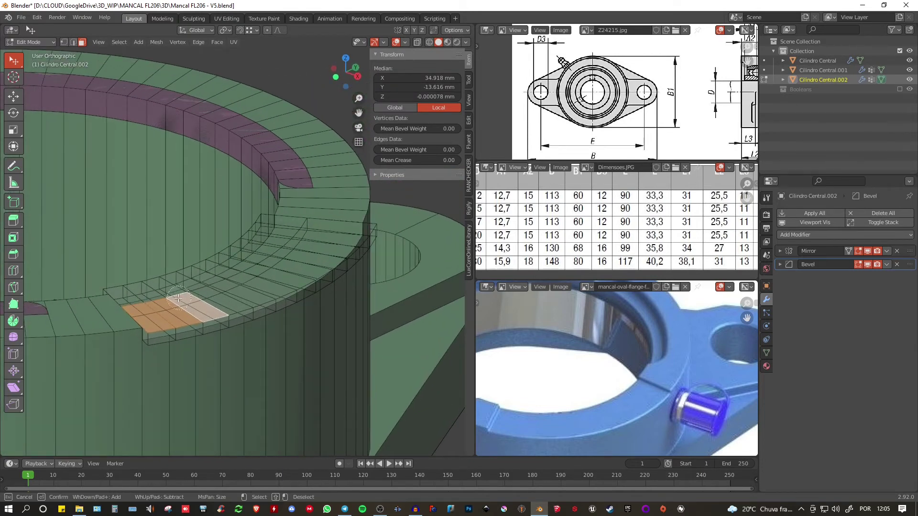
mouse_move(209, 300)
left_mouse_down()
mouse_move(164, 293)
mouse_move(155, 304)
mouse_move(225, 282)
left_mouse_up()
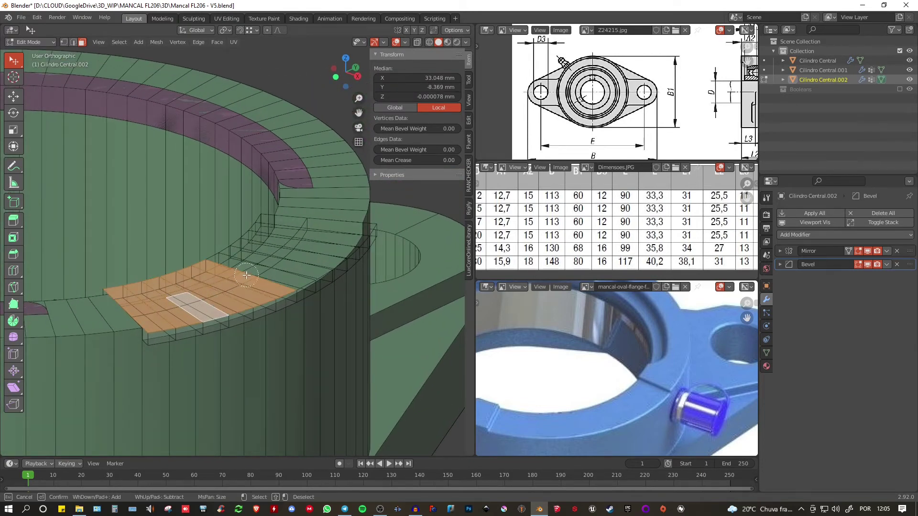
key("Escape")
mouse_move(253, 272)
middle_mouse_down()
mouse_move(260, 248)
mouse_move(124, 185)
middle_mouse_up()
left_click(14, 96)
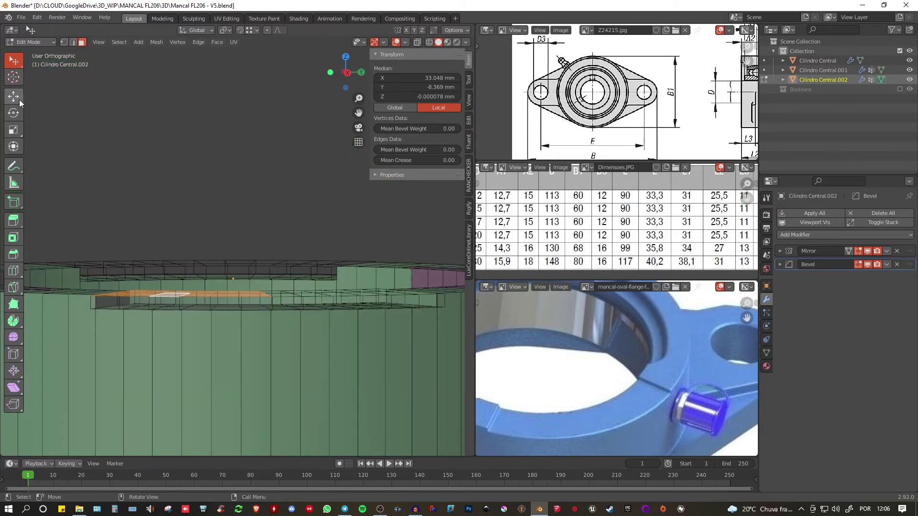
left_click_drag(190, 256, 191, 247)
key("Tab")
middle_click_drag(193, 226, 291, 263)
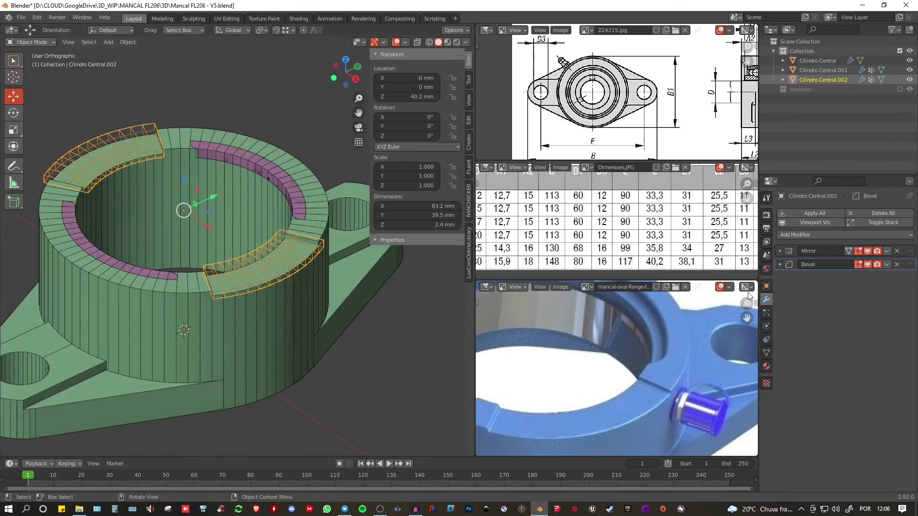
- Check the wide-segment cutter's viewport display settings and move it into the Booleans collection
left_click(767, 286)
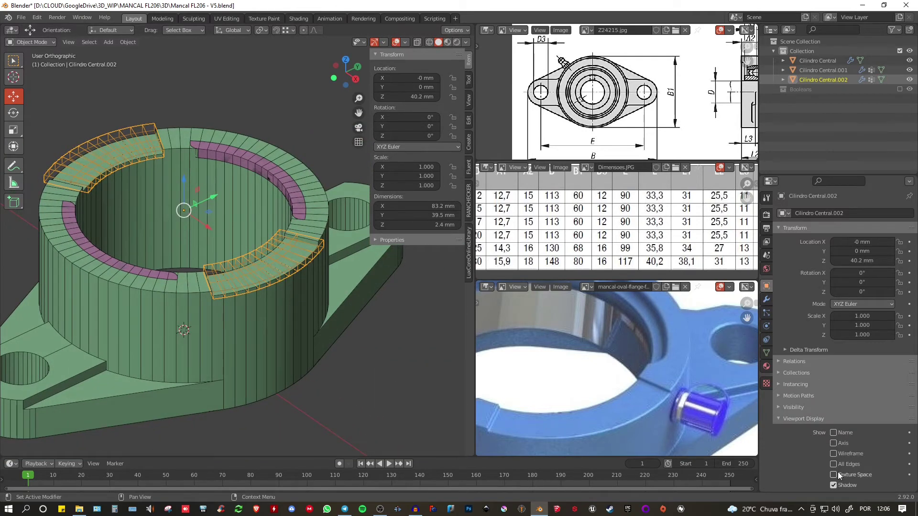
scroll(851, 428, "down", 2)
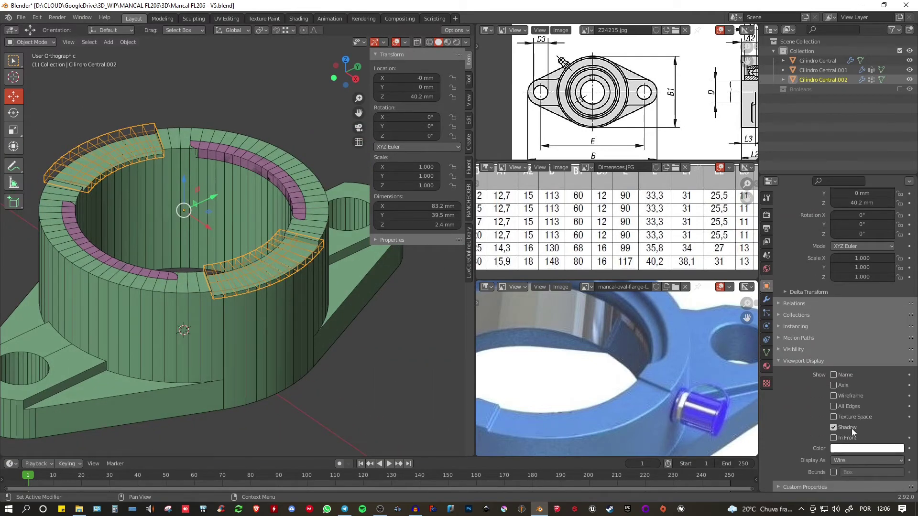
key("m")
left_click(283, 267)
middle_click_drag(294, 256, 325, 276)
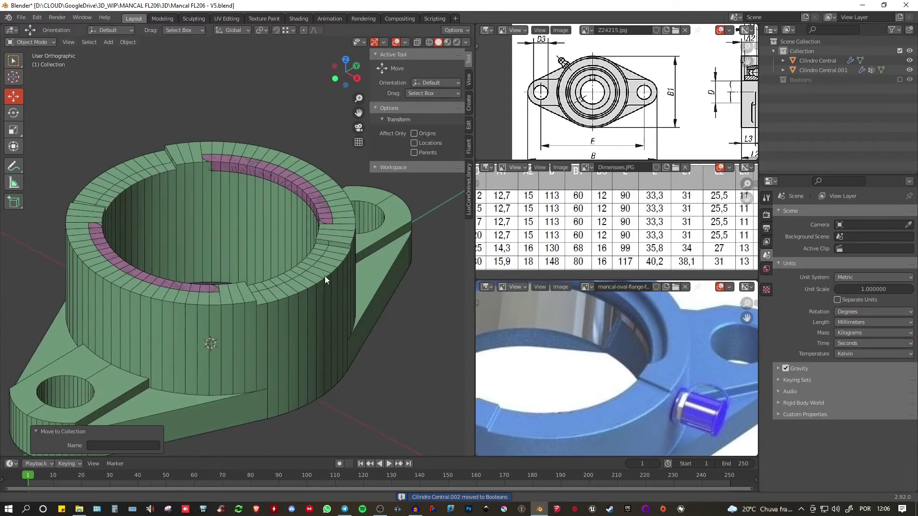
- Inspect the purple rounded ring-segment pieces and their fit on the inner rim from several angles
left_click(302, 184)
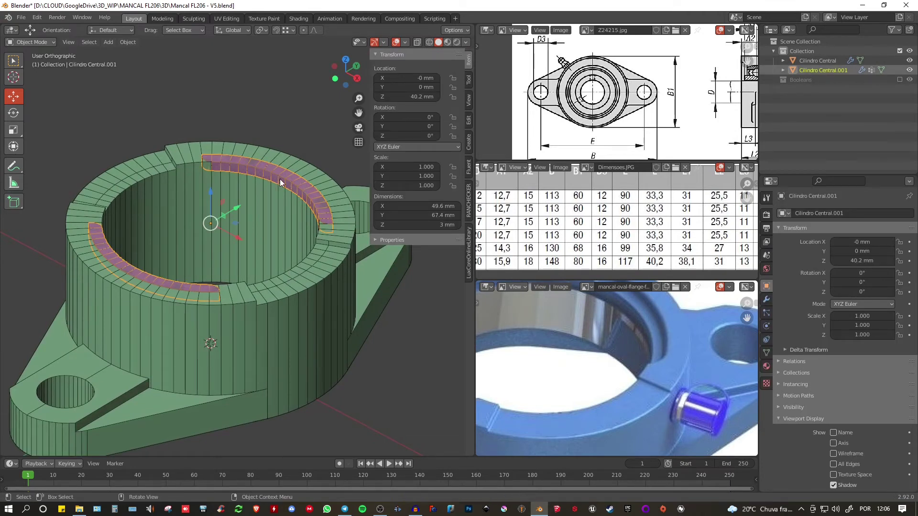
middle_click_drag(276, 179, 302, 276)
middle_click_drag(166, 251, 216, 277, "shift")
scroll(216, 277, "up", 1)
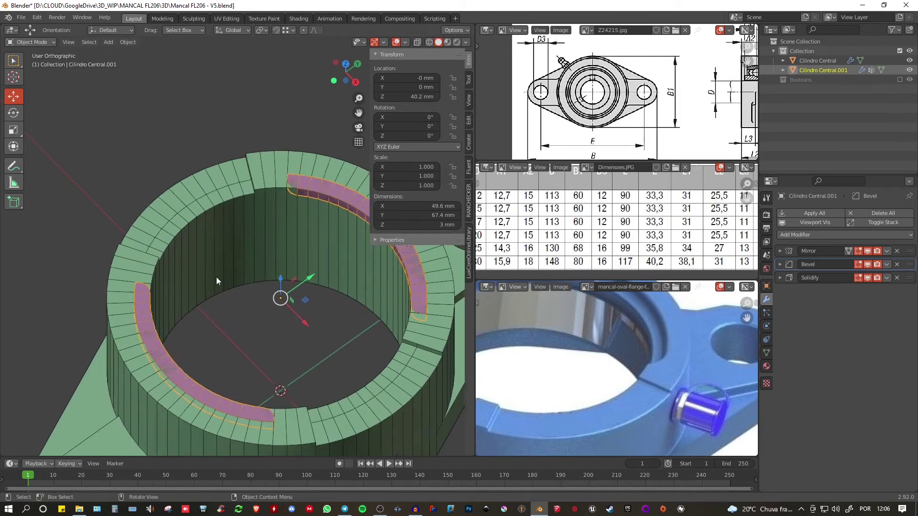
scroll(131, 254, "up", 1)
middle_click_drag(130, 281, 41, 343, "shift")
middle_click_drag(217, 259, 334, 270, "shift")
scroll(334, 270, "up", 2)
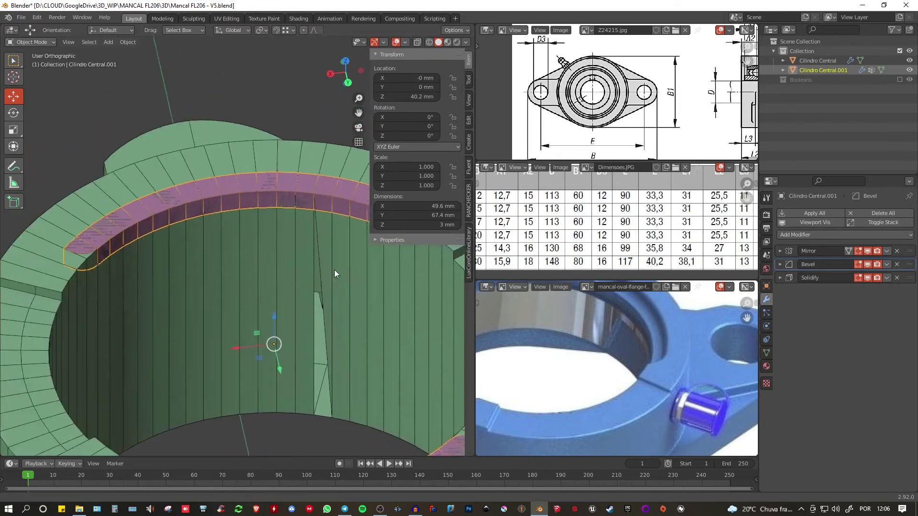
middle_click_drag(99, 271, 183, 272, "shift")
scroll(183, 273, "up", 2)
middle_click_drag(252, 276, 152, 278, "shift")
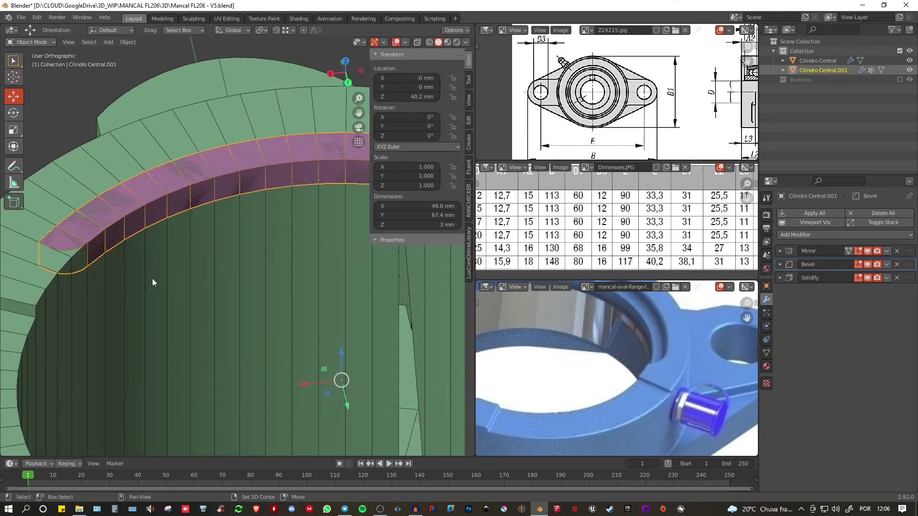
scroll(152, 278, "down", 3)
middle_click_drag(222, 289, 245, 297)
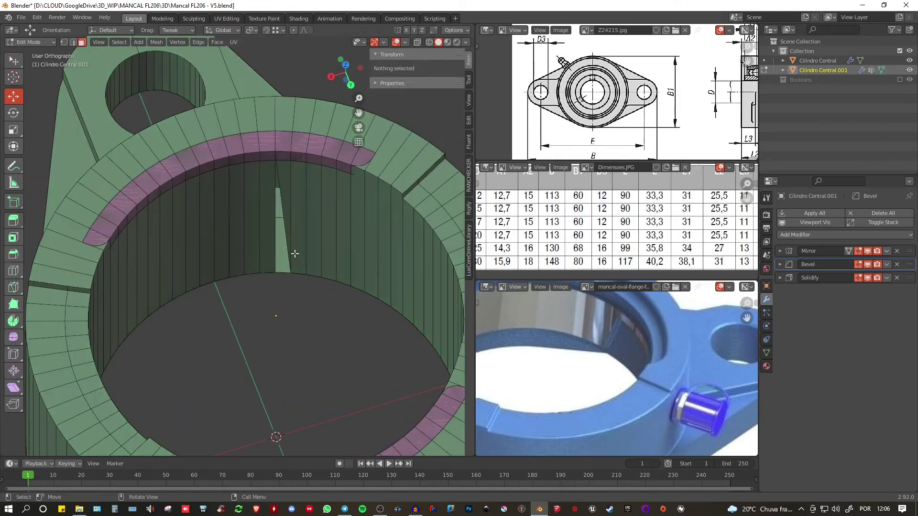
left_click(295, 251)
scroll(292, 268, "down", 3)
middle_click_drag(287, 287, 279, 213)
- Toggle the central cylinder's last boolean in the viewport to compare the rim, and hide the rounded ring-segment object
key("alt+a")
left_click(328, 220)
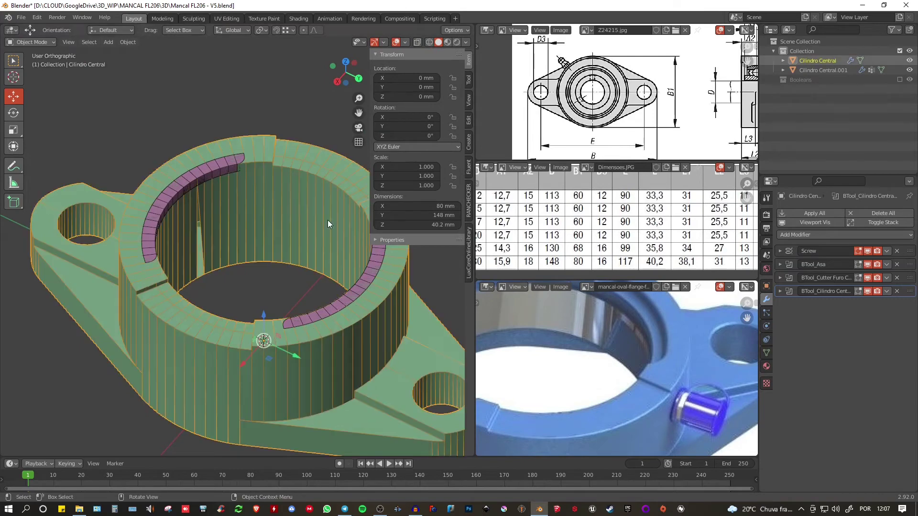
left_click(868, 290)
left_click(868, 291)
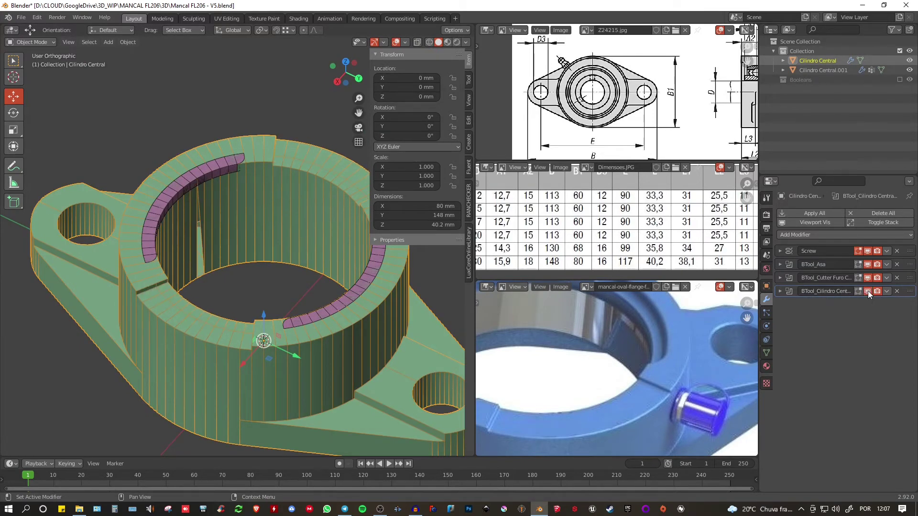
left_click(867, 291)
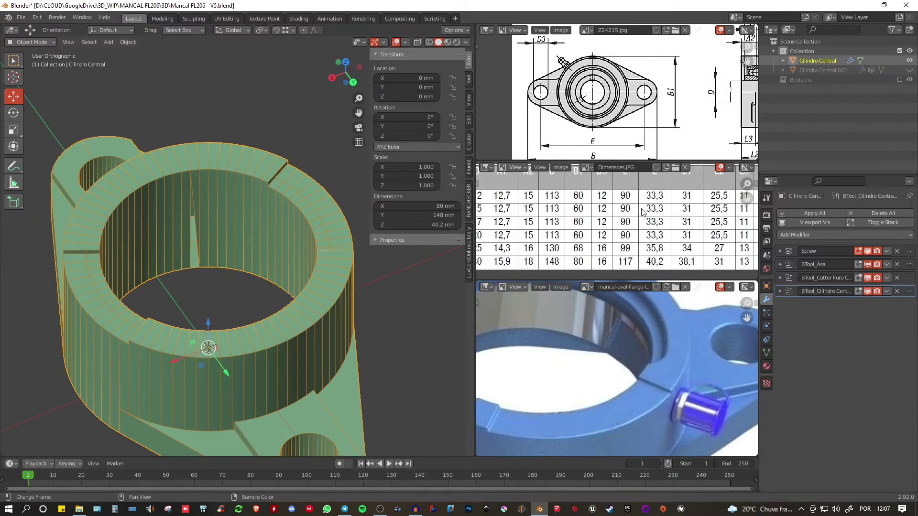
- Show the Booleans collection and open the central hole cutter in Edit Mode with edge selection
left_click(899, 80)
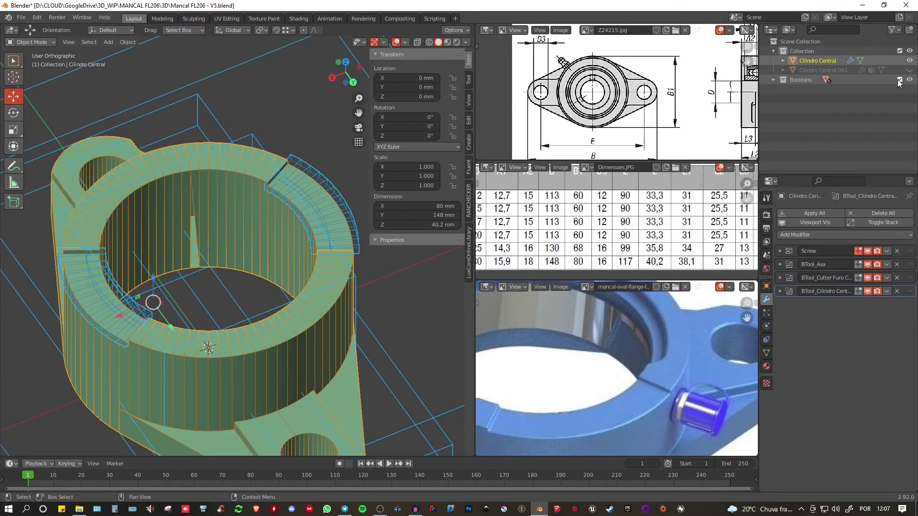
scroll(253, 196, "down", 2)
left_click(230, 112)
middle_click_drag(230, 112, 193, 227)
key("Tab")
key("2")
- Subdivide the central hole cutter's vertical profile edge with one cut and select the new middle vertex
left_click(190, 288)
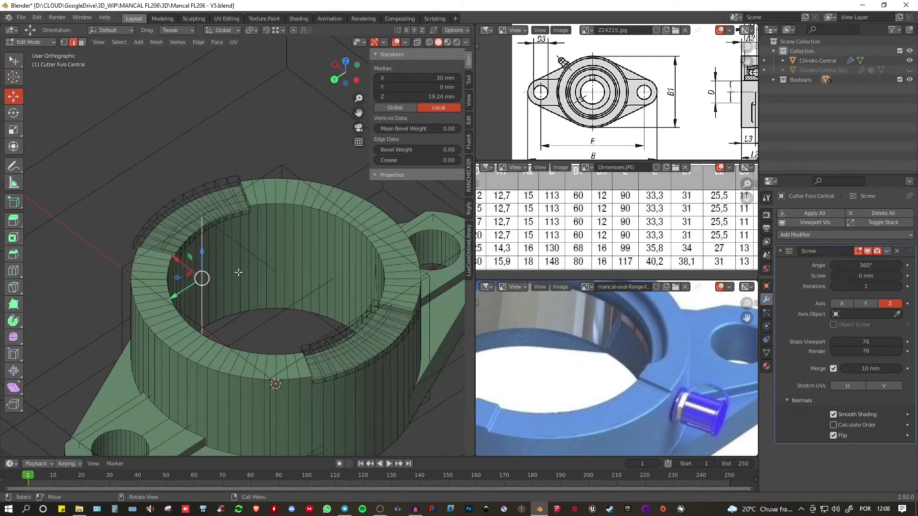
middle_click_drag(239, 273, 188, 211)
right_click(159, 205)
left_click(115, 219)
scroll(181, 211, "up", 3)
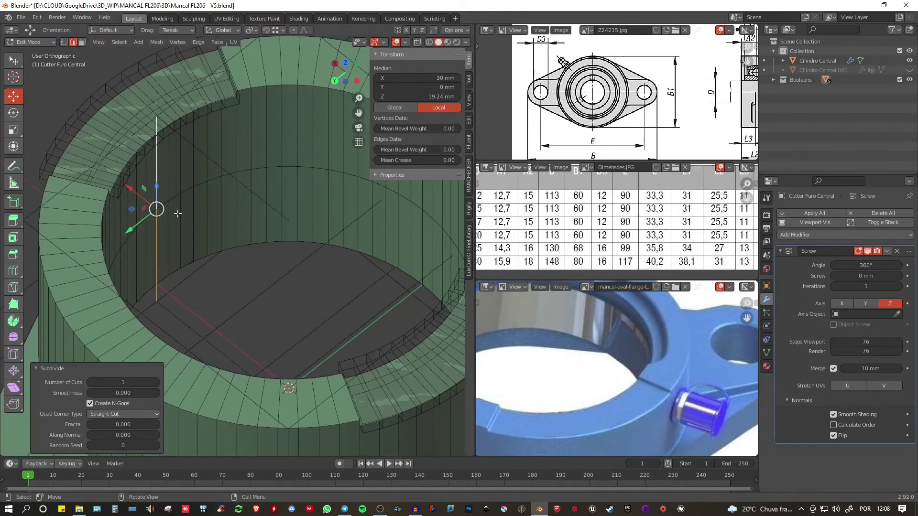
key("1")
left_click(157, 209)
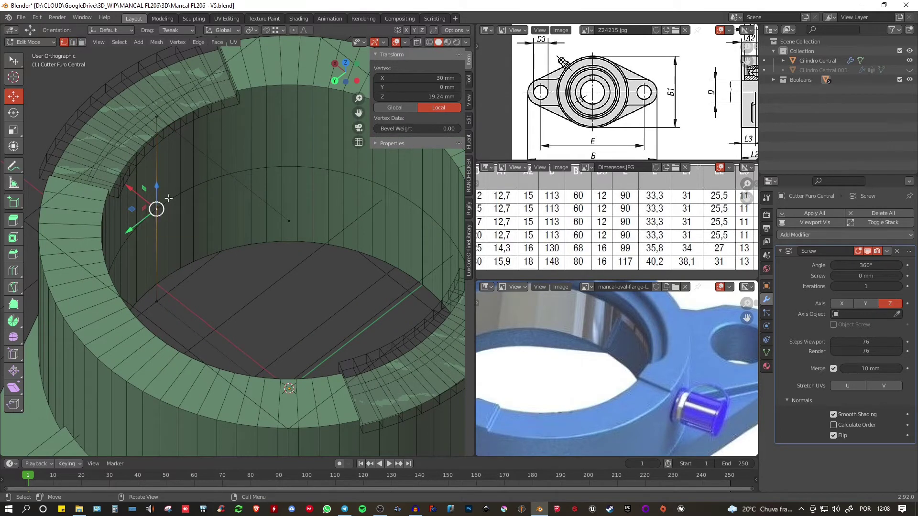
- Subdivide the central hole cutter's full-height vertical profile edge again with a single cut and pick its midpoint vertex
left_click(213, 232, "ctrl")
key("2")
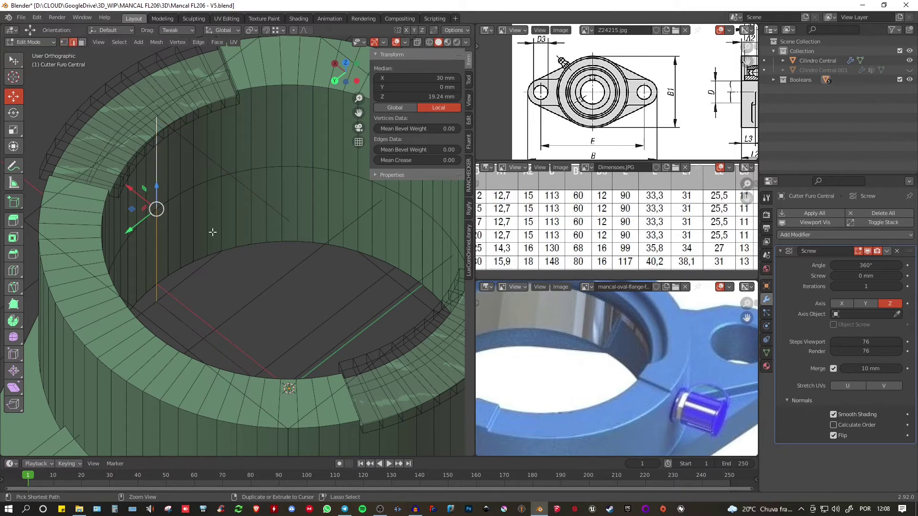
left_click(157, 188)
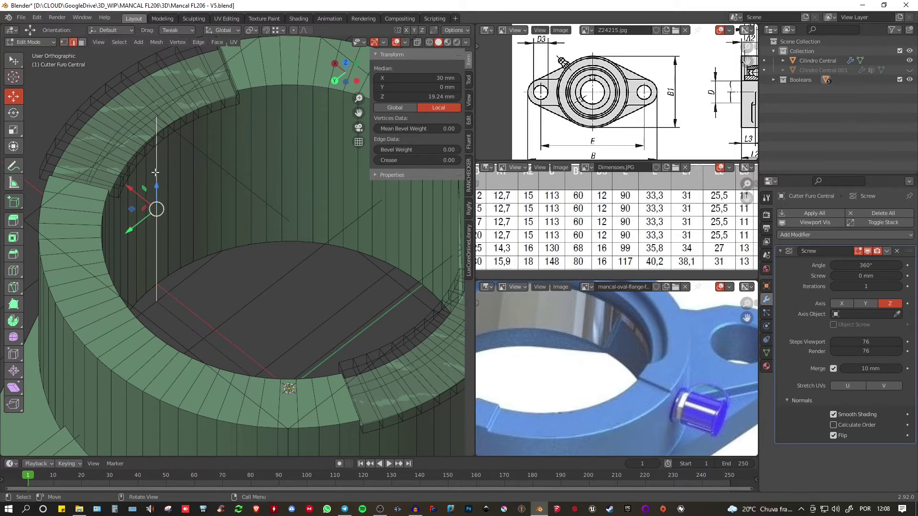
right_click(155, 172)
left_click(111, 172)
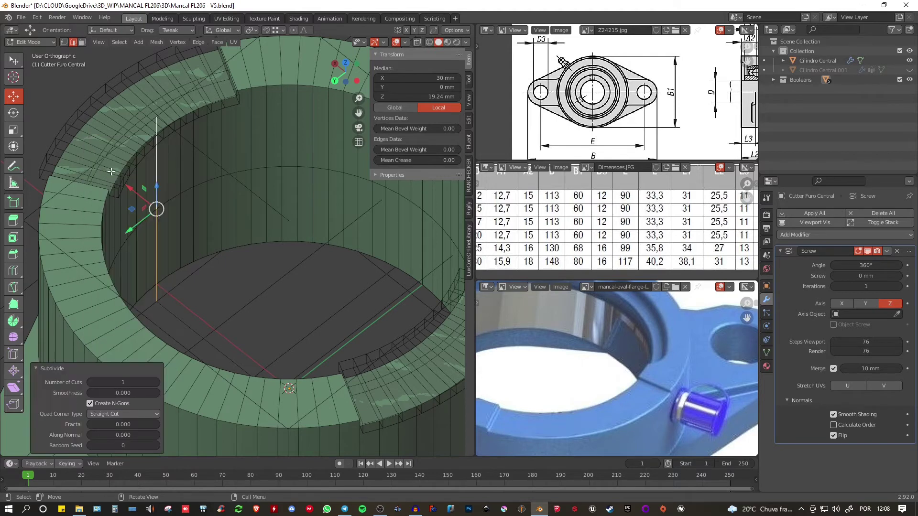
key("1")
left_click(157, 209)
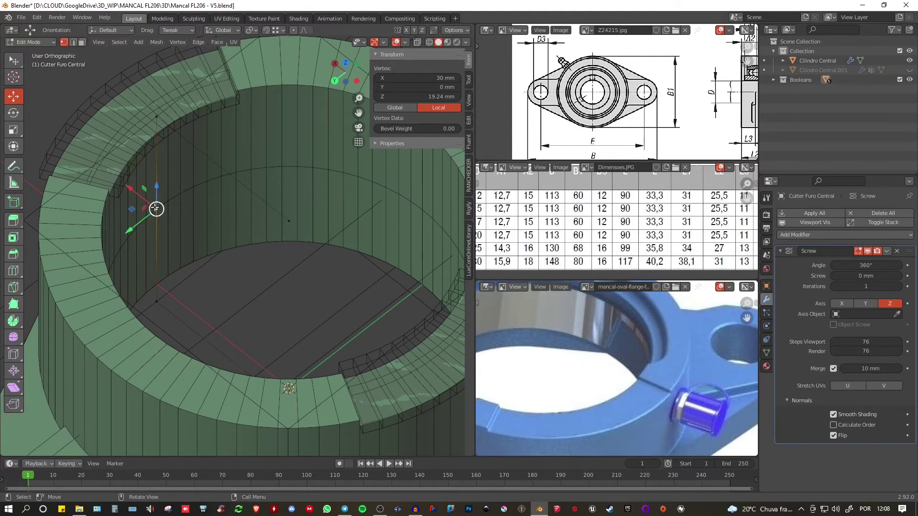
- Leave Edit Mode on the central hole cutter and exclude the Booleans collection so only the housing shows
middle_click_drag(174, 215, 114, 268)
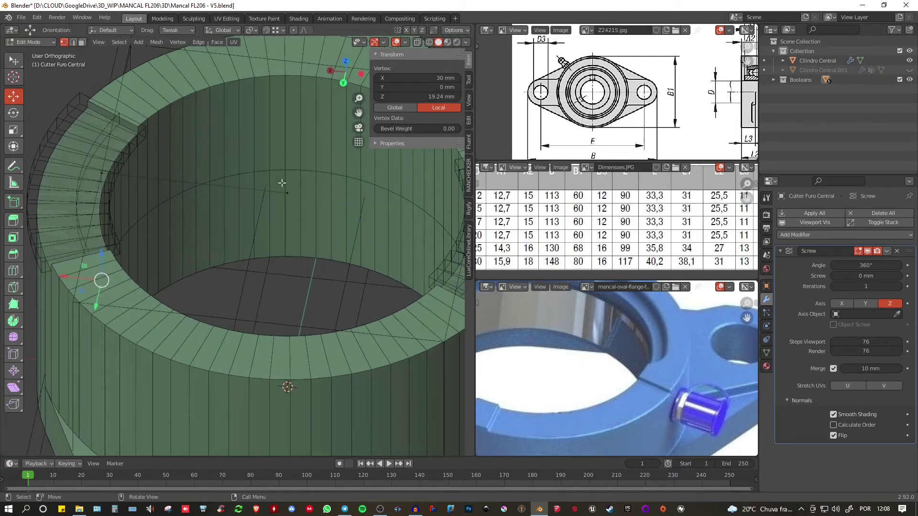
scroll(309, 234, "down", 4)
middle_click_drag(310, 234, 261, 221)
scroll(289, 160, "up", 2)
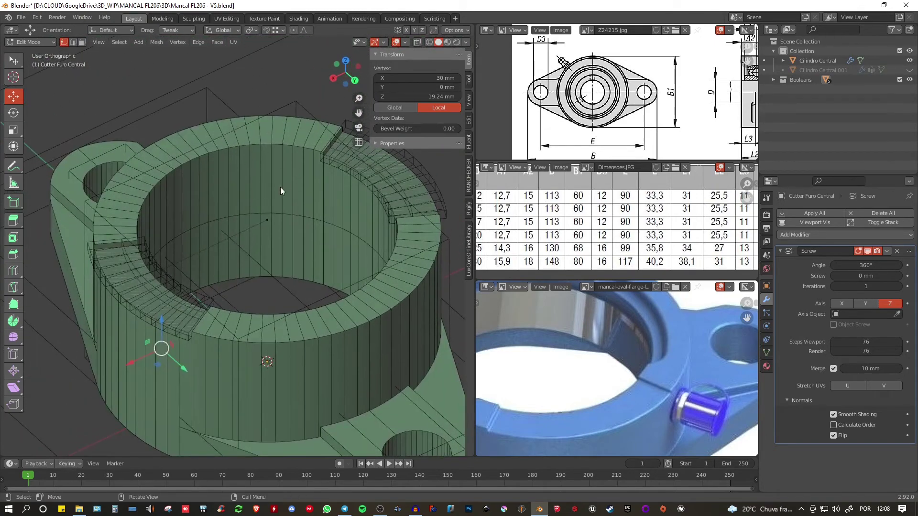
key("Tab")
scroll(280, 188, "down", 3)
middle_click_drag(280, 188, 165, 218)
scroll(231, 221, "up", 2)
middle_click_drag(231, 222, 239, 204)
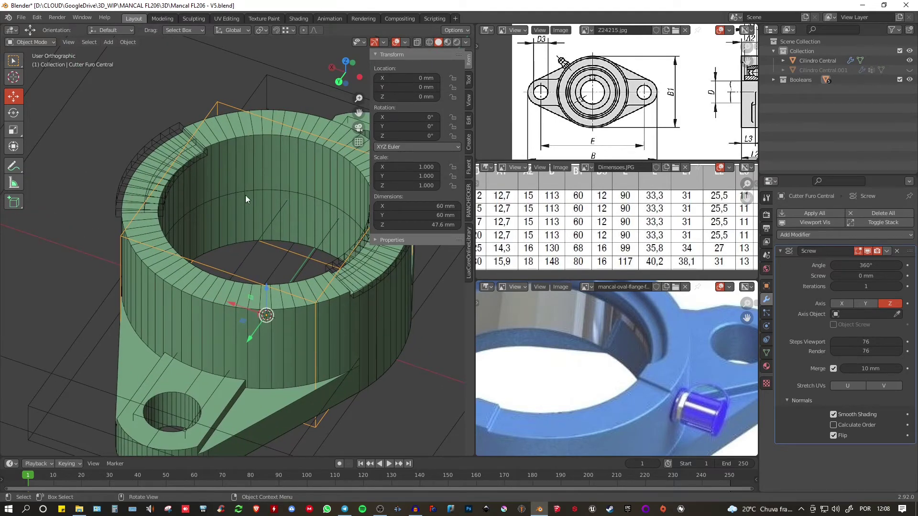
middle_click_drag(203, 190, 378, 180)
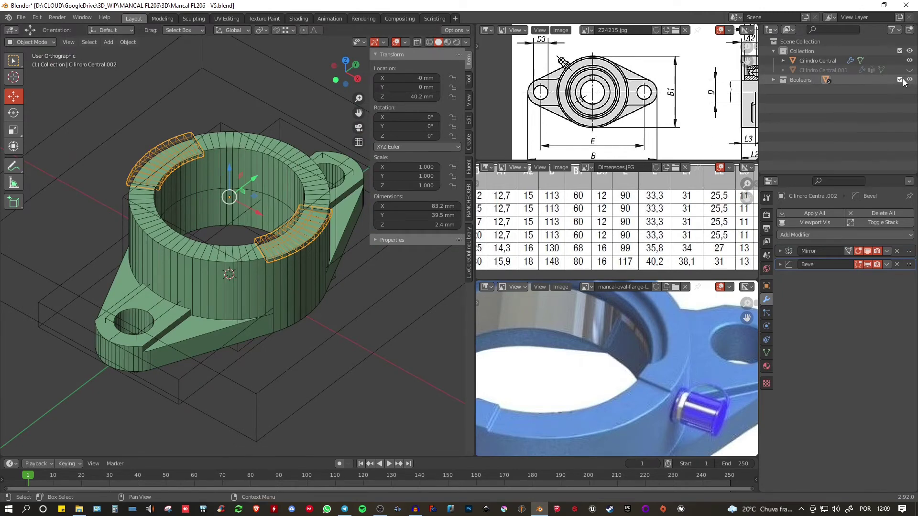
left_click(901, 80)
middle_click_drag(205, 201, 330, 224)
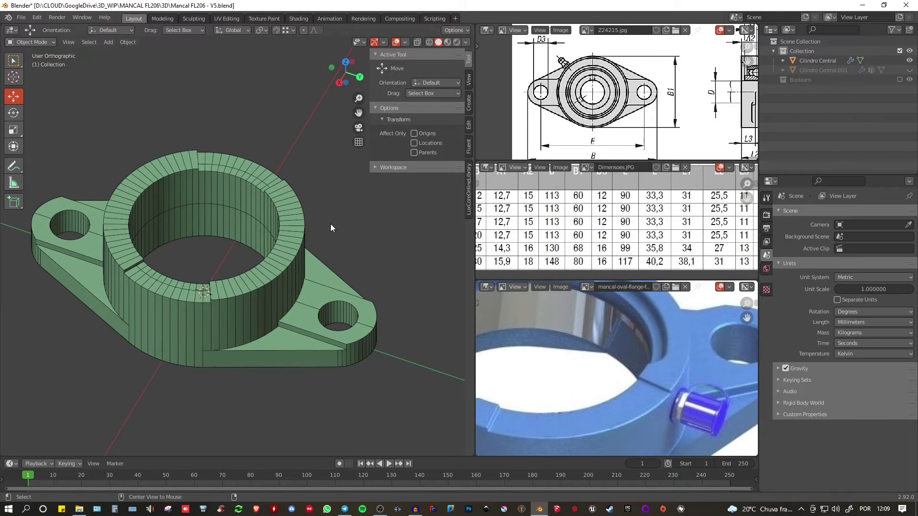
- Reveal the hidden purple ring-segment object, select it and save the file
key("alt+h")
left_click(162, 179)
scroll(161, 178, "up", 3)
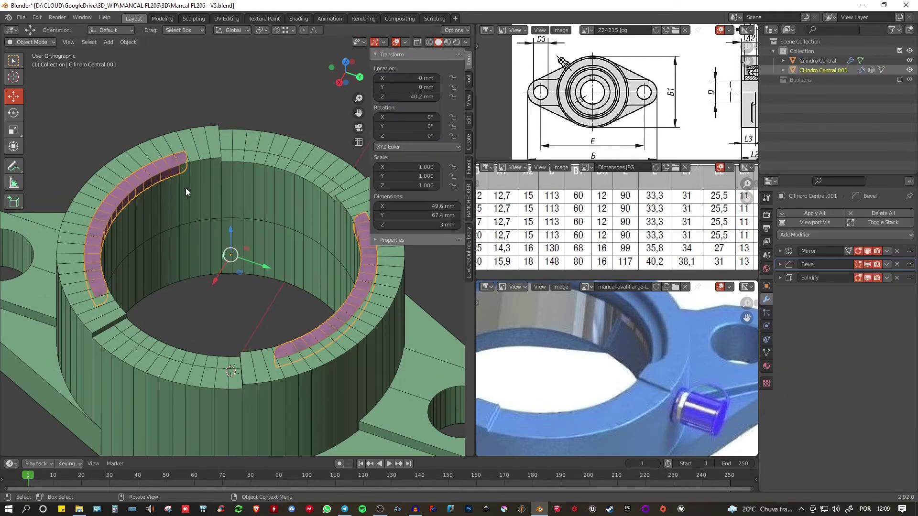
key("ctrl+s")
- In Edit Mode, remove the inner corner vertex at the ring segment's end from the vertex group named Group
middle_click_drag(255, 190, 151, 186)
scroll(156, 195, "up", 3)
middle_click_drag(151, 139, 173, 219)
key("Tab")
scroll(168, 164, "down", 3)
scroll(184, 194, "up", 6)
left_click(177, 215)
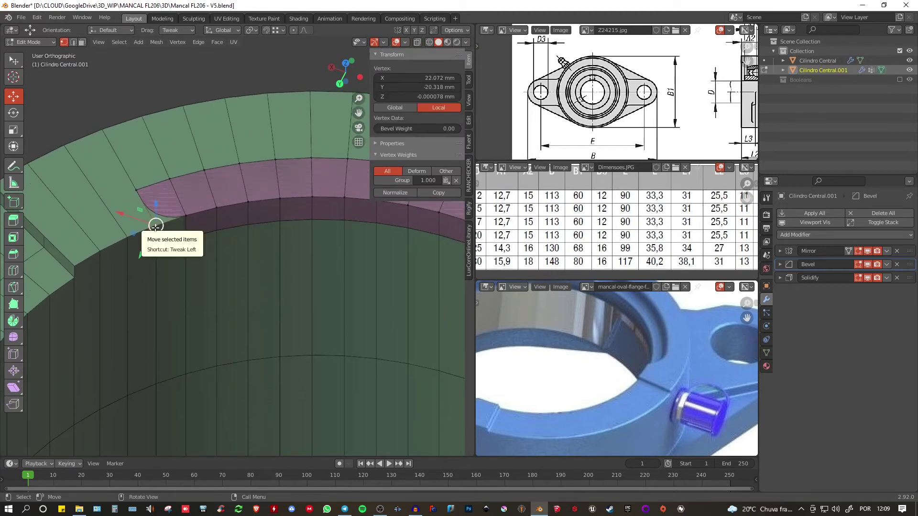
left_click(767, 353)
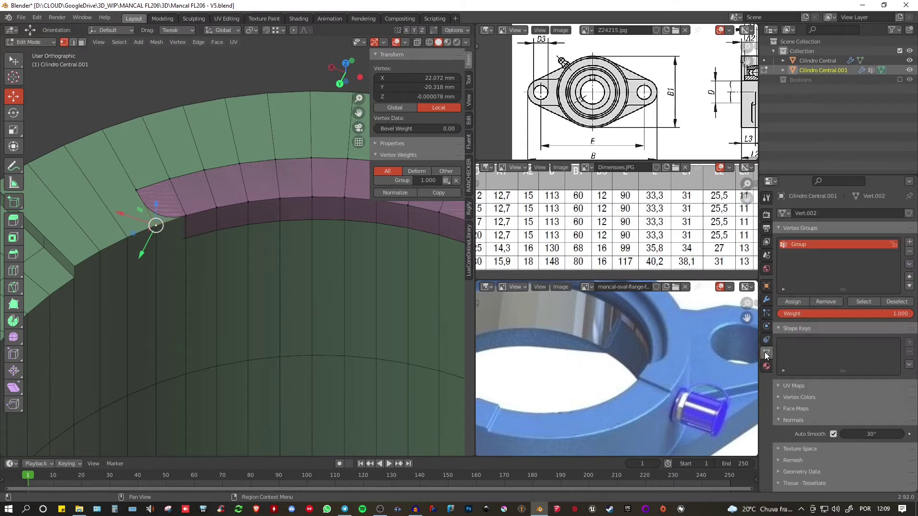
left_click(822, 302)
- Assign the outer corner vertex at the ring segment's end to the vertex group with weight 1.000 and finish editing
left_click(136, 189)
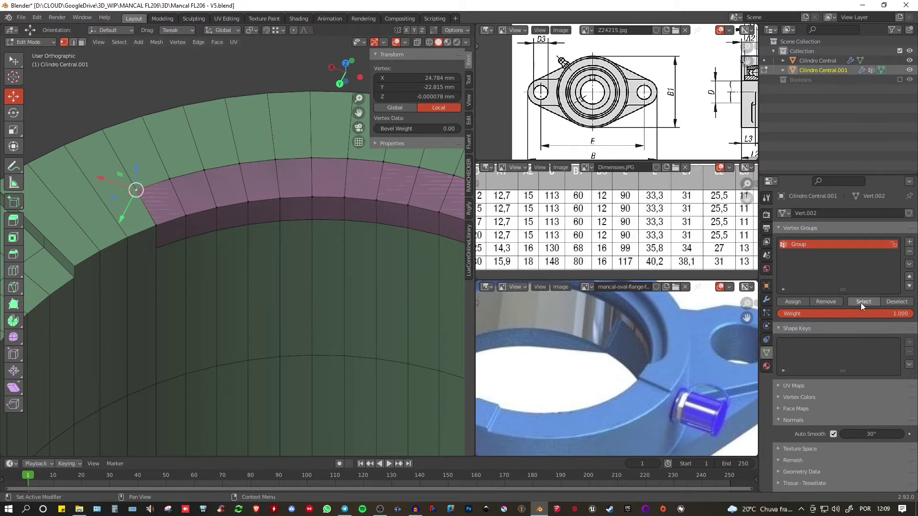
left_click(792, 302)
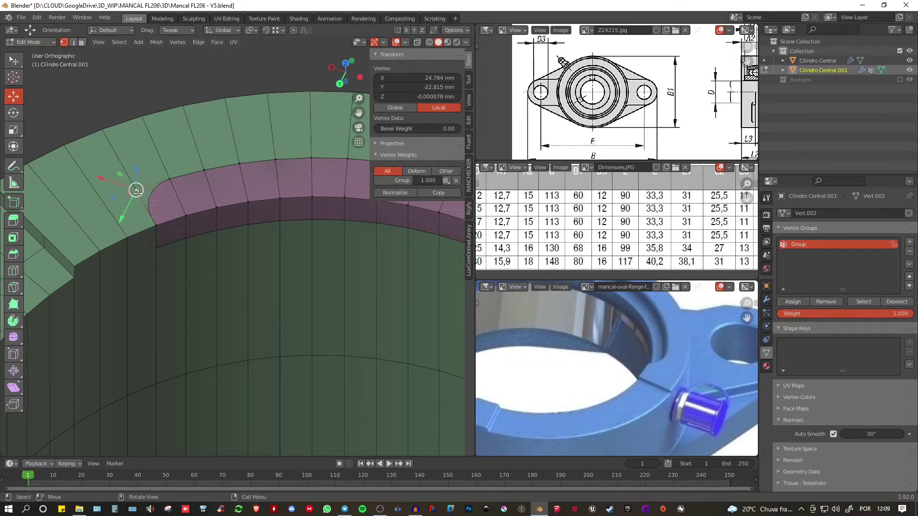
scroll(168, 198, "down", 2)
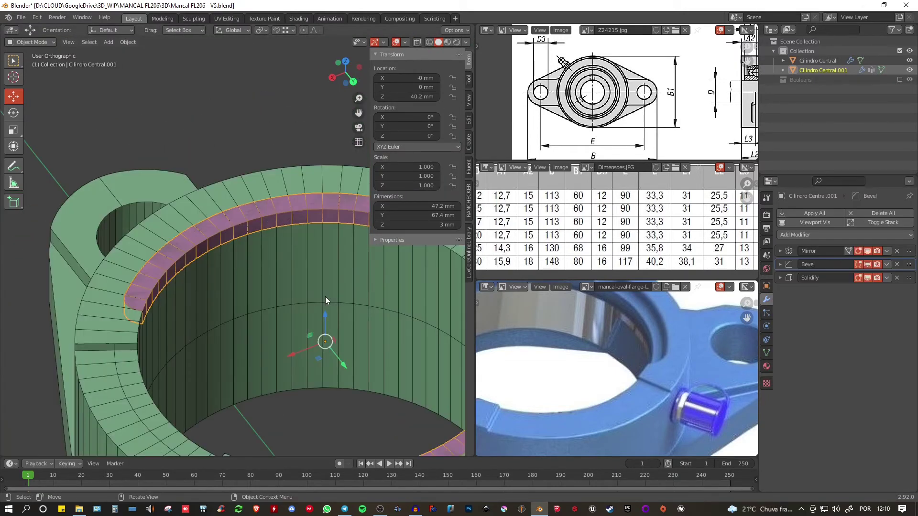
- Isolate the ring-segment object in local view and select only the edges along its inner arc in Edit Mode
key("KP_Divide")
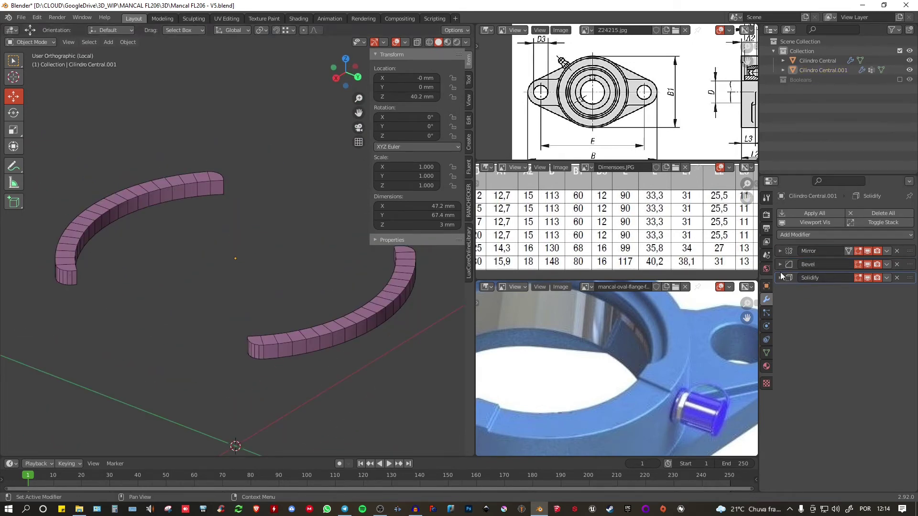
middle_click_drag(143, 251, 151, 257, "shift")
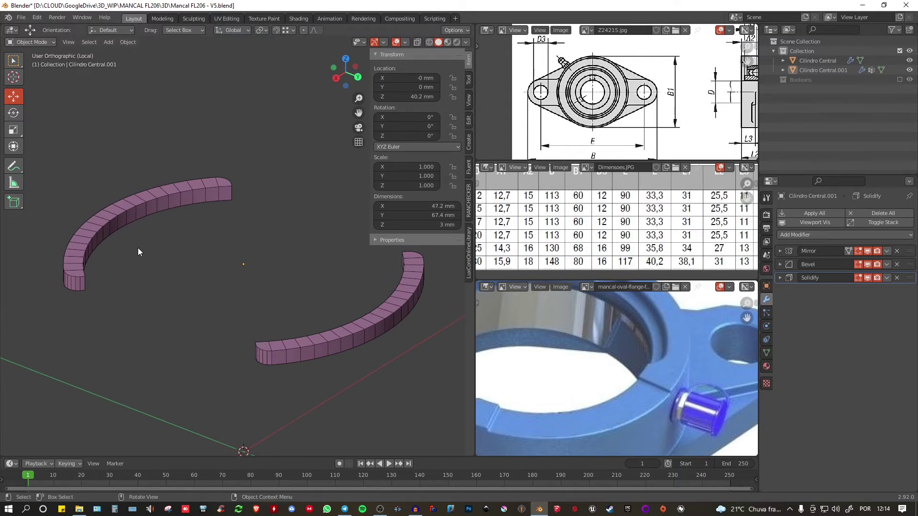
key("Tab")
middle_click_drag(162, 261, 202, 263)
left_click(149, 268)
scroll(140, 284, "up", 3)
middle_click_drag(145, 273, 126, 290)
left_click(252, 148, "alt")
left_click(268, 140, "shift")
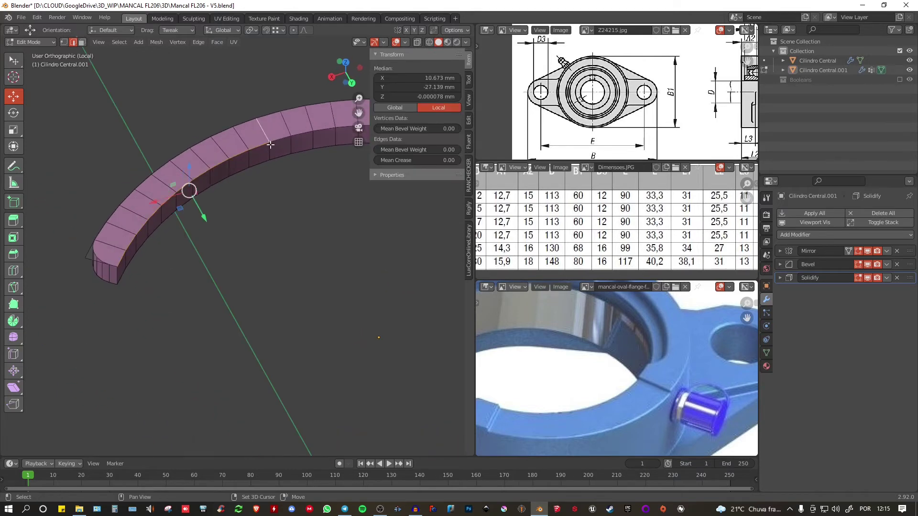
left_click(265, 138, "shift")
- Try moving the inner arc edges about 5.18 mm along the Y axis, and undo the move
middle_click_drag(217, 233, 216, 234, "shift")
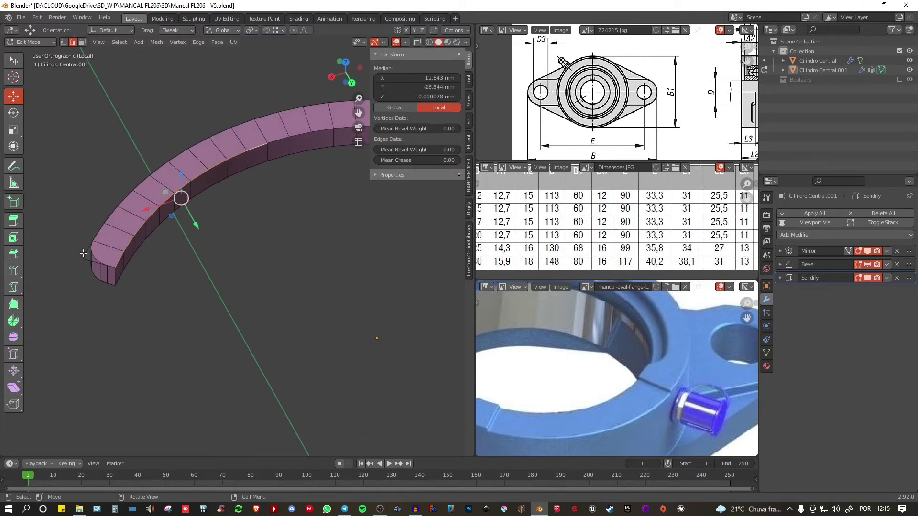
middle_click_drag(117, 247, 134, 256)
middle_click_drag(233, 257, 153, 277, "shift")
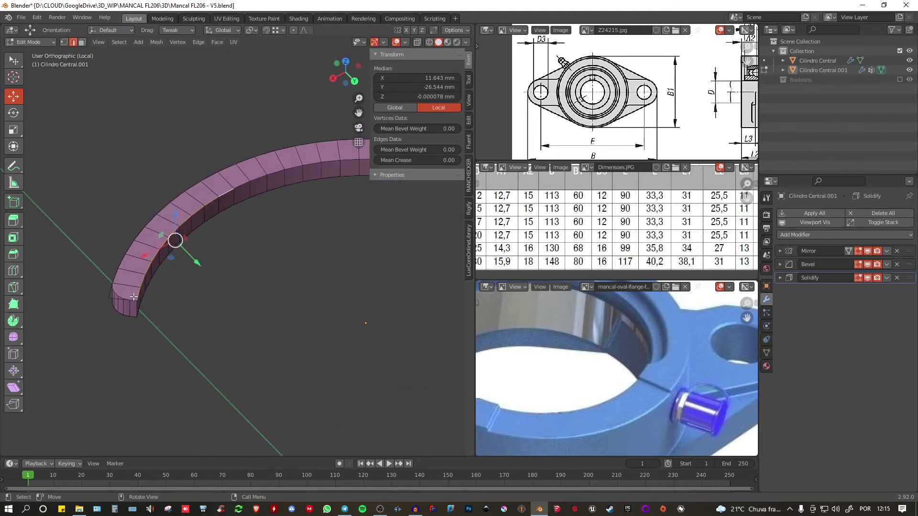
middle_click_drag(189, 247, 168, 249)
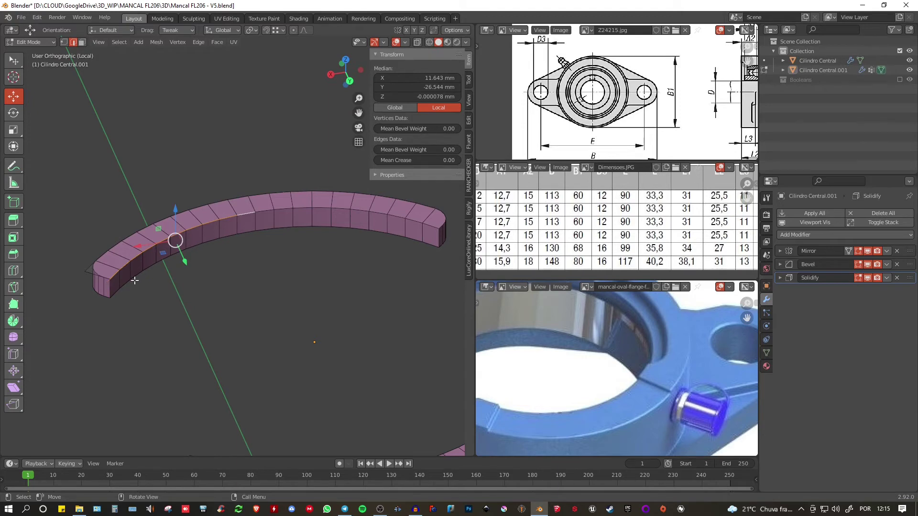
middle_click_drag(135, 281, 157, 285)
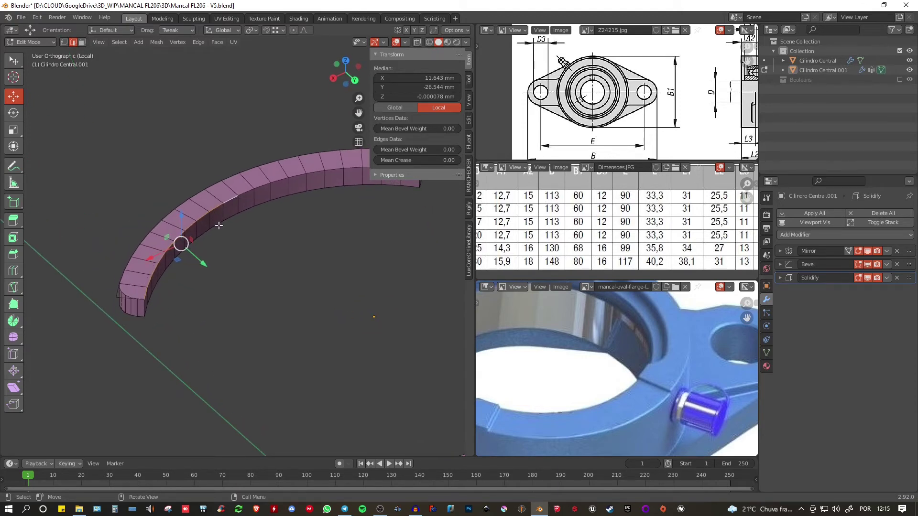
middle_click_drag(205, 263, 206, 264)
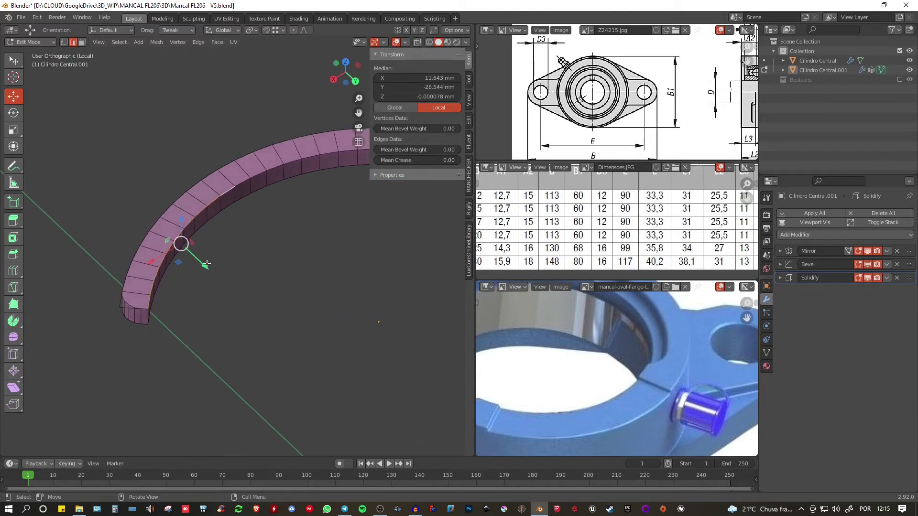
left_click_drag(206, 264, 227, 290)
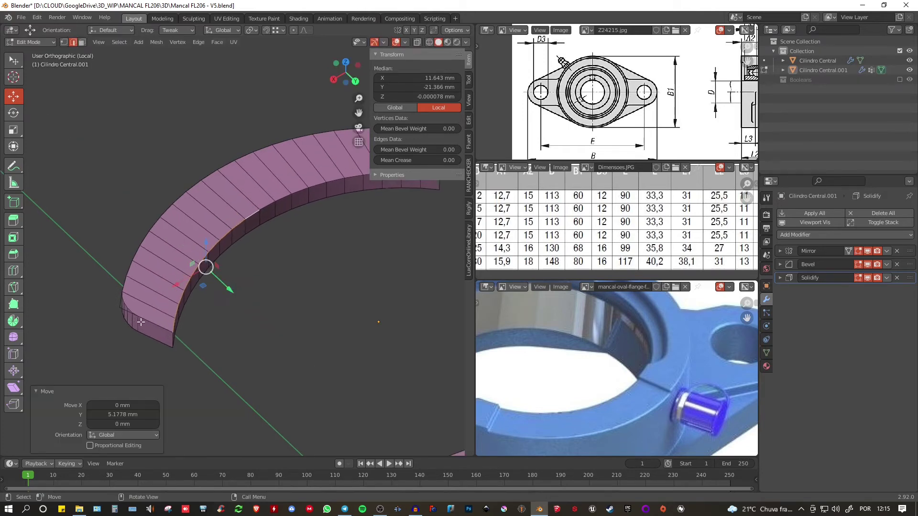
key("ctrl+z")
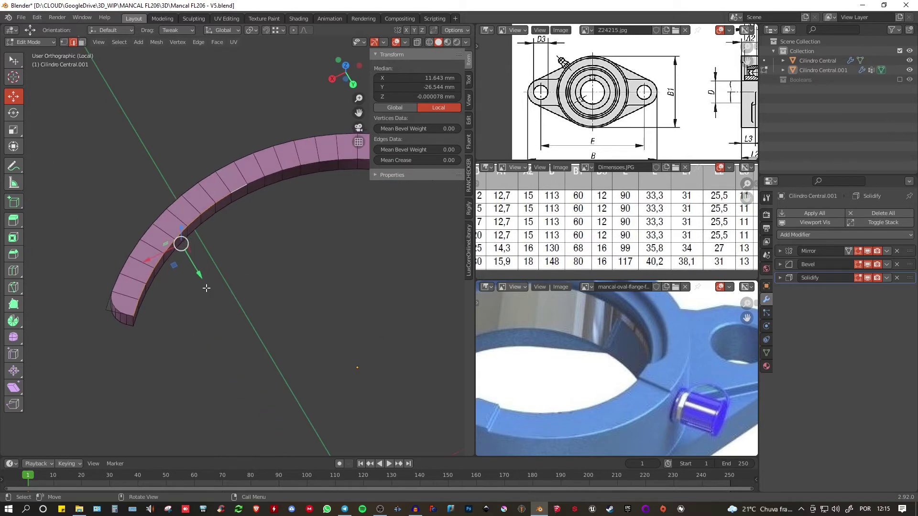
- Try moving the inner arc edges freely in the top view, and undo that move
key("KP_7")
middle_click_drag(187, 240, 239, 253, "shift")
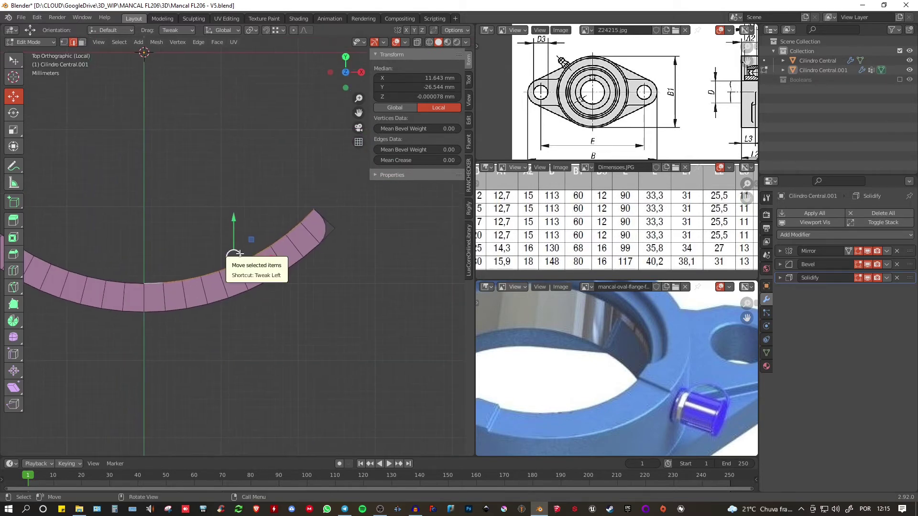
left_click_drag(238, 253, 223, 245)
key("ctrl+z")
- Edge-slide the inner arc edges toward the hole's centre with clamping off, widening the segment beyond its original inner boundary
middle_click_drag(297, 273, 258, 240)
key("g")
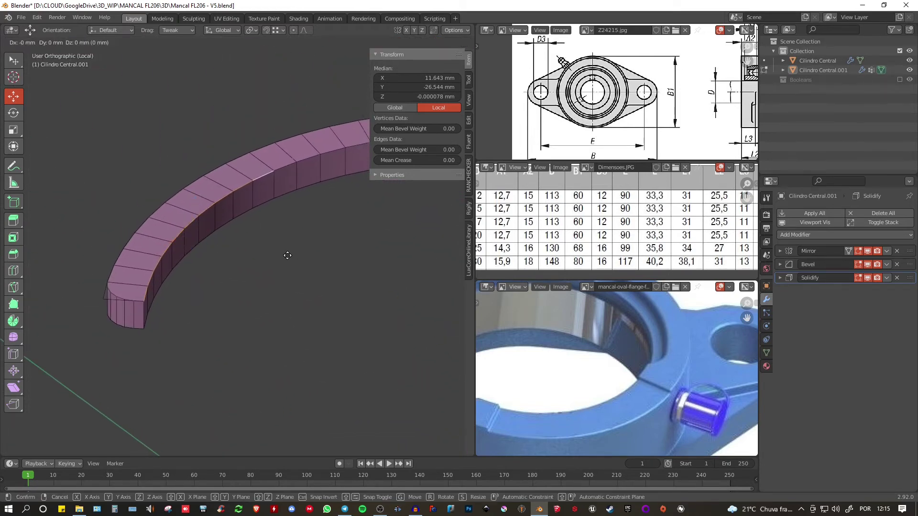
key("g")
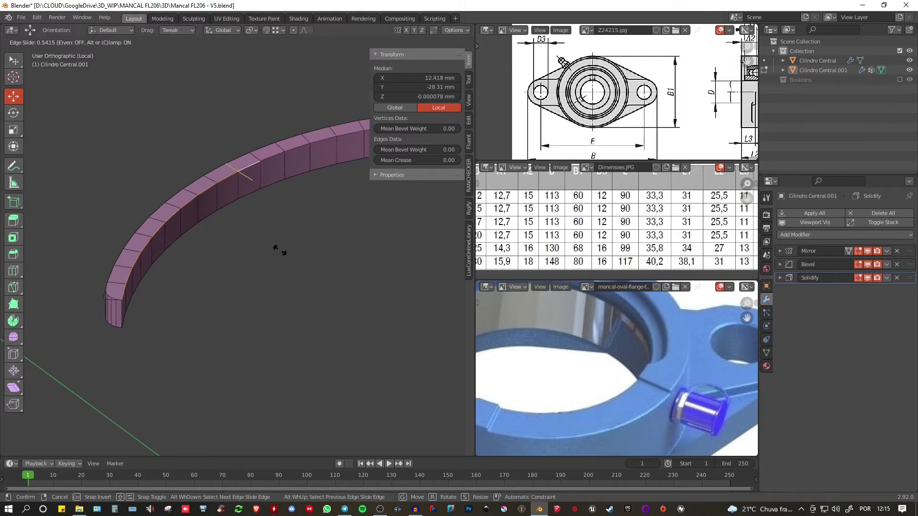
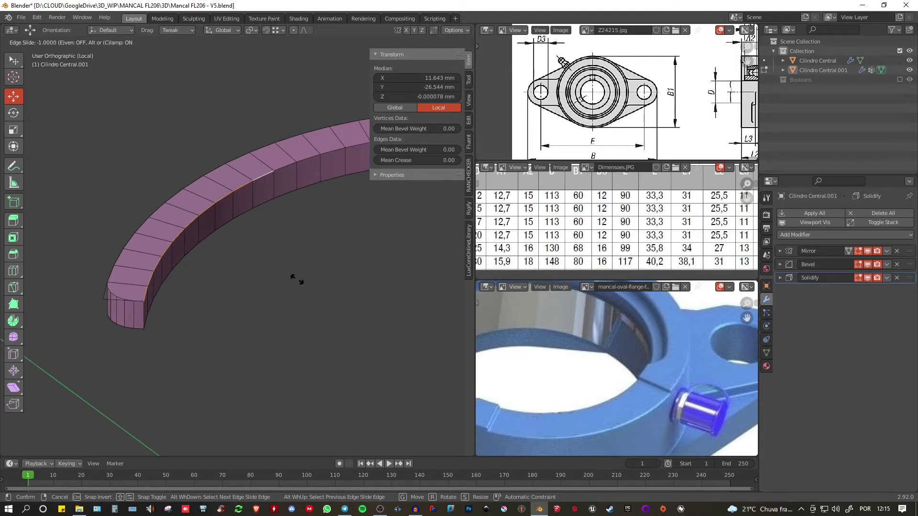
key("c")
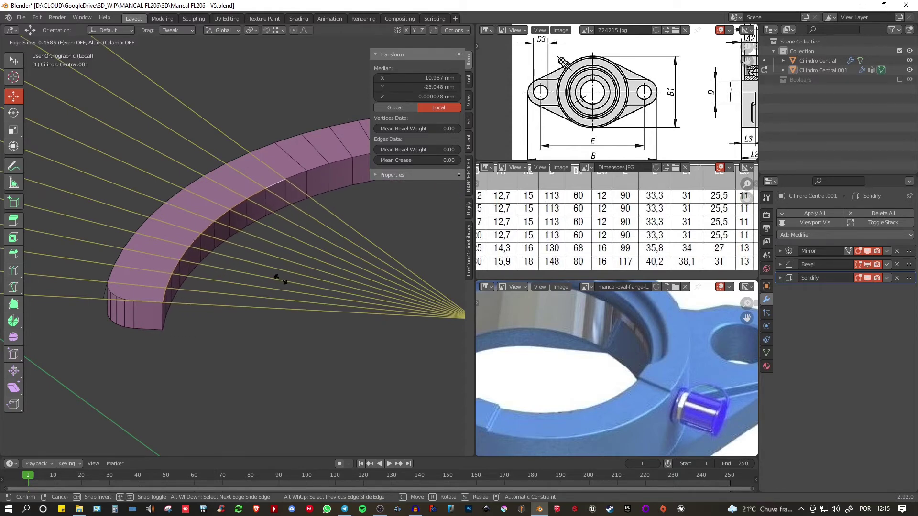
left_click(282, 281)
- Leave Edit Mode and local view, check the widened ring segment's end against the inner rim, and select the segment object
key("Tab")
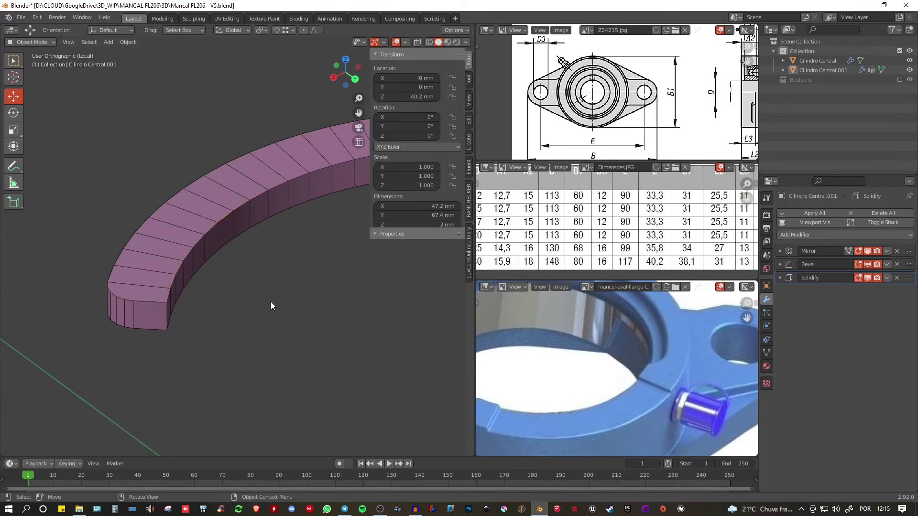
scroll(275, 280, "down", 2)
key("KP_Divide")
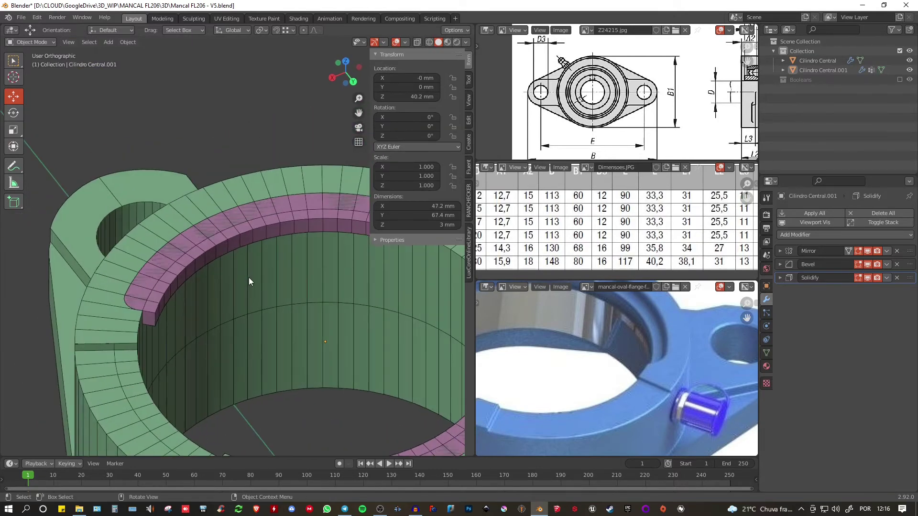
middle_click_drag(231, 272, 193, 233)
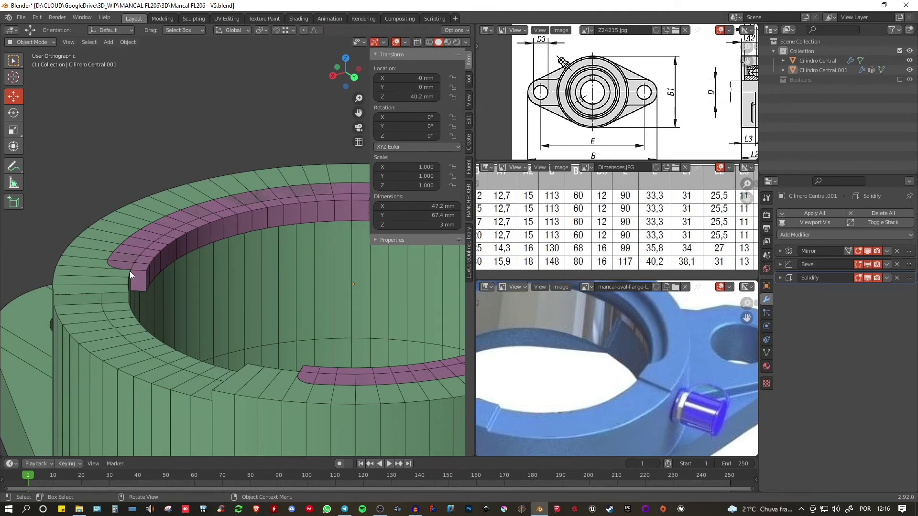
scroll(130, 271, "up", 3)
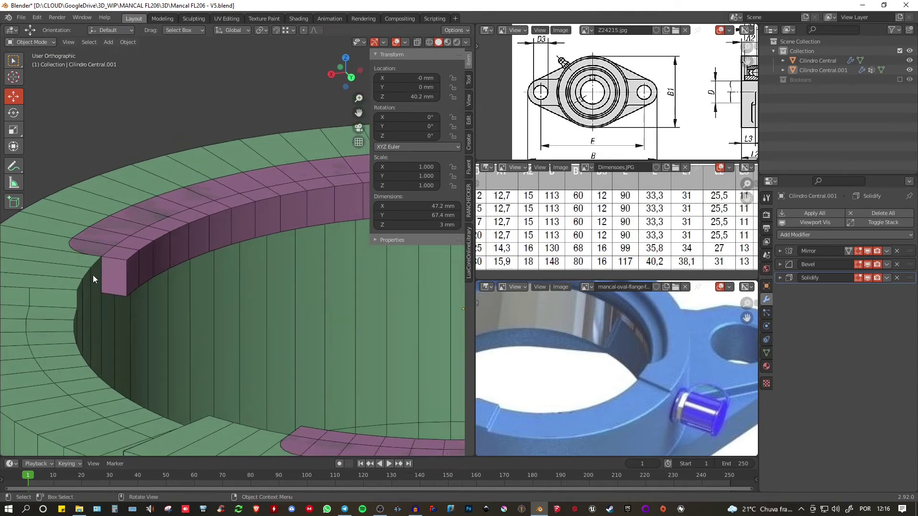
left_click(113, 279)
middle_click_drag(146, 264, 206, 279, "shift")
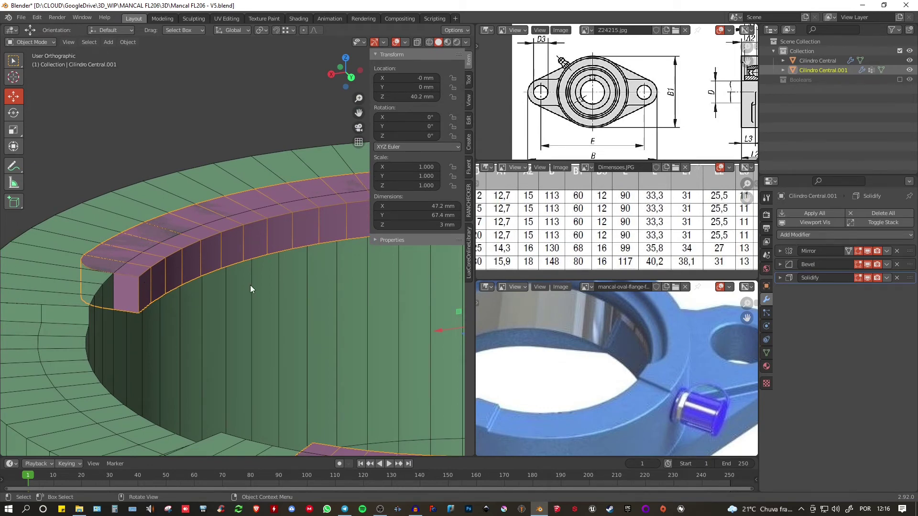
- Raise the ring segment by 1 mm along the Z axis and set its Solidify thickness to 4 mm
key("g")
key("z")
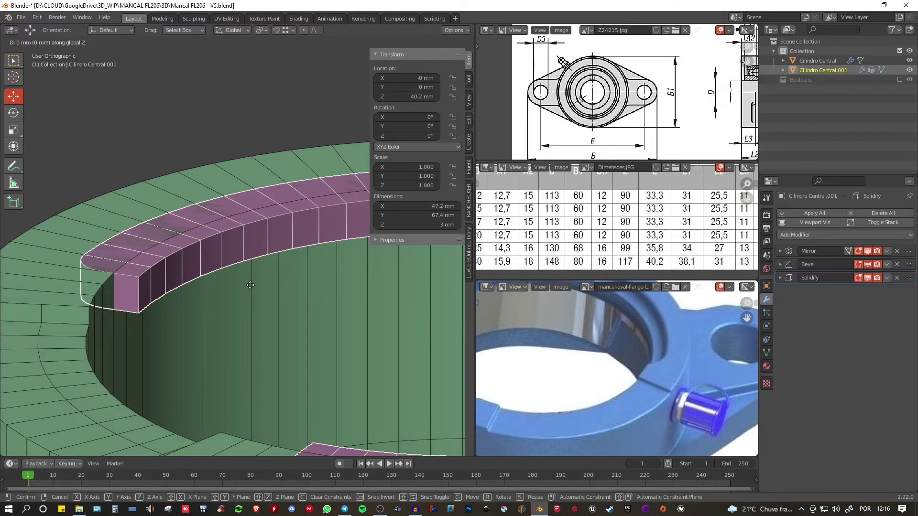
type("1")
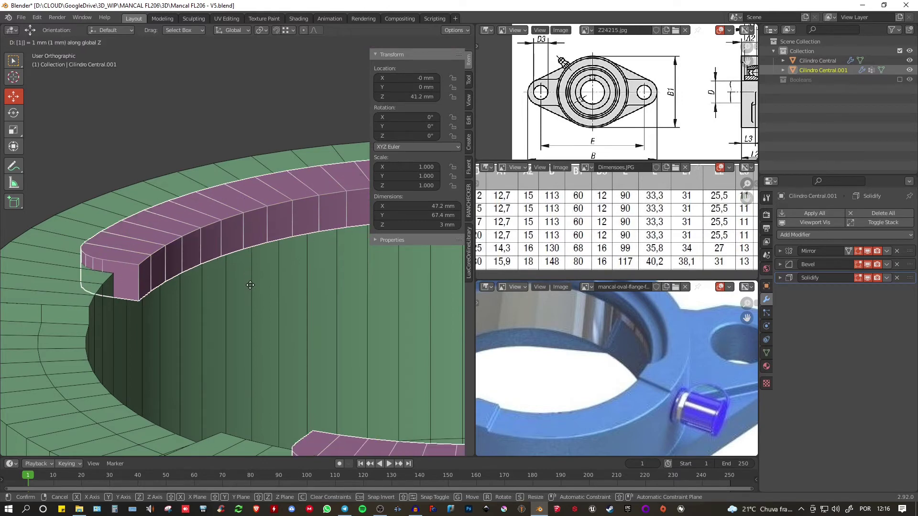
key("Return")
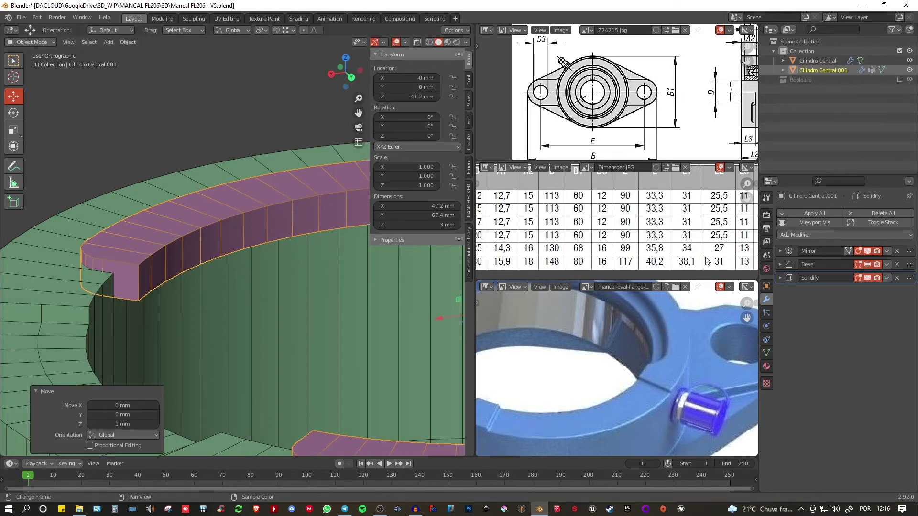
left_click(780, 277)
double_click(866, 304)
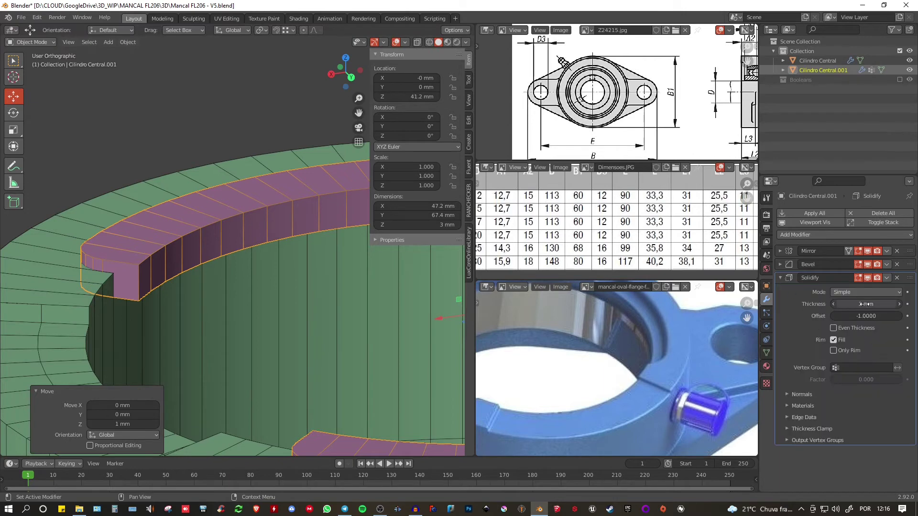
type("4")
key("Return")
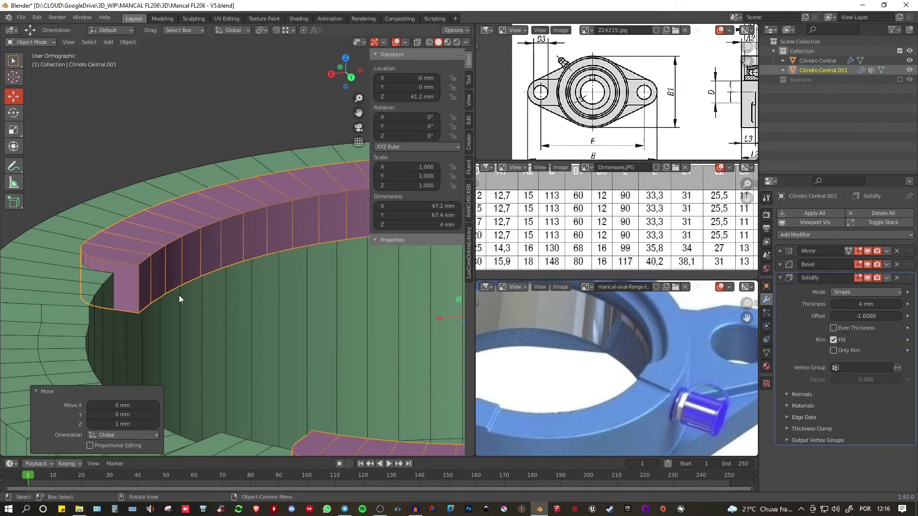
- Subtract the ring segment from the central cylinder with a Boolean difference
scroll(225, 246, "down", 5)
mouse_move(225, 245)
middle_mouse_down("shift")
mouse_move(185, 275)
mouse_move(234, 285)
mouse_move(238, 278)
mouse_move(223, 270)
mouse_move(230, 230)
middle_mouse_up("shift")
scroll(235, 285, "down", 3)
left_click(240, 220)
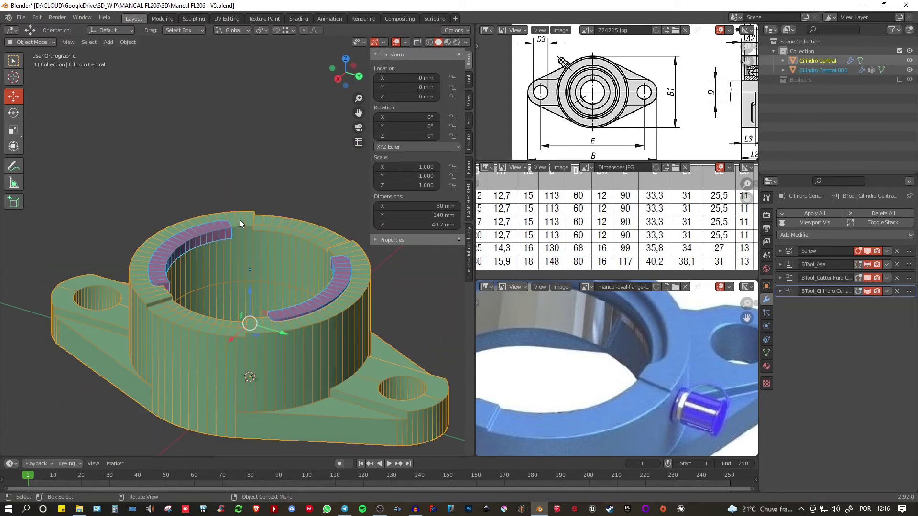
key("ctrl+shift+KP_Subtract")
- Examine the rounded end of the new recess in the cylinder's inner rim from several angles
middle_click_drag(240, 219, 258, 222)
scroll(172, 249, "up", 8)
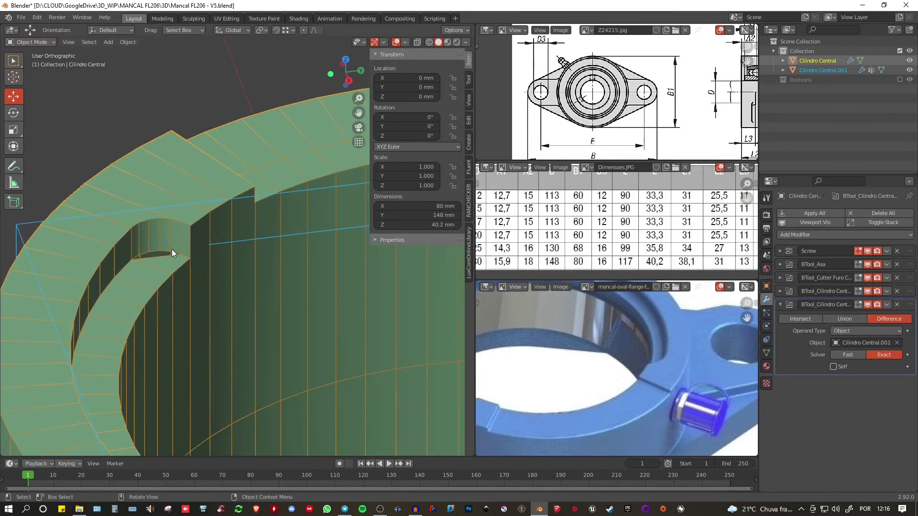
middle_click_drag(172, 249, 162, 220)
scroll(162, 220, "down", 3)
scroll(174, 211, "up", 6)
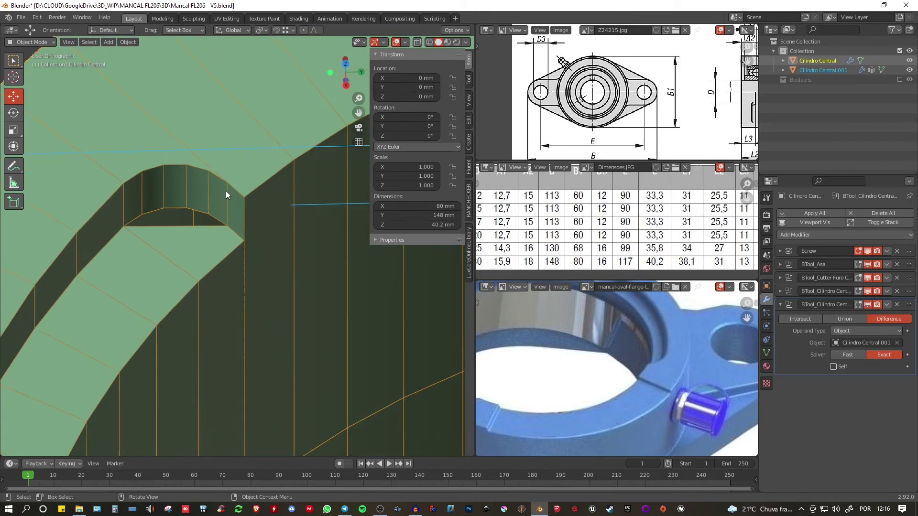
scroll(215, 196, "down", 2)
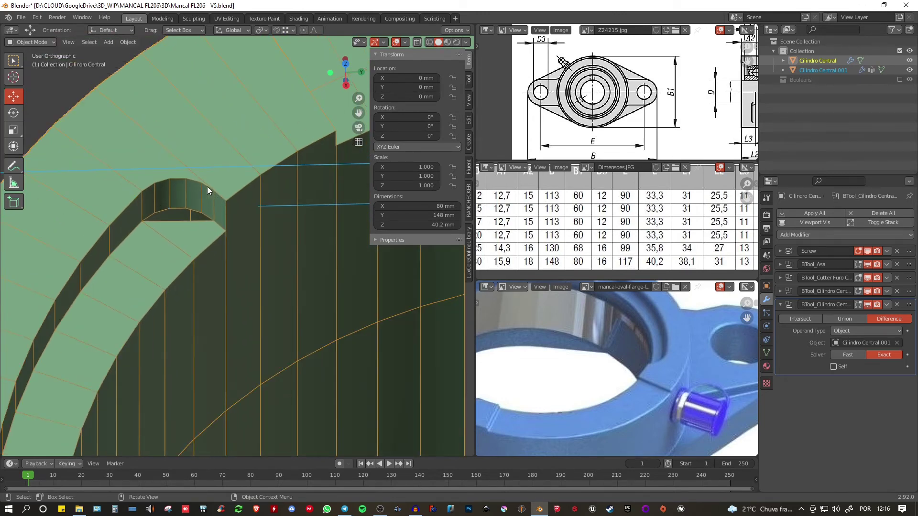
middle_click_drag(215, 194, 136, 180)
scroll(212, 190, "down", 6)
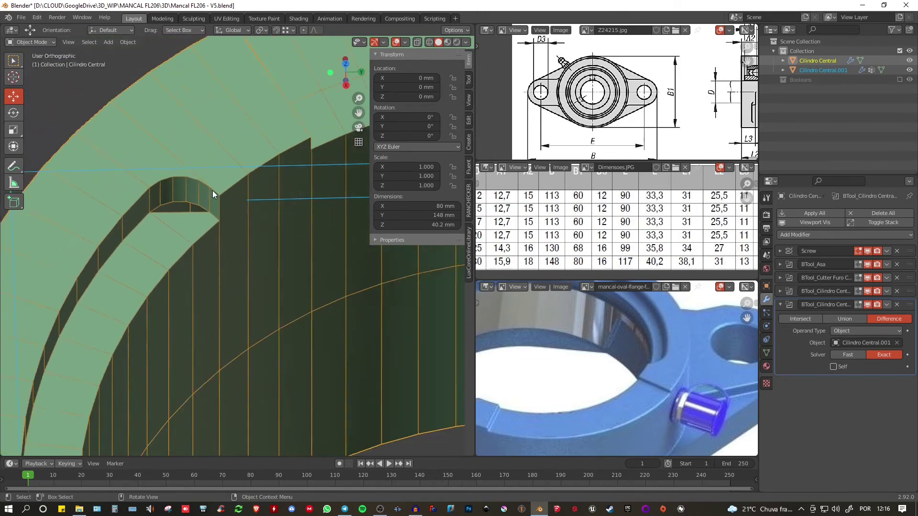
middle_click_drag(211, 211, 159, 225)
scroll(233, 223, "down", 4)
mouse_move(337, 223)
middle_mouse_down()
mouse_move(332, 259)
mouse_move(331, 223)
mouse_move(331, 235)
middle_mouse_up()
scroll(331, 236, "down", 3)
middle_click_drag(271, 258, 325, 253)
scroll(212, 248, "up", 4)
scroll(211, 245, "up", 2)
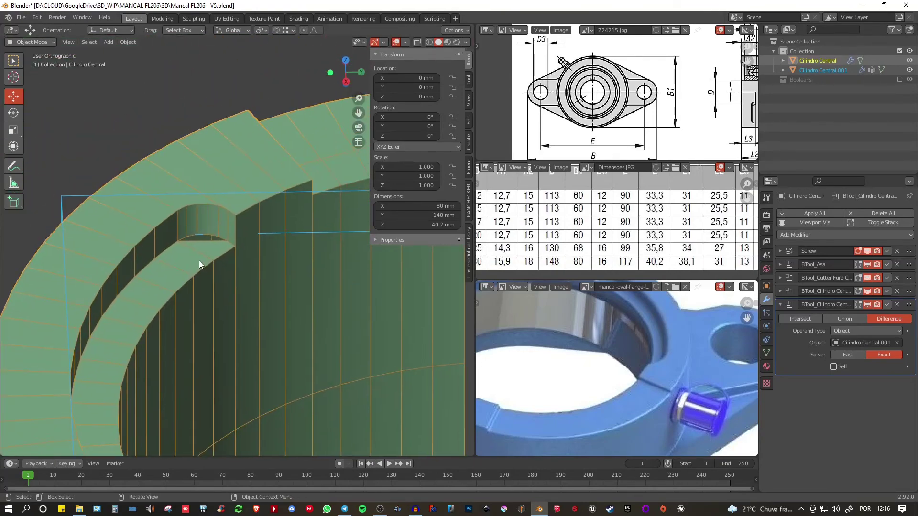
- Open the ring-segment cutter's mesh for editing at the recess's rounded end
left_click(213, 219)
key("Tab")
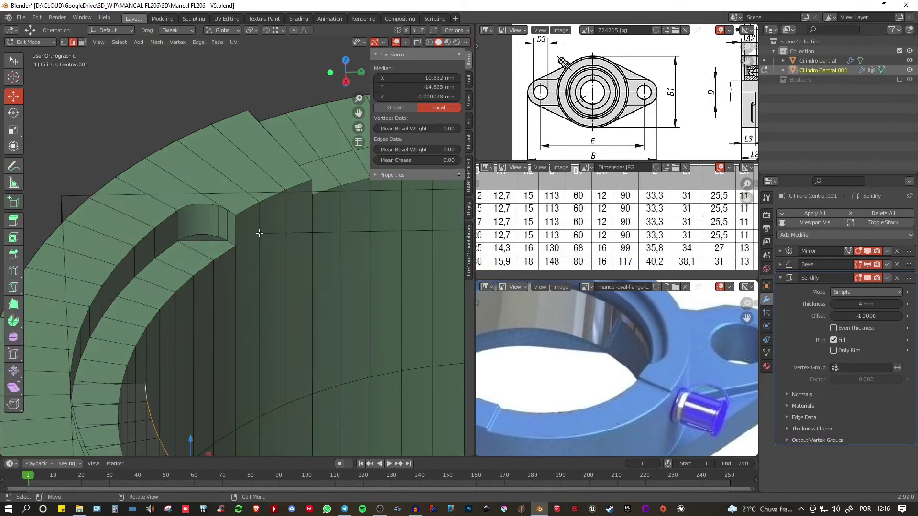
middle_click_drag(258, 231, 193, 265)
middle_click_drag(230, 258, 158, 253)
scroll(244, 232, "up", 5)
middle_click_drag(253, 223, 262, 248, "shift")
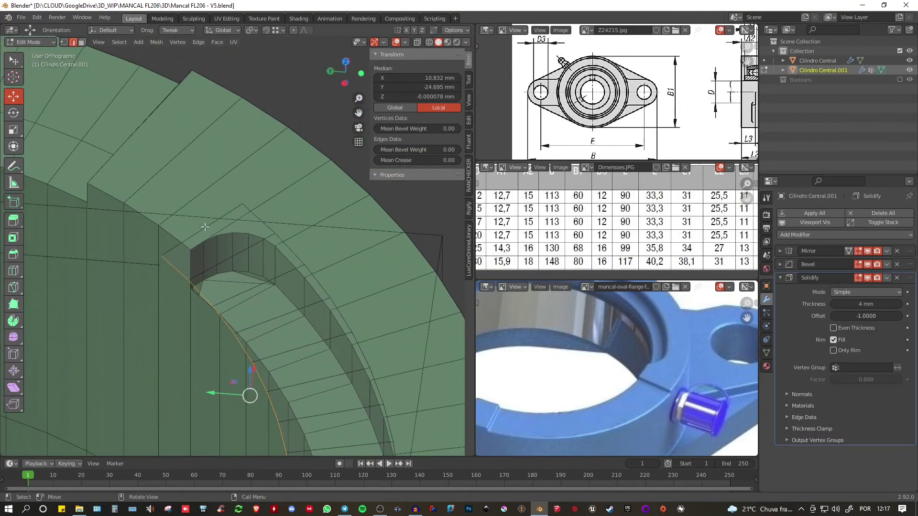
- Try edge-sliding the cutter's end edge inward along the segment by a factor of about 0.49, and check the shortened recess
left_click(218, 236)
mouse_move(187, 234)
middle_mouse_down()
mouse_move(210, 234)
mouse_move(196, 227)
middle_mouse_up()
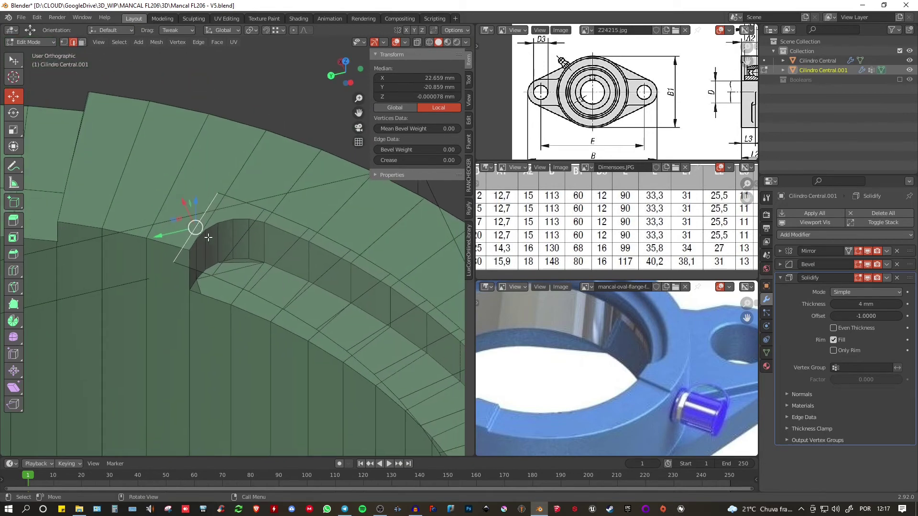
key("g")
key("g")
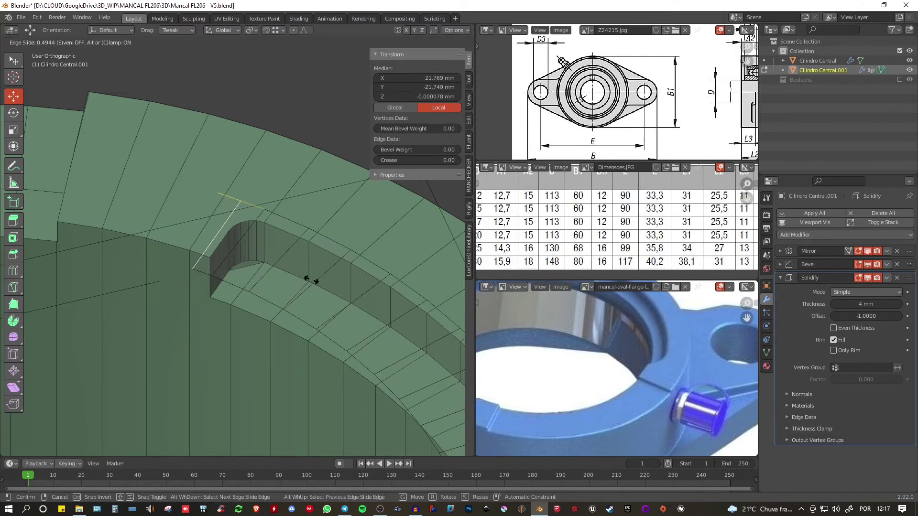
left_click(309, 278)
key("Tab")
scroll(257, 268, "up", 3)
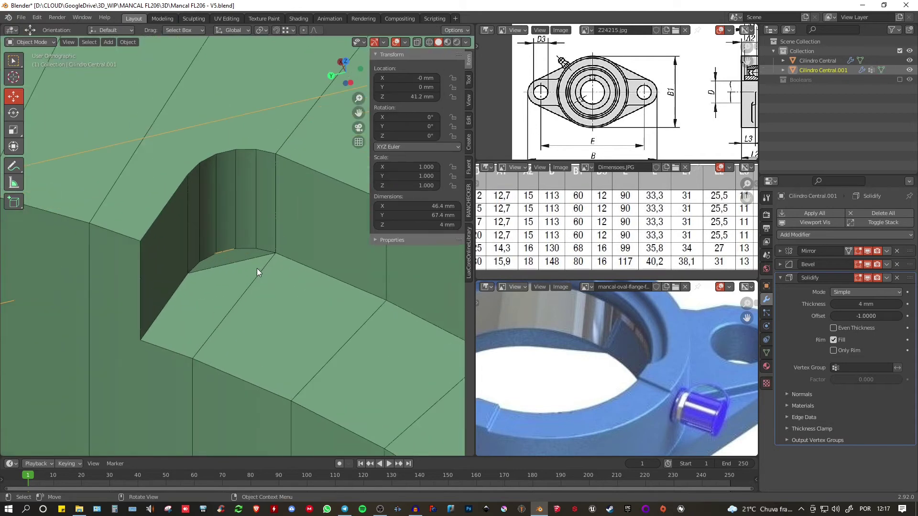
scroll(256, 268, "down", 3)
middle_click_drag(248, 276, 237, 192)
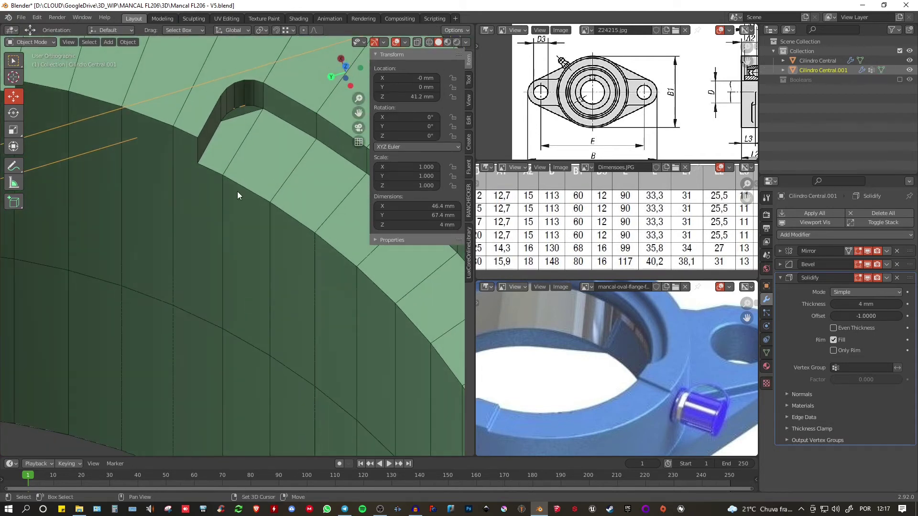
scroll(263, 258, "up", 4)
key("Tab")
scroll(256, 257, "down", 4)
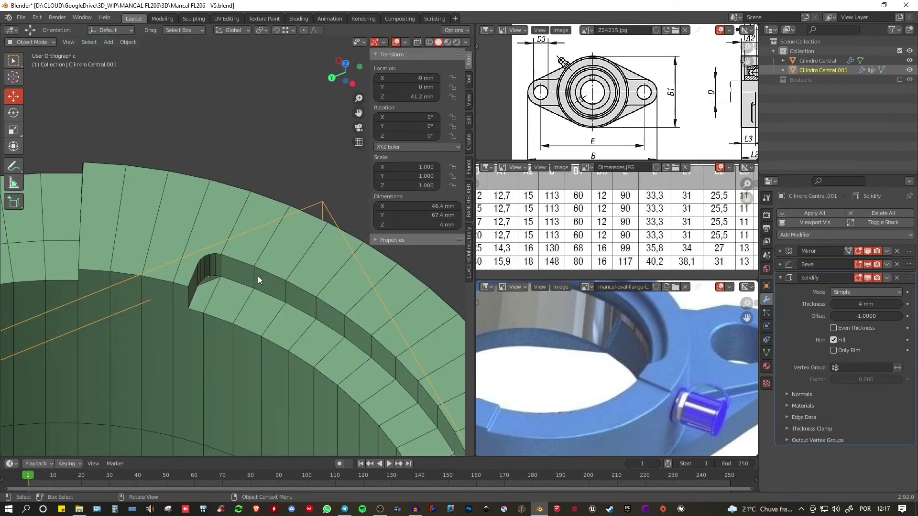
- Try edge-sliding the cross edge next to the cutter's end, cancel it, and undo the earlier end-edge slide
left_click(190, 266)
left_click(218, 252)
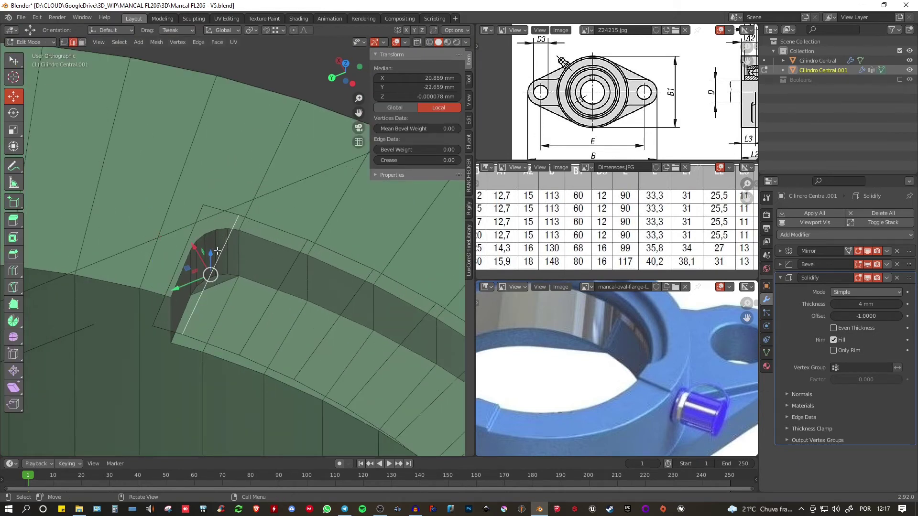
middle_click_drag(277, 267, 223, 248, "shift")
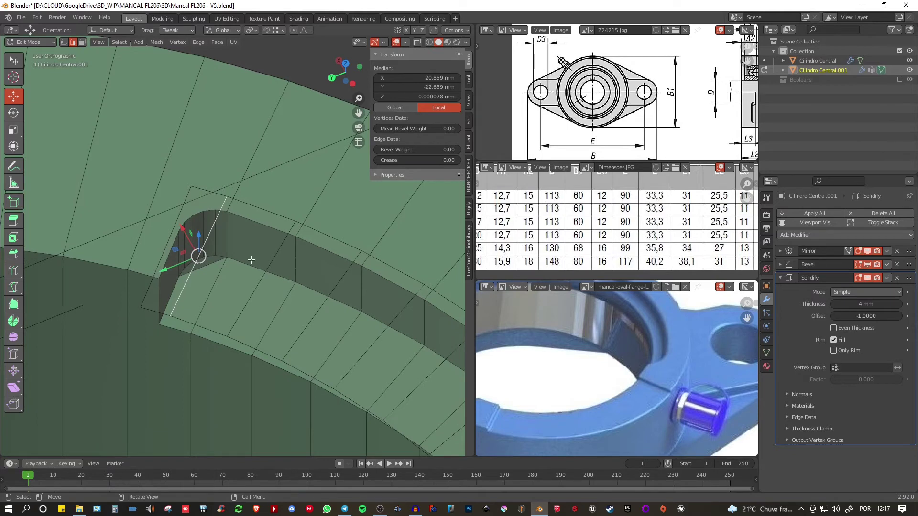
key("g")
key("g")
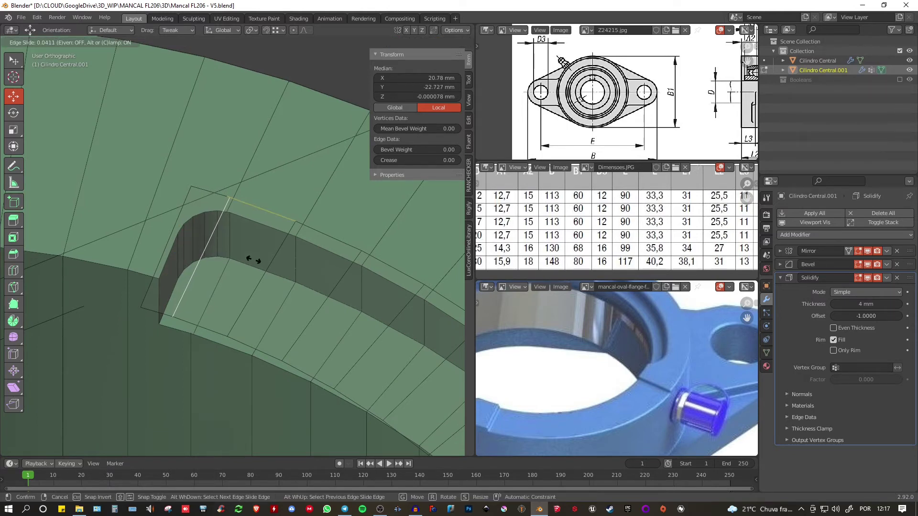
right_click(254, 261)
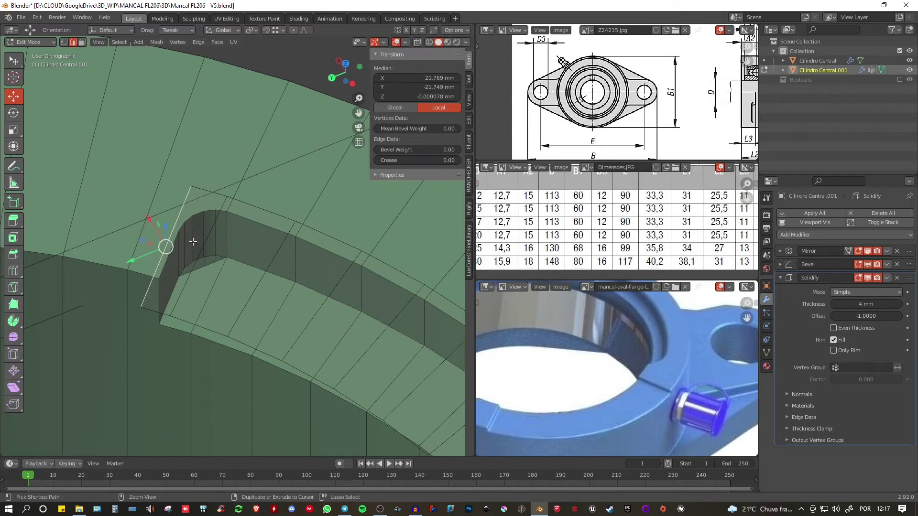
key("ctrl+z")
key("ctrl+z")
key("ctrl+z")
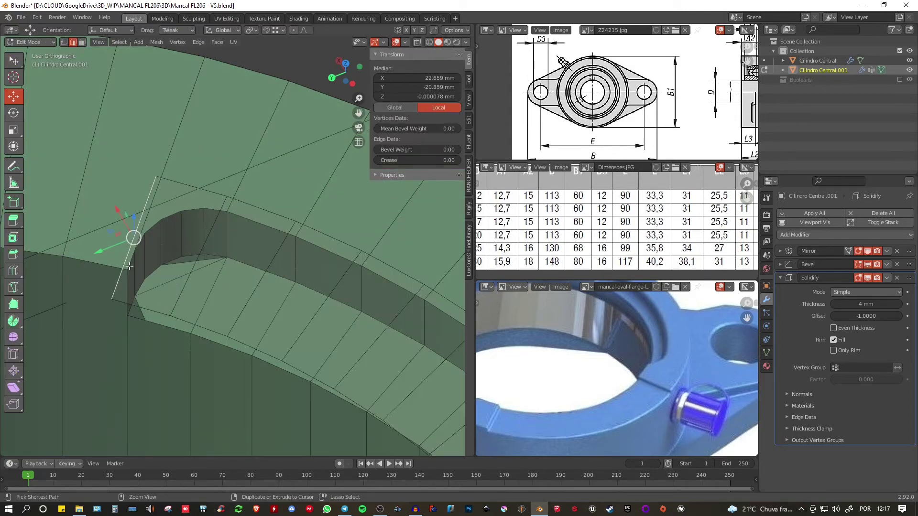
- Edge-slide the cross edge next to the cutter's end away from that end by a factor of about 0.08, and leave Edit Mode
left_click(203, 246)
mouse_move(247, 257)
middle_mouse_down()
mouse_move(249, 224)
mouse_move(250, 253)
mouse_move(228, 258)
middle_mouse_up()
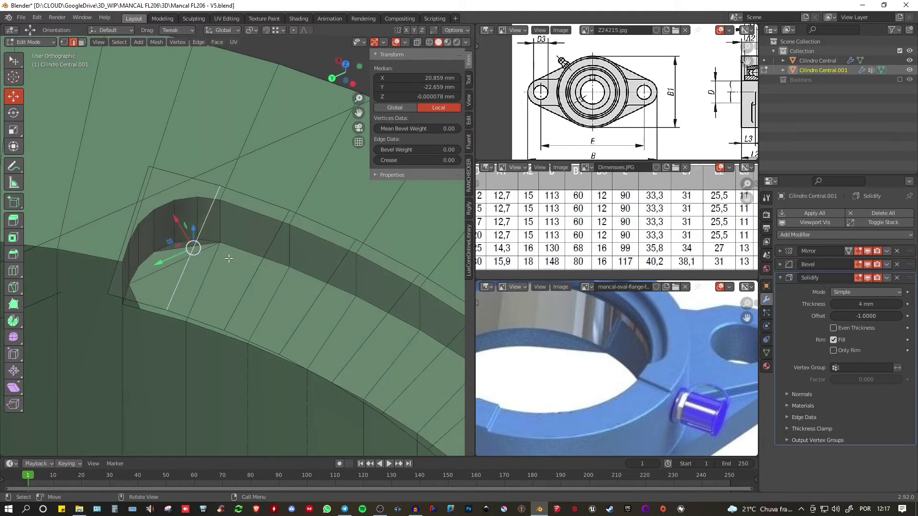
key("g")
key("g")
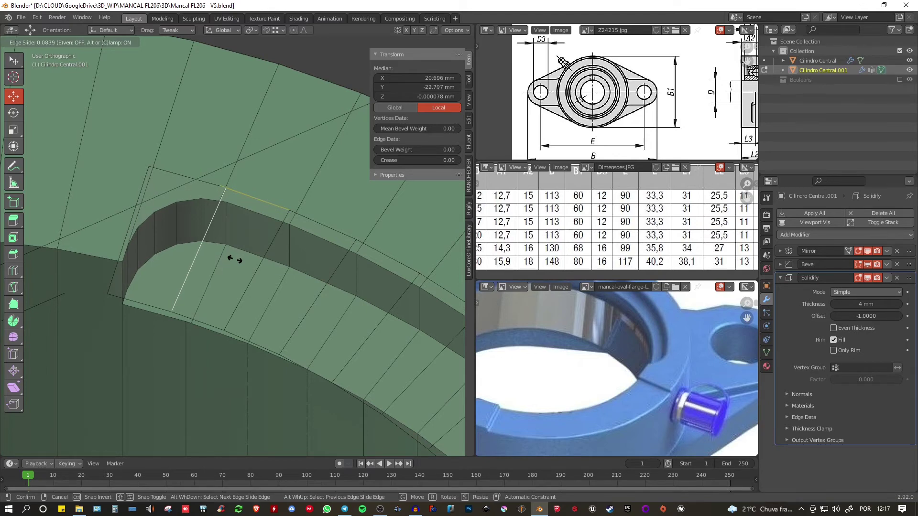
left_click(234, 260)
scroll(225, 253, "down", 5)
key("Tab")
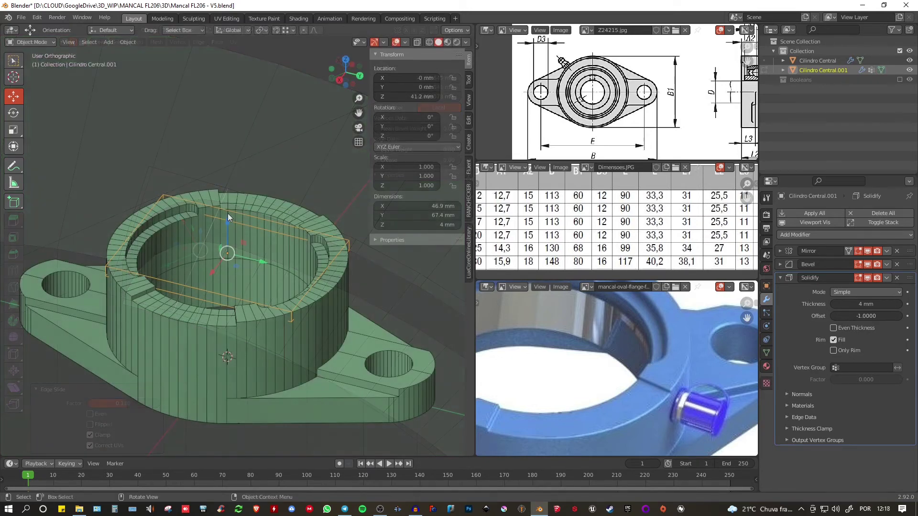
- Move the ring-segment cutter to the Booleans collection and save the file
key("m")
left_click(201, 214)
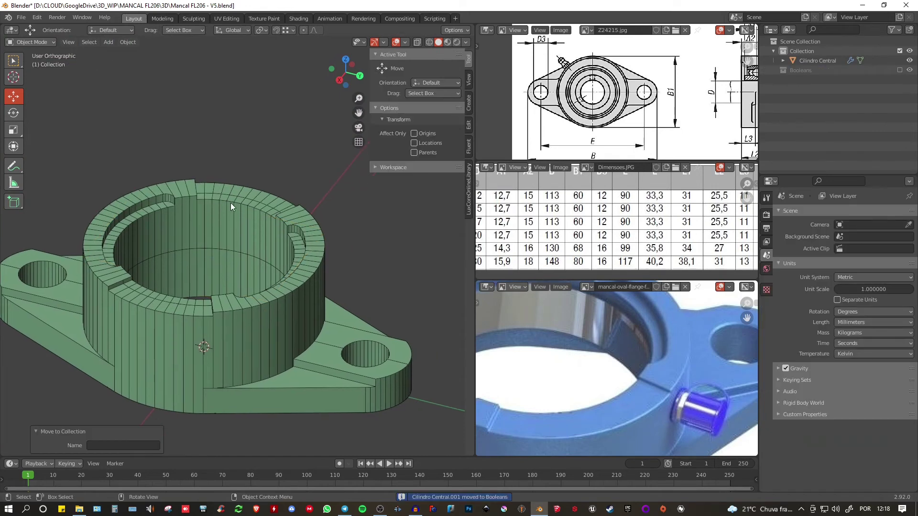
middle_click_drag(231, 202, 226, 259)
key("ctrl+s")
- Examine the finished recesses in the inner rim up close and on the whole housing
scroll(254, 244, "up", 5)
scroll(221, 216, "up", 5)
middle_click_drag(237, 184, 237, 230, "shift")
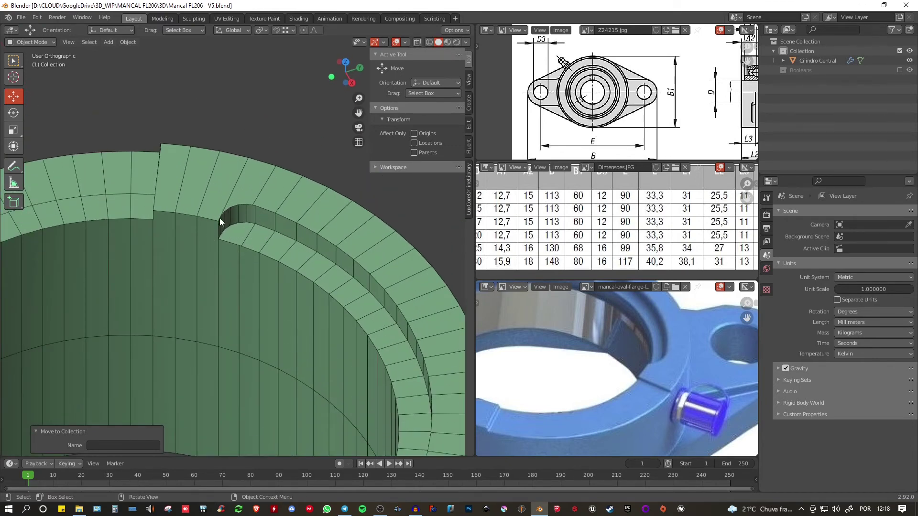
scroll(257, 214, "up", 3)
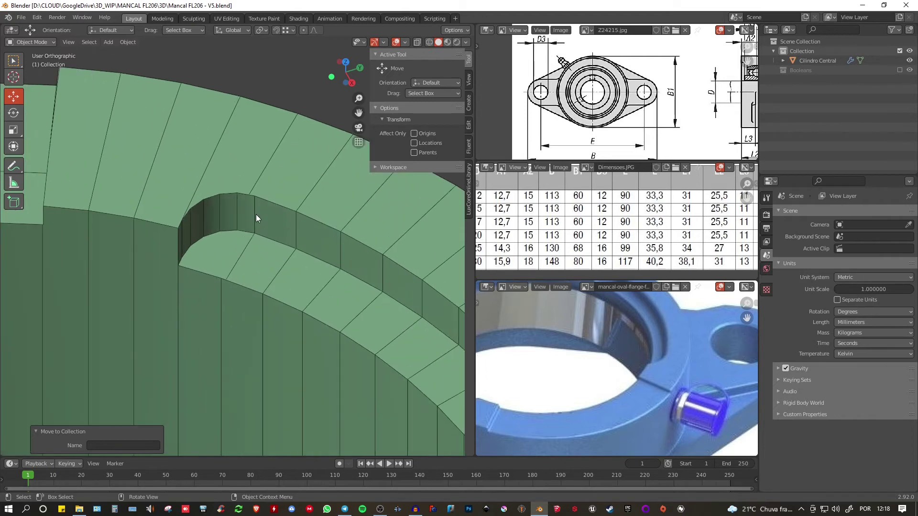
scroll(254, 210, "down", 8)
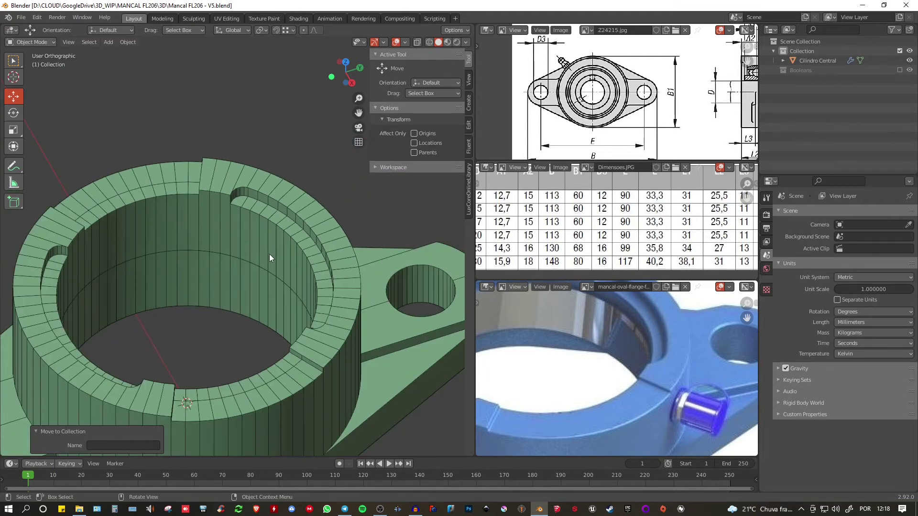
scroll(237, 207, "down", 4)
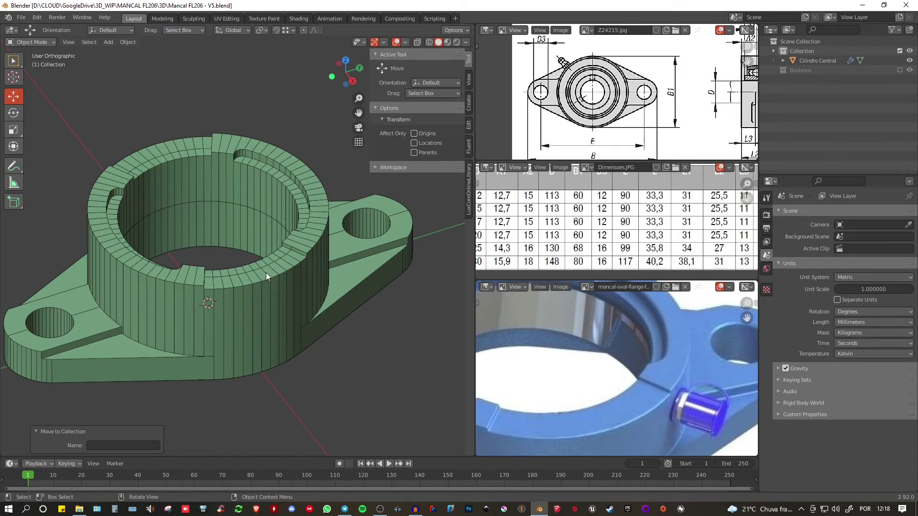
scroll(266, 273, "down", 4)
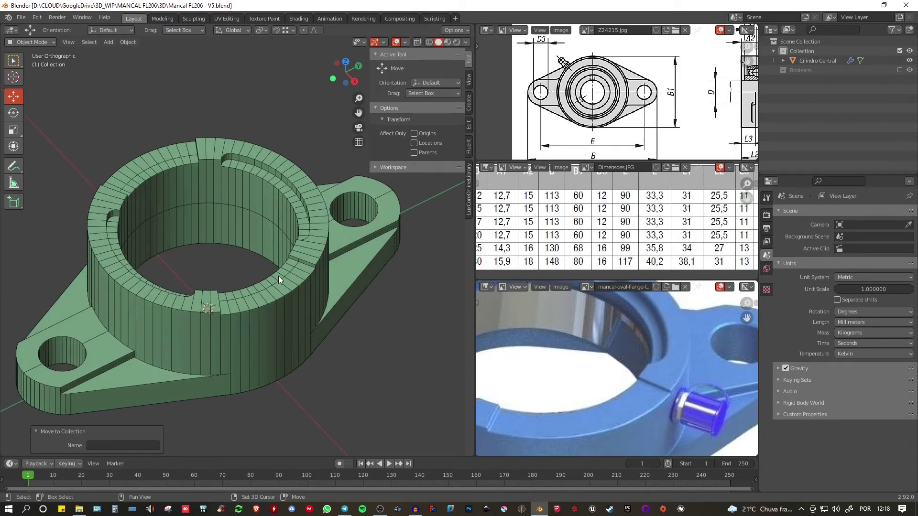
mouse_move(278, 277)
middle_mouse_down()
mouse_move(268, 300)
mouse_move(279, 277)
middle_mouse_up()
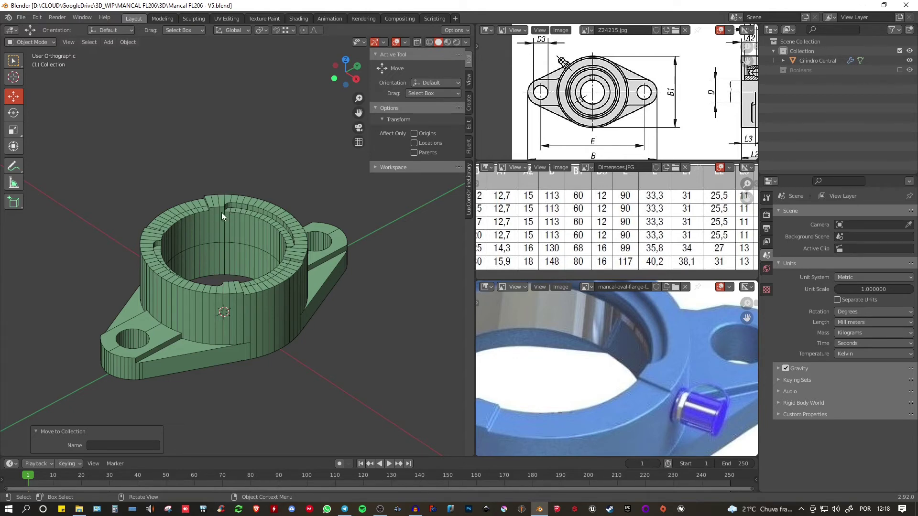
scroll(225, 215, "up", 8)
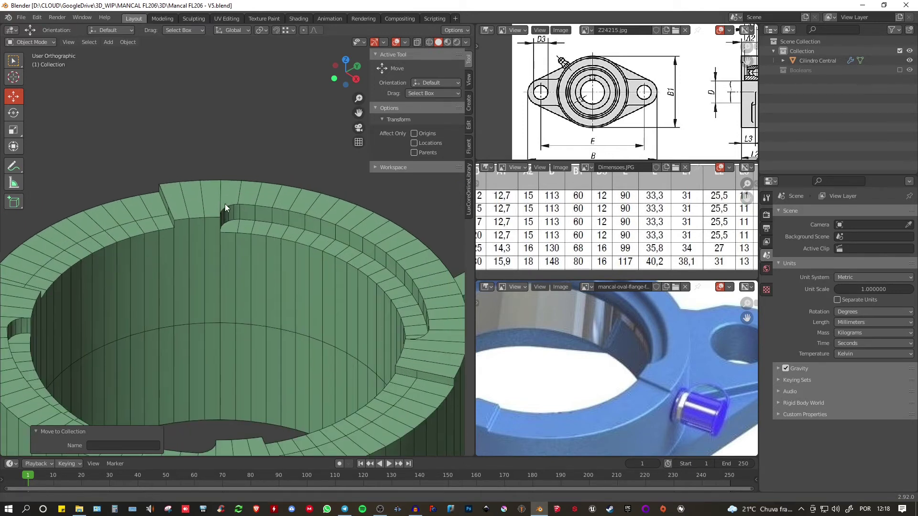
middle_click_drag(225, 204, 199, 198)
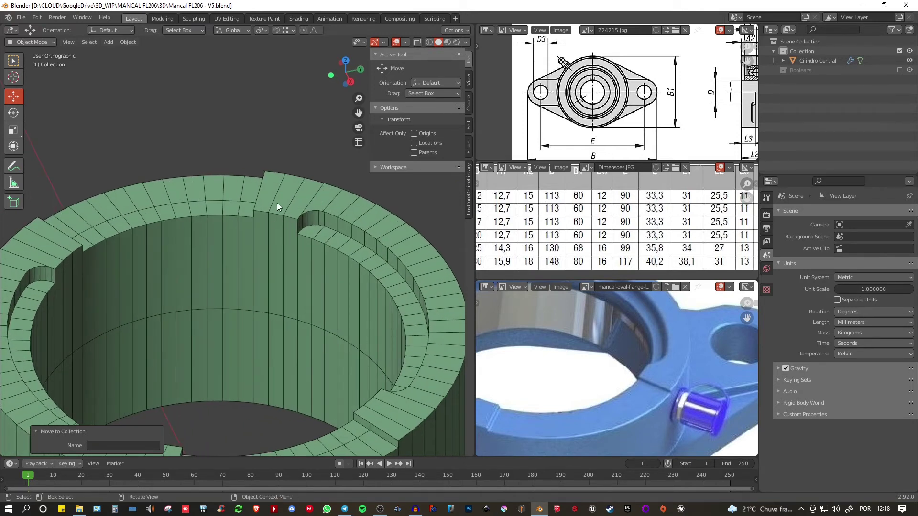
- Select the central cylinder housing and turn off the viewport's wireframe overlay
middle_click_drag(308, 226, 289, 232, "shift")
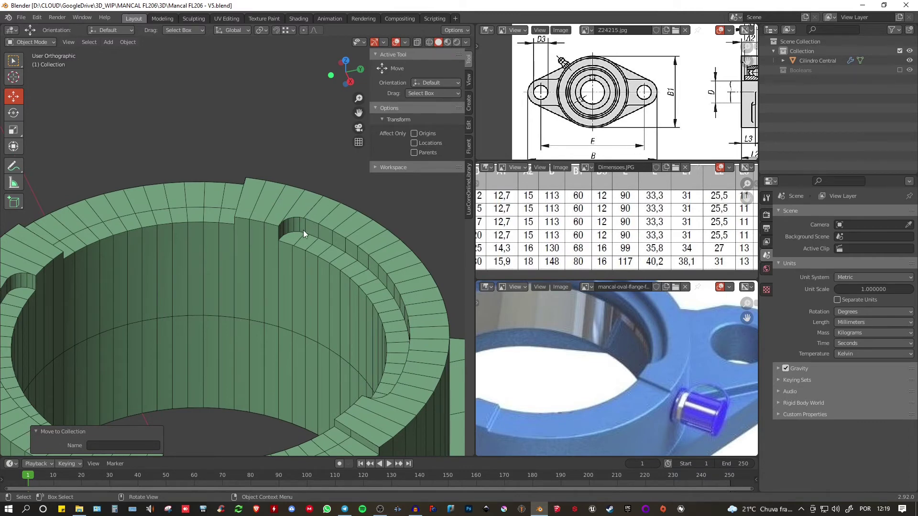
scroll(304, 225, "down", 3)
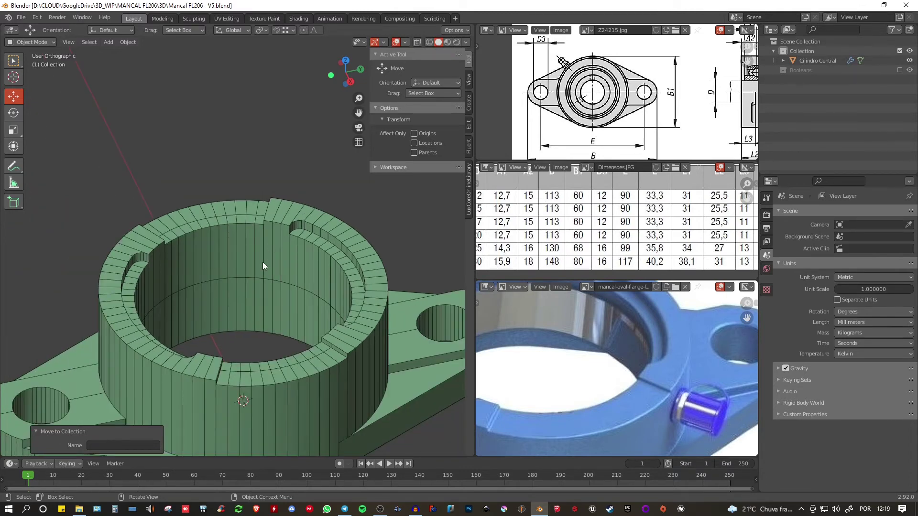
scroll(263, 262, "down", 2)
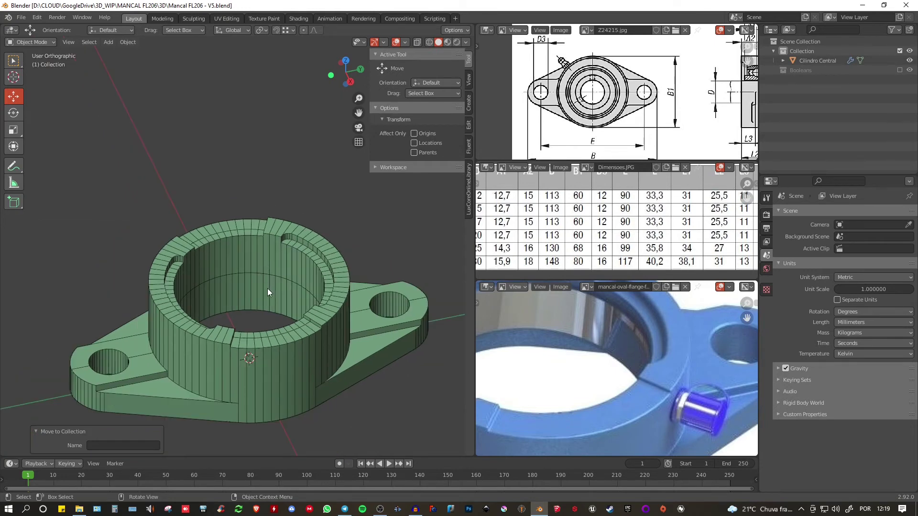
middle_click_drag(268, 288, 232, 278)
left_click(252, 288)
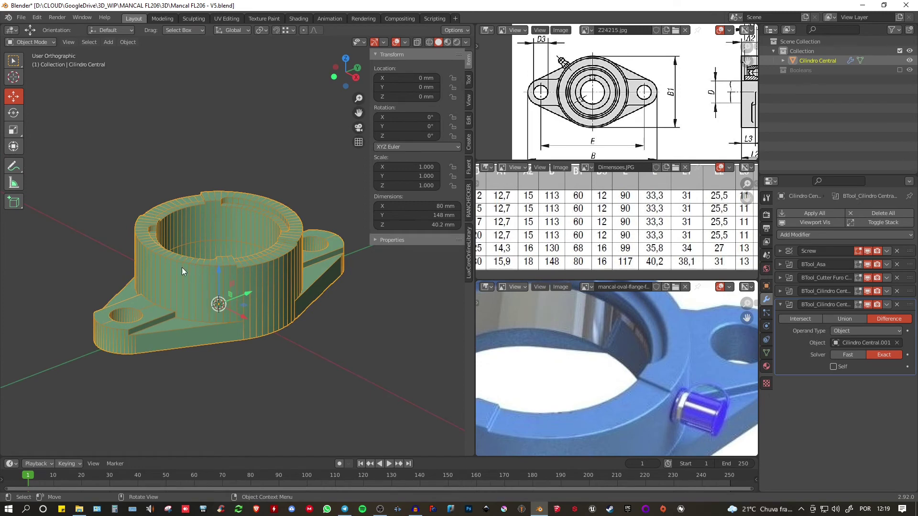
scroll(179, 264, "up", 2)
scroll(178, 260, "up", 2)
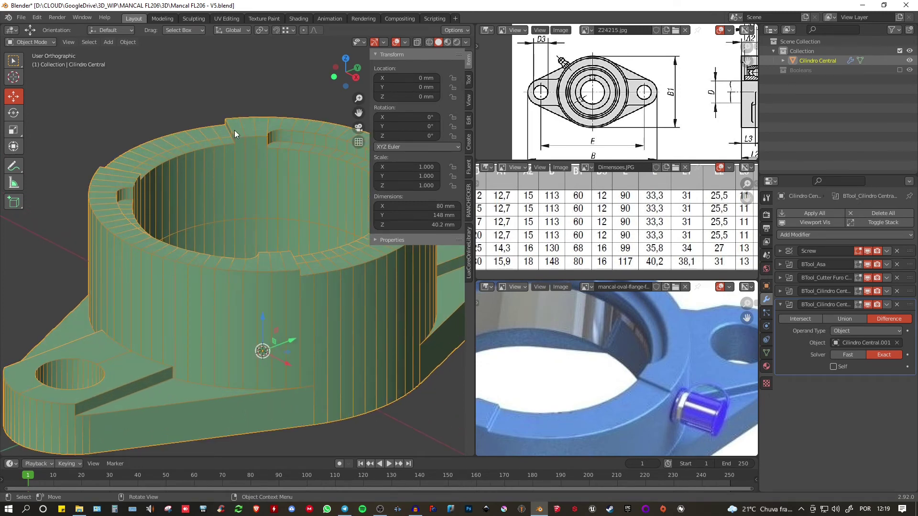
scroll(243, 170, "down", 3)
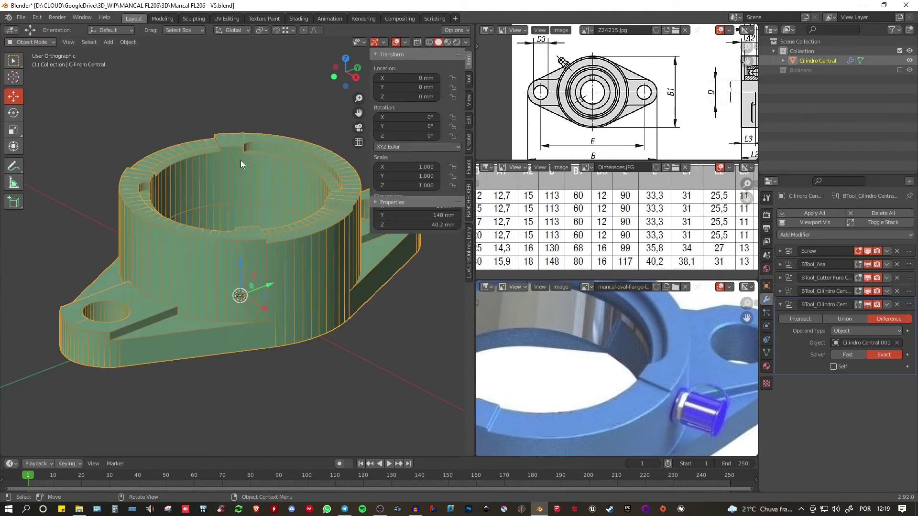
left_click(405, 42)
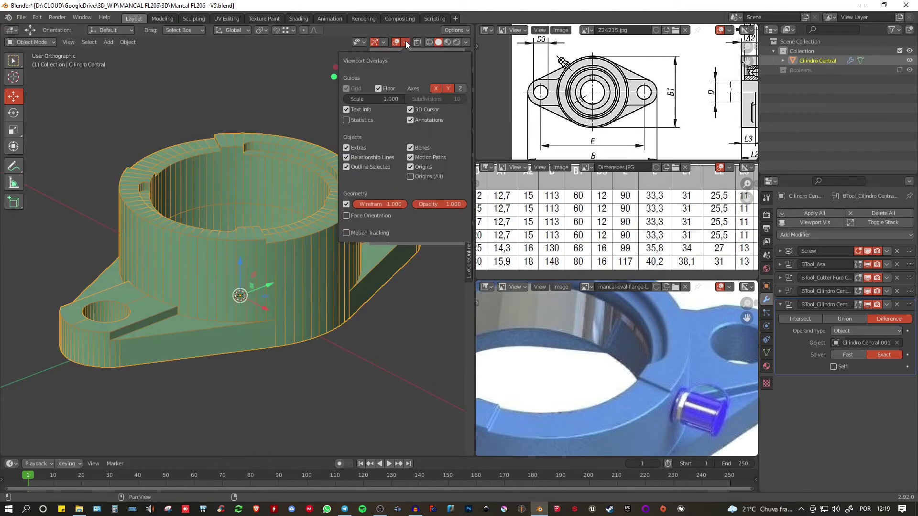
left_click(347, 207)
- Enable the Booleans collection and expand its list of cutter objects
middle_click_drag(220, 224, 246, 239)
scroll(208, 224, "up", 1)
scroll(230, 269, "up", 4)
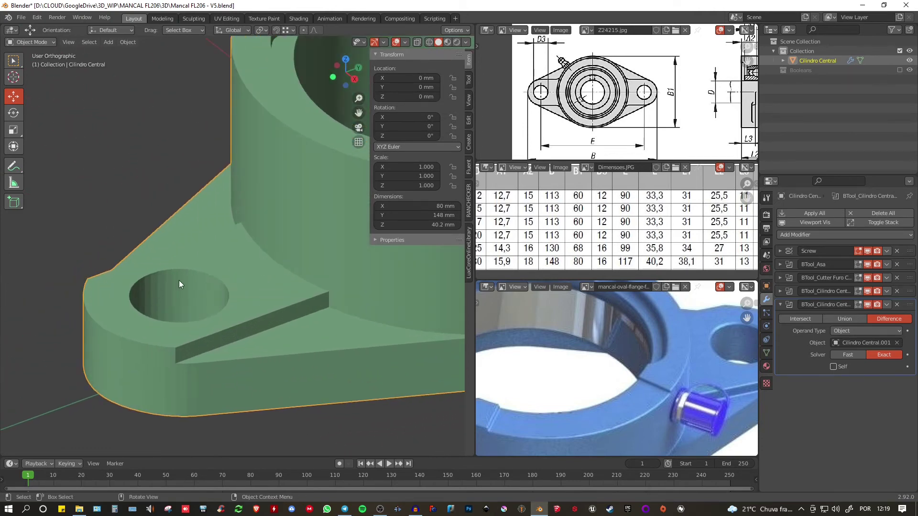
middle_click_drag(200, 277, 150, 267, "shift")
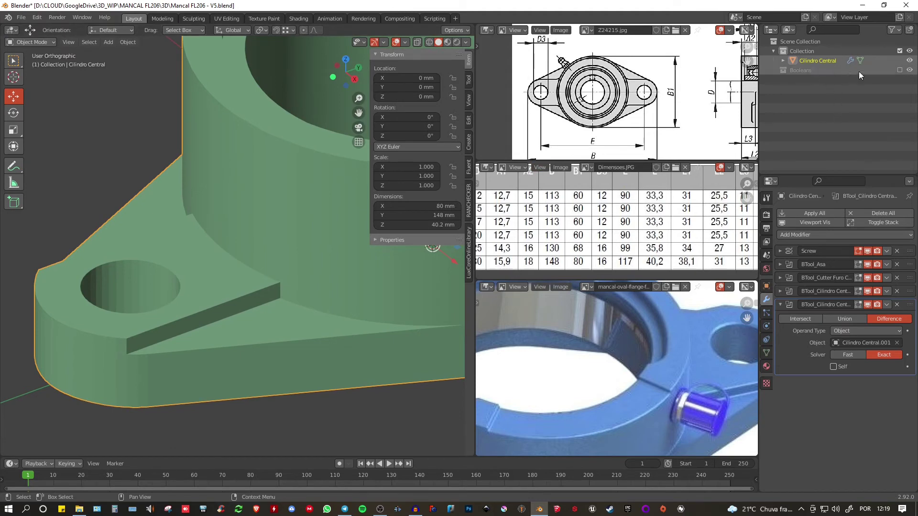
left_click(900, 71)
left_click(774, 70)
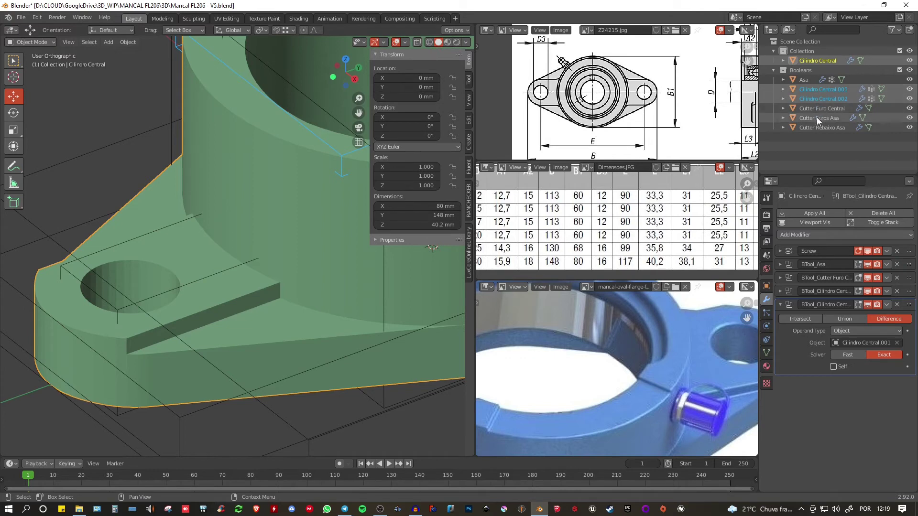
- Shade the flange hole cutter, Cutter Furos Asa, smooth
left_click(812, 131)
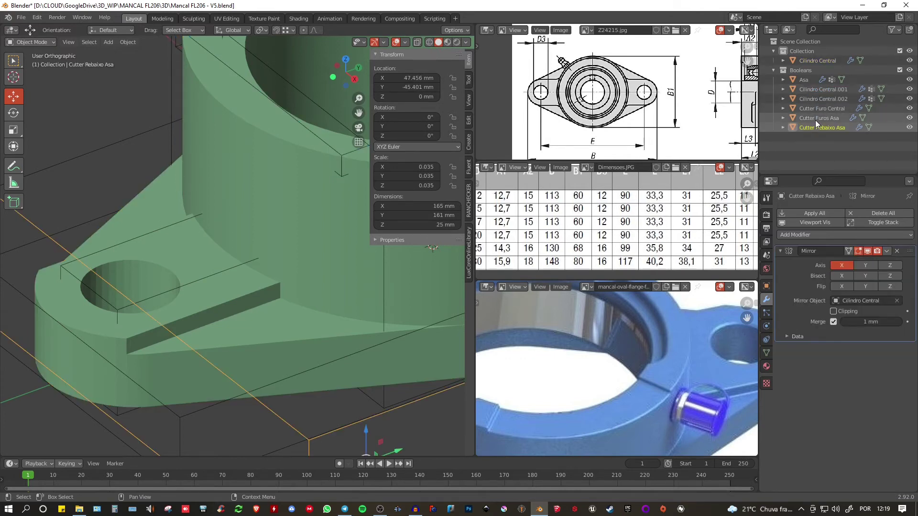
left_click(816, 119)
middle_click_drag(182, 263, 171, 227, "shift")
scroll(154, 245, "down", 2)
scroll(170, 227, "up", 2)
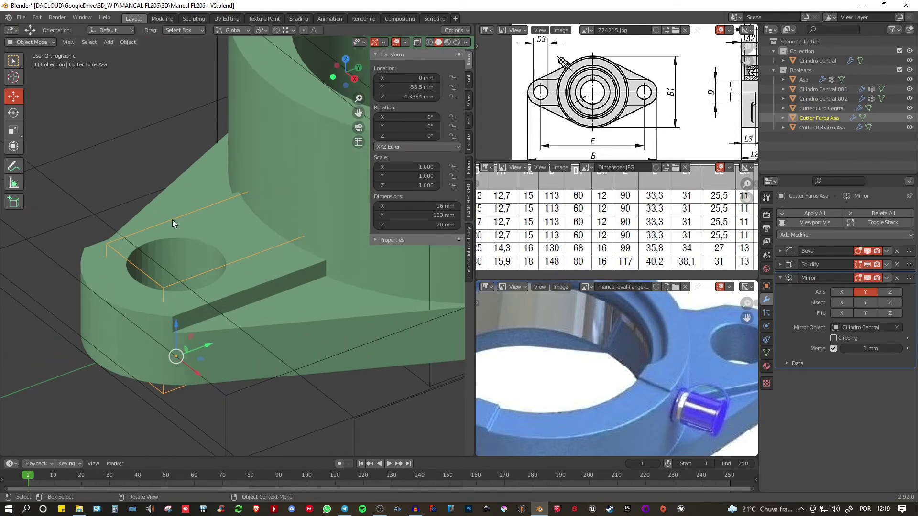
right_click(173, 220)
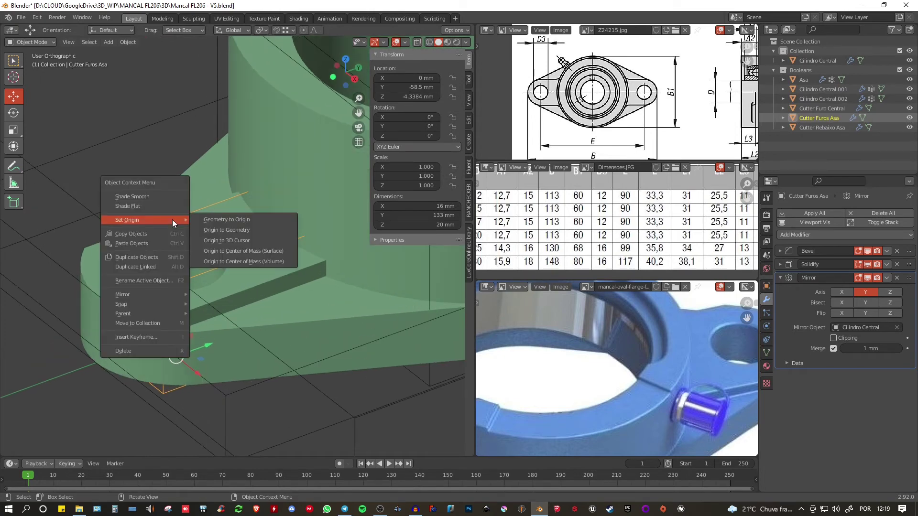
left_click(128, 196)
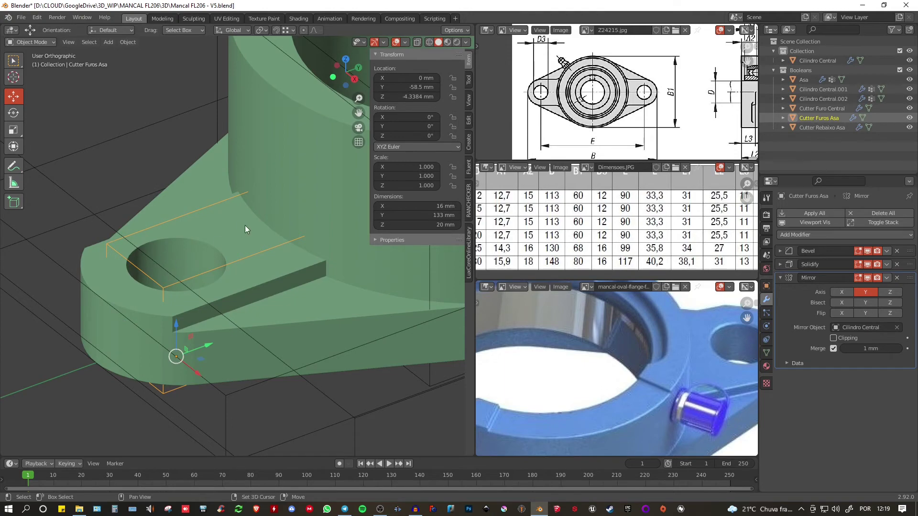
- Check the smoothed flange holes and rim, collapse and disable the Booleans collection, and save the file
scroll(176, 260, "down", 5)
middle_click_drag(176, 260, 230, 231)
scroll(160, 189, "up", 7)
scroll(150, 154, "down", 6)
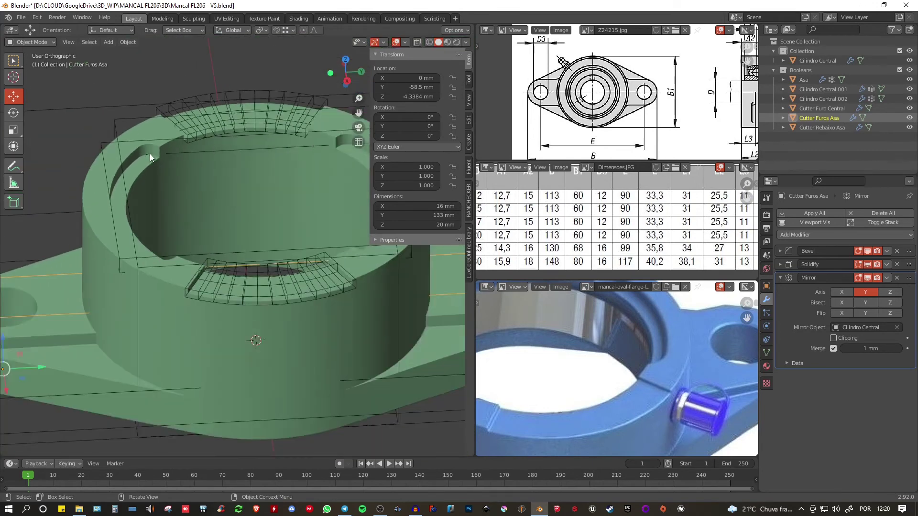
middle_click_drag(150, 154, 257, 203)
left_click(776, 70)
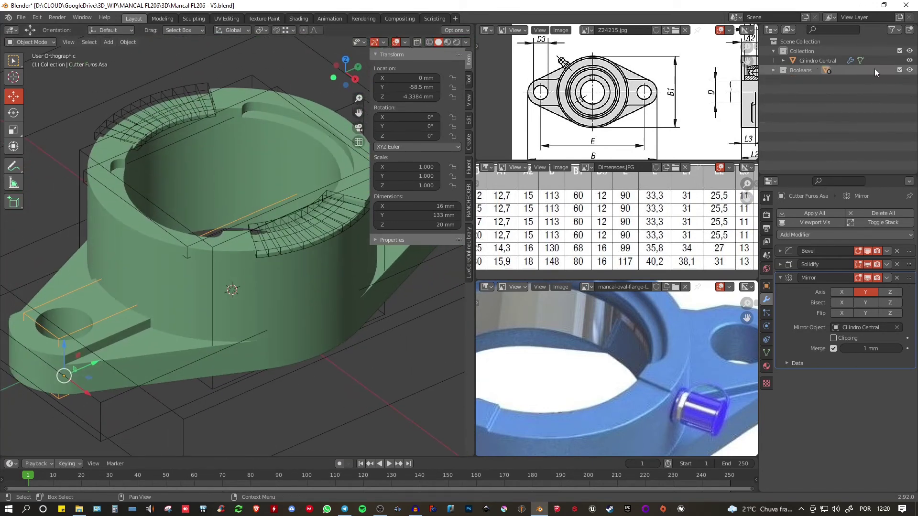
left_click(900, 70)
key("ctrl+s")
- Enable the Booleans collection again and shade its flange object, Asa, smooth
middle_click_drag(242, 256, 329, 305)
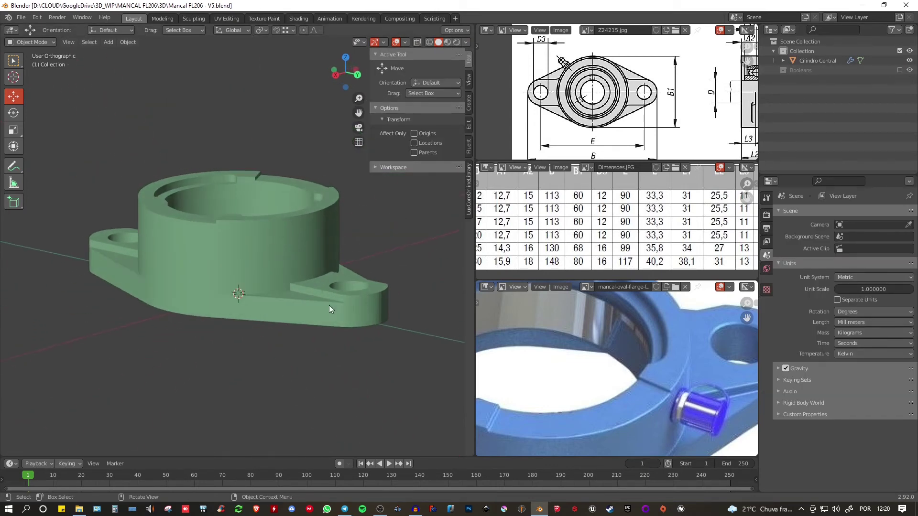
left_click(355, 309)
scroll(349, 310, "up", 5)
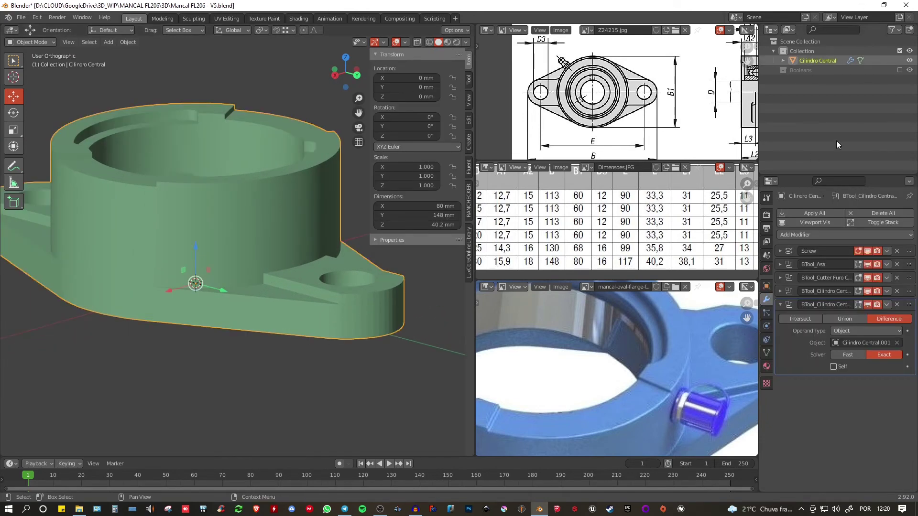
left_click(900, 70)
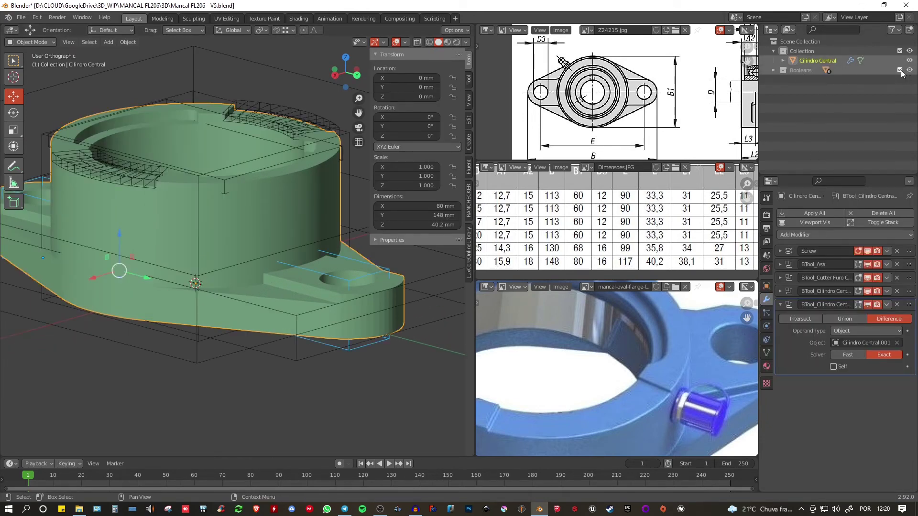
left_click(774, 70)
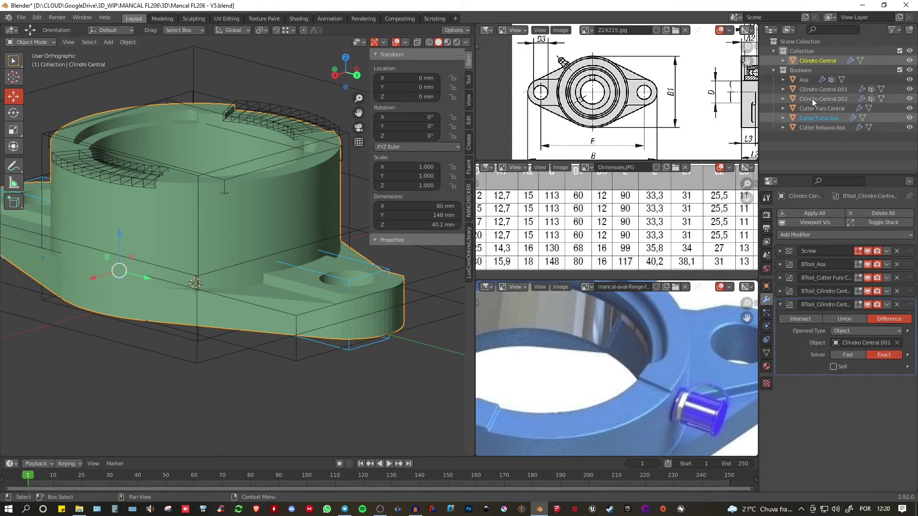
left_click(805, 79)
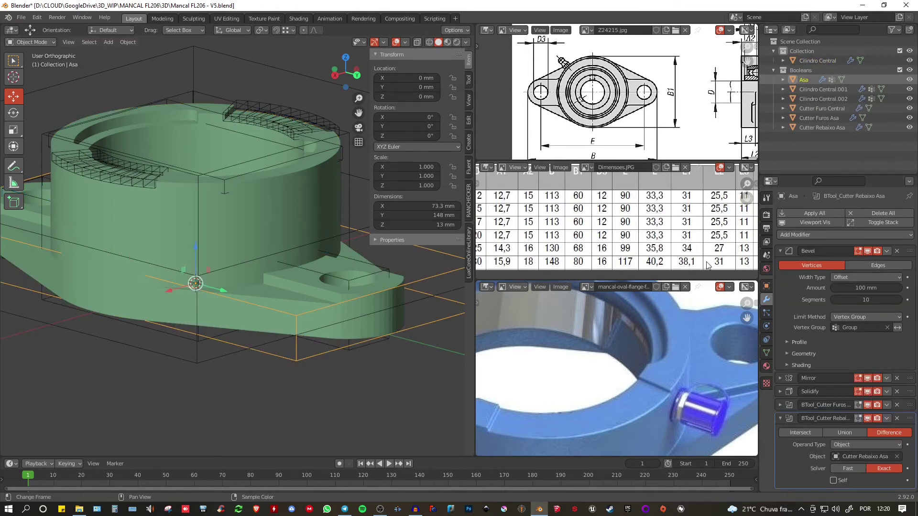
right_click(306, 356)
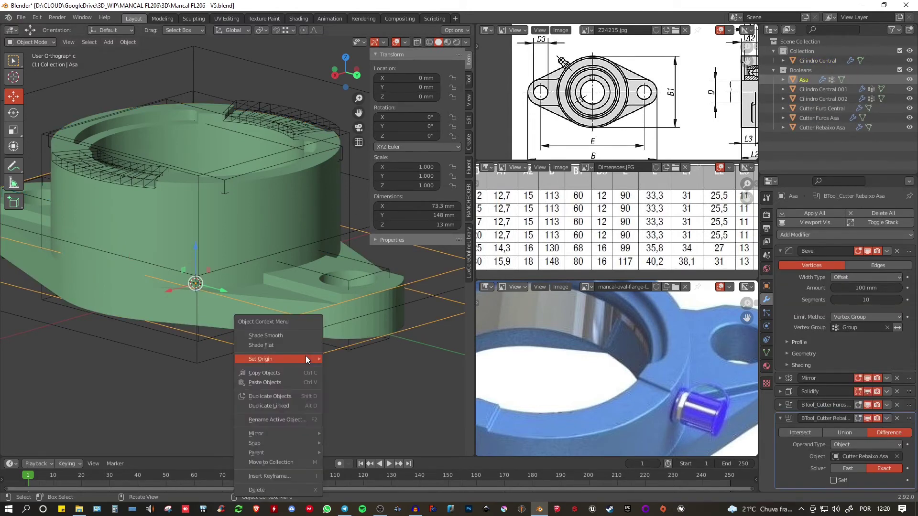
left_click(277, 337)
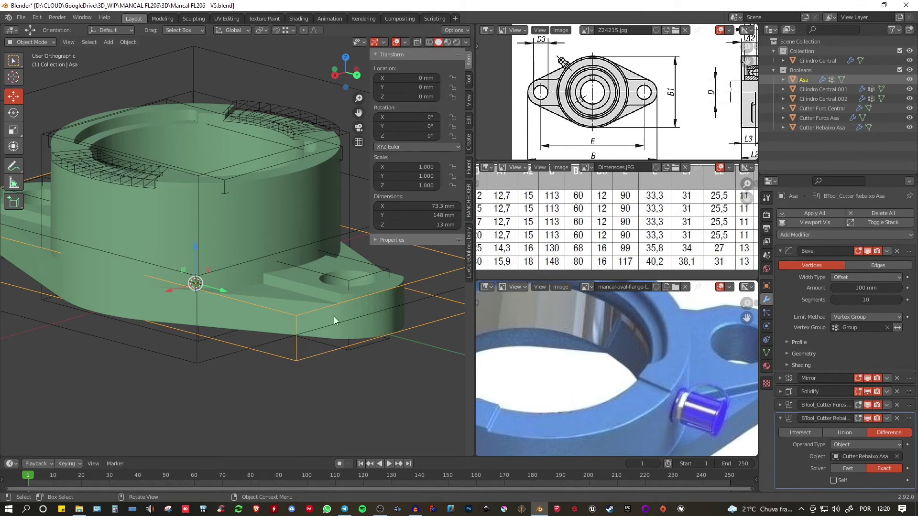
- Disable the Booleans collection again and save the file
scroll(382, 306, "up", 3)
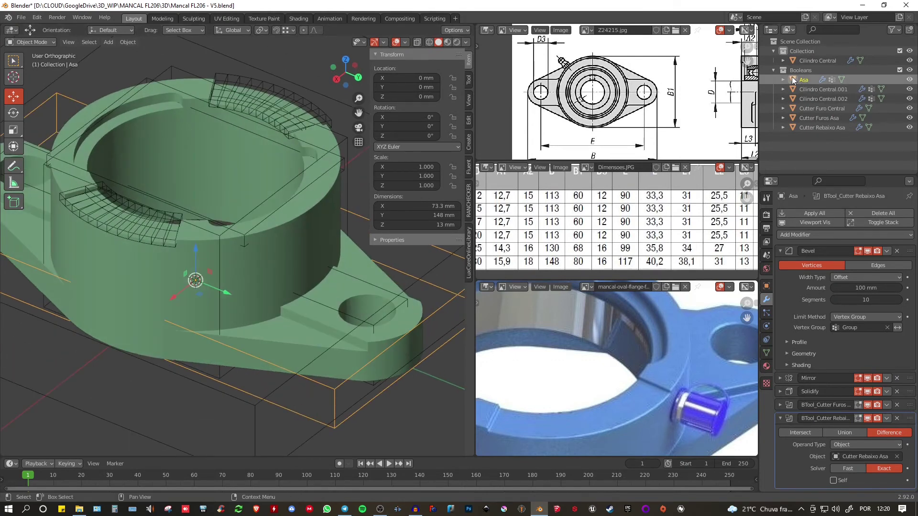
left_click(900, 70)
scroll(308, 234, "down", 3)
key("ctrl+s")
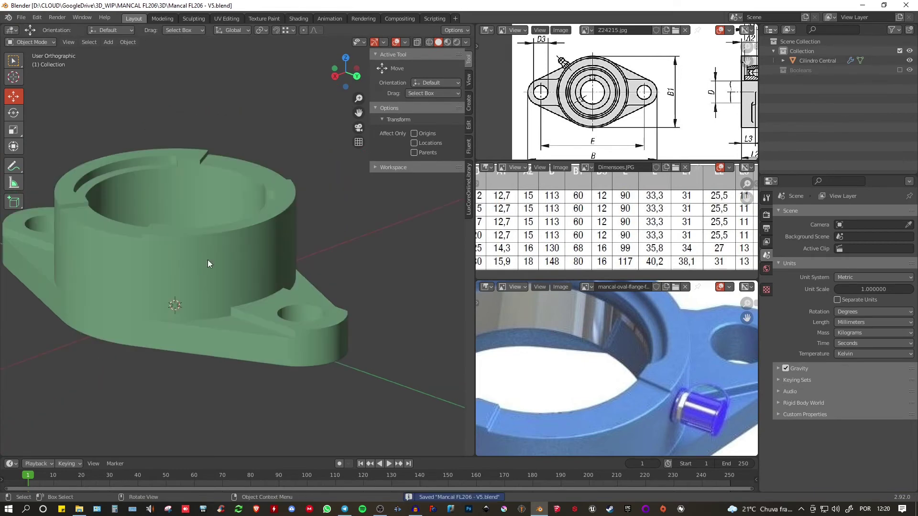
- Add a Bevel modifier to the central cylinder, below its collapsed Boolean modifiers
left_click(280, 223)
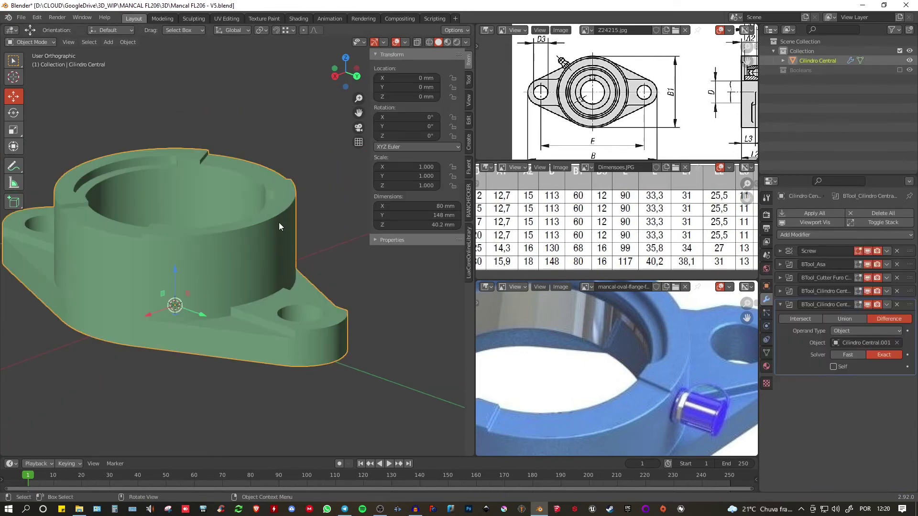
left_click(780, 305)
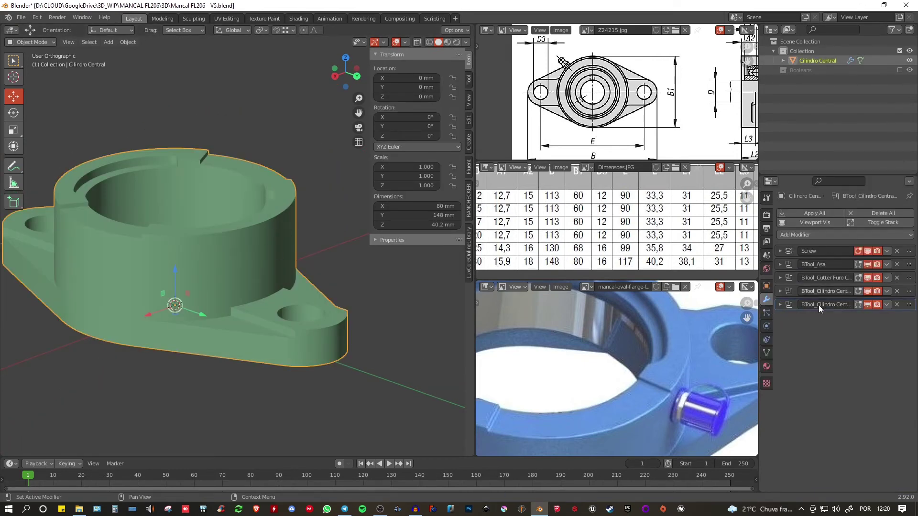
left_click(794, 234)
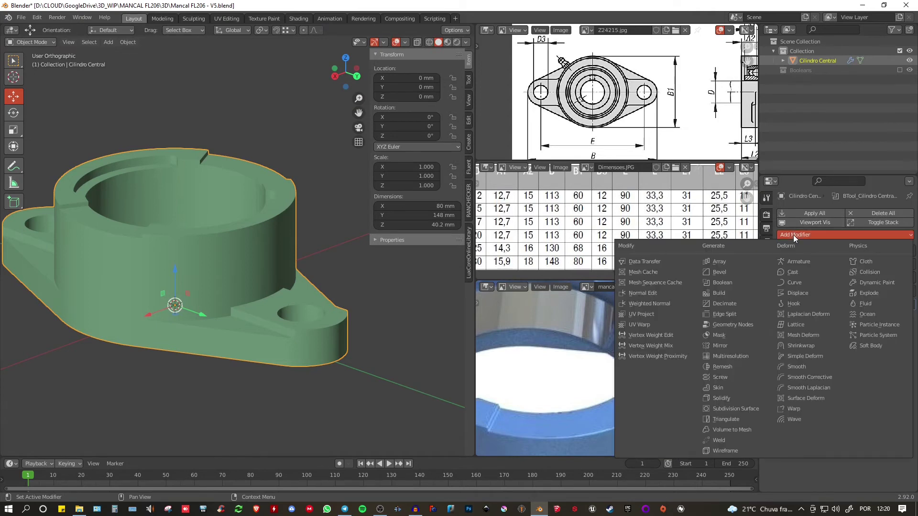
left_click(718, 270)
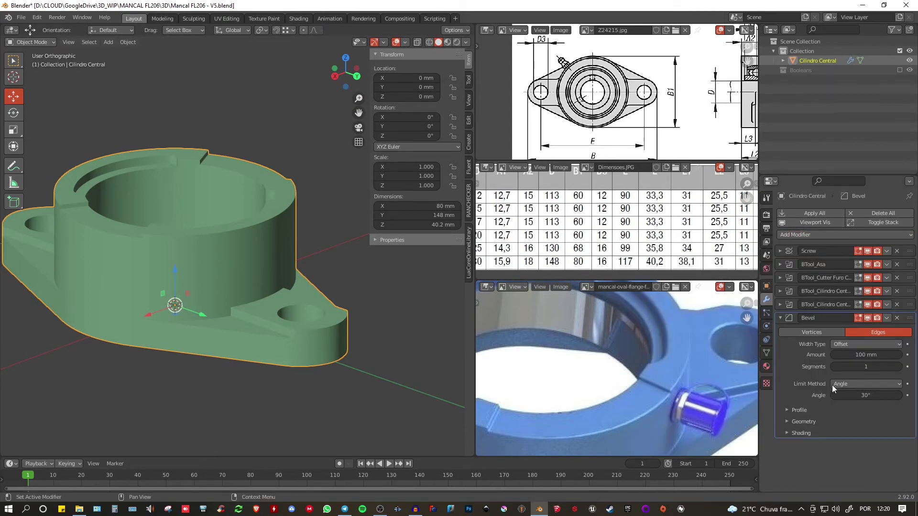
- Inspect the housing with the Bevel modifier and turn the wireframe overlay back on
middle_click_drag(197, 297, 258, 300, "shift")
middle_click_drag(258, 300, 306, 293)
scroll(204, 271, "up", 4)
middle_click_drag(203, 271, 228, 286)
scroll(228, 285, "down", 4)
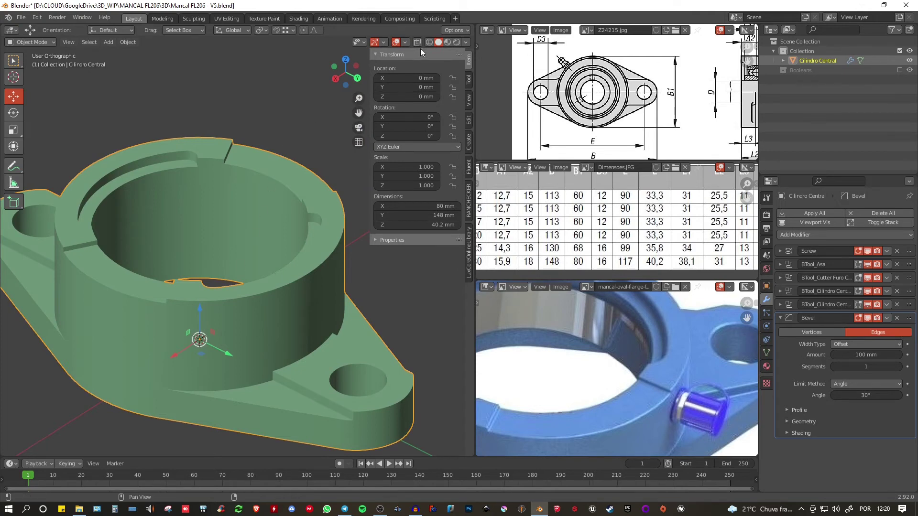
left_click(406, 42)
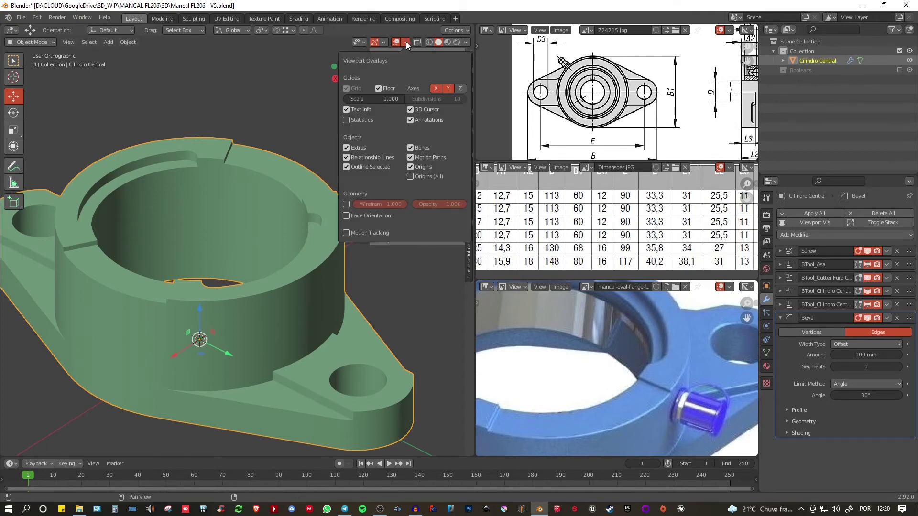
left_click(347, 204)
mouse_move(355, 331)
middle_mouse_down()
mouse_move(243, 245)
mouse_move(287, 246)
middle_mouse_up()
scroll(260, 249, "up", 2)
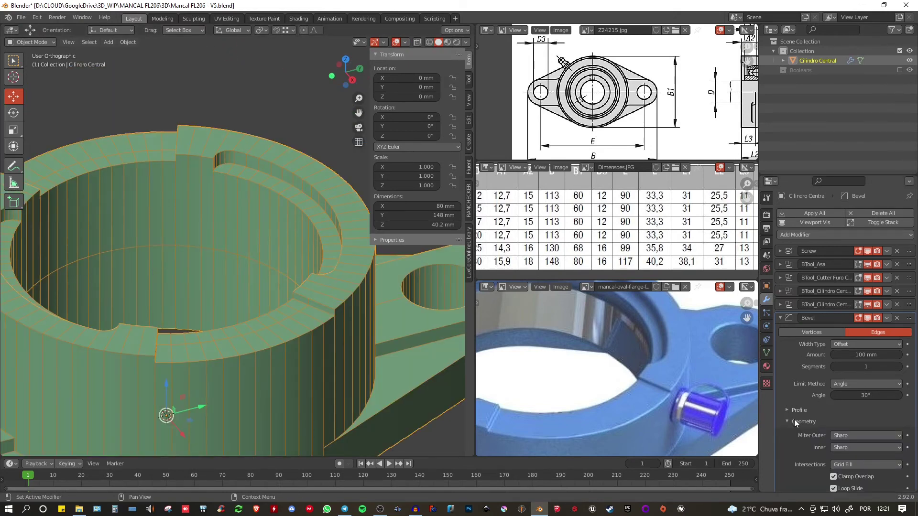
- Review the Bevel modifier's geometry options and set its amount to 2 mm
scroll(808, 430, "down", 1)
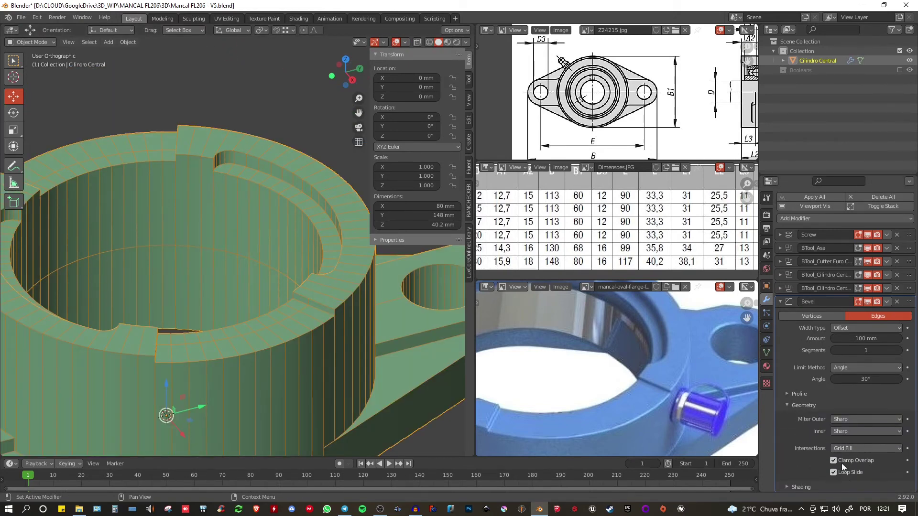
scroll(843, 447, "up", 1)
left_click(864, 354)
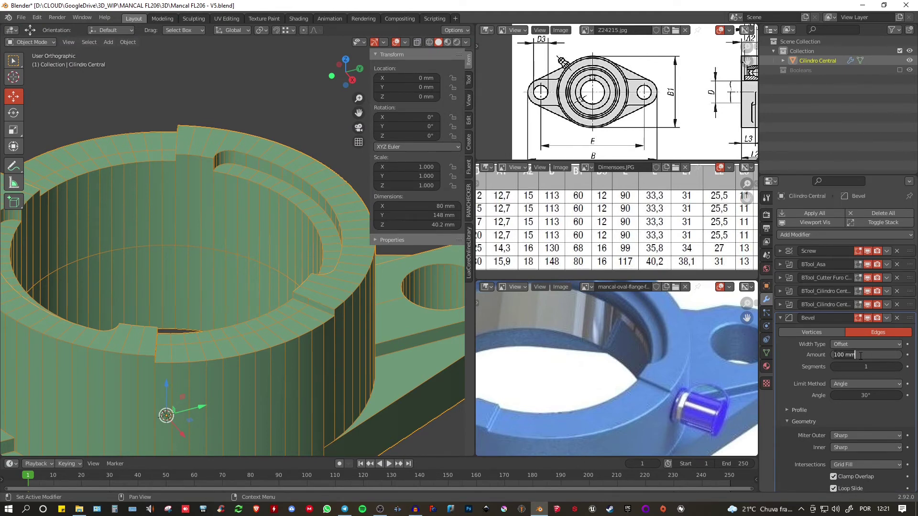
key("BackSpace")
key("BackSpace")
key("BackSpace")
key("BackSpace")
key("BackSpace")
key("BackSpace")
type("2")
scroll(845, 450, "down", 1)
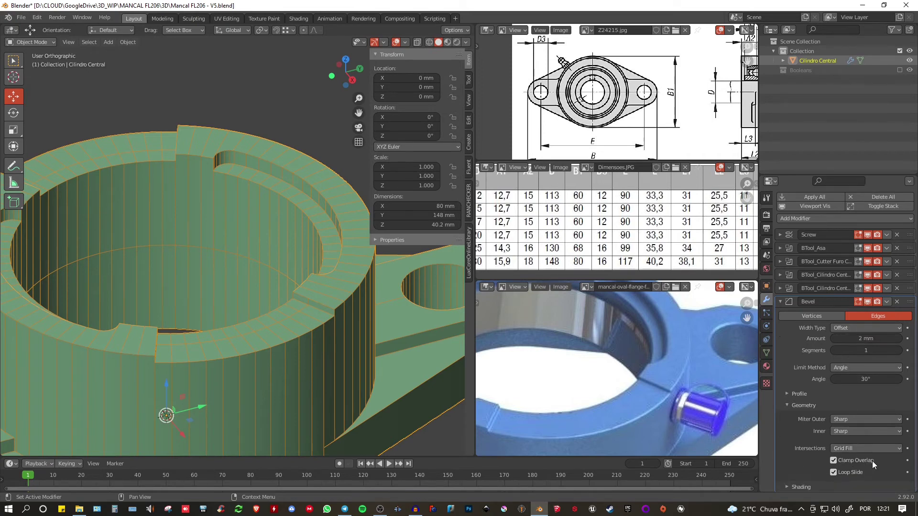
- Turn off Clamp Overlap for the Bevel modifier and inspect the housing's bevelled edges from several angles
left_click(834, 460)
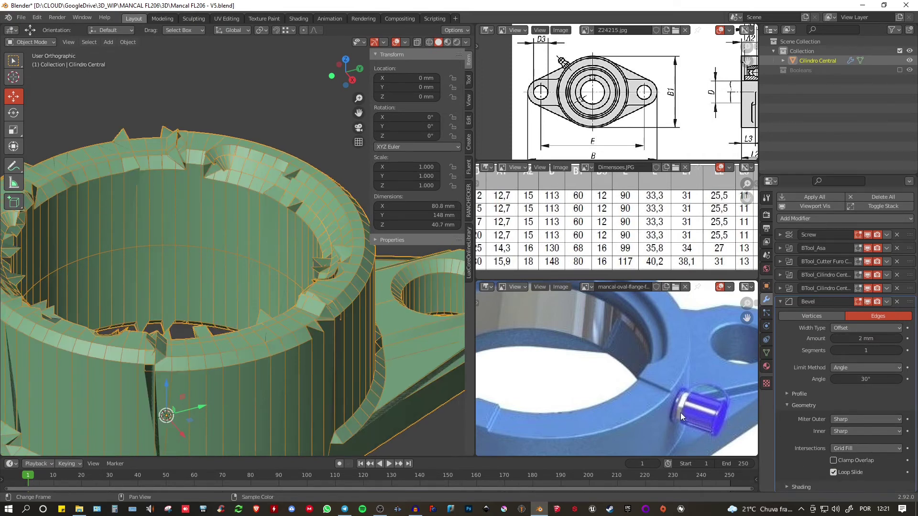
middle_click_drag(258, 298, 246, 230, "shift")
scroll(297, 287, "down", 3)
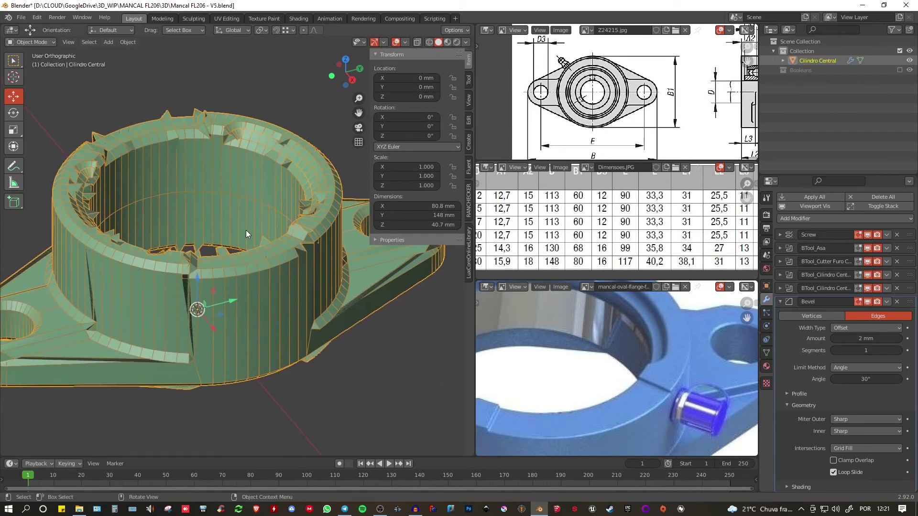
middle_click_drag(260, 289, 338, 330)
scroll(337, 331, "down", 1, "shift")
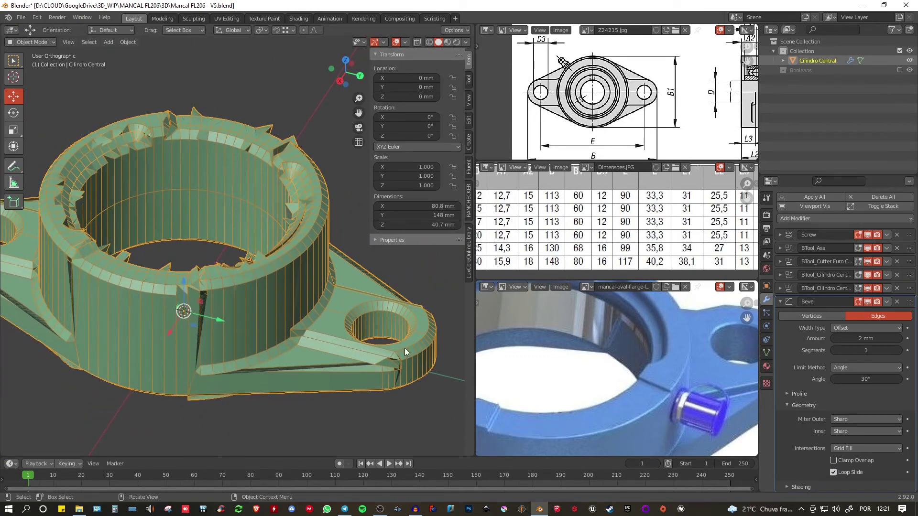
- Set the Bevel modifier's segments to 5 and check the rounded rim of the central cylinder
left_click(900, 350)
left_click(899, 350)
left_click(900, 351)
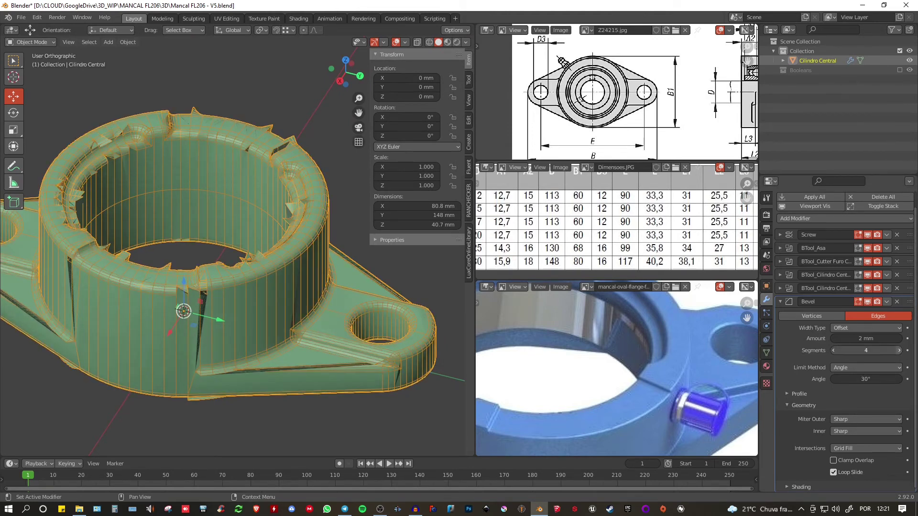
left_click(899, 350)
mouse_move(303, 300)
middle_mouse_down()
mouse_move(337, 282)
mouse_move(317, 306)
middle_mouse_up()
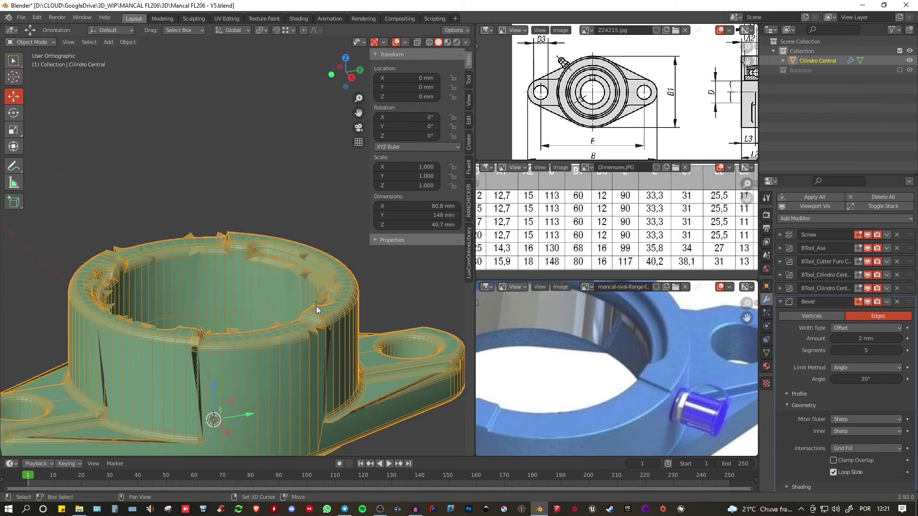
scroll(317, 306, "up", 5)
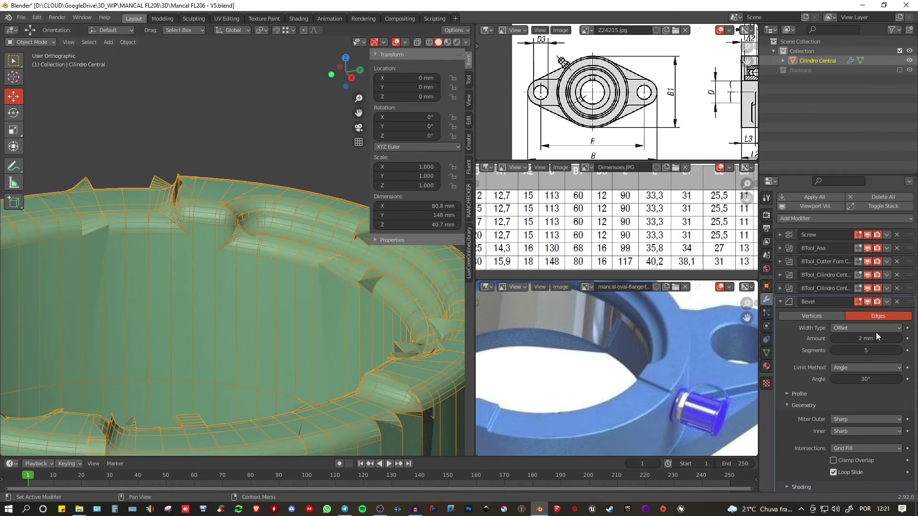
- Set the Bevel modifier's amount to 1 mm and examine the edges around the rim notches
left_click(853, 338)
key("BackSpace")
key("BackSpace")
key("BackSpace")
key("BackSpace")
type("1")
key("Return")
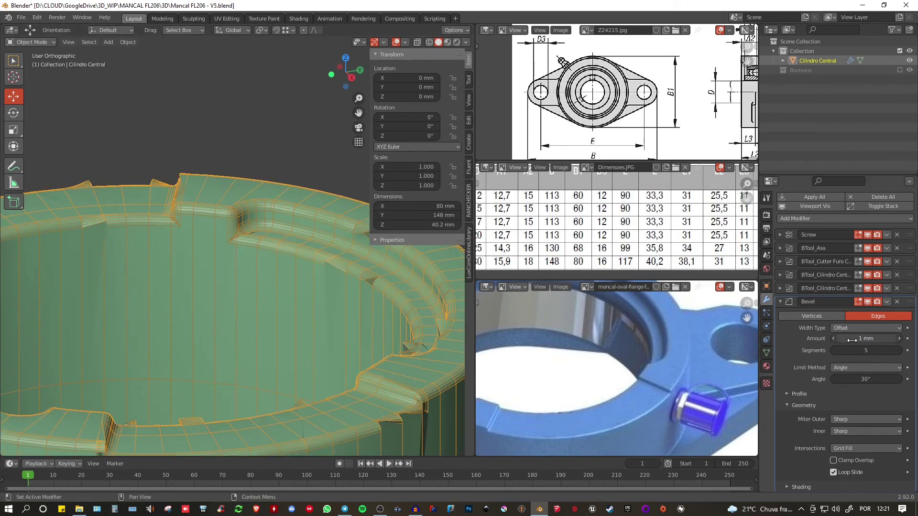
scroll(217, 201, "up", 4)
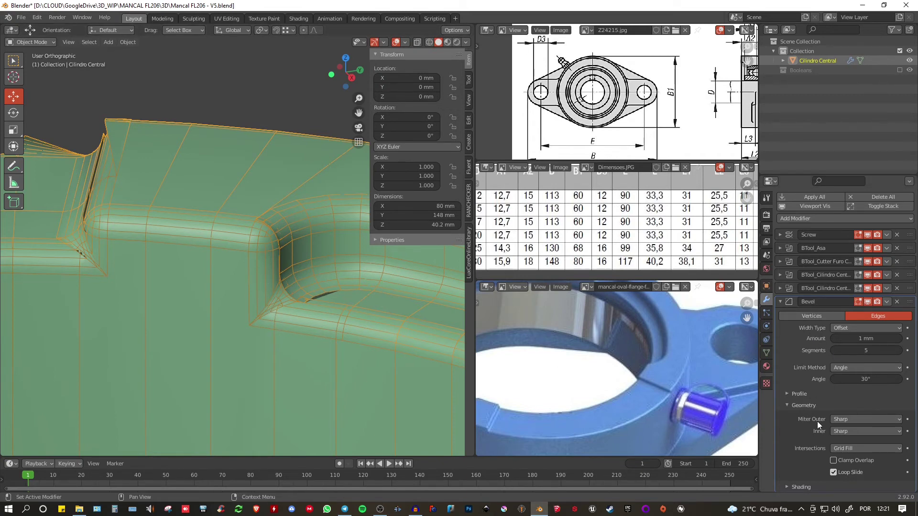
- Set the Bevel modifier's outer miter to Arc and check the notch corners inside the cylinder
left_click(847, 417)
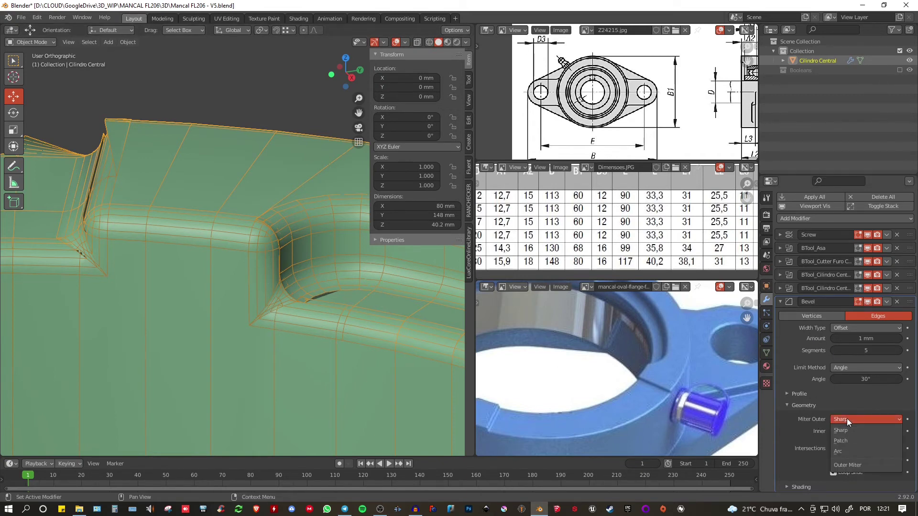
left_click(841, 453)
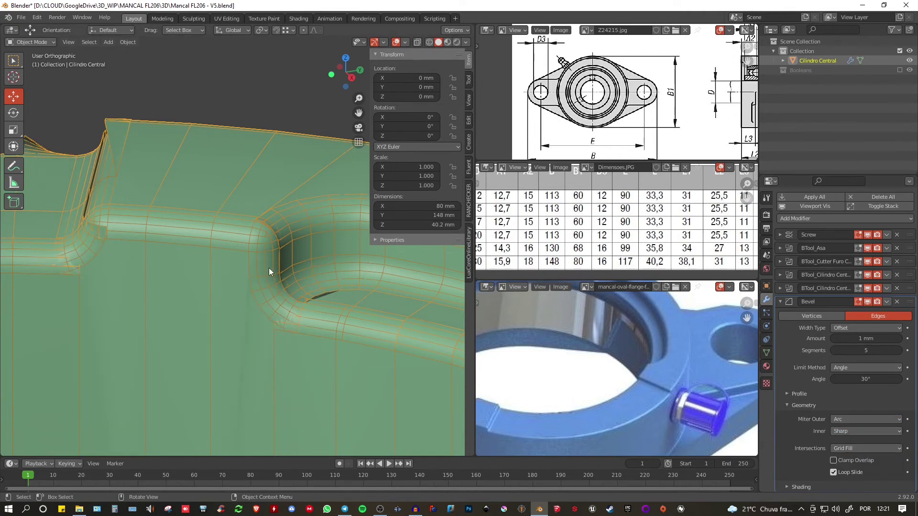
scroll(267, 314, "down", 2)
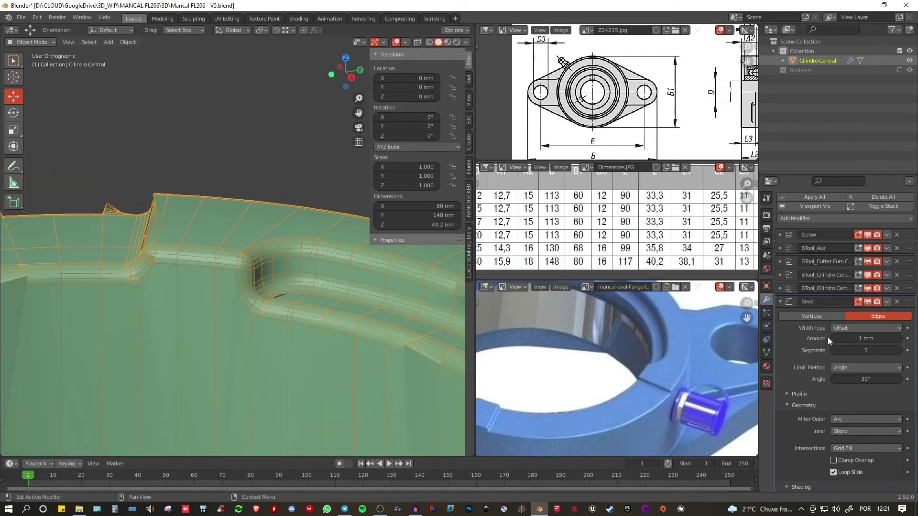
- Reduce the Bevel modifier's amount to 0.5 mm and further to 0.25 mm
left_click(864, 339)
left_click(864, 340)
key("BackSpace")
key("BackSpace")
key("BackSpace")
key("BackSpace")
type(".5")
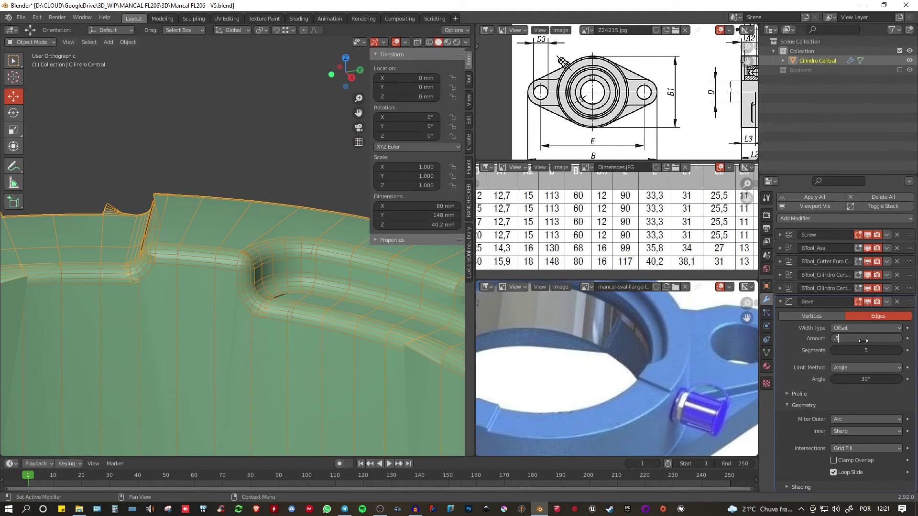
key("Return")
scroll(276, 289, "down", 5)
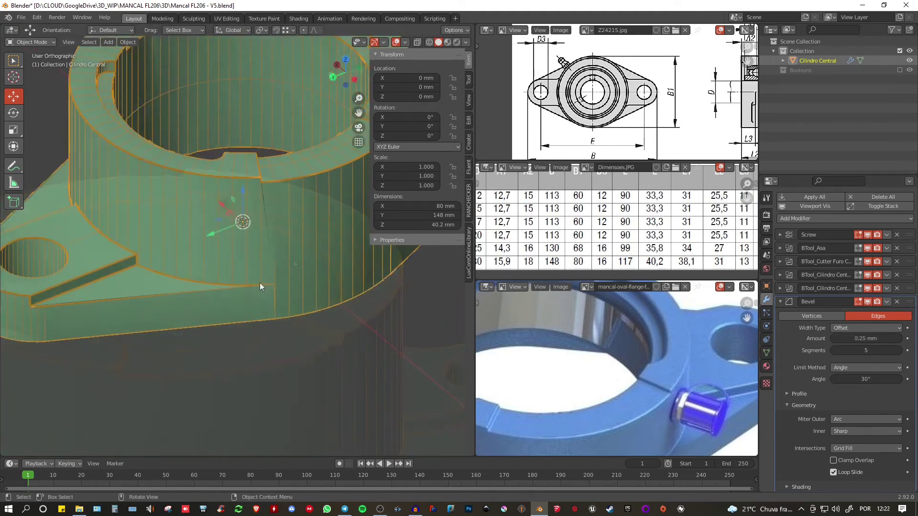
- Inspect the housing with the small bevel, checking the flange steps, bolt holes and cylinder rim
scroll(259, 283, "down", 5)
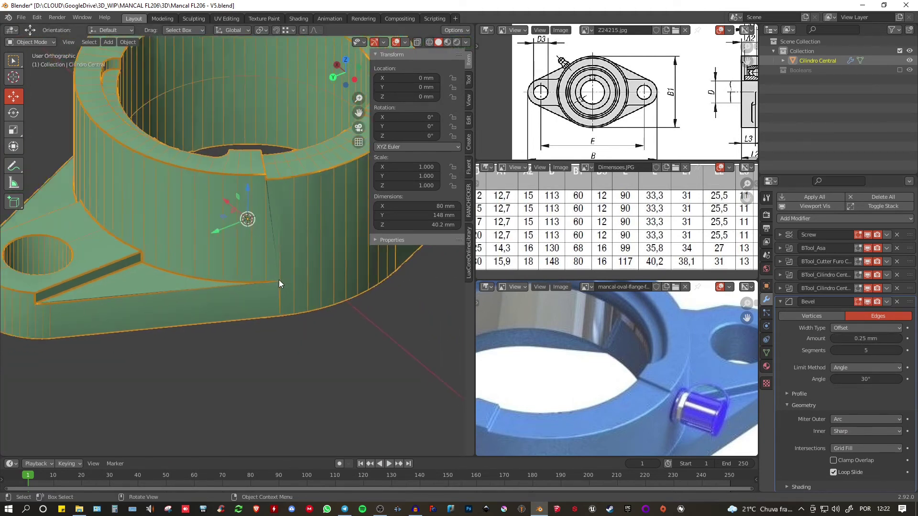
scroll(217, 263, "up", 5, "shift")
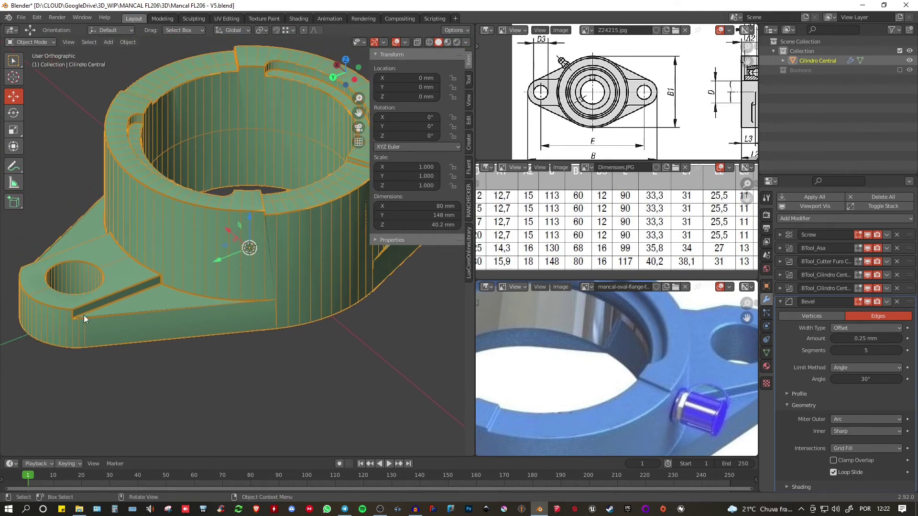
scroll(245, 311, "up", 4)
scroll(256, 300, "down", 8)
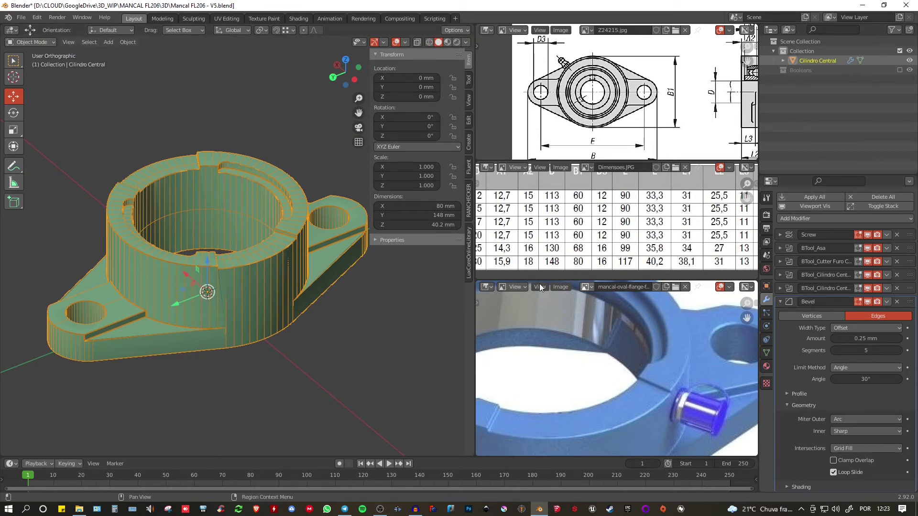
middle_click_drag(285, 250, 280, 260, "shift")
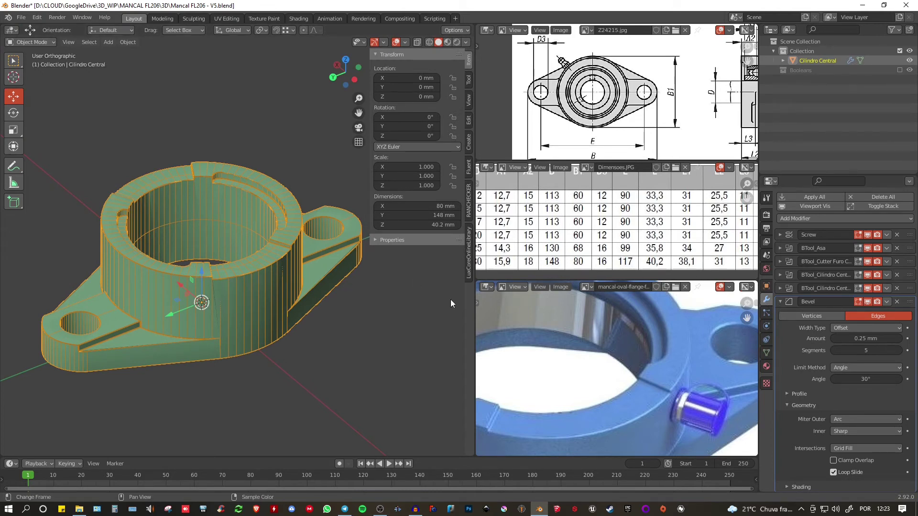
mouse_move(294, 297)
middle_mouse_down()
mouse_move(284, 319)
mouse_move(288, 288)
middle_mouse_up()
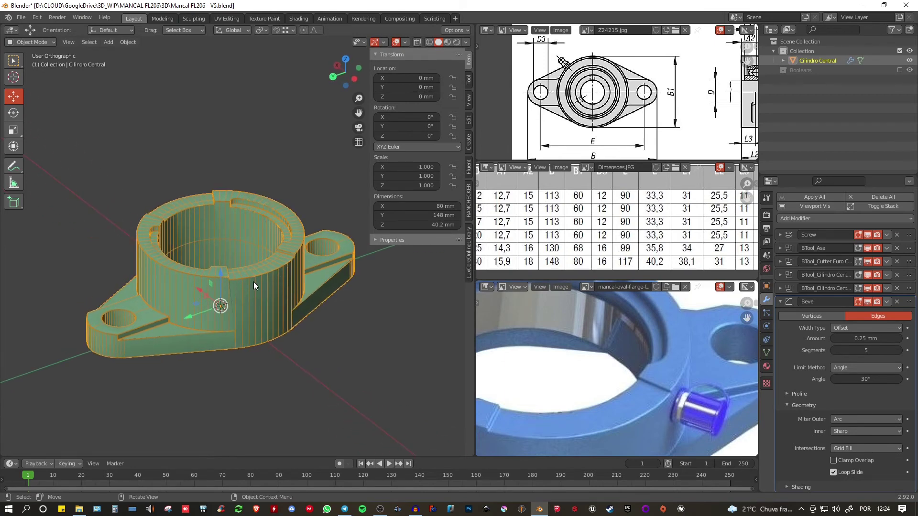
scroll(225, 289, "up", 2)
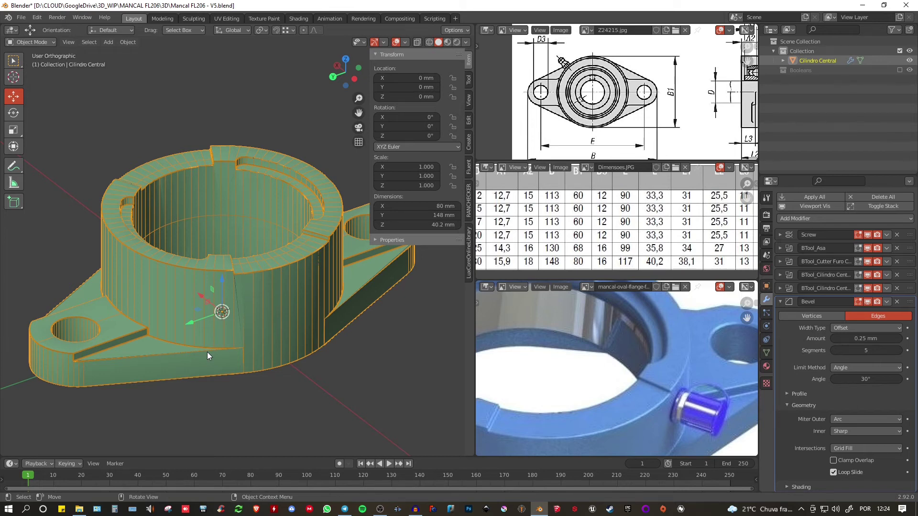
- Remove the Bevel modifier from the central cylinder, leaving only the Screw and Boolean modifiers
left_click(897, 301)
scroll(358, 297, "down", 3)
middle_click_drag(358, 297, 241, 294)
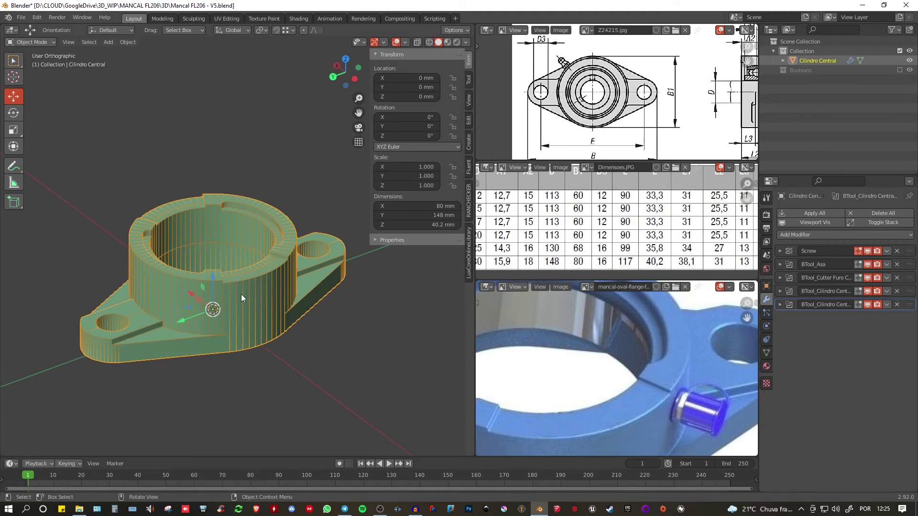
middle_click_drag(298, 271, 295, 267)
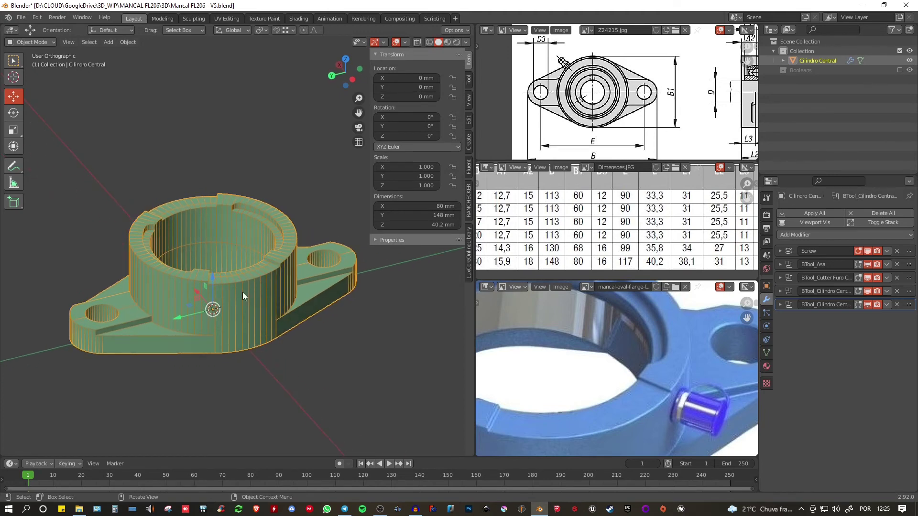
- Duplicate the central cylinder in place and hide the duplicate
key("shift+d")
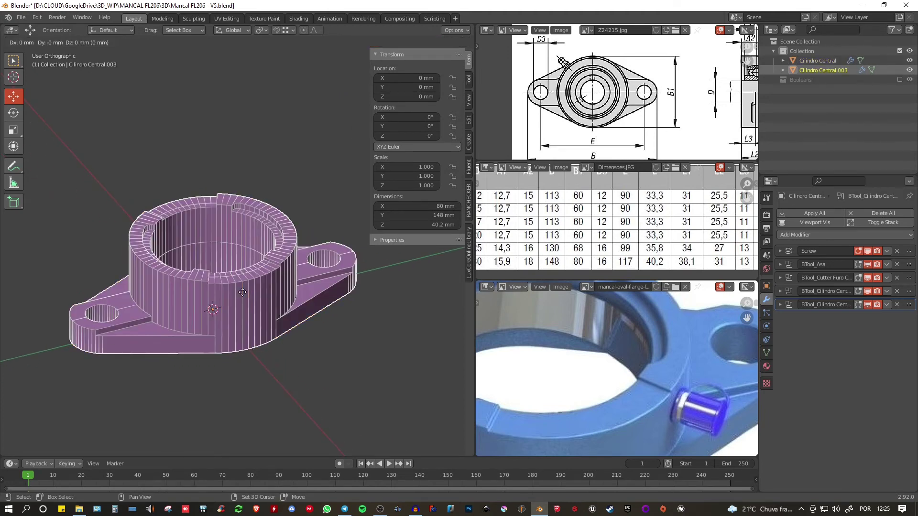
right_click(243, 291)
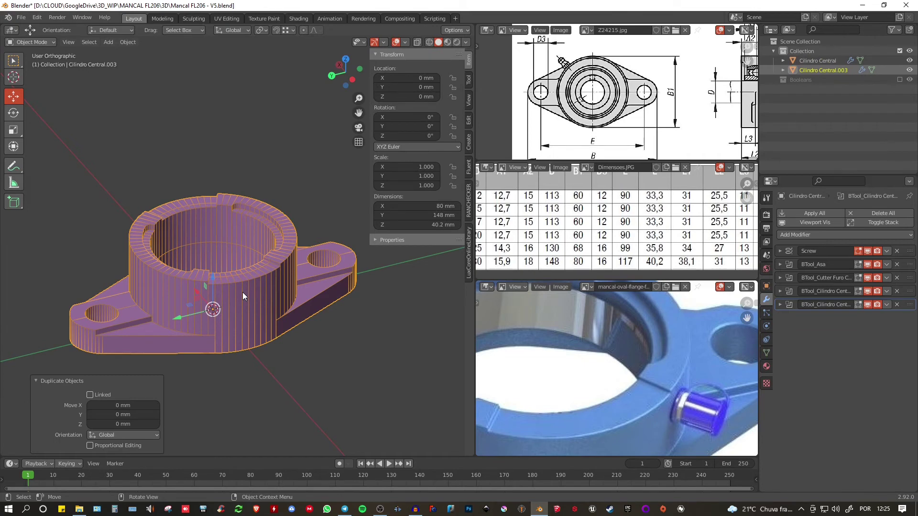
left_click(910, 70)
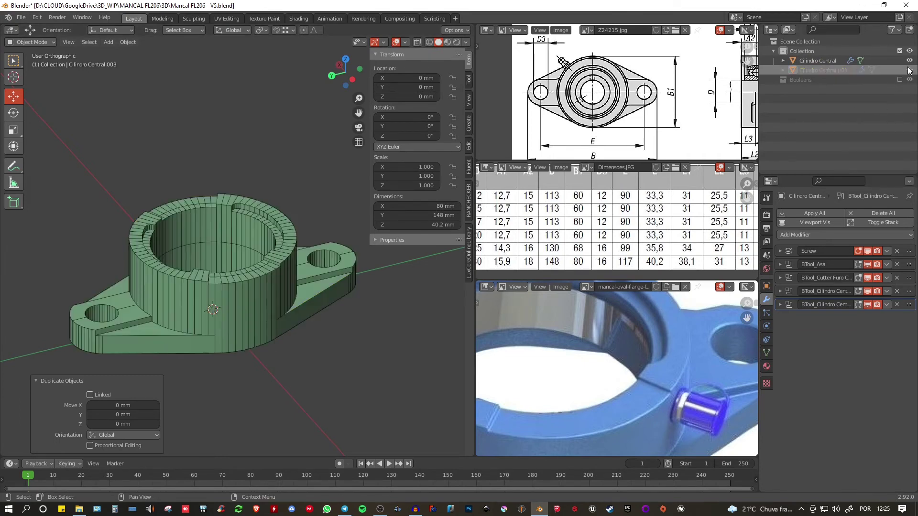
- Move the original Cilindro Central into a new collection named Original and disable that collection
left_click(818, 60)
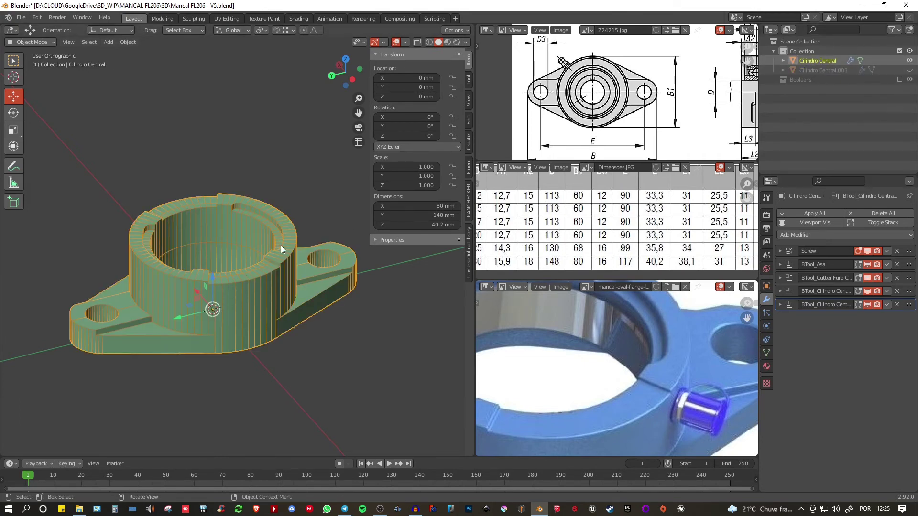
key("m")
left_click(253, 221)
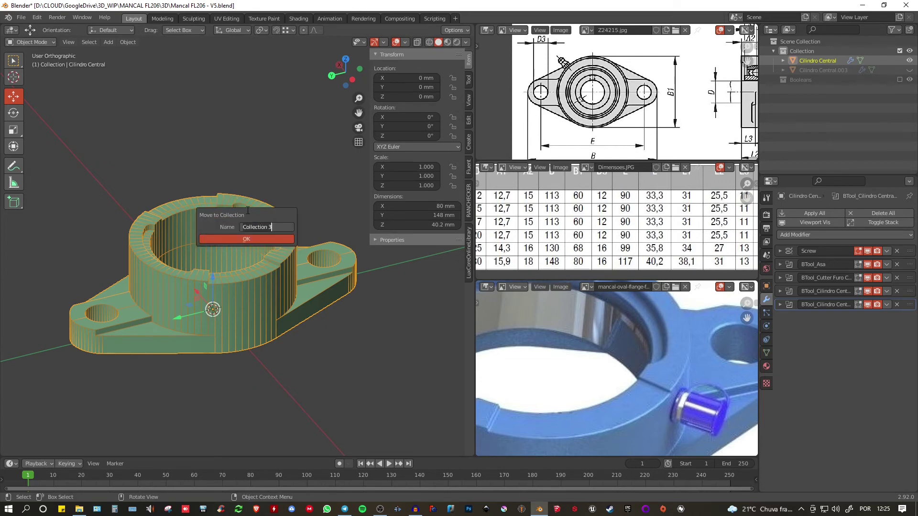
type("Original")
key("Return")
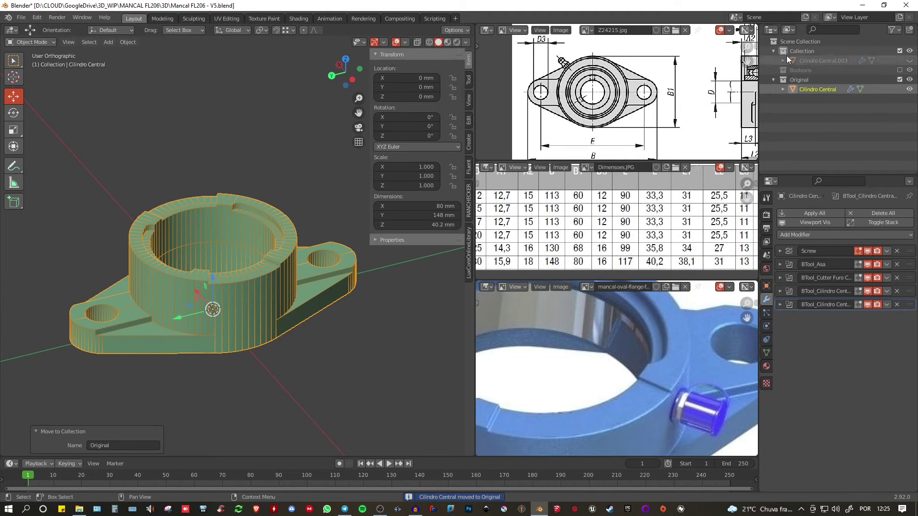
left_click(900, 79)
- Unhide the duplicated cylinder and apply all of its modifiers at once
left_click(910, 60)
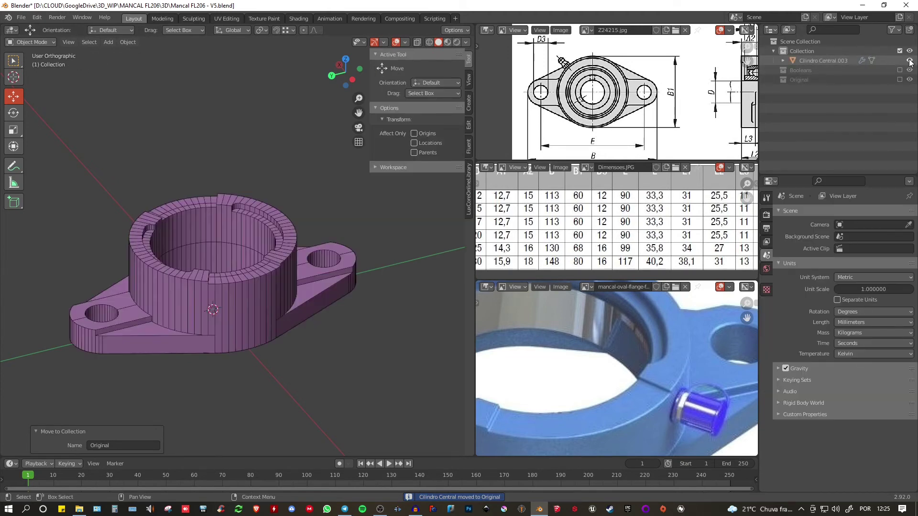
left_click(827, 60)
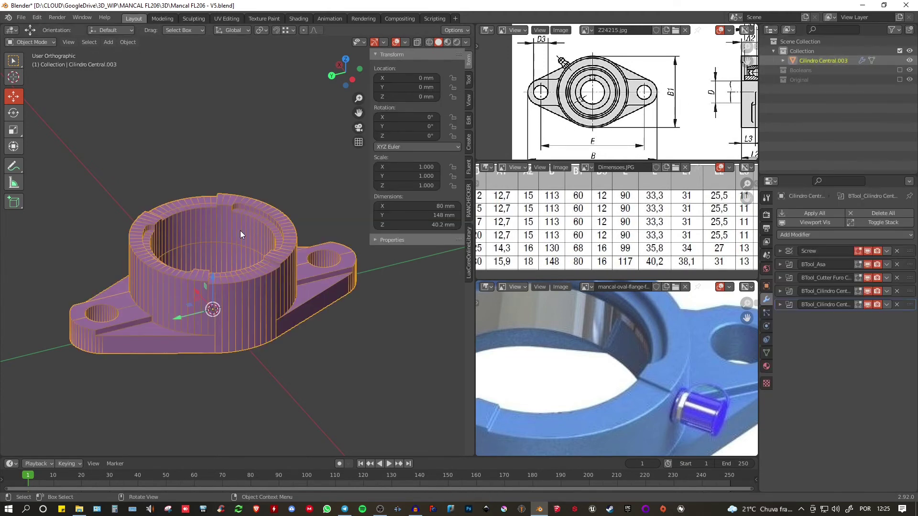
left_click(815, 214)
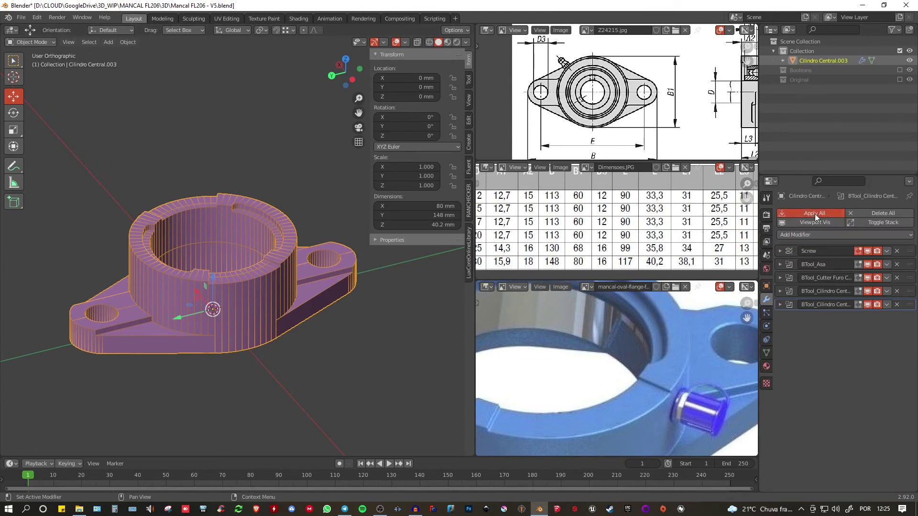
- Merge all vertices of the duplicated cylinder's mesh by distance, using a 0.1 mm merge distance
key("Tab")
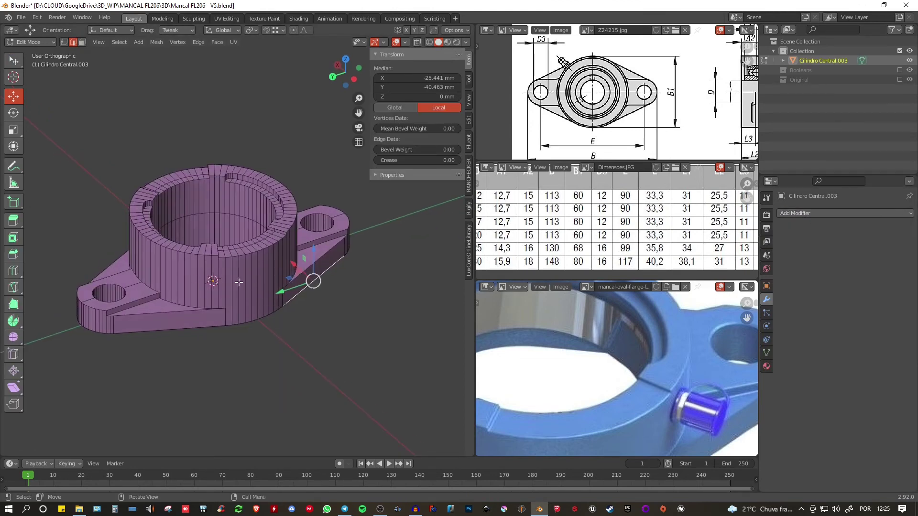
key("a")
scroll(241, 280, "up", 3)
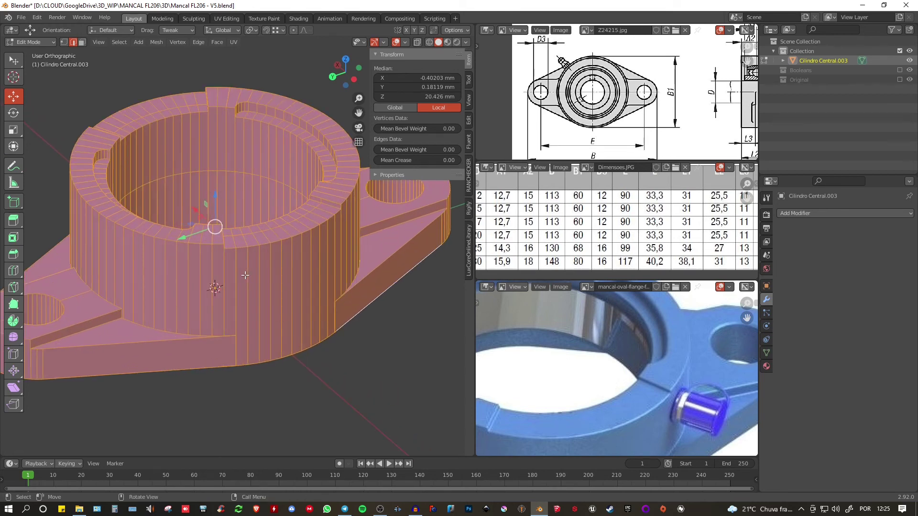
key("m")
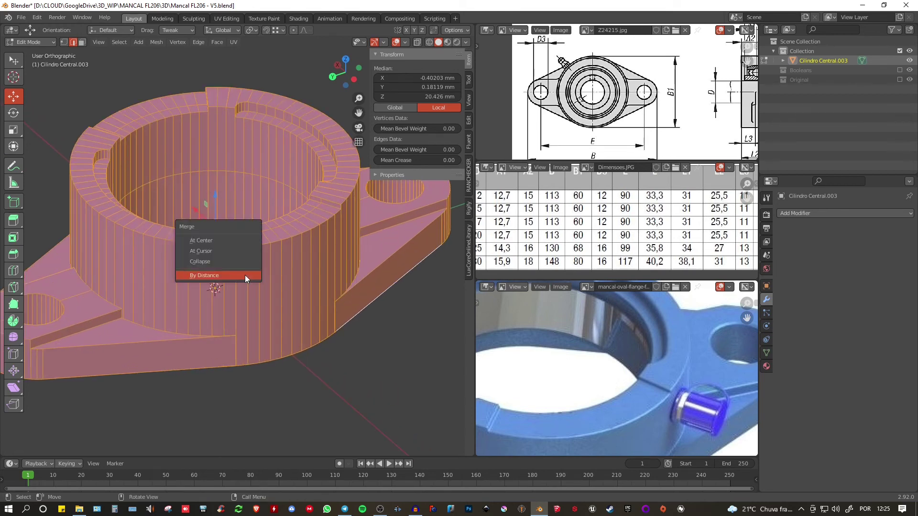
left_click(209, 277)
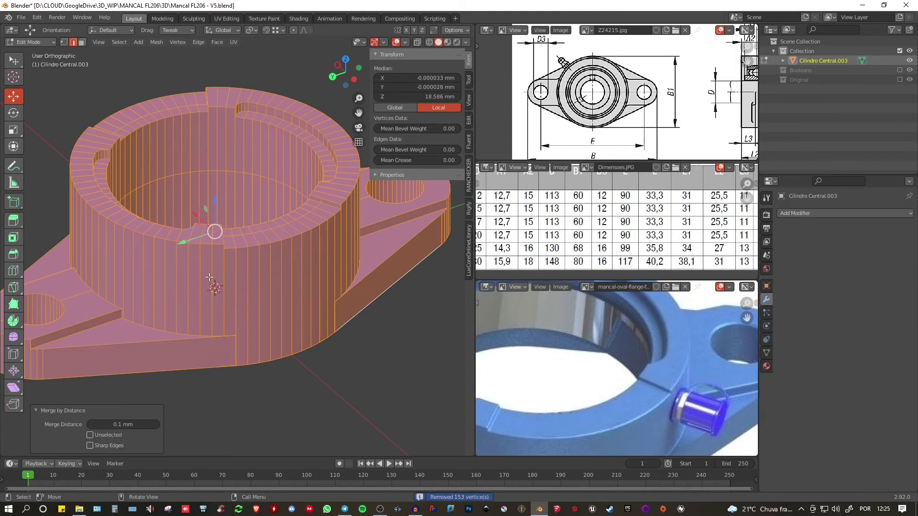
- Clear the full mesh selection and check the merged housing in Object Mode and again in Edit Mode
middle_click_drag(321, 293, 283, 268, "shift")
left_click(386, 355)
scroll(282, 267, "down", 2)
key("Tab")
key("Tab")
scroll(286, 261, "up", 2)
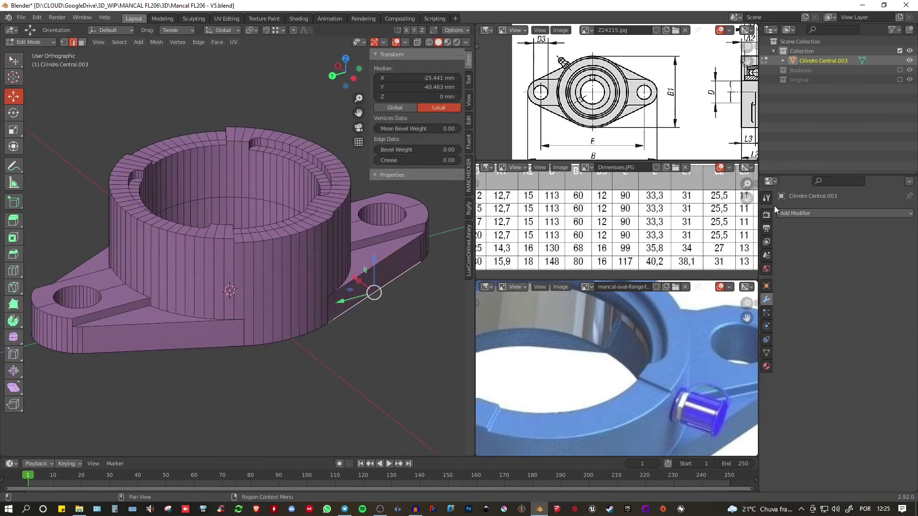
- Add a Bevel modifier to the housing with 5 segments and an amount of 0.5 mm
left_click(796, 213)
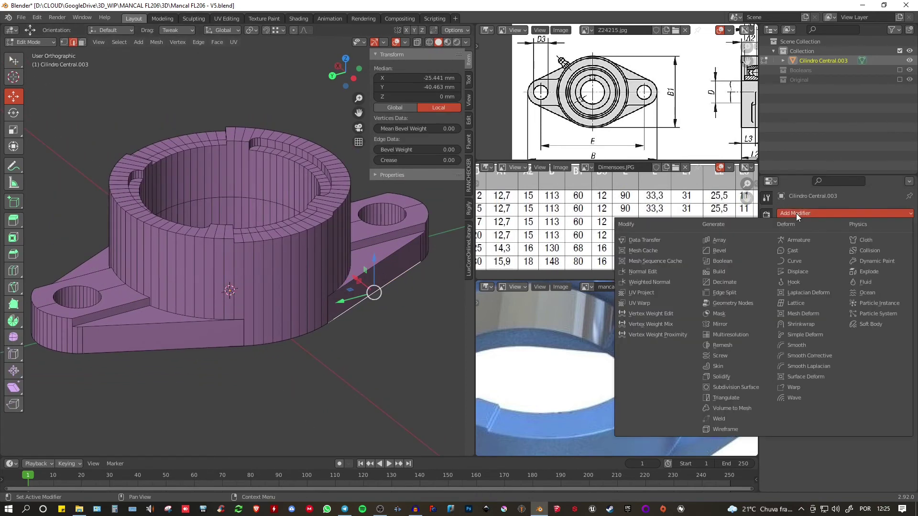
left_click(723, 252)
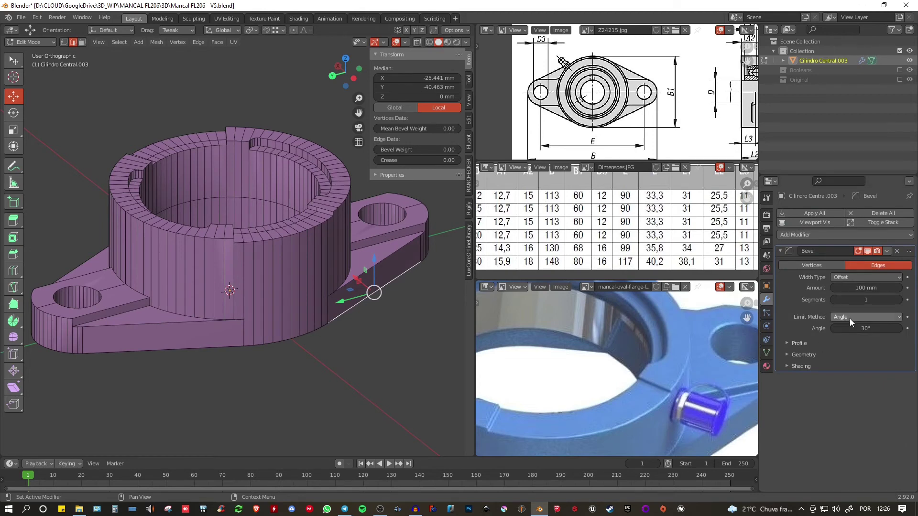
left_click(871, 300)
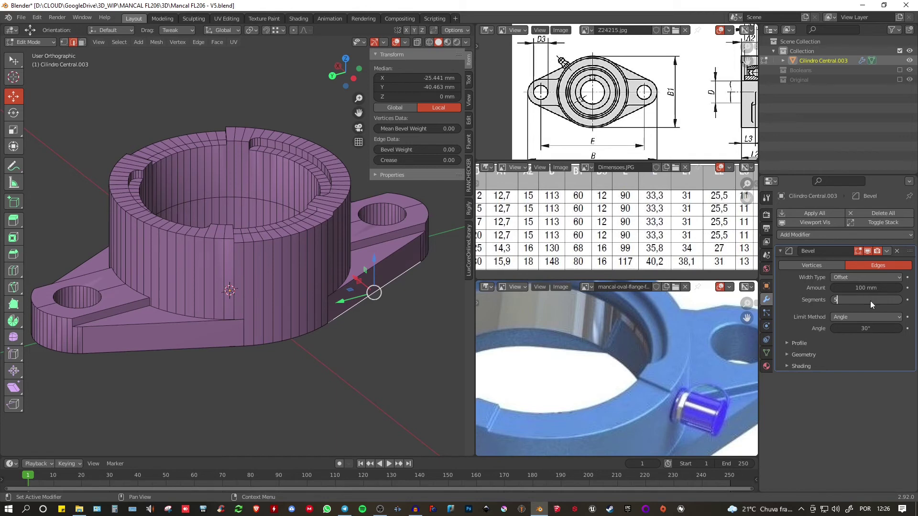
type("5")
left_click(864, 288)
key("BackSpace")
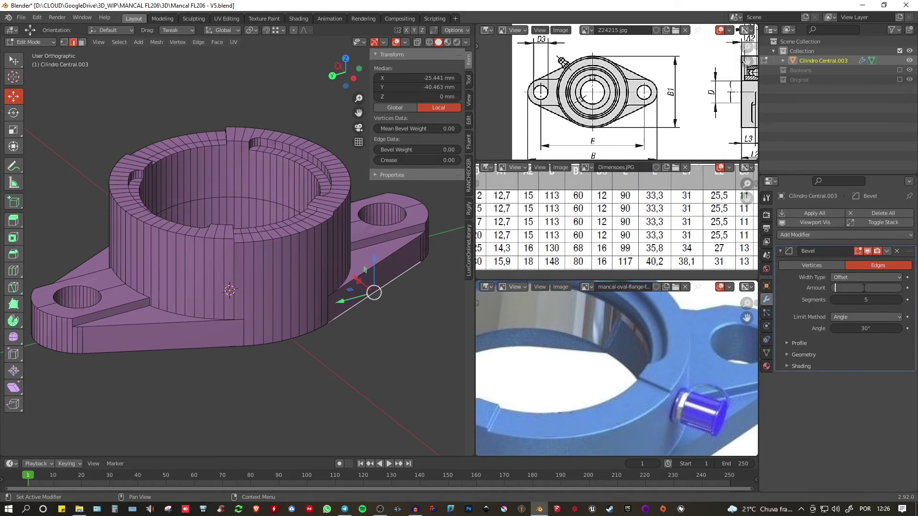
type(".5")
key("Return")
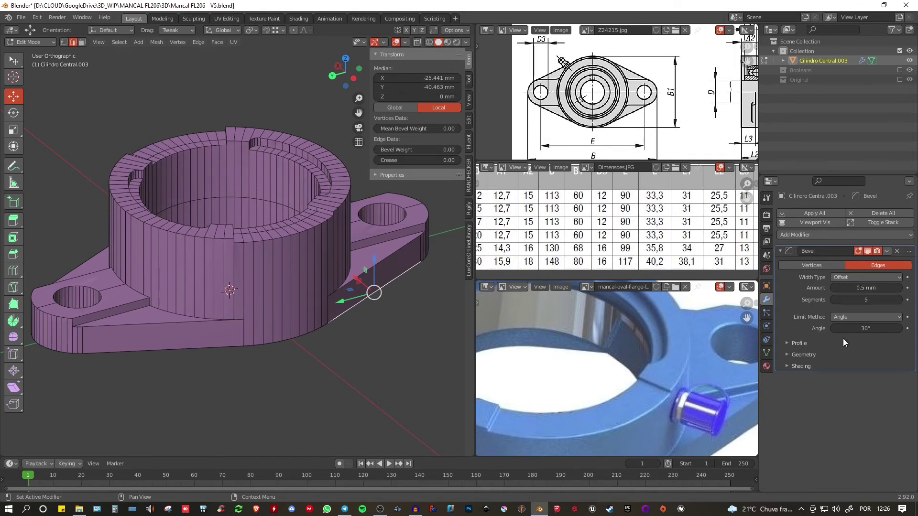
- Set the bevel's outer miter to Arc and disable Clamp Overlap in its geometry settings
left_click(799, 356)
left_click(851, 368)
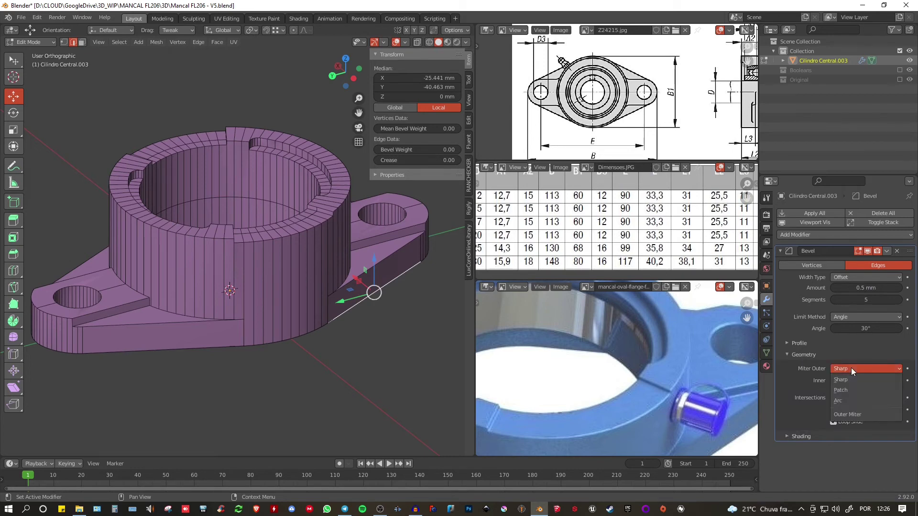
left_click(840, 401)
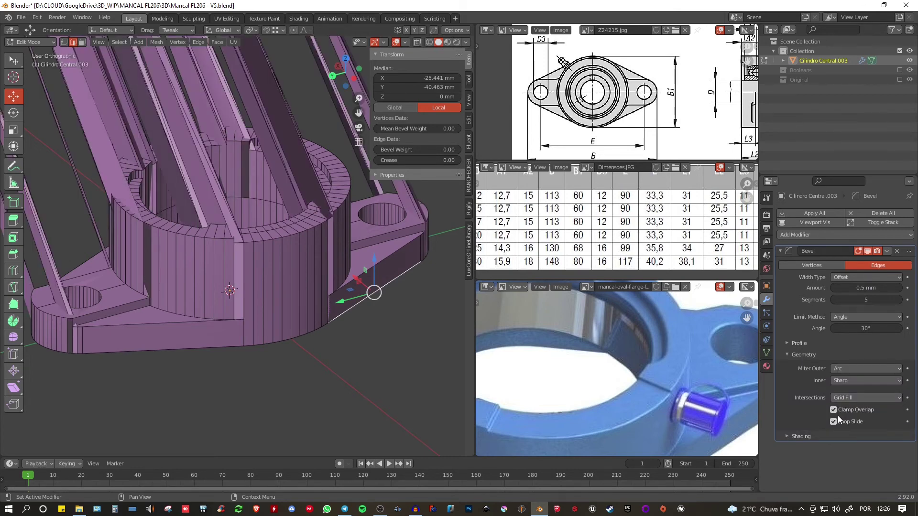
left_click(834, 410)
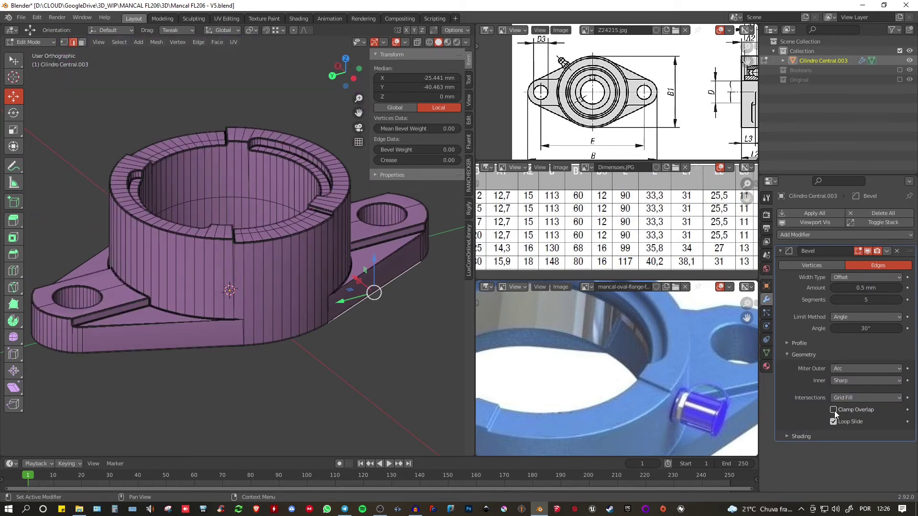
- Clear the mesh selection, hide the viewport overlays and return to Object Mode to view the bevelled housing
left_click(213, 422)
middle_click_drag(299, 153, 294, 192, "shift")
scroll(294, 192, "up", 2)
scroll(341, 149, "down", 2)
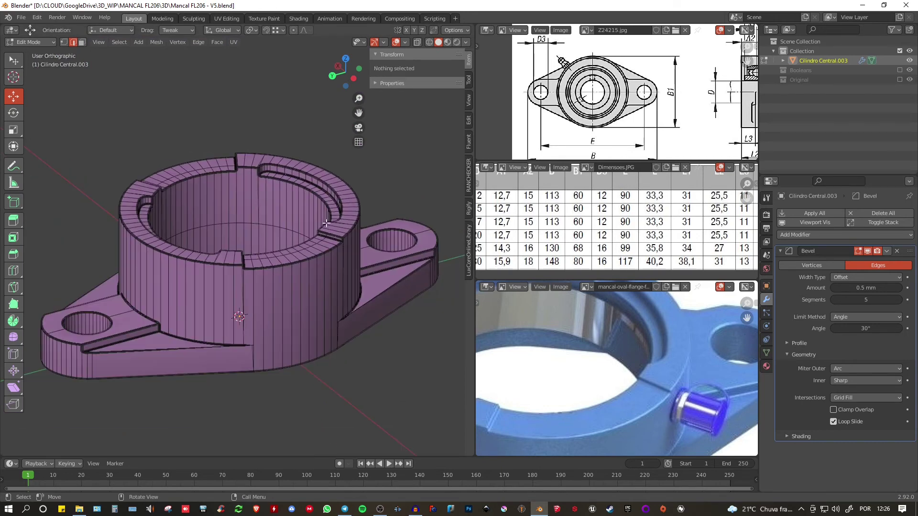
scroll(327, 223, "up", 4)
left_click(398, 42)
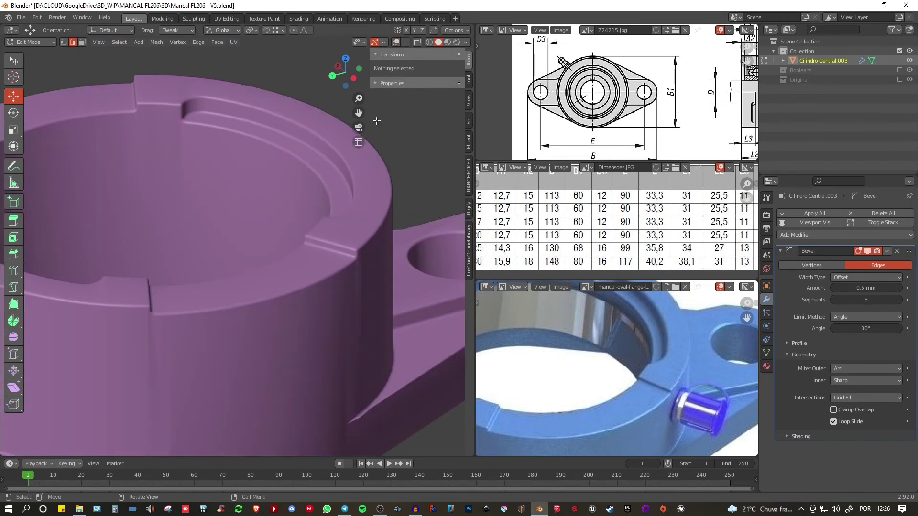
key("Tab")
scroll(259, 188, "down", 4)
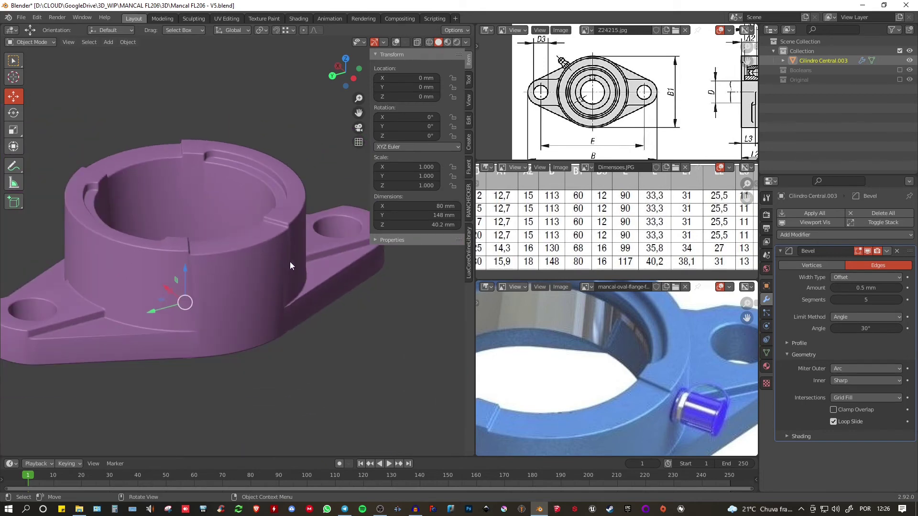
- Examine the shaded bevels on the flange ears, the cylinder rim and the cylinder's base edge
middle_click_drag(290, 262, 306, 223, "shift")
middle_click_drag(306, 223, 220, 241)
middle_click_drag(220, 241, 164, 340, "shift")
scroll(163, 340, "up", 5)
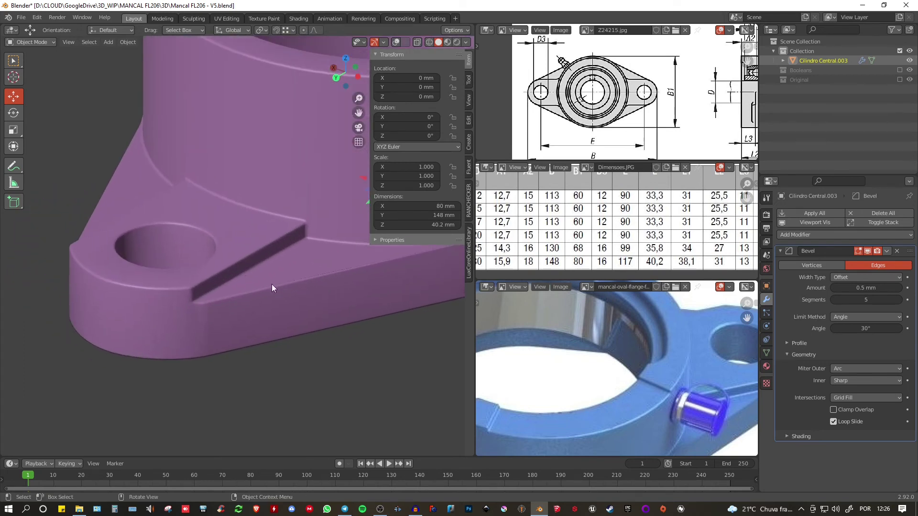
middle_click_drag(275, 287, 297, 307)
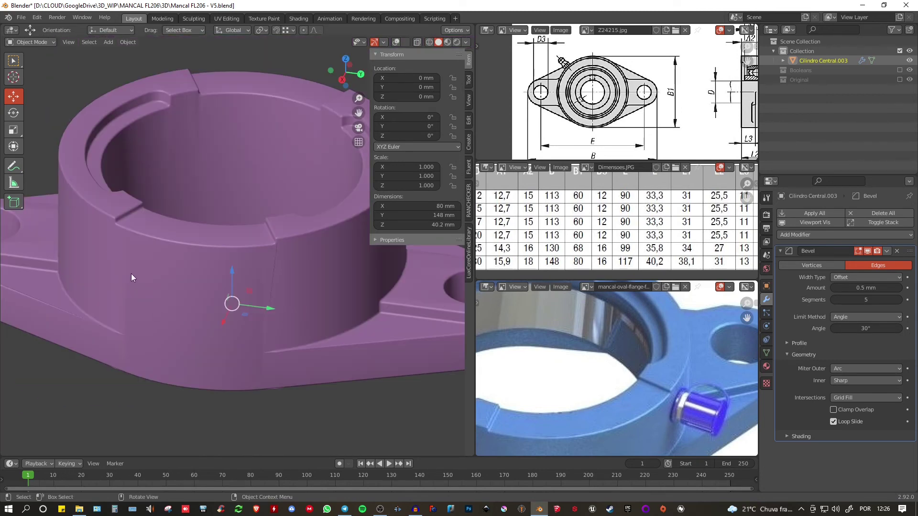
middle_click_drag(279, 249, 239, 315)
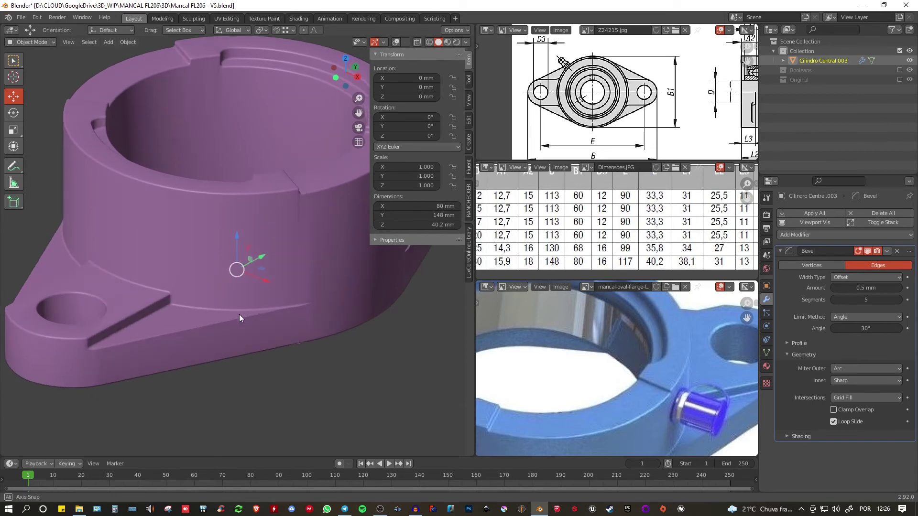
scroll(143, 331, "up", 3)
scroll(258, 305, "up", 2)
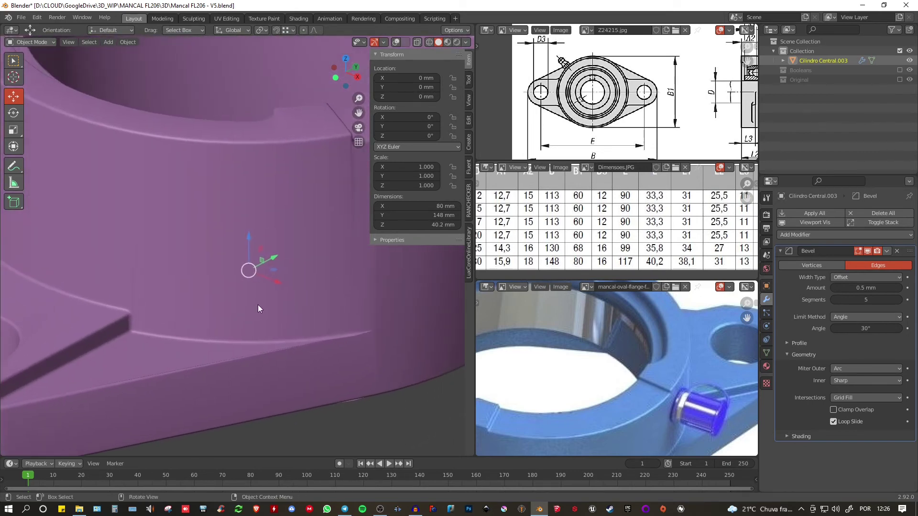
- Show the viewport overlays again and examine the bevel wireframe where the flange edge meets the cylinder wall
scroll(258, 305, "down", 5)
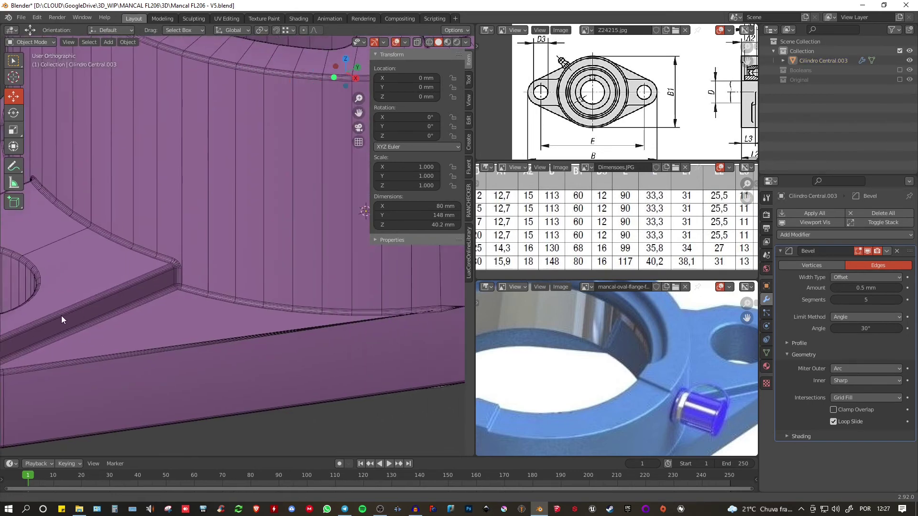
scroll(62, 316, "down", 2)
scroll(383, 322, "up", 2)
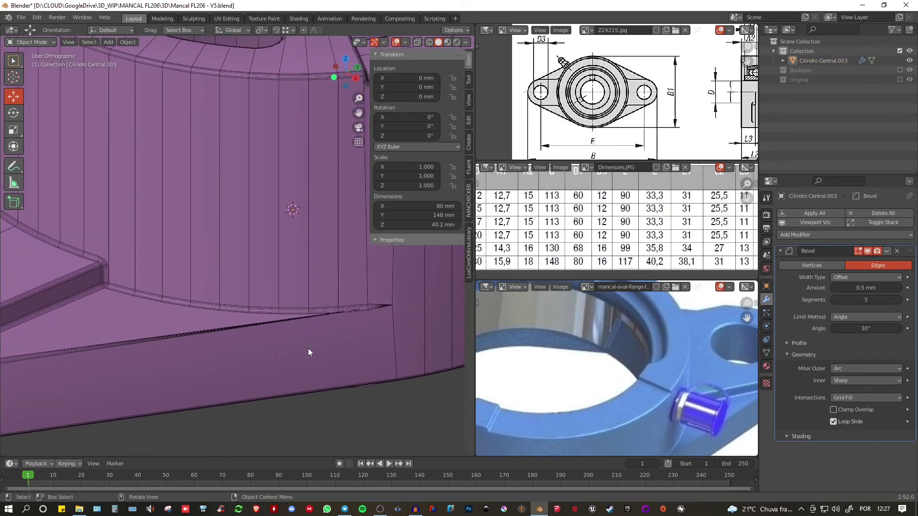
scroll(326, 318, "up", 3)
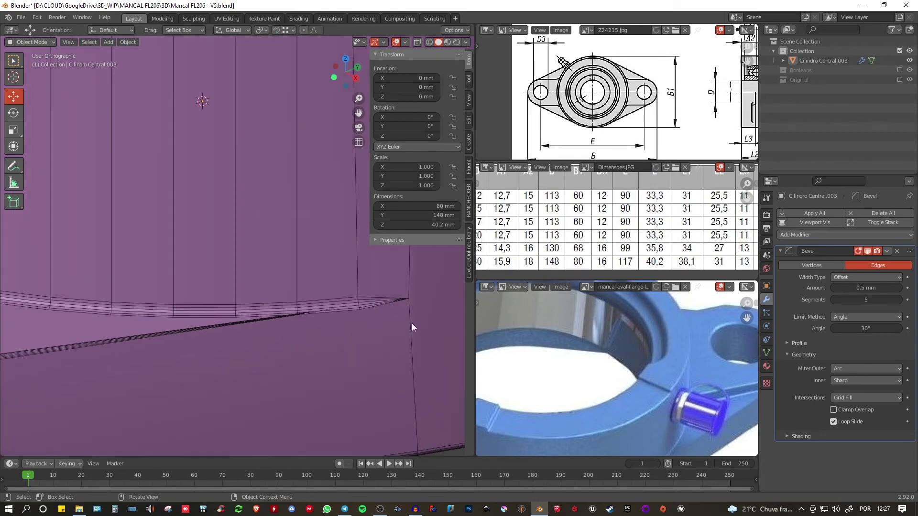
scroll(315, 308, "down", 7)
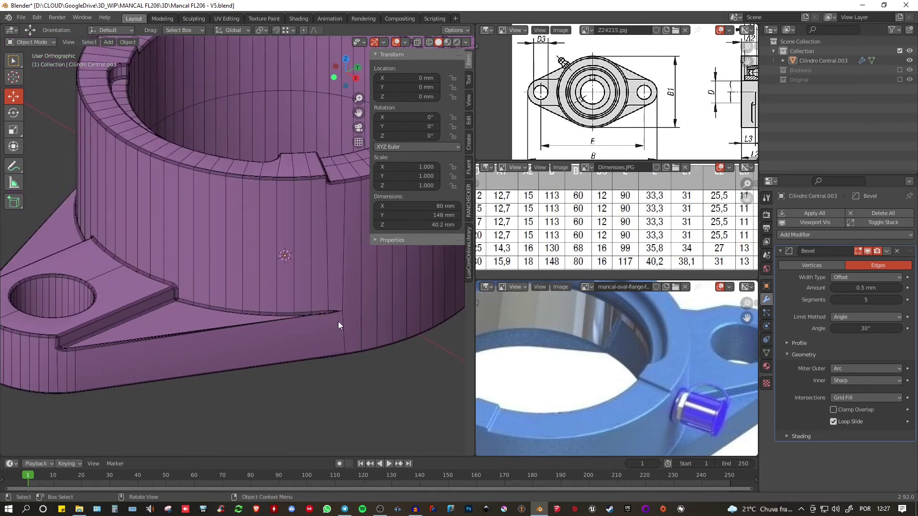
middle_click_drag(338, 321, 329, 340)
middle_click_drag(262, 315, 260, 404, "shift")
- Examine the bevel topology at the groove ends and stepped notches of the cylinder rim
middle_click_drag(164, 205, 116, 184)
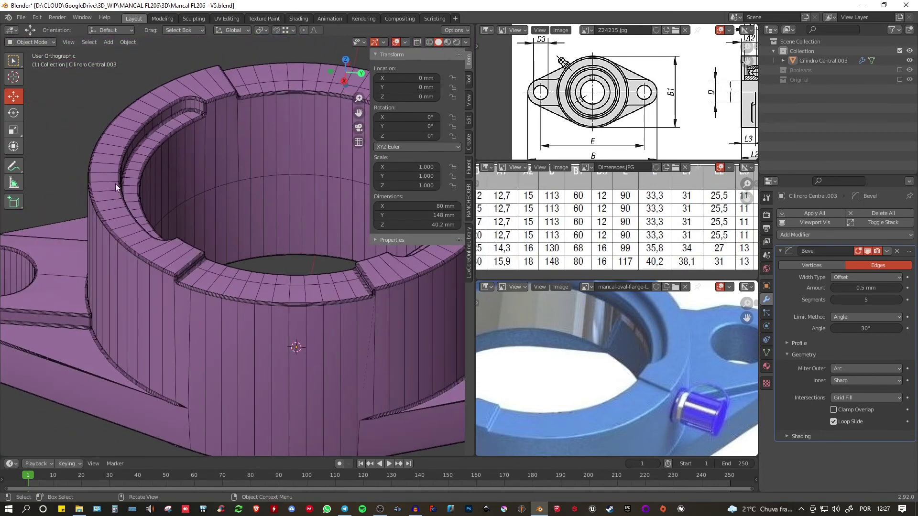
scroll(160, 219, "up", 2)
middle_click_drag(191, 105, 143, 278, "shift")
scroll(160, 220, "down", 4)
middle_click_drag(280, 317, 265, 273, "shift")
scroll(322, 248, "up", 7)
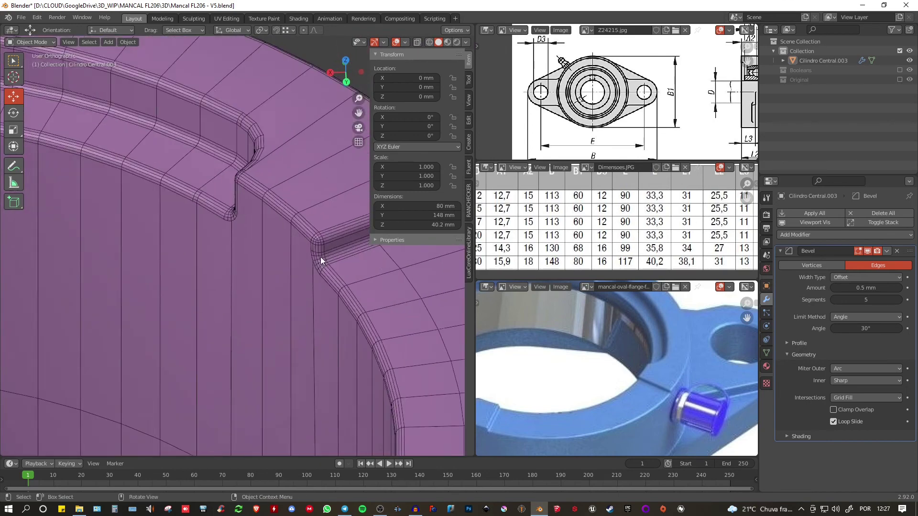
scroll(323, 257, "down", 6)
middle_click_drag(323, 266, 181, 251)
scroll(182, 251, "up", 8)
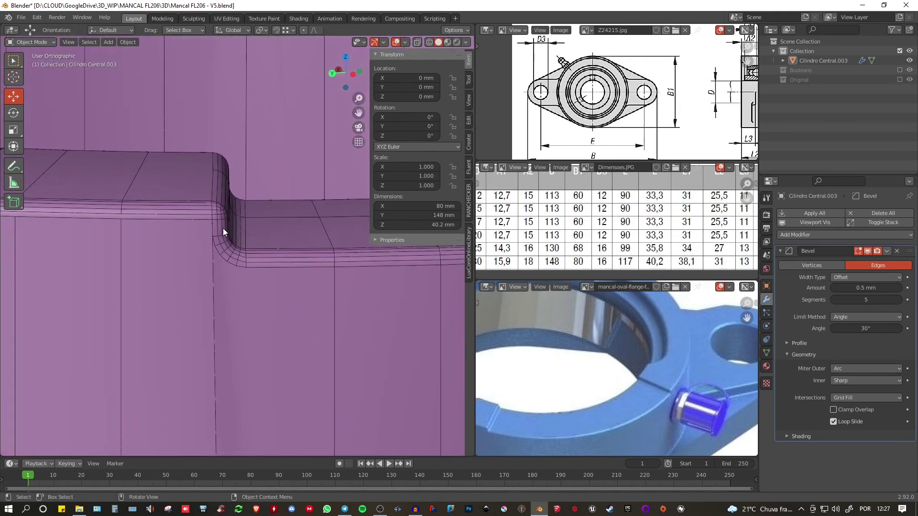
scroll(247, 237, "up", 4)
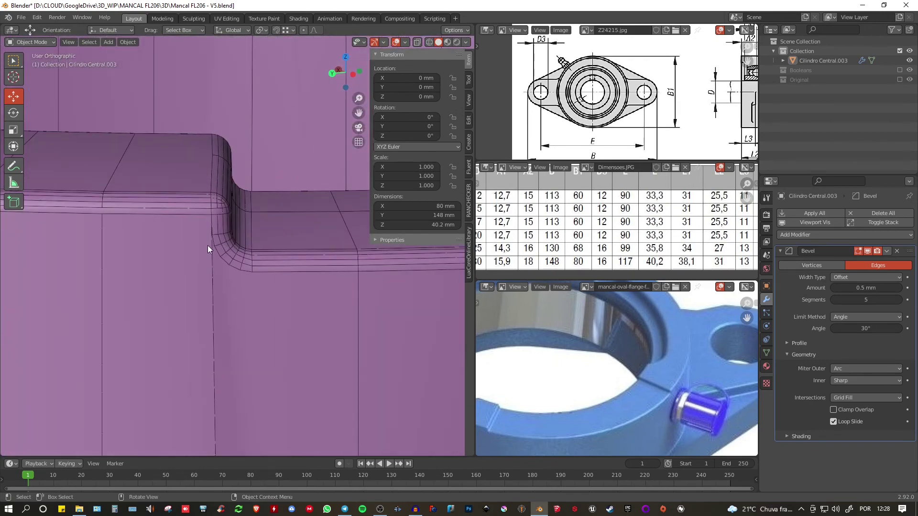
- Examine the underside of the housing for bevel flaws around the central bore and the flange edges
scroll(206, 255, "down", 8)
middle_click_drag(211, 253, 250, 185)
scroll(251, 185, "up", 3)
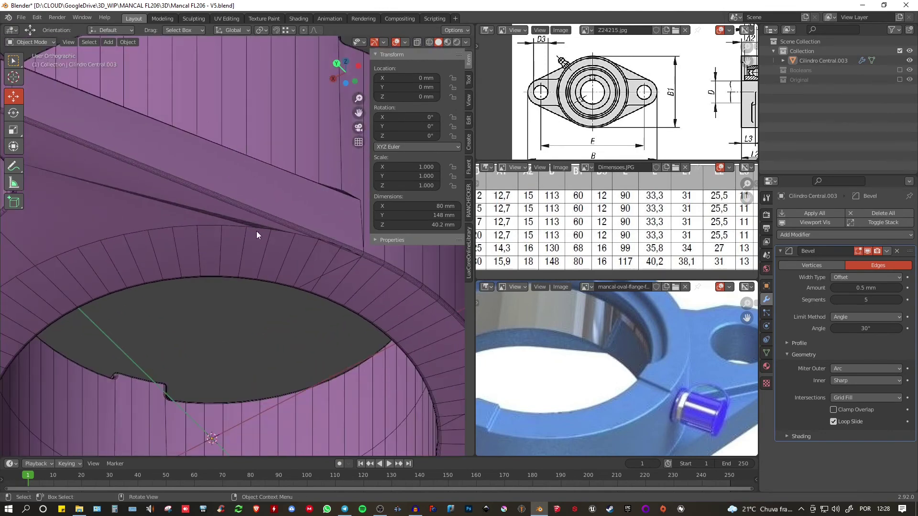
scroll(244, 221, "down", 6)
middle_click_drag(244, 221, 279, 194)
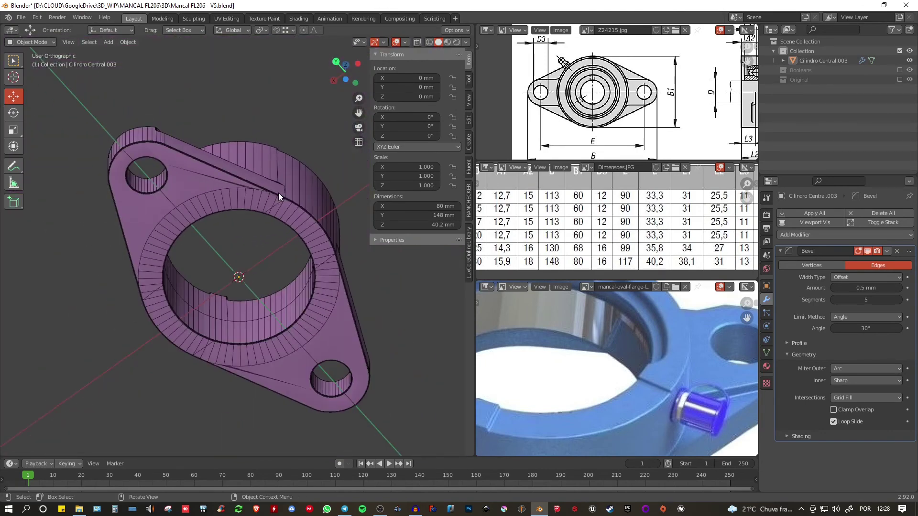
middle_click_drag(212, 242, 249, 252)
middle_click_drag(223, 306, 143, 271)
scroll(171, 185, "up", 4)
scroll(134, 299, "up", 3)
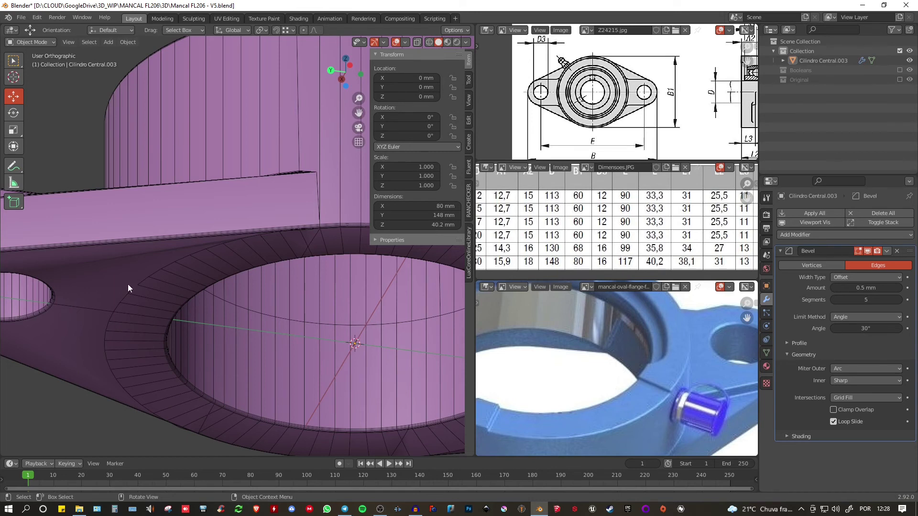
scroll(139, 277, "down", 5)
middle_click_drag(145, 268, 206, 297)
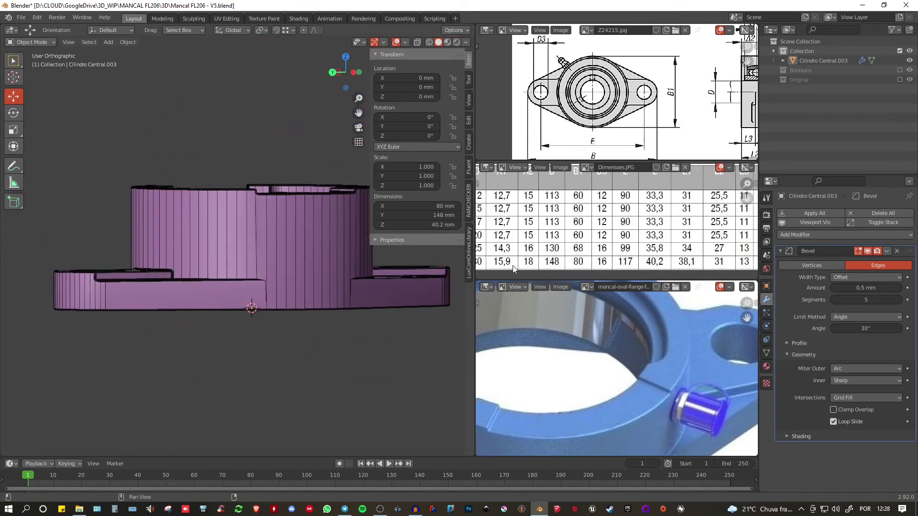
- Collapse the Bevel modifier's settings and turn off its display in the viewport
left_click(797, 250)
left_click(868, 250)
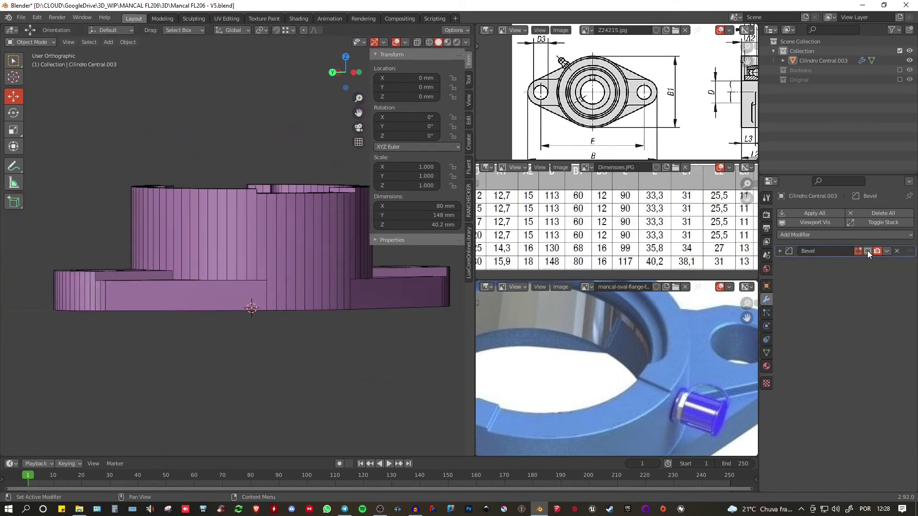
middle_click_drag(261, 289, 235, 312)
- Add a cube mesh object at the world origin
right_click(235, 312)
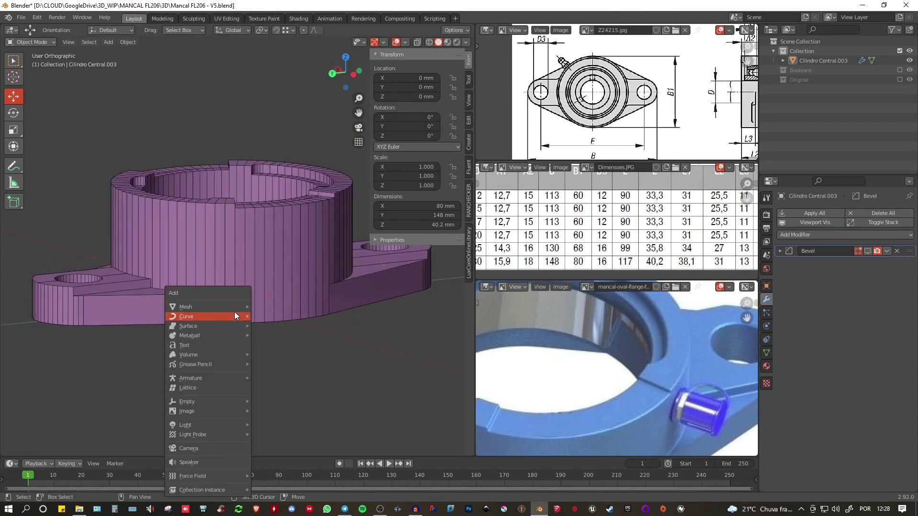
key("shift+a")
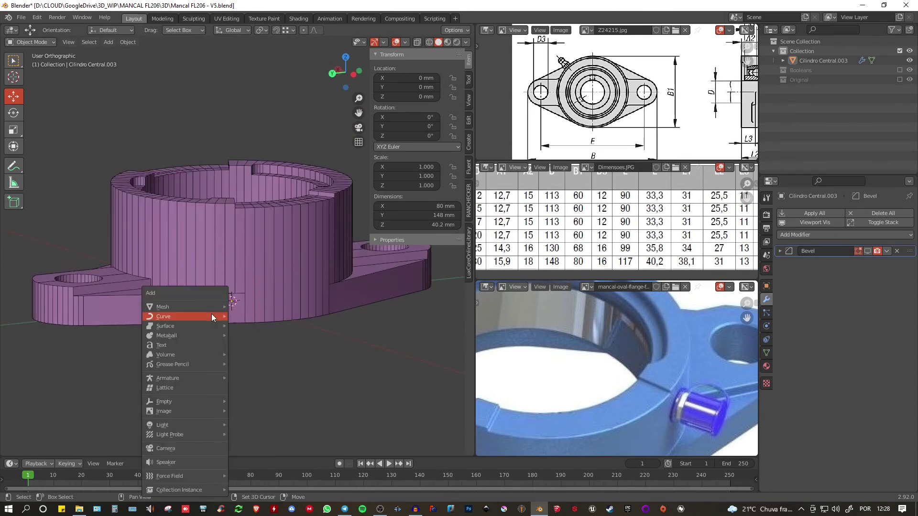
mouse_move(190, 310)
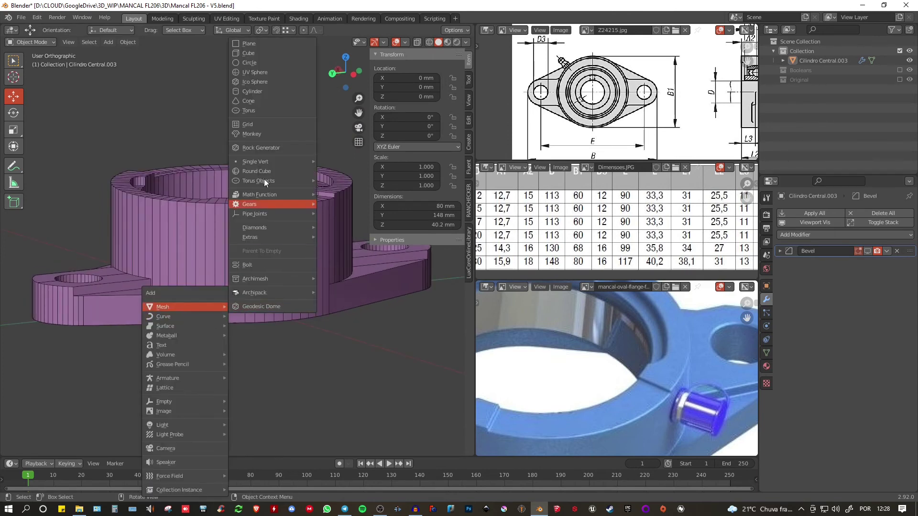
left_click(259, 52)
- Scale the cube down to about 80 mm per side and select it together with the housing
scroll(217, 190, "down", 3)
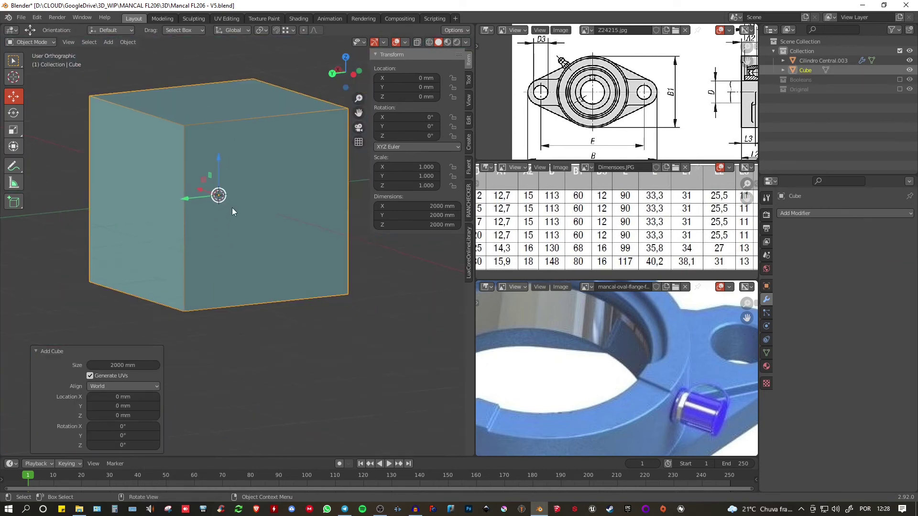
key("s")
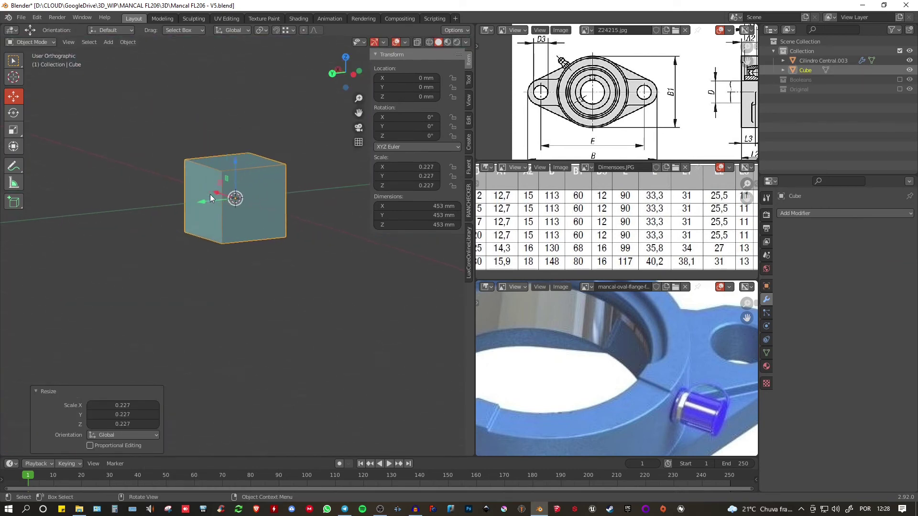
left_click(251, 191)
scroll(252, 188, "up", 6)
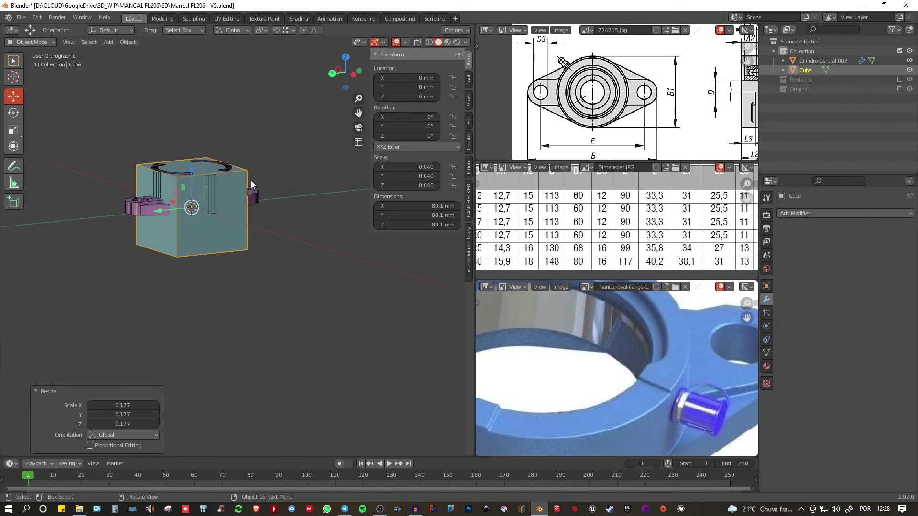
middle_click_drag(249, 182, 211, 184)
left_click_drag(174, 168, 177, 212)
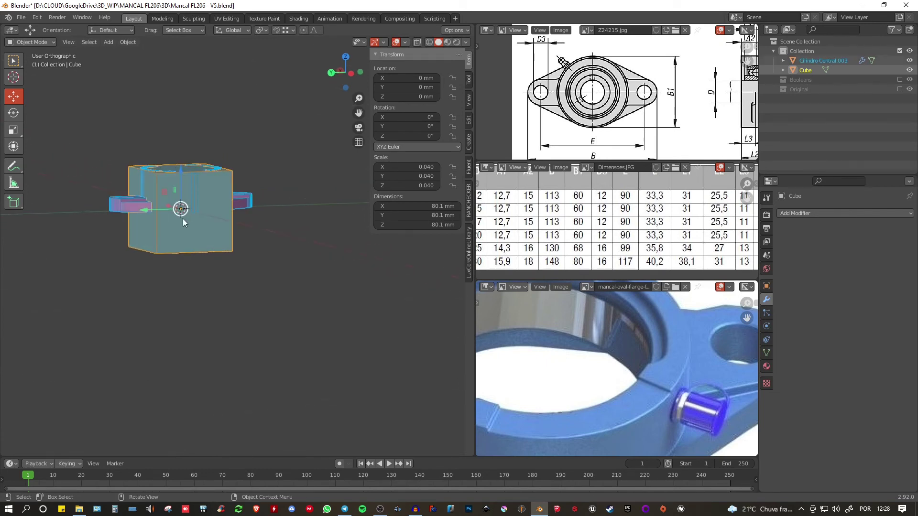
- Select only the cube and lower it along Z to about -36.5 mm beneath the housing
key("alt+a")
left_click(171, 188)
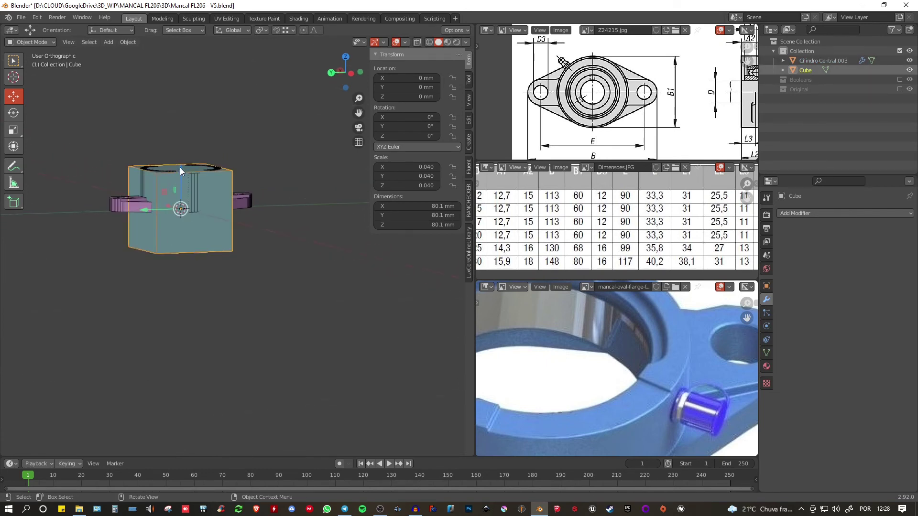
left_click_drag(180, 171, 172, 208)
middle_click_drag(173, 208, 292, 262)
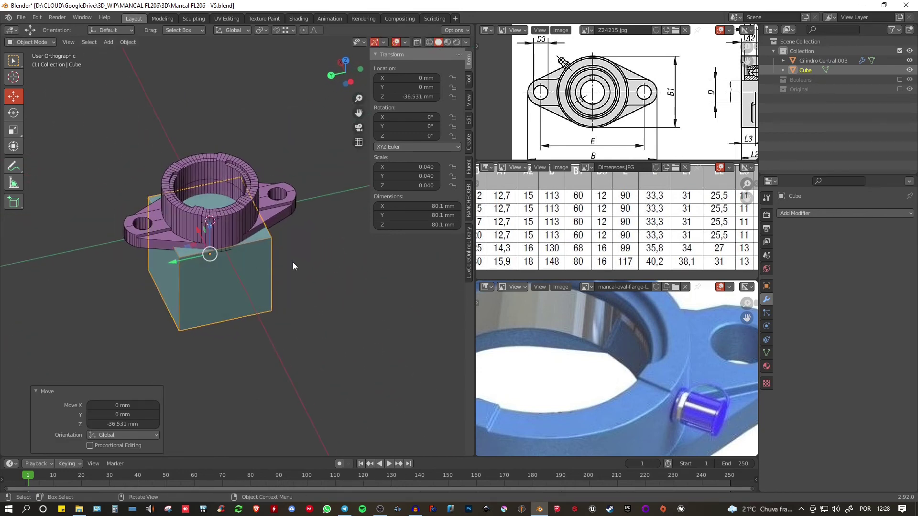
- Stretch the cube to about 92 mm along X and about 162 mm along Y so it spans the whole flange
key("s")
key("x")
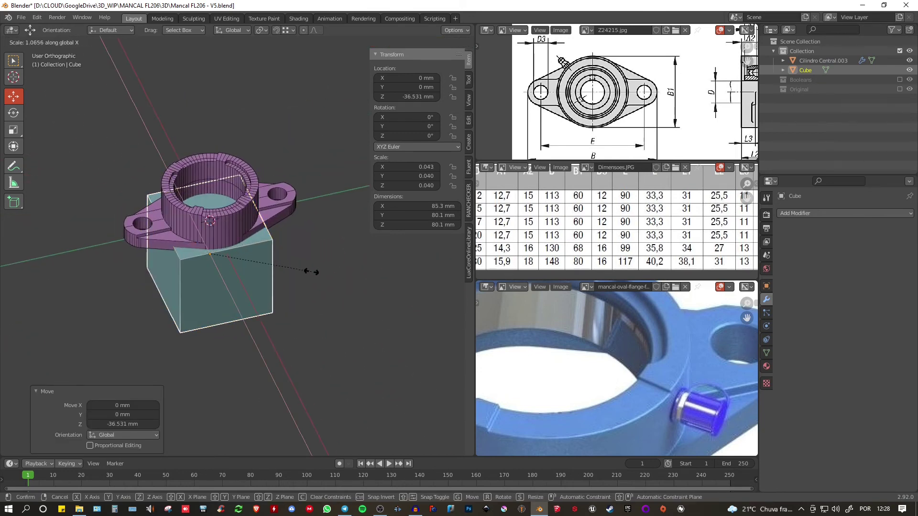
left_click(315, 281)
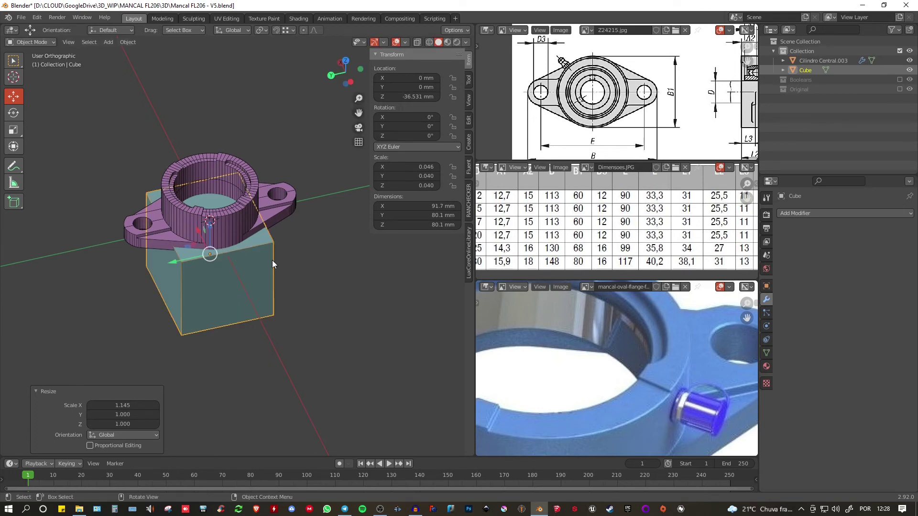
key("s")
key("y")
left_click(330, 255)
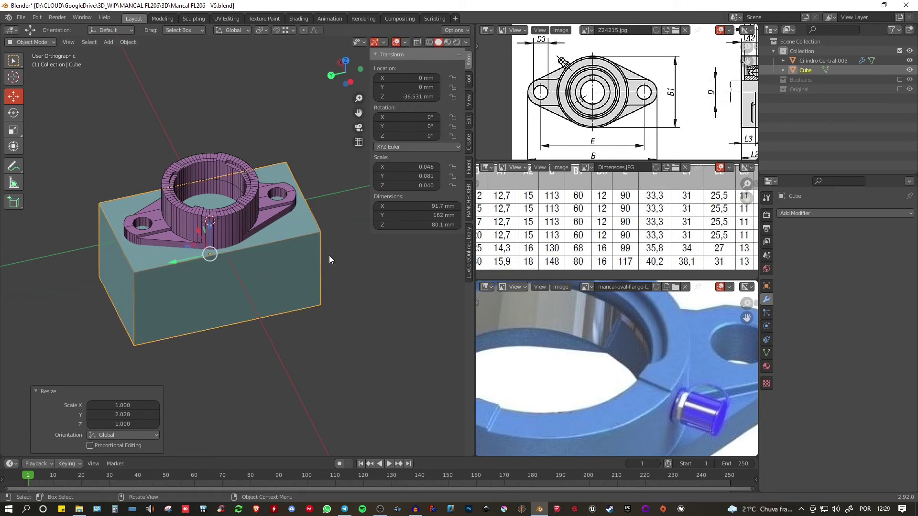
- Raise the block's bottom face in Edit Mode to thin the block to about 17 mm
middle_click_drag(329, 255, 269, 155)
key("Tab")
key("3")
left_click(224, 278)
middle_click_drag(233, 236, 239, 280)
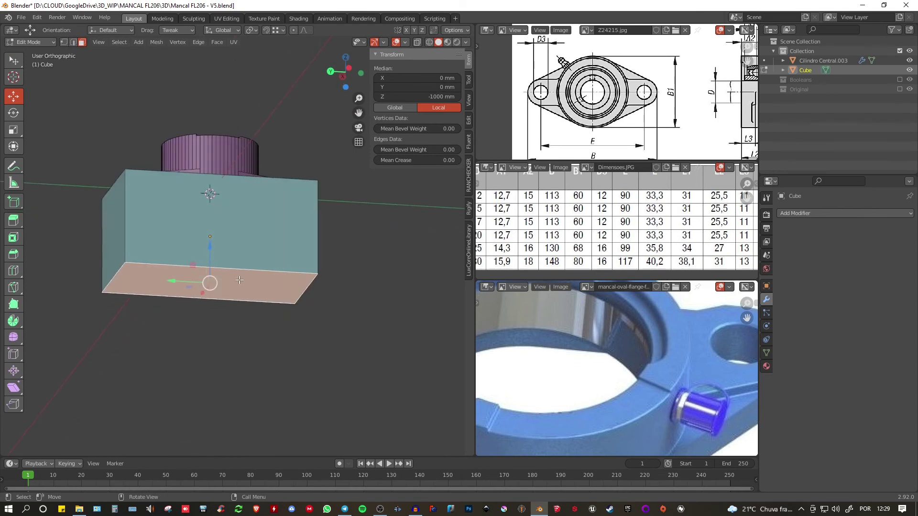
left_click_drag(209, 247, 211, 173)
key("Tab")
- Lower the block about 11 mm clear of the housing in wireframe front view and set its origin to its geometry
middle_click_drag(214, 170, 228, 198)
mouse_move(228, 198)
middle_mouse_down("shift")
mouse_move(231, 238)
mouse_move(199, 233)
middle_mouse_up("shift")
key("KP_1")
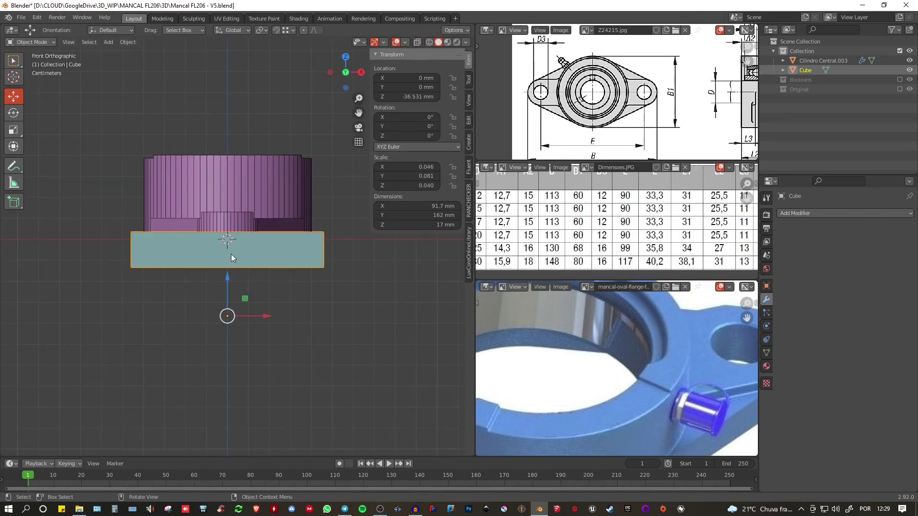
key("z")
left_click(160, 262)
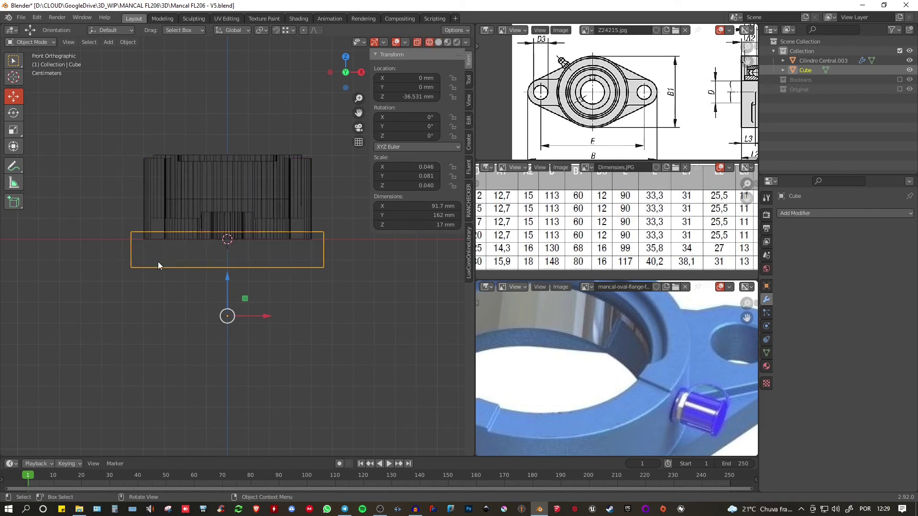
left_click_drag(227, 279, 228, 302)
right_click(211, 283)
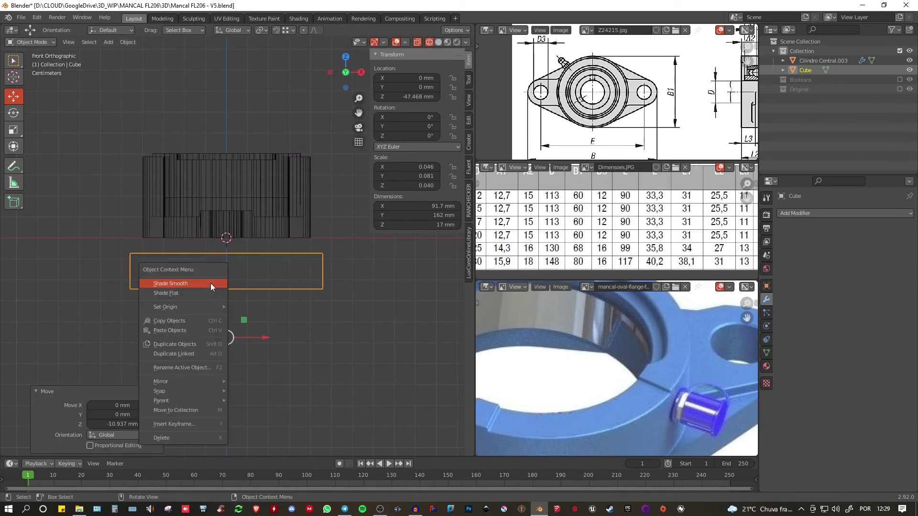
mouse_move(160, 308)
left_click(246, 317)
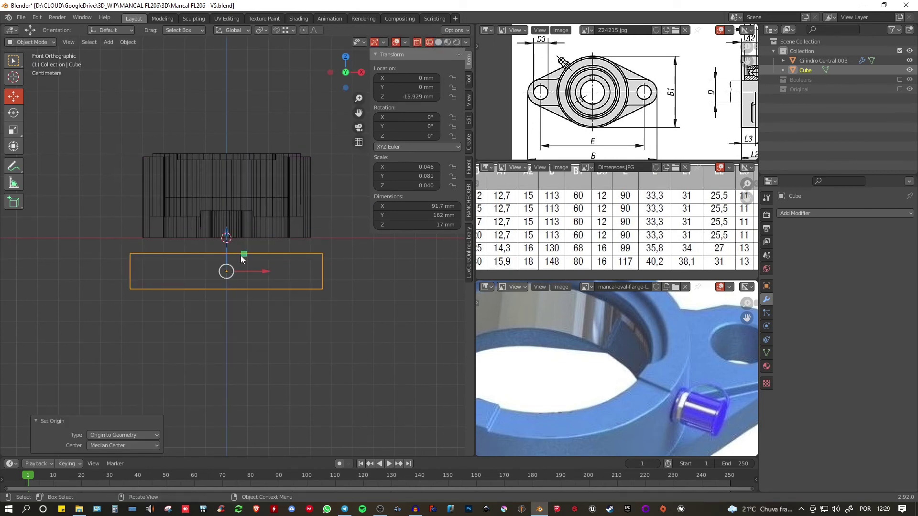
- Raise the block along Z until its top face is flush with the housing's base, at about Z -8.5 mm
scroll(226, 255, "up", 4)
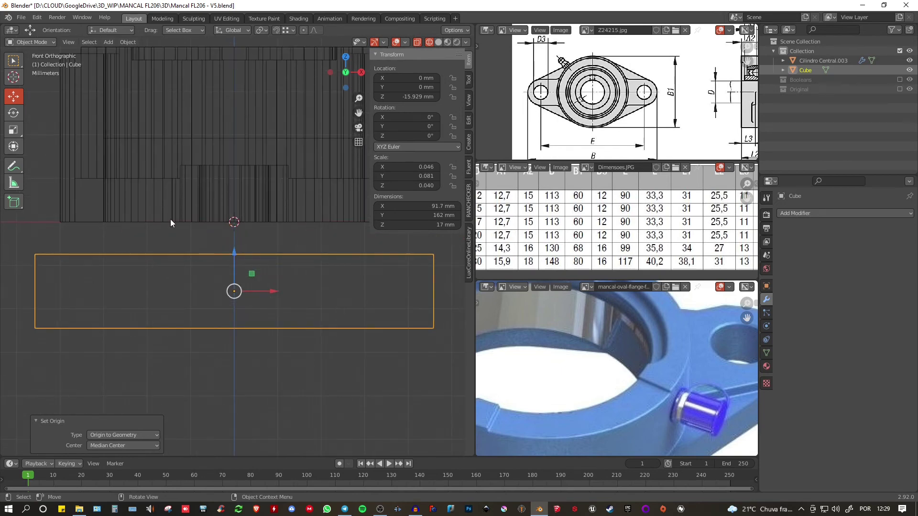
middle_click_drag(270, 222, 233, 245)
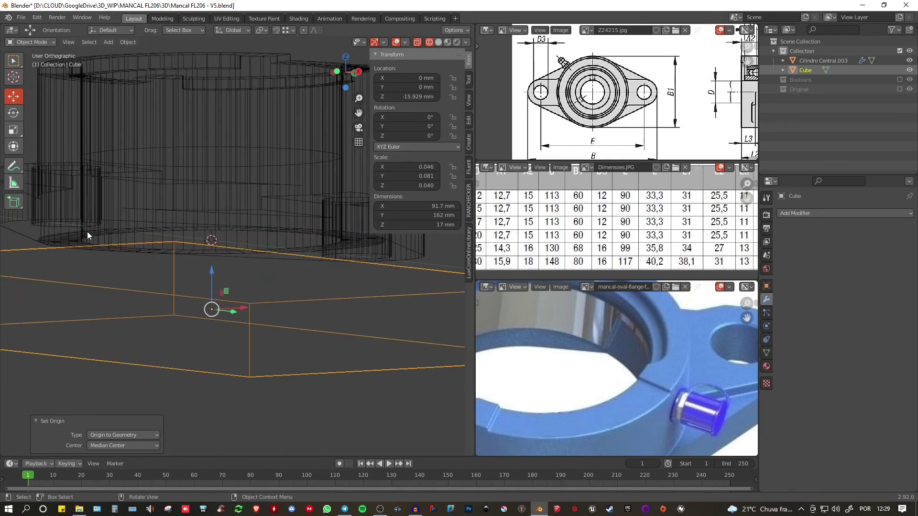
middle_click_drag(117, 237, 242, 275)
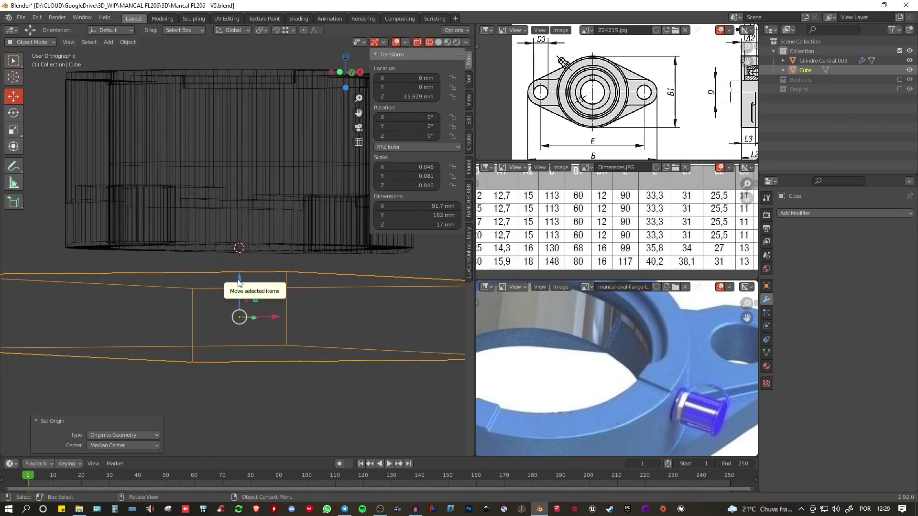
mouse_move(241, 274)
left_mouse_down()
mouse_move(116, 290)
mouse_move(234, 289)
mouse_move(143, 270)
mouse_move(72, 242)
left_mouse_up()
middle_click_drag(233, 214, 204, 226)
scroll(204, 226, "down", 2)
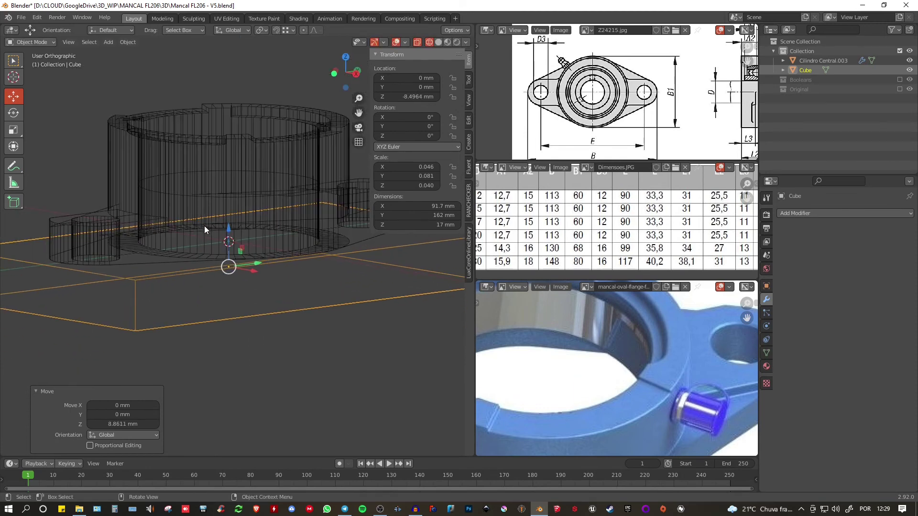
- Examine in front view how the block's top edge lines up with the bottom of the housing
key("KP_1")
middle_click_drag(108, 243, 151, 262, "shift")
scroll(151, 262, "up", 4)
middle_click_drag(222, 265, 209, 267, "shift")
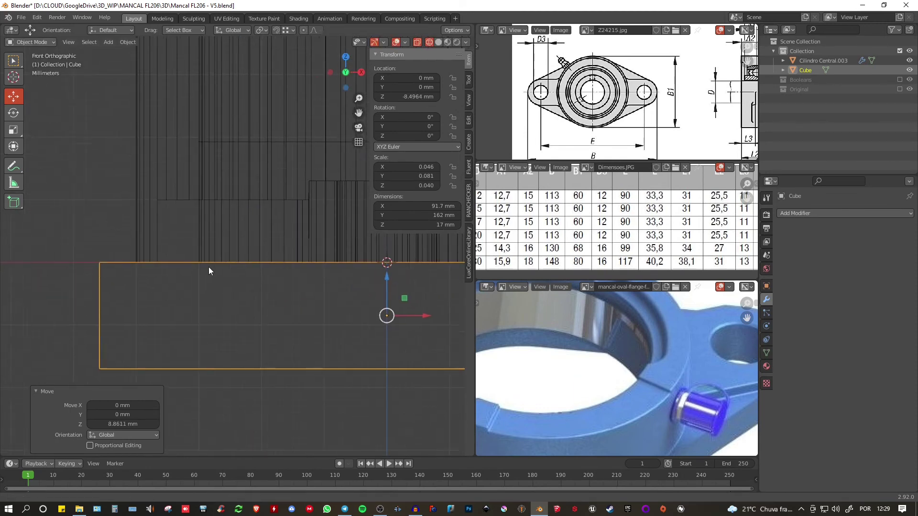
scroll(292, 271, "up", 1)
middle_click_drag(291, 272, 248, 279, "shift")
scroll(247, 283, "down", 3)
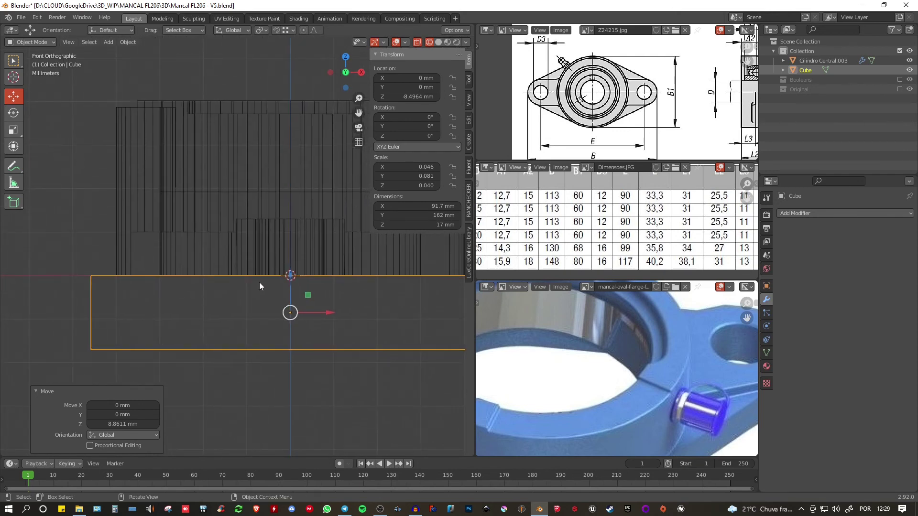
middle_click_drag(270, 277, 259, 278, "shift")
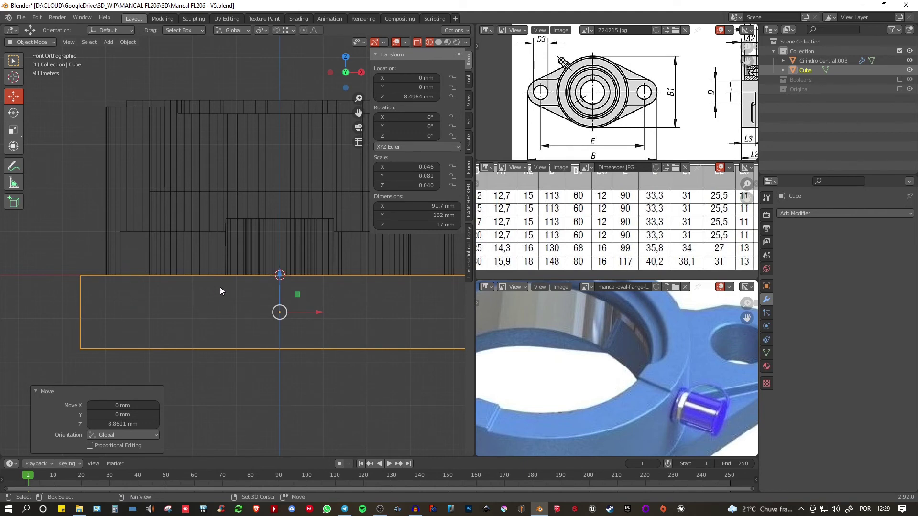
scroll(216, 286, "down", 1)
mouse_move(232, 287)
middle_mouse_down("shift")
mouse_move(216, 286)
mouse_move(240, 282)
middle_mouse_up("shift")
scroll(240, 282, "up", 1)
scroll(240, 282, "up", 1)
middle_click_drag(125, 289, 217, 294, "shift")
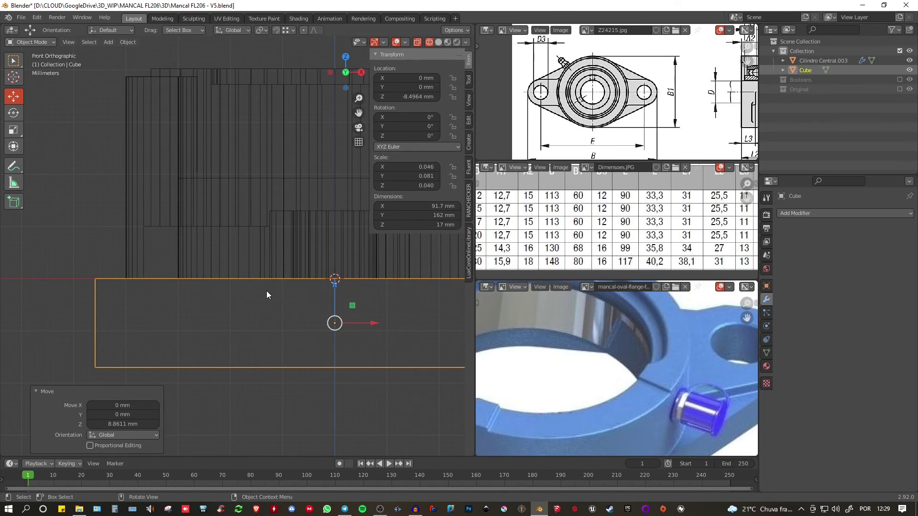
- Move the block up 1 mm along Z so it overlaps the housing's base, and return to solid shading
type("gz")
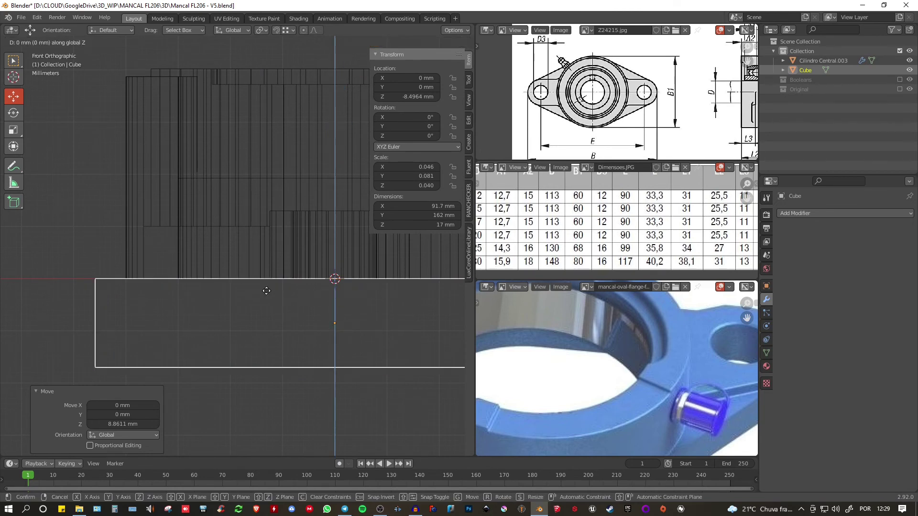
type("1")
key("Return")
key("z")
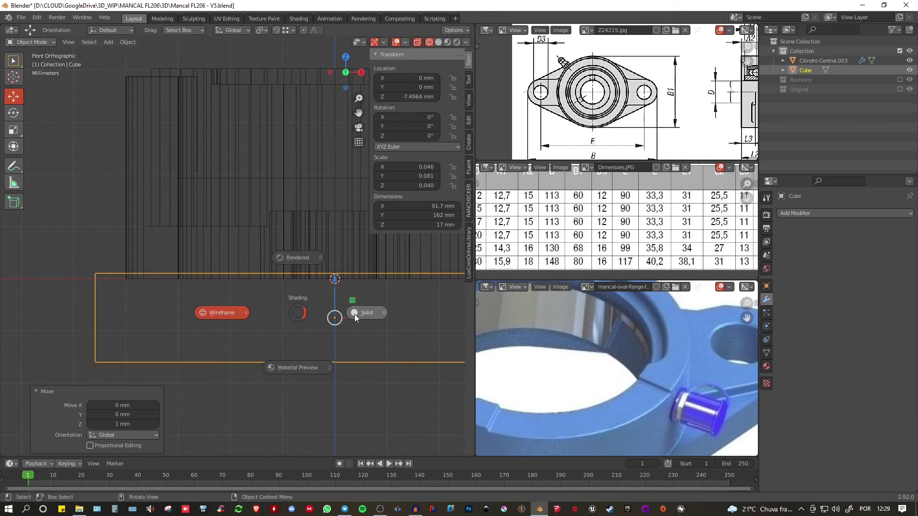
left_click(354, 314)
mouse_move(300, 271)
middle_mouse_down()
mouse_move(285, 297)
mouse_move(270, 290)
middle_mouse_up()
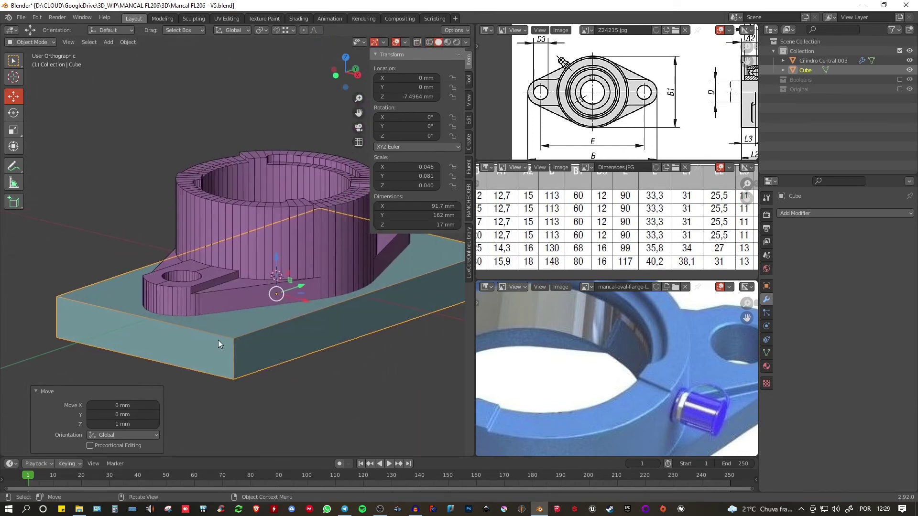
- Subtract the block from the housing with a Boolean Difference and apply the resulting modifier
left_click(231, 297, "shift")
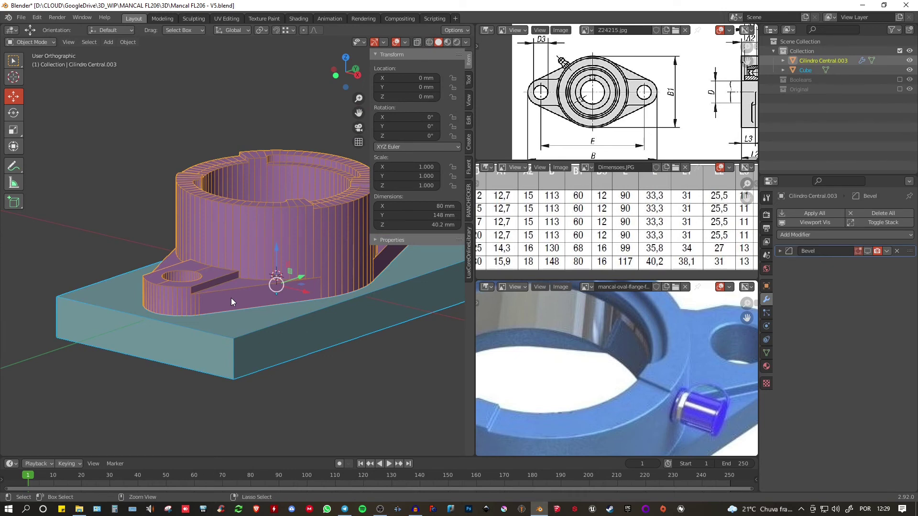
key("ctrl+minus")
mouse_move(268, 320)
middle_mouse_down("alt")
mouse_move(221, 366)
mouse_move(177, 306)
mouse_move(174, 274)
mouse_move(131, 265)
middle_mouse_up("alt")
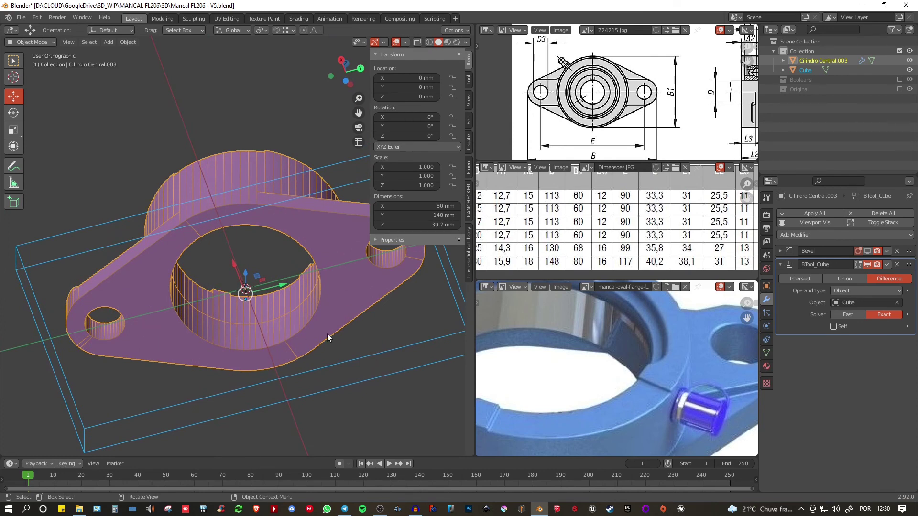
middle_click_drag(195, 244, 181, 298)
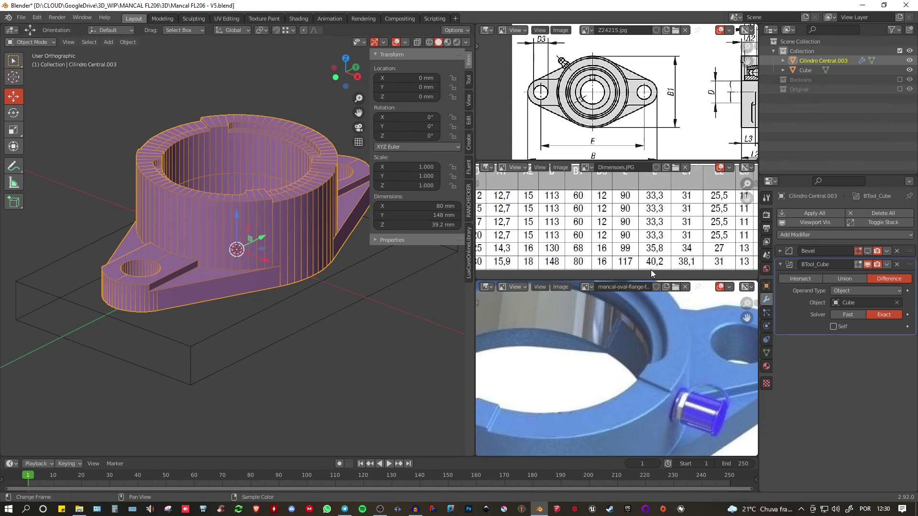
left_click(887, 264)
left_click(844, 275)
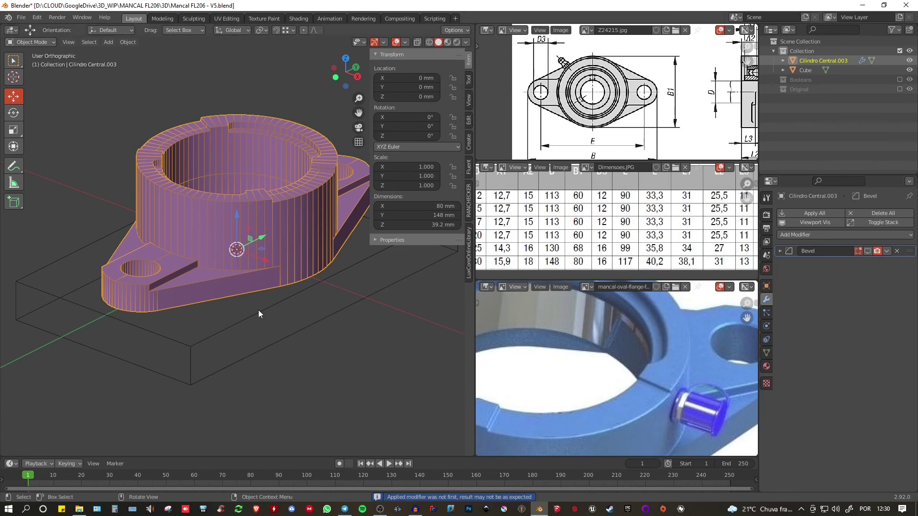
- Delete the block used as the cutter
left_click(240, 327)
key("x")
left_click(240, 327)
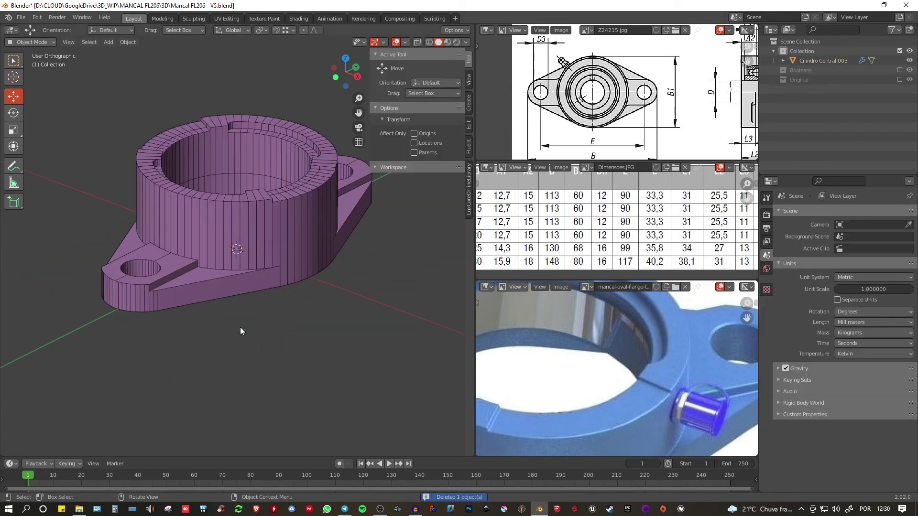
- Enter Edit Mode on the housing and select the trimmed face on its underside around one bolt hole
middle_click_drag(240, 327, 189, 231)
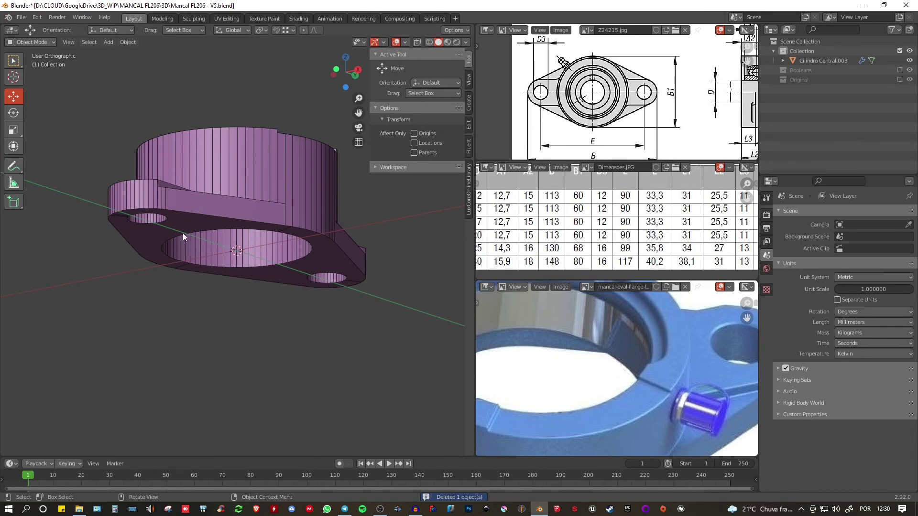
left_click(182, 217)
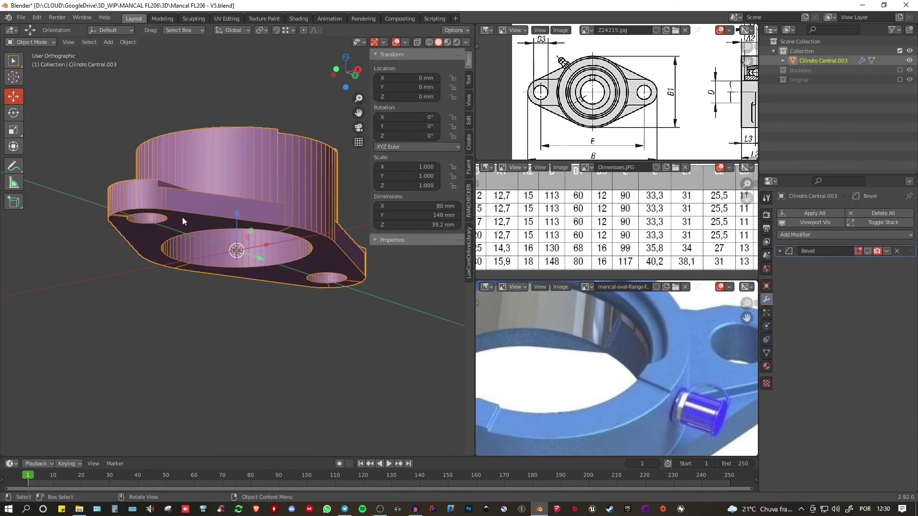
key("Tab")
left_click(182, 217)
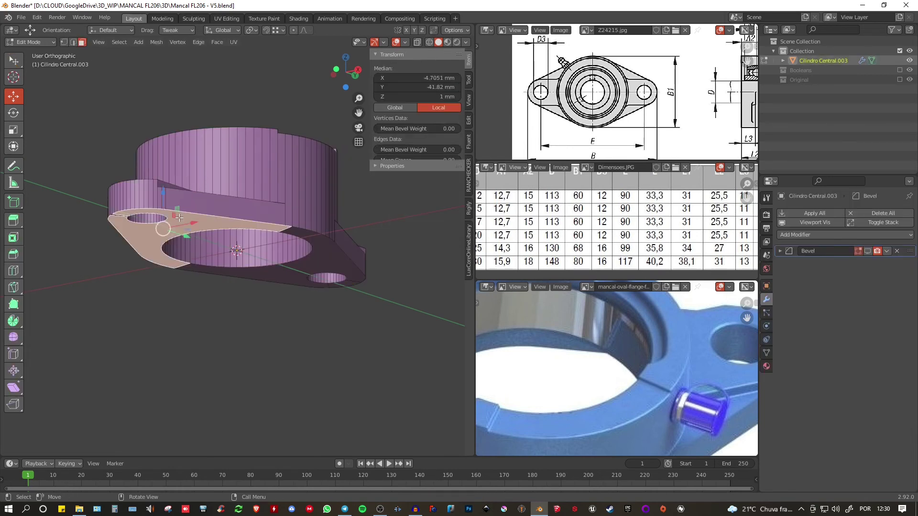
scroll(122, 205, "up", 4)
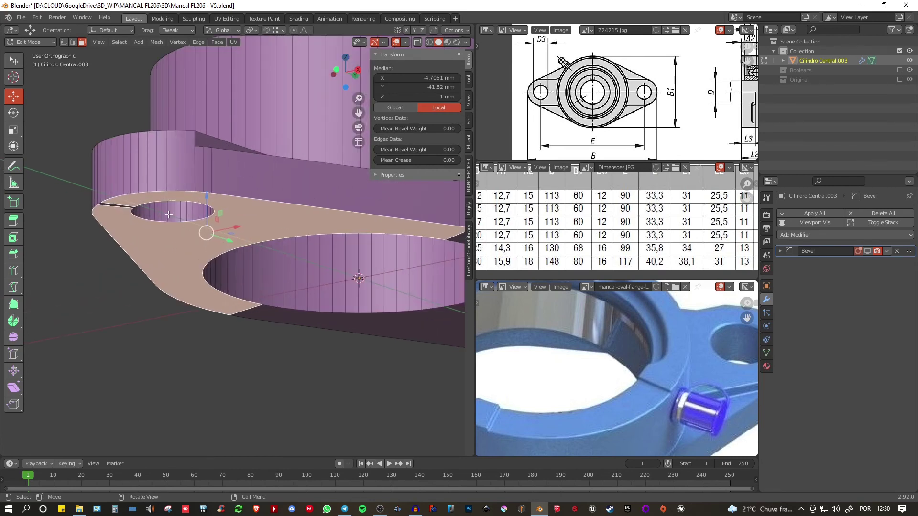
- Box-select all vertices of the housing's base in wireframe front view, then return to solid shading
key("KP_1")
key("z")
left_click(83, 222)
scroll(107, 222, "down", 4)
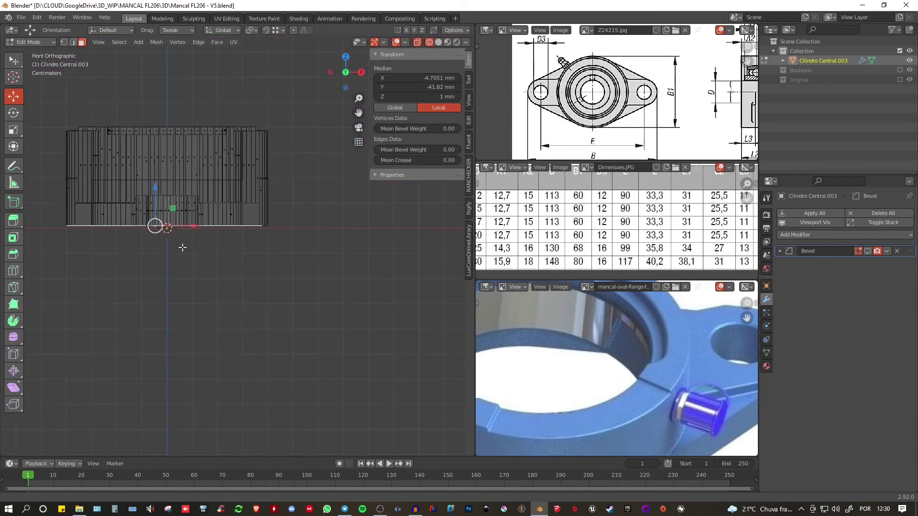
middle_click_drag(181, 248, 213, 257, "shift")
left_click(306, 292)
key("1")
key("w")
mouse_move(80, 230)
left_mouse_down()
mouse_move(190, 262)
mouse_move(347, 277)
left_mouse_up()
middle_click_drag(342, 271, 311, 258)
key("z")
left_click(330, 257)
middle_click_drag(335, 221, 287, 231)
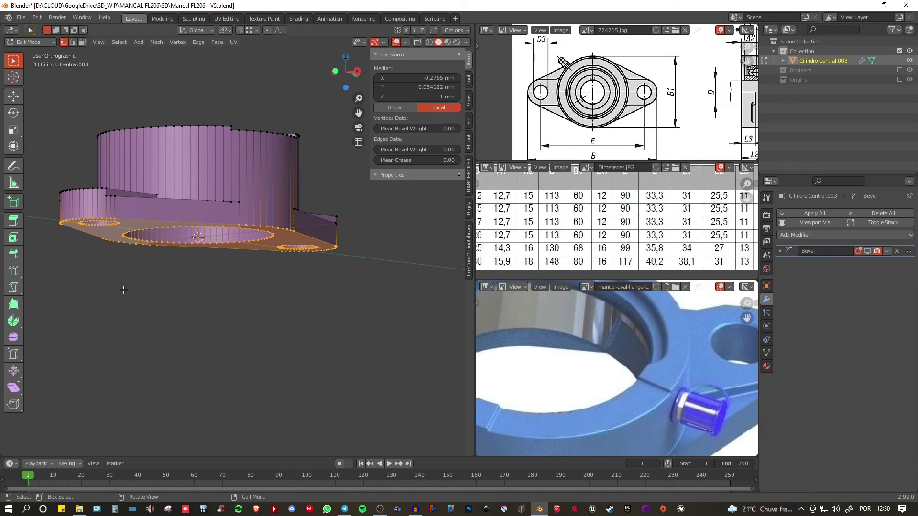
- Move the selected base vertices down 1 mm along Z
middle_click_drag(192, 259, 201, 265, "shift")
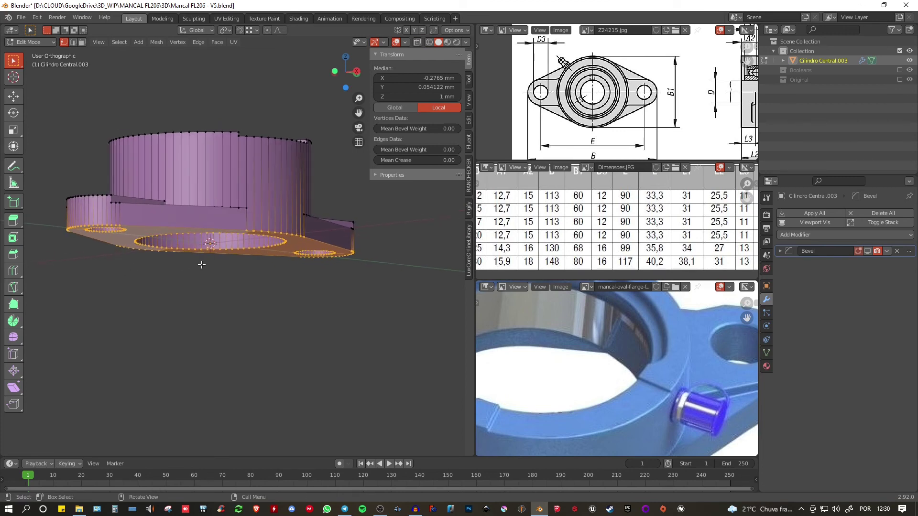
key("g")
key("z")
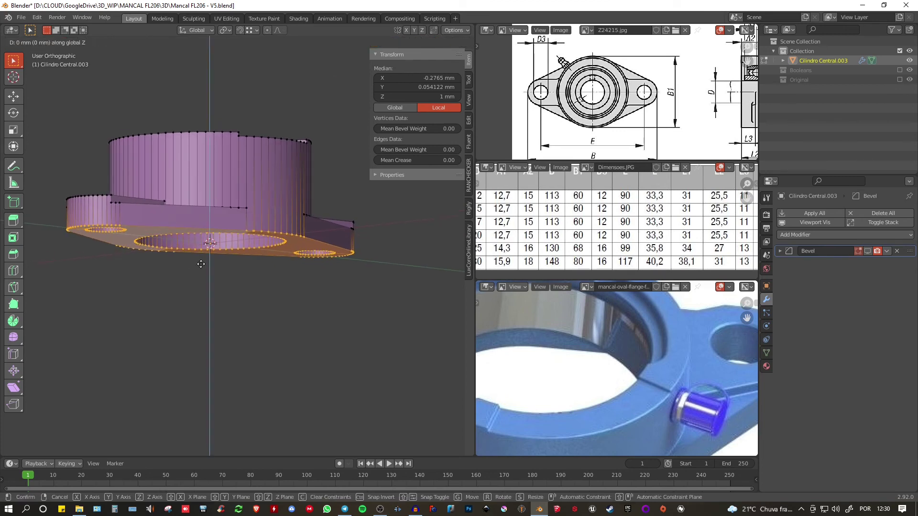
left_click(200, 264)
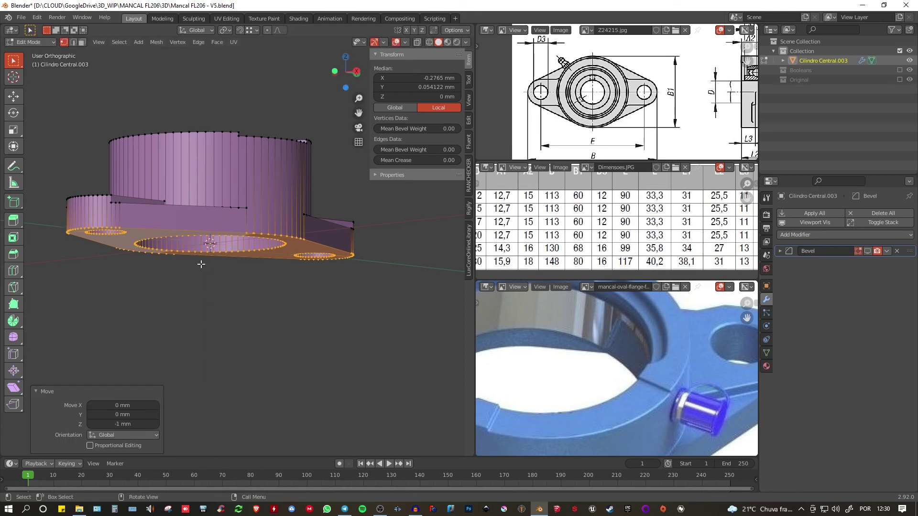
- Leave Edit Mode and enable the housing's Bevel modifier in the viewport
key("Tab")
mouse_move(221, 222)
middle_mouse_down()
mouse_move(234, 232)
mouse_move(221, 239)
middle_mouse_up()
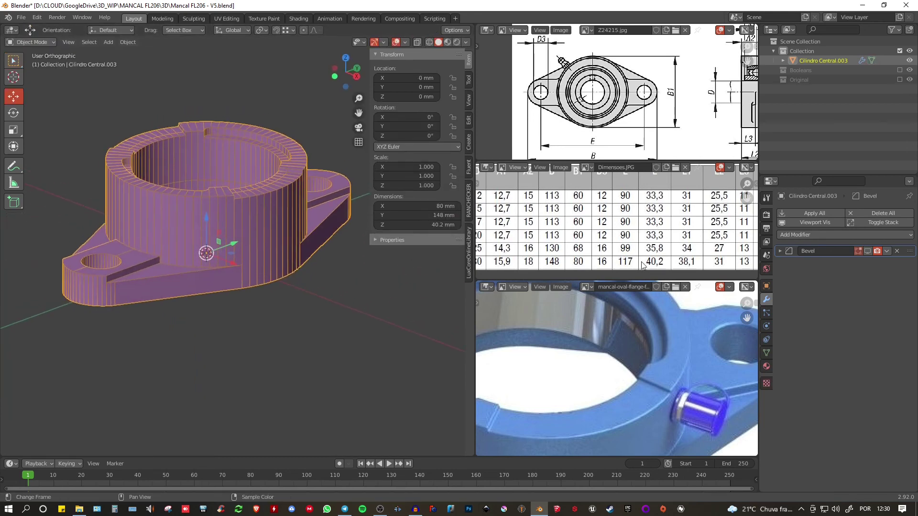
left_click(867, 251)
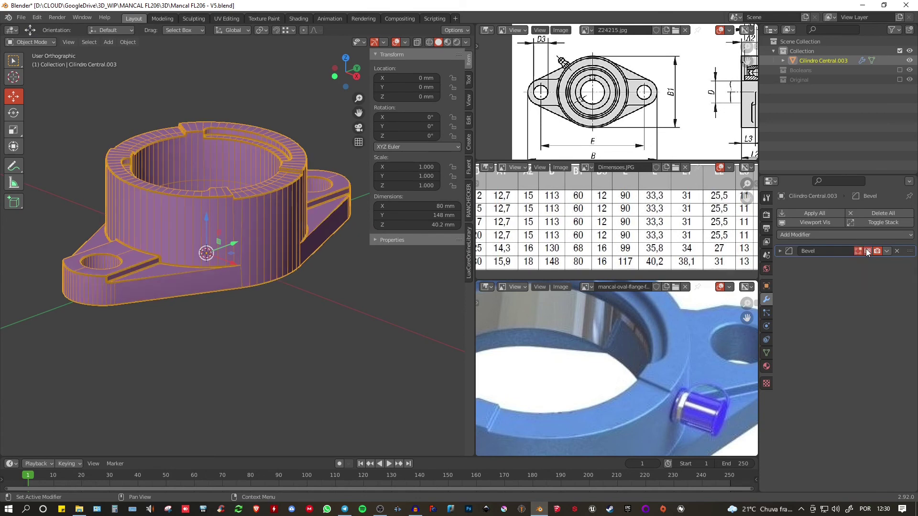
- Turn off the wireframe overlay so the bevelled housing shows only its shaded surfaces
middle_click_drag(280, 296, 229, 201)
middle_click_drag(207, 239, 230, 269, "shift")
left_click(396, 41)
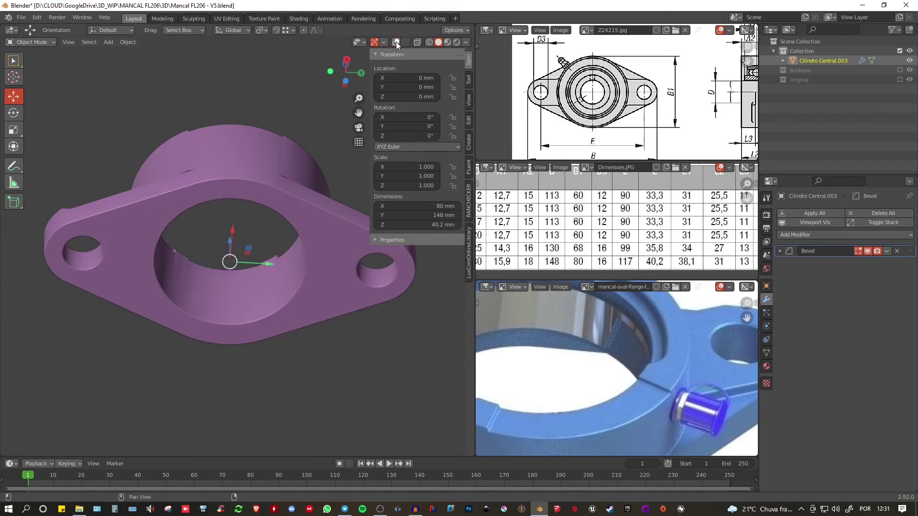
left_click(396, 41)
left_click(405, 42)
left_click(347, 204)
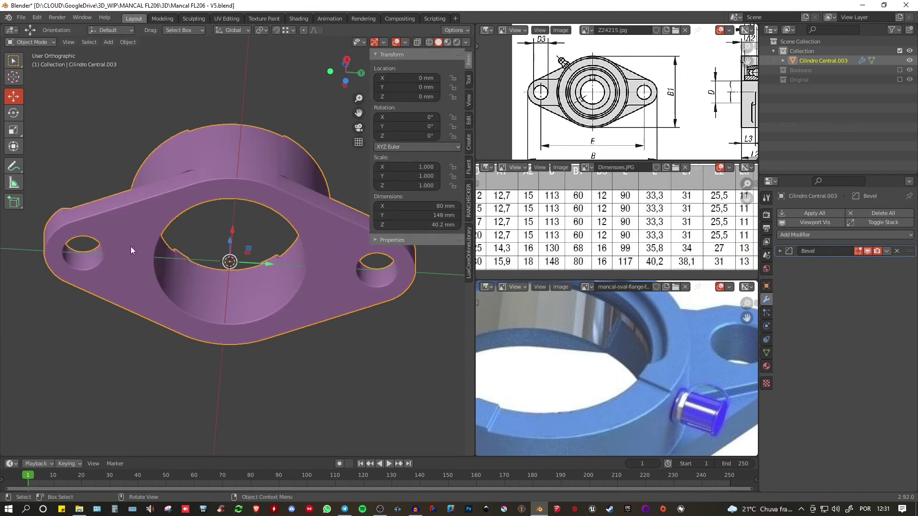
- Examine the bevelled edges where the flange meets the central cylinder and around the notched upper rim
middle_click_drag(143, 237, 241, 259)
scroll(225, 318, "up", 3)
middle_click_drag(85, 292, 225, 293, "shift")
scroll(207, 279, "up", 3)
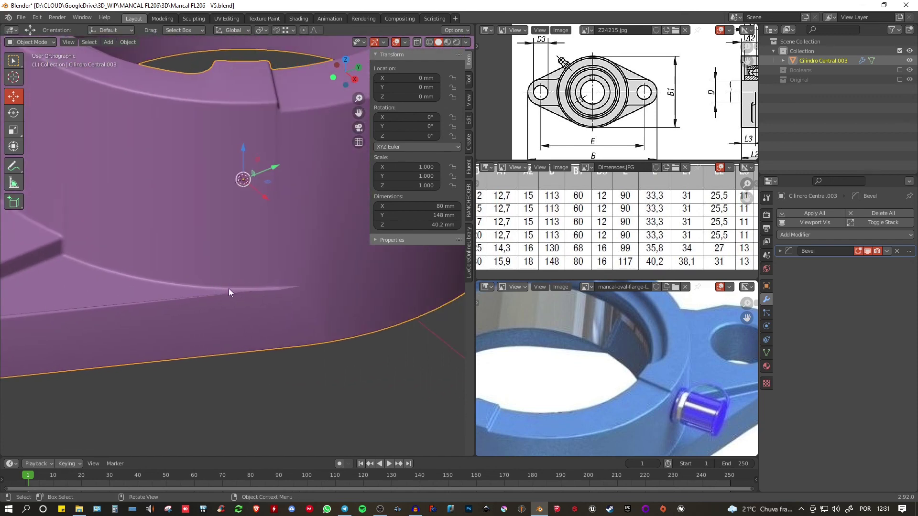
middle_click_drag(228, 254, 182, 299, "shift")
scroll(182, 298, "down", 4)
middle_click_drag(217, 261, 207, 248)
scroll(207, 248, "up", 1)
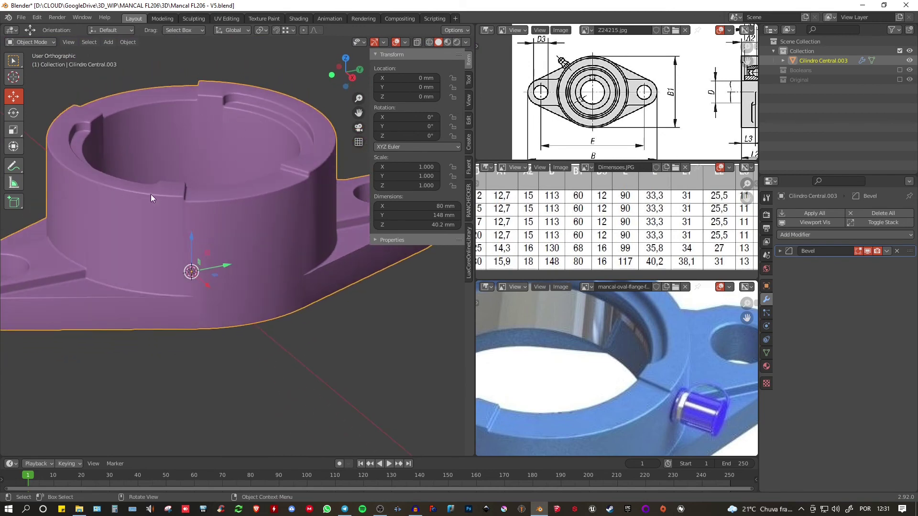
middle_click_drag(151, 194, 218, 206)
scroll(218, 206, "down", 1)
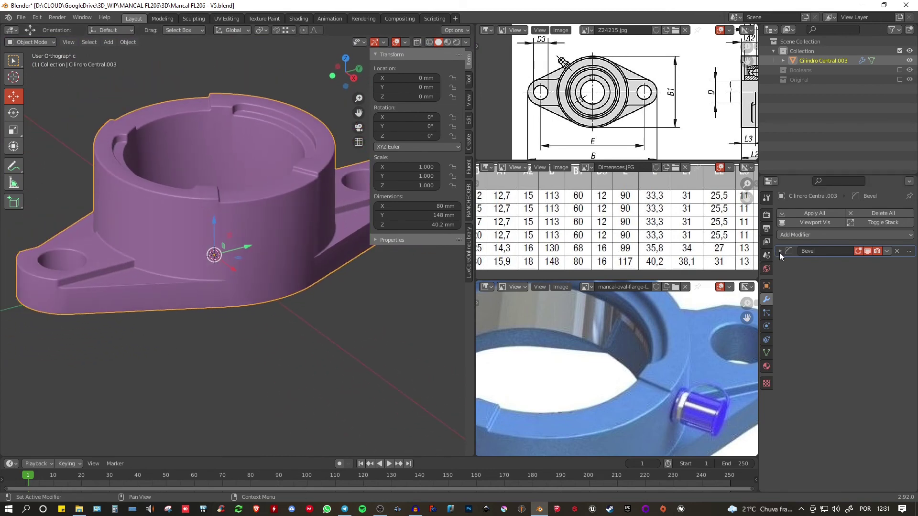
- Add a Weighted Normal modifier after the Bevel, check the housing's shading, and collapse the modifier's settings
left_click(797, 235)
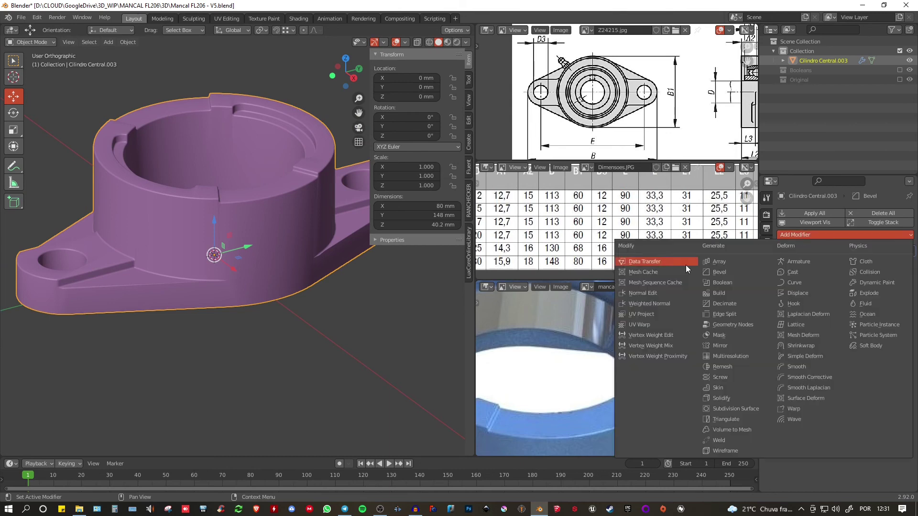
left_click(653, 302)
middle_click_drag(282, 239, 266, 263, "shift")
scroll(203, 179, "up", 4)
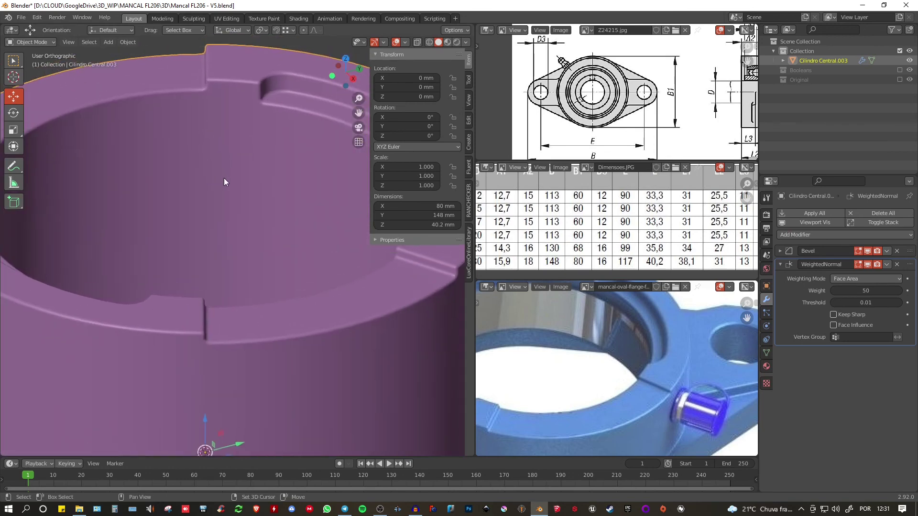
middle_click_drag(224, 178, 239, 195)
scroll(243, 203, "down", 4)
middle_click_drag(254, 268, 302, 206, "shift")
scroll(278, 202, "up", 1)
scroll(225, 216, "down", 3)
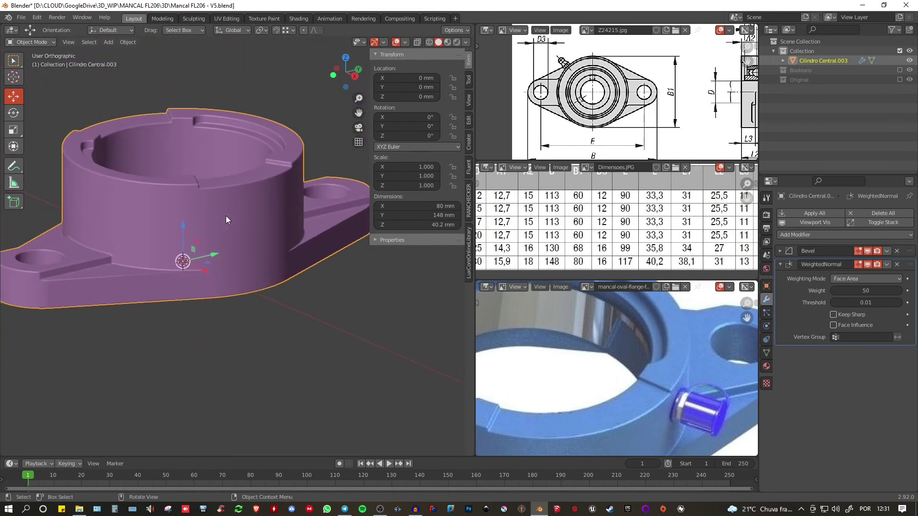
middle_click_drag(225, 216, 308, 227)
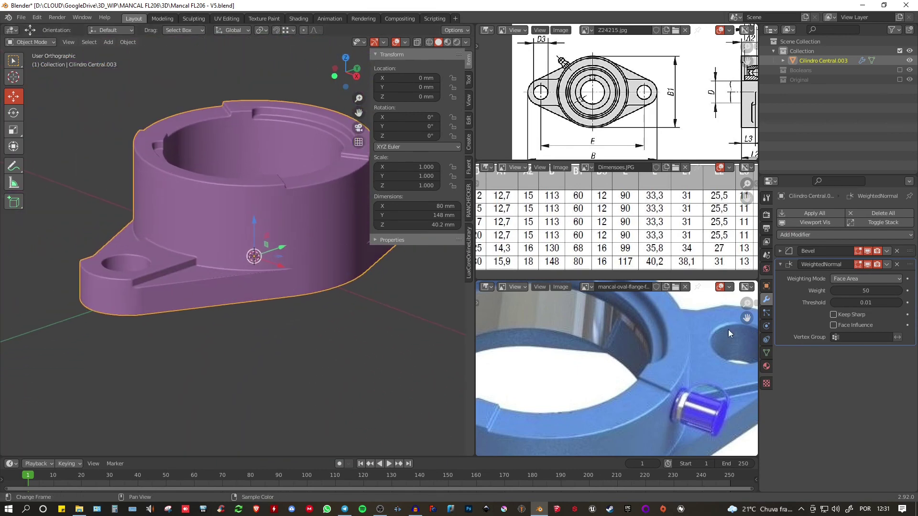
left_click(783, 265)
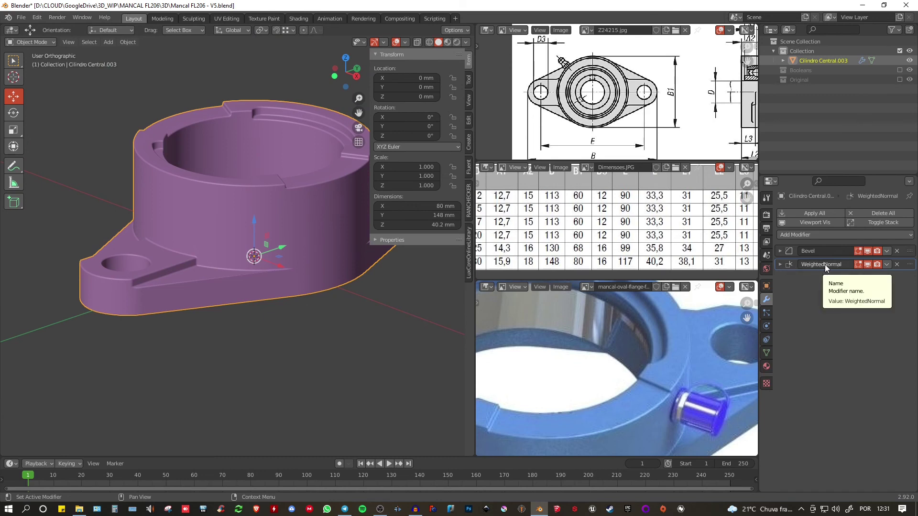
- Check the shading at the flange-to-cylinder edge and save the file
middle_click_drag(306, 292, 210, 314)
scroll(209, 314, "up", 2)
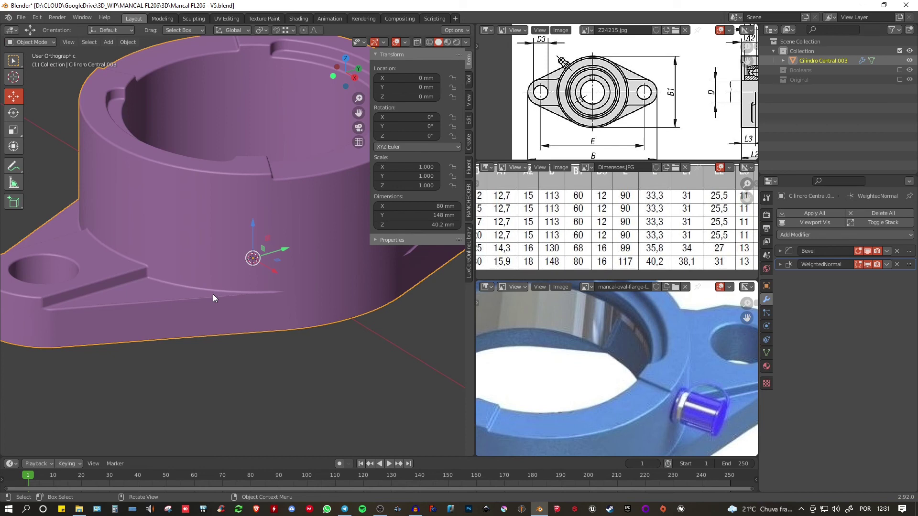
scroll(258, 297, "up", 2)
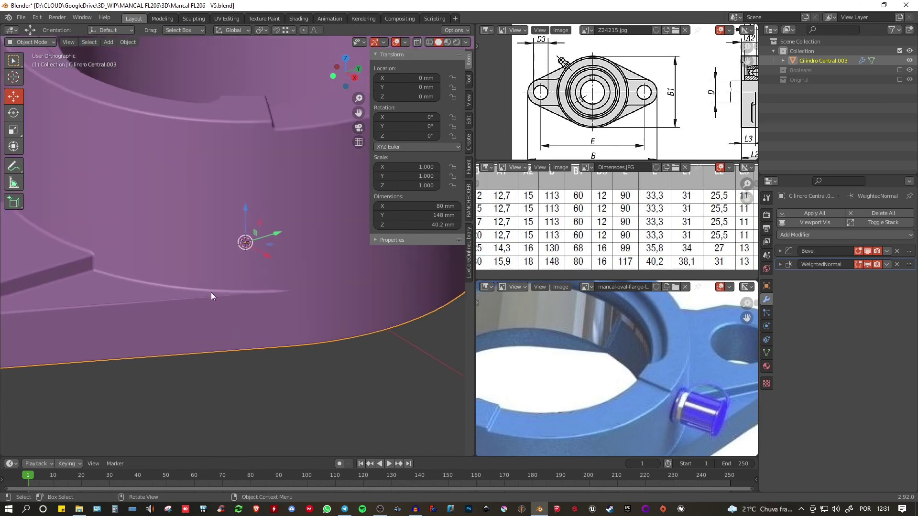
scroll(220, 301, "down", 6)
key("ctrl+s")
middle_click_drag(223, 294, 255, 311)
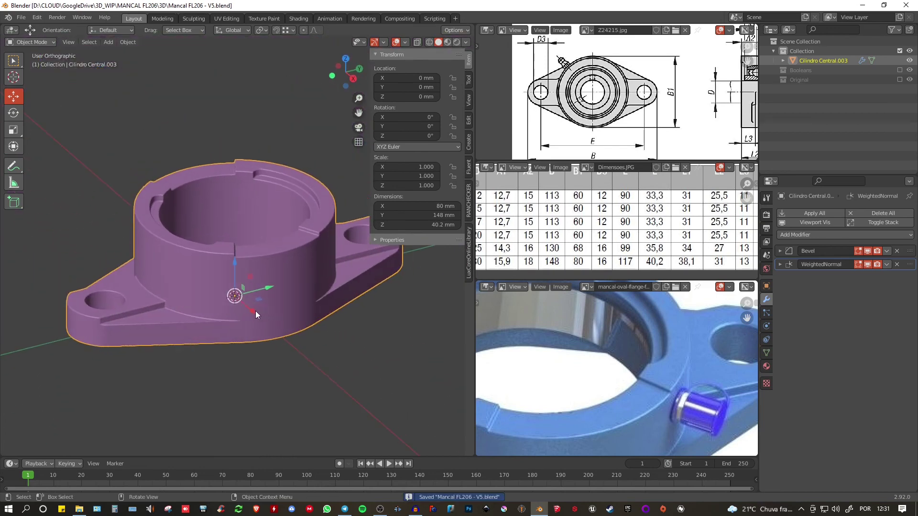
- Disable the Bevel modifier in viewport and render, and enable Keep Sharp on the Weighted Normal modifier
left_click(868, 251)
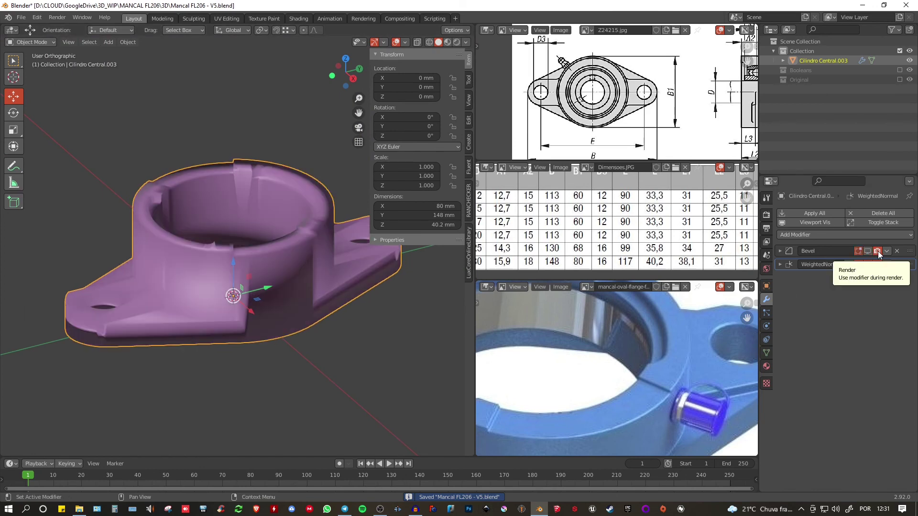
left_click(878, 251)
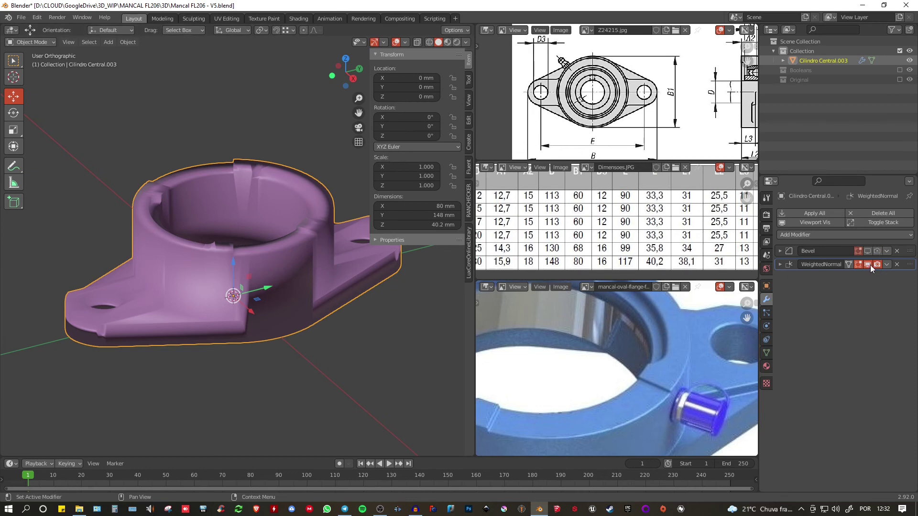
left_click(780, 265)
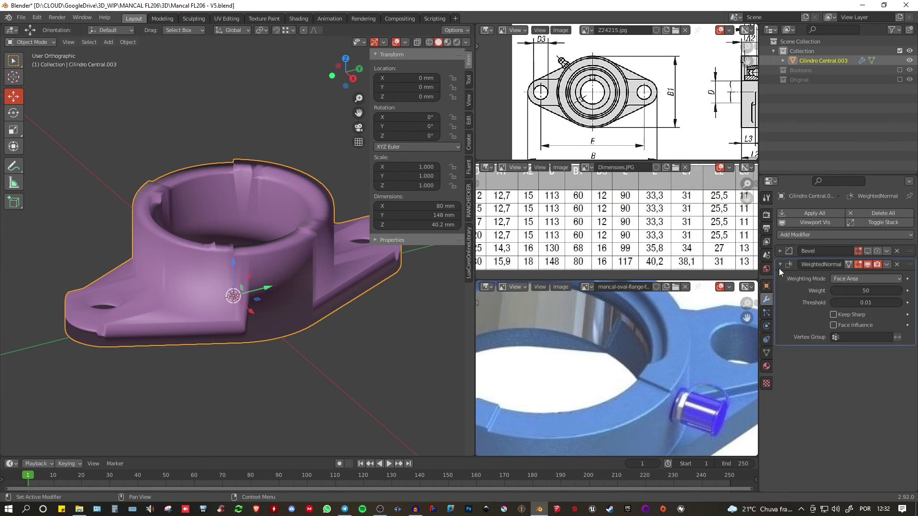
left_click(833, 314)
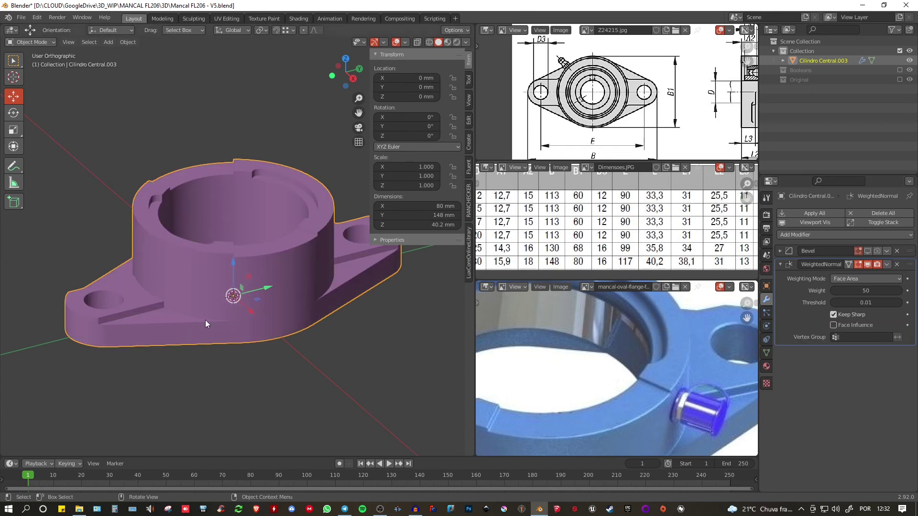
mouse_move(293, 196)
middle_mouse_down()
mouse_move(277, 263)
mouse_move(208, 265)
mouse_move(309, 260)
mouse_move(304, 203)
middle_mouse_up()
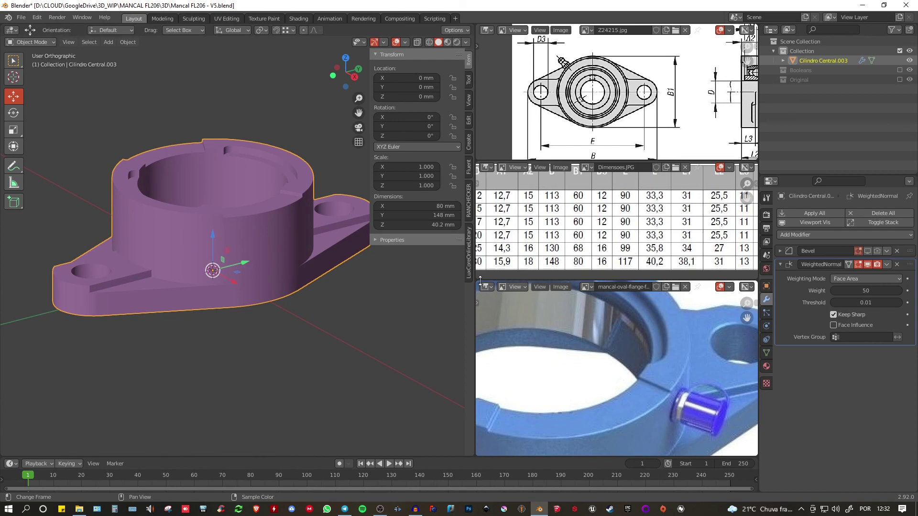
- Merge the three reference image areas into one, switch it to the Shader Editor and hide its sidebar
left_click_drag(478, 277, 480, 335)
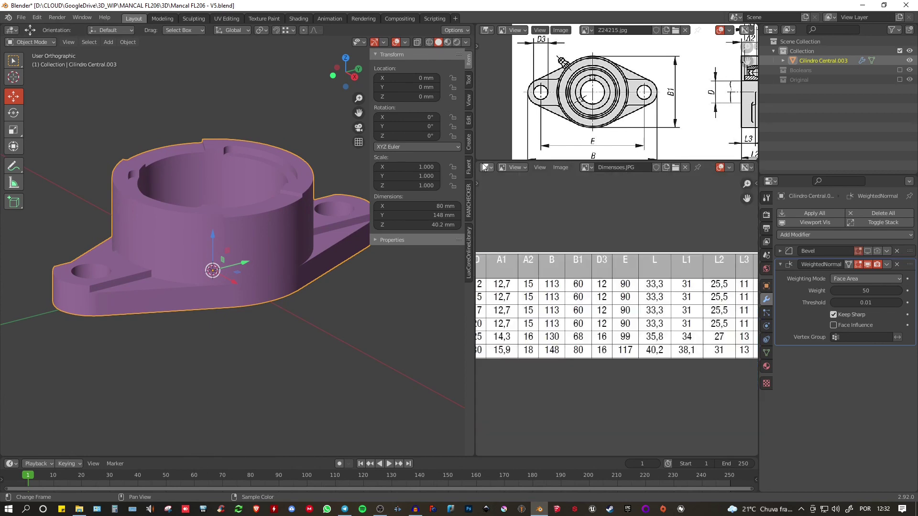
left_click_drag(480, 171, 487, 145)
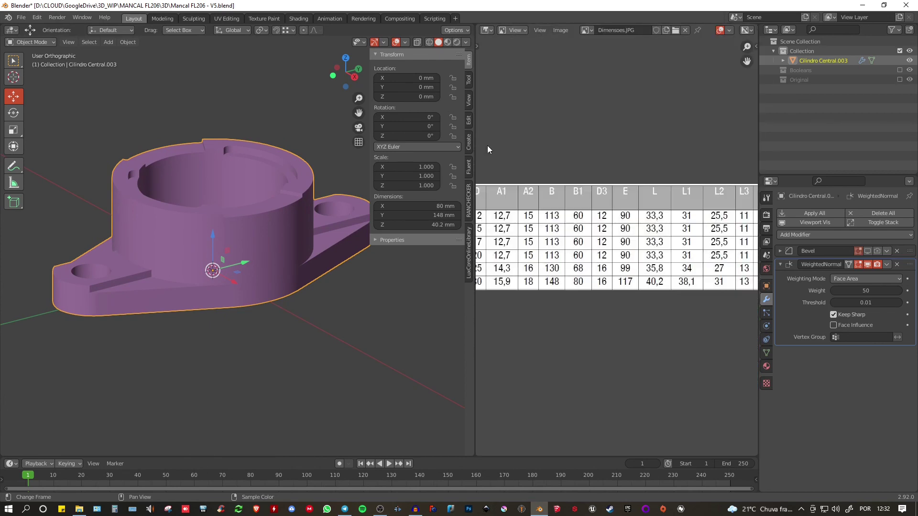
left_click(486, 31)
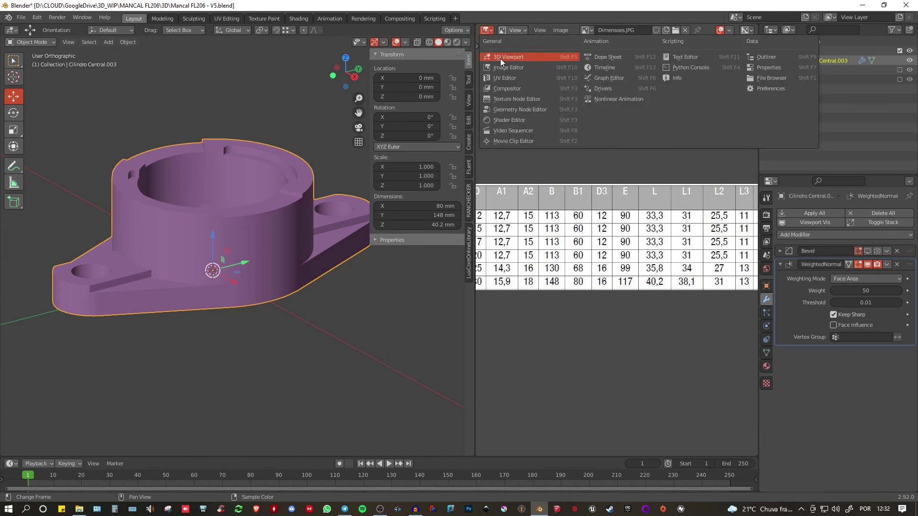
left_click(504, 120)
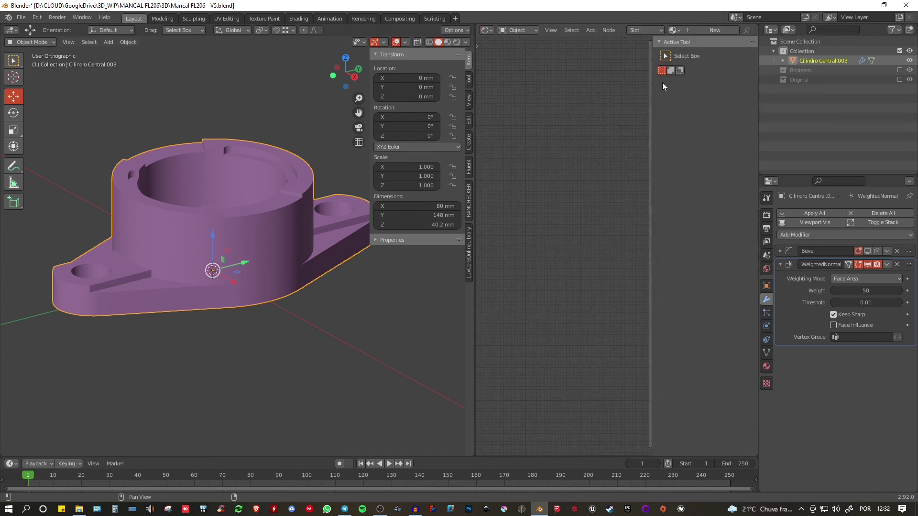
key("n")
- Create a new material for the housing, keeping its default name
middle_click_drag(271, 226, 255, 229)
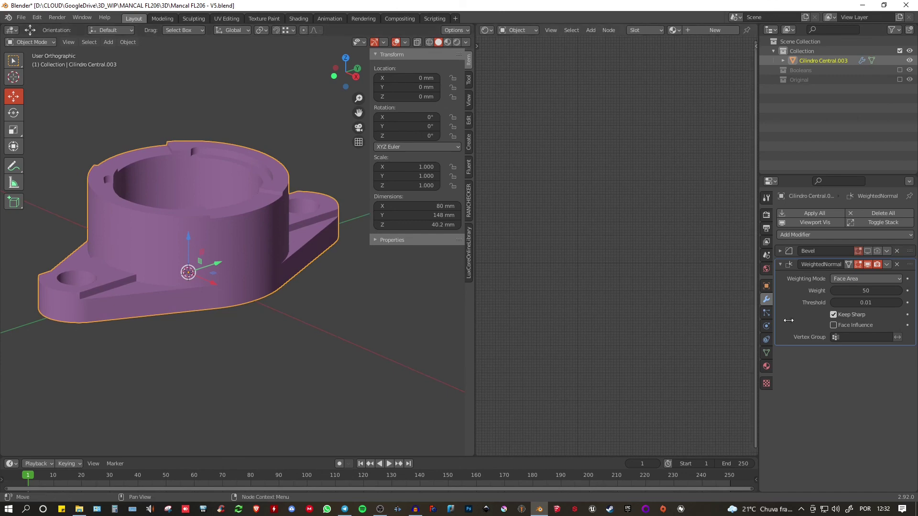
left_click(780, 265)
left_click(767, 366)
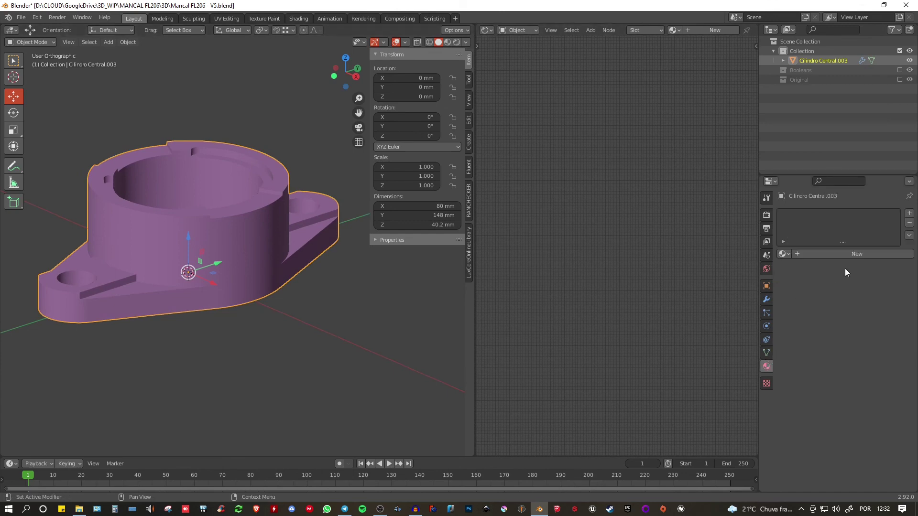
left_click(842, 254)
left_click(838, 254)
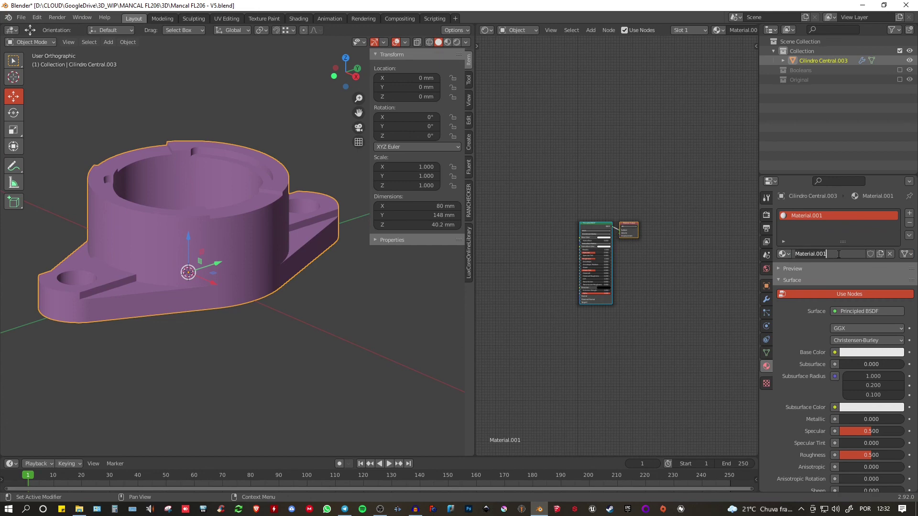
key("Escape")
- Add a Bevel input node beside the Principled BSDF in the housing's material
scroll(499, 254, "up", 8)
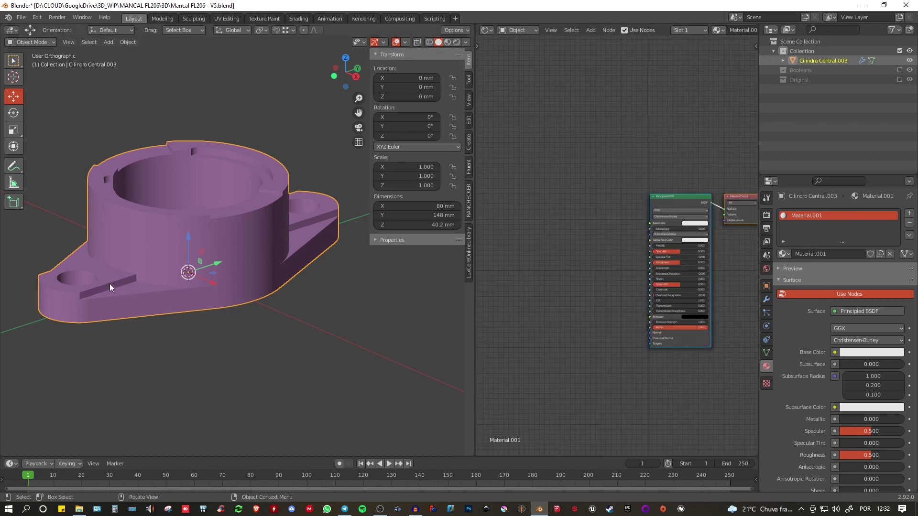
middle_click_drag(276, 257, 277, 266, "shift")
middle_click_drag(612, 256, 608, 256)
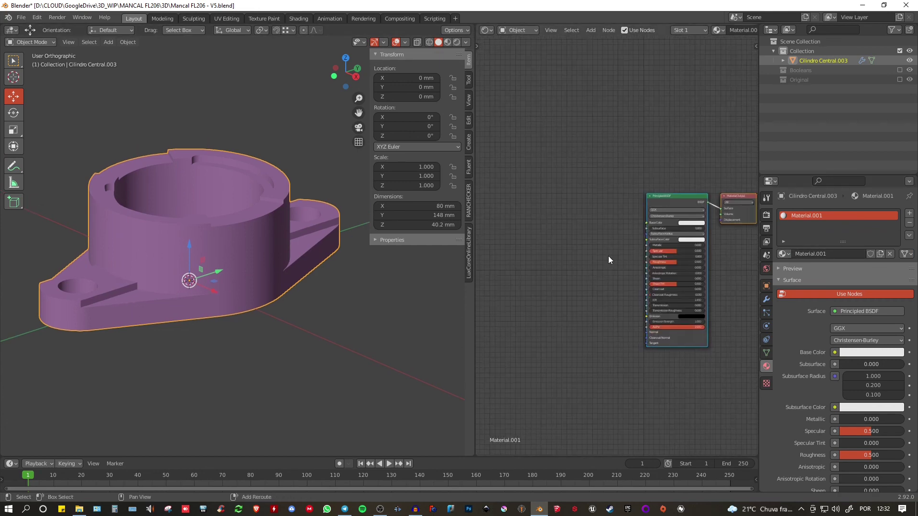
key("shift+a")
mouse_move(562, 271)
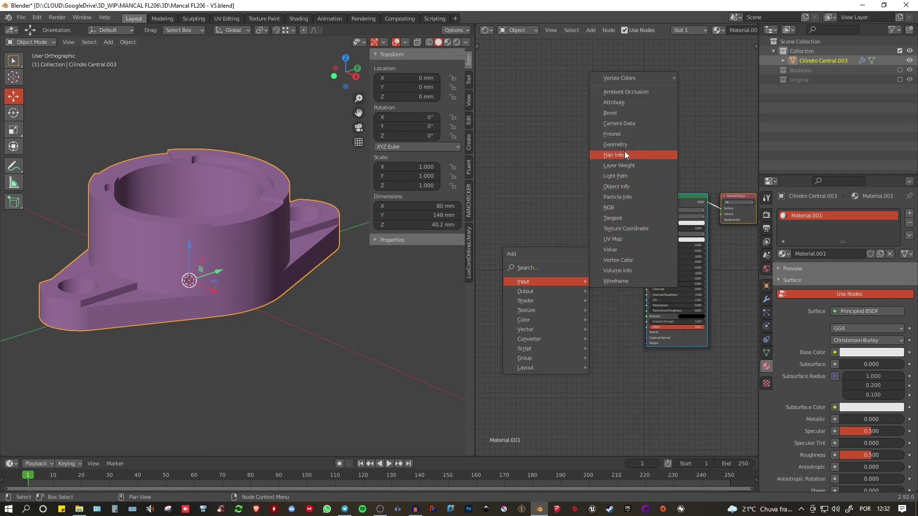
left_click(608, 113)
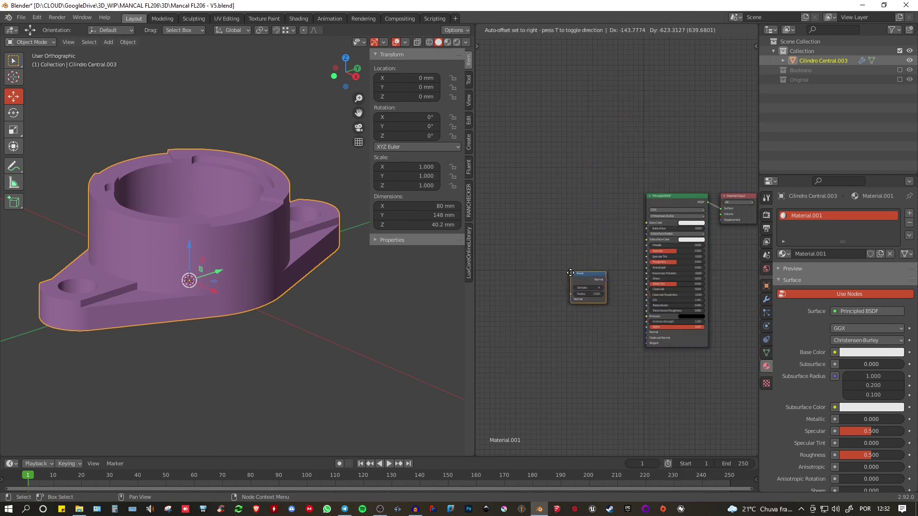
left_click(592, 320)
- Connect the Bevel node's Normal output to the Principled BSDF's Normal input and place the node slightly closer to it
scroll(593, 322, "up", 1)
scroll(593, 322, "up", 2)
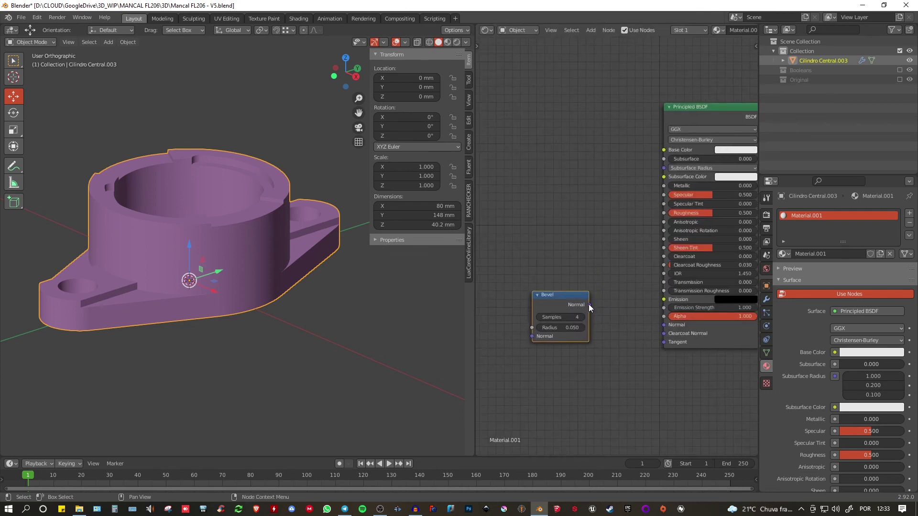
left_click_drag(590, 304, 663, 326)
mouse_move(562, 300)
left_mouse_down()
mouse_move(574, 320)
mouse_move(569, 308)
left_mouse_up()
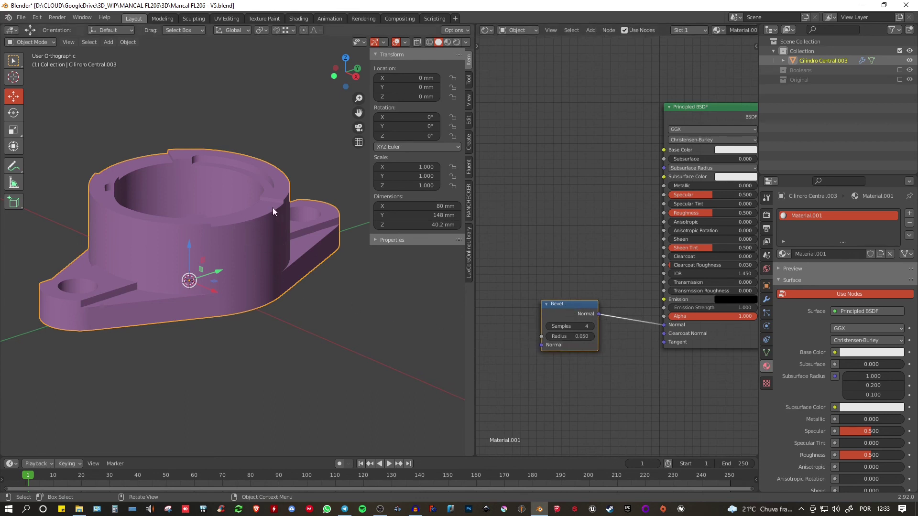
- Set the render engine to Cycles and its device to GPU Compute
middle_click_drag(297, 260, 317, 277, "shift")
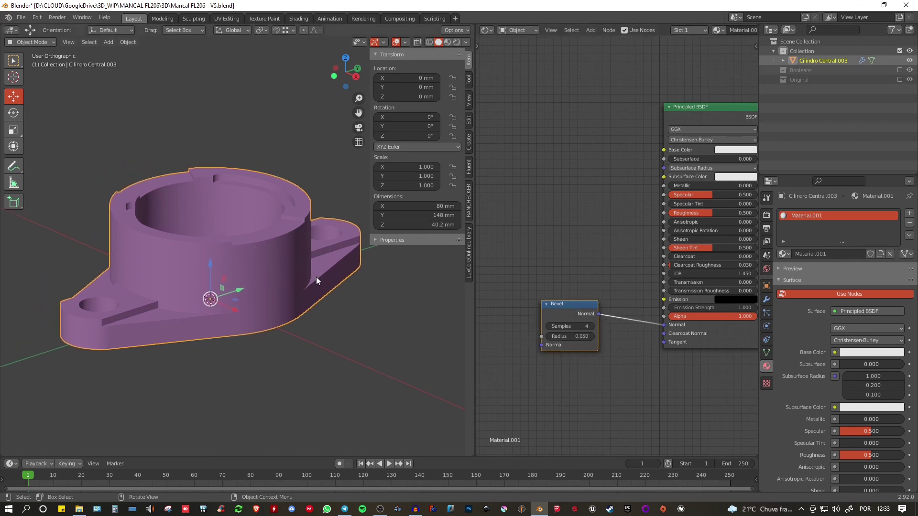
key("z")
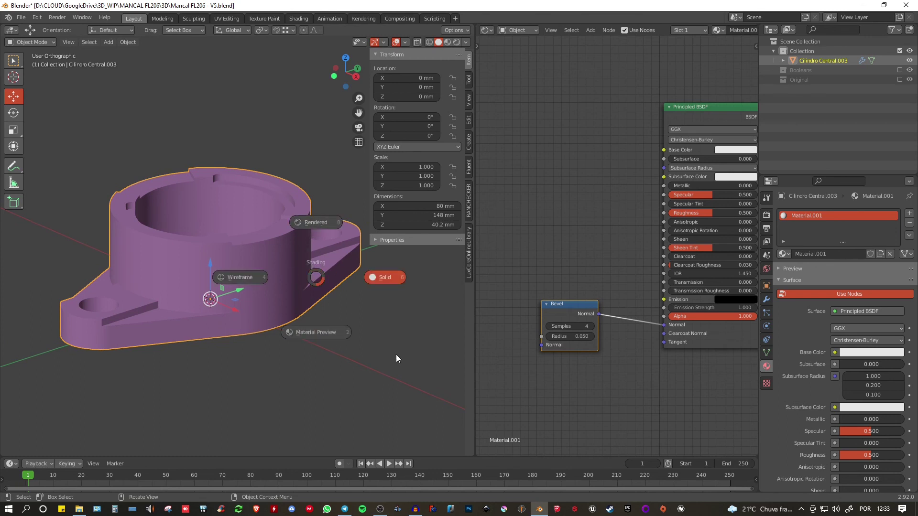
key("Escape")
left_click(767, 214)
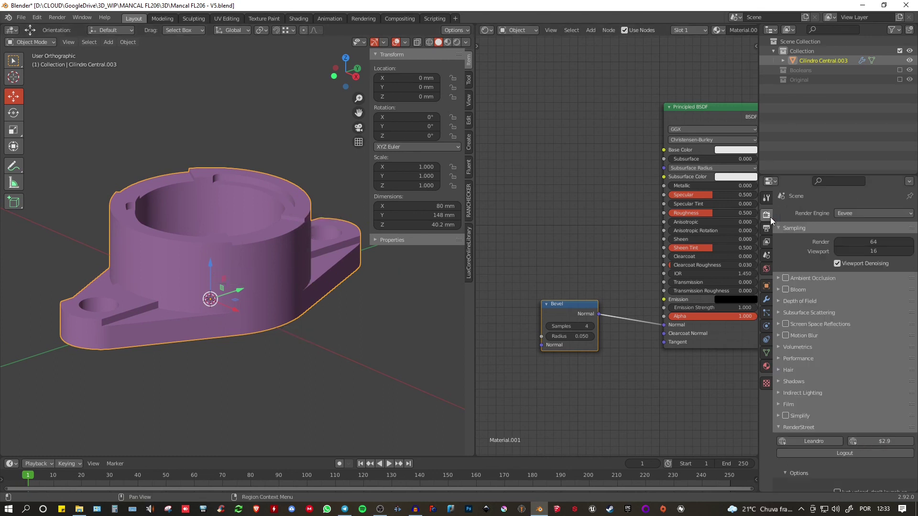
left_click(847, 214)
left_click(846, 246)
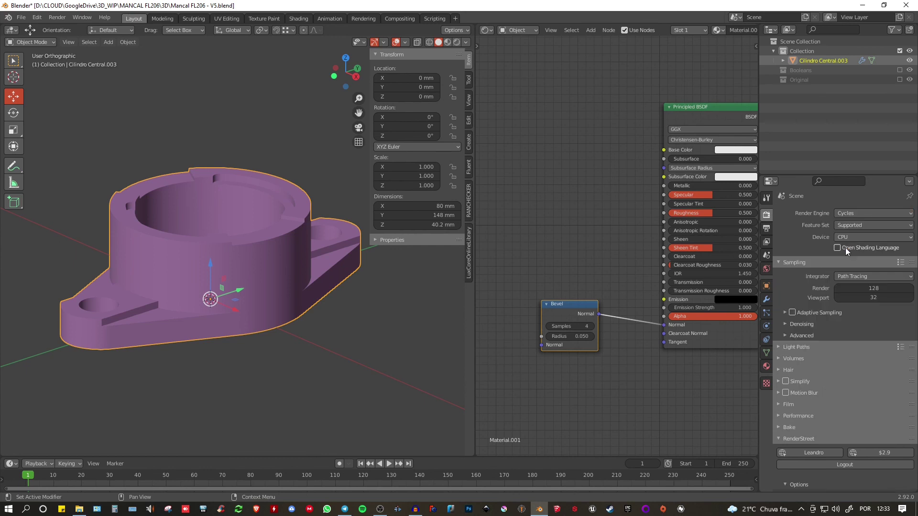
left_click(845, 237)
left_click(844, 257)
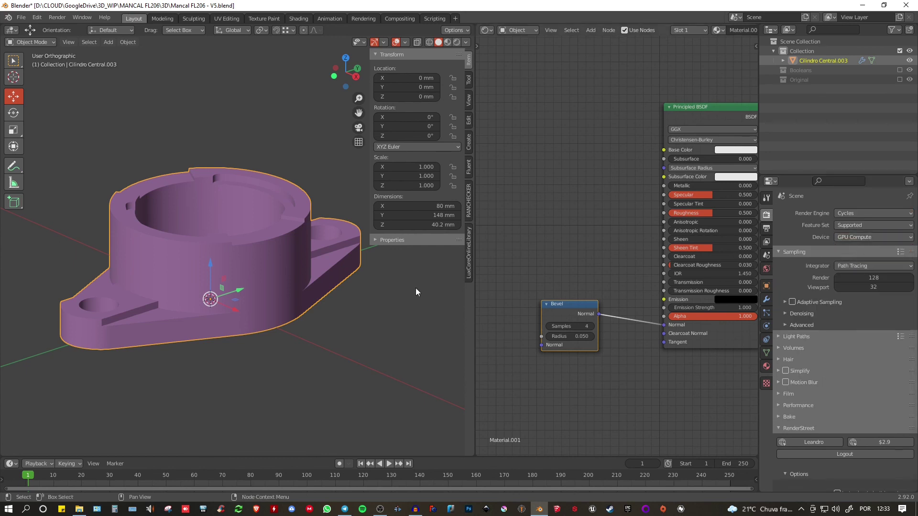
- Show the housing in Rendered viewport shading and examine the edges around the flange ear and central cylinder up close
scroll(245, 292, "up", 1)
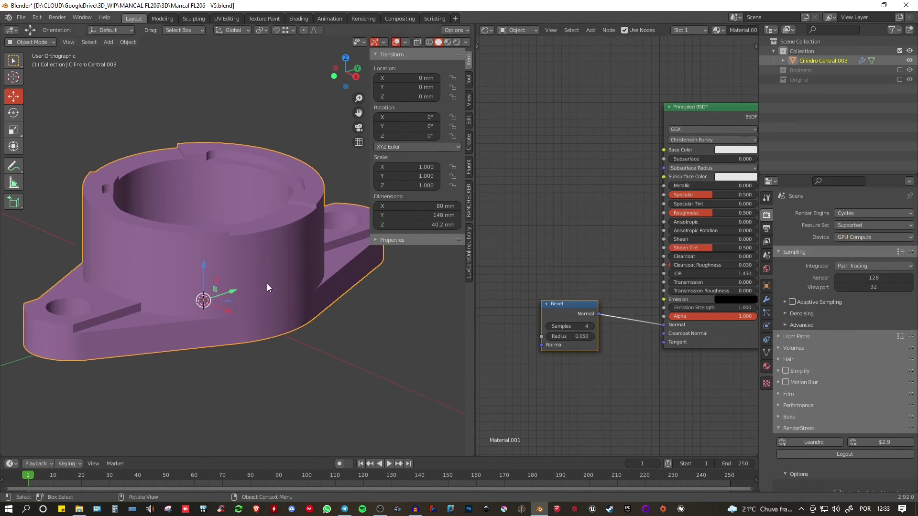
key("z")
left_click(259, 234)
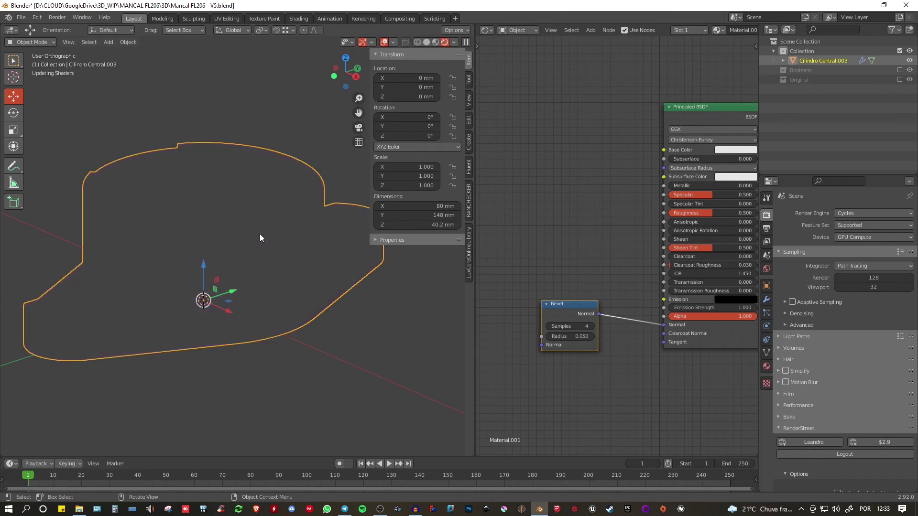
mouse_move(290, 271)
middle_mouse_down("shift")
mouse_move(306, 289)
mouse_move(266, 313)
middle_mouse_up("shift")
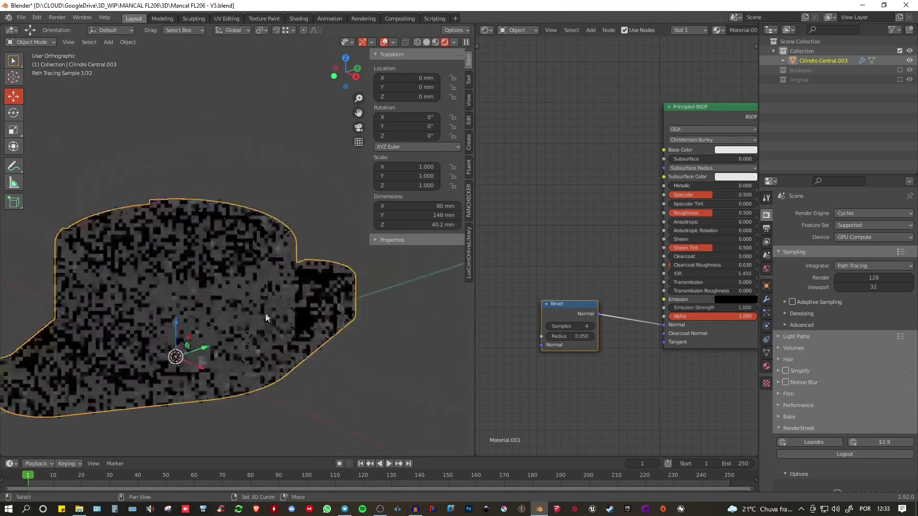
scroll(355, 287, "down", 3)
scroll(346, 294, "up", 6)
scroll(417, 324, "down", 2)
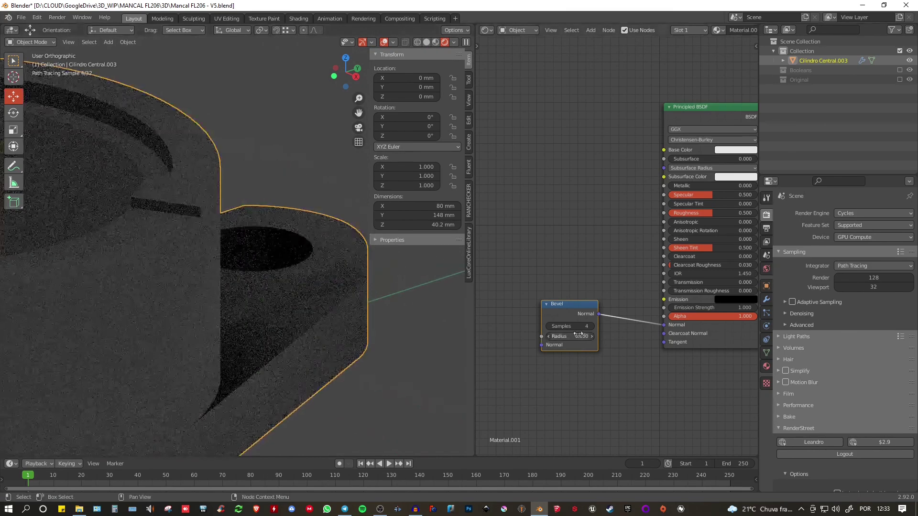
- Try a radius of 0.002 on the Bevel node
left_click(565, 338)
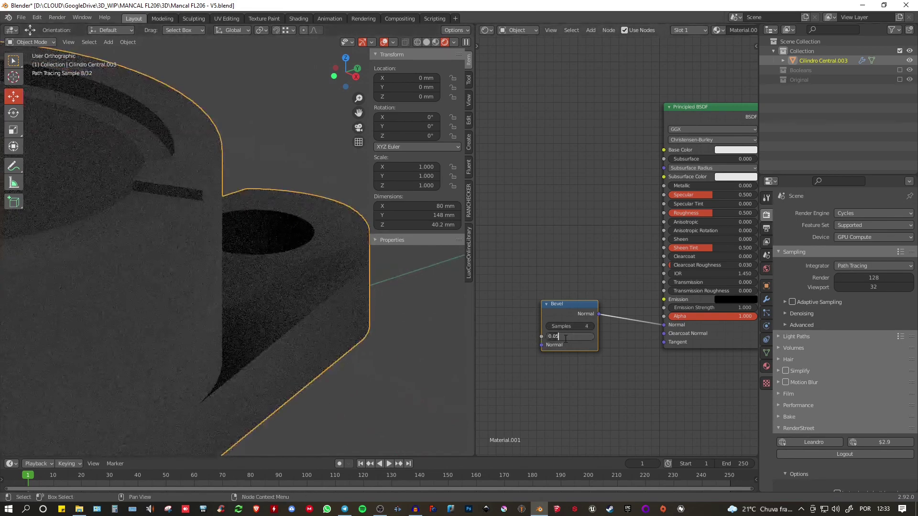
left_click(568, 336)
key("BackSpace")
type("02")
key("Return")
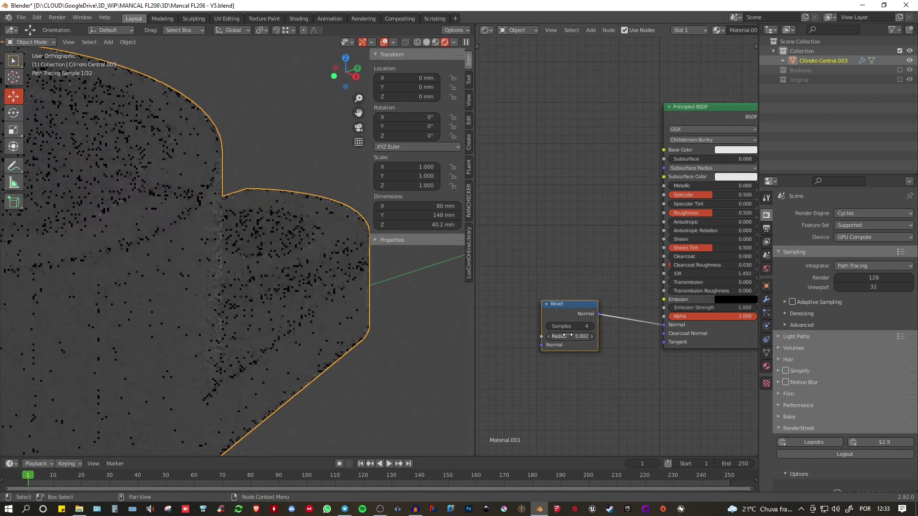
- Reduce the Bevel node's radius to 0.001 and check the edges of the rendered housing
left_click(566, 337)
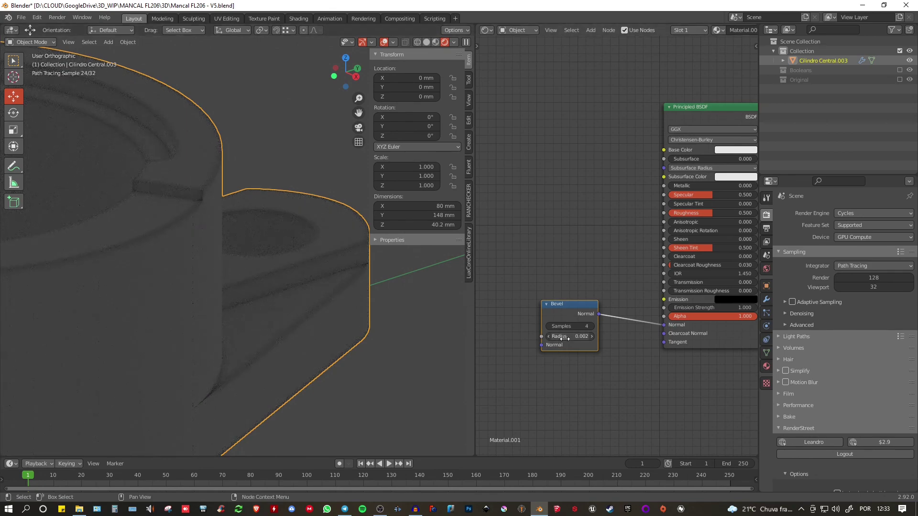
left_click(565, 338)
key("BackSpace")
type("1")
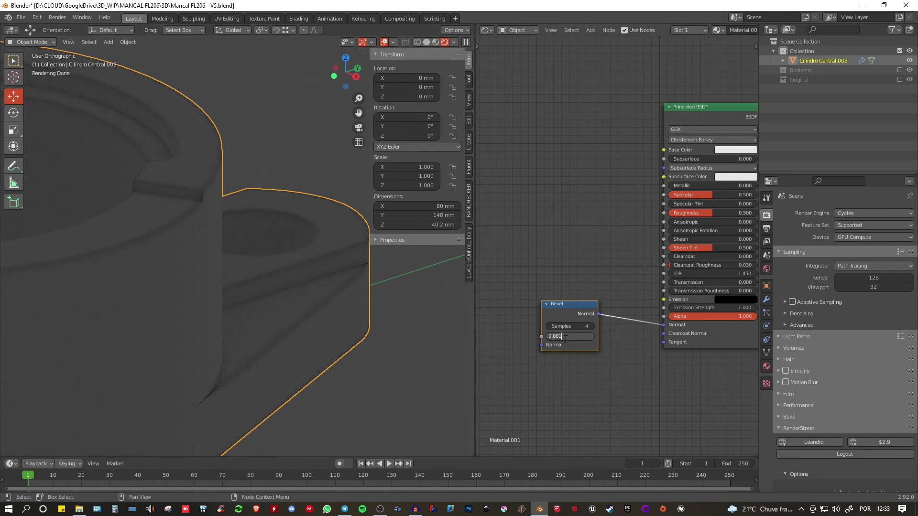
key("Return")
mouse_move(134, 239)
middle_mouse_down()
mouse_move(282, 272)
mouse_move(286, 260)
mouse_move(385, 310)
middle_mouse_up()
middle_click_drag(374, 375, 359, 314)
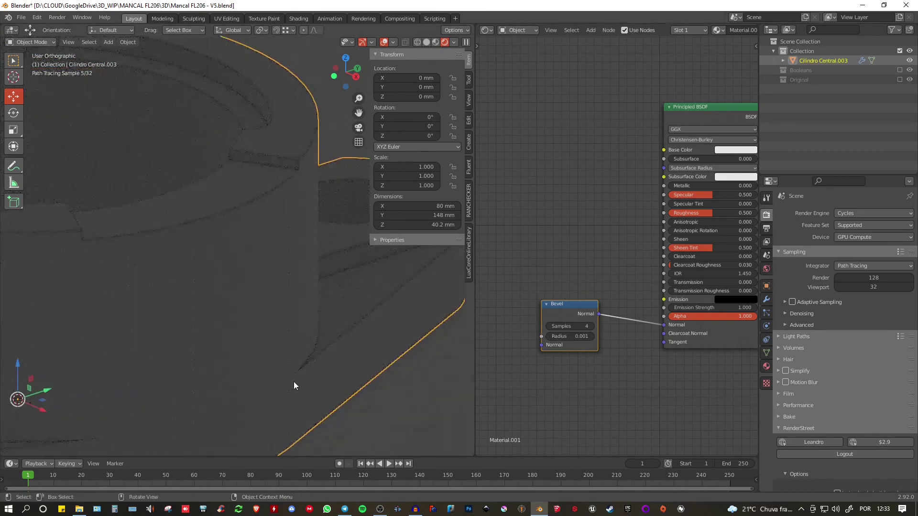
scroll(325, 325, "down", 5)
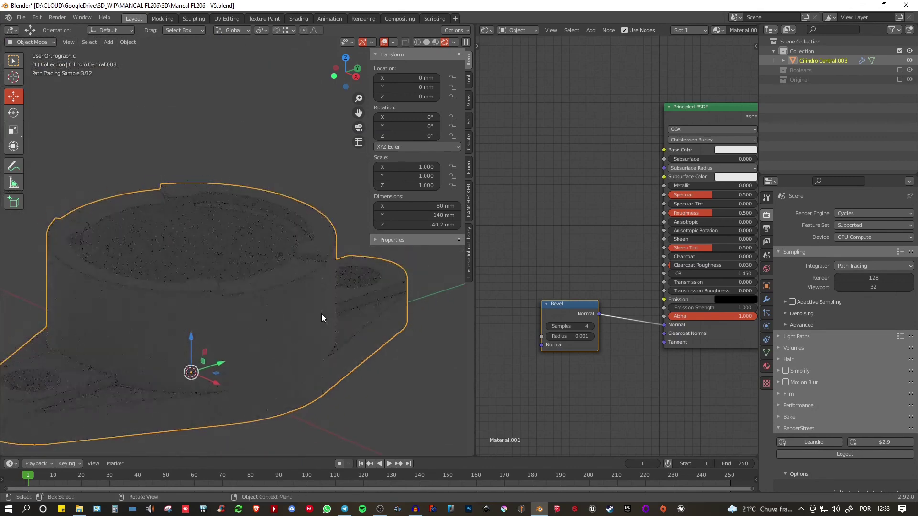
- Return the viewport to Solid shading and assign an Environment Texture to the world background's color
key("z")
left_click(378, 315)
middle_click_drag(305, 291, 312, 267, "shift")
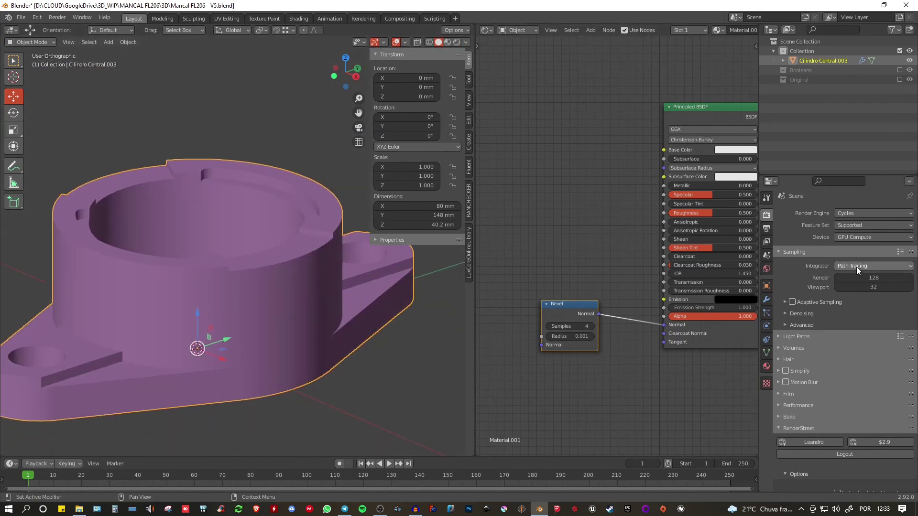
left_click(767, 270)
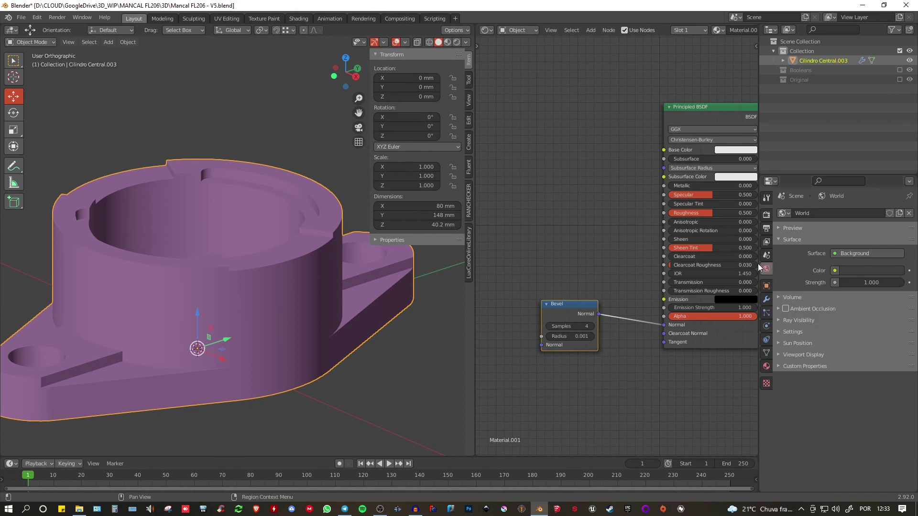
left_click(835, 270)
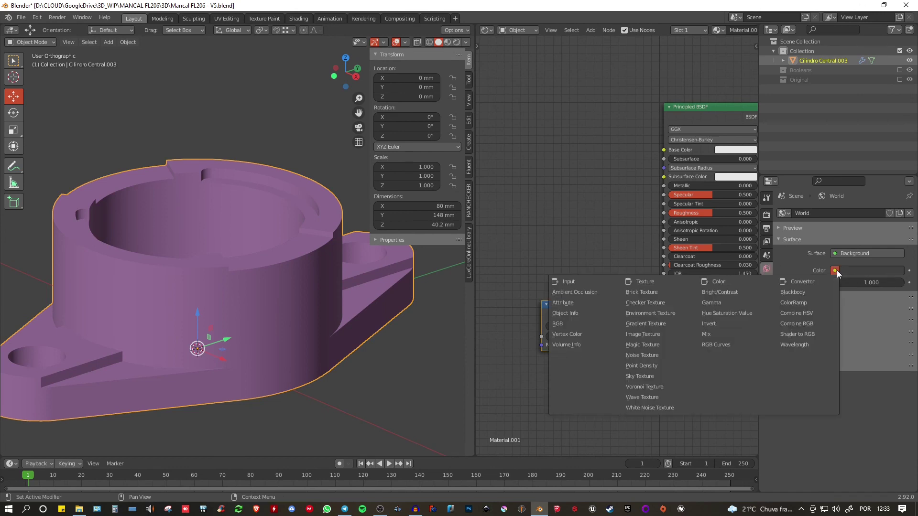
left_click(651, 314)
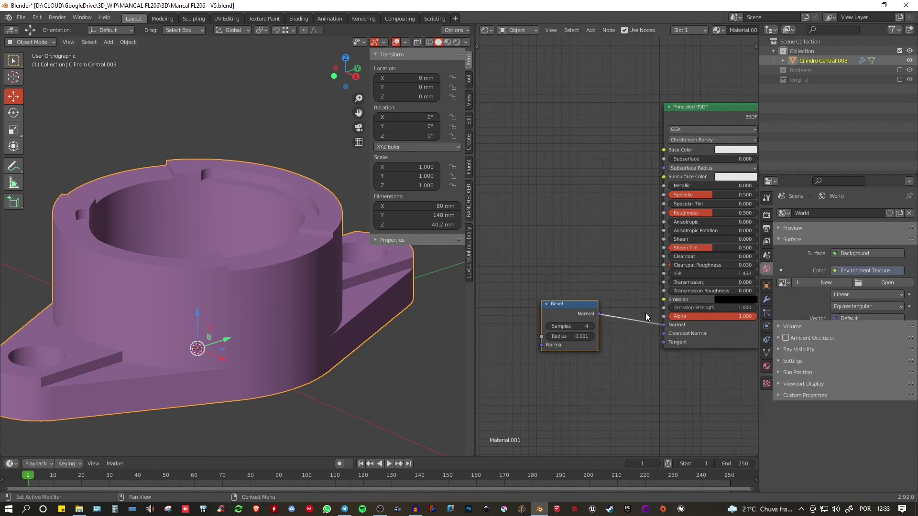
- Load the image fin4_Ref.exr from the HDRLABS texture folder into the world's Environment Texture
left_click(887, 283)
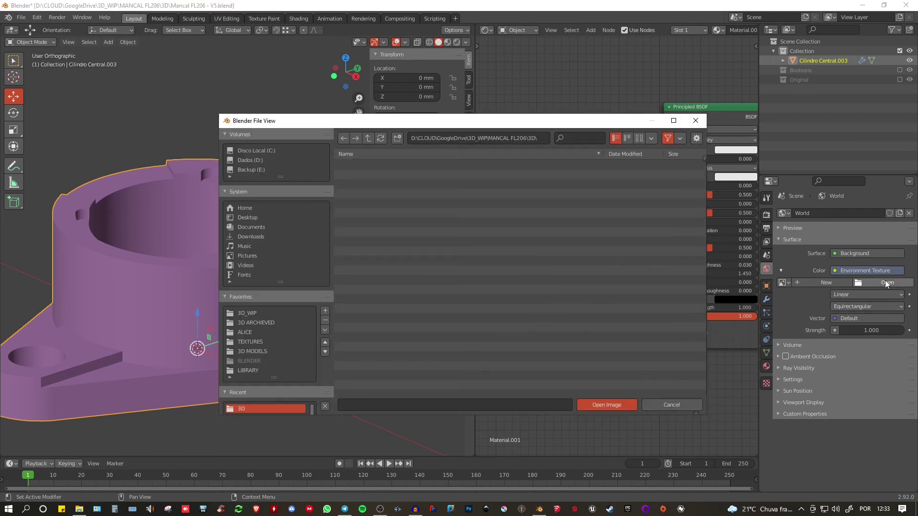
double_click(374, 337)
double_click(356, 175)
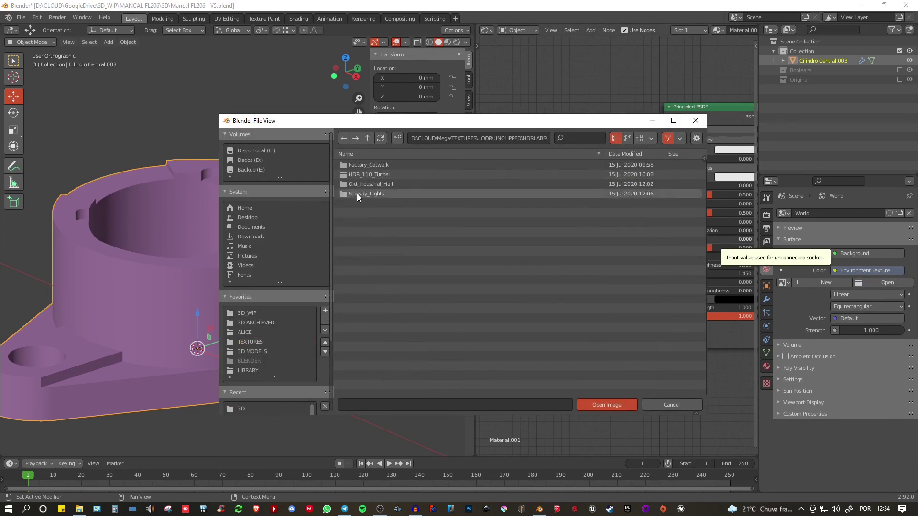
double_click(357, 193)
double_click(360, 191)
- Lower the Principled BSDF's roughness to 0.168 and save the file
middle_click_drag(696, 220, 618, 253)
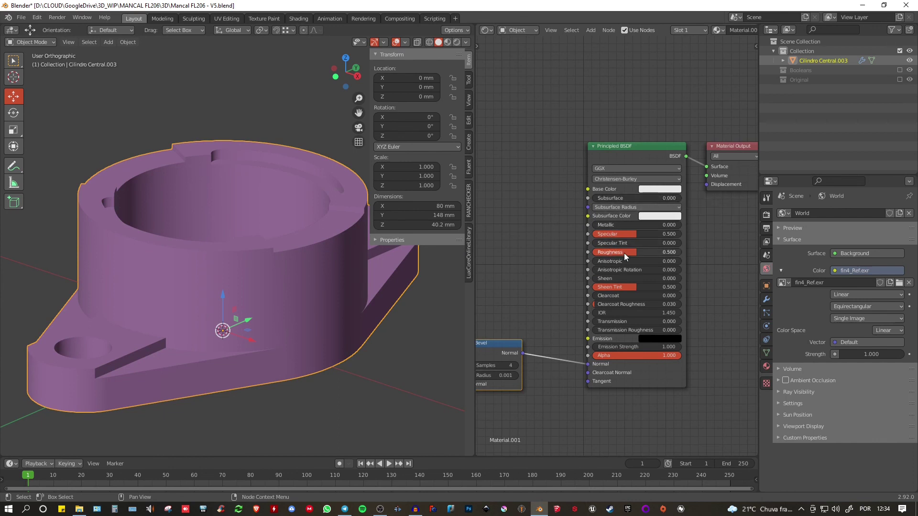
left_click_drag(624, 252, 593, 252)
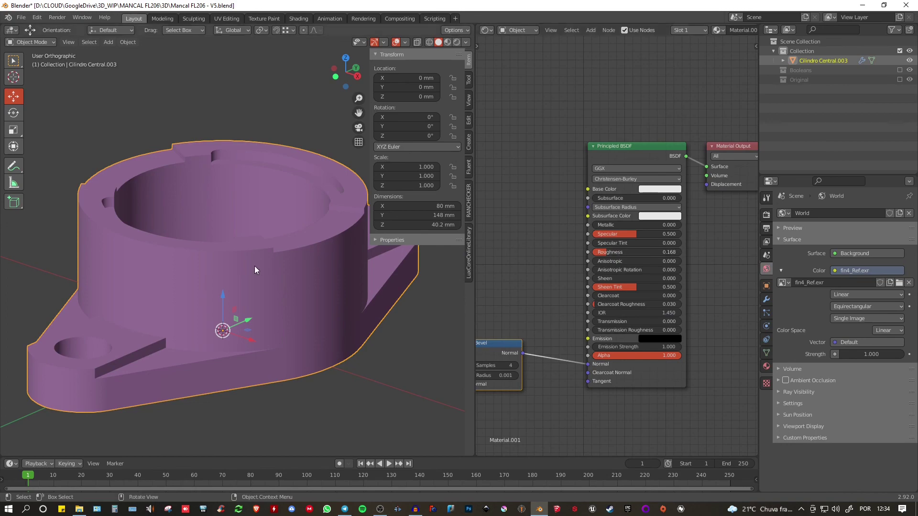
key("ctrl+s")
- Show the housing in Rendered viewport shading and inspect its shaded bevels closely under the environment lighting
key("z")
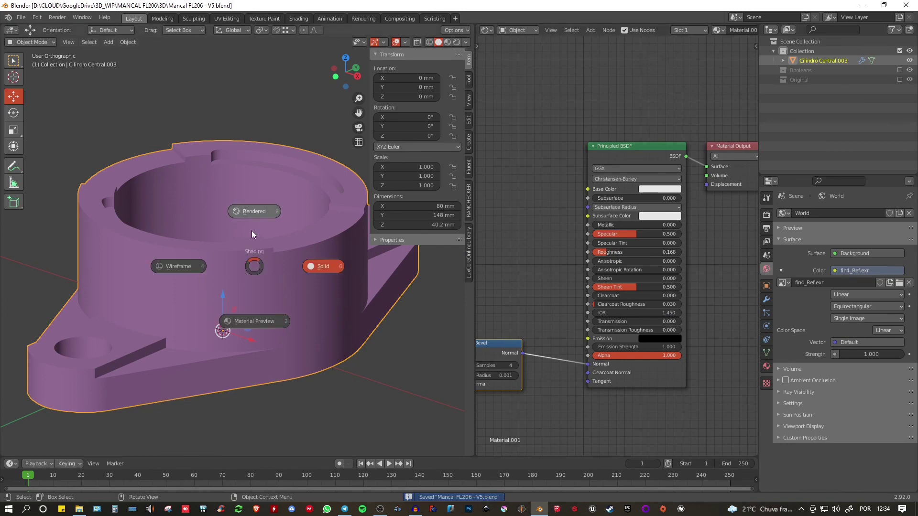
left_click(251, 211)
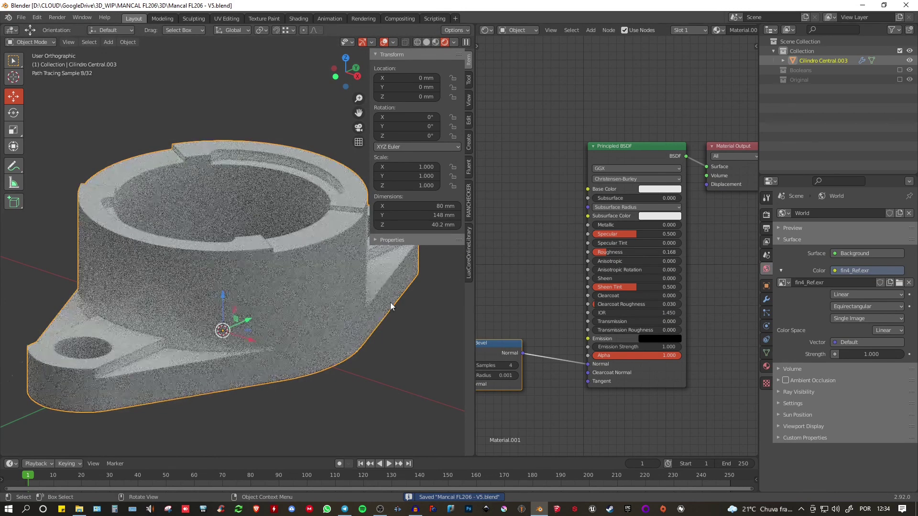
scroll(343, 328, "up", 2)
scroll(343, 327, "up", 8)
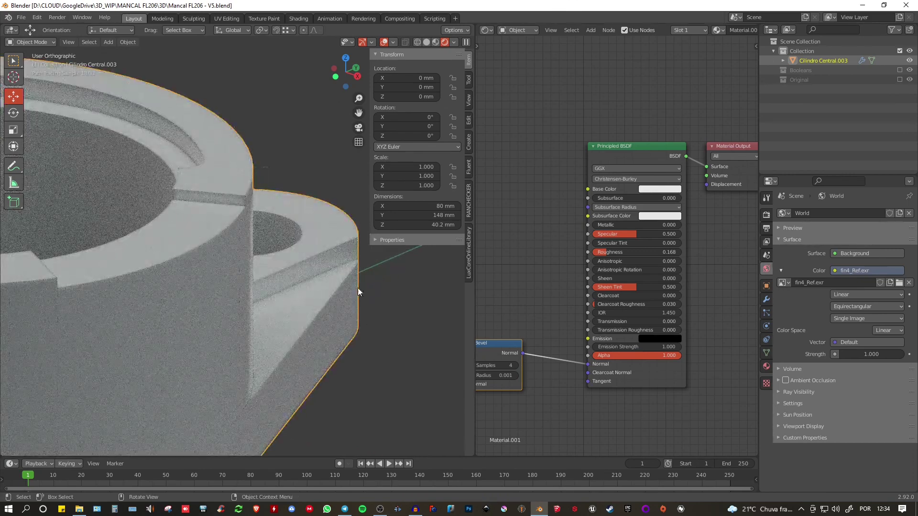
- Darken the Principled BSDF's base color to a very dark gray
left_click(649, 190)
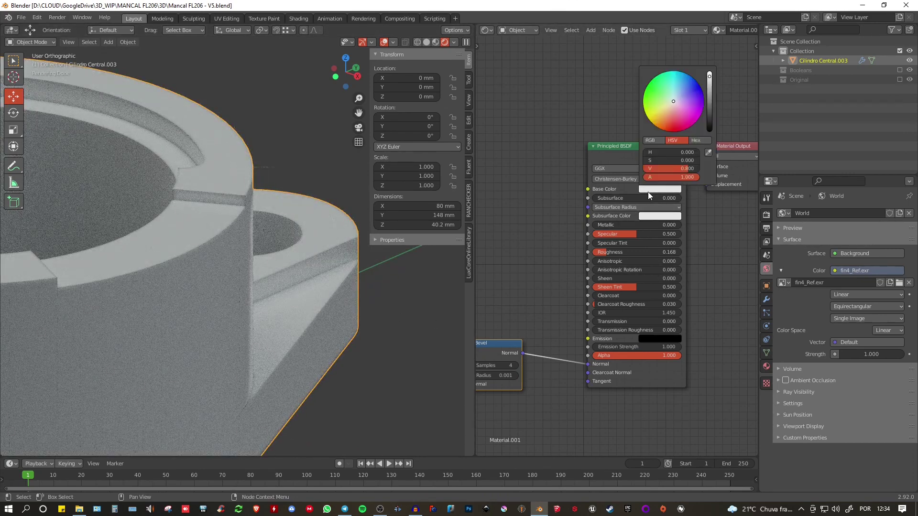
left_click(710, 100)
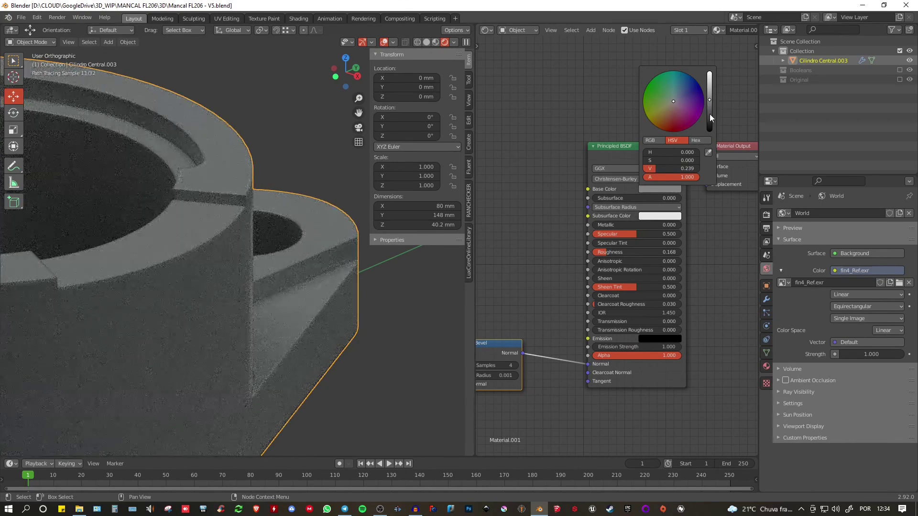
left_click(709, 113)
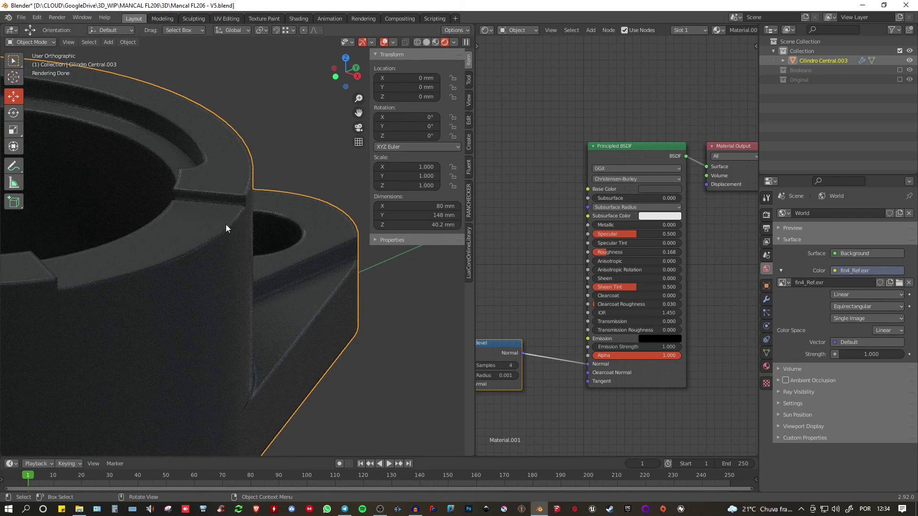
- Switch the render engine back to Eevee and return the viewport to Solid shading with the whole housing in view
mouse_move(189, 346)
middle_mouse_down("shift")
mouse_move(200, 327)
mouse_move(177, 335)
mouse_move(249, 282)
middle_mouse_up("shift")
scroll(200, 327, "down", 5)
middle_click_drag(176, 352, 233, 349, "shift")
scroll(233, 349, "up", 2)
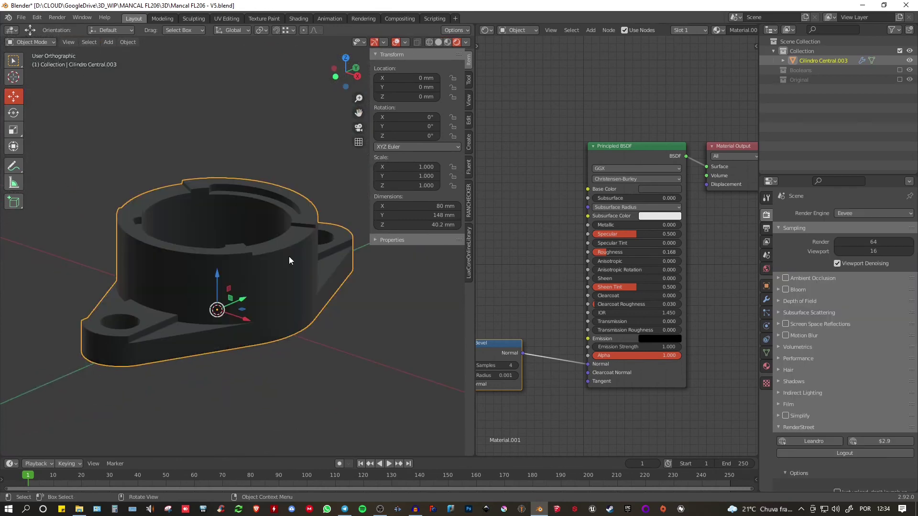
key("z")
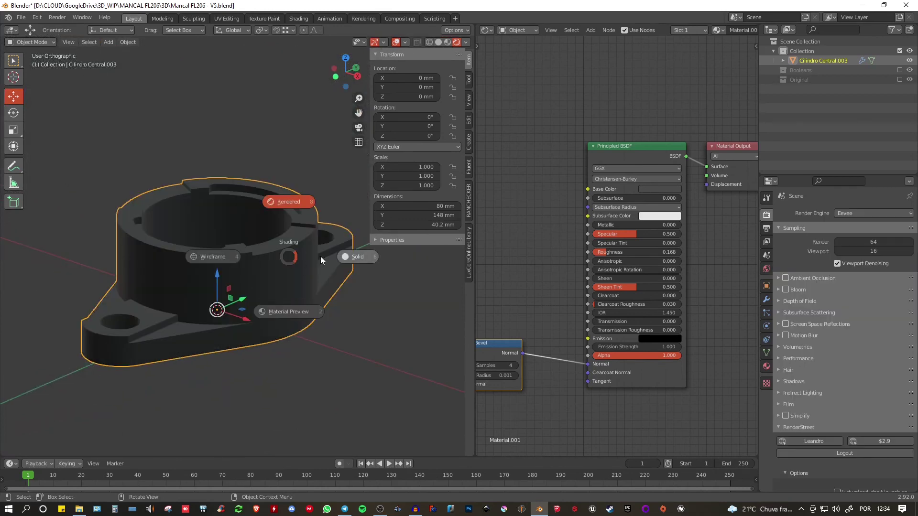
left_click(363, 256)
middle_click_drag(323, 265, 311, 259, "shift")
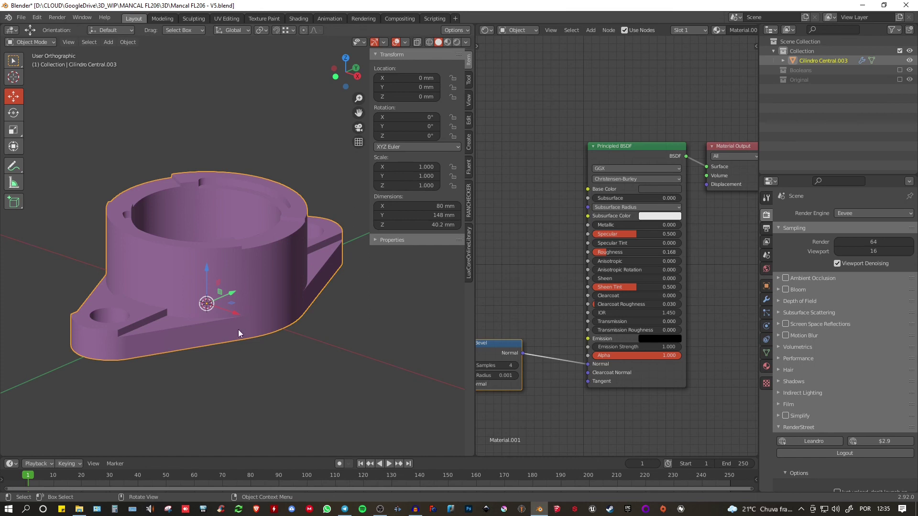
scroll(238, 329, "up", 3)
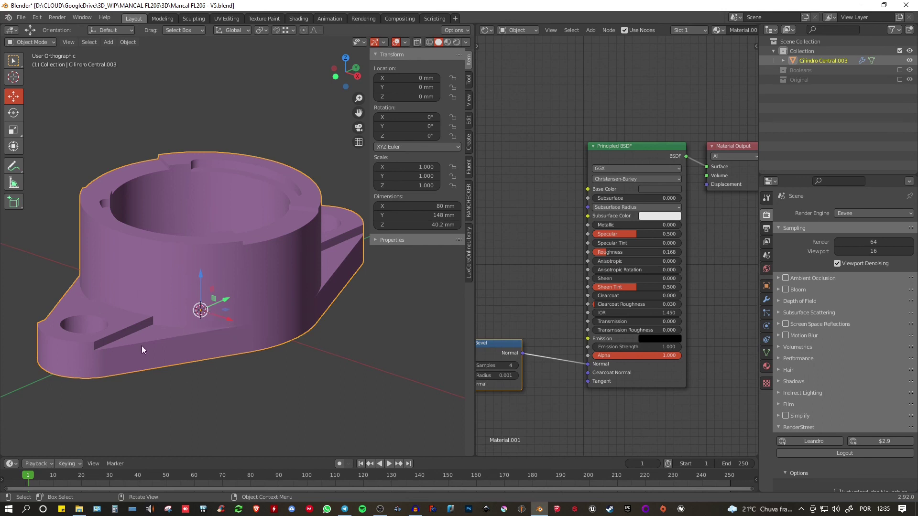
middle_click_drag(200, 323, 251, 335)
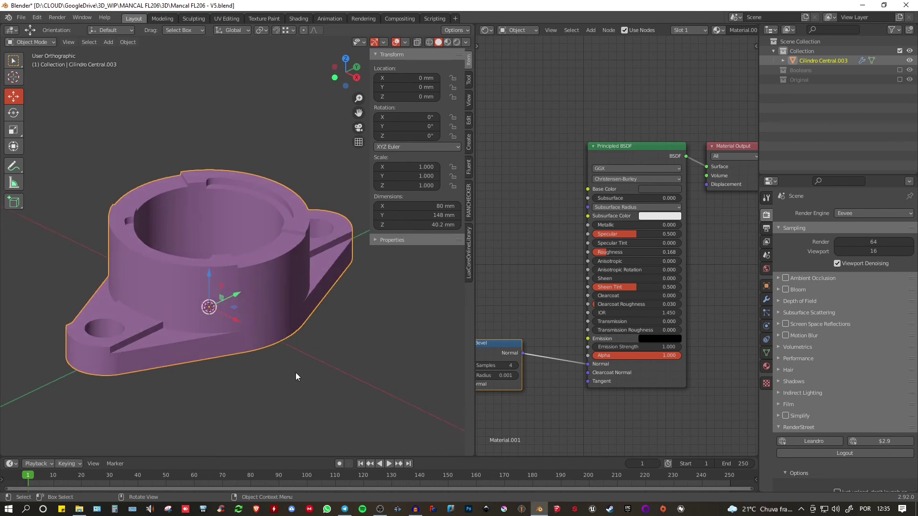